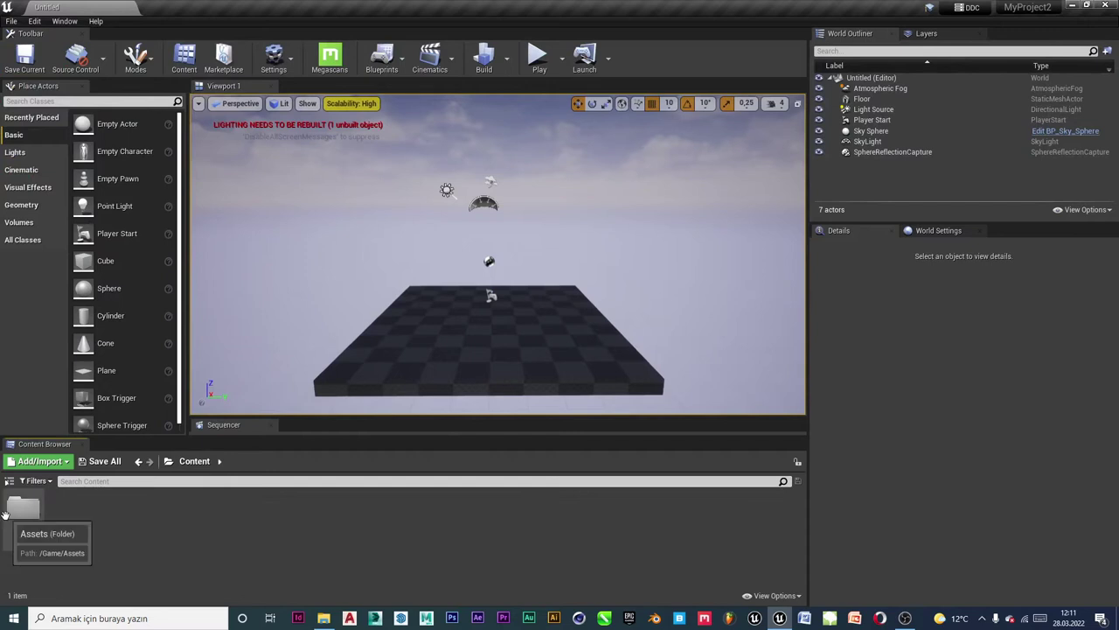
# Create a trial Actor Blueprint named NewBlueprint in Content, then delete it again.
pyautogui.rightClick(145, 514)
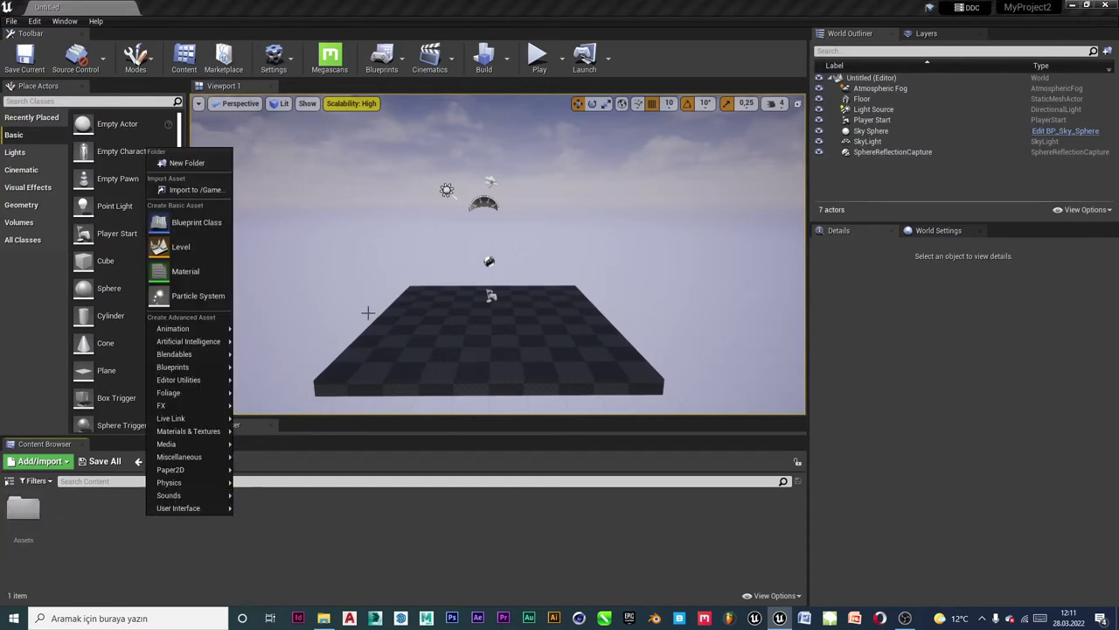
pyautogui.click(559, 494)
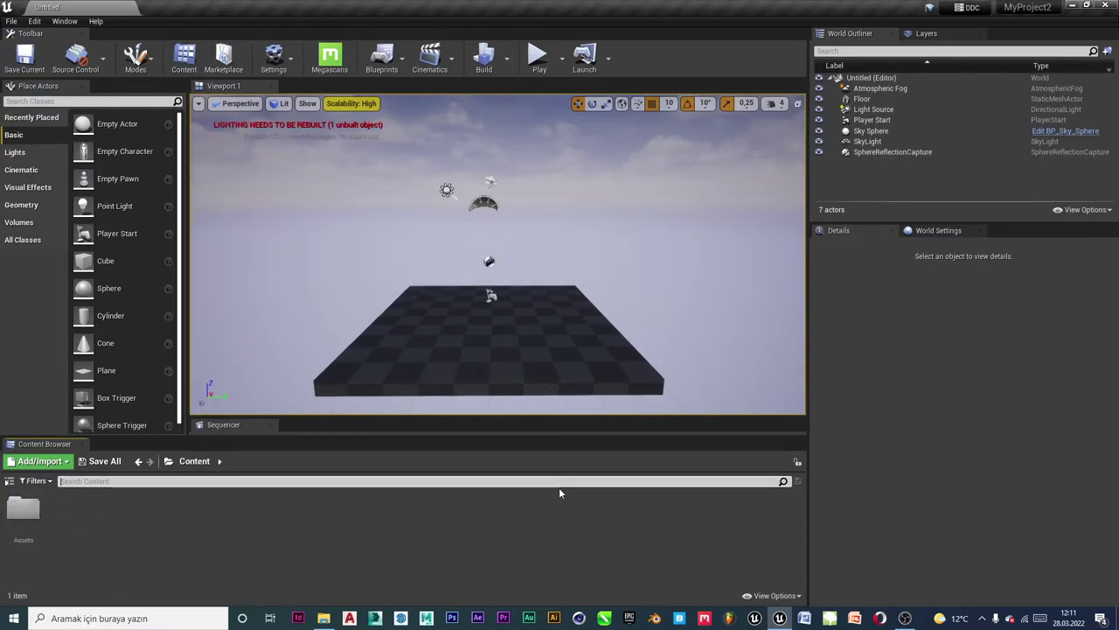
pyautogui.rightClick(296, 541)
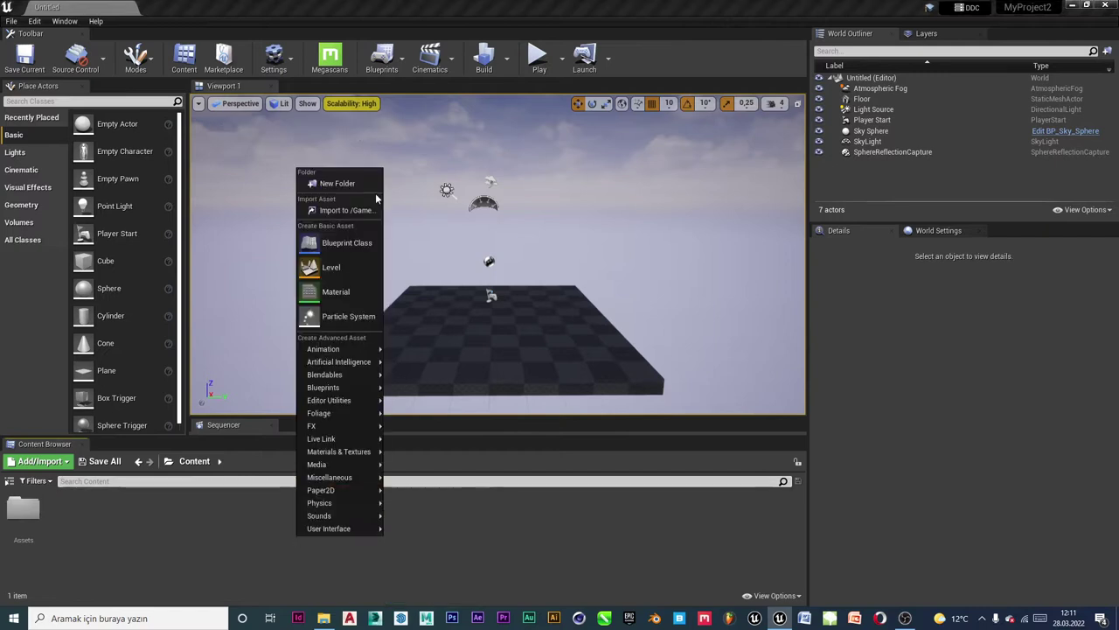
pyautogui.click(344, 238)
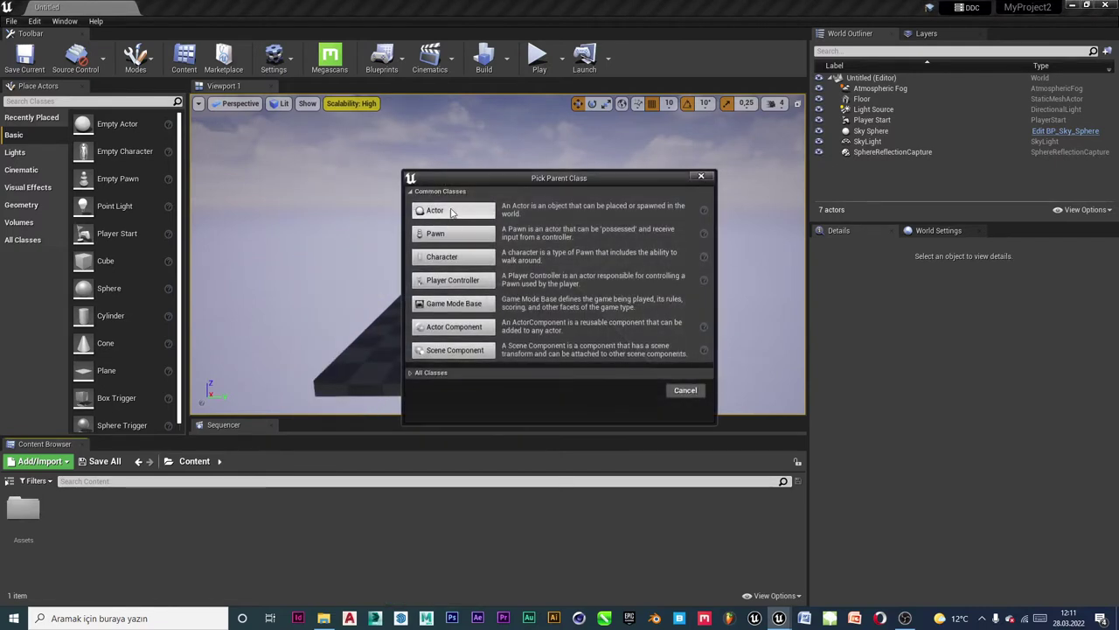
pyautogui.click(438, 213)
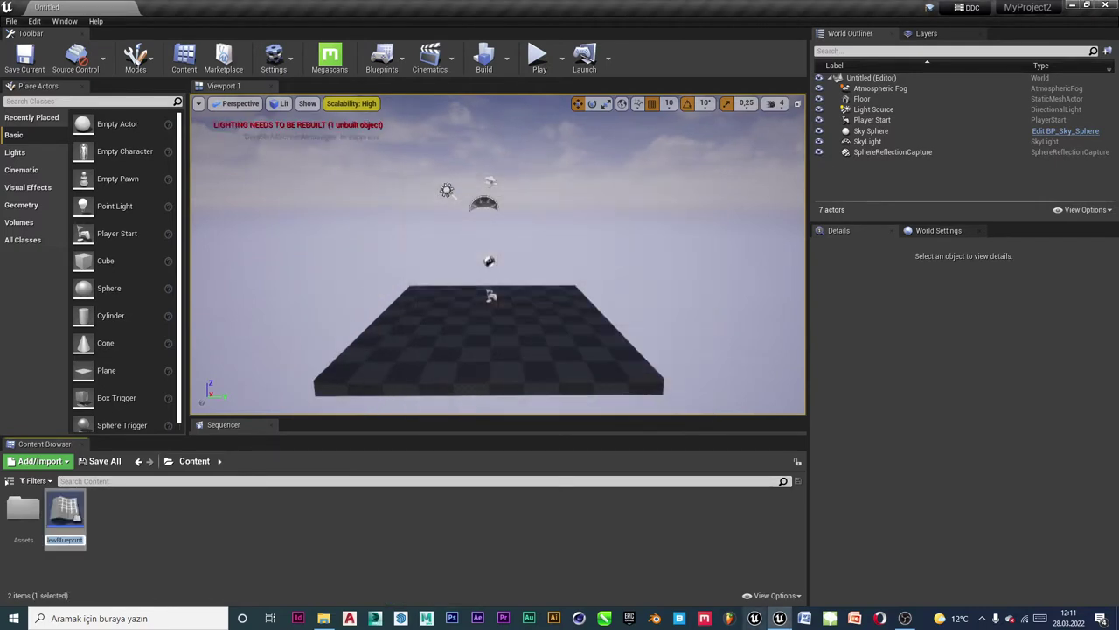
pyautogui.press('Return')
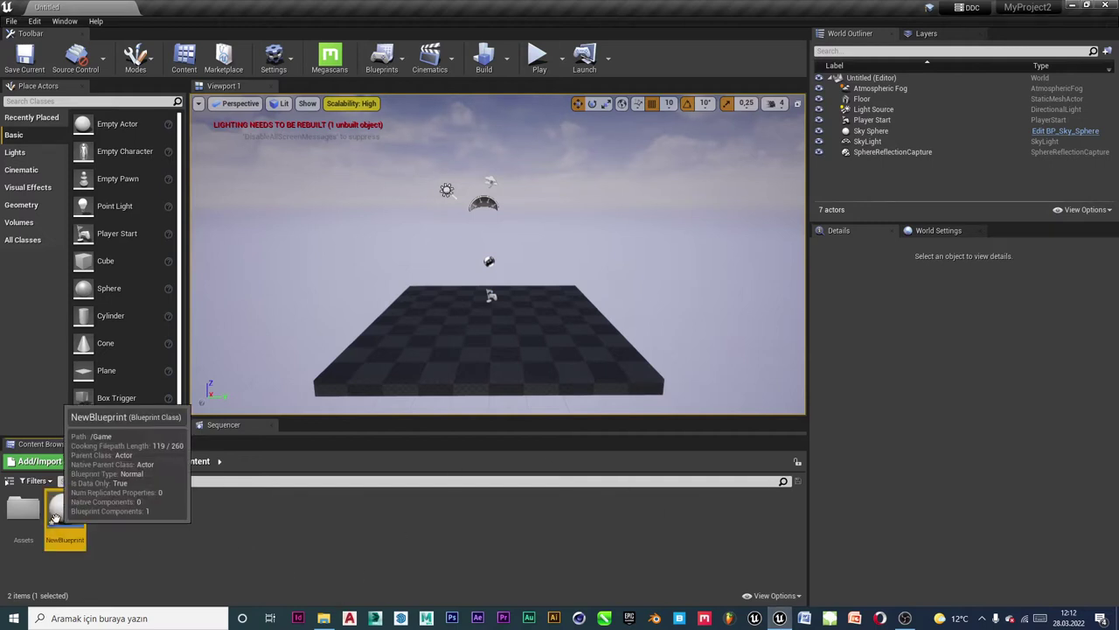
pyautogui.press('Delete')
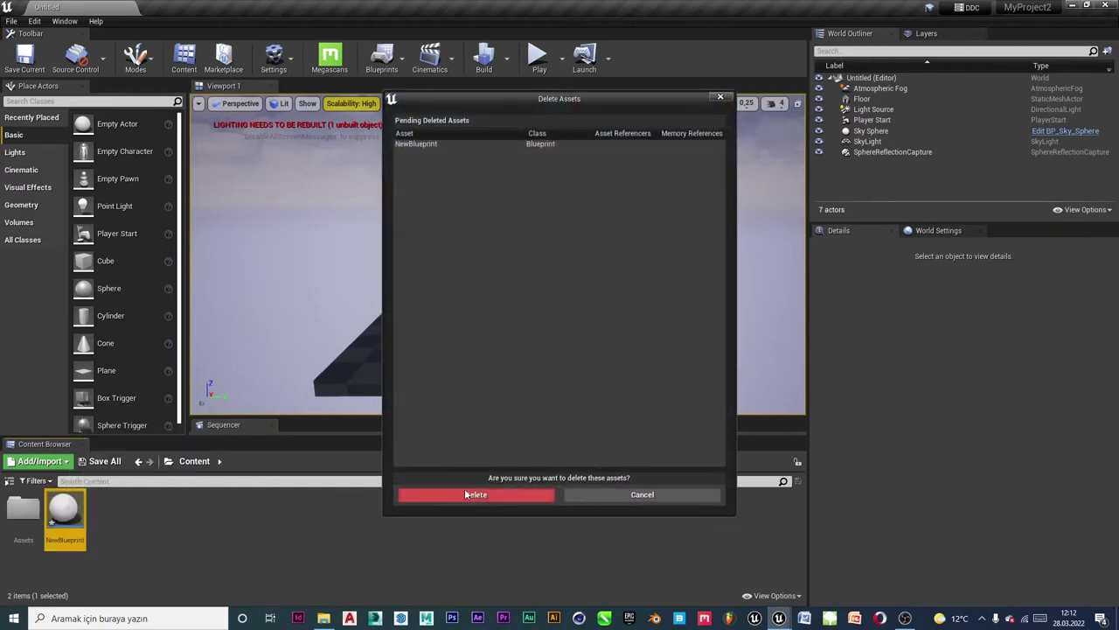
pyautogui.click(438, 495)
# Create a new folder in Content and name it Blueprints.
pyautogui.rightClick(146, 518)
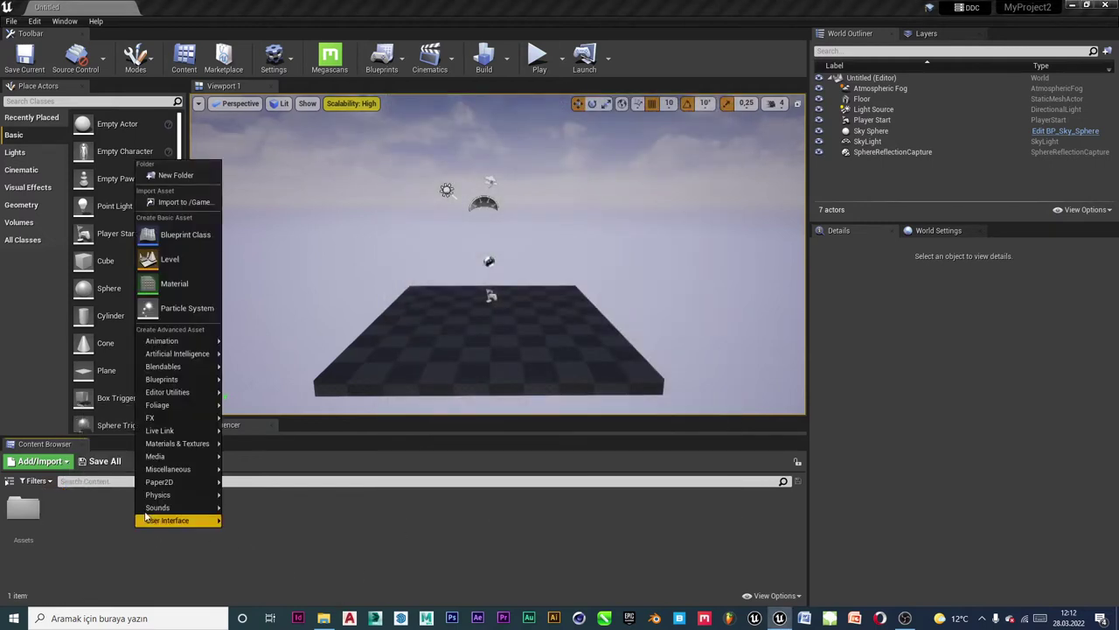
pyautogui.click(178, 175)
pyautogui.press('capslock')
pyautogui.write('b')
pyautogui.press('capslock')
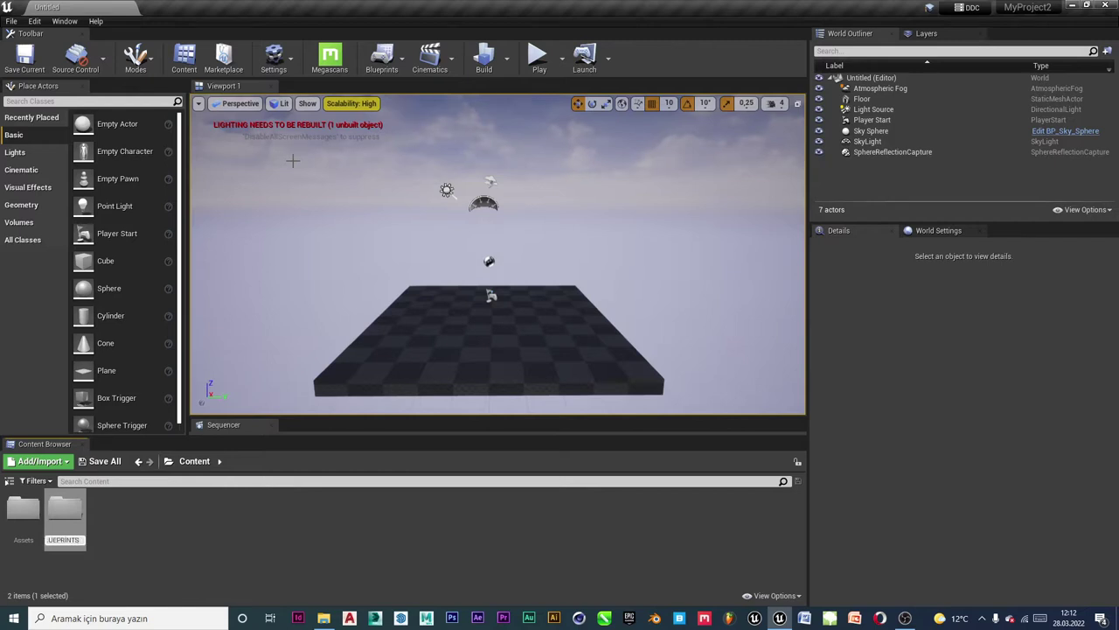
pyautogui.press('BackSpace')
pyautogui.press('capslock')
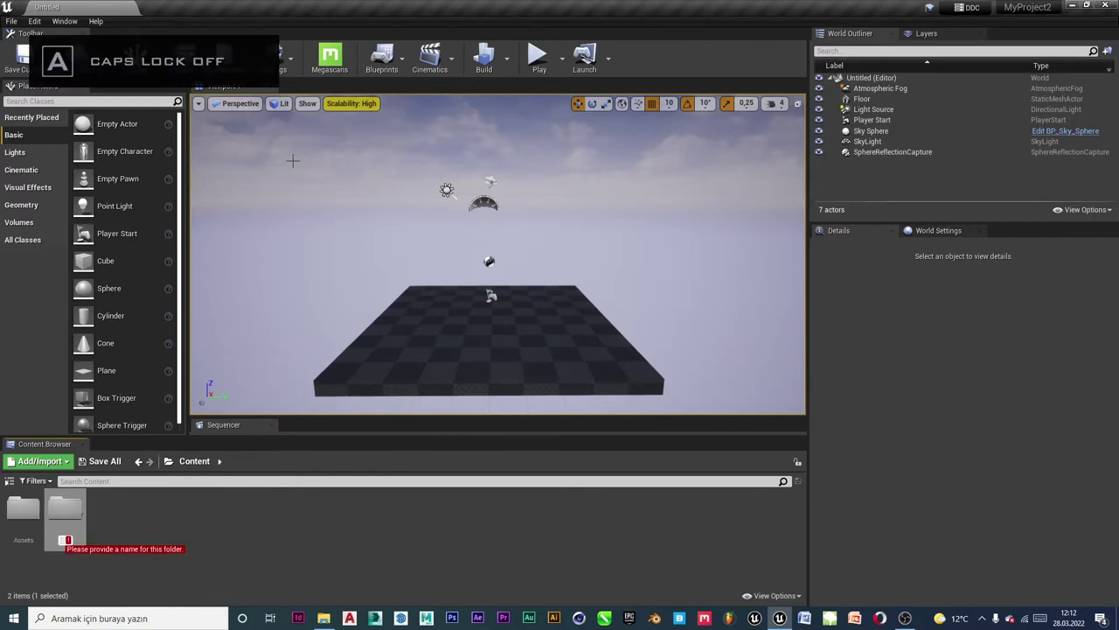
pyautogui.write('b')
pyautogui.press('BackSpace')
pyautogui.press('capslock')
pyautogui.write('B')
pyautogui.press('capslock')
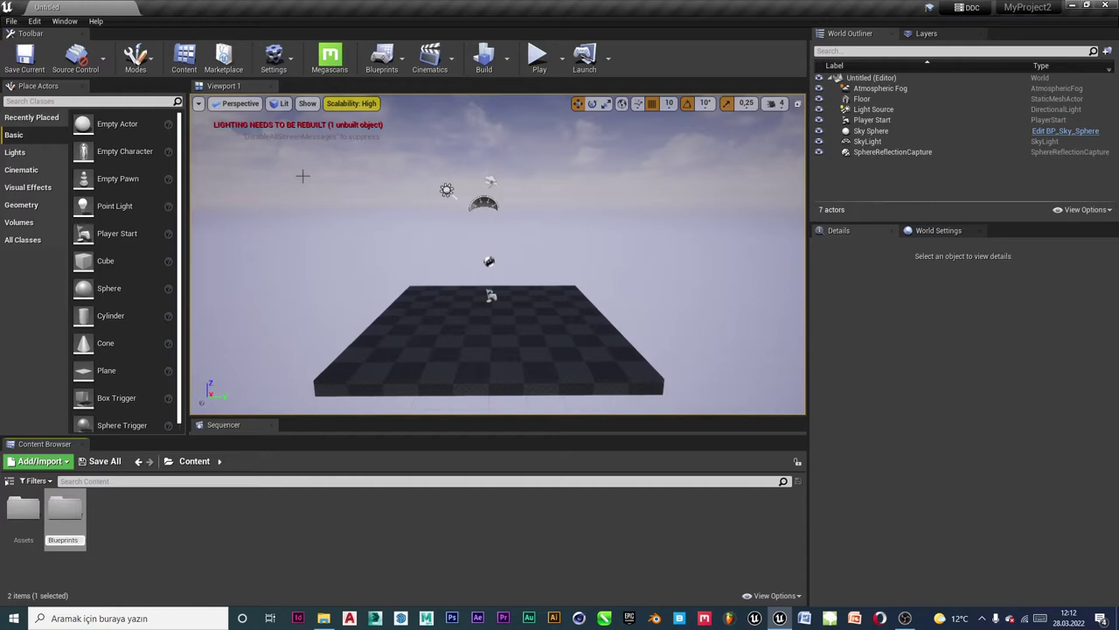
pyautogui.press('Return')
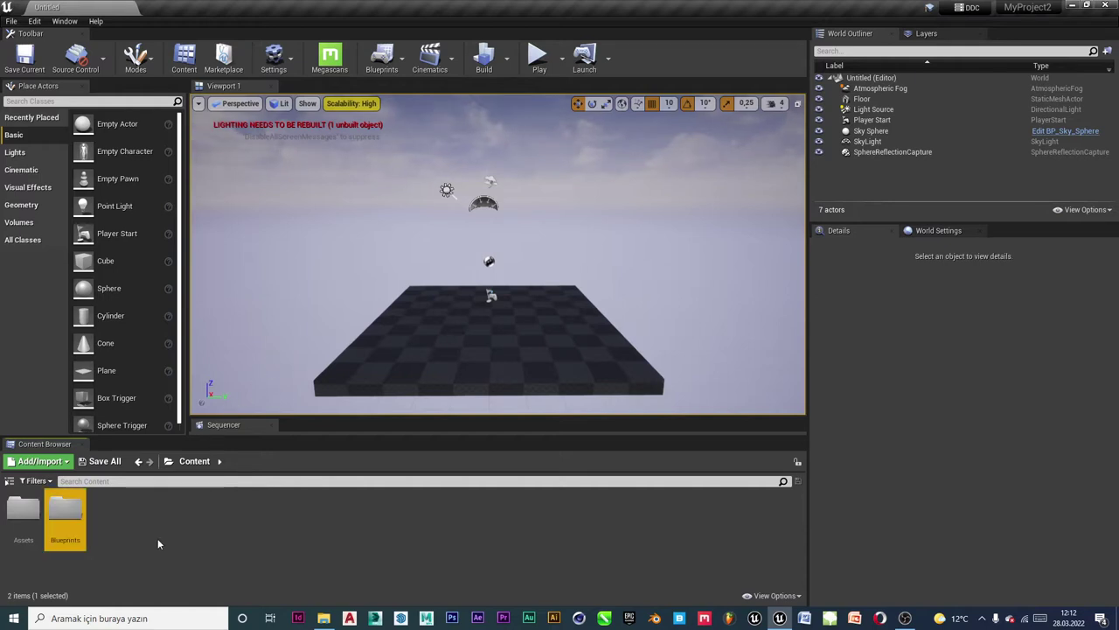
# Inside the Blueprints folder, create an Actor Blueprint named BP_Gear and open it in the Blueprint editor.
pyautogui.doubleClick(66, 516)
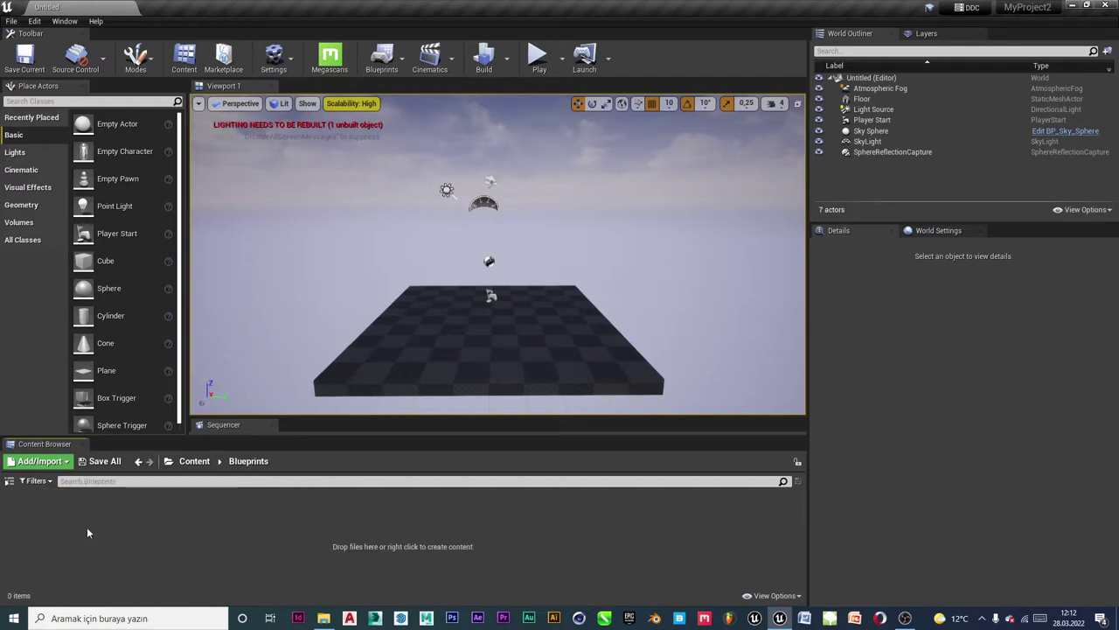
pyautogui.rightClick(177, 521)
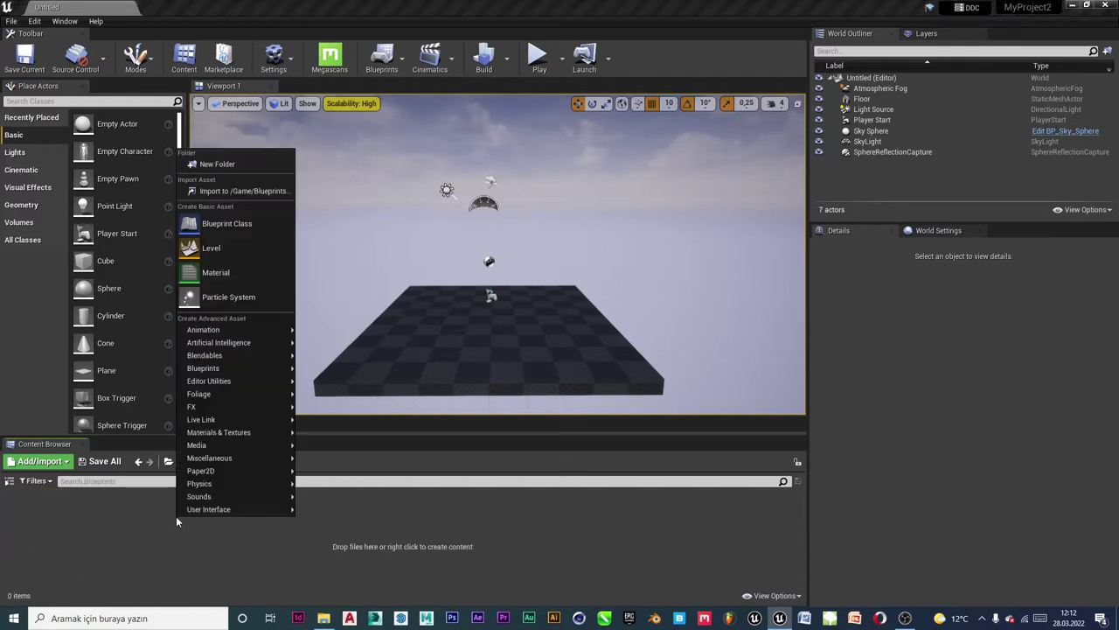
pyautogui.click(234, 229)
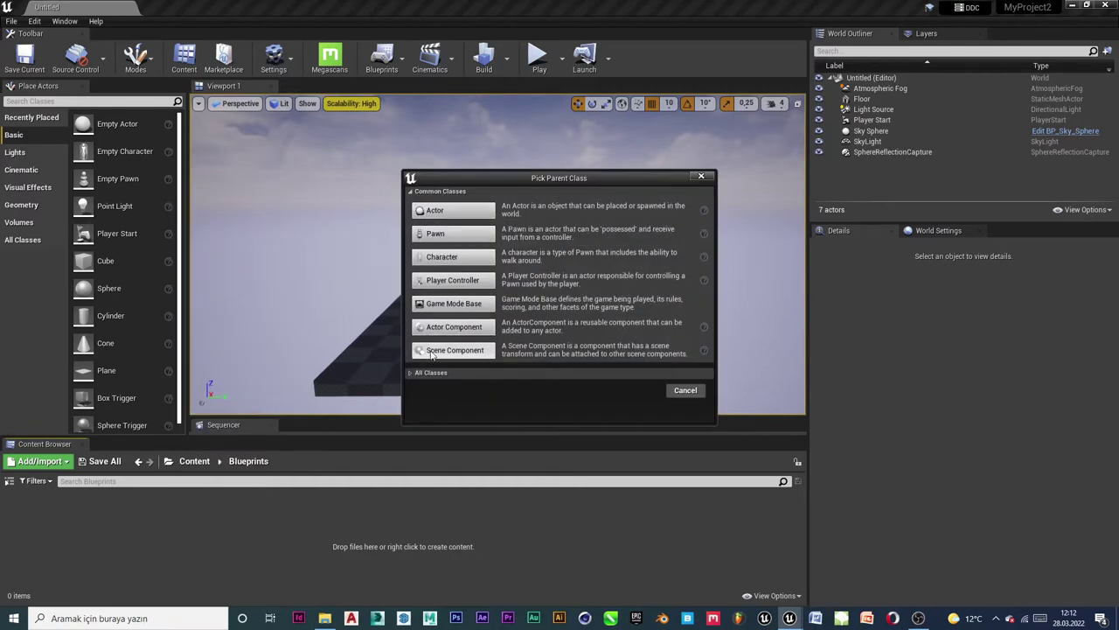
pyautogui.click(429, 211)
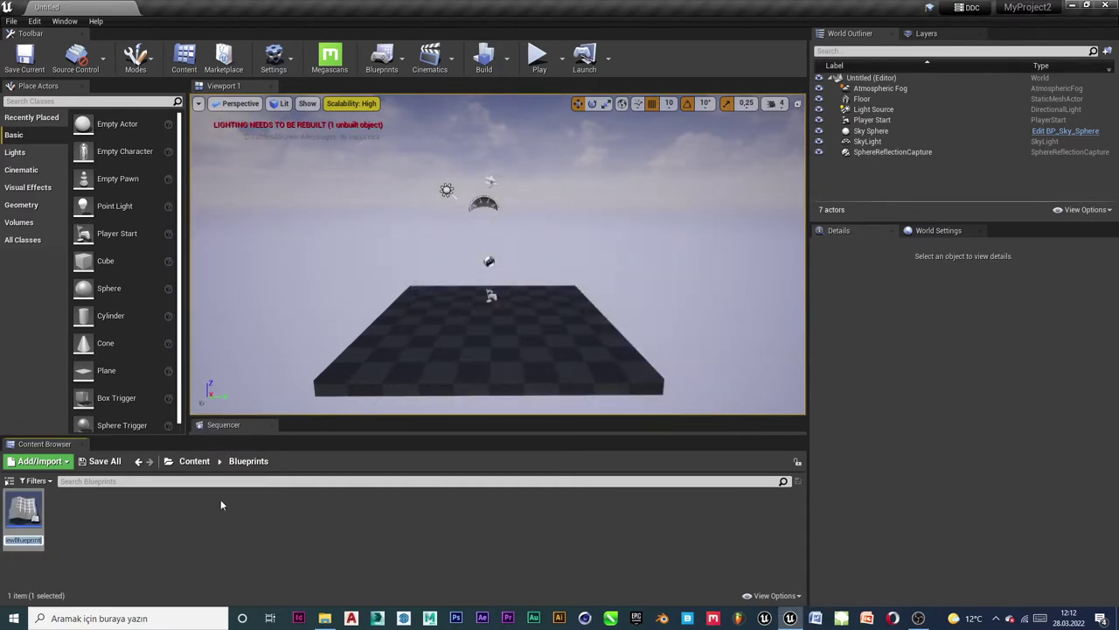
pyautogui.press('capslock')
pyautogui.press('capslock')
pyautogui.write('BP_g')
pyautogui.press('capslock')
pyautogui.write('E')
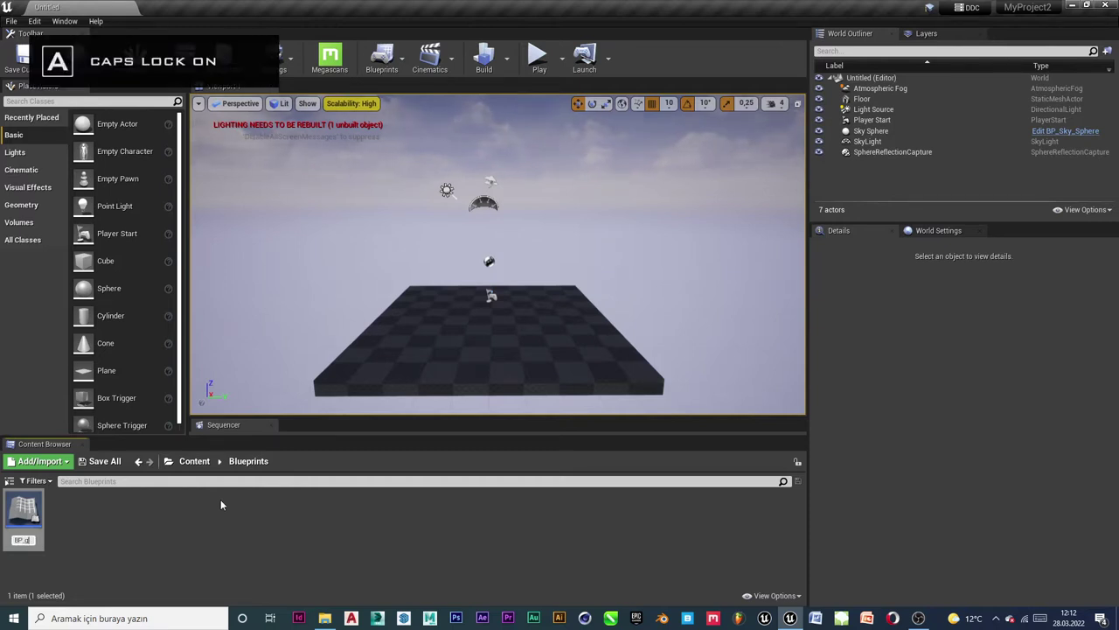
pyautogui.write('G')
pyautogui.press('capslock')
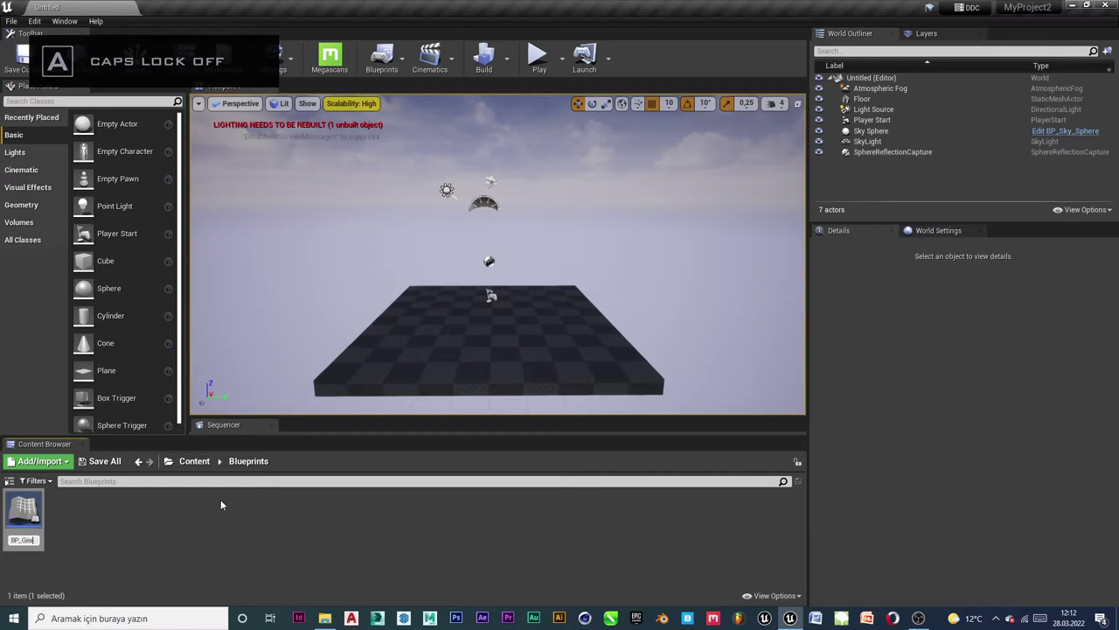
pyautogui.press('Return')
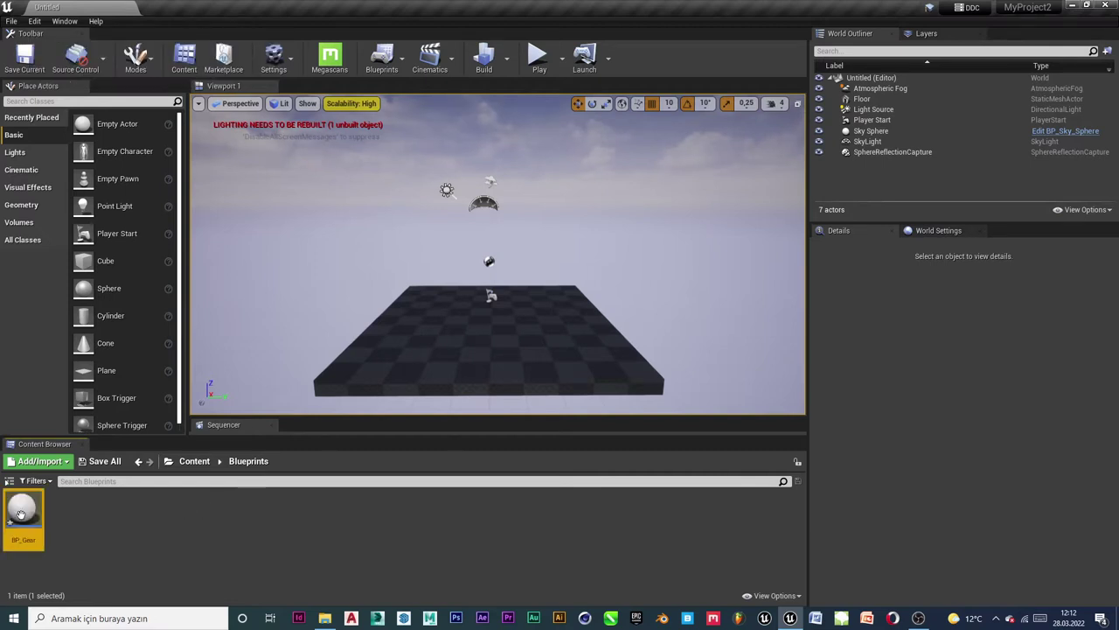
pyautogui.doubleClick(21, 514)
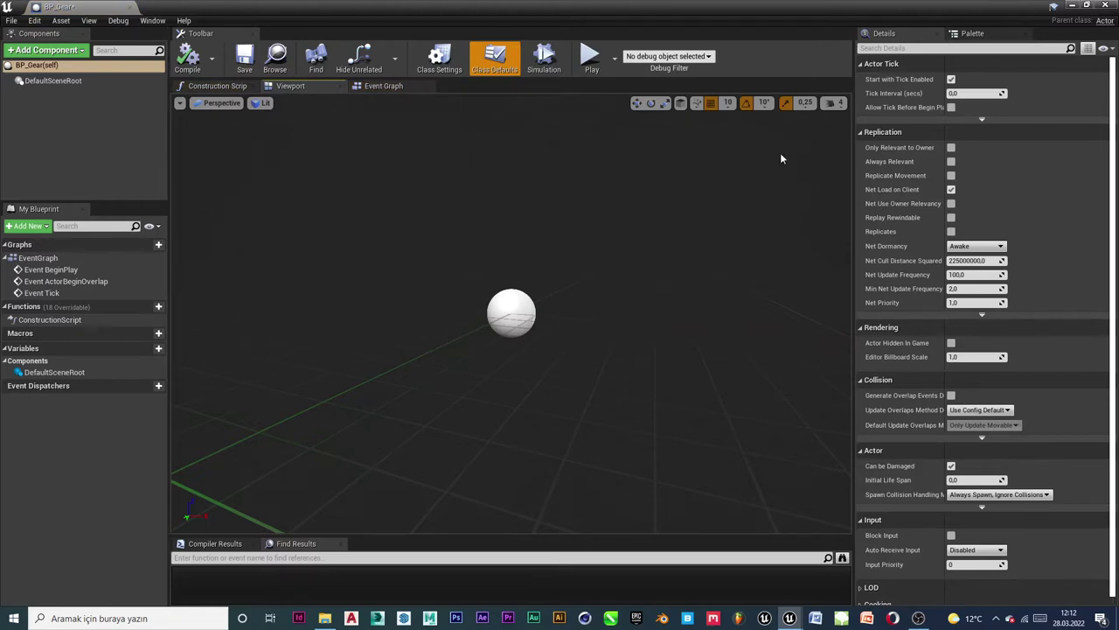
# Move the Viewport tab ahead of Construction Script and show the Construction Script graph.
pyautogui.click(217, 89)
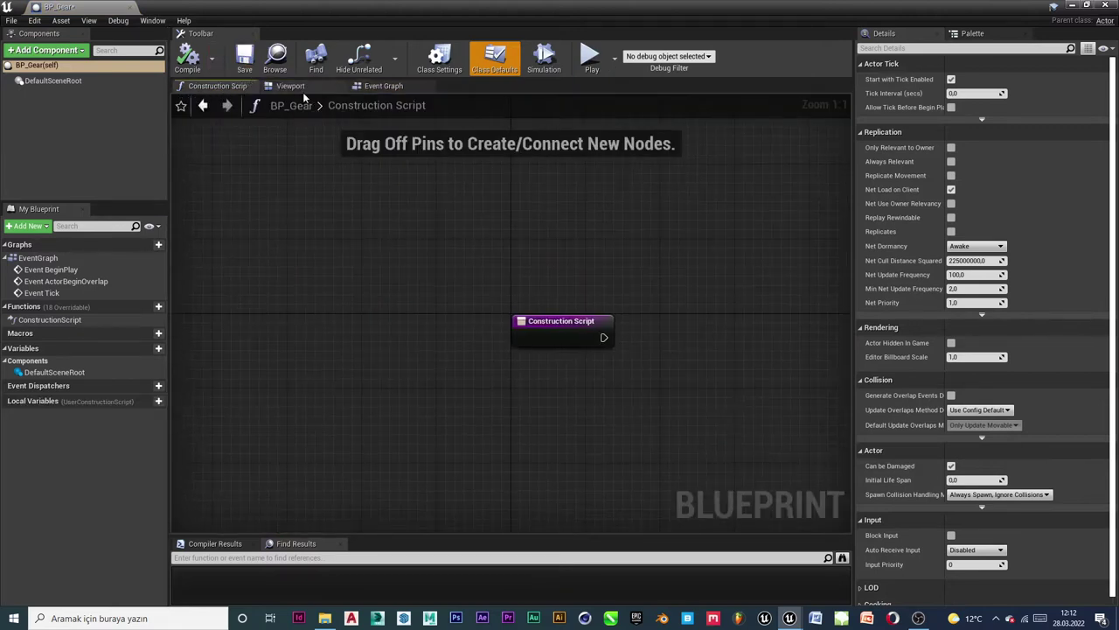
pyautogui.moveTo(291, 85); pyautogui.dragTo(242, 92)
pyautogui.click(299, 86)
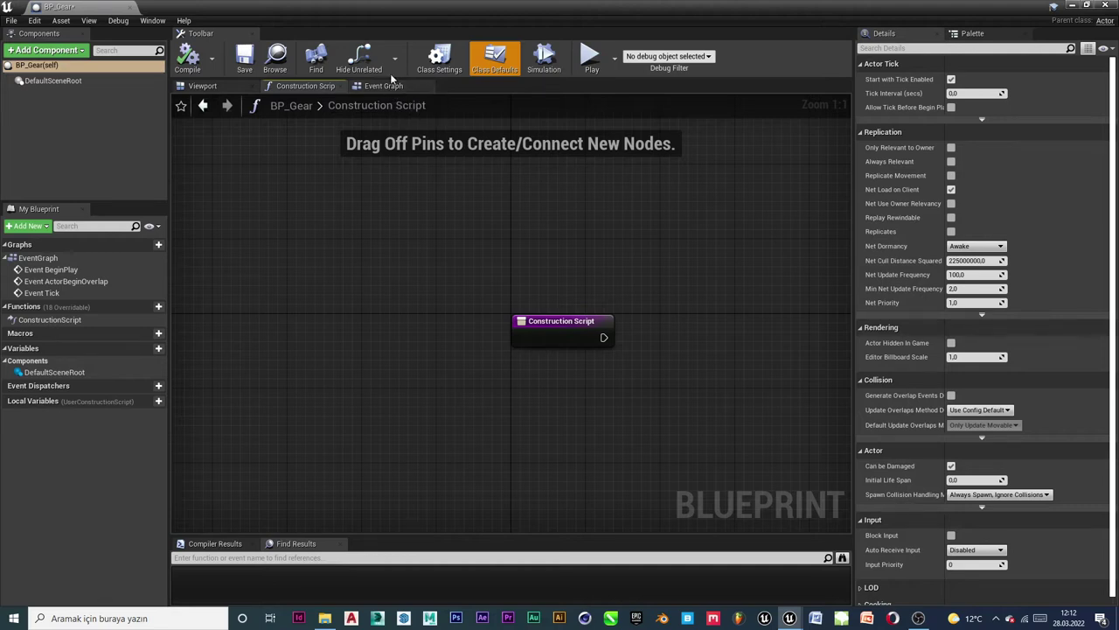
# Inspect the DefaultSceneRoot component and its available actions, then clear the selection.
pyautogui.click(57, 91)
pyautogui.click(48, 81)
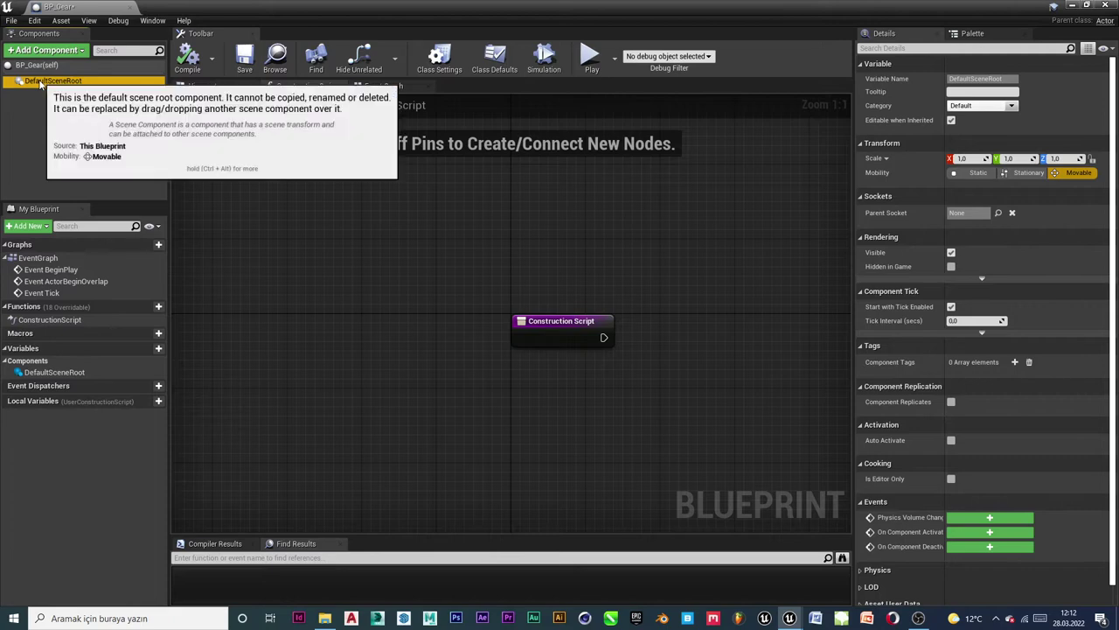
pyautogui.click(57, 100)
pyautogui.click(57, 82)
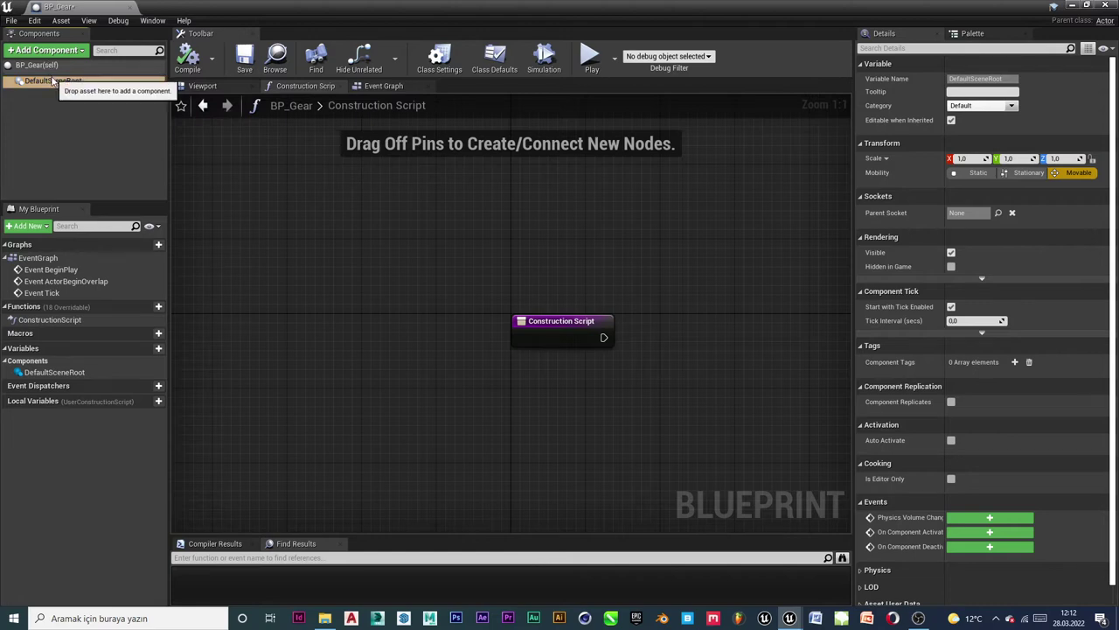
pyautogui.click(57, 100)
pyautogui.click(60, 82)
pyautogui.rightClick(61, 85)
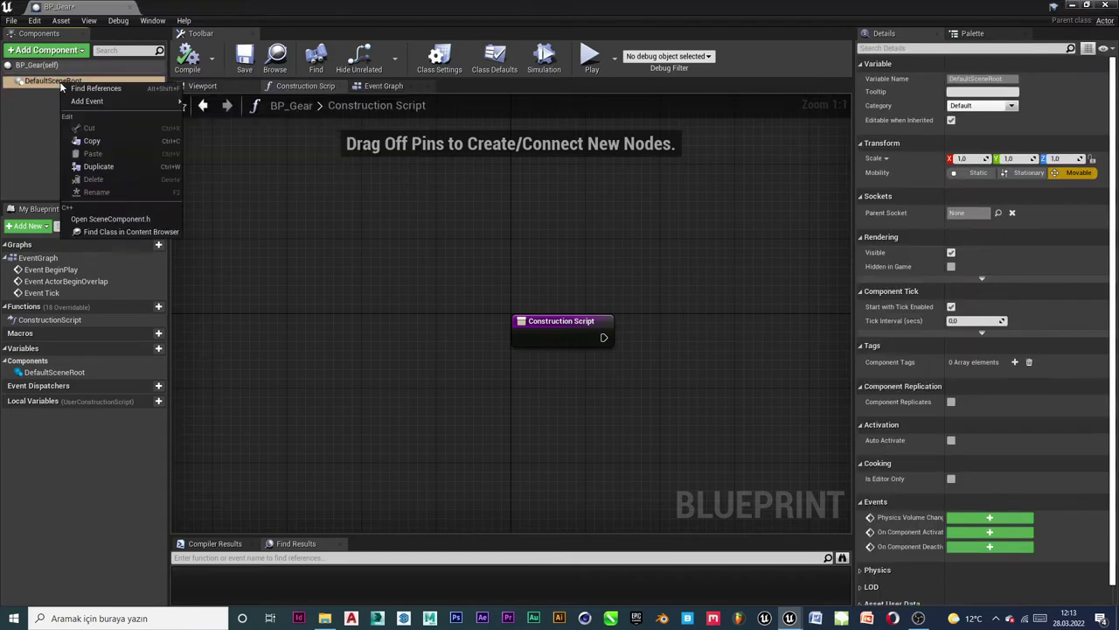
pyautogui.click(57, 141)
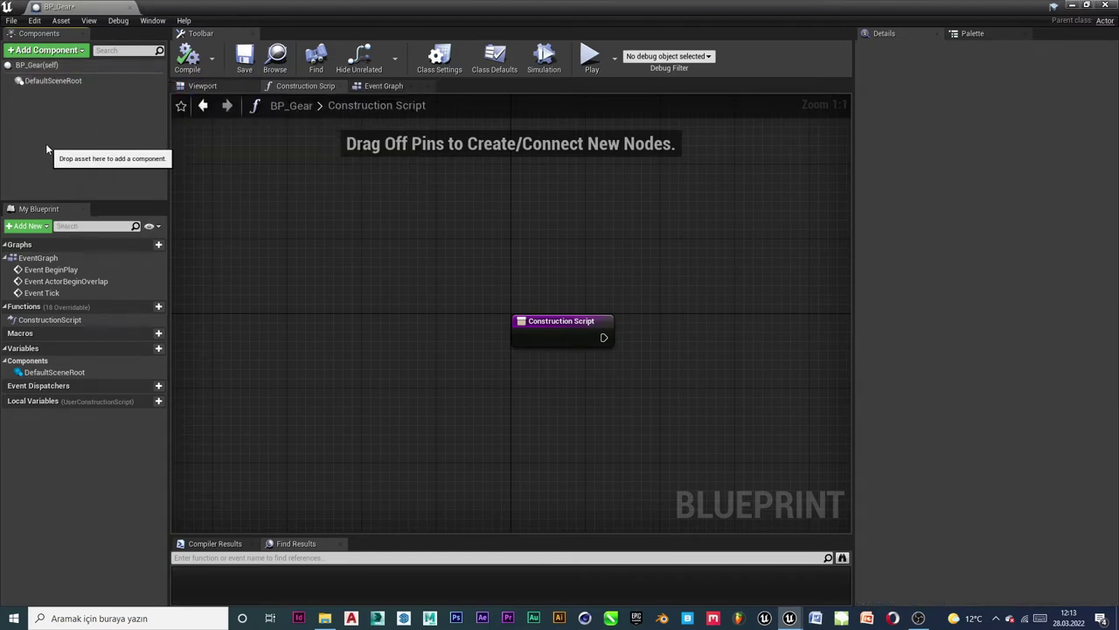
# Add a Scene component and drag it onto DefaultSceneRoot to make it the new root.
pyautogui.click(49, 51)
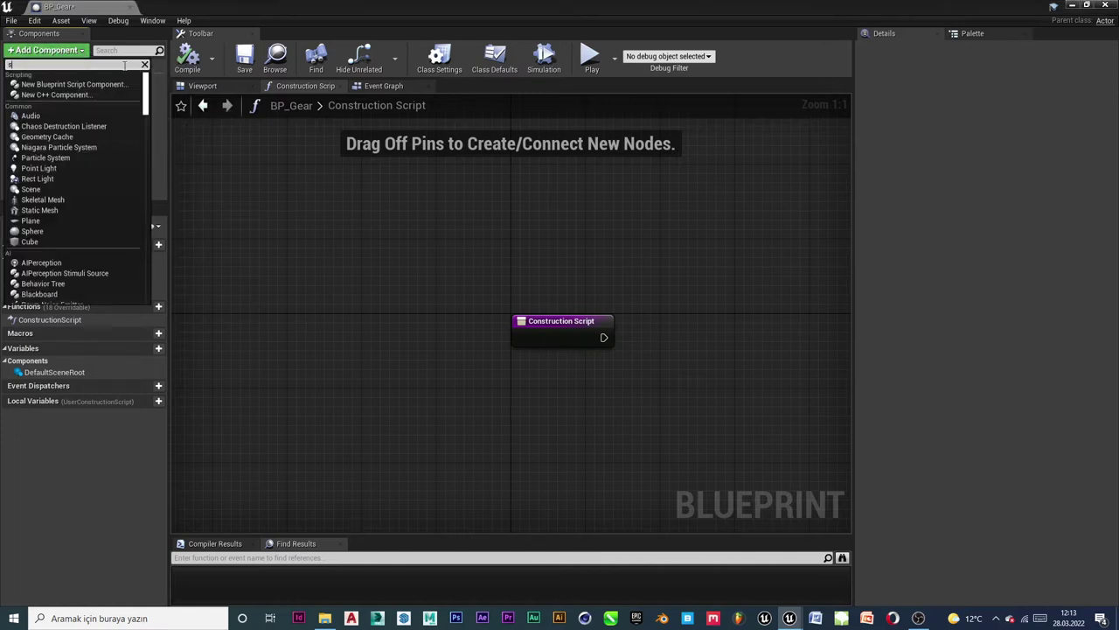
pyautogui.write('cene')
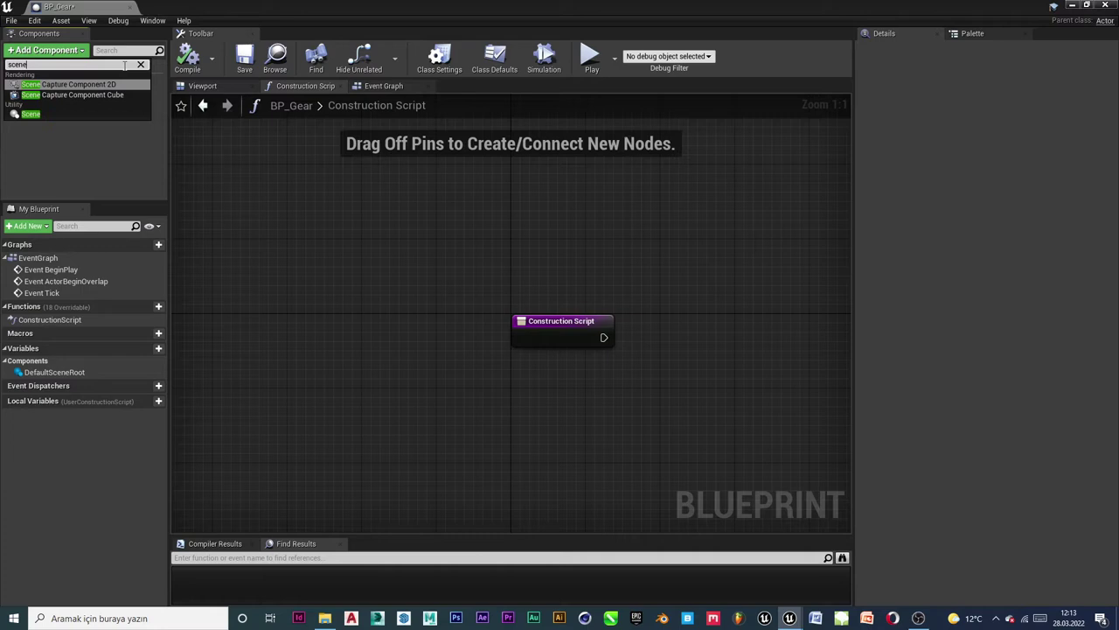
pyautogui.press('Down')
pyautogui.press('Down')
pyautogui.press('Return')
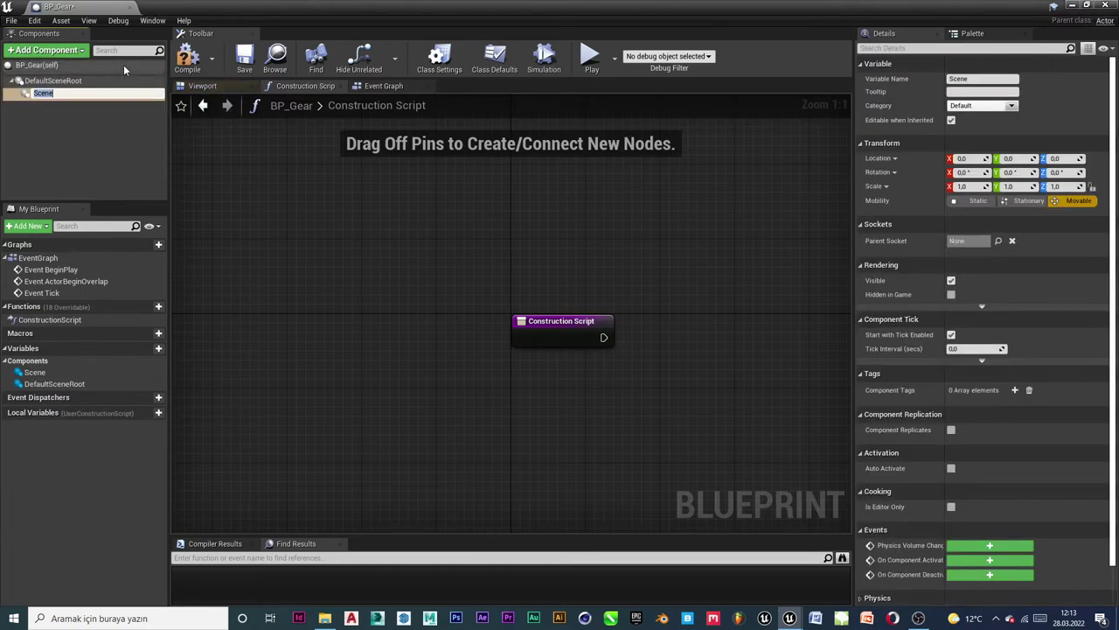
pyautogui.click(105, 140)
pyautogui.moveTo(39, 92); pyautogui.dragTo(44, 83)
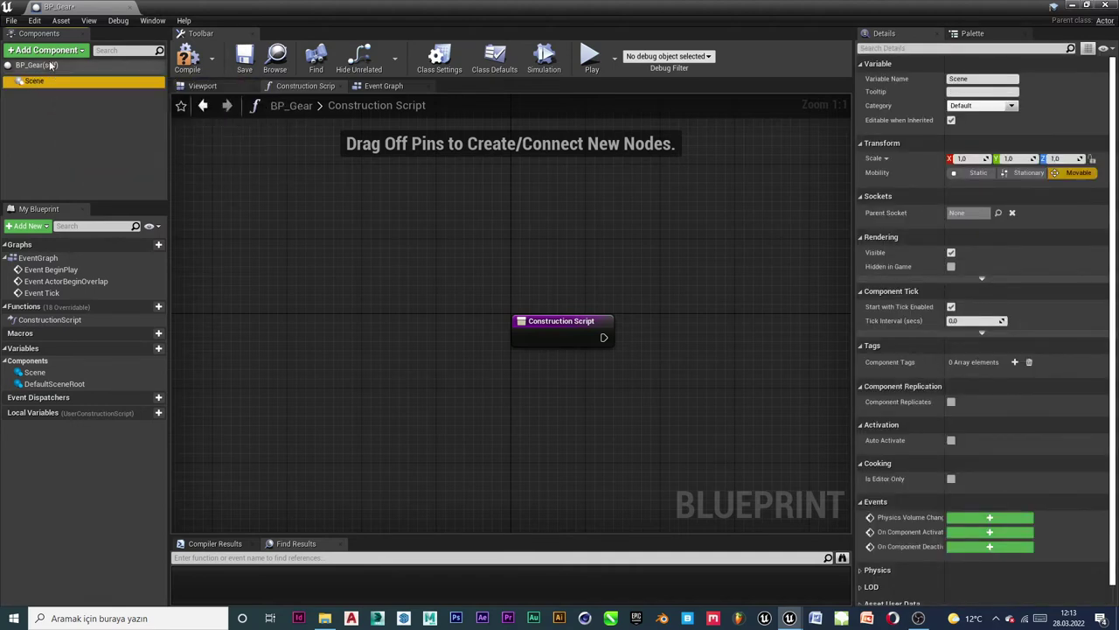
# Rename the new root Scene component to Scene Root.
pyautogui.click(52, 82)
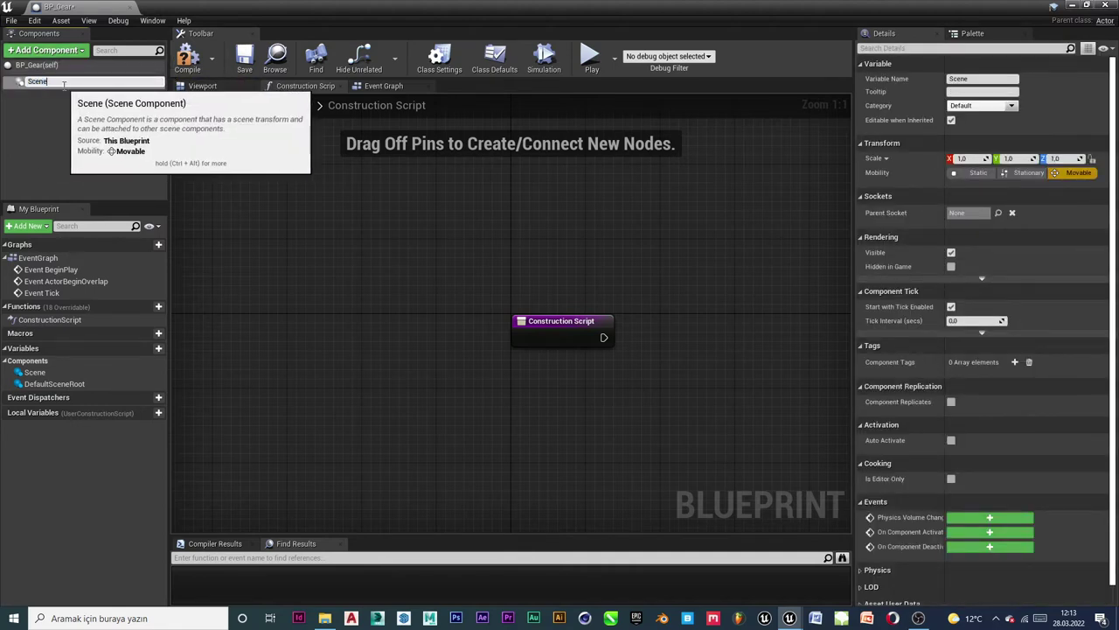
pyautogui.press('Return')
pyautogui.press('capslock')
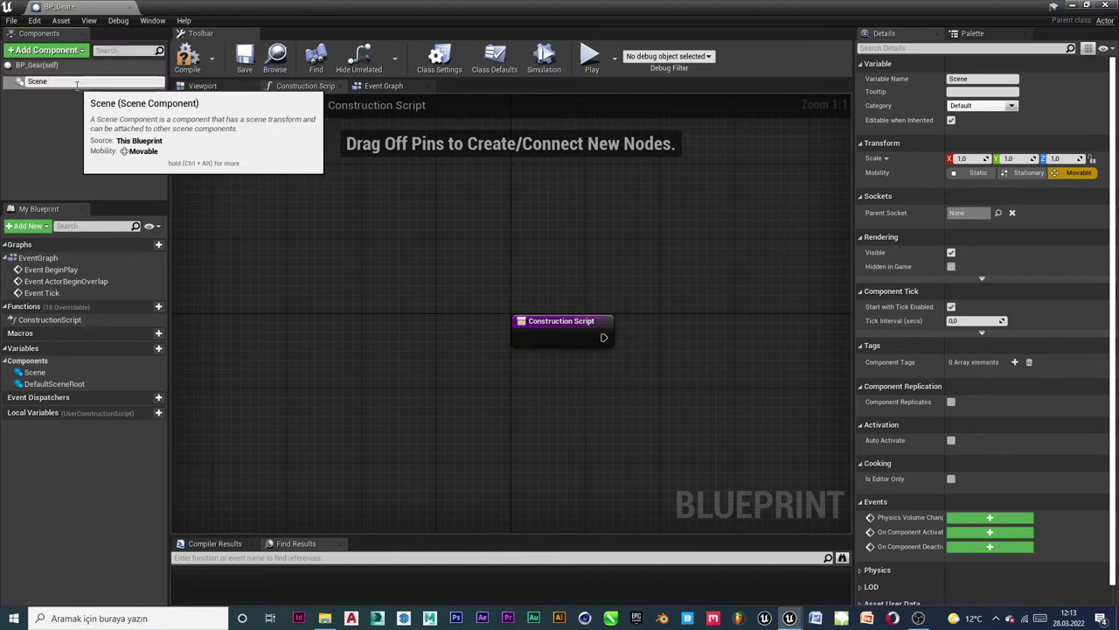
pyautogui.press('capslock')
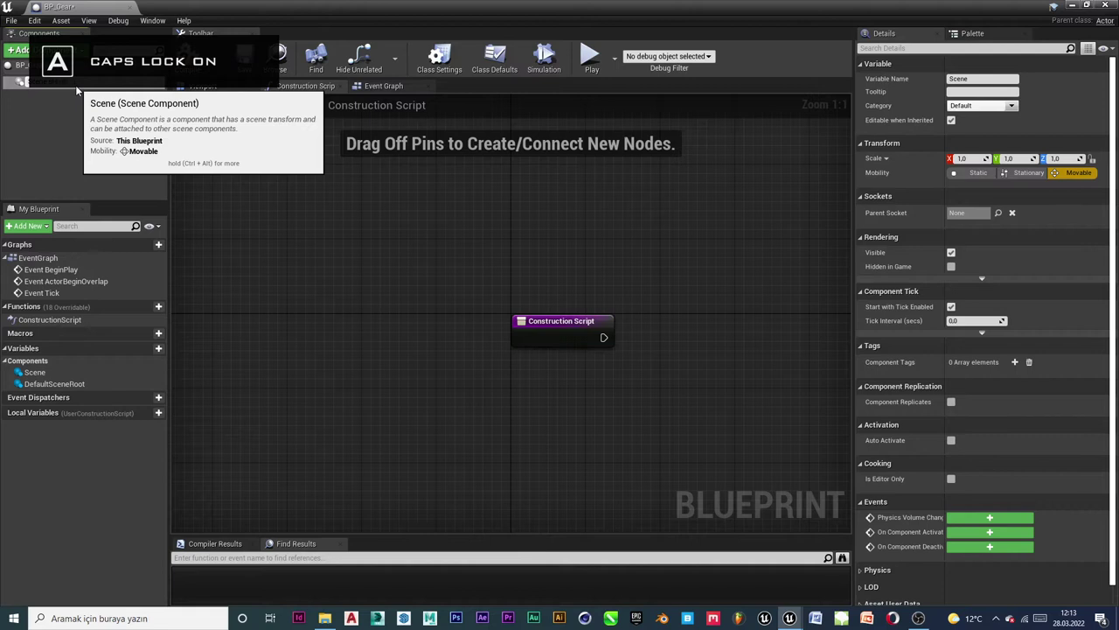
pyautogui.write('sHARE')
pyautogui.press('BackSpace')
pyautogui.press('BackSpace')
pyautogui.press('BackSpace')
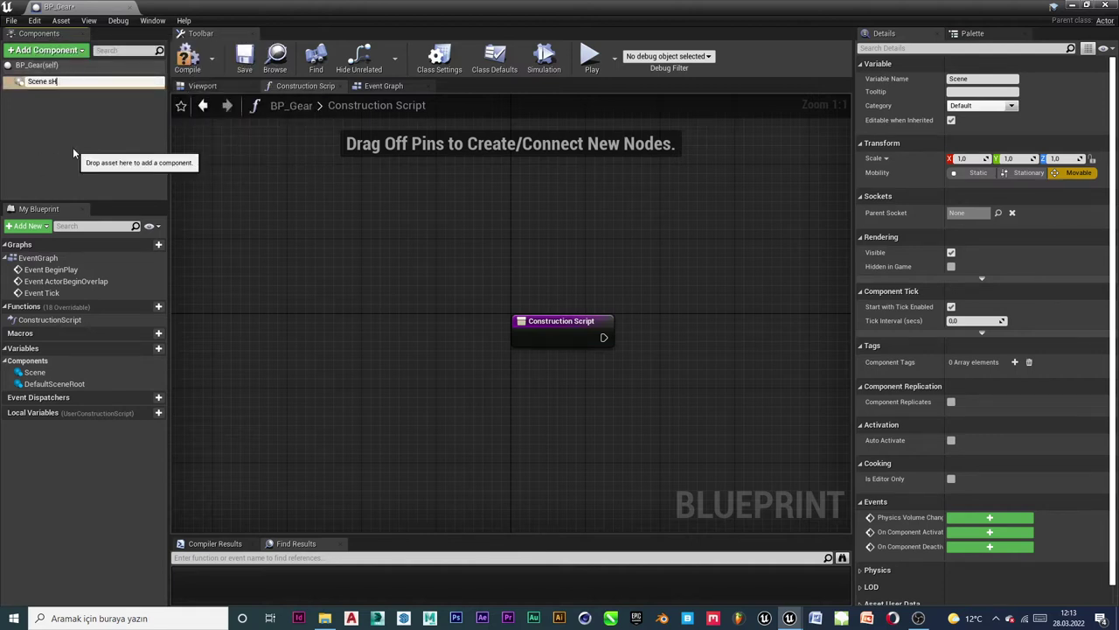
pyautogui.press('BackSpace')
pyautogui.press('BackSpace')
pyautogui.press('capslock')
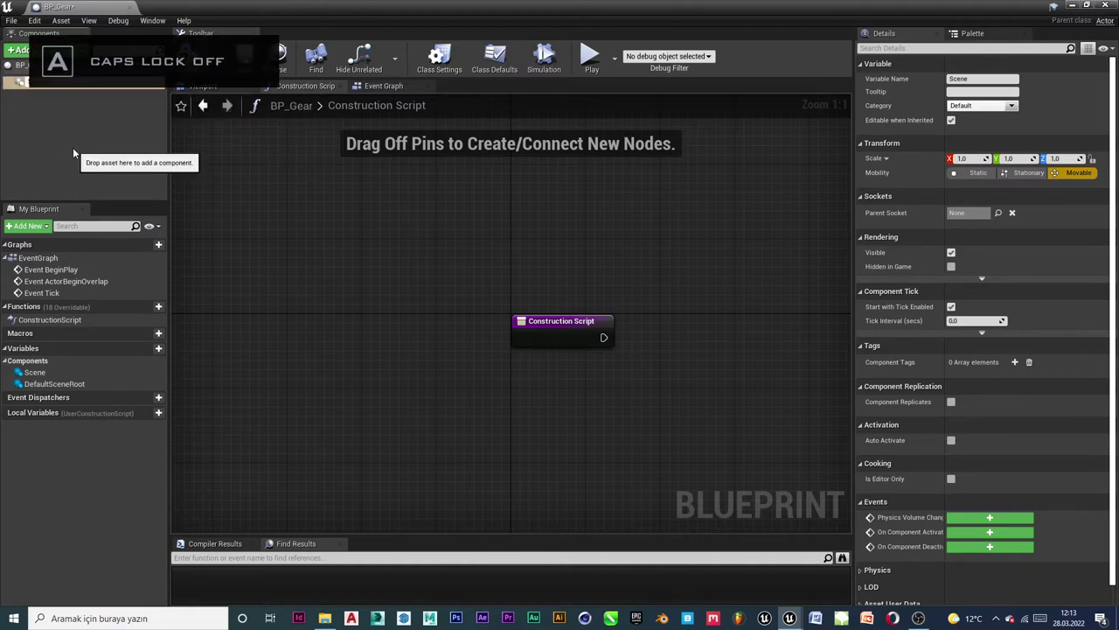
pyautogui.press('capslock')
pyautogui.write('rOOT')
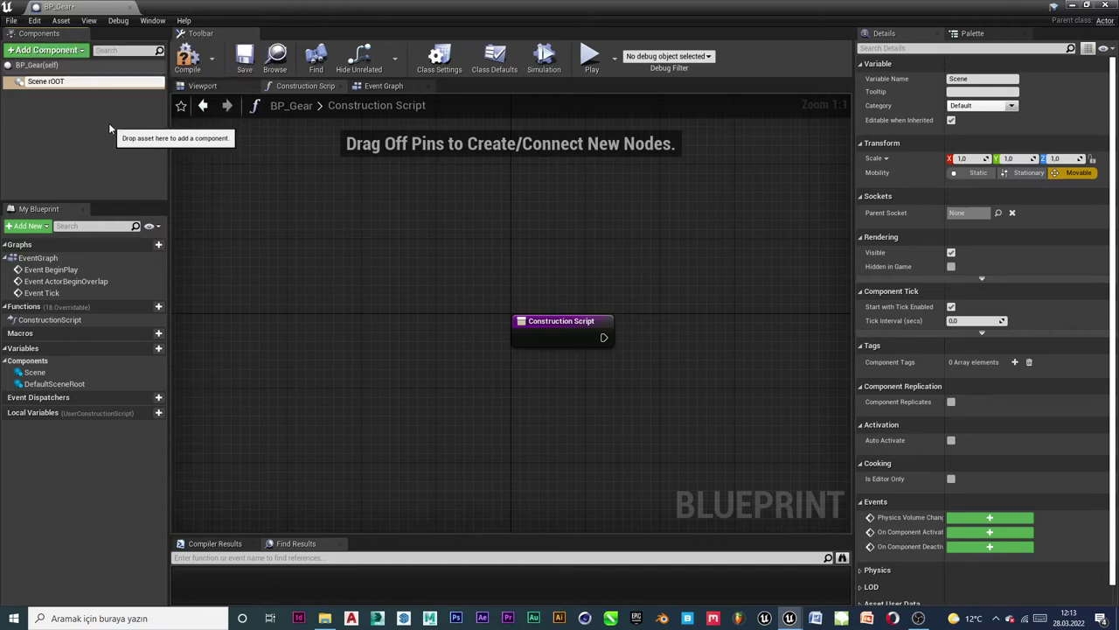
pyautogui.press('BackSpace')
pyautogui.press('BackSpace')
pyautogui.press('BackSpace')
pyautogui.press('BackSpace')
pyautogui.press('capslock')
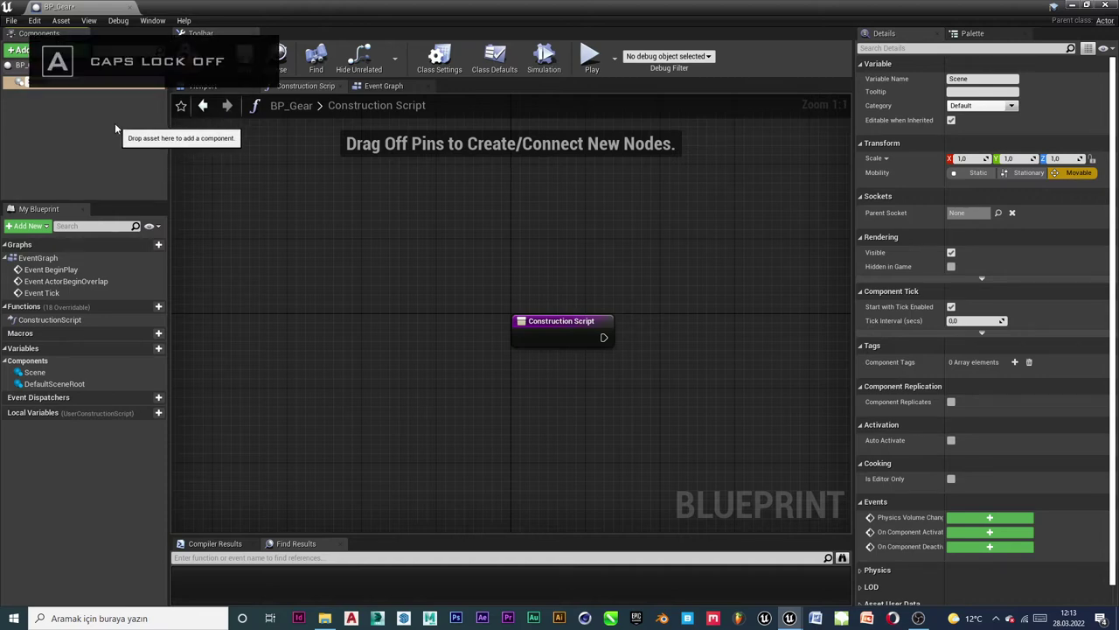
pyautogui.write('r')
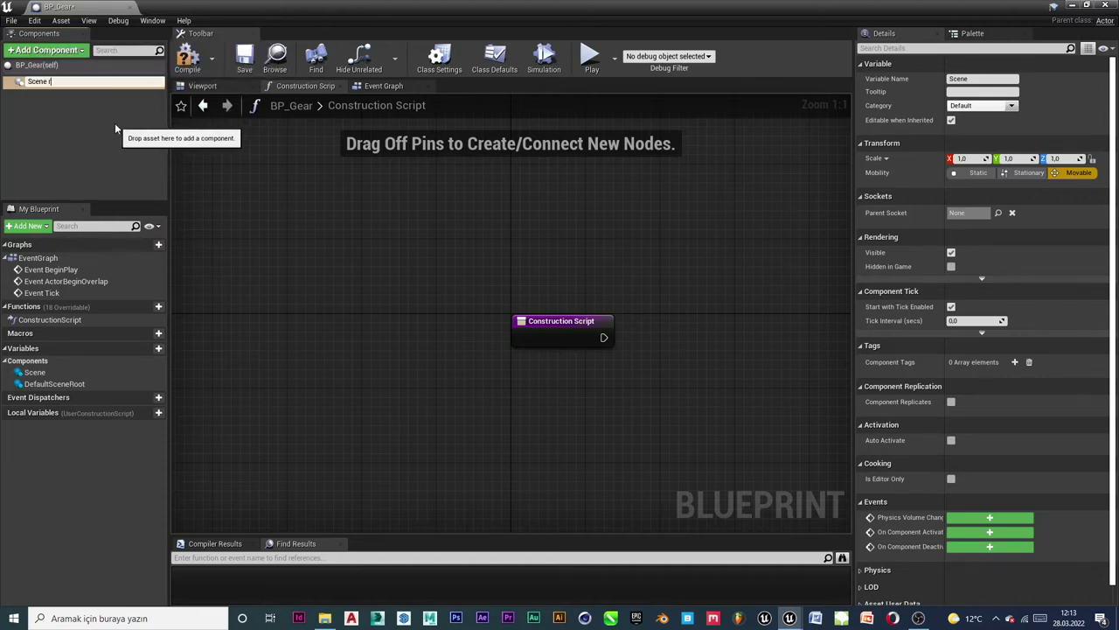
pyautogui.press('capslock')
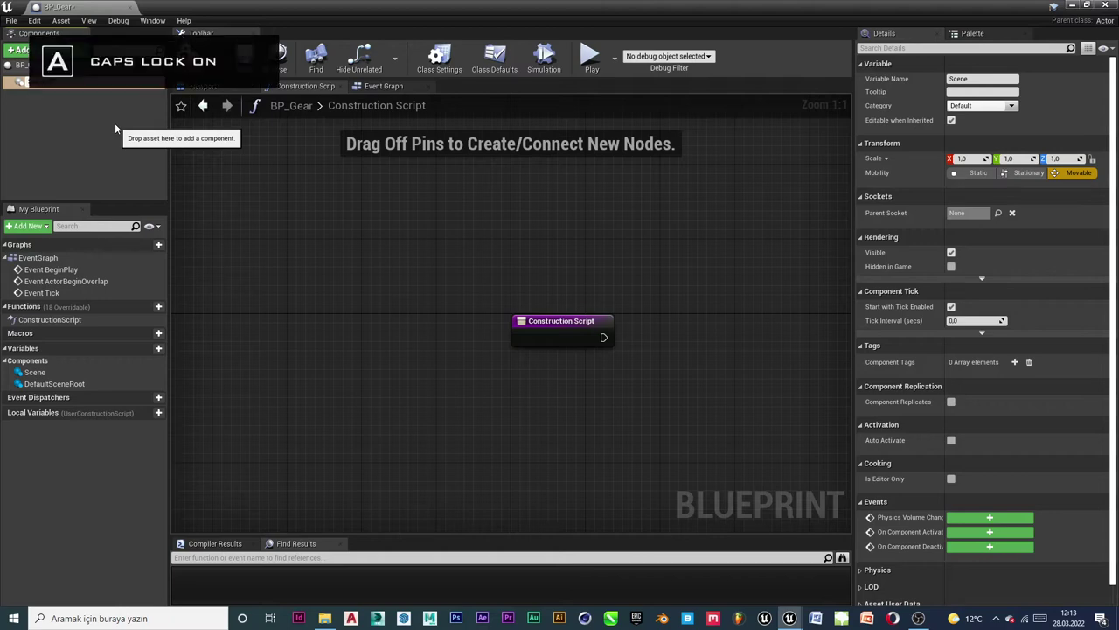
pyautogui.press('capslock')
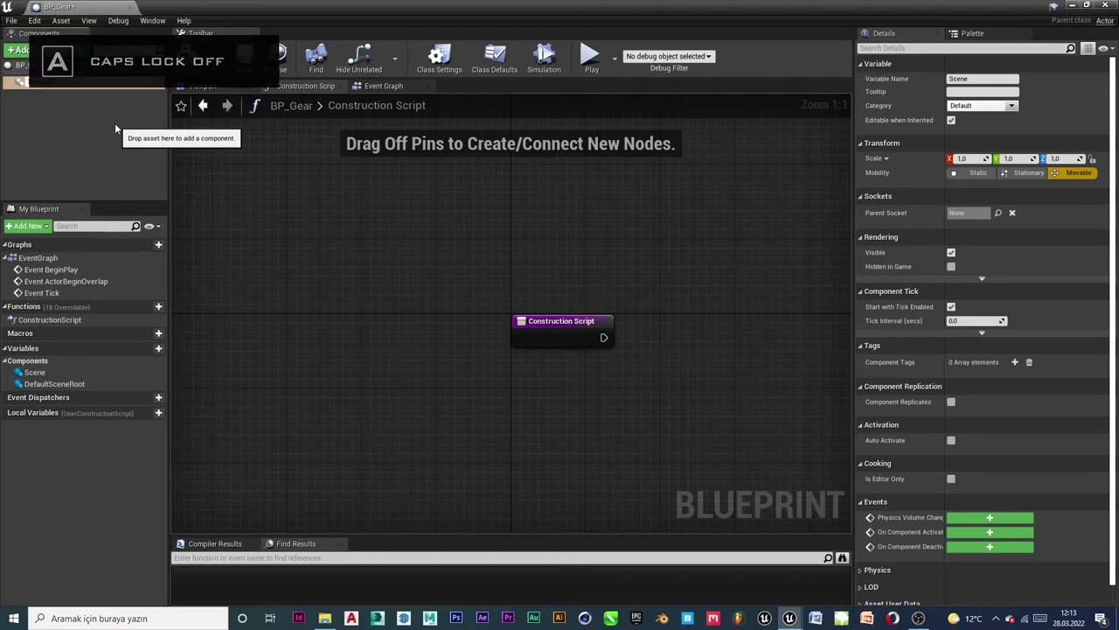
pyautogui.press('Return')
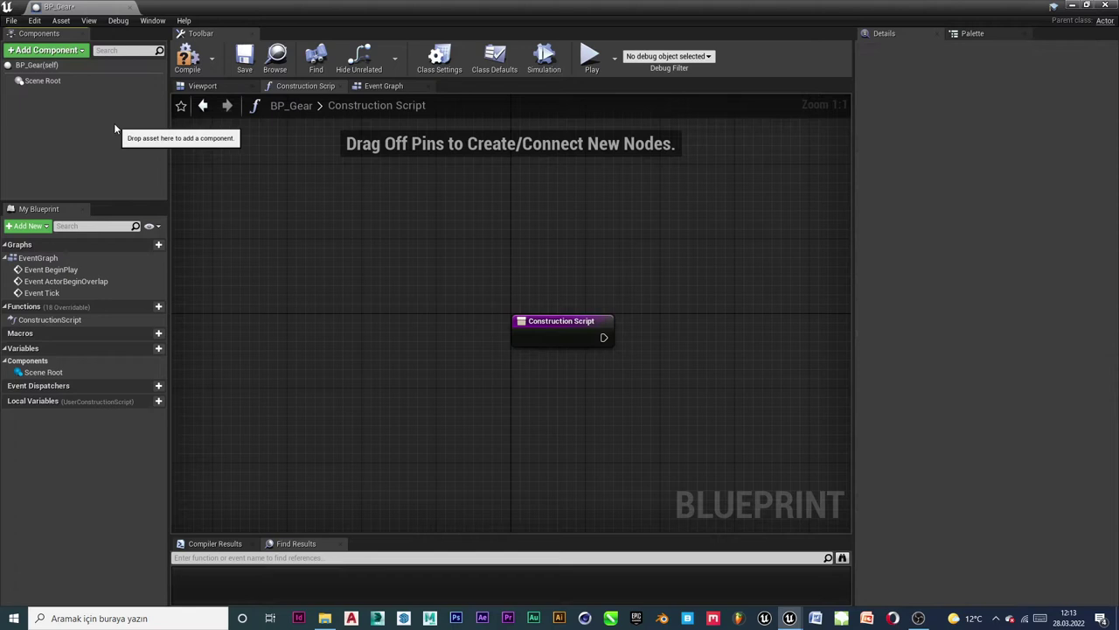
# Show the Viewport and add a Scene component named Base 1 under Scene Root.
pyautogui.click(225, 86)
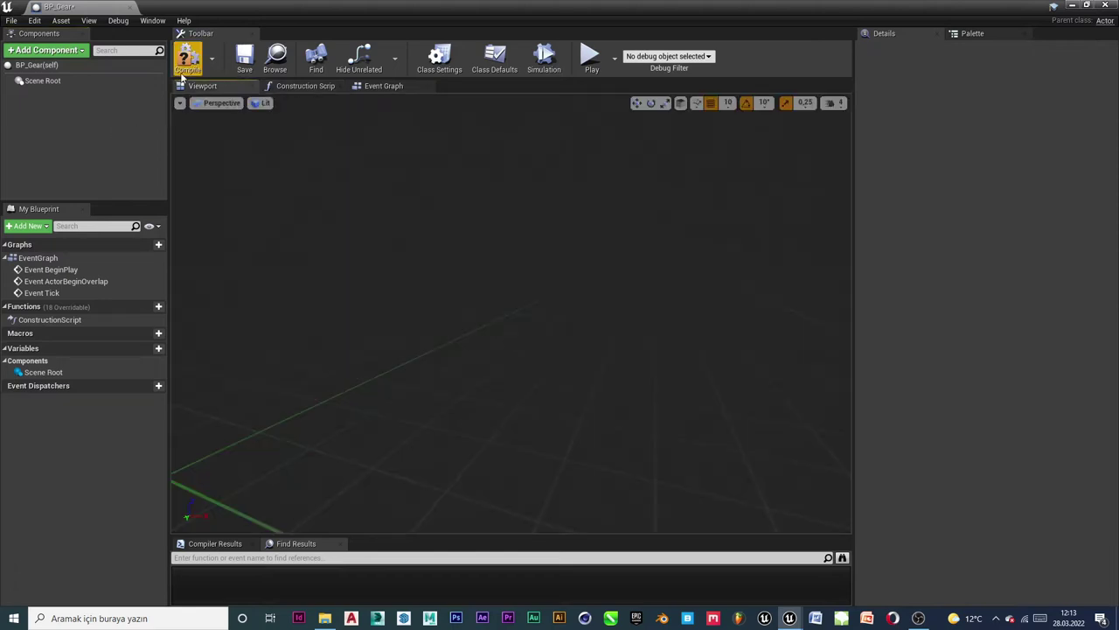
pyautogui.click(44, 83)
pyautogui.click(44, 83)
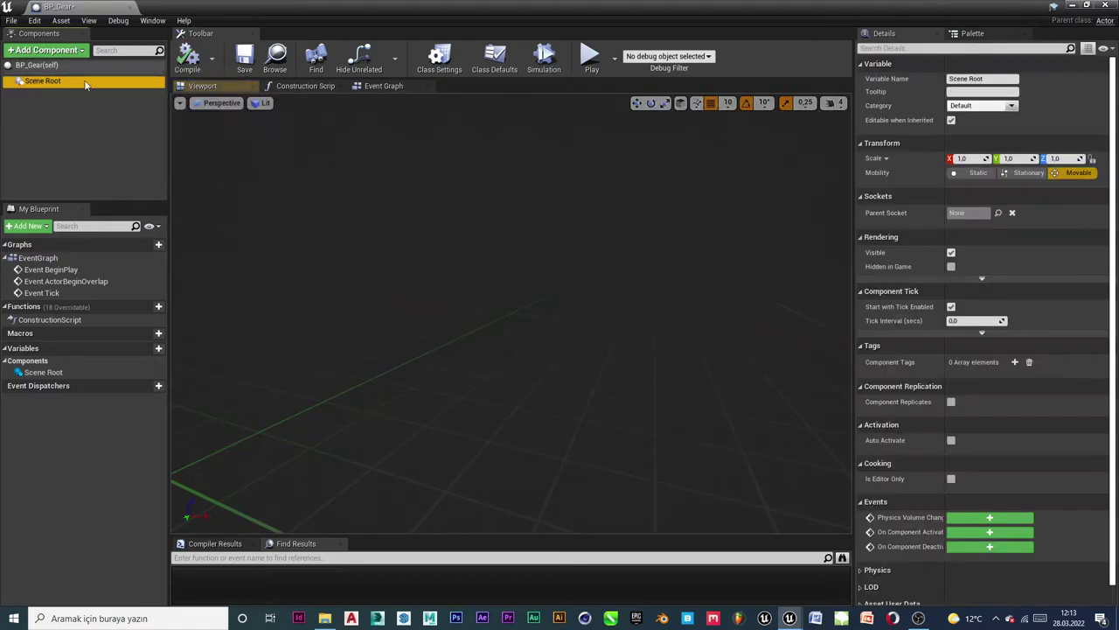
pyautogui.click(63, 51)
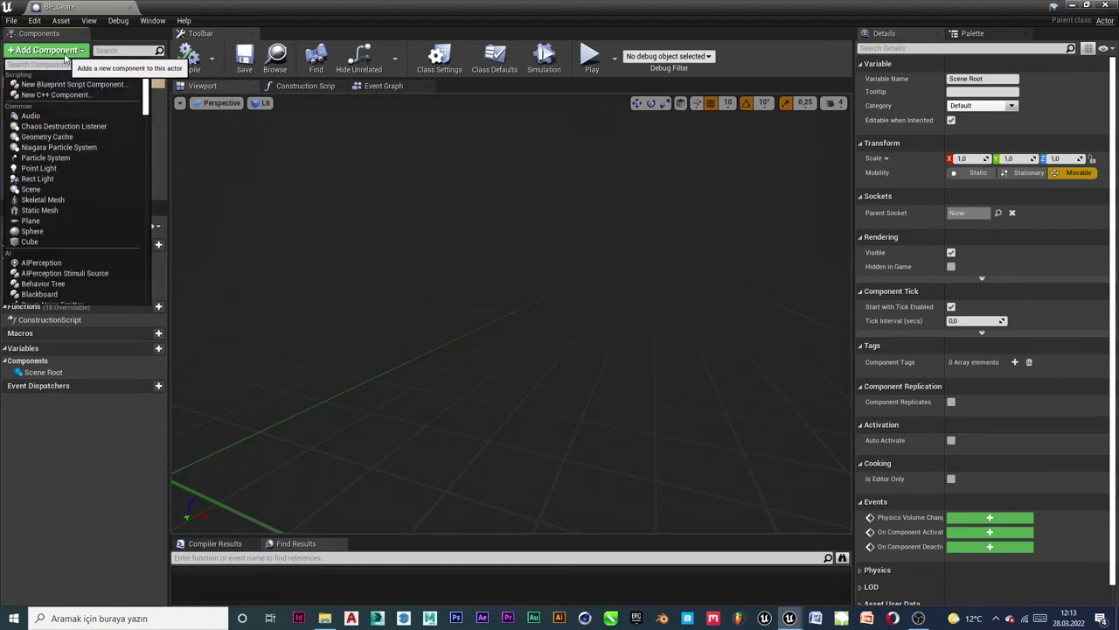
pyautogui.write('sce')
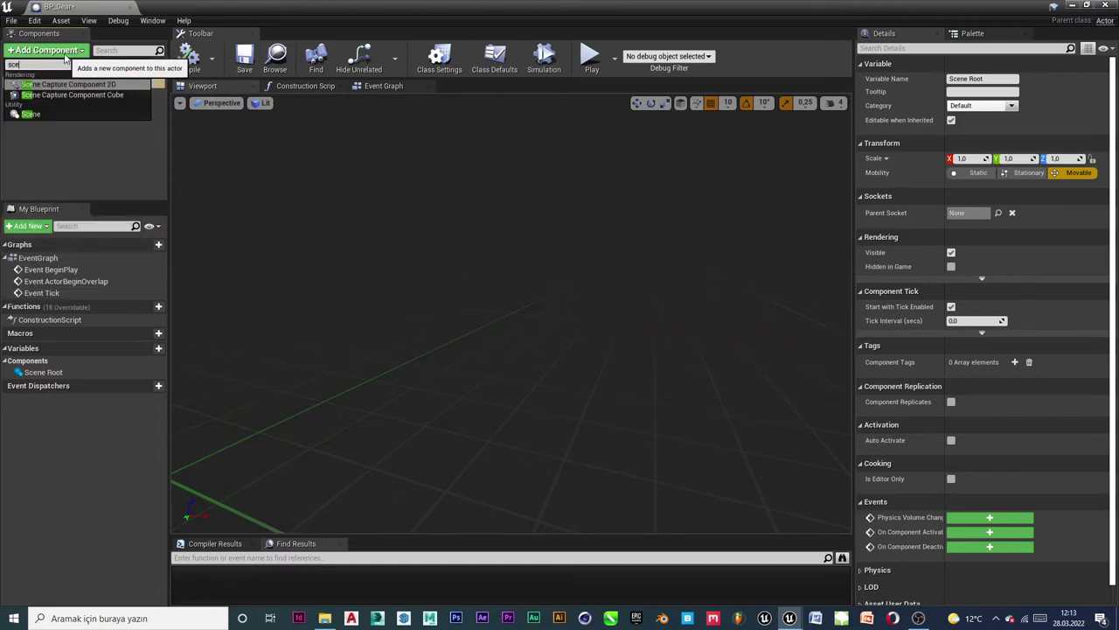
pyautogui.press('Down')
pyautogui.press('Down')
pyautogui.press('Return')
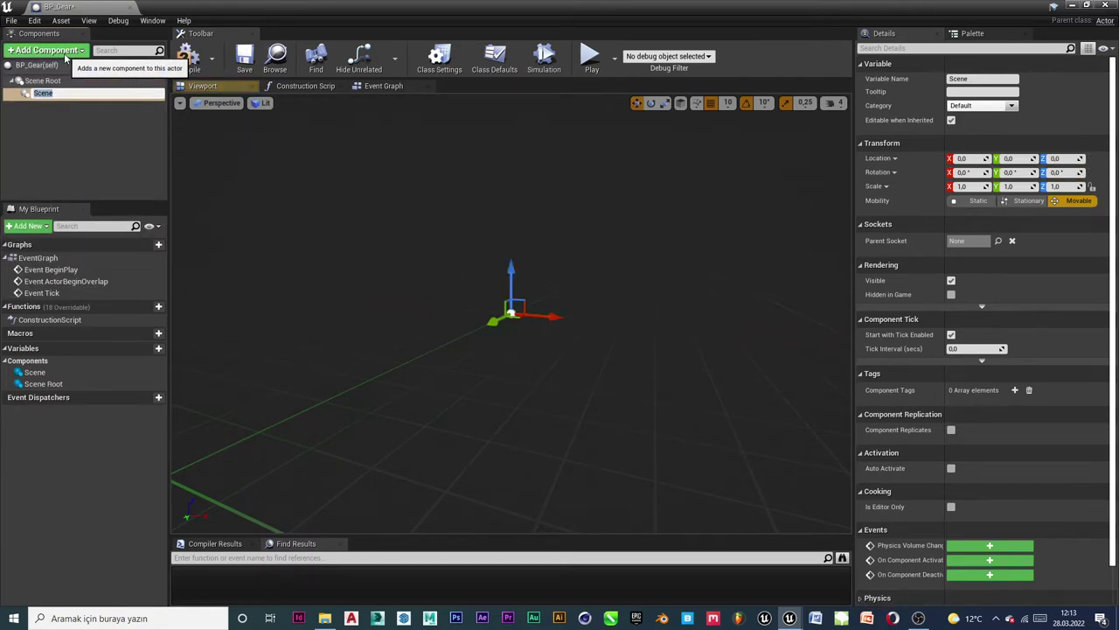
pyautogui.write('Base')
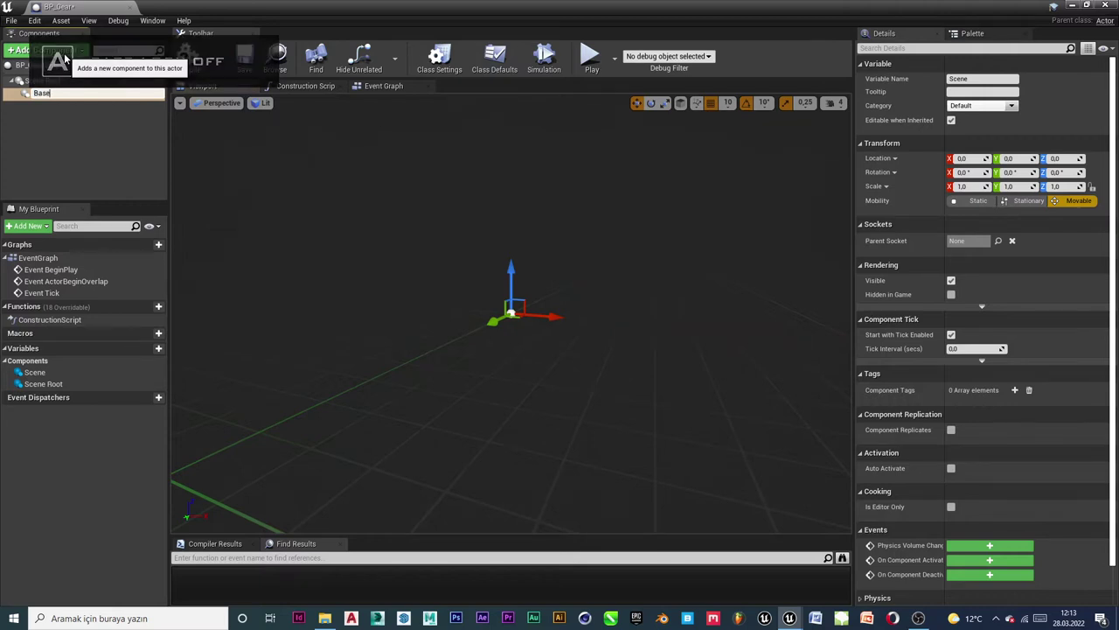
pyautogui.write(' 1')
pyautogui.press('Return')
pyautogui.click(91, 141)
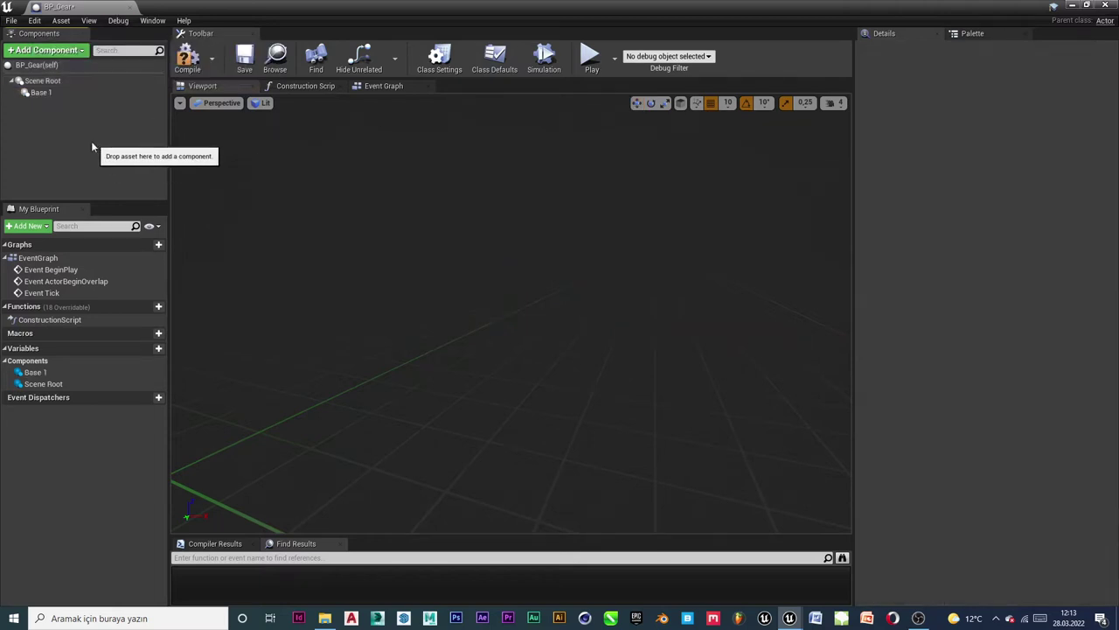
# Add a Static Mesh component under Base 1.
pyautogui.click(26, 94)
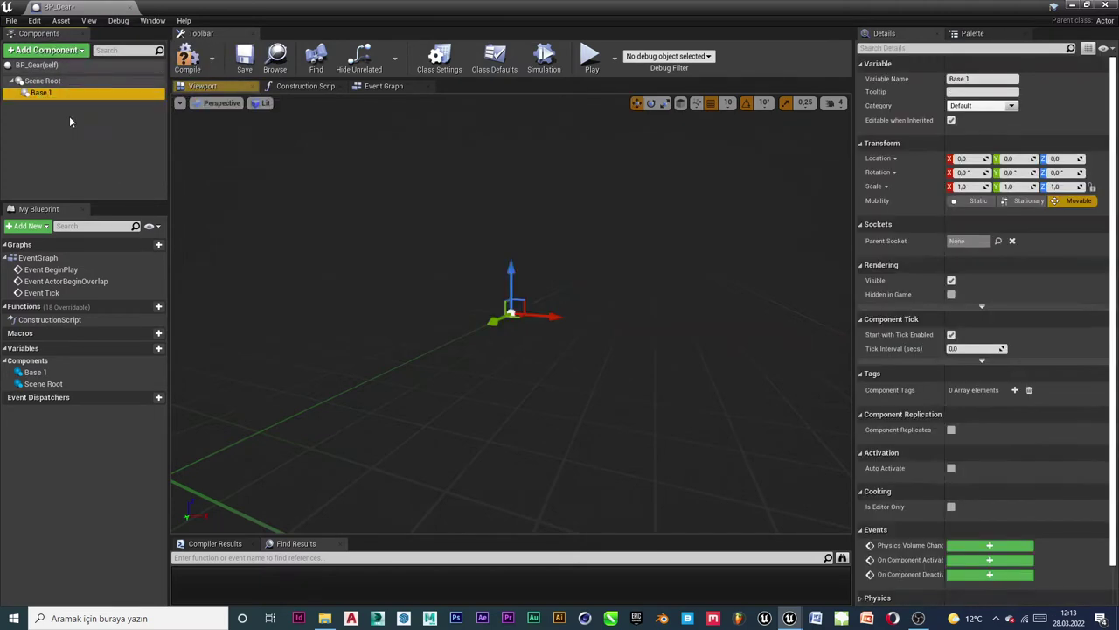
pyautogui.click(62, 51)
pyautogui.write('sta')
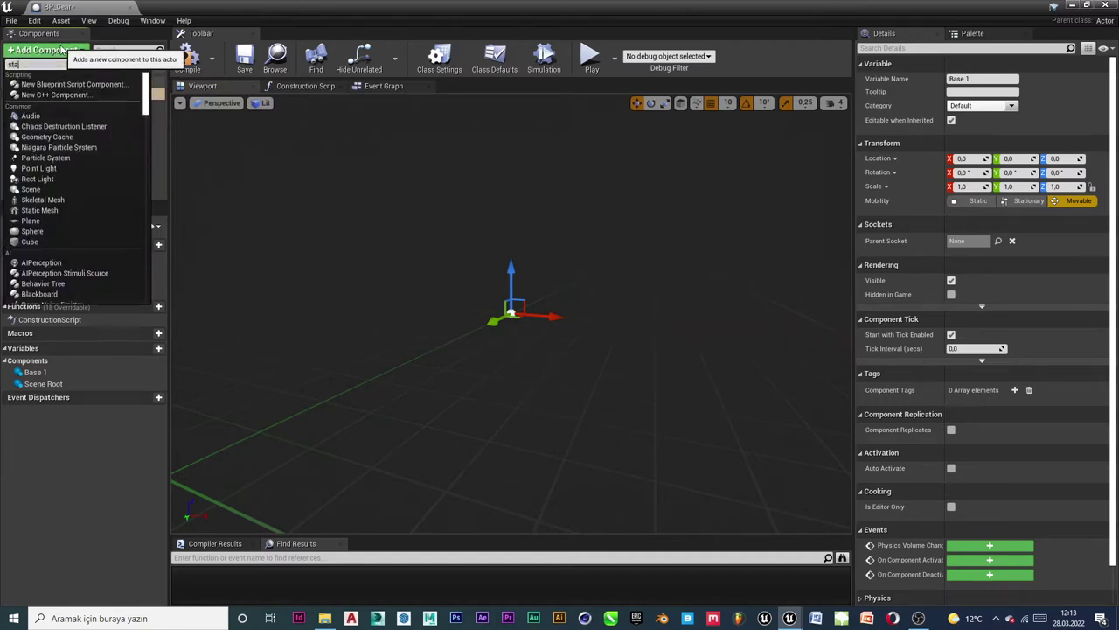
pyautogui.write('t')
pyautogui.press('Down')
pyautogui.press('Down')
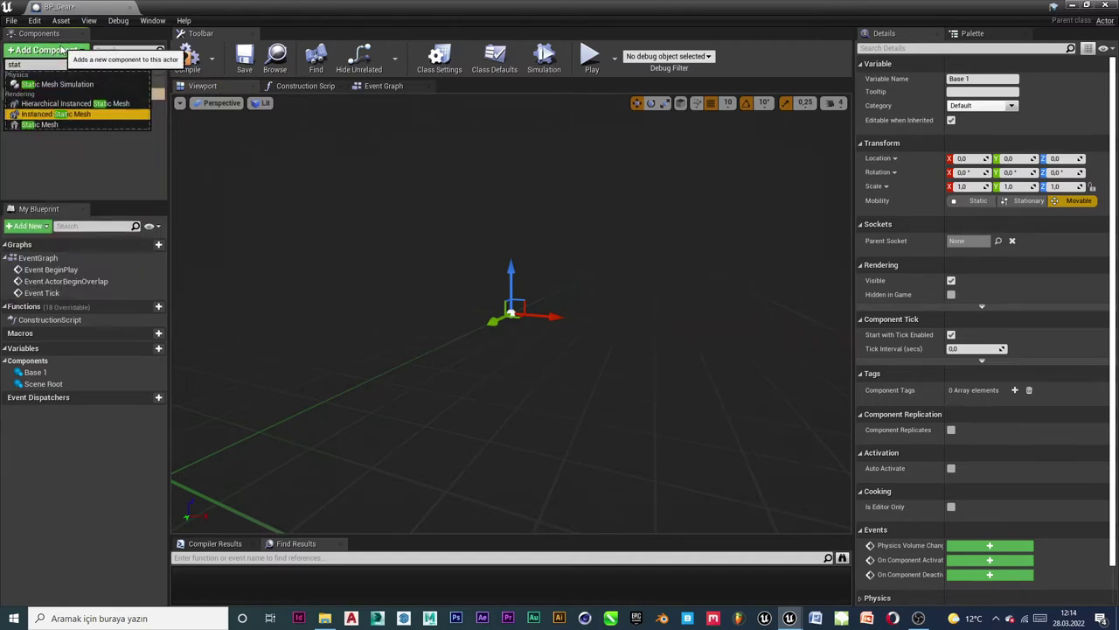
pyautogui.press('Down')
pyautogui.press('Down')
pyautogui.press('Return')
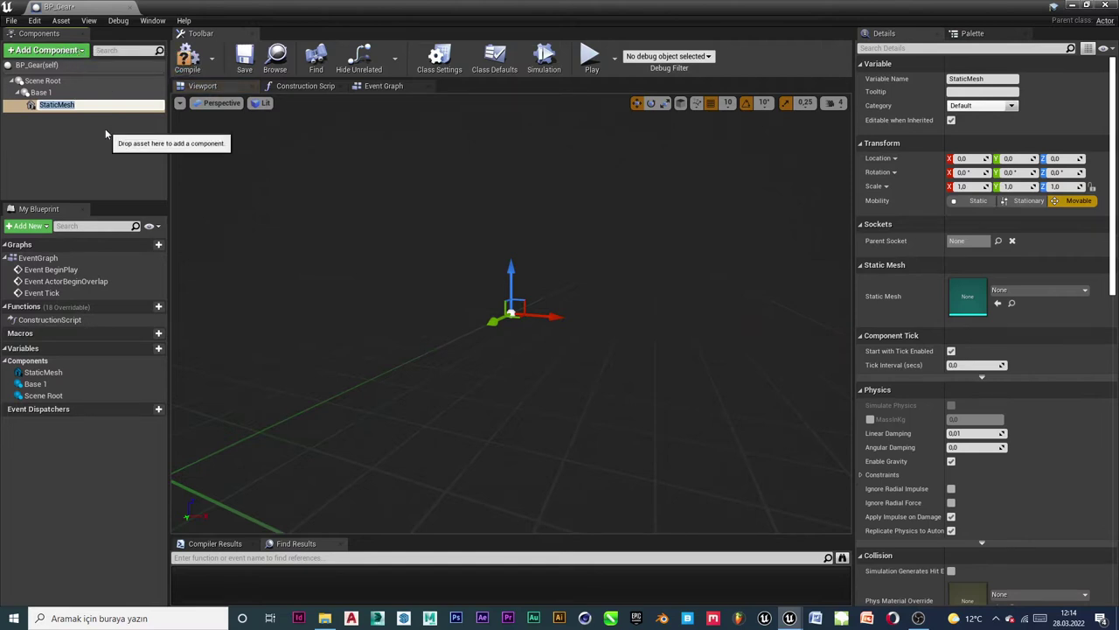
# Rename the Static Mesh component to Gear and select it.
pyautogui.click(76, 117)
pyautogui.click(54, 104)
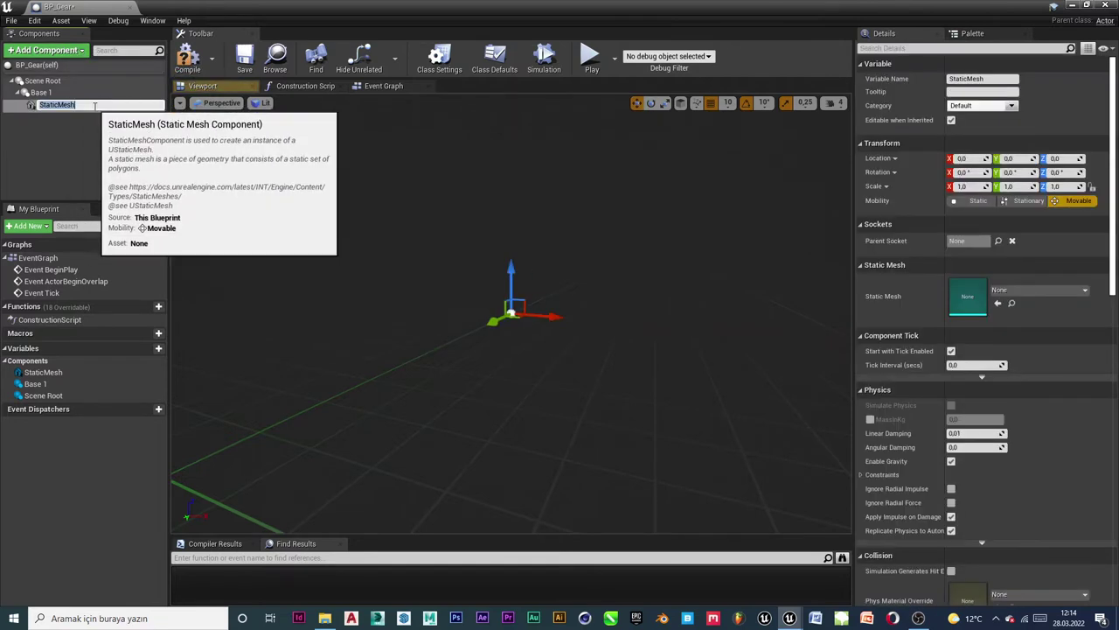
pyautogui.press('F2')
pyautogui.press('capslock')
pyautogui.write('G')
pyautogui.press('capslock')
pyautogui.write('ear')
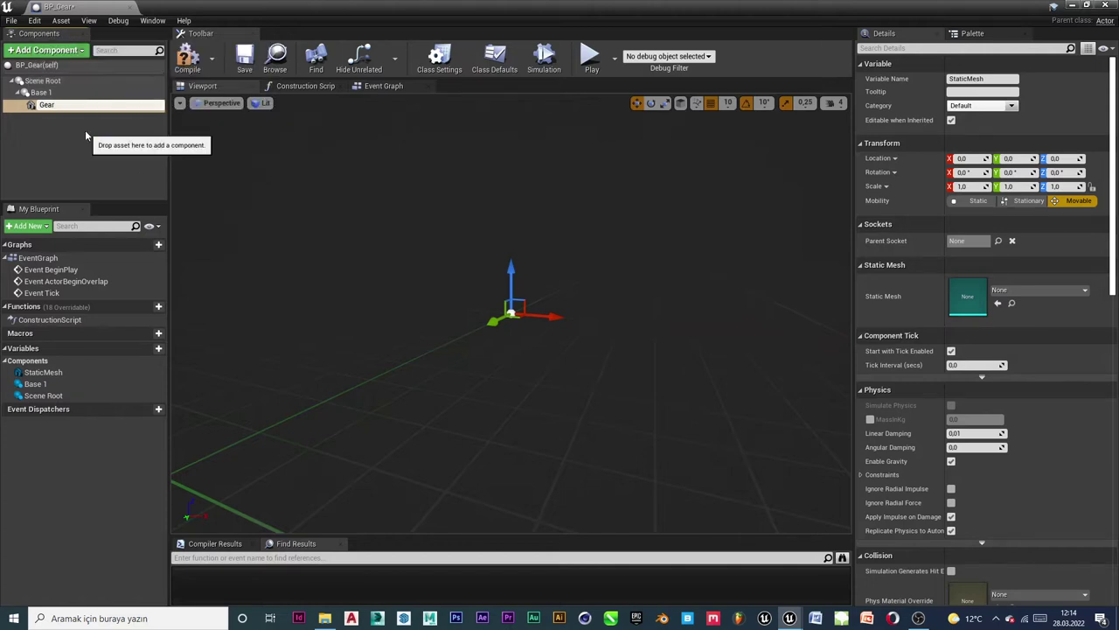
pyautogui.click(85, 129)
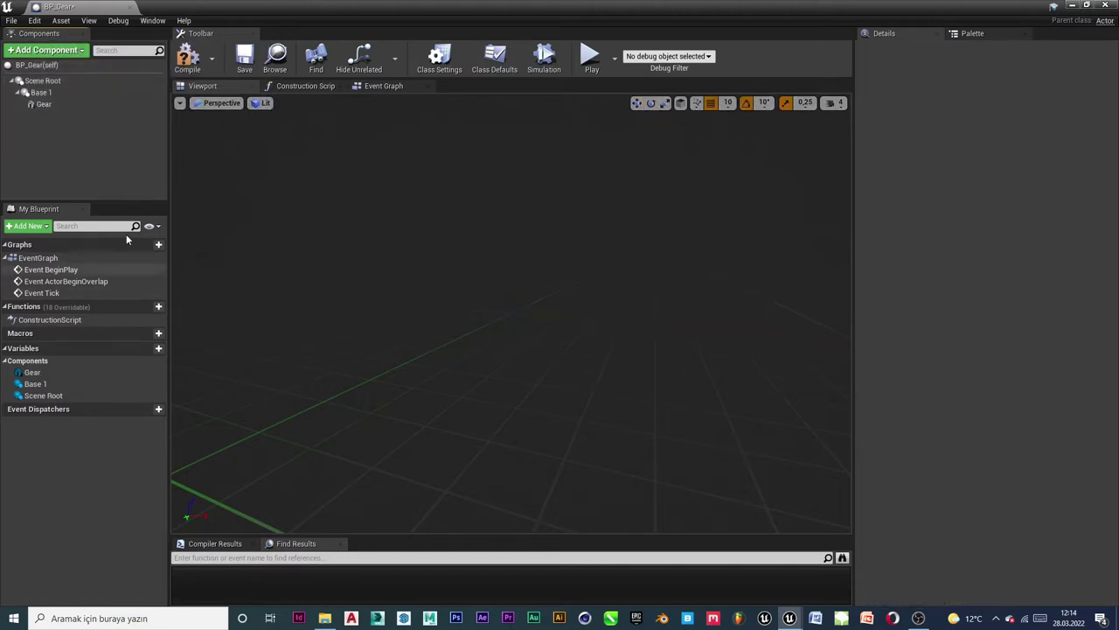
pyautogui.click(70, 105)
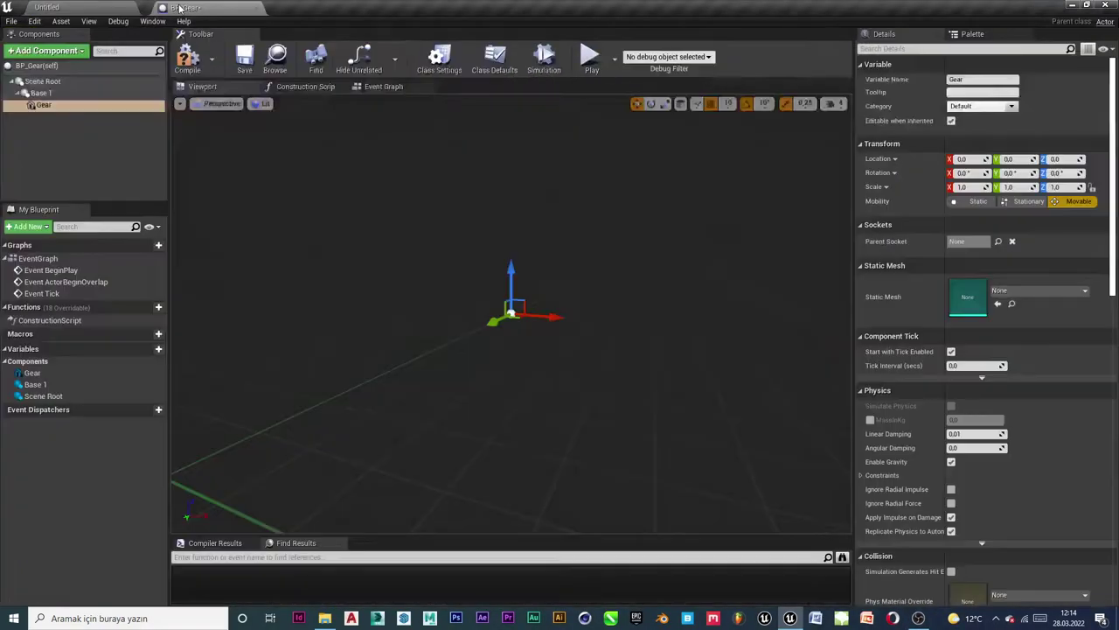
# Browse to Assets > Mesh in the Content Browser and inspect SM_Gear in the Static Mesh Editor.
pyautogui.click(88, 6)
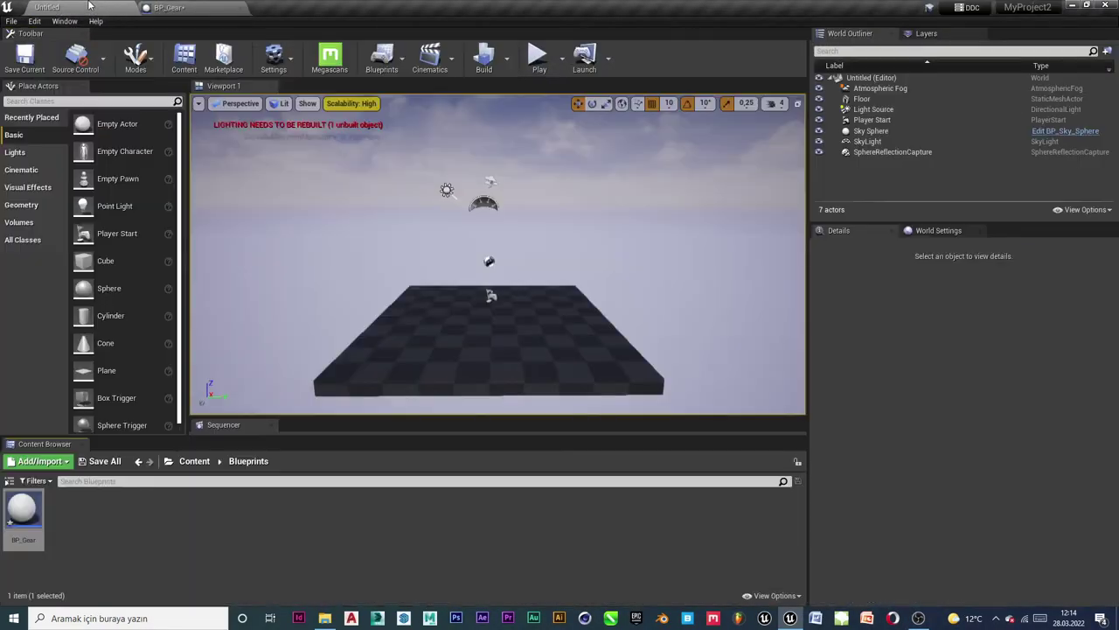
pyautogui.click(194, 461)
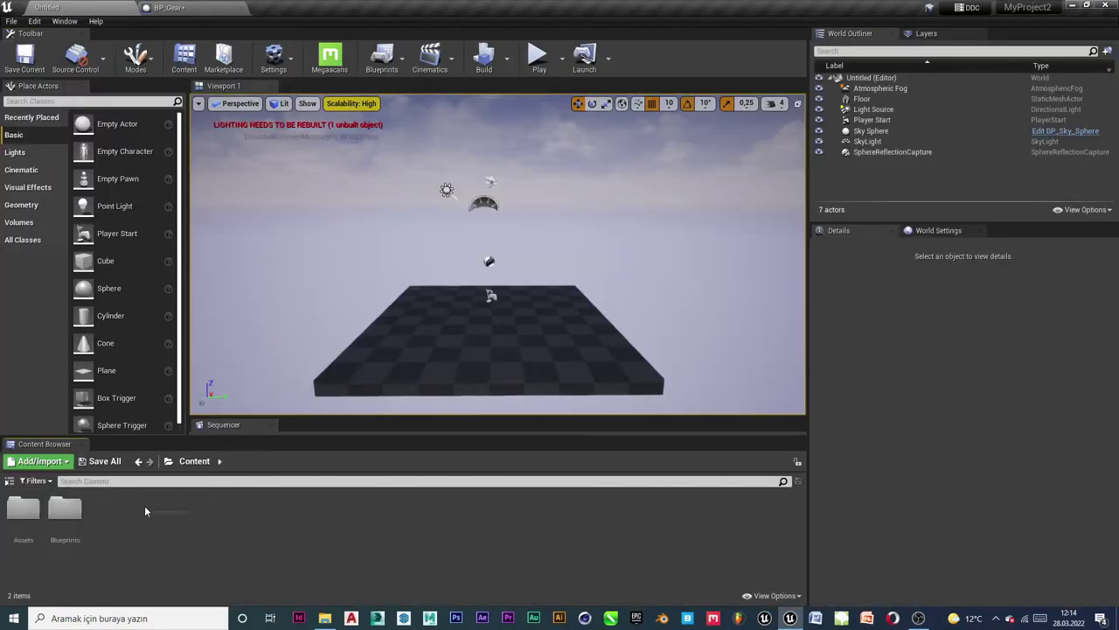
pyautogui.click(22, 512)
pyautogui.doubleClick(23, 512)
pyautogui.click(23, 509)
pyautogui.doubleClick(22, 509)
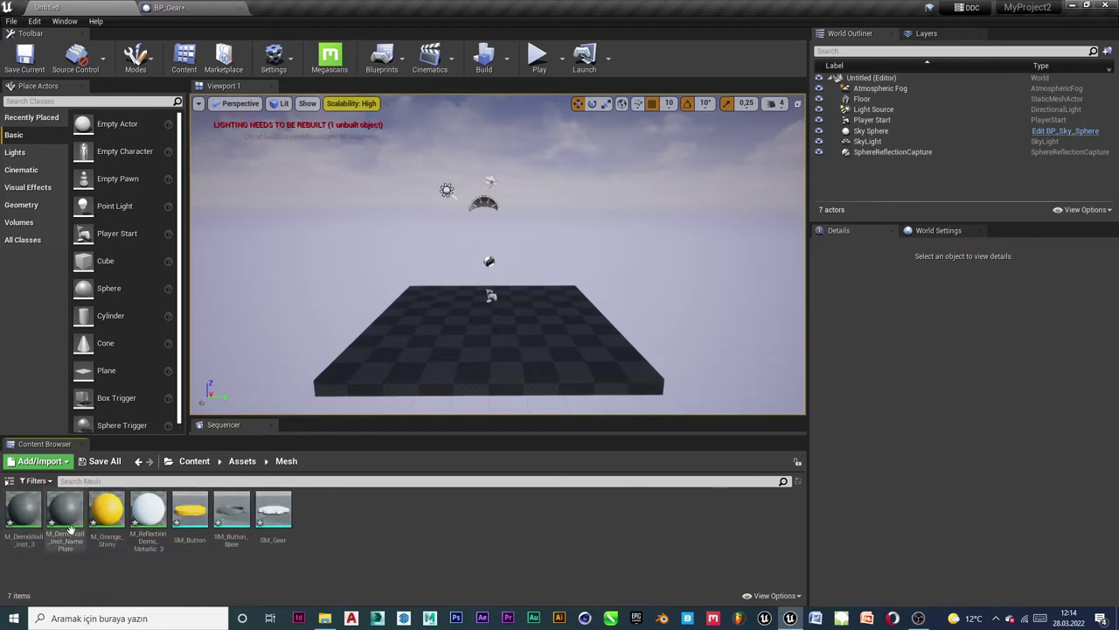
pyautogui.click(273, 514)
pyautogui.doubleClick(282, 514)
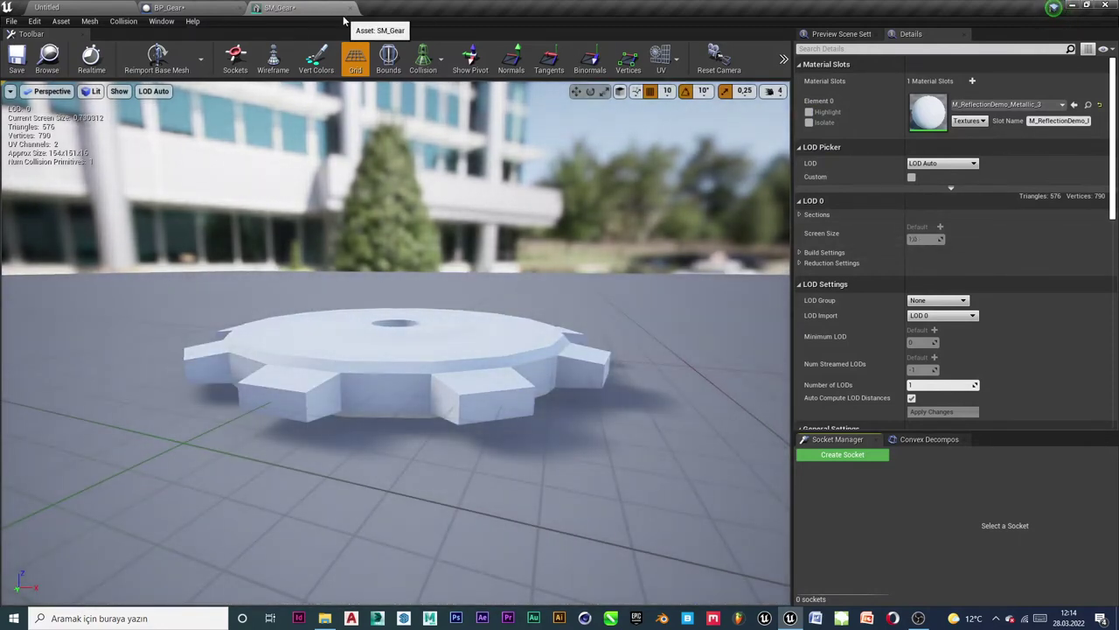
# Close the SM_Gear editor and return to BP_Gear with SM_Gear still selected.
pyautogui.click(351, 8)
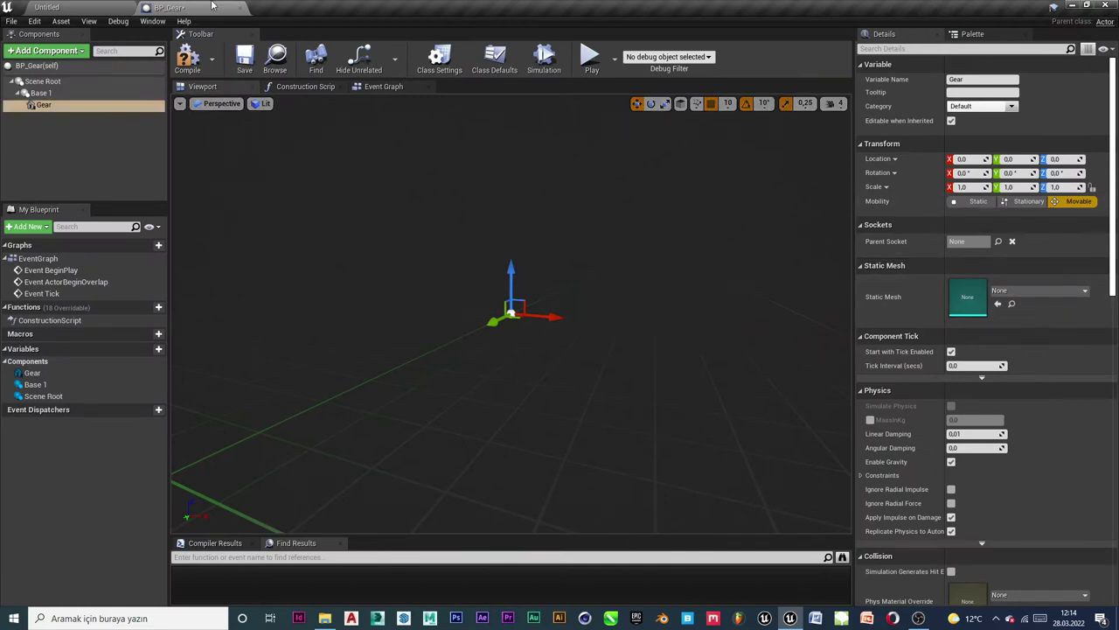
pyautogui.click(47, 8)
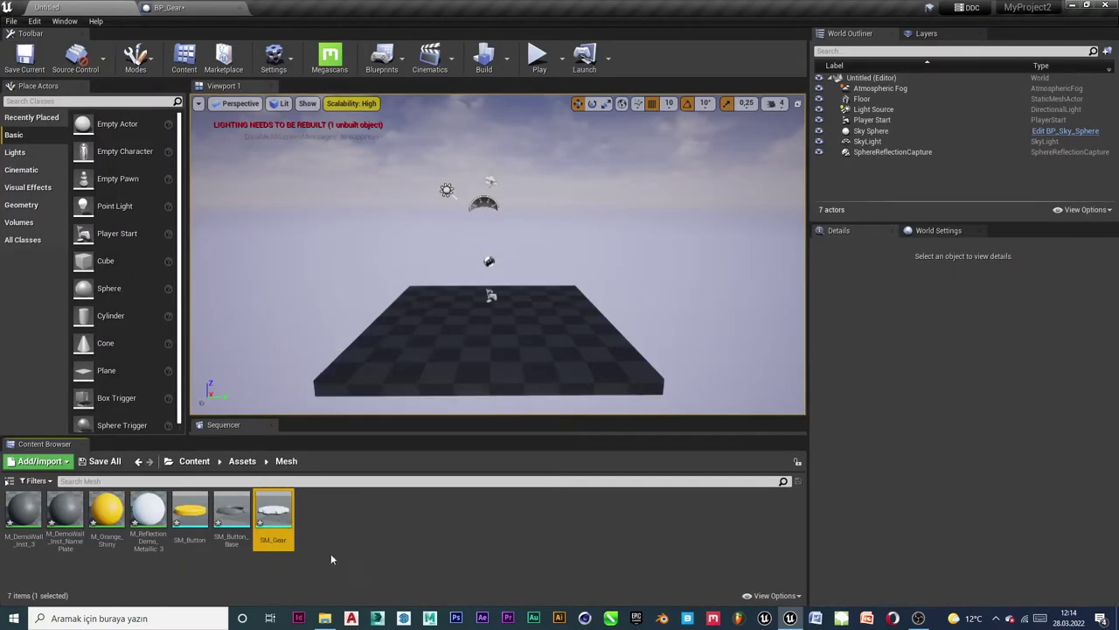
pyautogui.click(209, 9)
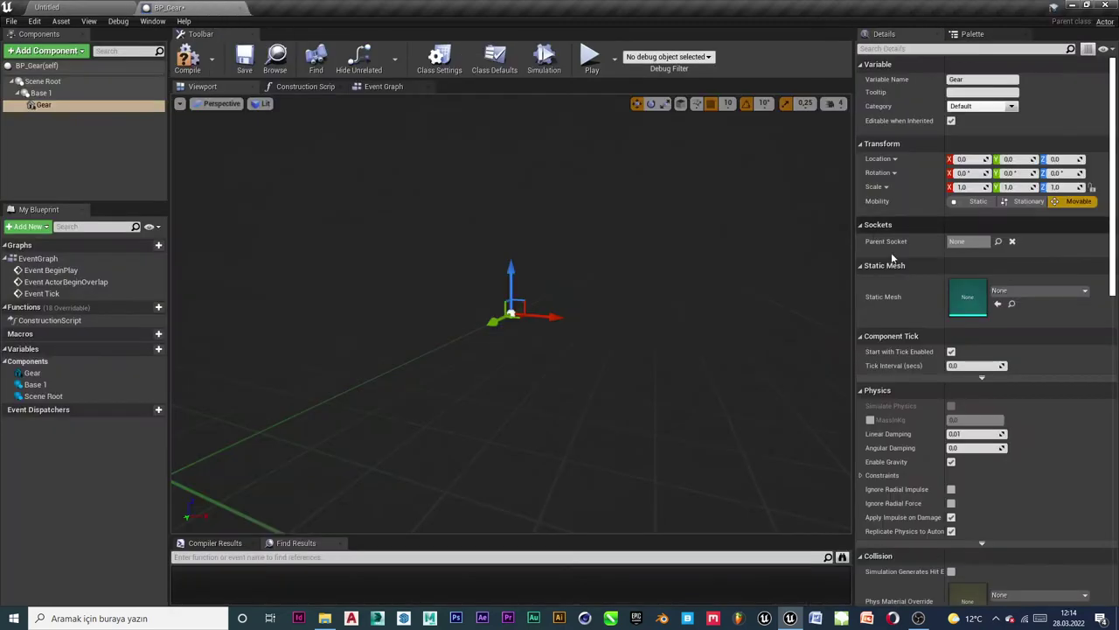
# Assign the selected SM_Gear mesh to the Gear component's Static Mesh.
pyautogui.click(999, 305)
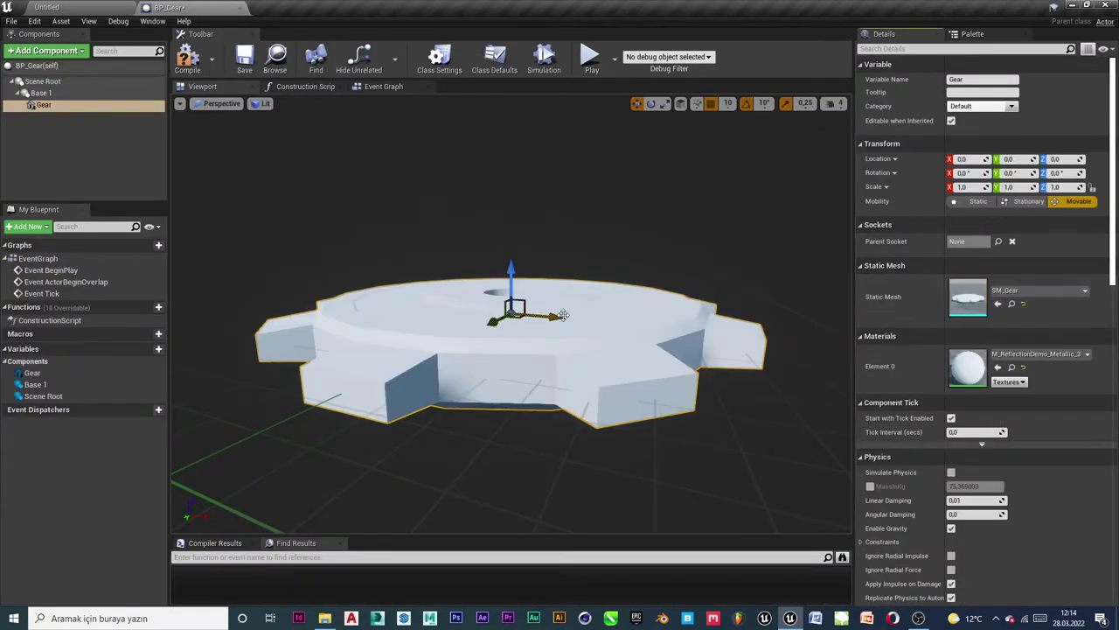
pyautogui.scroll(-3, 487, 330)
pyautogui.keyDown('alt'); pyautogui.moveTo(487, 330); pyautogui.dragTo(490, 385); pyautogui.keyUp('alt')
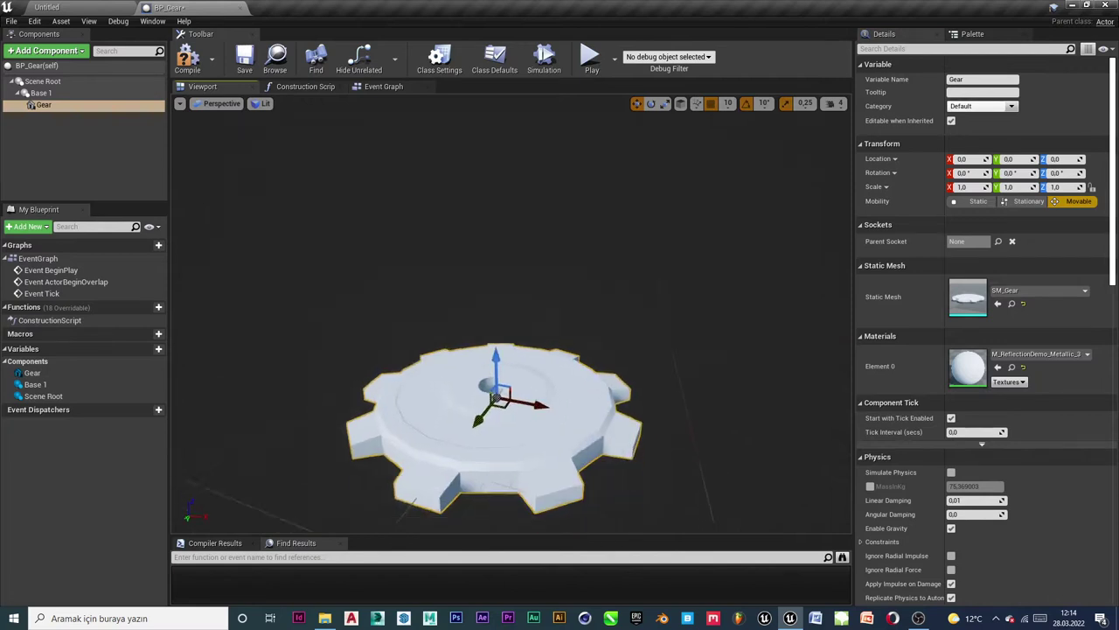
pyautogui.keyDown('alt'); pyautogui.moveTo(600, 315); pyautogui.dragTo(600, 285); pyautogui.keyUp('alt')
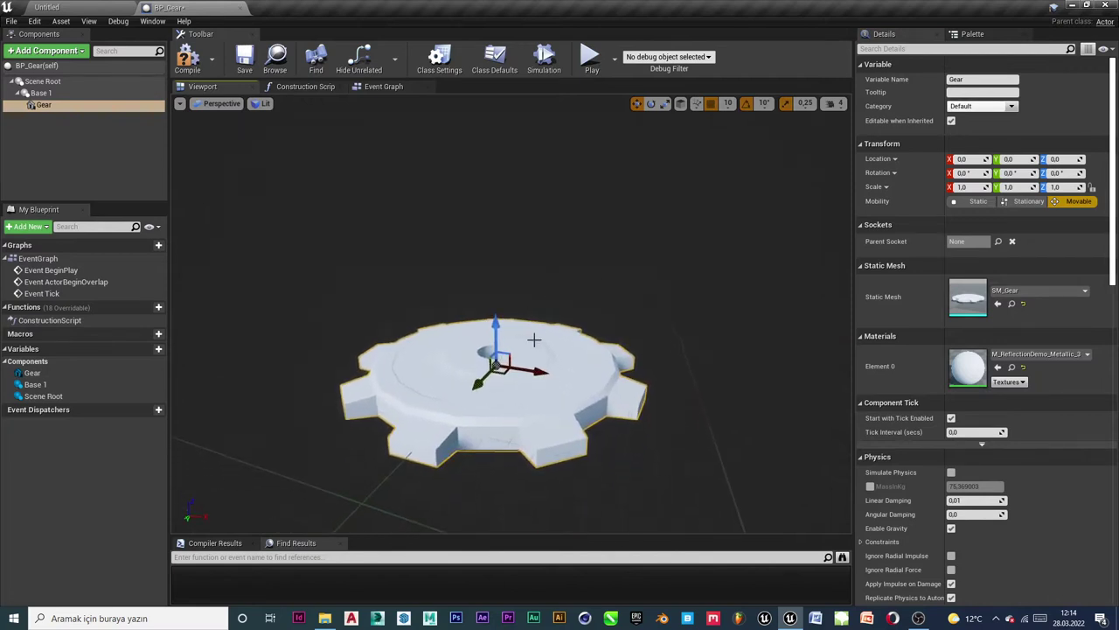
pyautogui.scroll(-3, 534, 339)
pyautogui.keyDown('alt'); pyautogui.moveTo(534, 339); pyautogui.dragTo(534, 323); pyautogui.keyUp('alt')
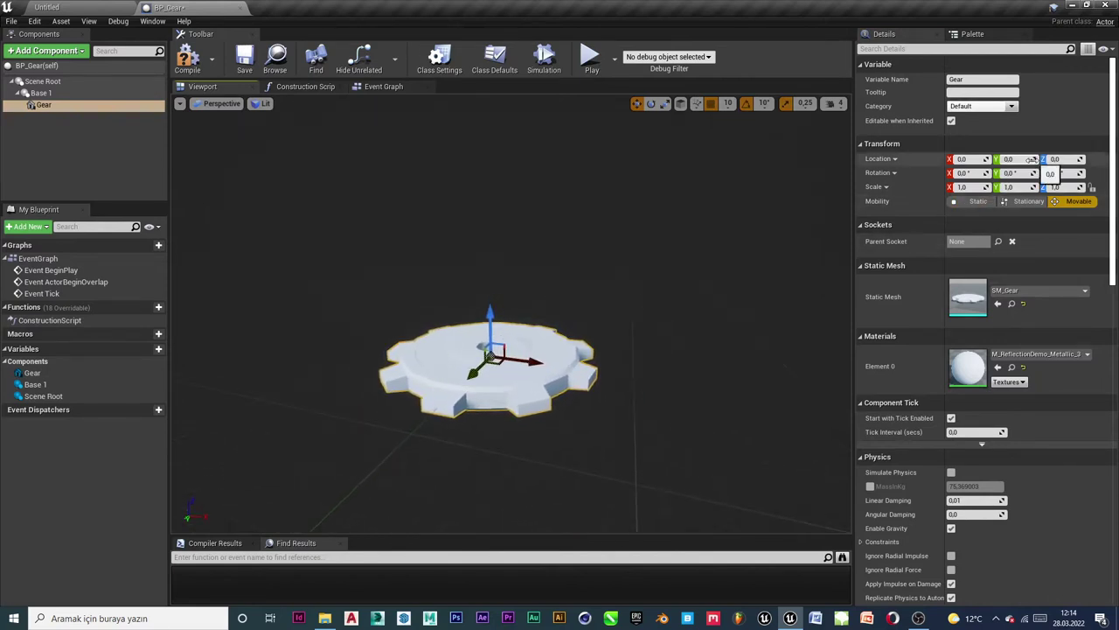
# Set Gear's Y rotation to -90 so it stands upright, undoing a trial gizmo rotation.
pyautogui.click(1012, 173)
pyautogui.write('-90')
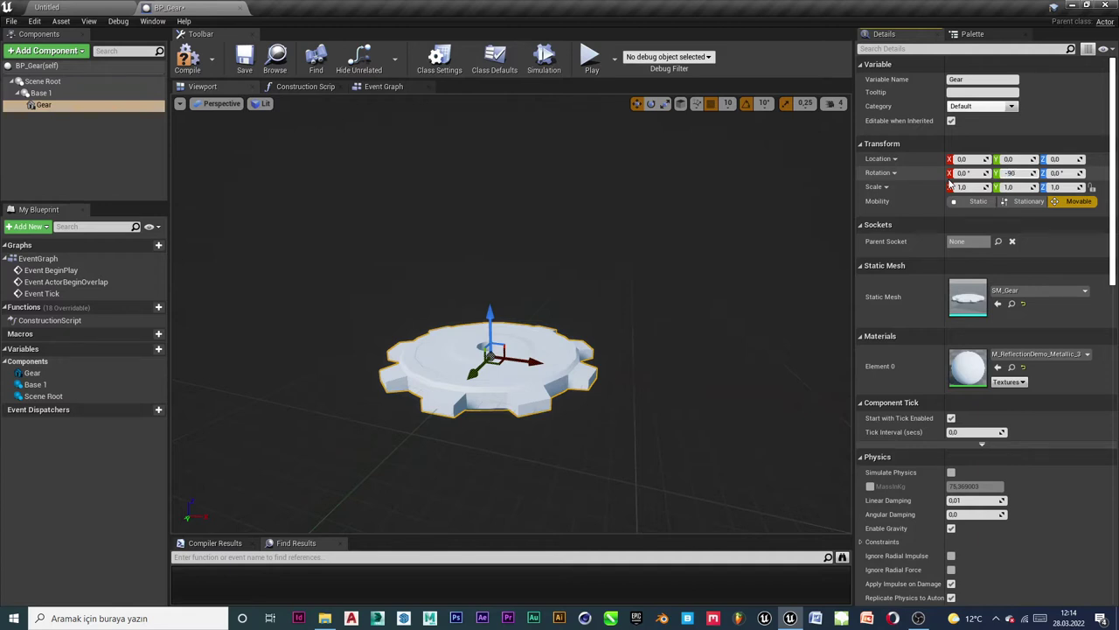
pyautogui.press('Return')
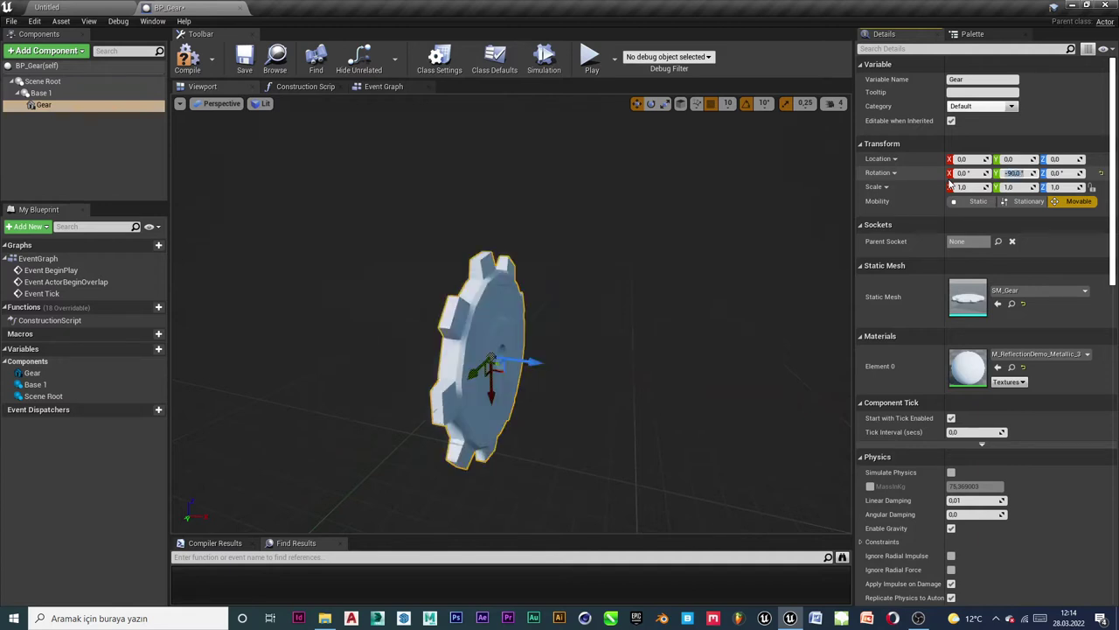
pyautogui.moveTo(454, 368)
pyautogui.keyDown('alt'); pyautogui.mouseDown()
pyautogui.moveTo(302, 379)
pyautogui.moveTo(227, 349)
pyautogui.moveTo(462, 384)
pyautogui.mouseUp(); pyautogui.keyUp('alt')
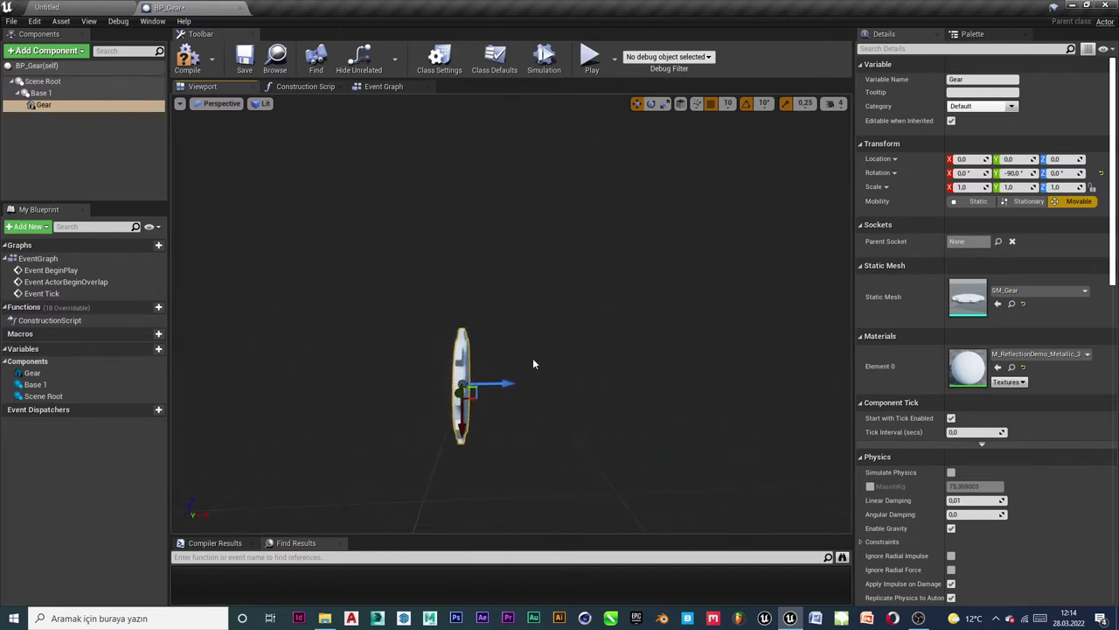
pyautogui.press('e')
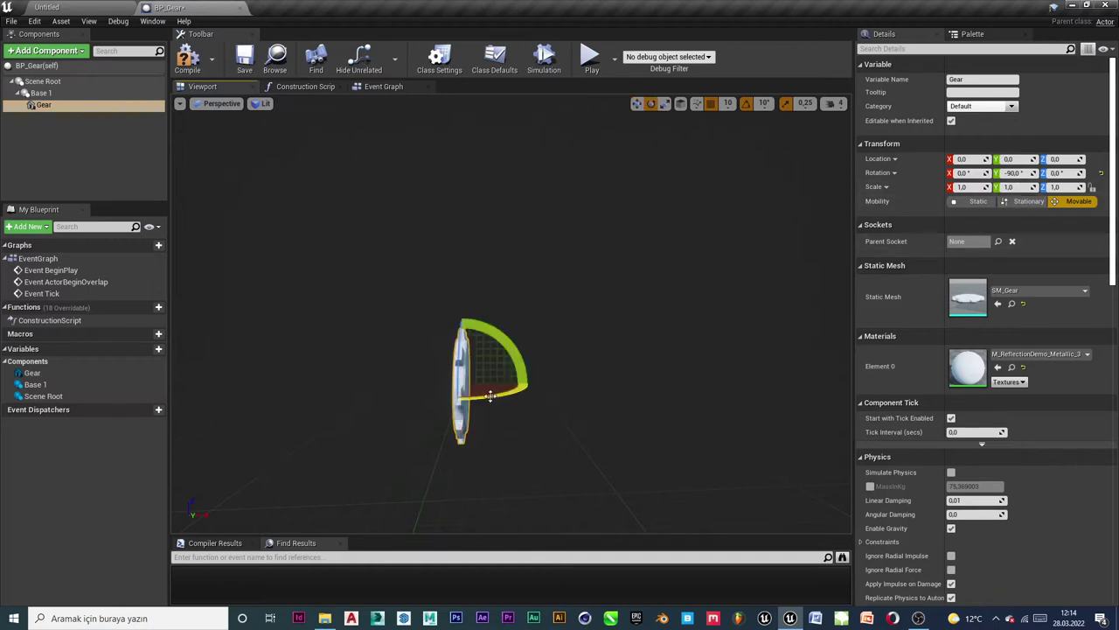
pyautogui.moveTo(509, 394)
pyautogui.mouseDown()
pyautogui.moveTo(526, 398)
pyautogui.moveTo(455, 404)
pyautogui.moveTo(609, 354)
pyautogui.mouseUp()
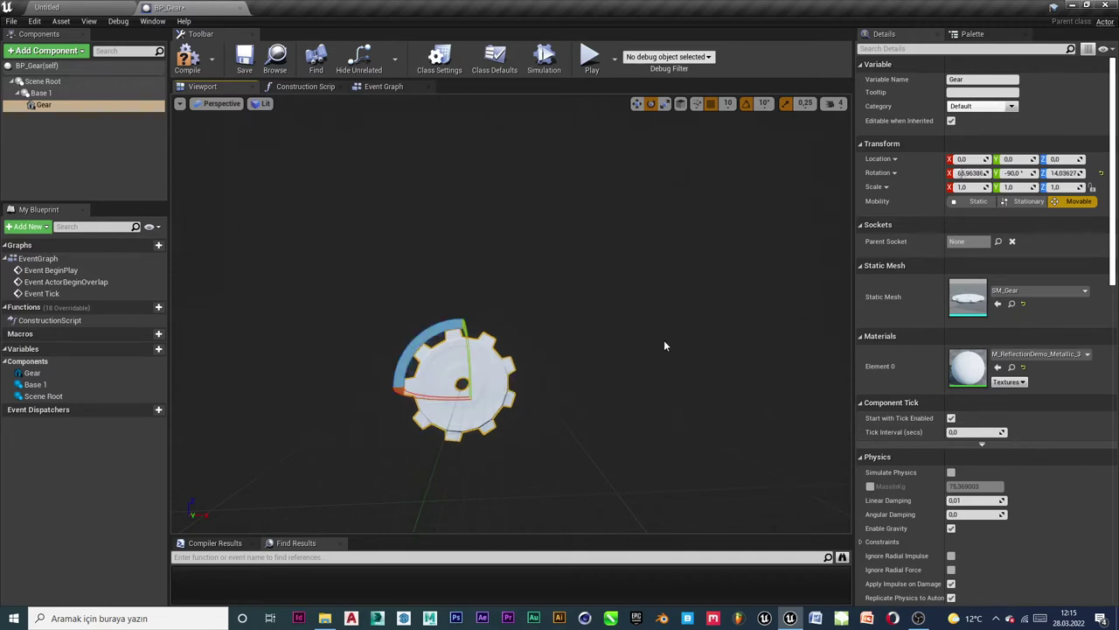
pyautogui.hotkey('ctrl', 'z')
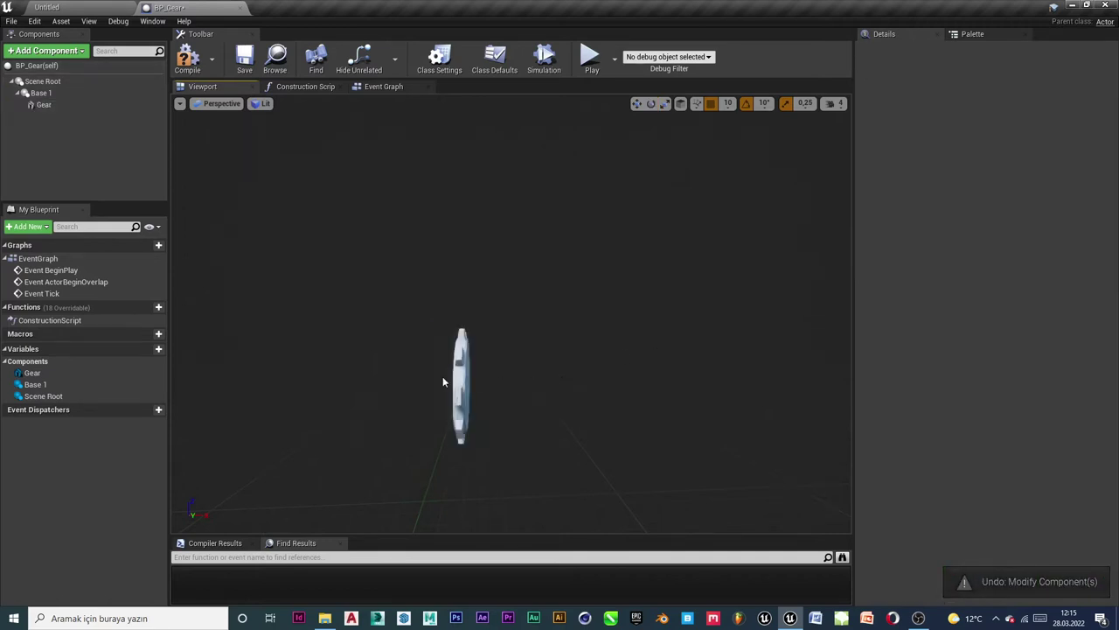
# Set Gear's X rotation to 90 (rotation 90, -90, 0) so the gear faces the front.
pyautogui.click(459, 375)
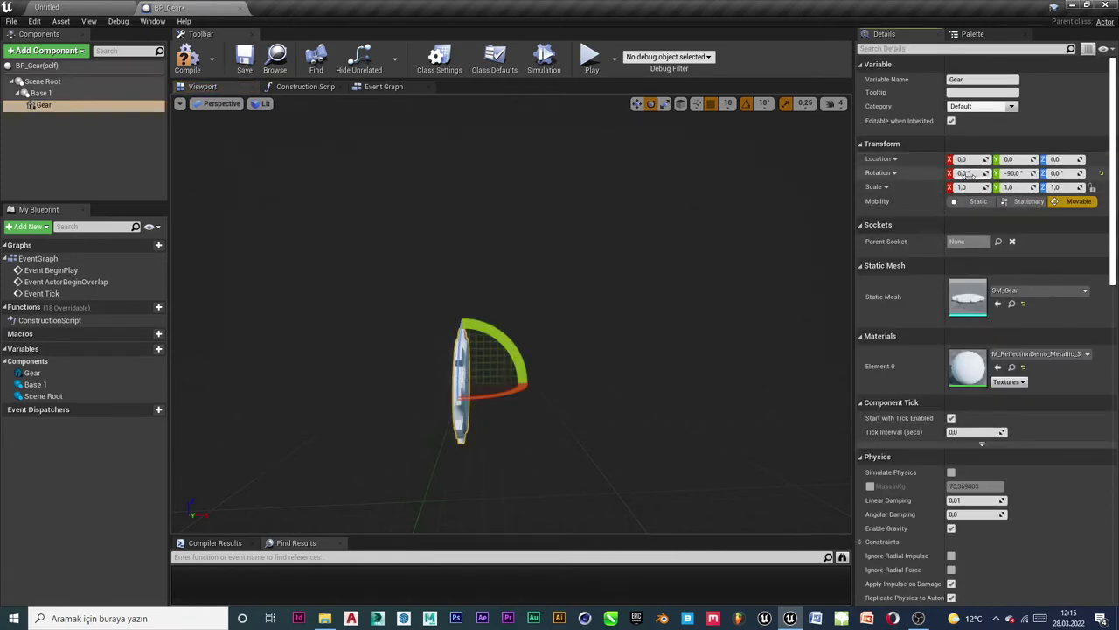
pyautogui.moveTo(969, 172); pyautogui.dragTo(984, 173)
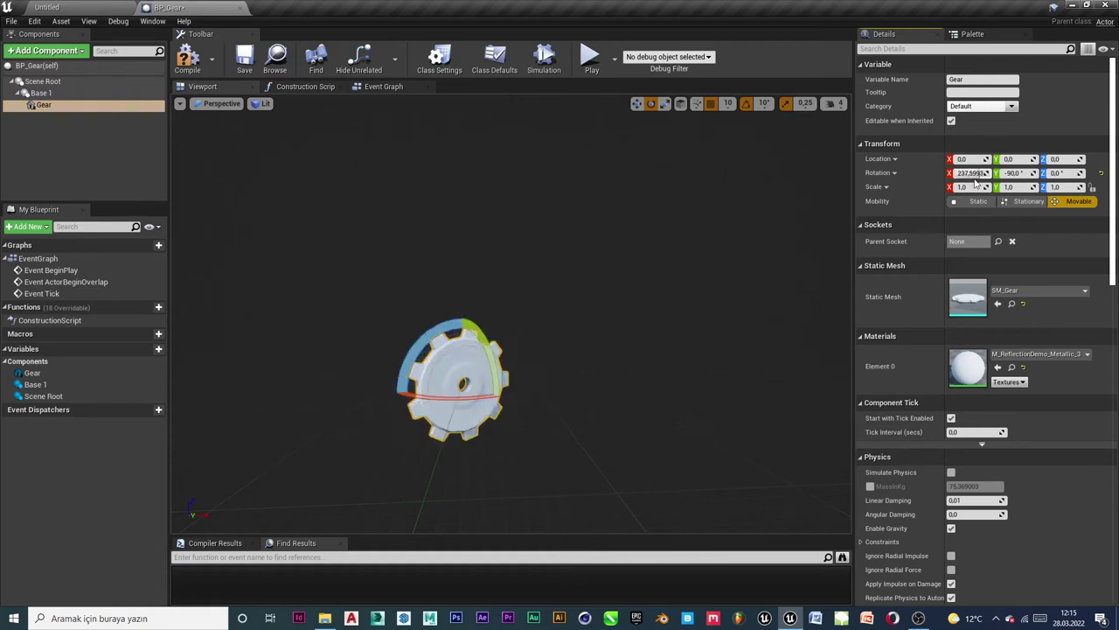
pyautogui.hotkey('ctrl', 'z')
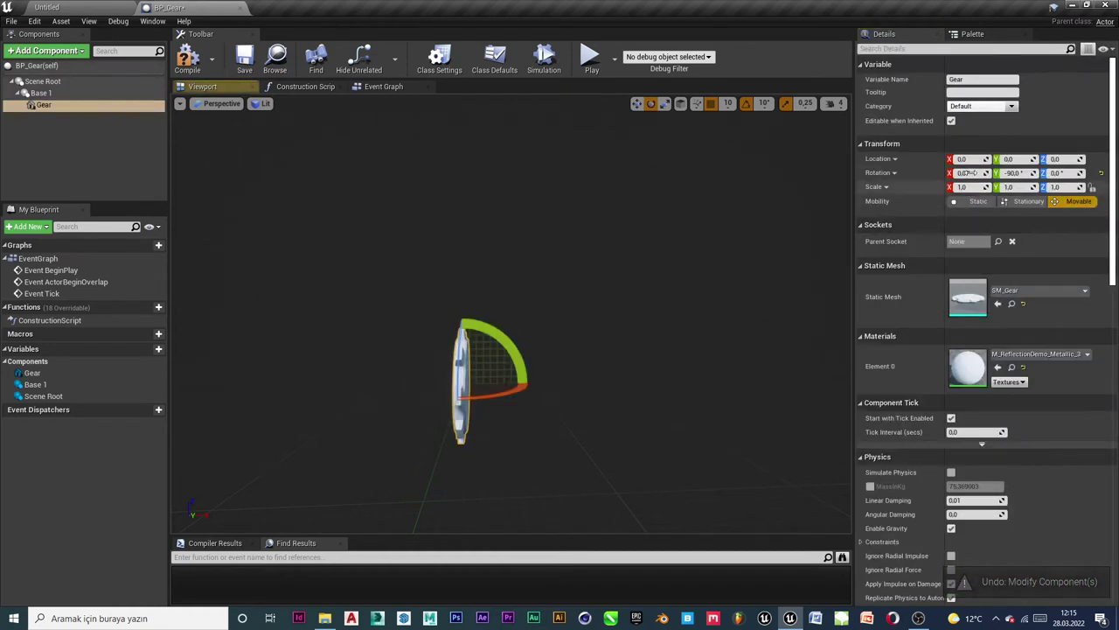
pyautogui.click(970, 172)
pyautogui.write('90')
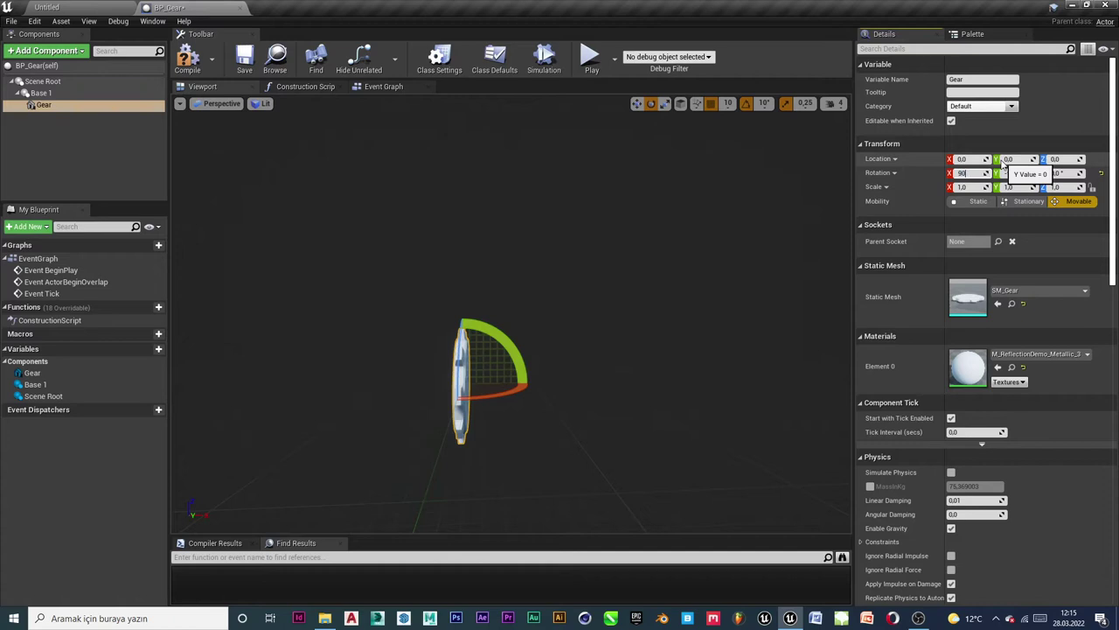
pyautogui.press('Return')
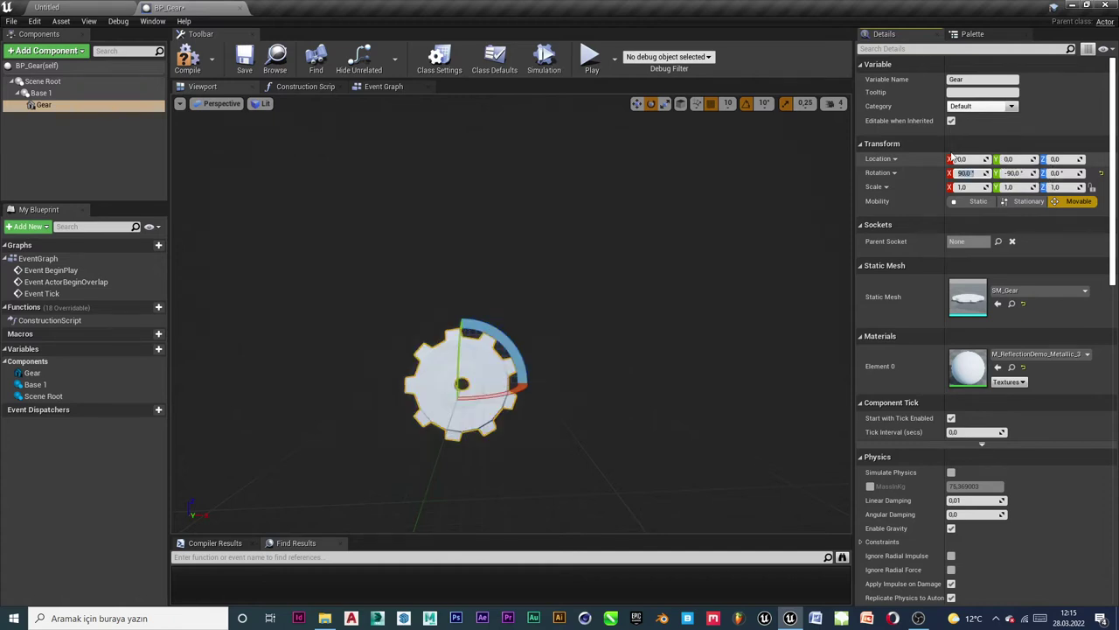
pyautogui.click(485, 398)
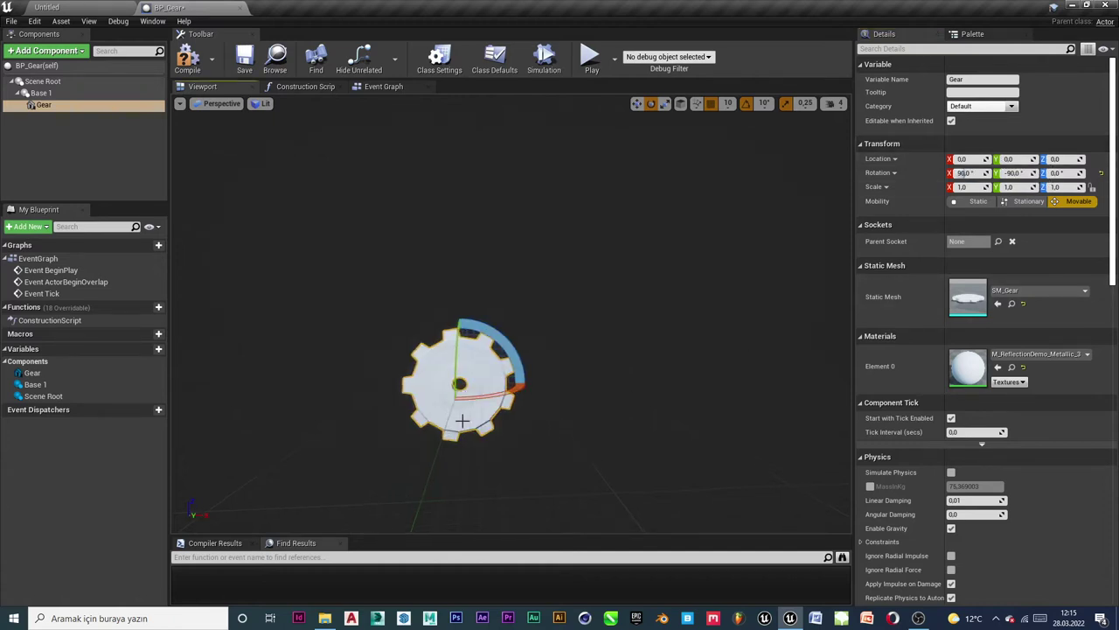
pyautogui.press('w')
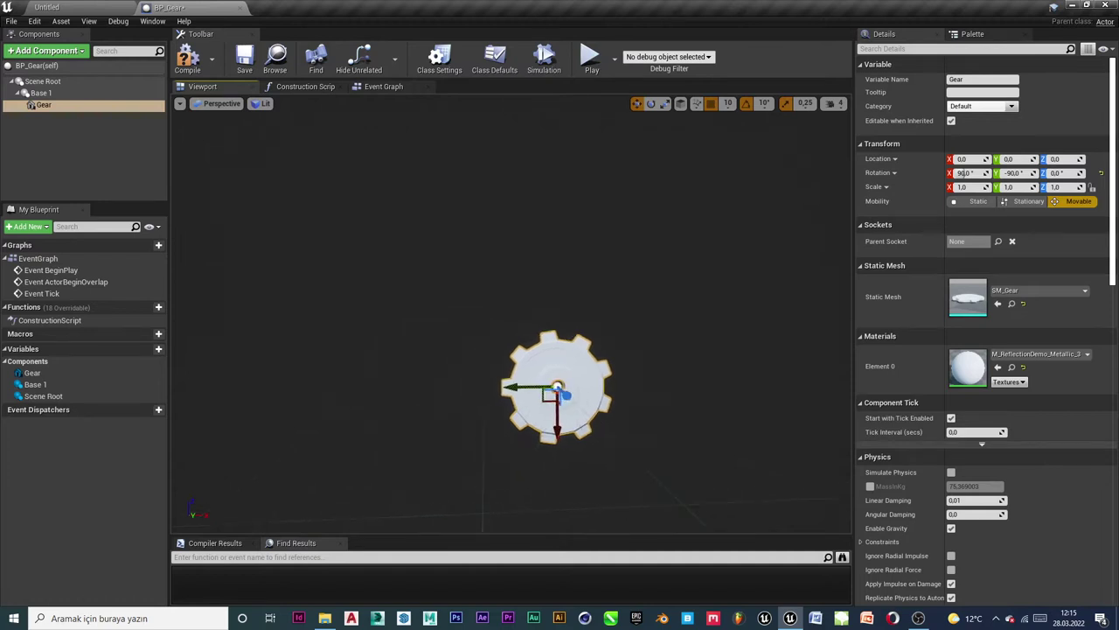
pyautogui.moveTo(634, 409)
pyautogui.mouseDown(button='right')
pyautogui.moveTo(656, 385)
pyautogui.moveTo(637, 412)
pyautogui.moveTo(620, 405)
pyautogui.mouseUp(button='right')
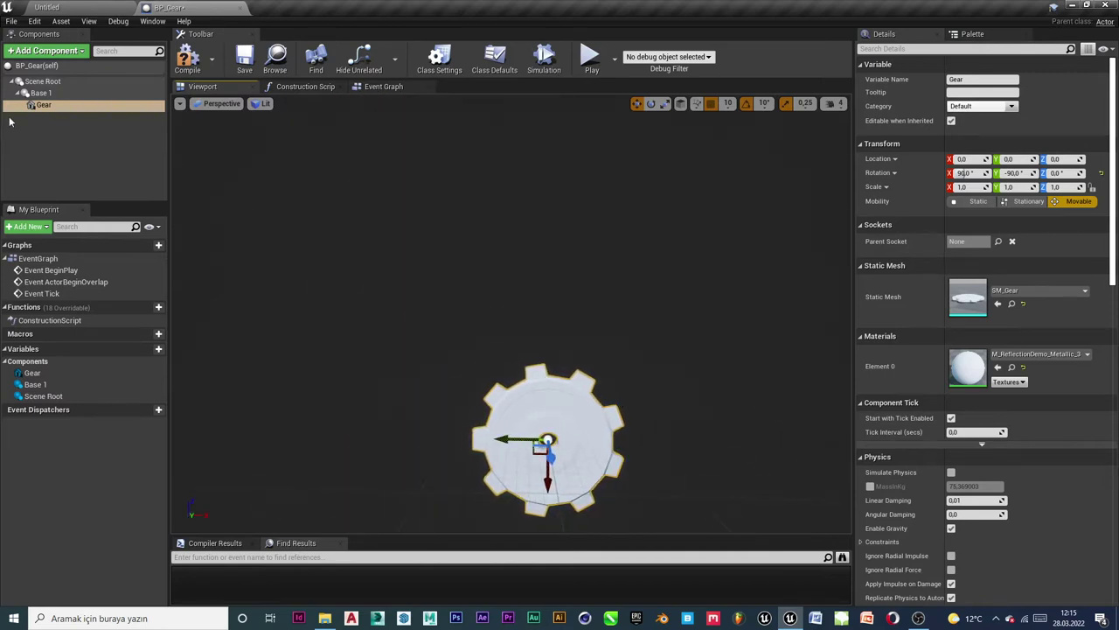
# Duplicate the Gear component twice to create Gear1 and Gear2.
pyautogui.rightClick(50, 104)
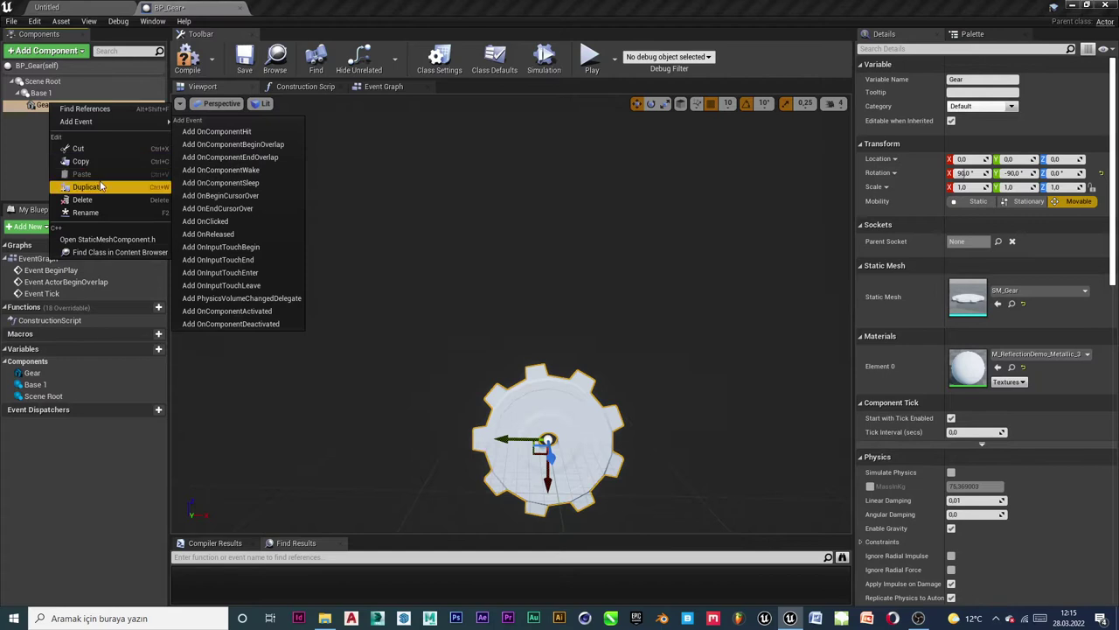
pyautogui.click(101, 187)
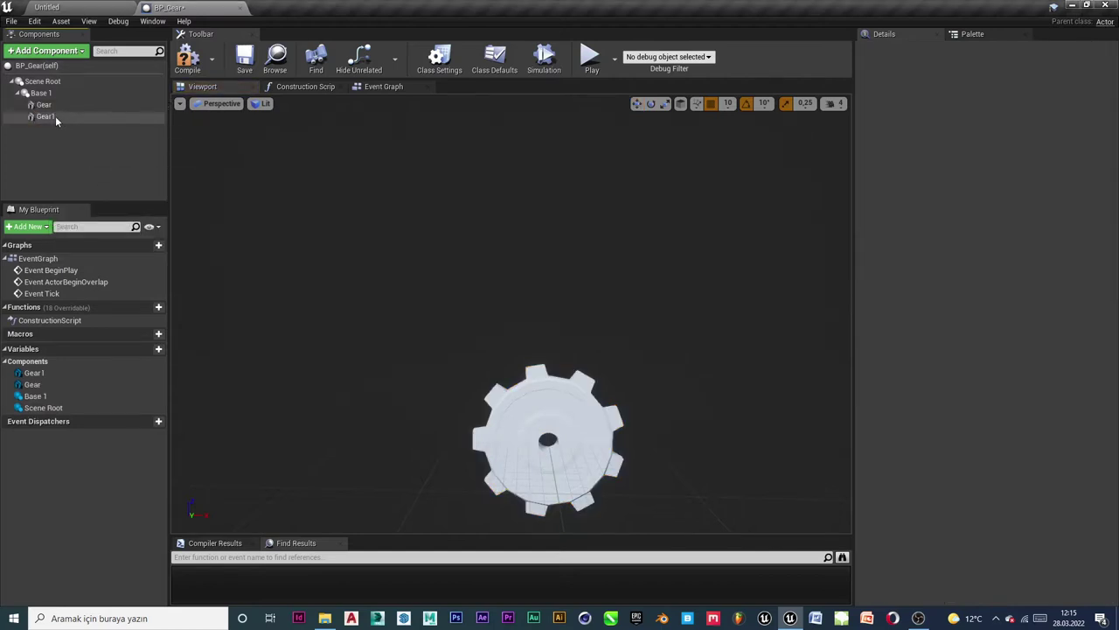
pyautogui.rightClick(55, 116)
pyautogui.click(47, 121)
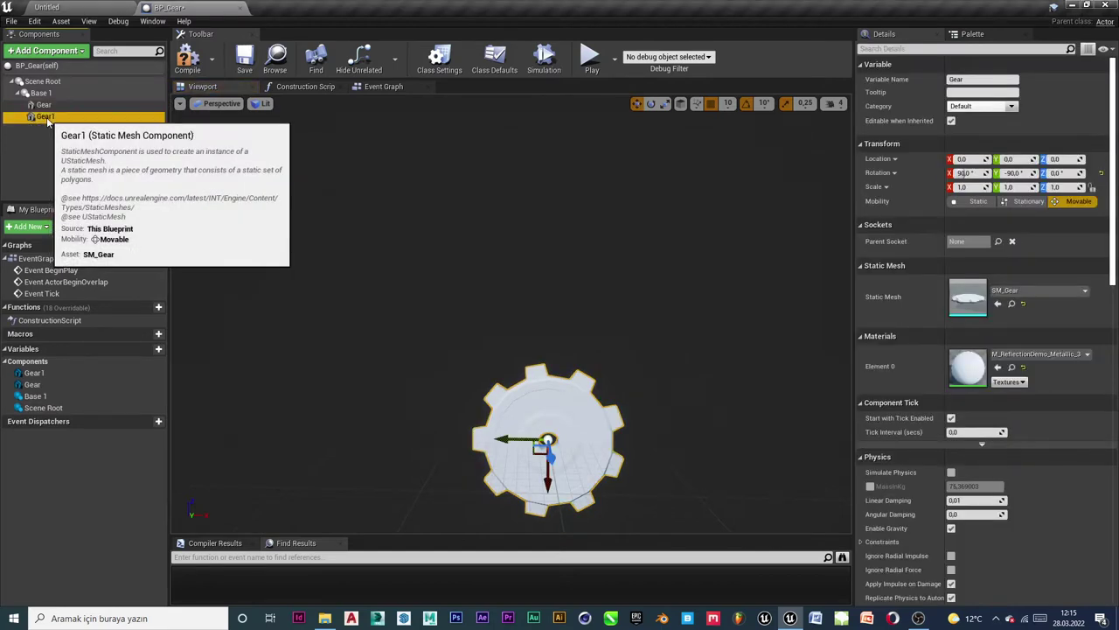
pyautogui.rightClick(47, 121)
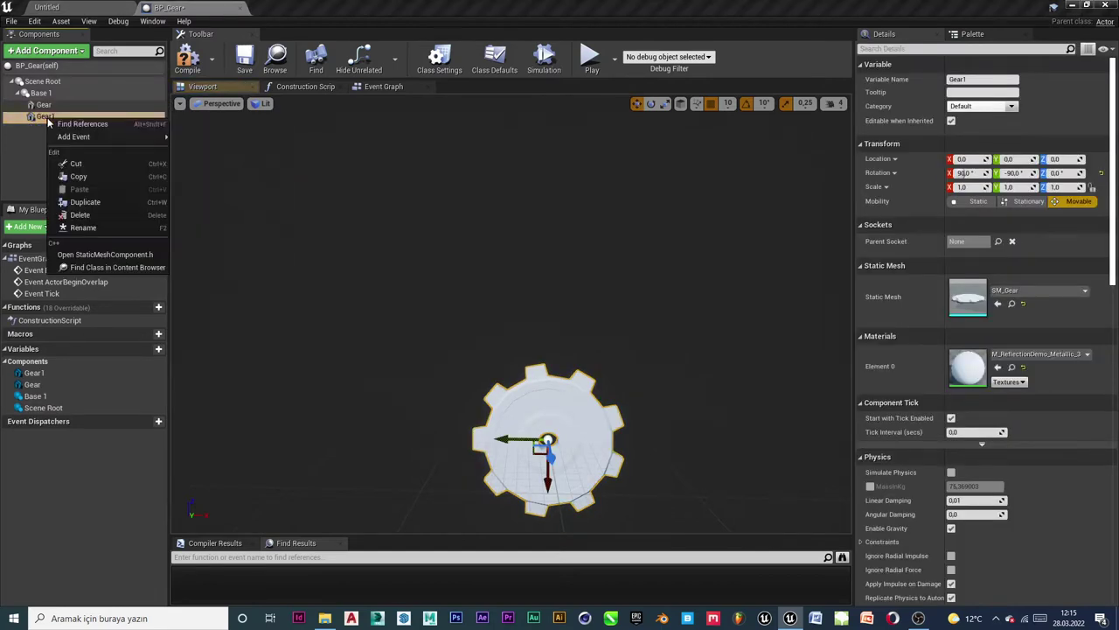
pyautogui.click(86, 203)
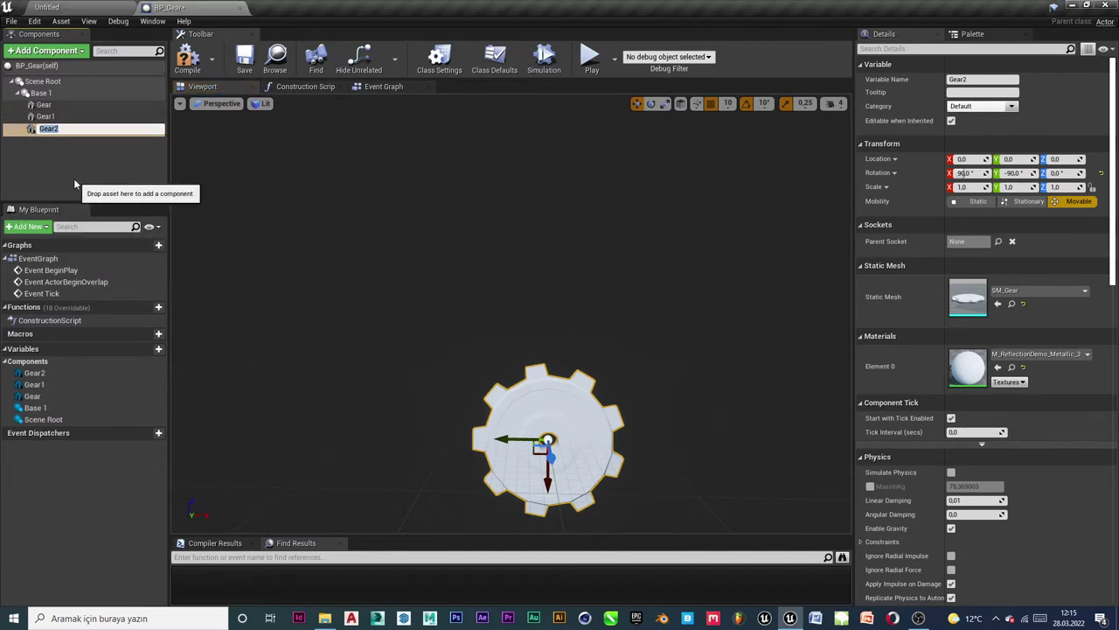
pyautogui.click(74, 178)
# Slide one gear left to X -140 and another right to X 150.
pyautogui.click(552, 438)
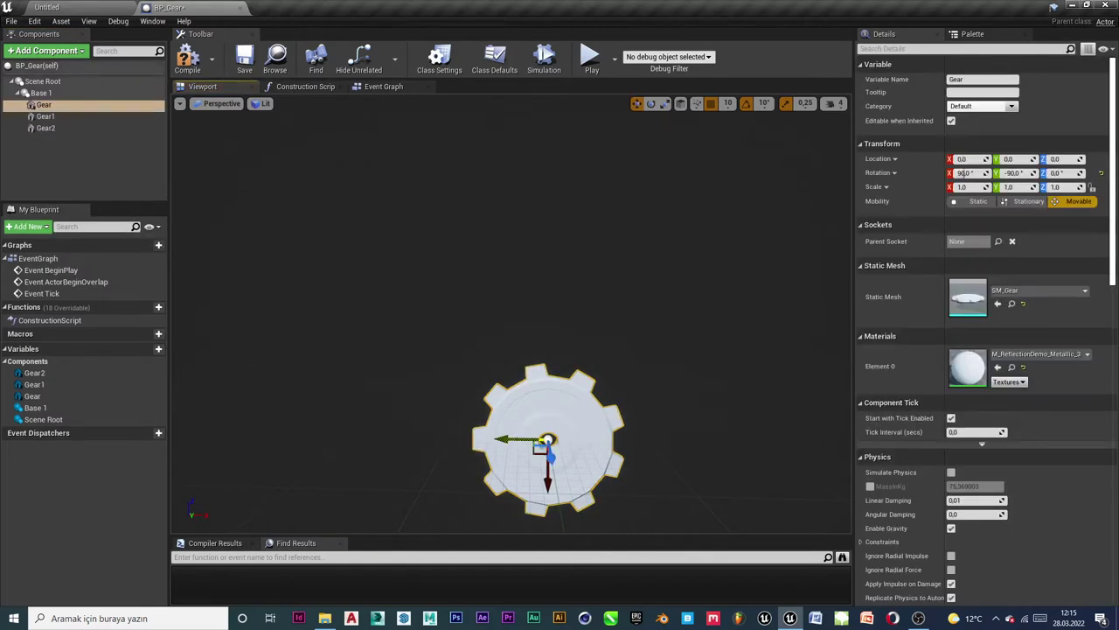
pyautogui.moveTo(515, 438); pyautogui.dragTo(377, 422)
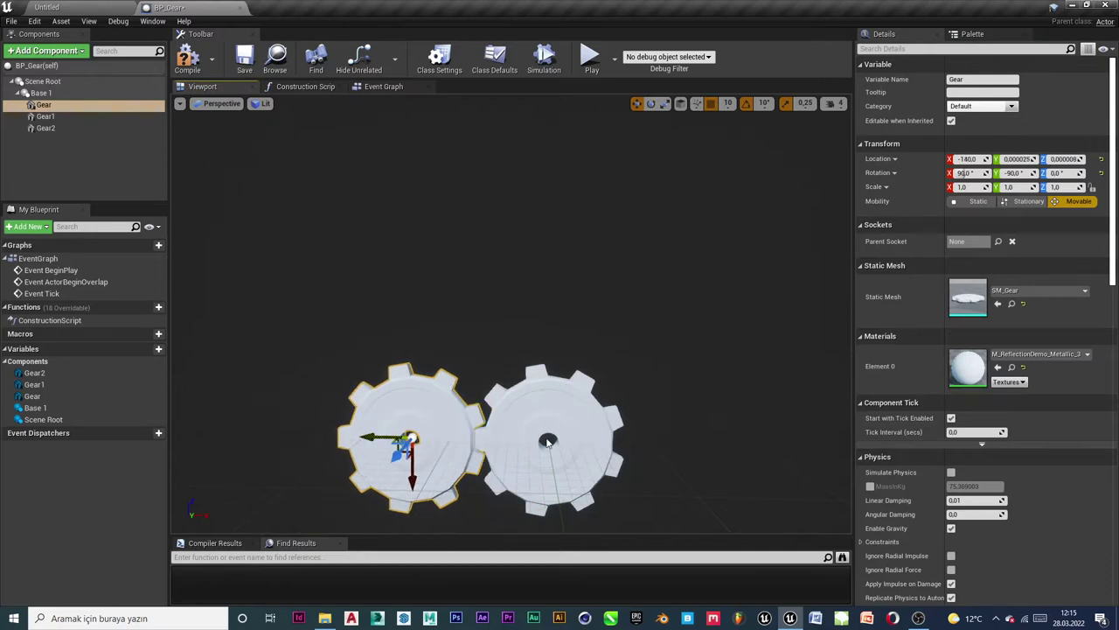
pyautogui.click(595, 441)
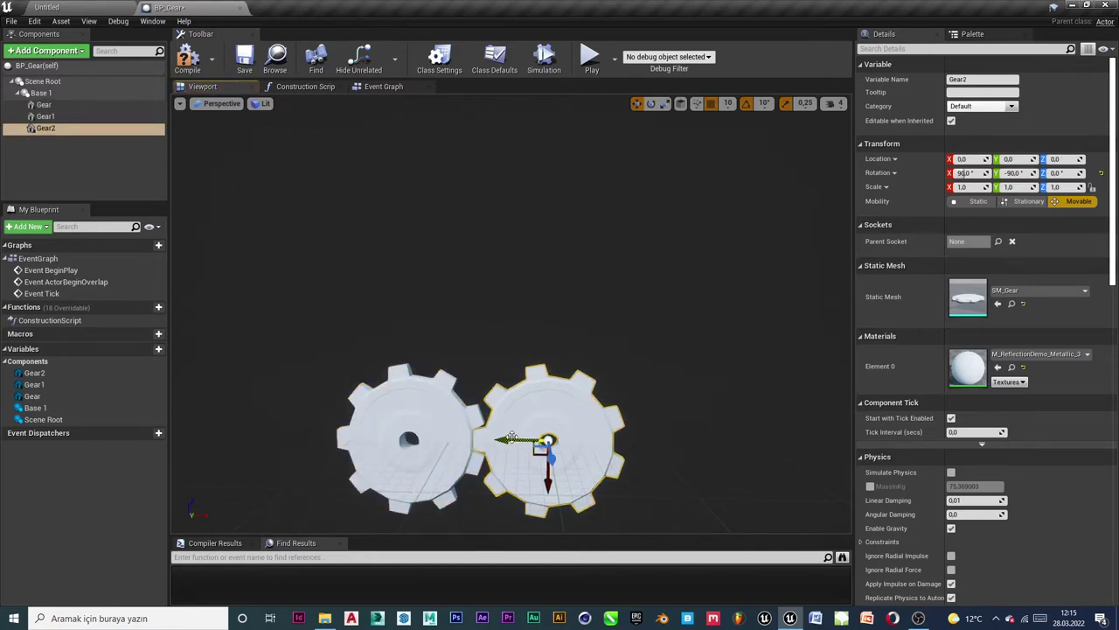
pyautogui.keyDown('alt'); pyautogui.moveTo(510, 437); pyautogui.dragTo(657, 455); pyautogui.keyUp('alt')
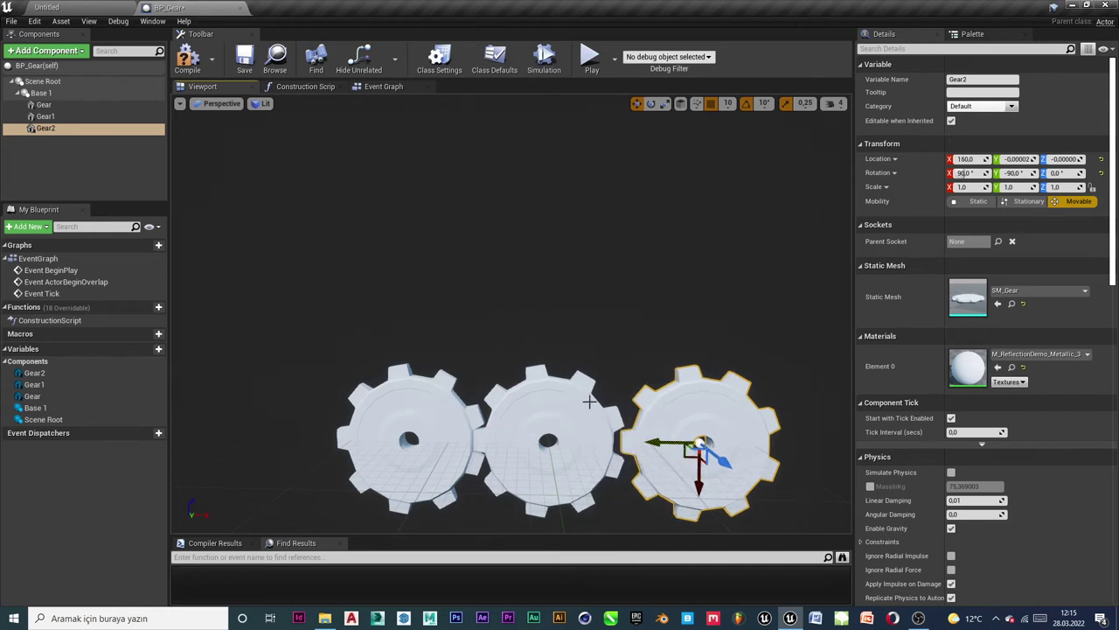
pyautogui.moveTo(590, 401); pyautogui.dragTo(542, 452)
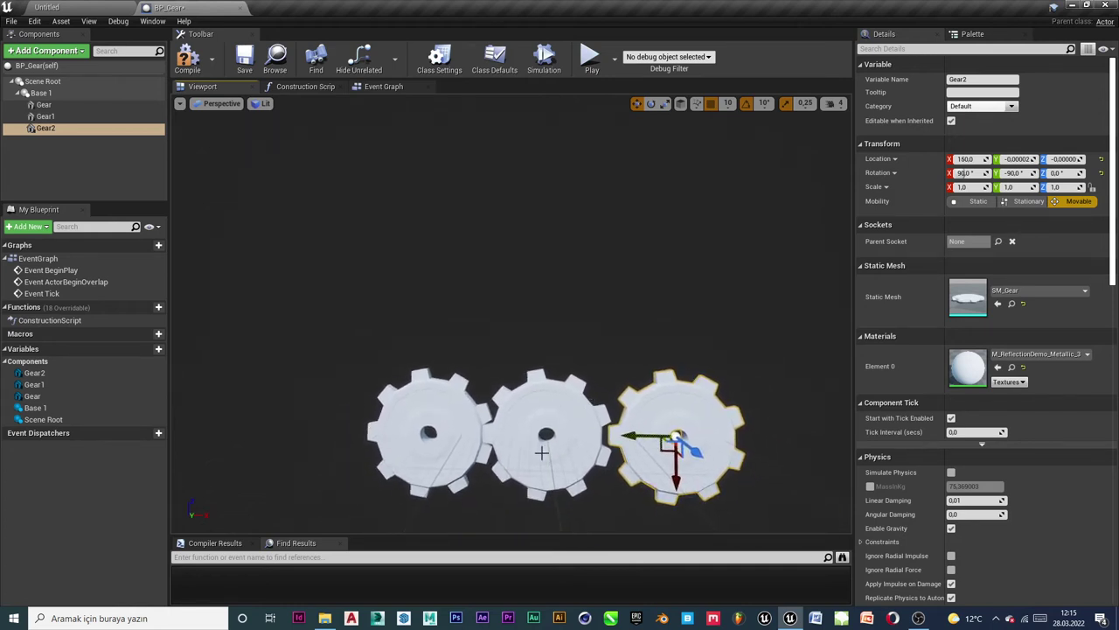
# Zero the gears' Location Y and check all three gears sit in a row.
pyautogui.click(565, 416)
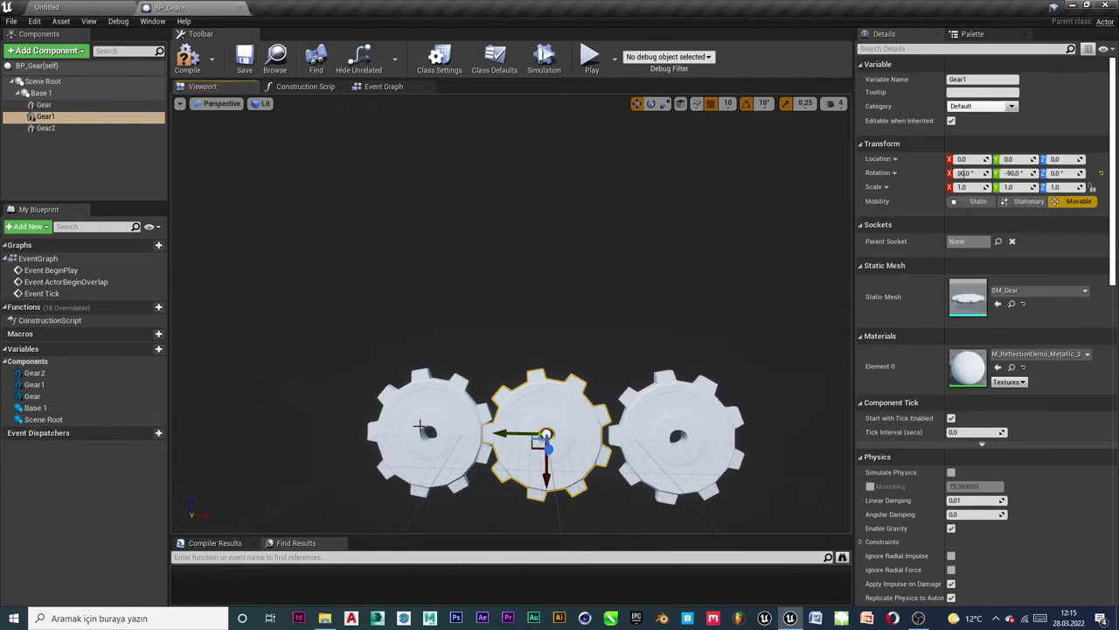
pyautogui.click(463, 422)
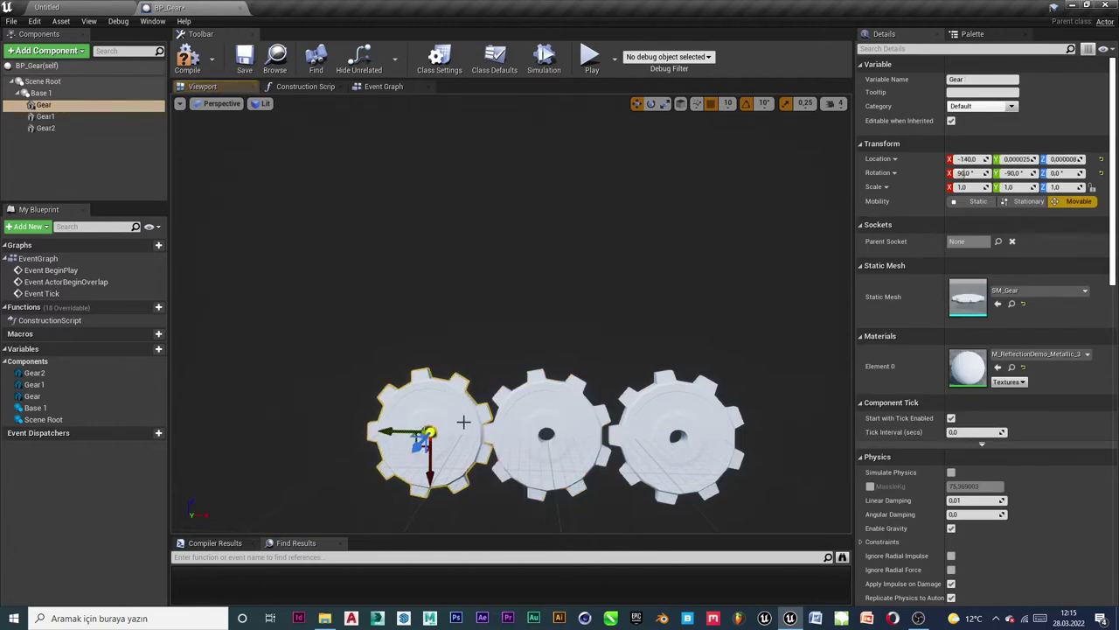
pyautogui.click(1032, 156)
pyautogui.write('0')
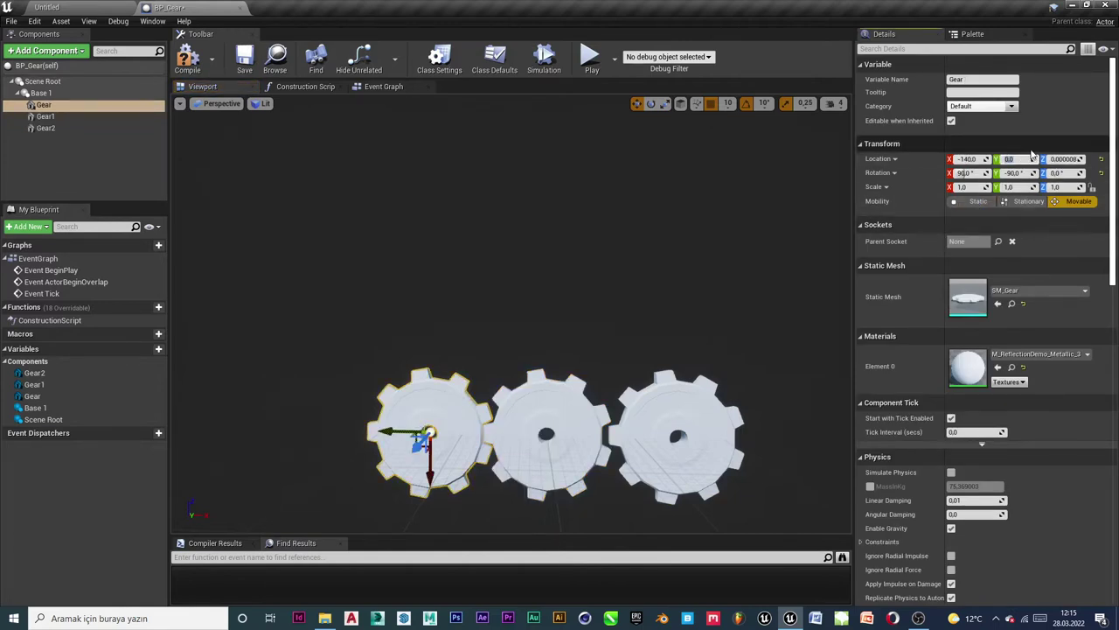
pyautogui.click(687, 407)
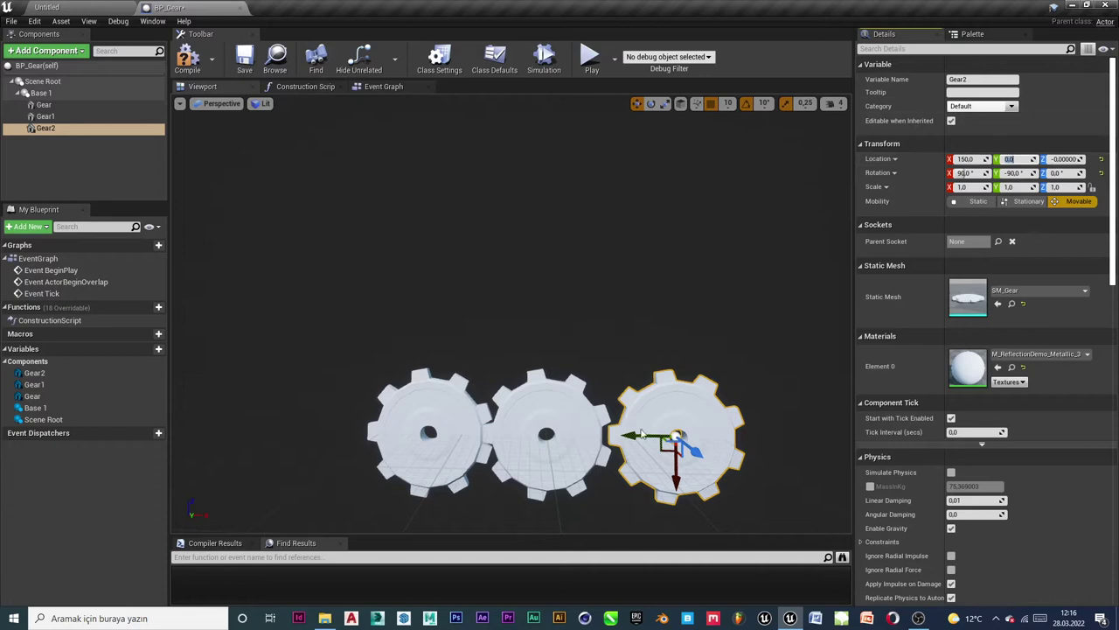
pyautogui.click(557, 456)
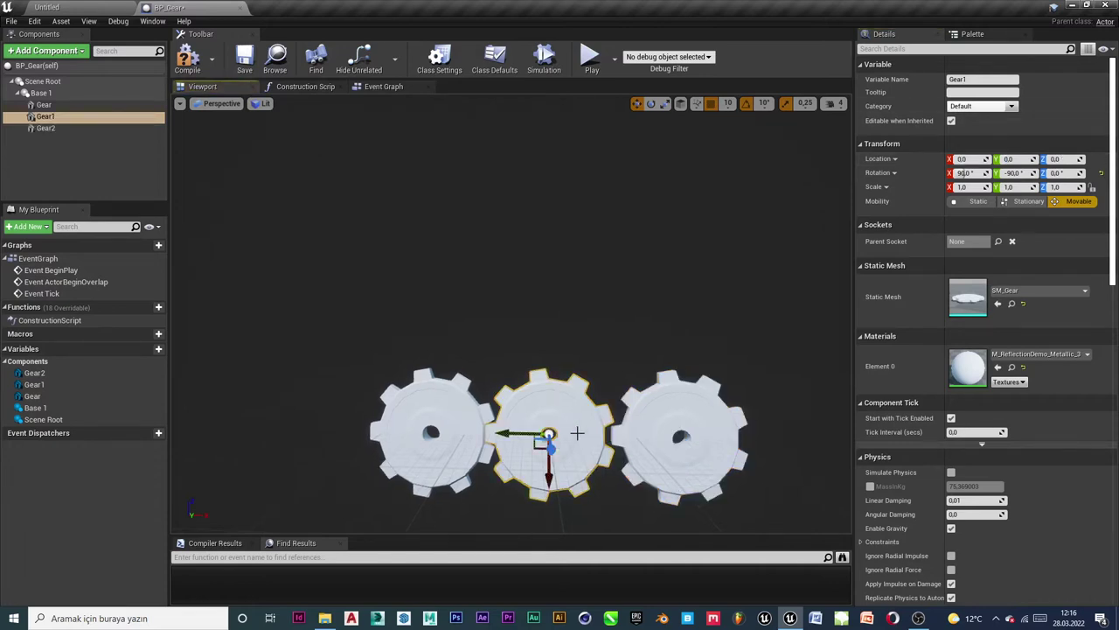
pyautogui.moveTo(577, 432)
pyautogui.mouseDown()
pyautogui.moveTo(564, 463)
pyautogui.moveTo(525, 464)
pyautogui.mouseUp()
pyautogui.click(46, 127)
pyautogui.click(503, 391)
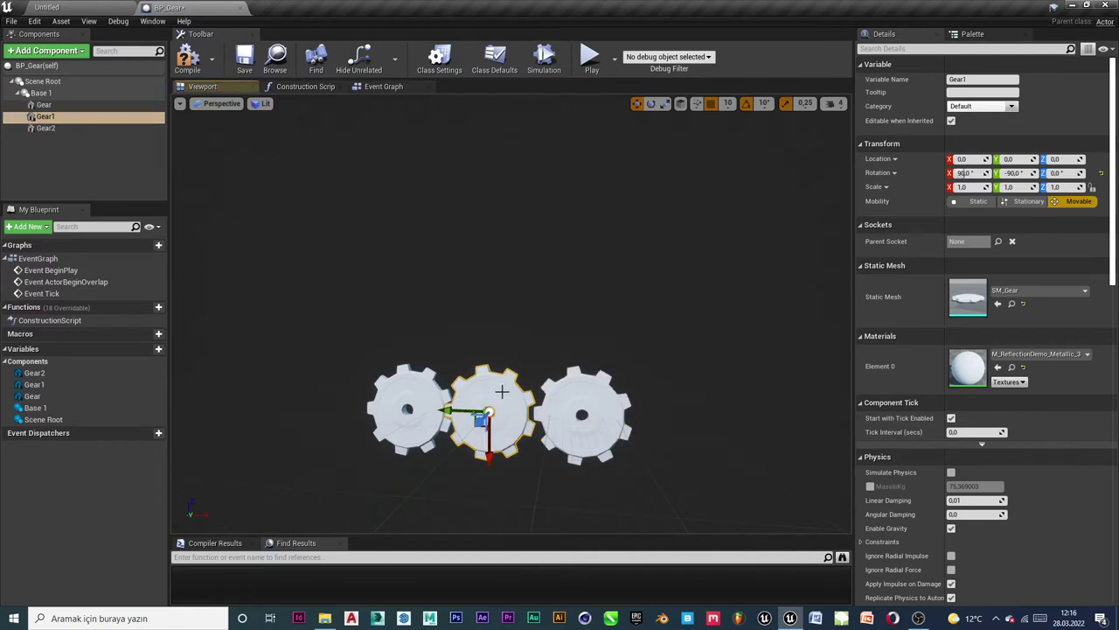
pyautogui.press('f')
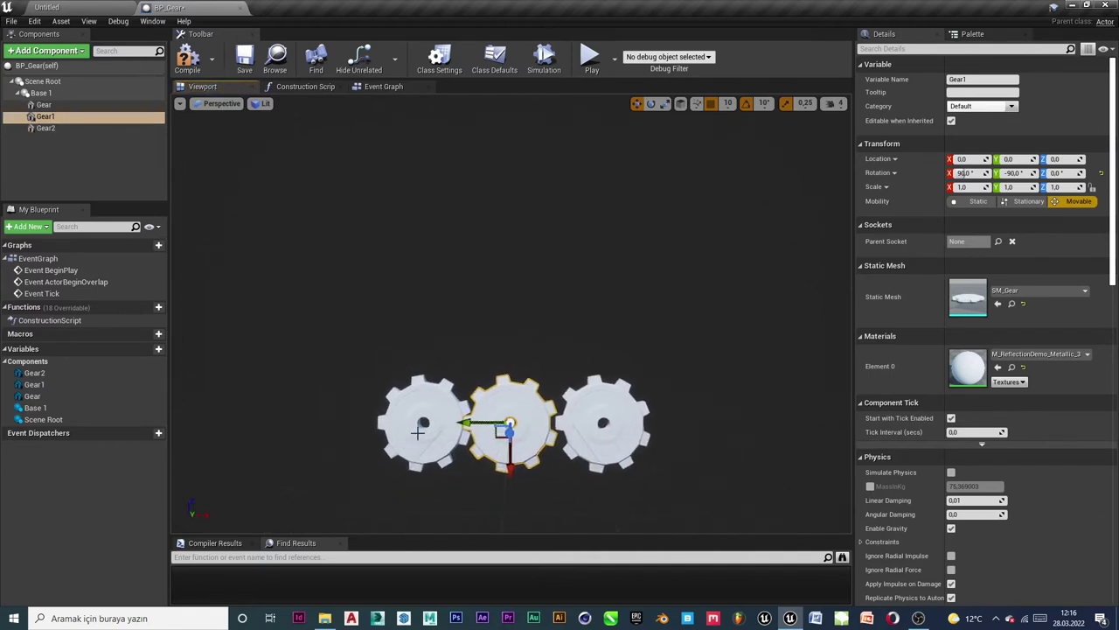
pyautogui.click(418, 431)
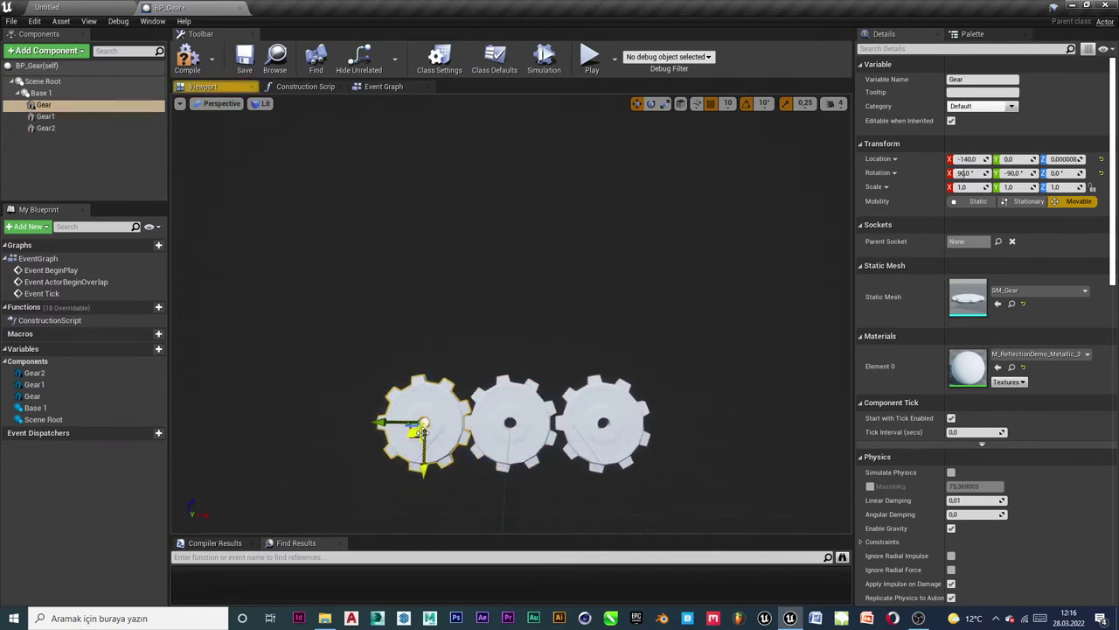
pyautogui.click(532, 408)
pyautogui.click(616, 417)
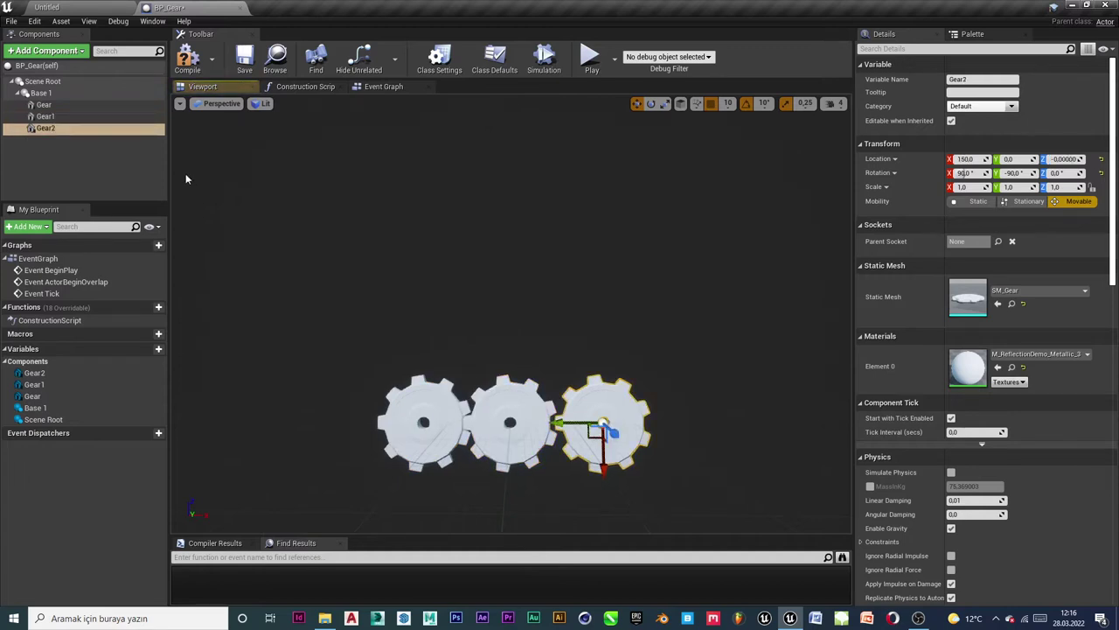
pyautogui.click(70, 104)
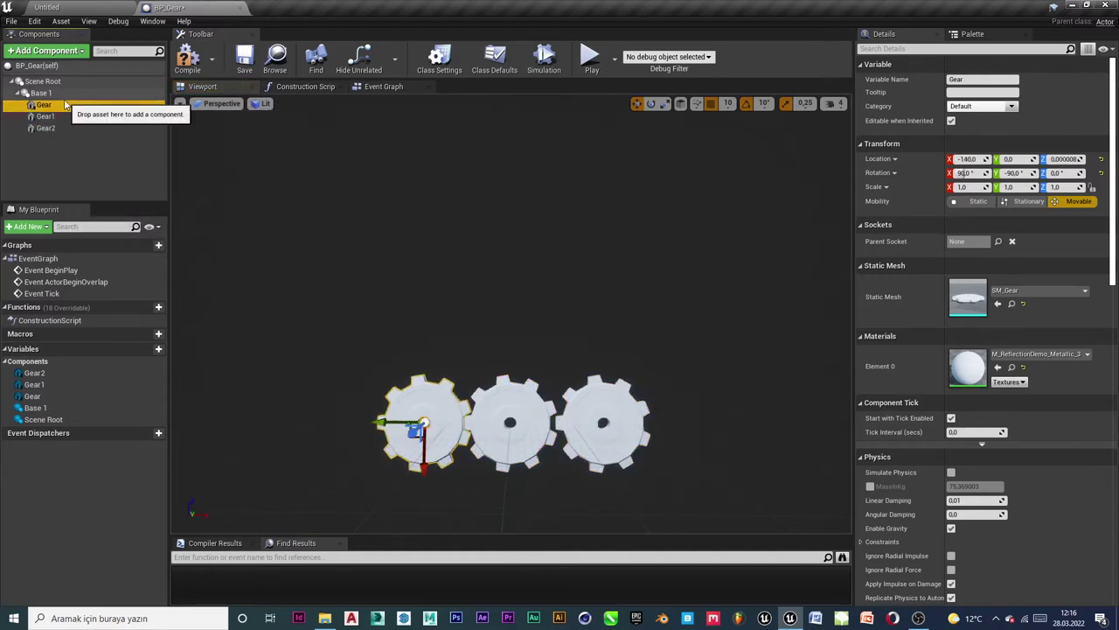
# Rename the three gear components Gear 1, Gear 2 and Gear 3.
pyautogui.click(71, 92)
pyautogui.click(77, 108)
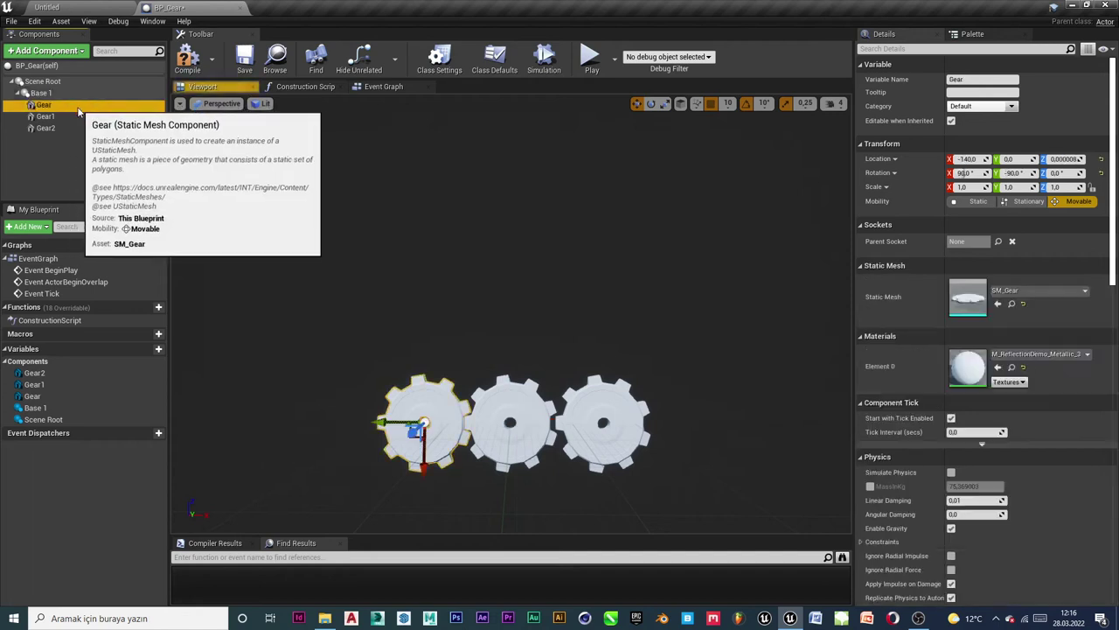
pyautogui.click(78, 108)
pyautogui.write('1')
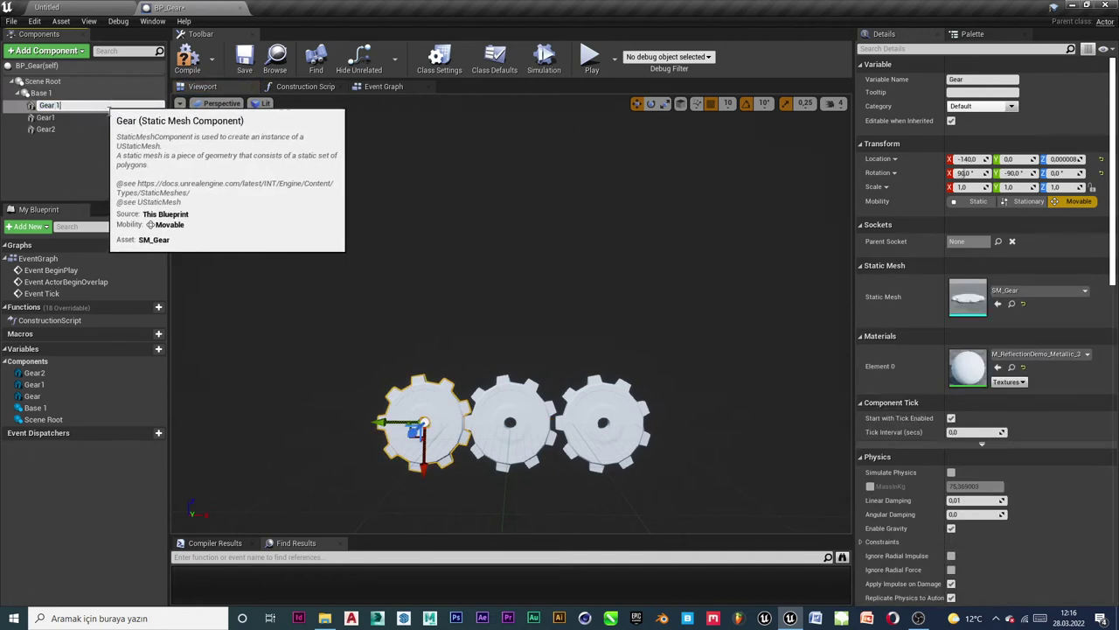
pyautogui.press('Return')
pyautogui.click(74, 116)
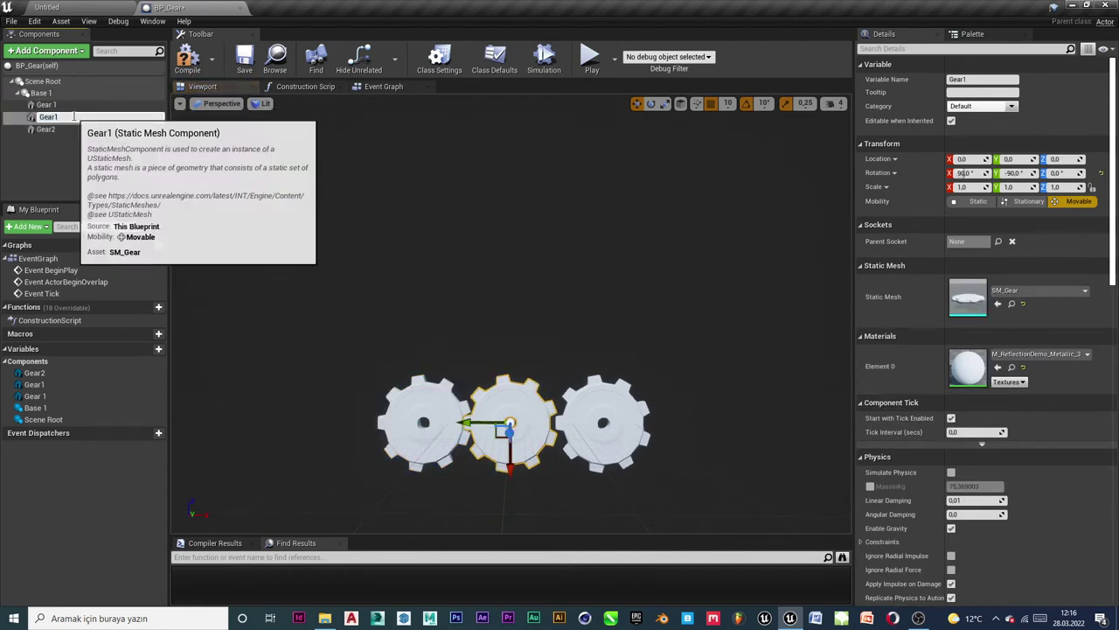
pyautogui.click(74, 116)
pyautogui.write('2')
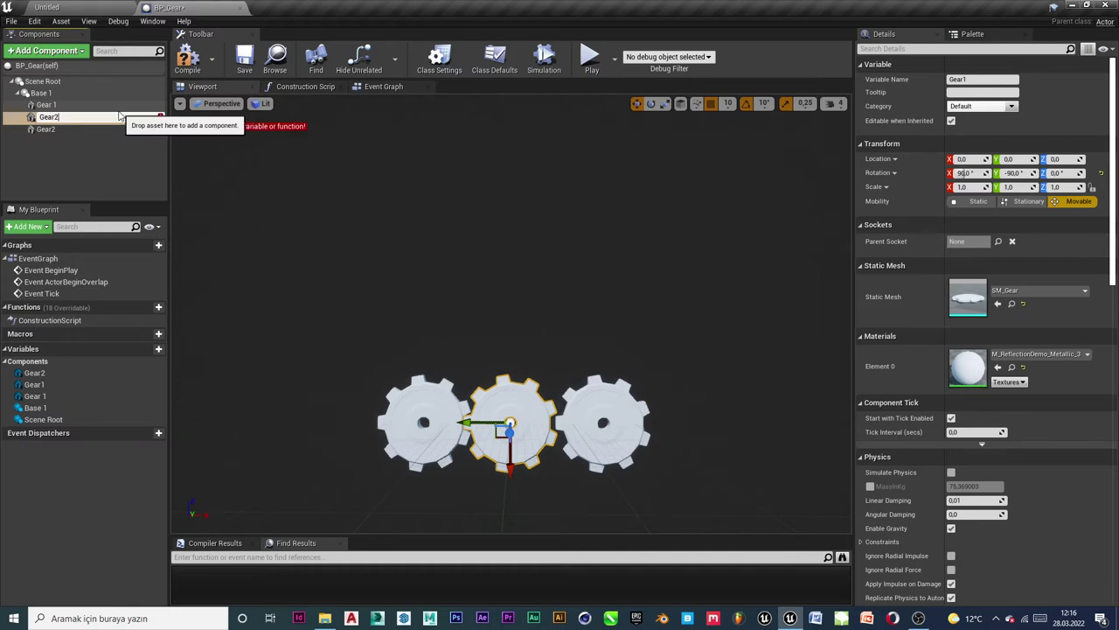
pyautogui.press('Return')
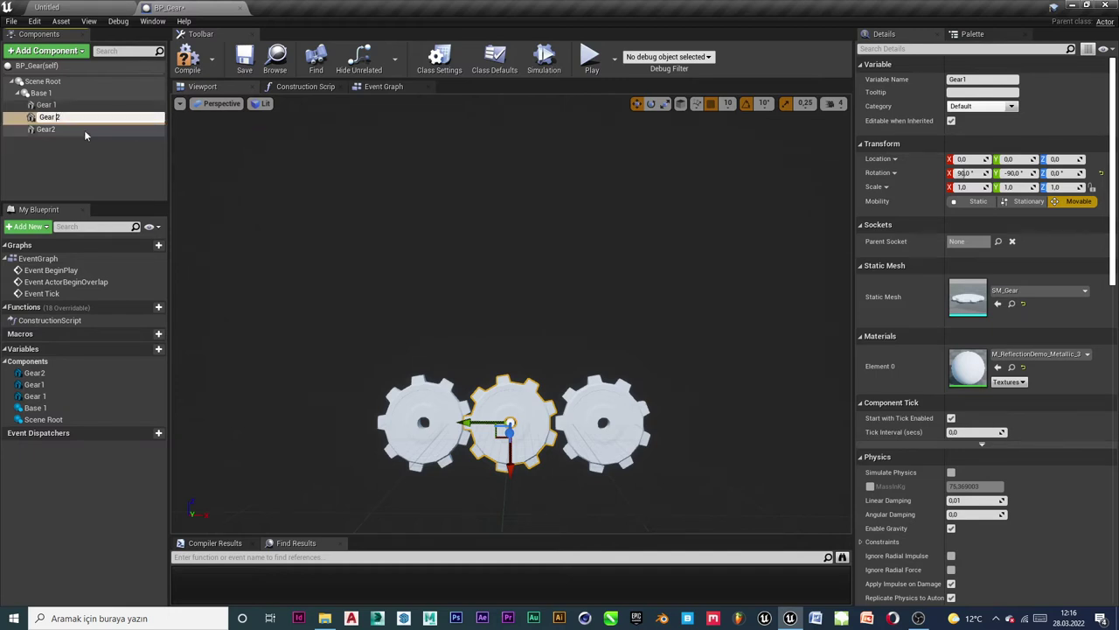
pyautogui.click(72, 129)
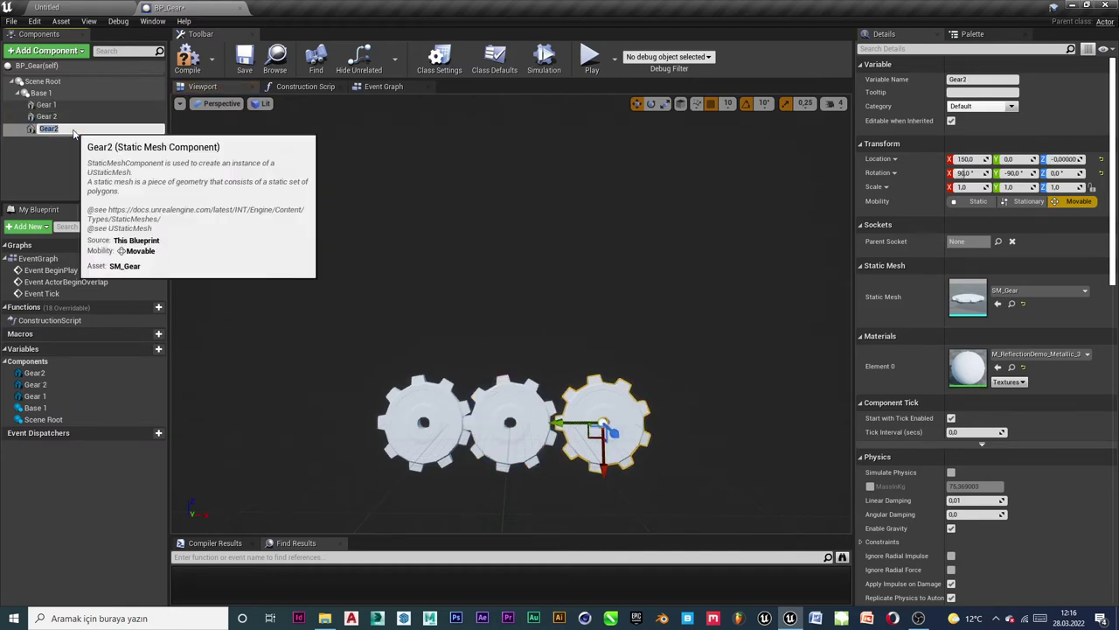
pyautogui.click(75, 129)
pyautogui.press('Return')
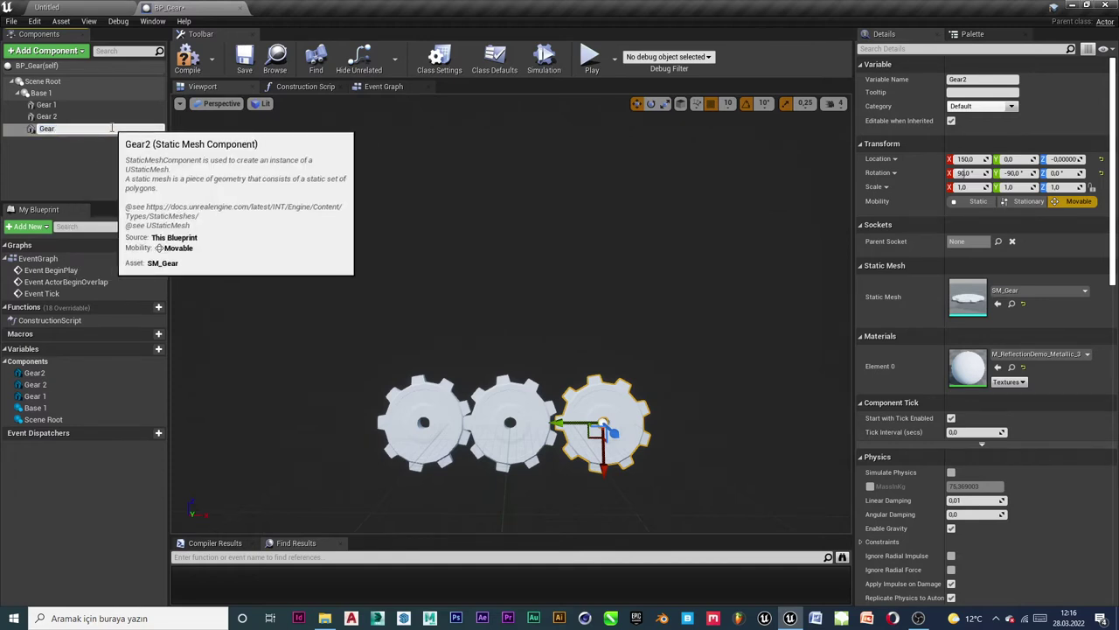
pyautogui.write('3')
pyautogui.press('Return')
# Select each renamed gear in turn to confirm the new names.
pyautogui.click(109, 165)
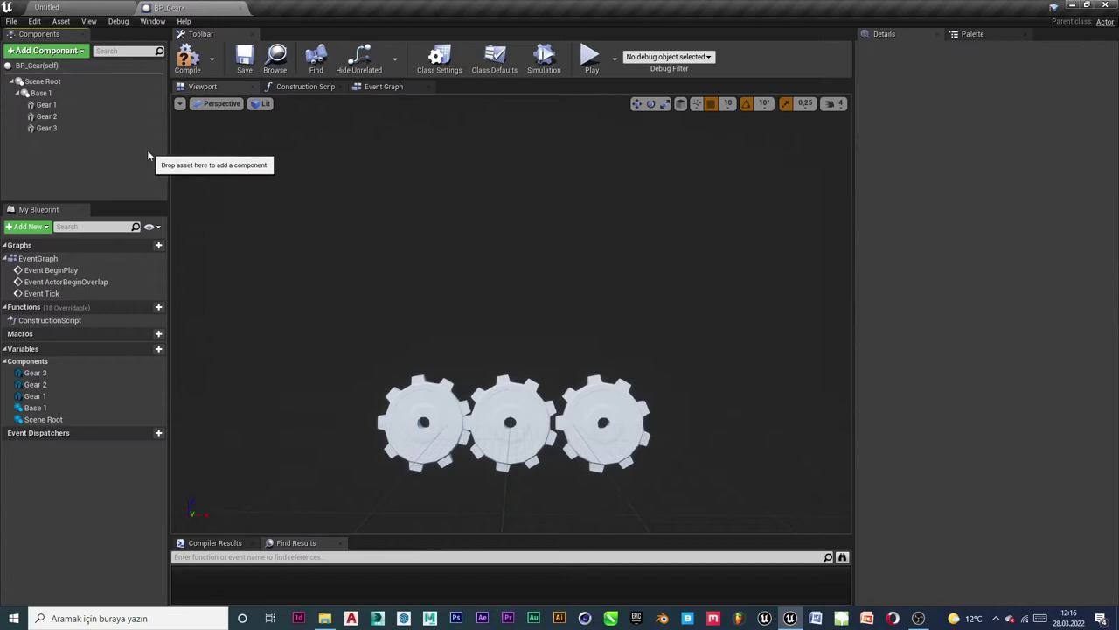
pyautogui.click(59, 105)
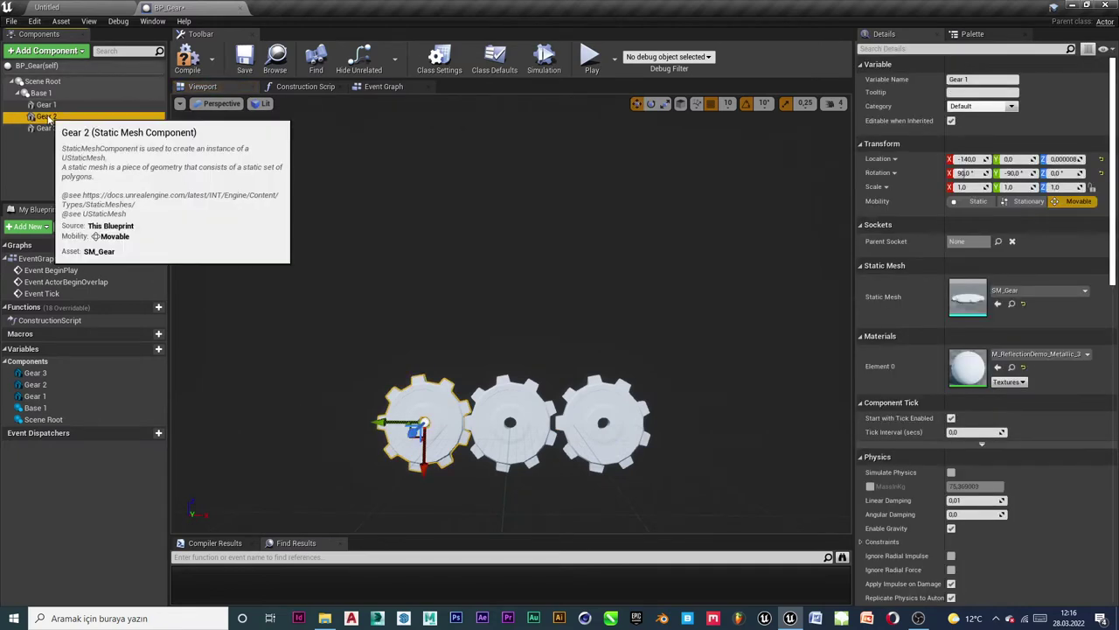
pyautogui.click(48, 117)
pyautogui.click(52, 128)
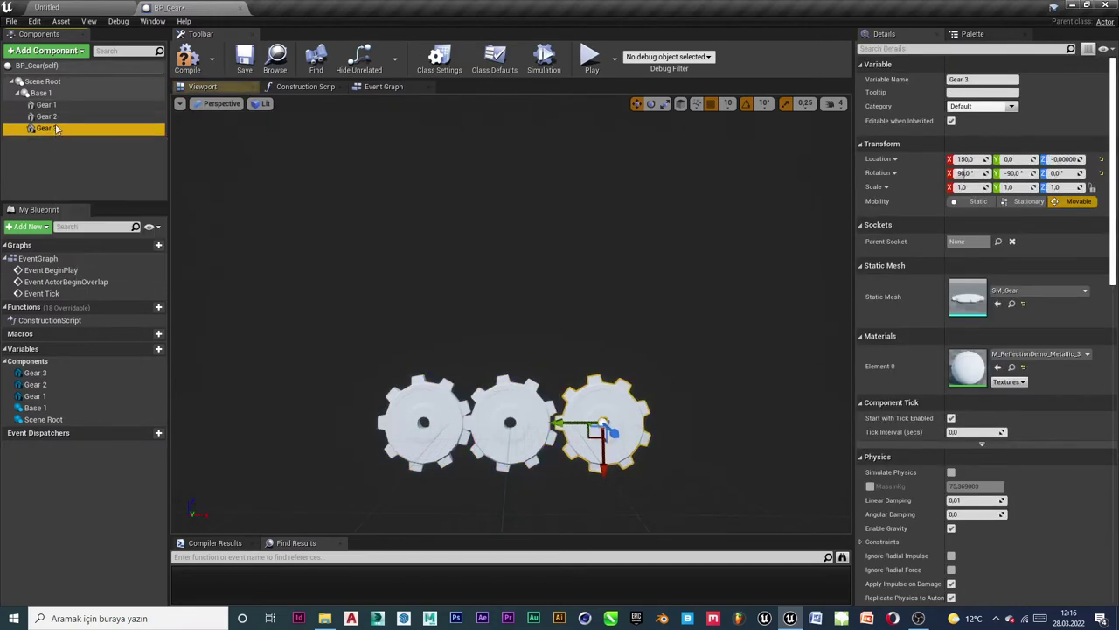
pyautogui.click(54, 117)
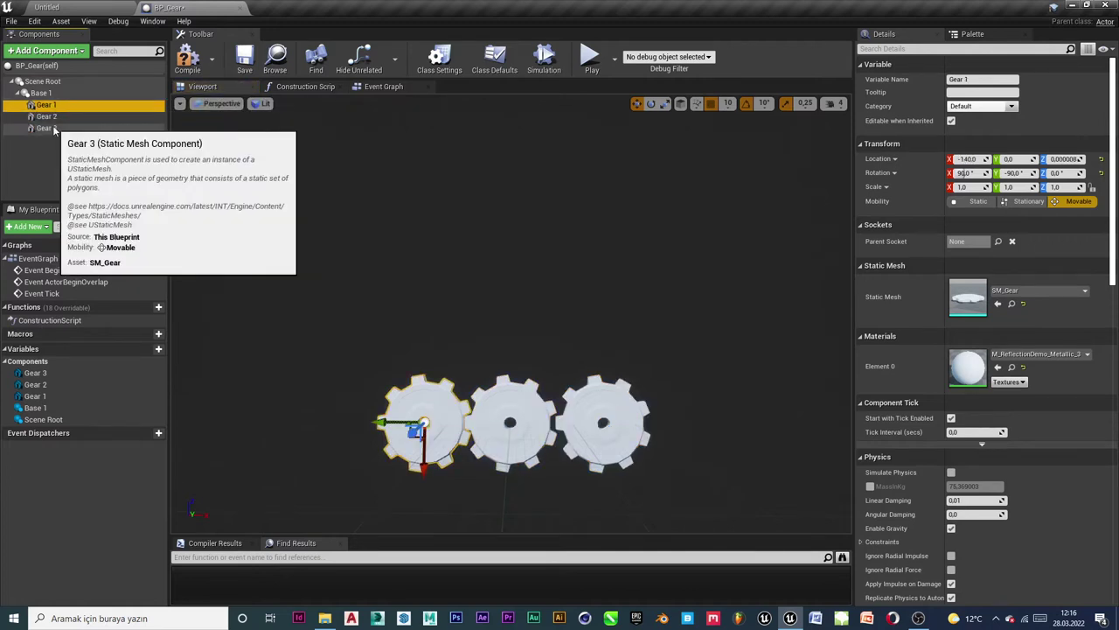
pyautogui.click(53, 128)
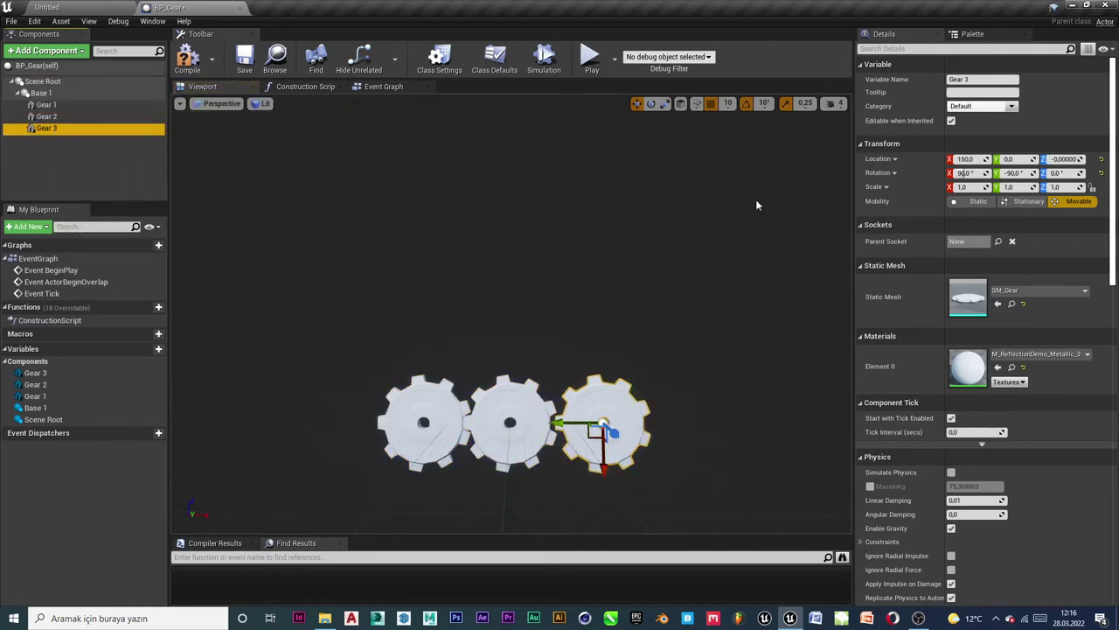
# Try a scale of 9 on Gear 3, then reset it to default.
pyautogui.click(443, 428)
pyautogui.click(543, 422)
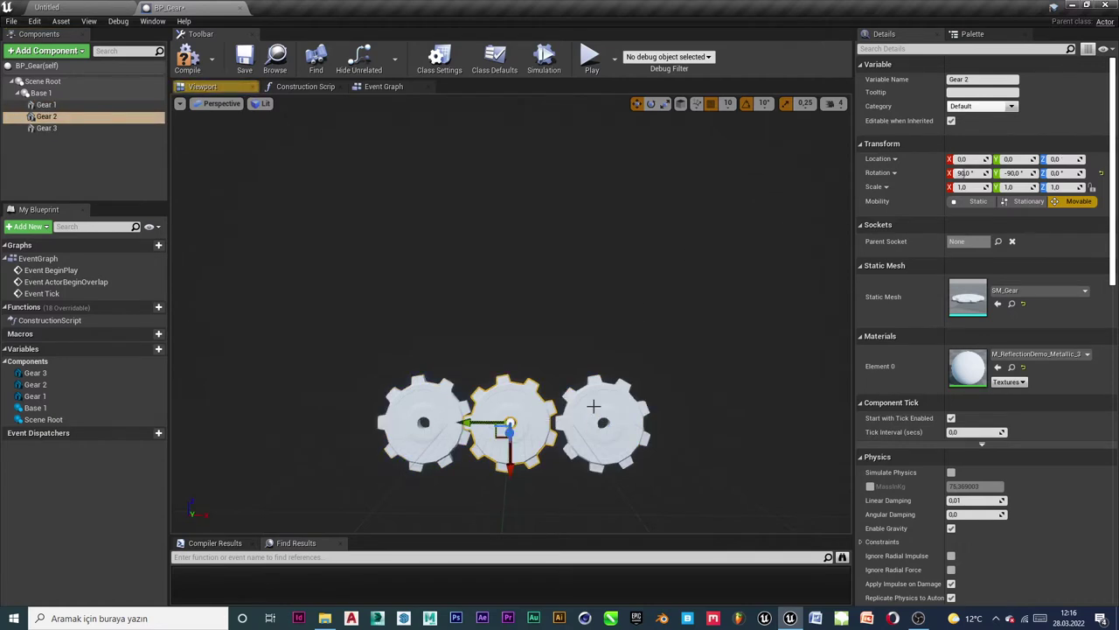
pyautogui.click(1099, 187)
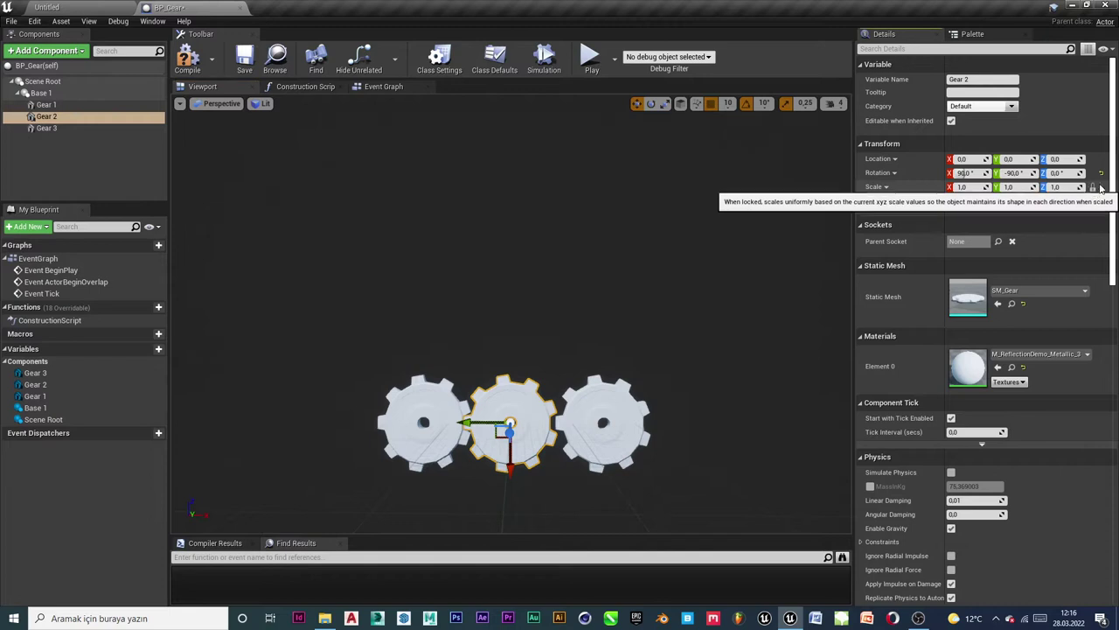
pyautogui.click(604, 430)
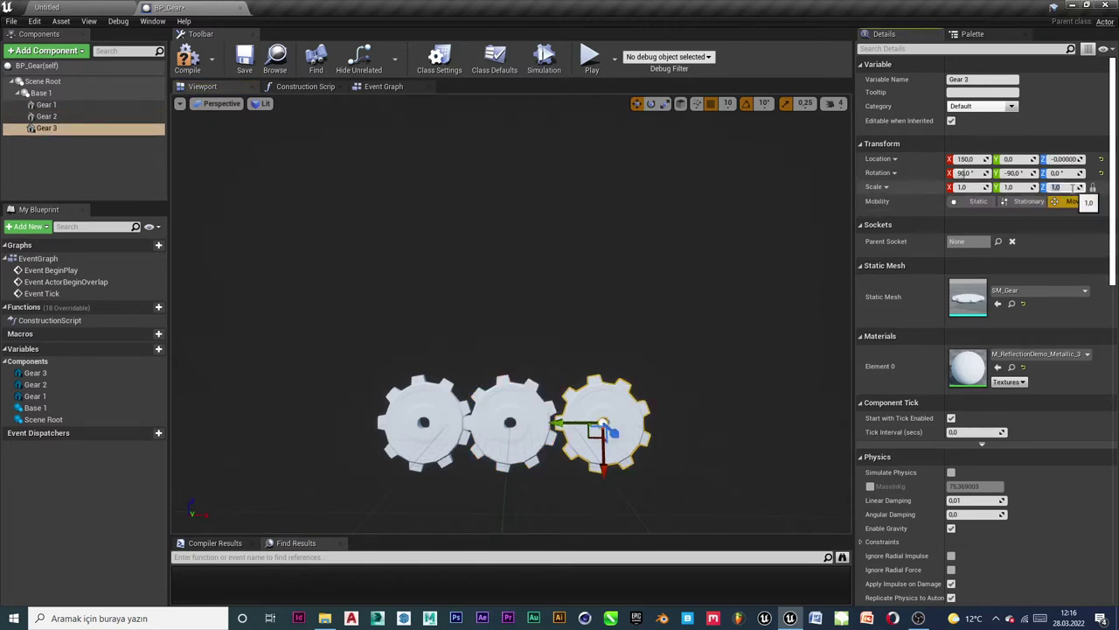
pyautogui.write('9')
pyautogui.press('Return')
pyautogui.press('f')
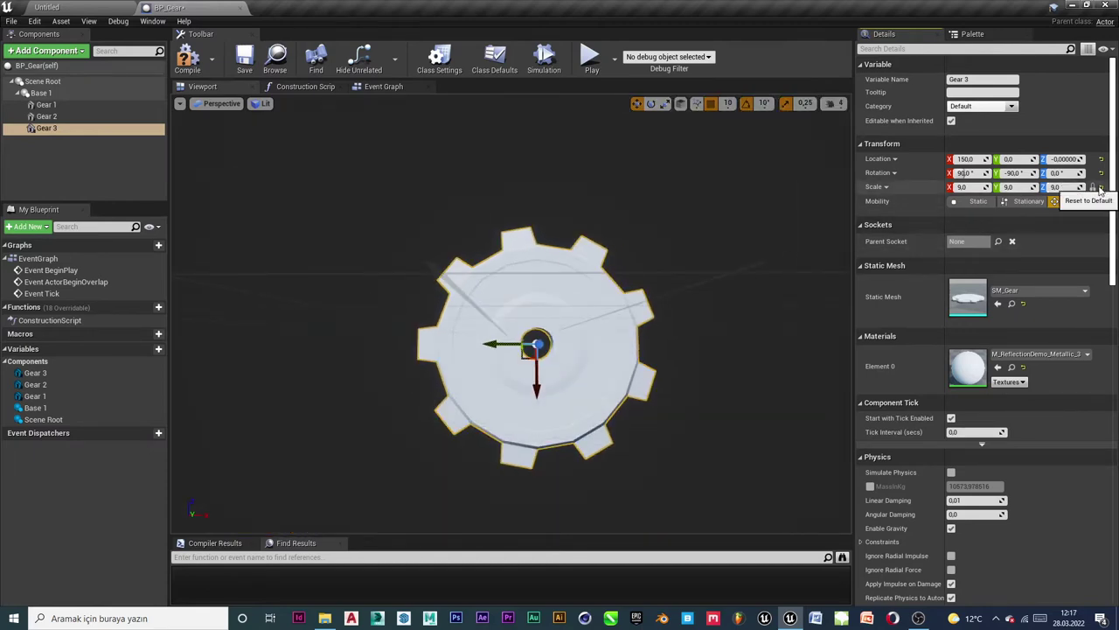
pyautogui.click(1103, 187)
pyautogui.scroll(1, 542, 350)
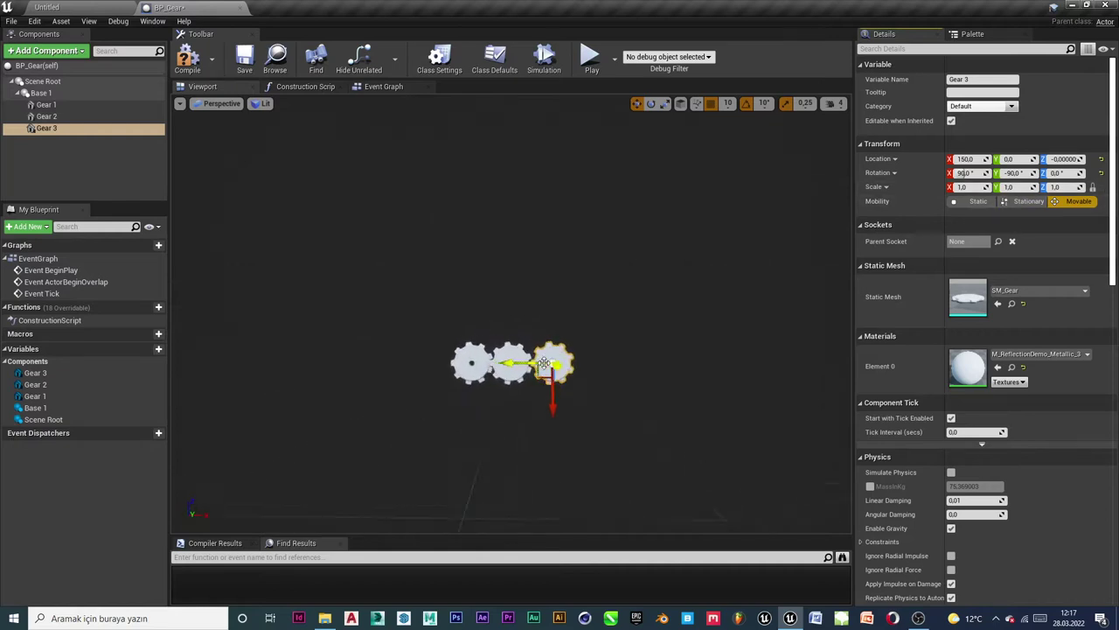
pyautogui.scroll(2, 547, 385)
pyautogui.scroll(3, 551, 427)
pyautogui.moveTo(671, 412); pyautogui.dragTo(709, 414, button='middle')
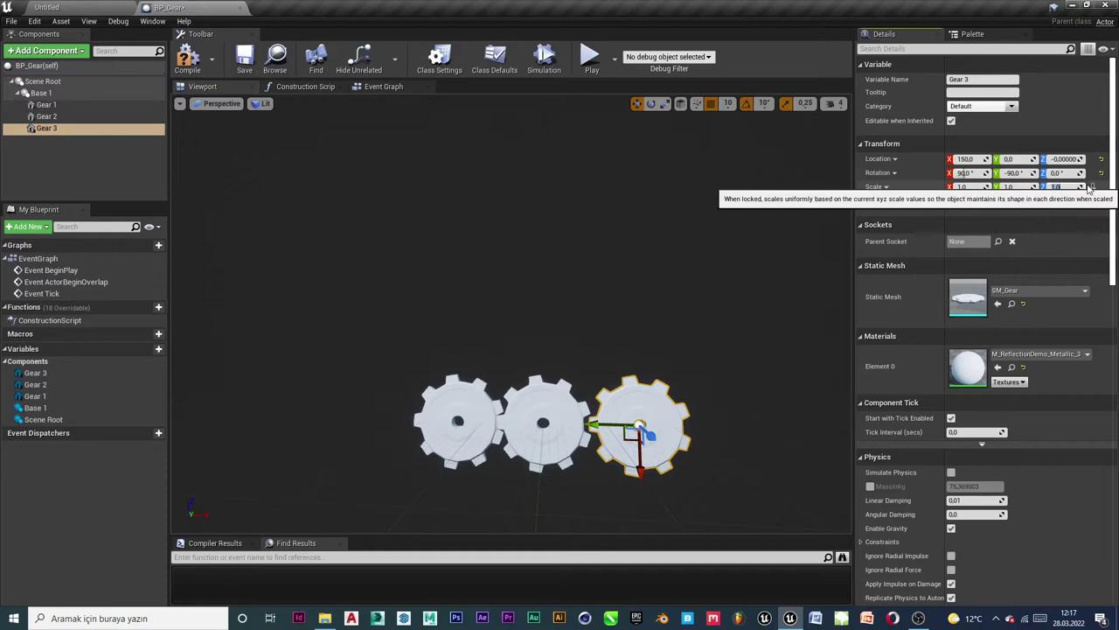
# With uniform scale locked, scale Gear 3 to 0.9 and Gear 1 to 0.8.
pyautogui.click(1090, 187)
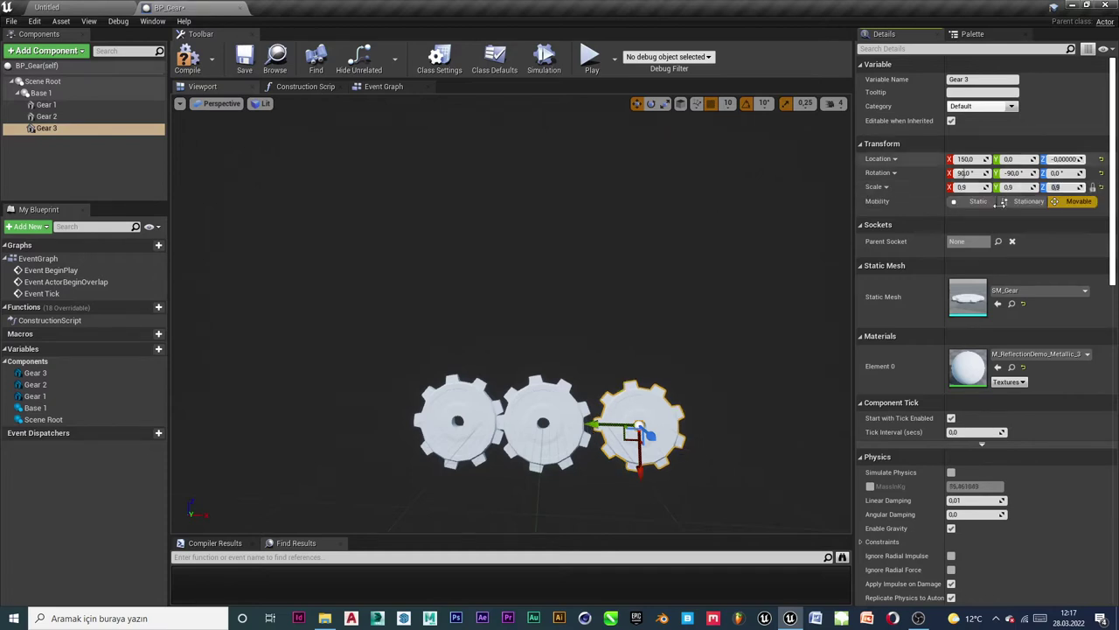
pyautogui.click(473, 395)
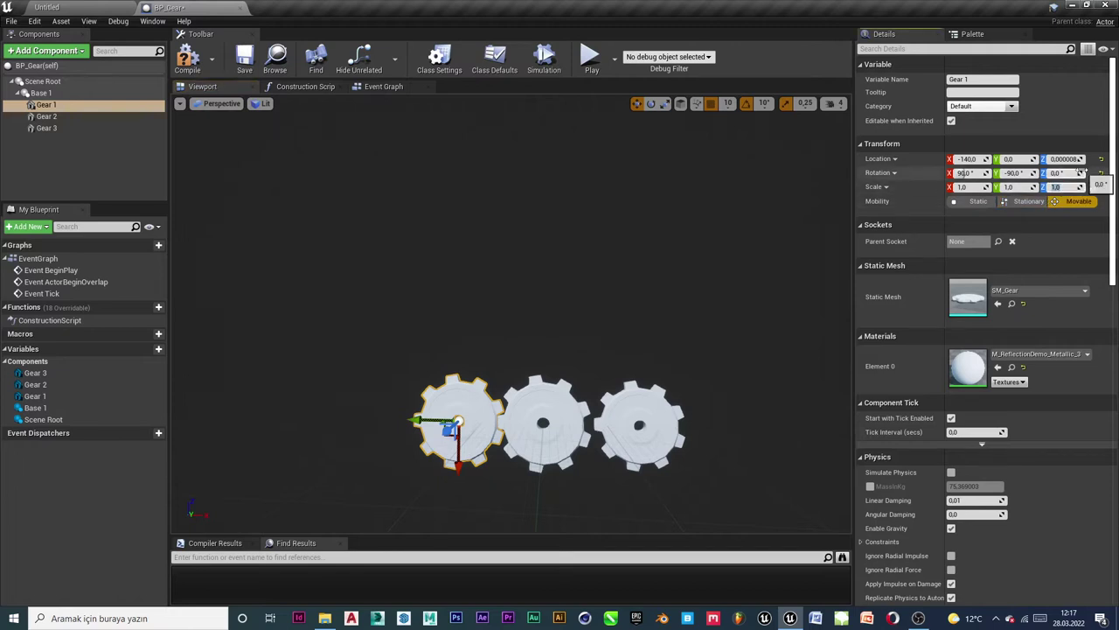
pyautogui.write('0.8')
pyautogui.press('Return')
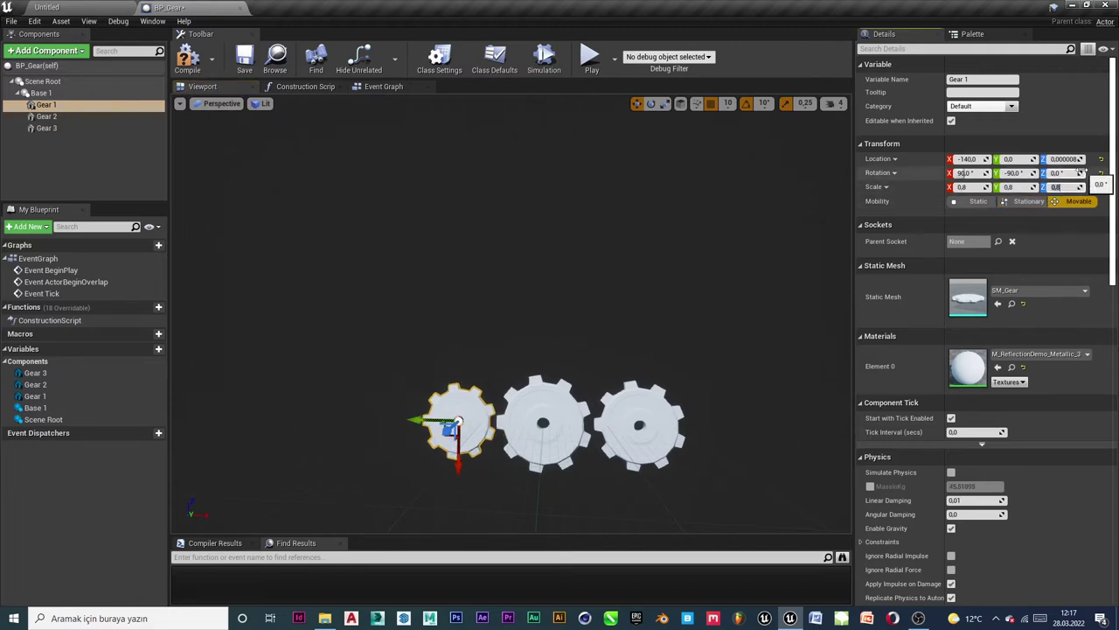
pyautogui.scroll(4, 511, 314)
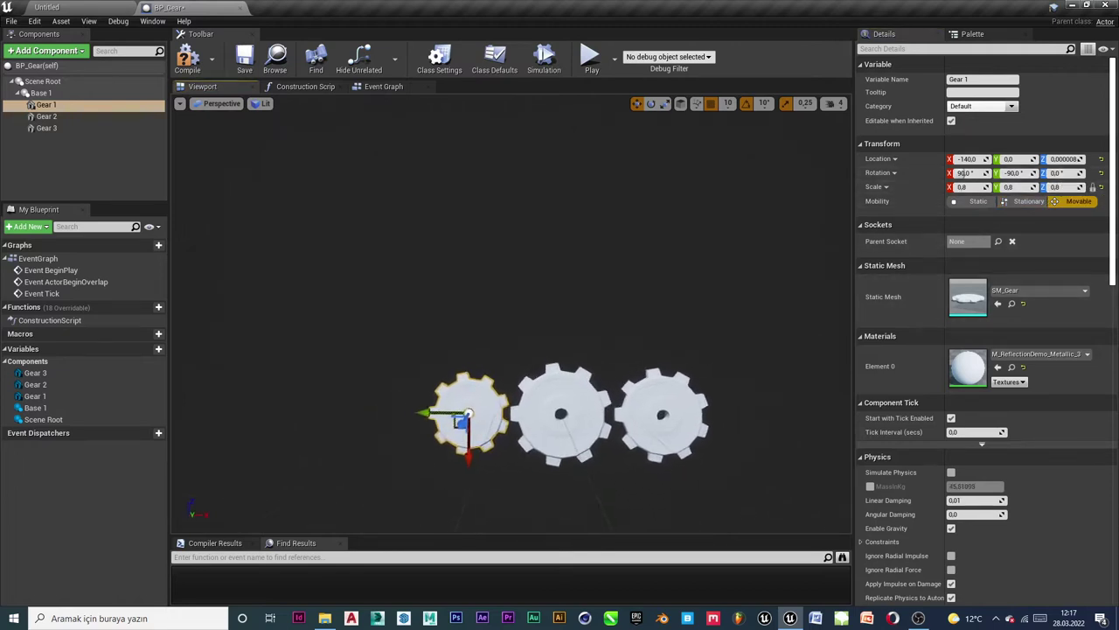
pyautogui.scroll(-2, 512, 315)
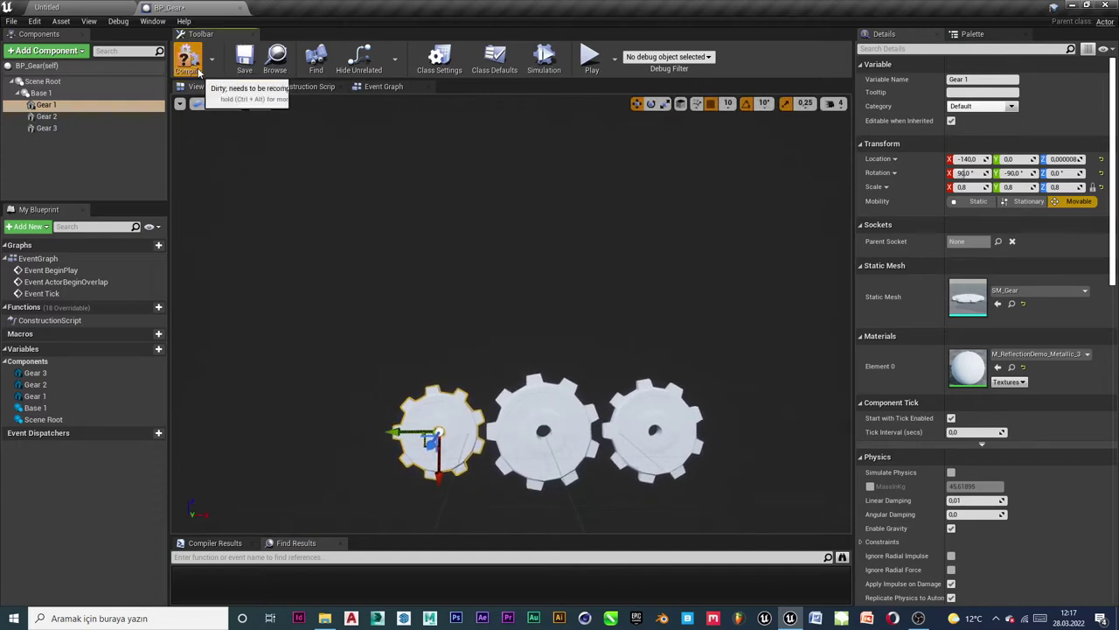
# Switch to the orthographic Right view and move Gear 1 toward the middle gear.
pyautogui.click(218, 103)
pyautogui.click(218, 181)
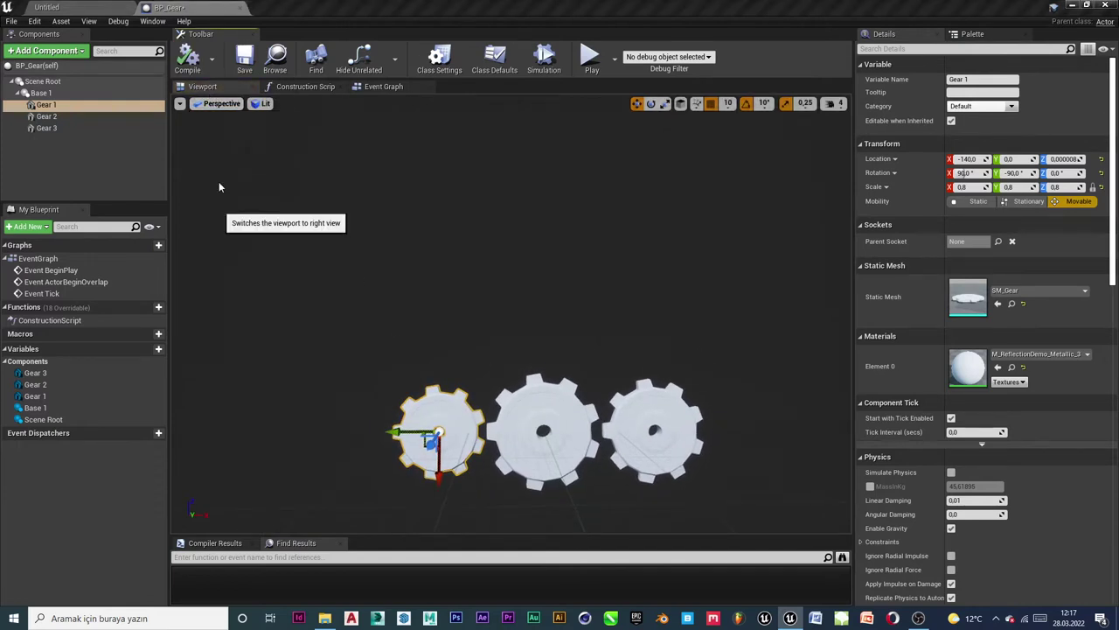
pyautogui.scroll(3, 507, 318)
pyautogui.scroll(2, 495, 318)
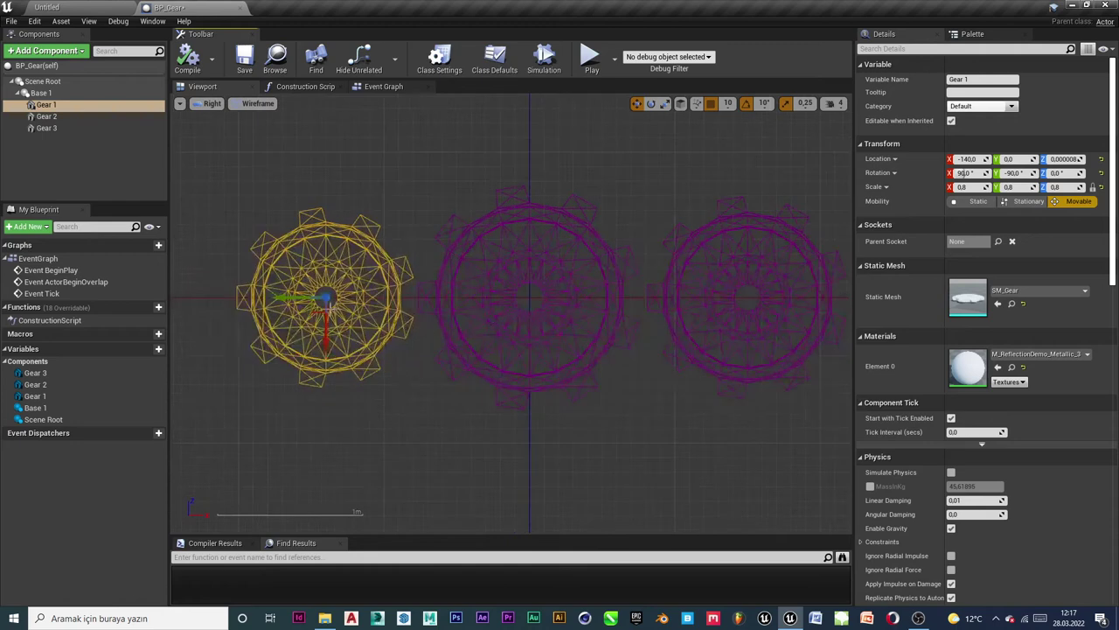
pyautogui.moveTo(275, 298); pyautogui.dragTo(292, 291)
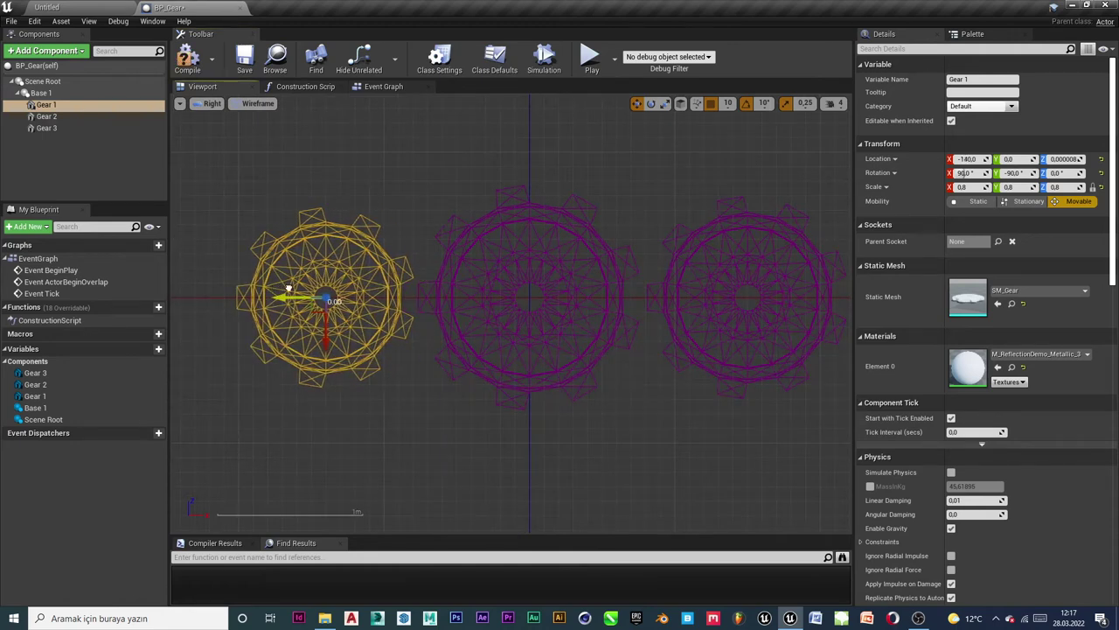
# Move Gear 3 inward and up to about X 110, Z 90.
pyautogui.click(726, 304)
pyautogui.moveTo(740, 297); pyautogui.dragTo(723, 298)
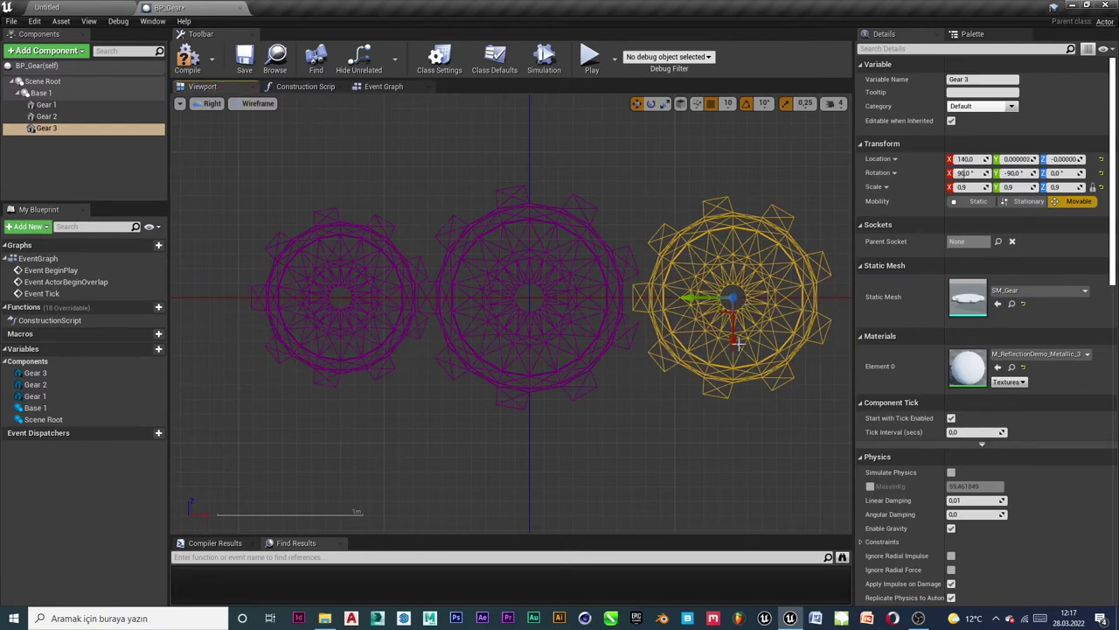
pyautogui.moveTo(730, 339)
pyautogui.mouseDown()
pyautogui.moveTo(725, 193)
pyautogui.moveTo(662, 186)
pyautogui.moveTo(690, 205)
pyautogui.mouseUp()
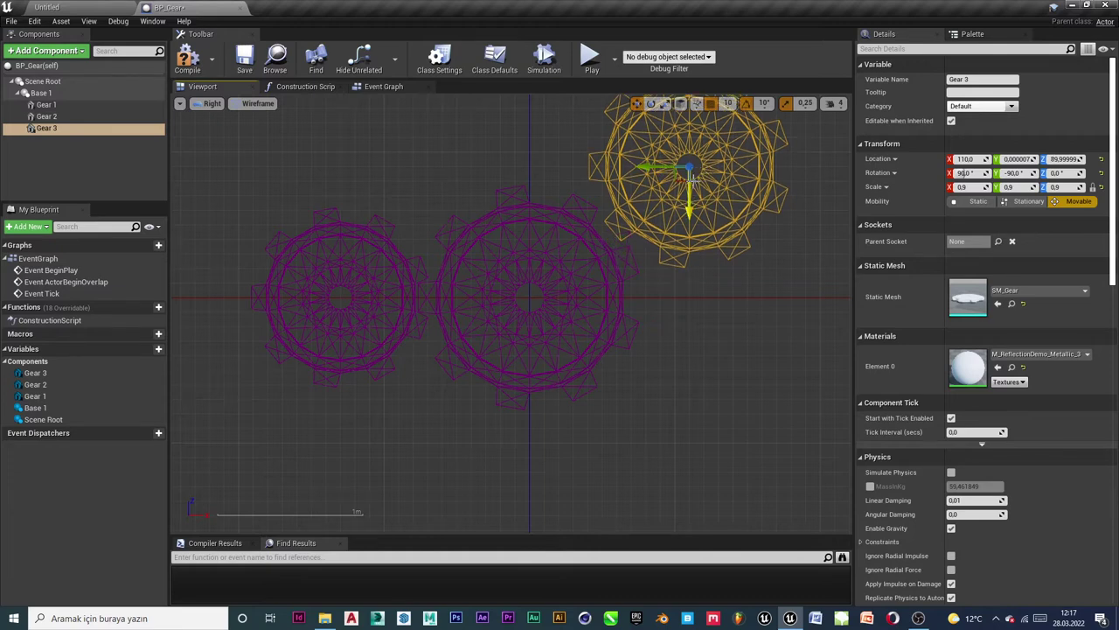
# Nudge Gear 2 and Gear 1 slightly along X.
pyautogui.click(547, 324)
pyautogui.moveTo(494, 298); pyautogui.dragTo(500, 299)
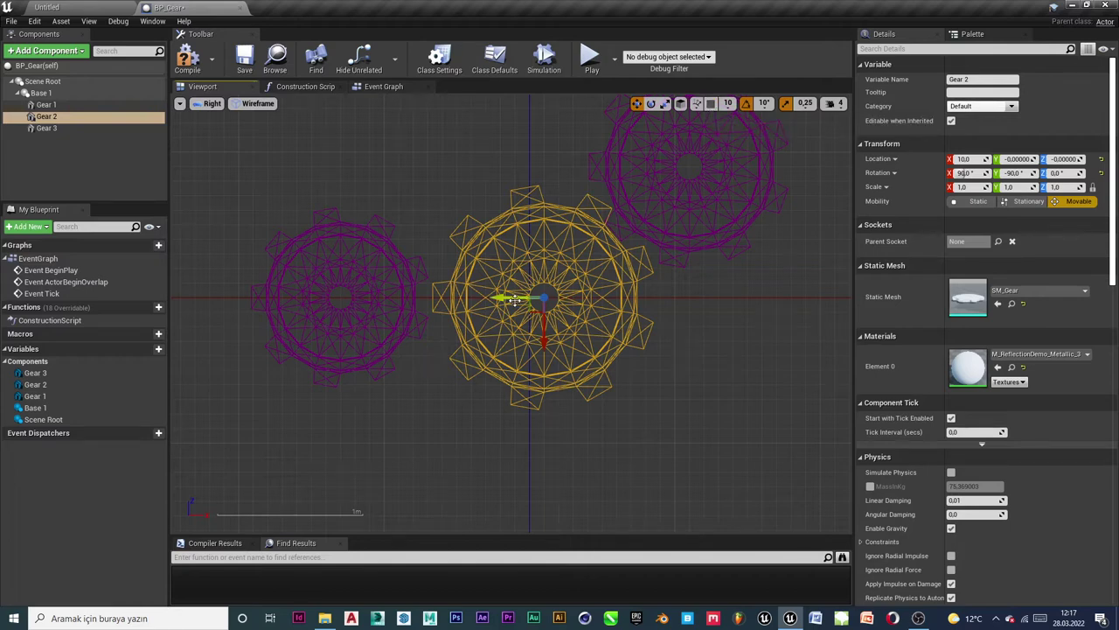
pyautogui.moveTo(516, 300); pyautogui.dragTo(536, 295)
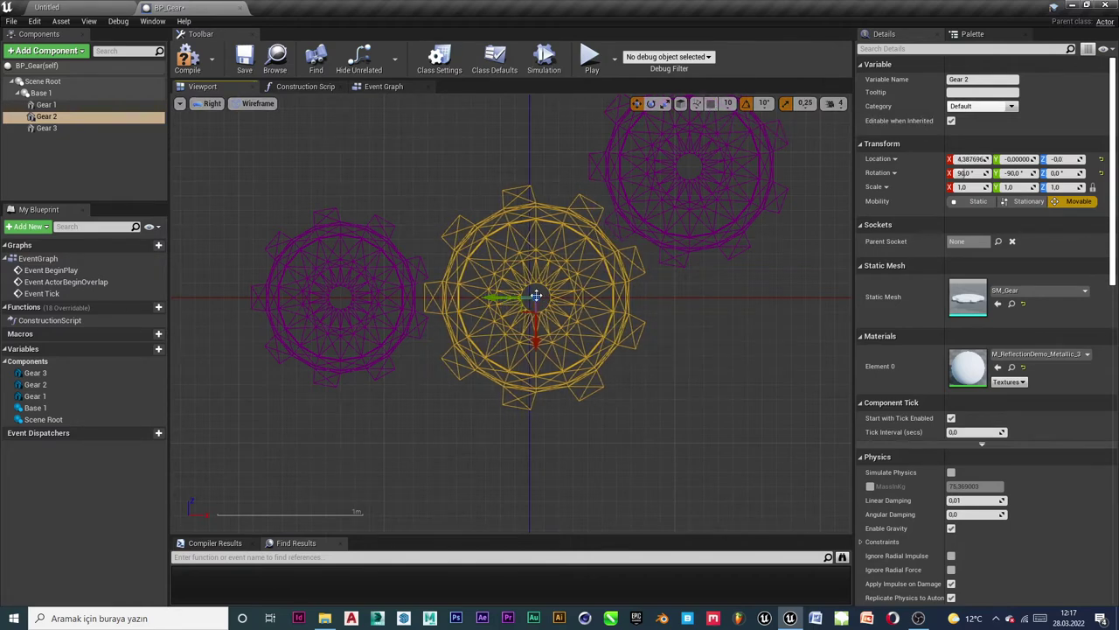
pyautogui.click(371, 298)
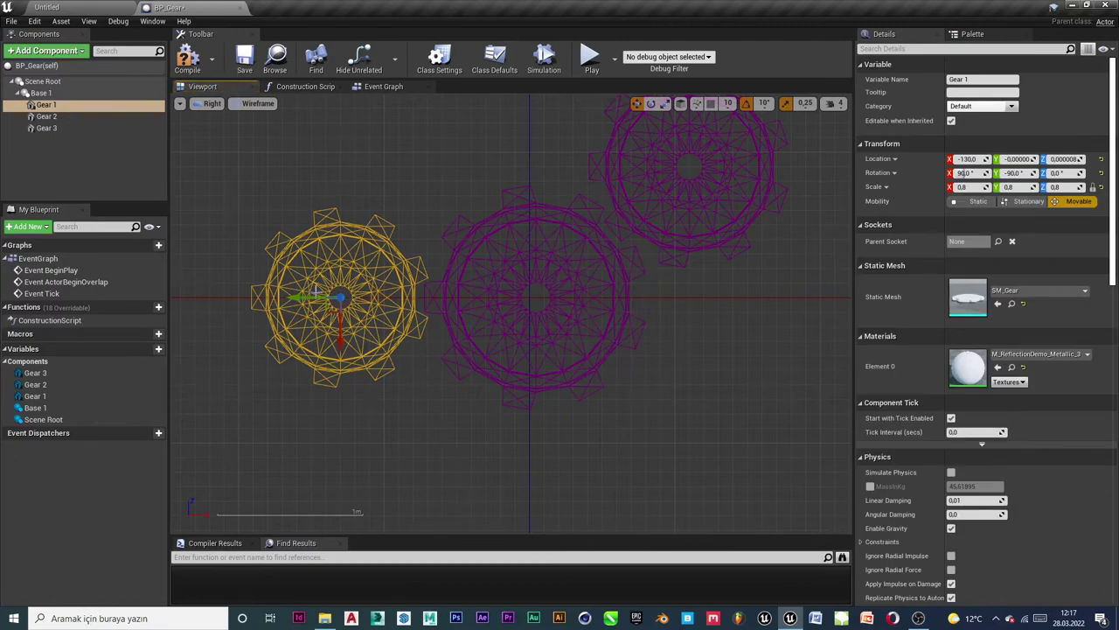
pyautogui.moveTo(316, 290); pyautogui.dragTo(319, 295)
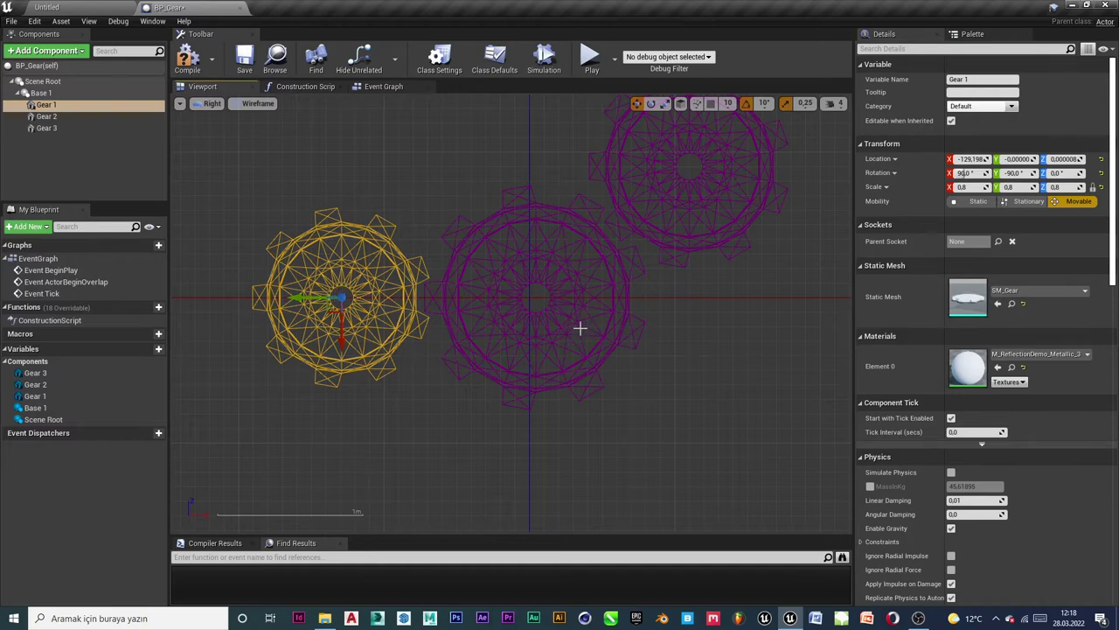
pyautogui.click(580, 328)
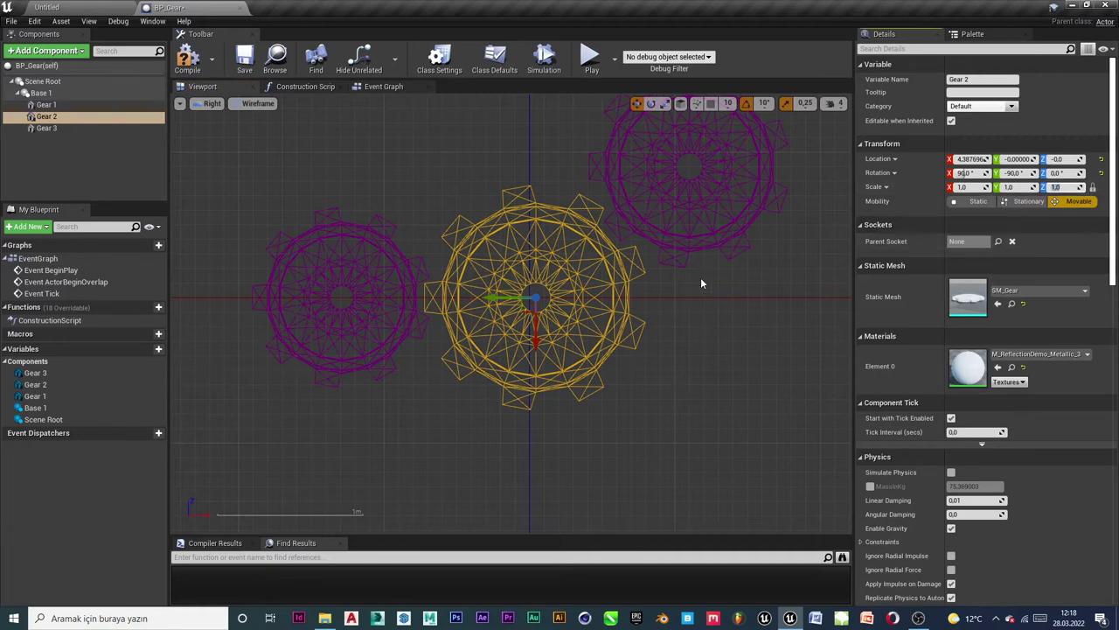
# Scale Gear 1 to 0.9 and raise it to mesh with the middle gear's upper left.
pyautogui.click(376, 294)
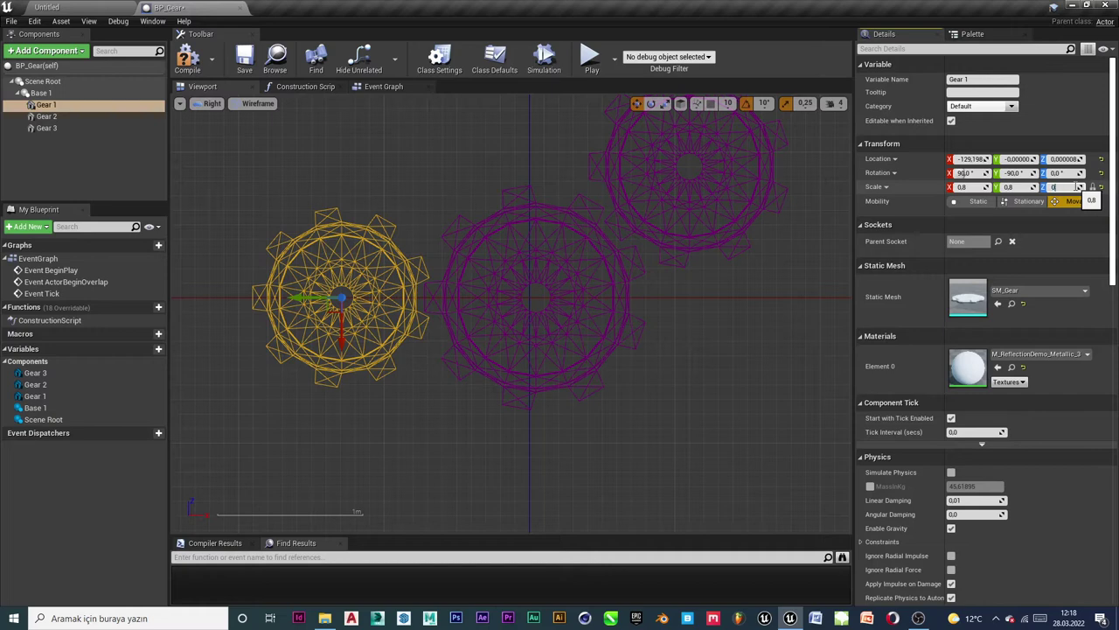
pyautogui.moveTo(1080, 187); pyautogui.dragTo(1083, 187)
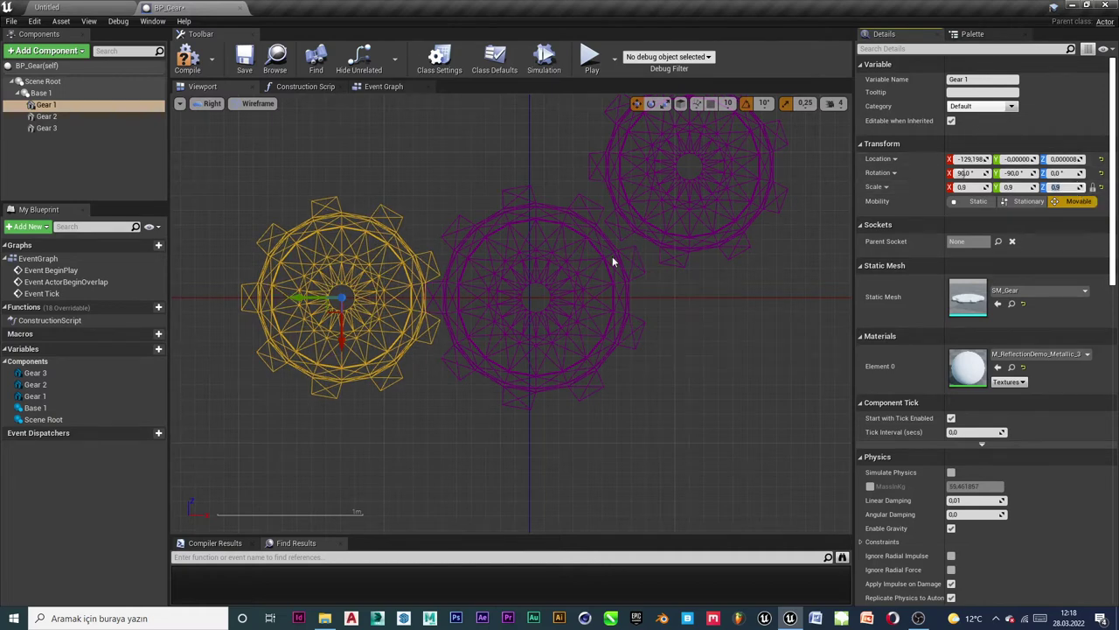
pyautogui.moveTo(311, 298); pyautogui.dragTo(300, 300)
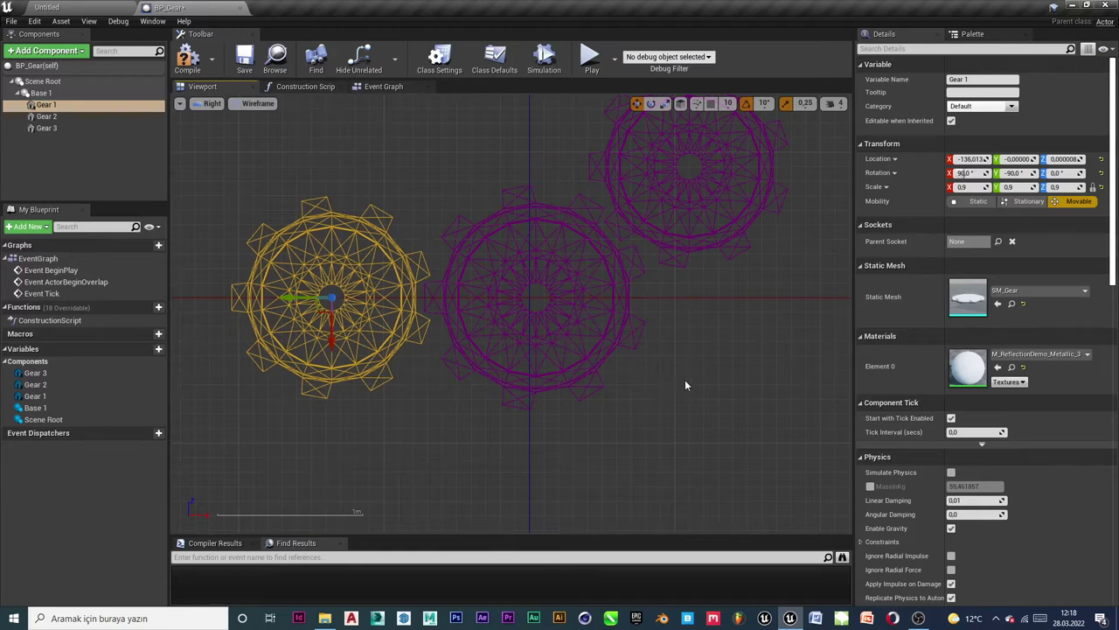
pyautogui.scroll(-1, 670, 375)
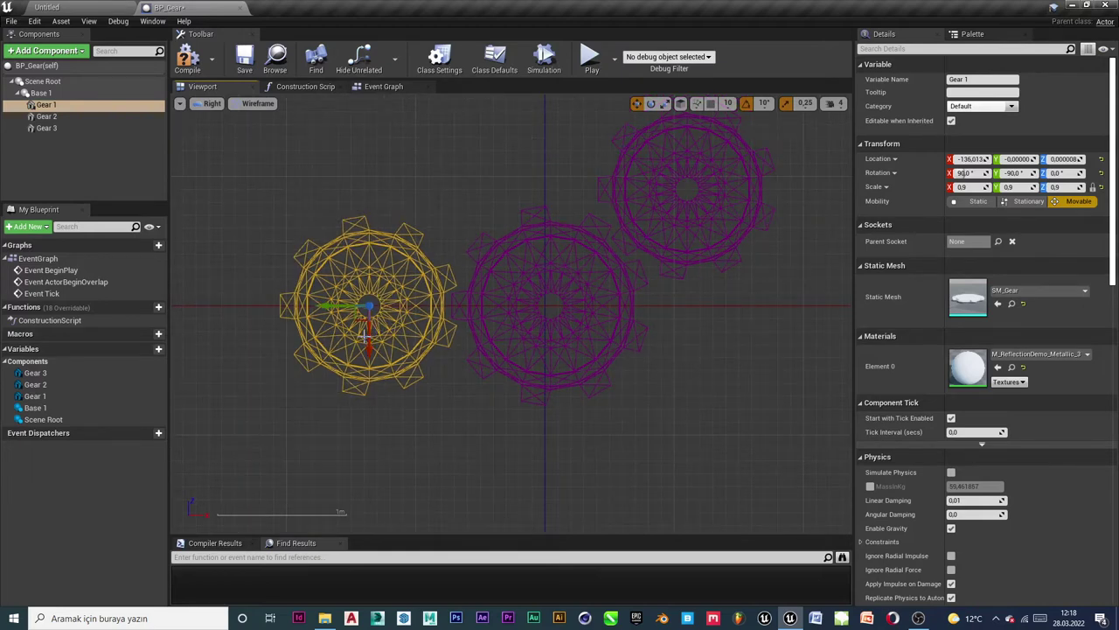
pyautogui.moveTo(368, 341); pyautogui.dragTo(368, 280)
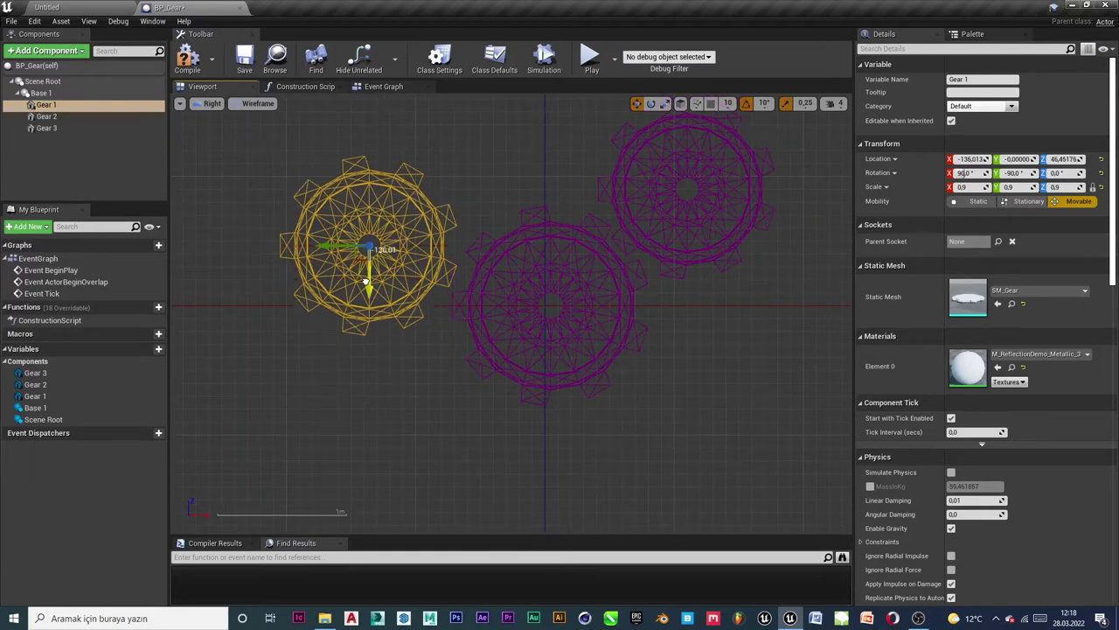
pyautogui.moveTo(336, 242); pyautogui.dragTo(350, 244)
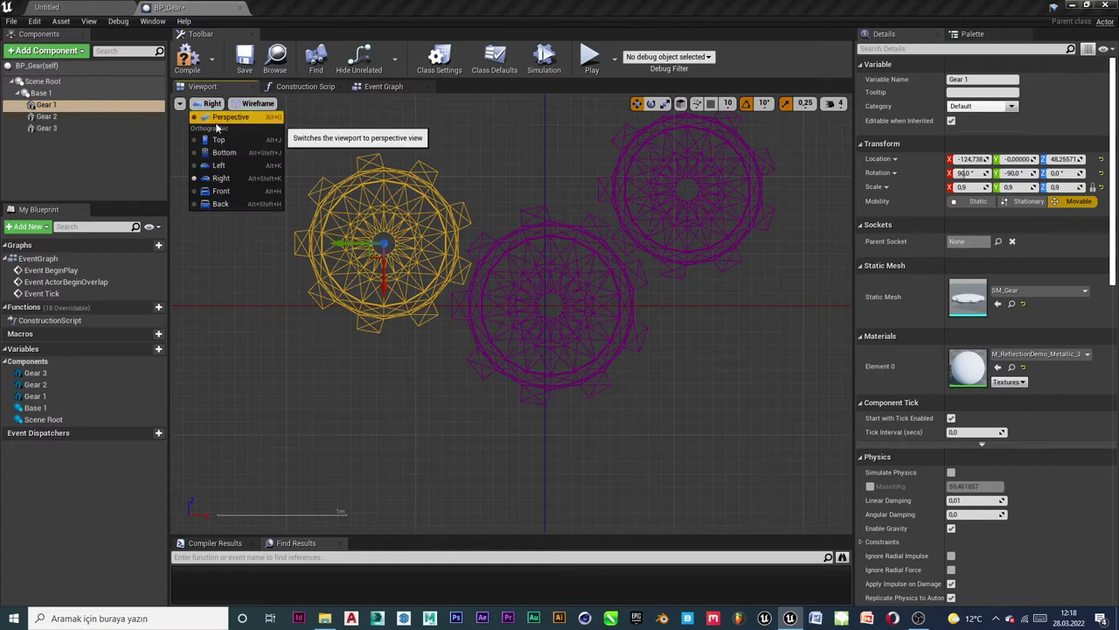
# Check the Top and Bottom views, then return to the lit Perspective view.
pyautogui.click(221, 140)
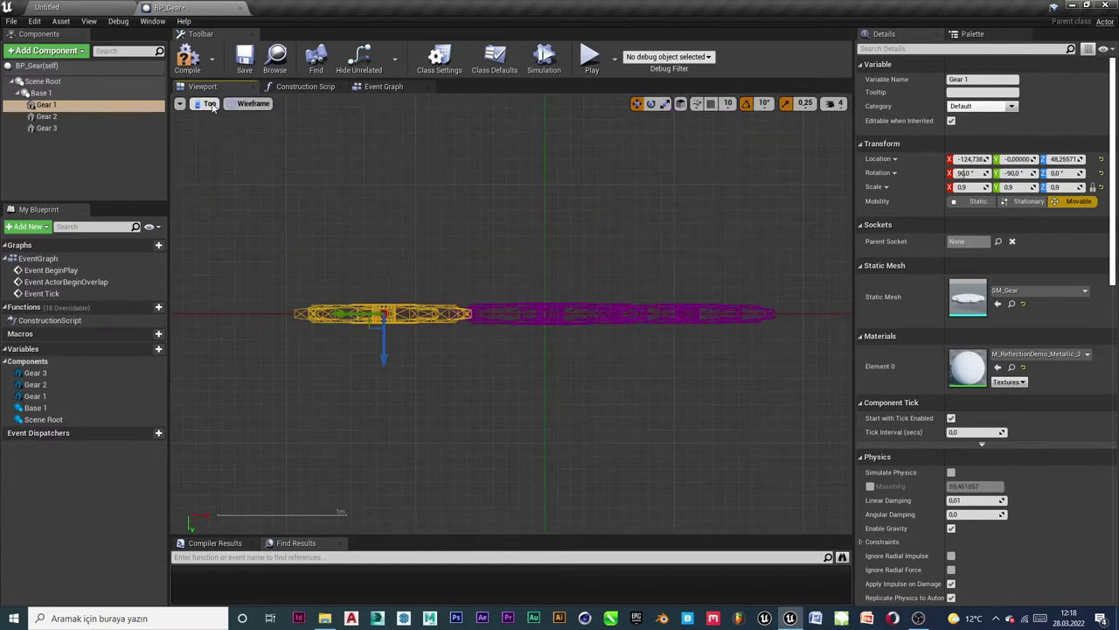
pyautogui.click(206, 103)
pyautogui.click(217, 142)
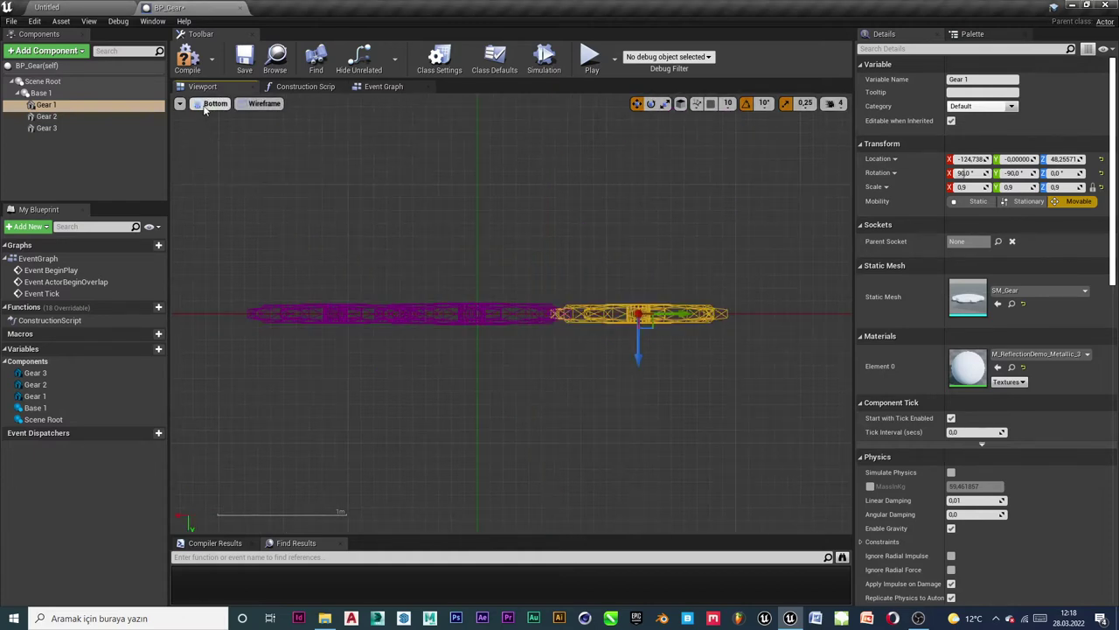
pyautogui.click(206, 103)
pyautogui.click(217, 114)
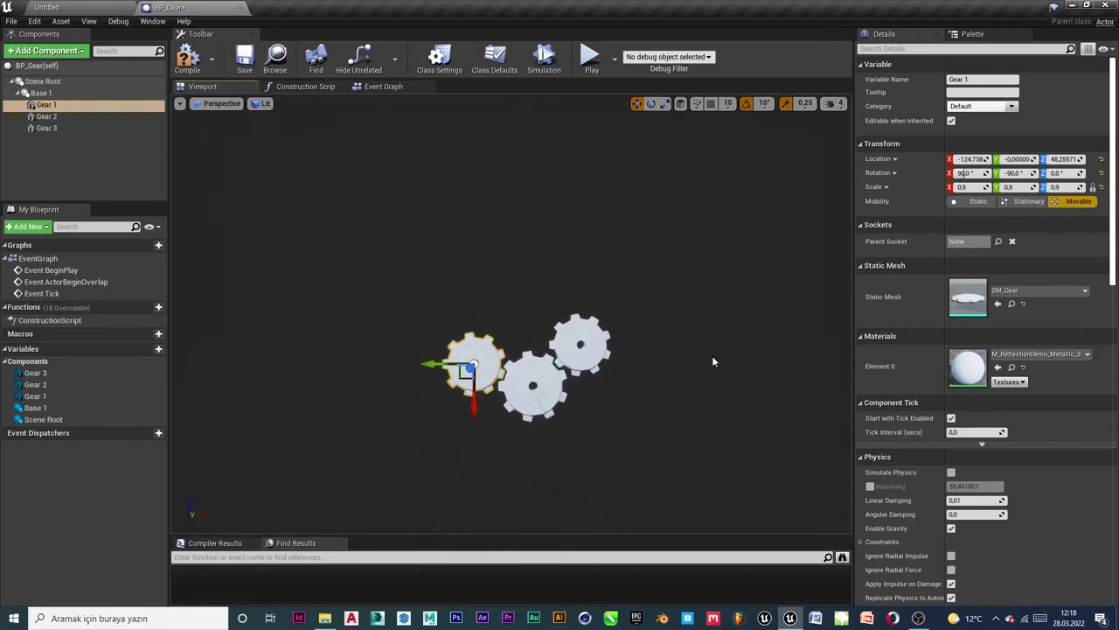
# Set Gear 3's Location Y to 0.
pyautogui.moveTo(712, 355)
pyautogui.mouseDown(button='right')
pyautogui.moveTo(743, 411)
pyautogui.moveTo(691, 419)
pyautogui.mouseUp(button='right')
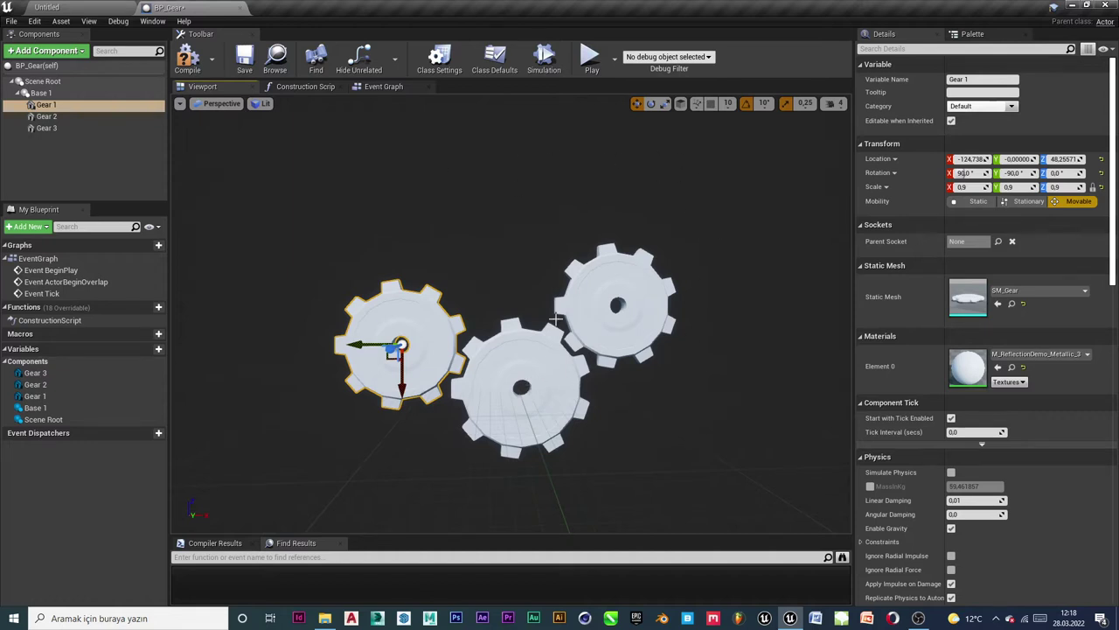
pyautogui.click(501, 396)
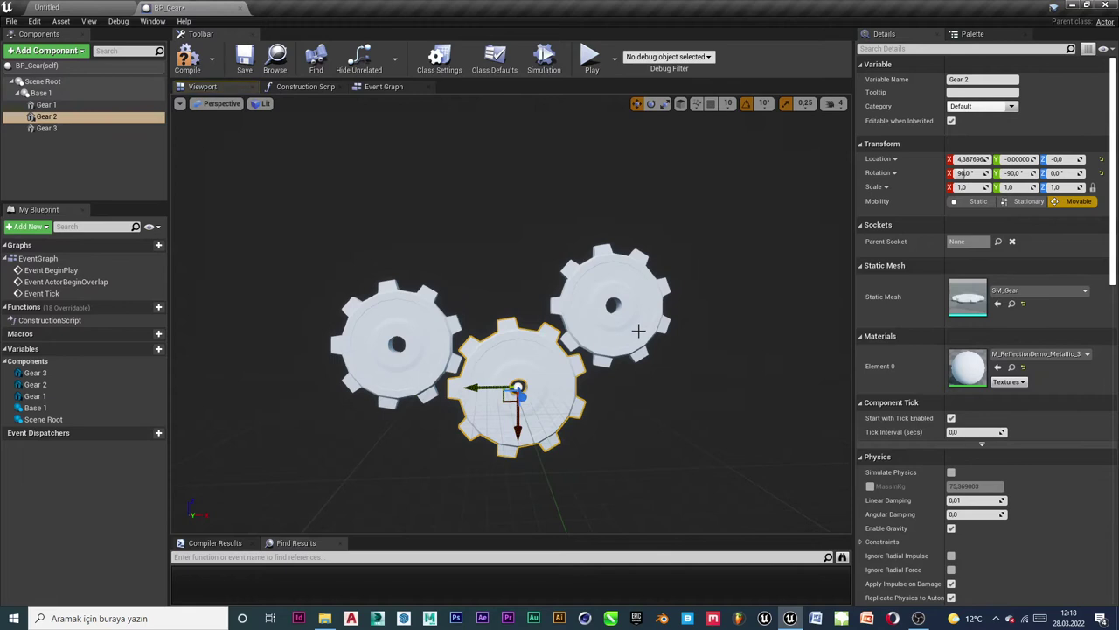
pyautogui.click(639, 331)
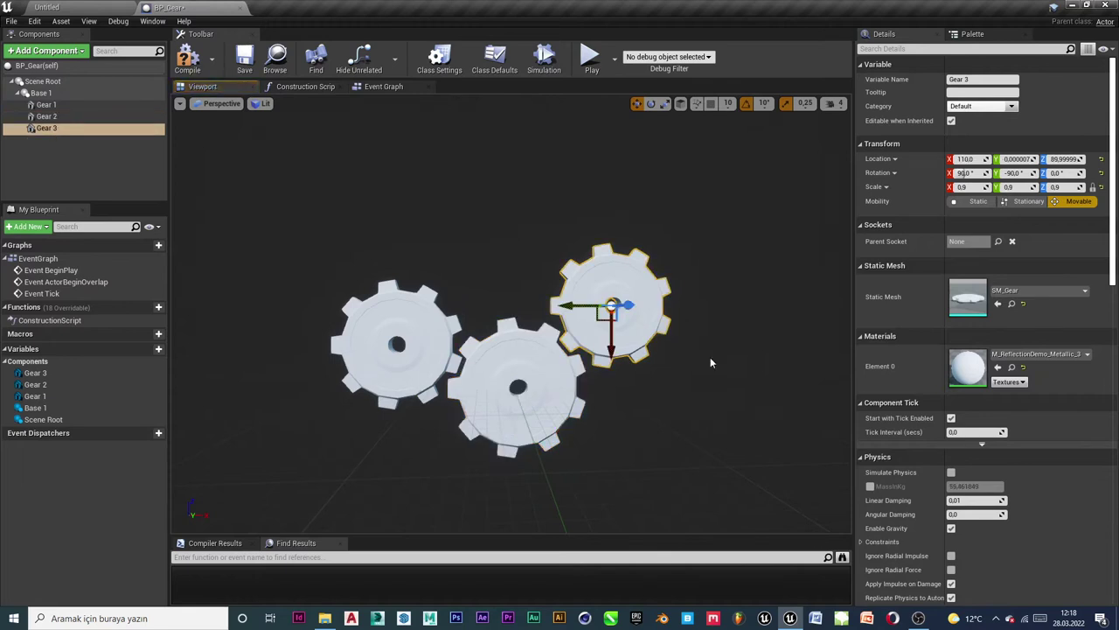
pyautogui.click(1030, 160)
pyautogui.write('0')
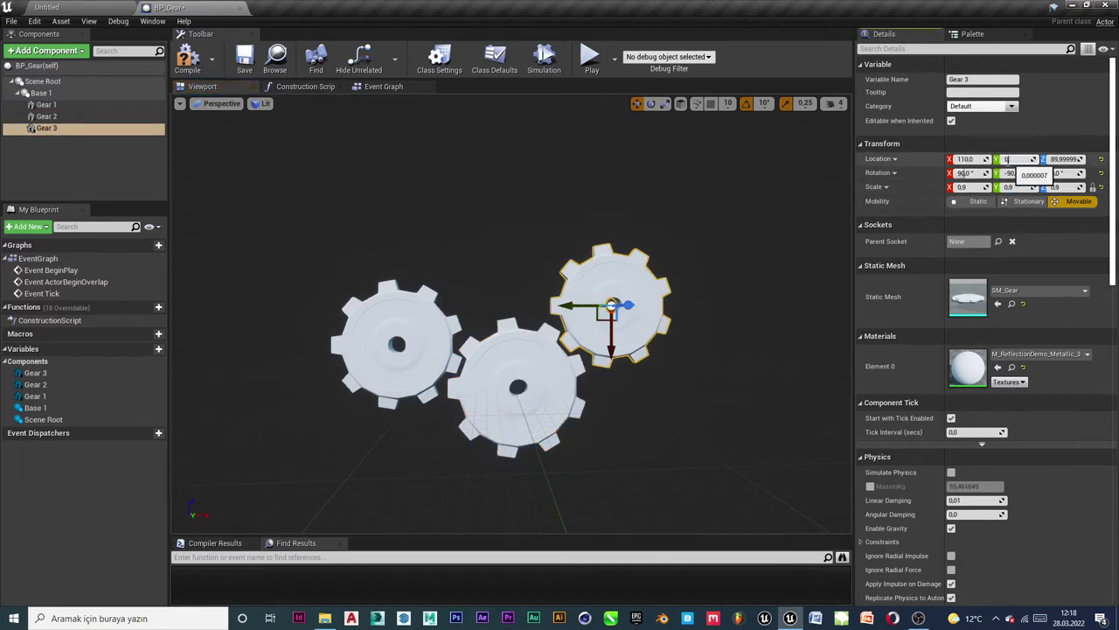
pyautogui.press('Return')
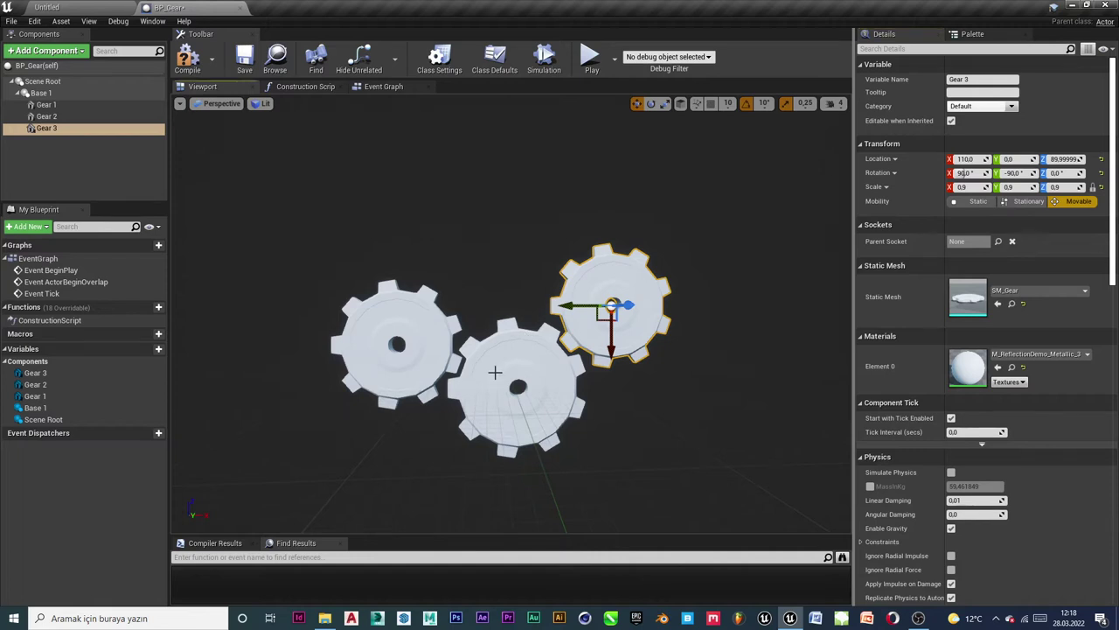
# Zero Location Y on Gear 2 and Gear 1, then reframe the three gears.
pyautogui.click(495, 373)
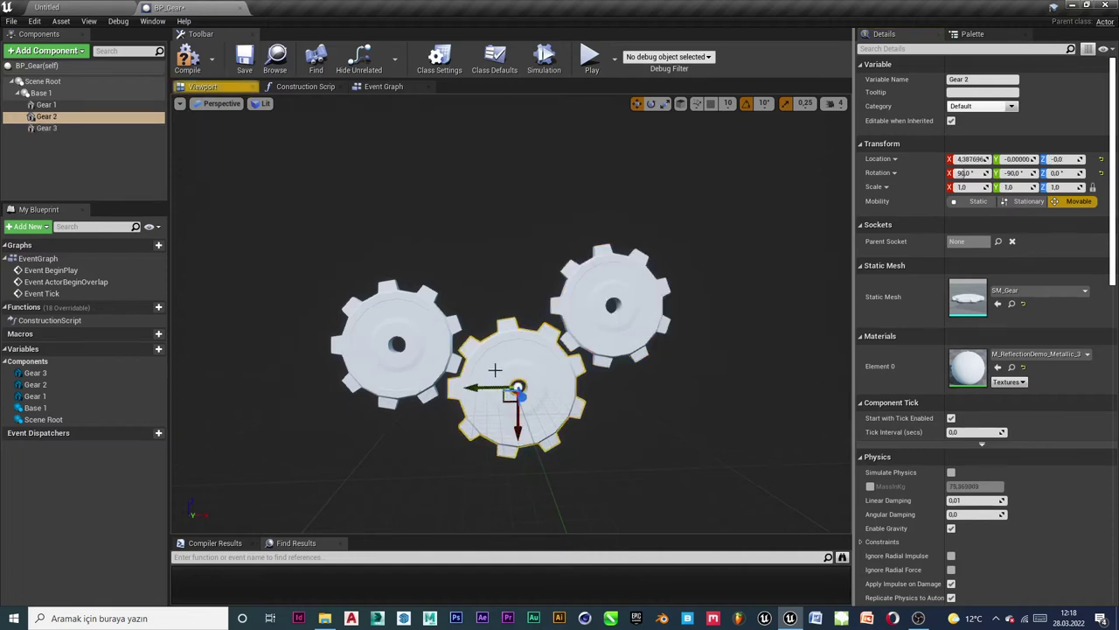
pyautogui.click(1020, 159)
pyautogui.write('0')
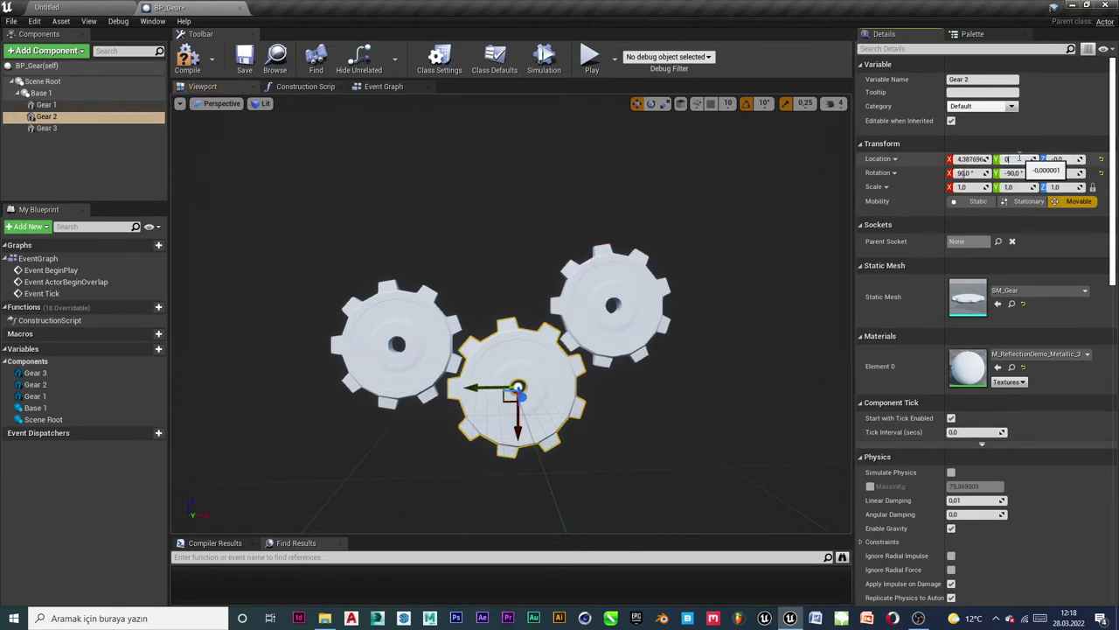
pyautogui.press('Return')
pyautogui.click(415, 324)
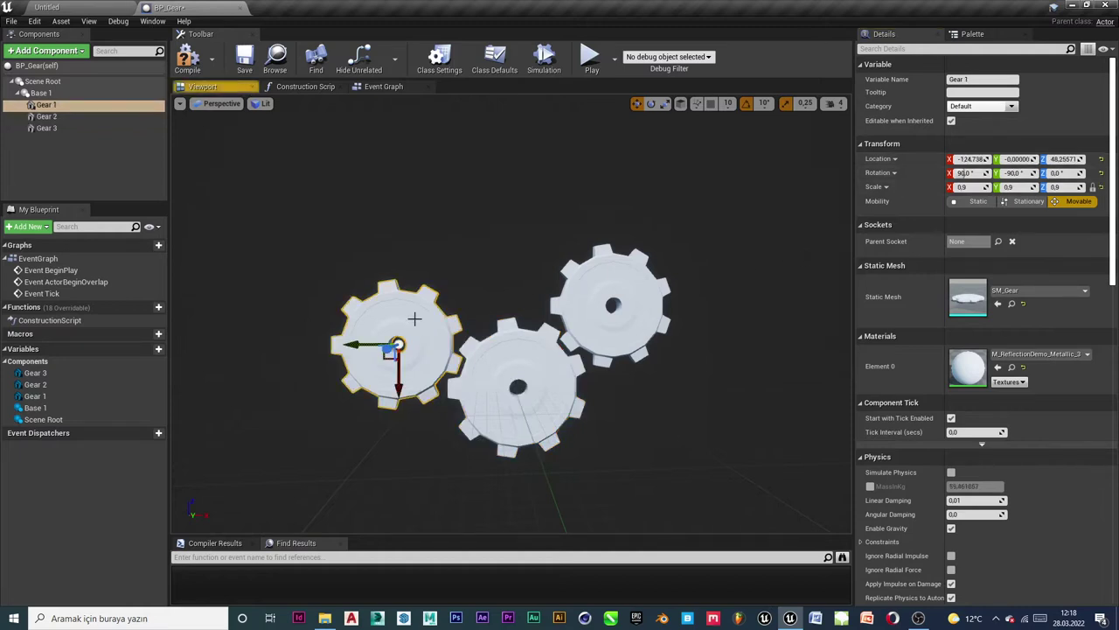
pyautogui.write('0')
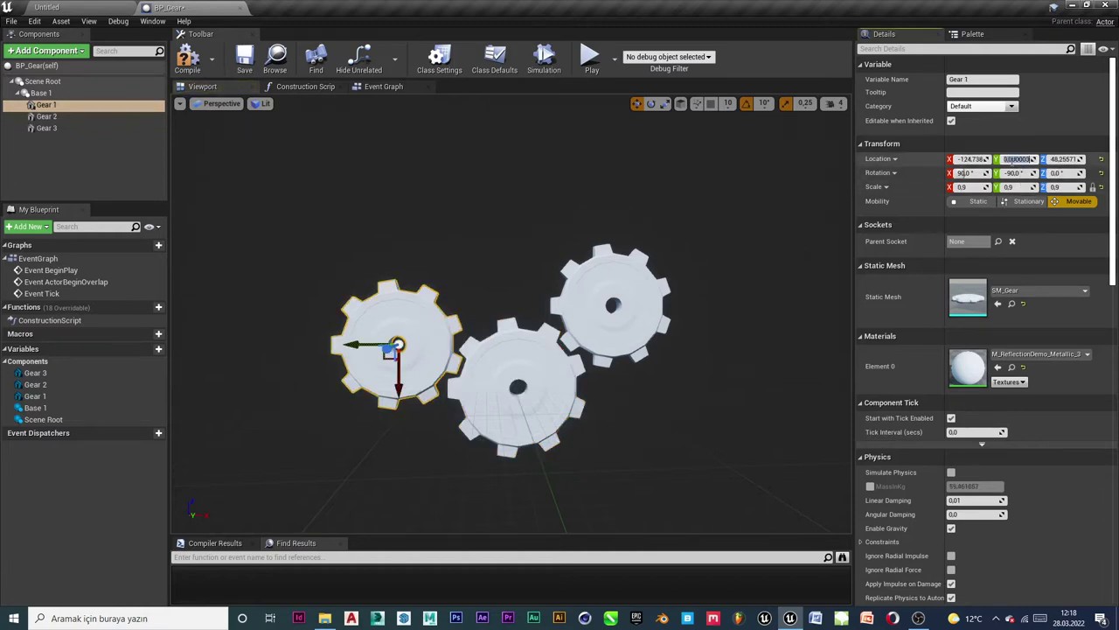
pyautogui.press('Return')
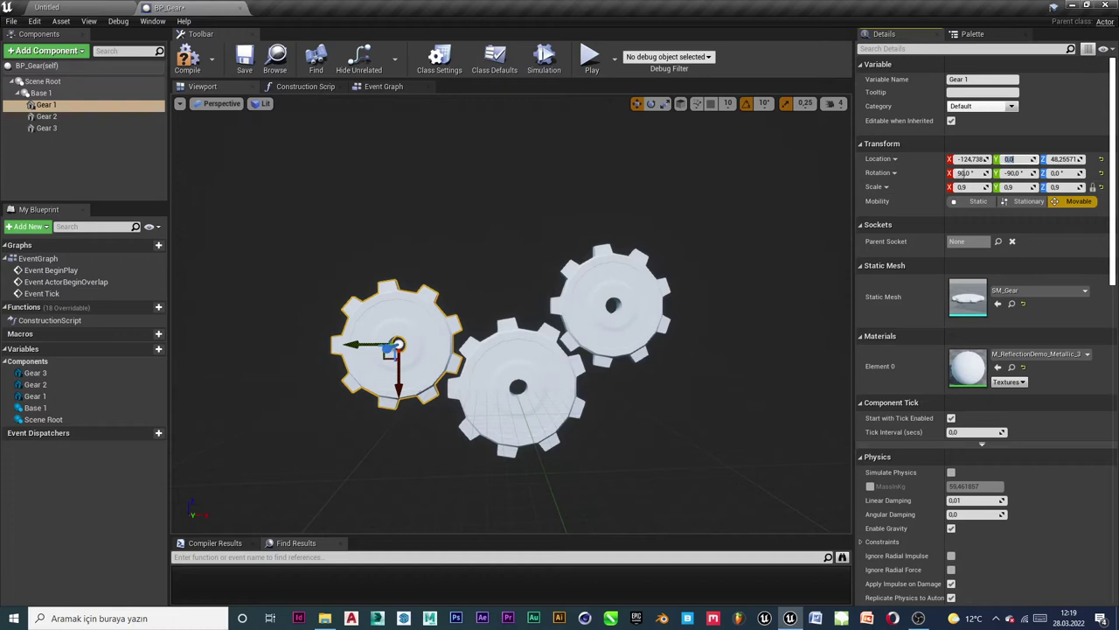
pyautogui.moveTo(478, 268); pyautogui.dragTo(455, 297)
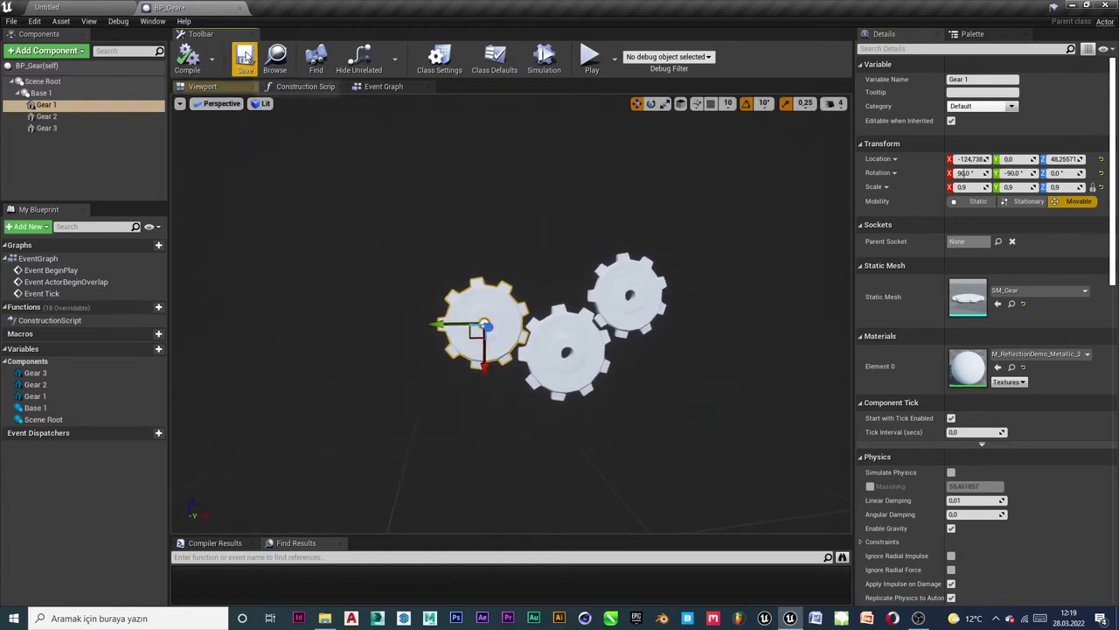
pyautogui.moveTo(562, 170)
pyautogui.mouseDown()
pyautogui.moveTo(537, 157)
pyautogui.moveTo(558, 171)
pyautogui.mouseUp()
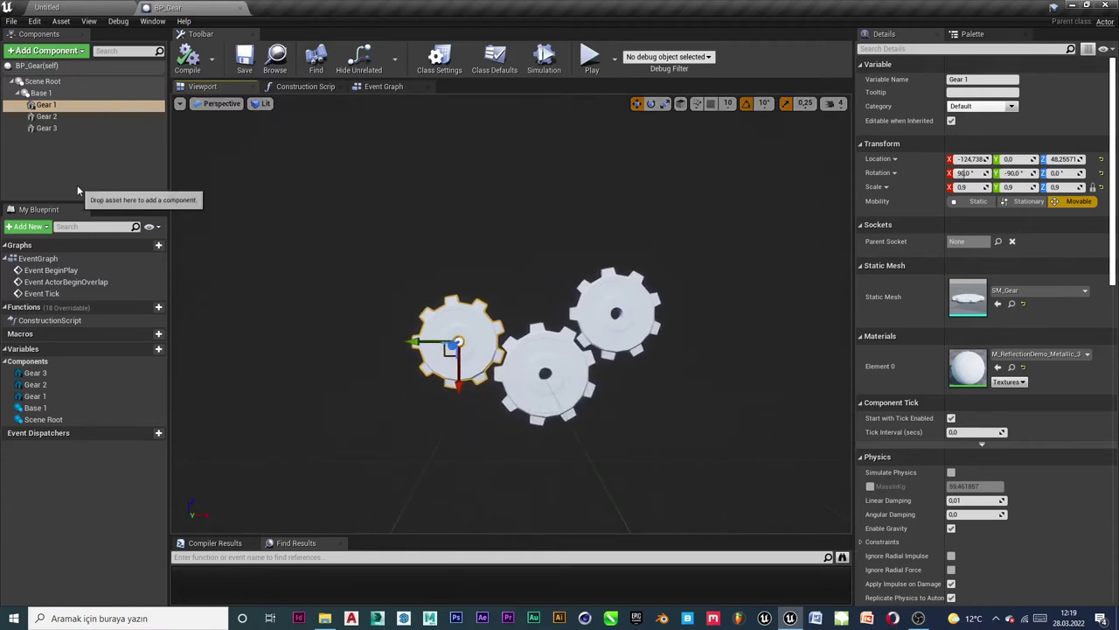
pyautogui.click(77, 185)
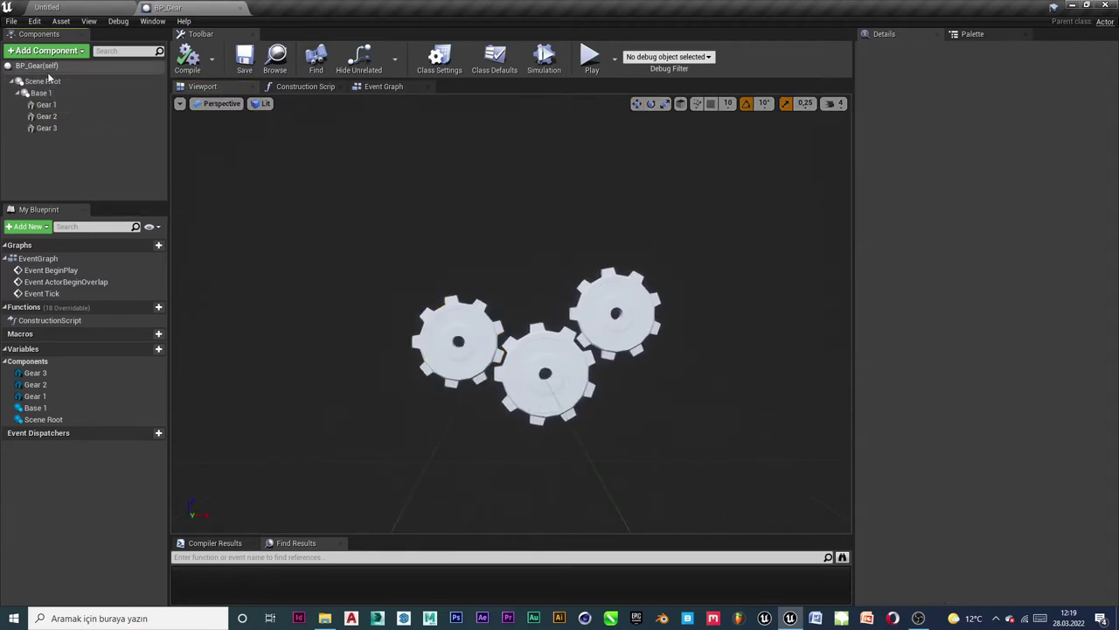
# Add a Scene component under Scene Root and name it Base 2.
pyautogui.click(43, 82)
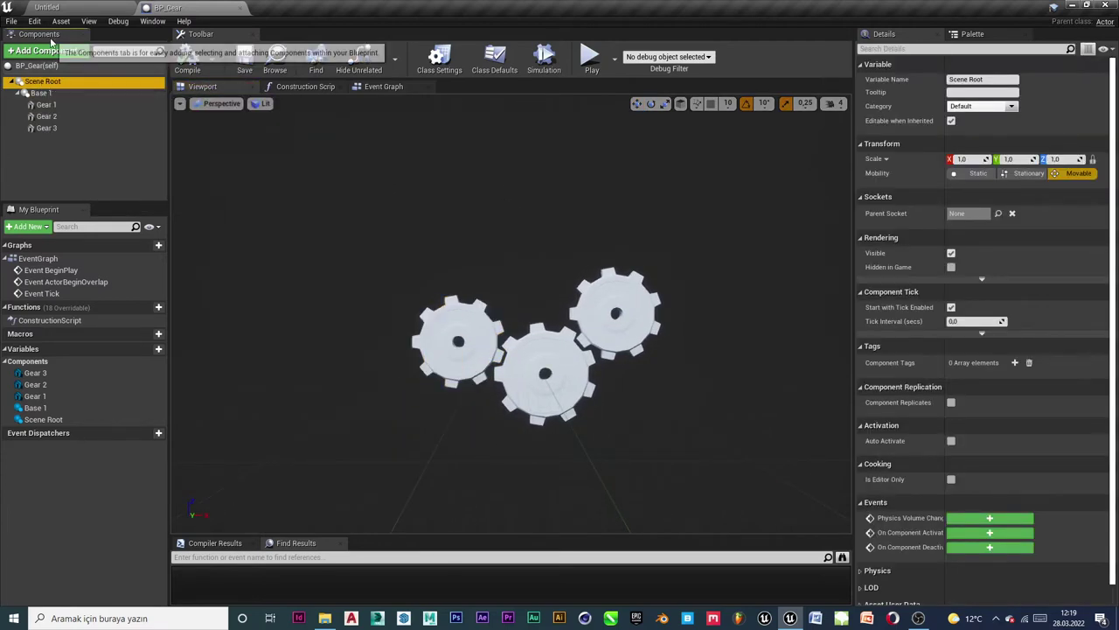
pyautogui.click(58, 50)
pyautogui.write('scene')
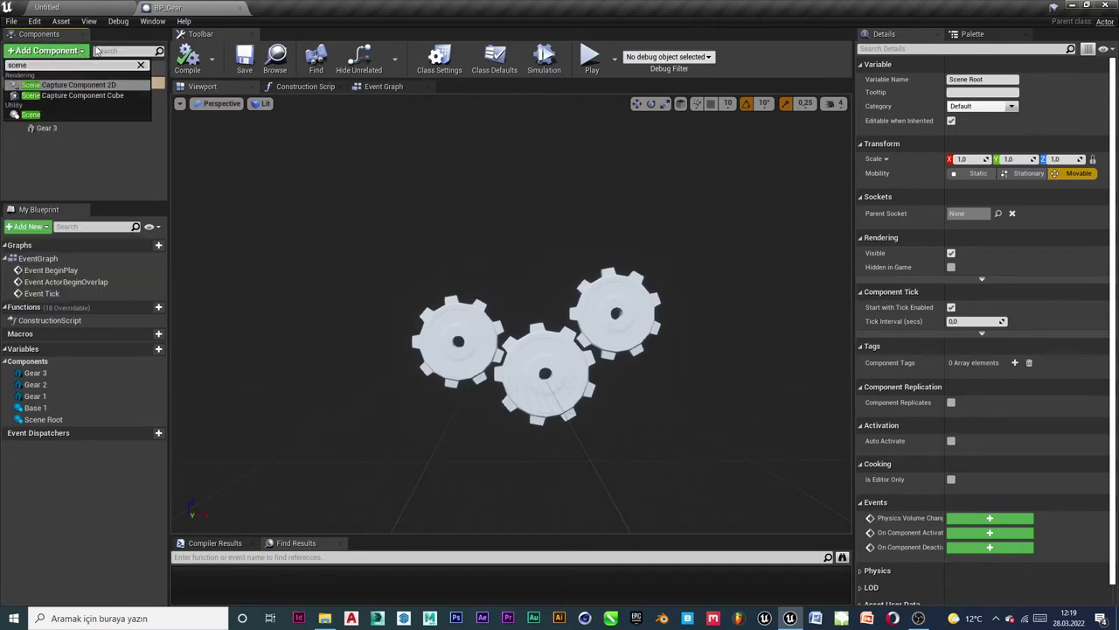
pyautogui.press('Down')
pyautogui.press('Down')
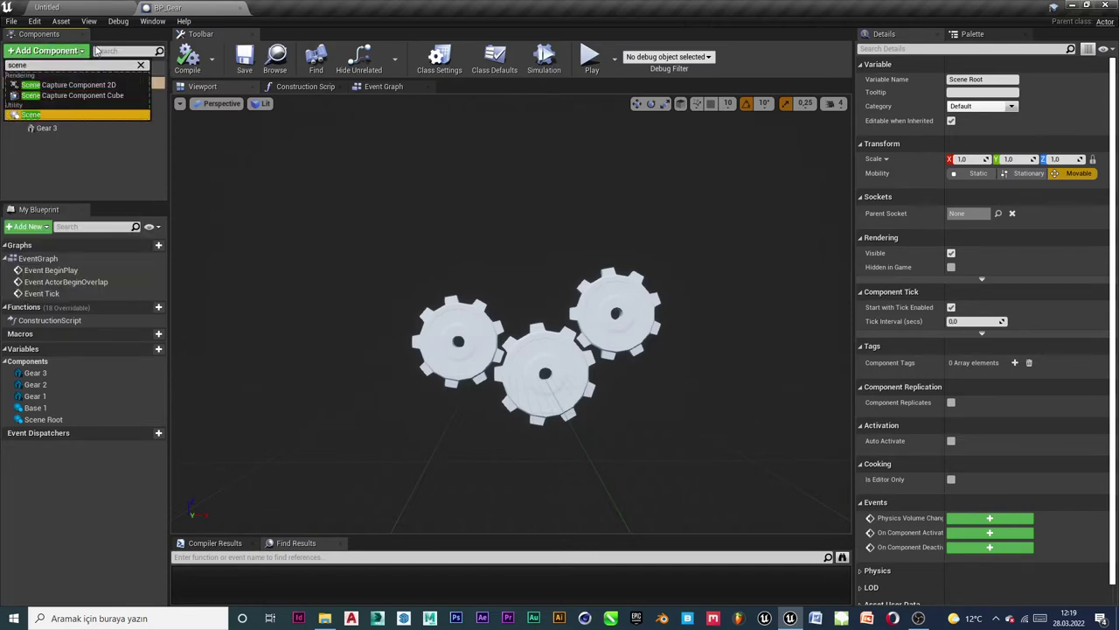
pyautogui.press('Return')
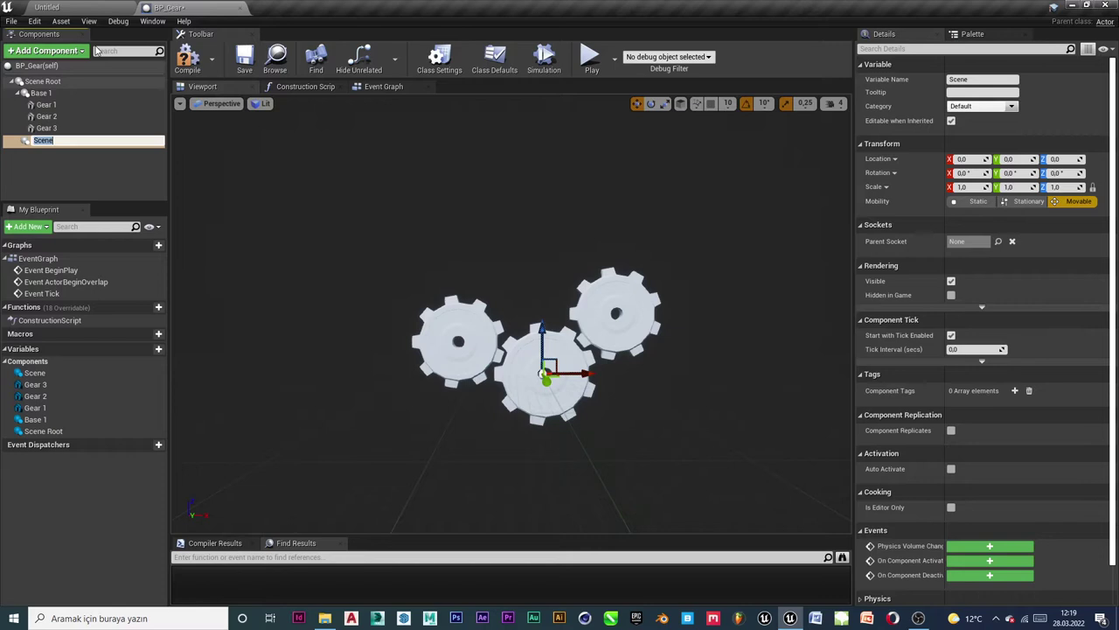
pyautogui.press('capslock')
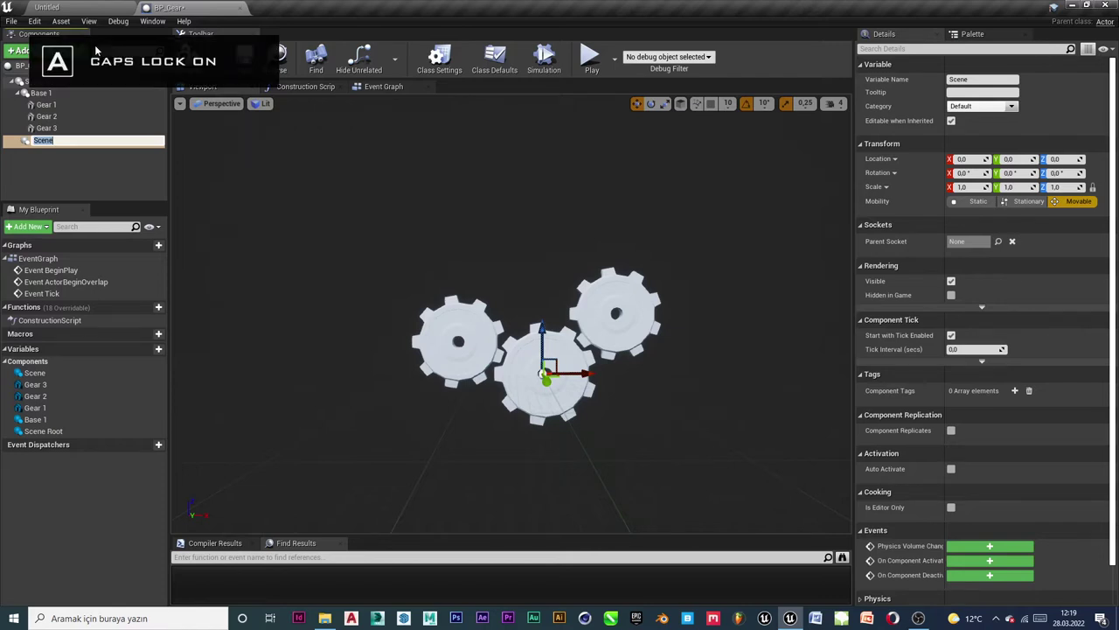
pyautogui.write('B')
pyautogui.press('capslock')
pyautogui.write('ase')
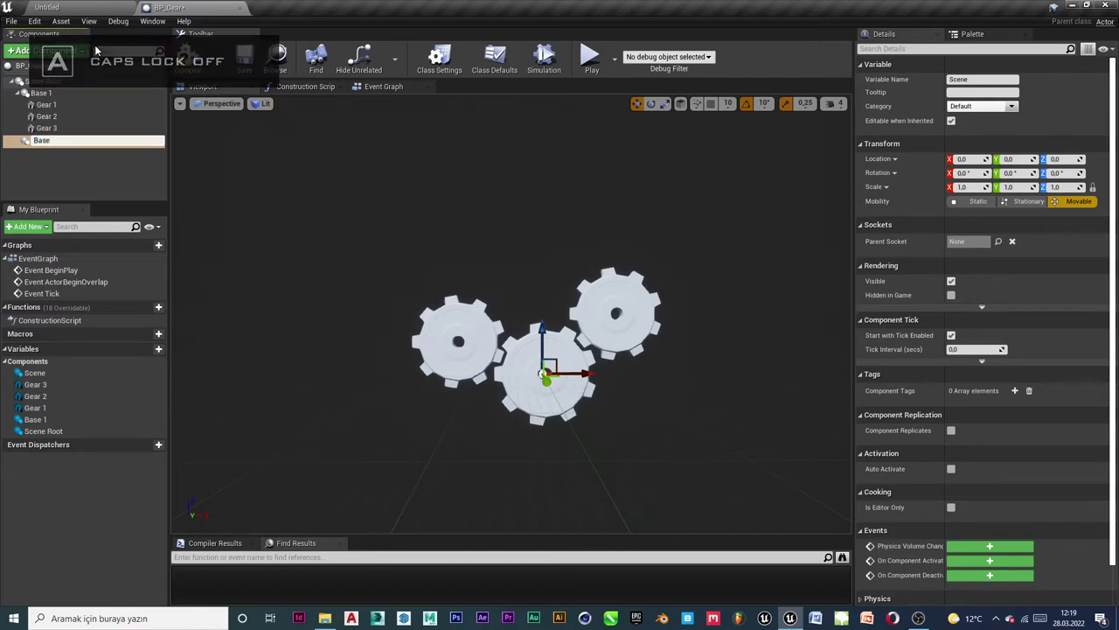
pyautogui.write(' 2')
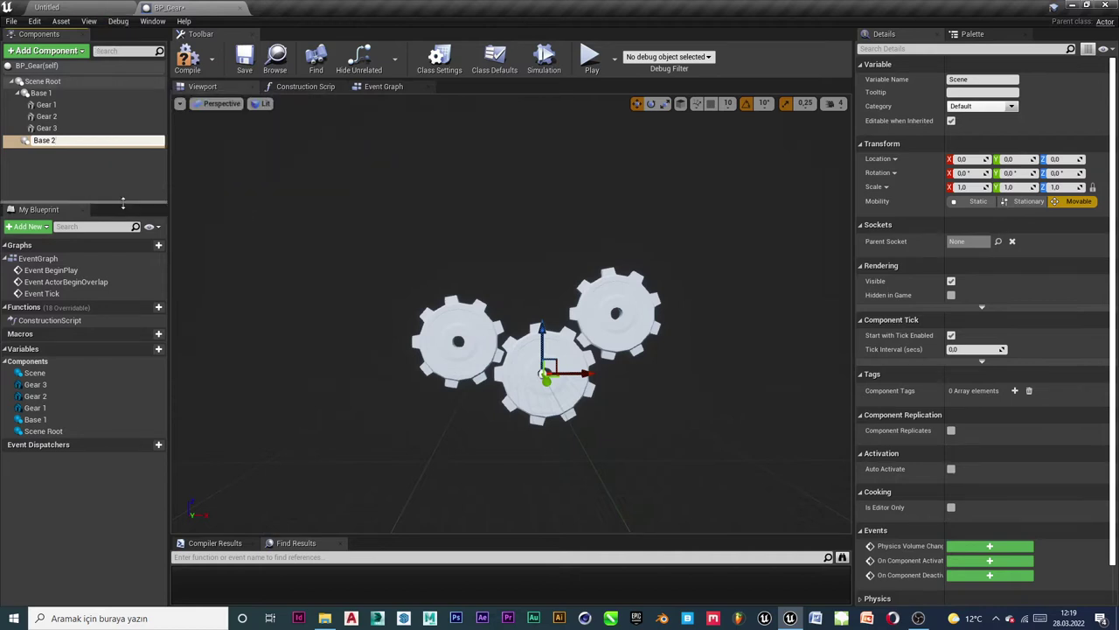
pyautogui.click(78, 183)
pyautogui.click(68, 136)
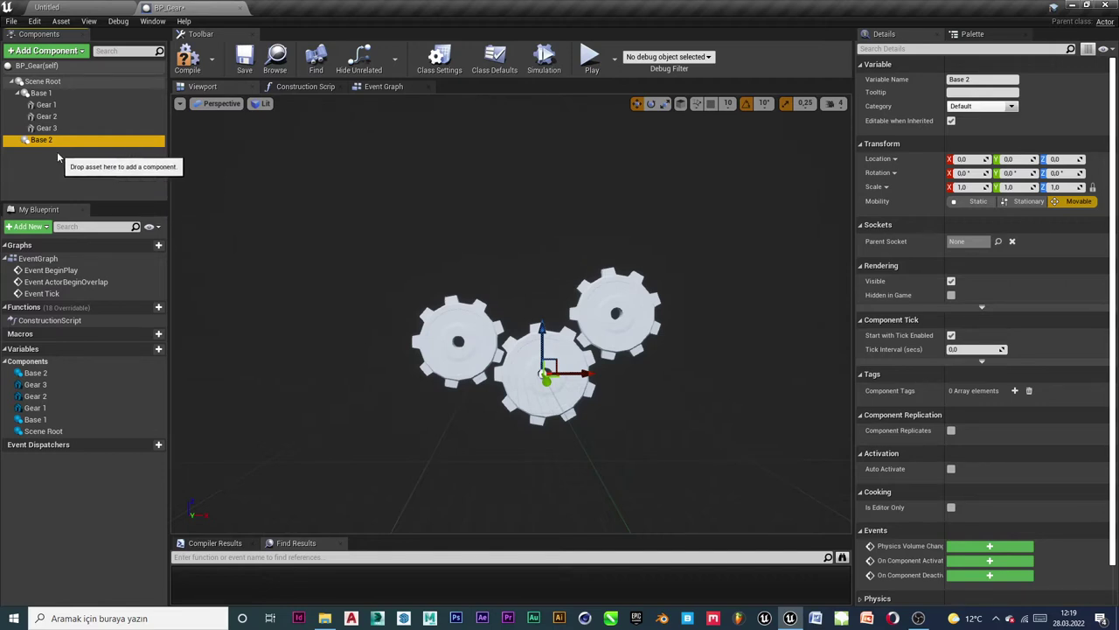
# Add a Static Mesh component under Base 2 named Button Base.
pyautogui.click(58, 50)
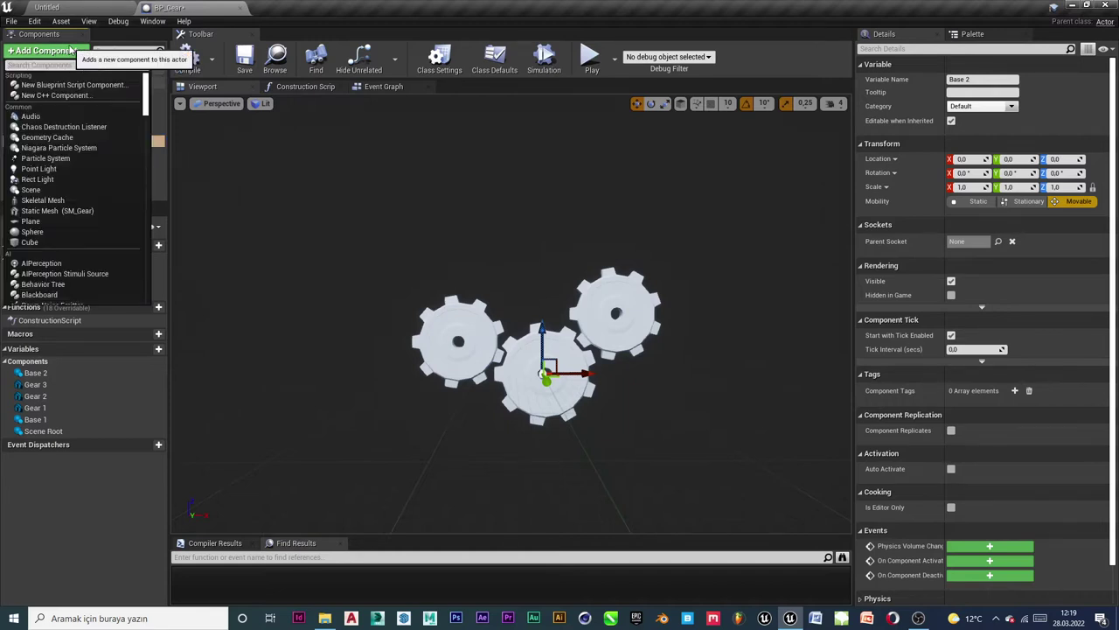
pyautogui.write('static')
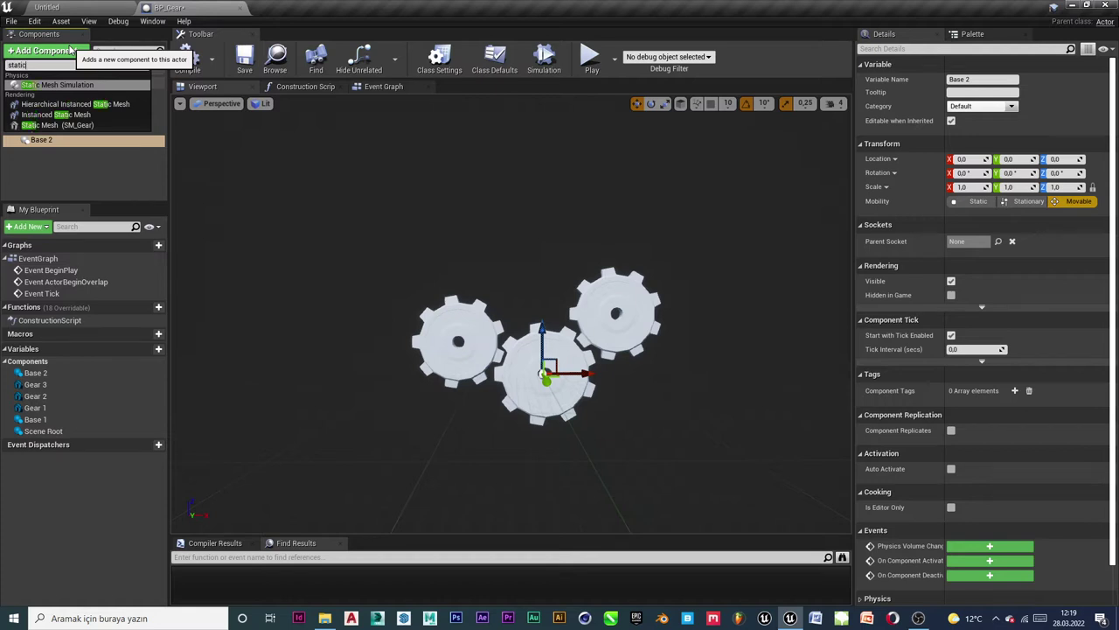
pyautogui.press('Down')
pyautogui.press('Down')
pyautogui.press('Down')
pyautogui.press('Down')
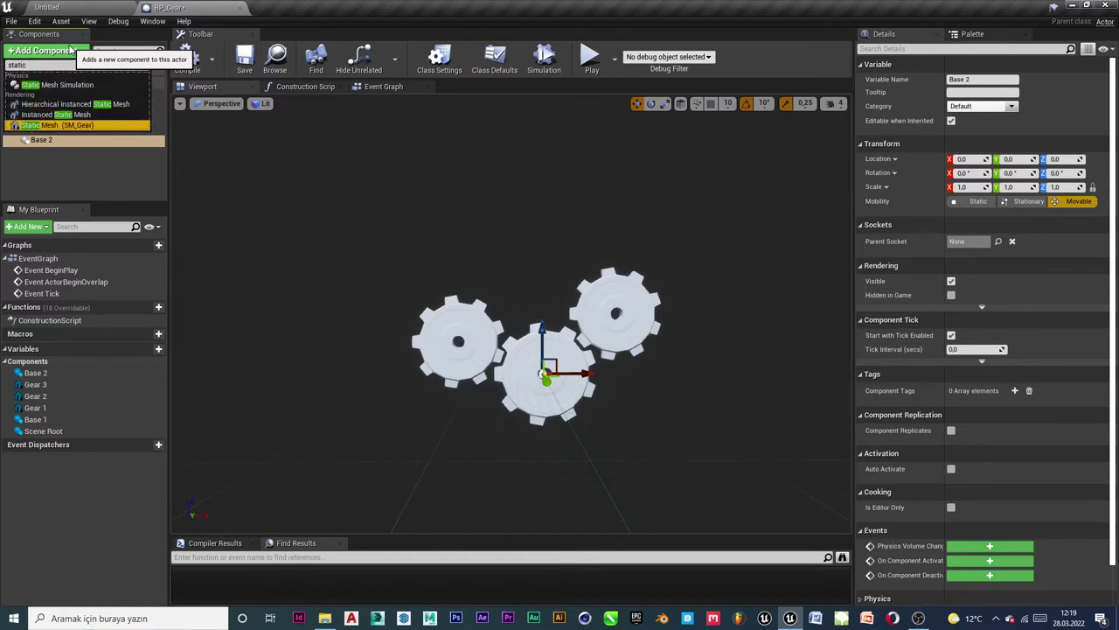
pyautogui.press('Return')
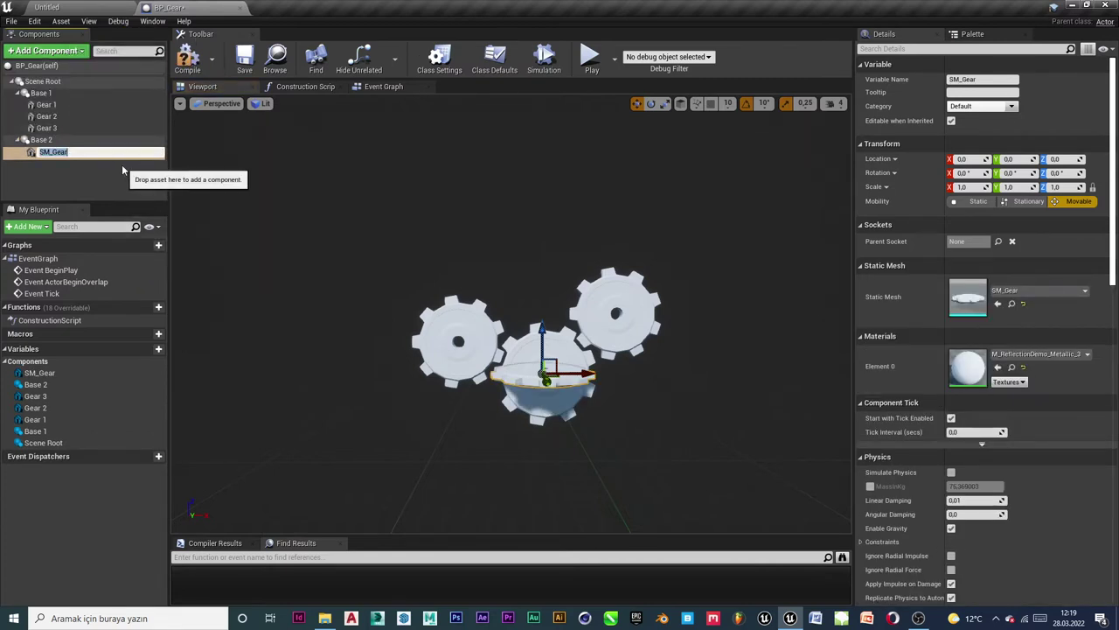
pyautogui.press('capslock')
pyautogui.write('B')
pyautogui.press('capslock')
pyautogui.write('utt')
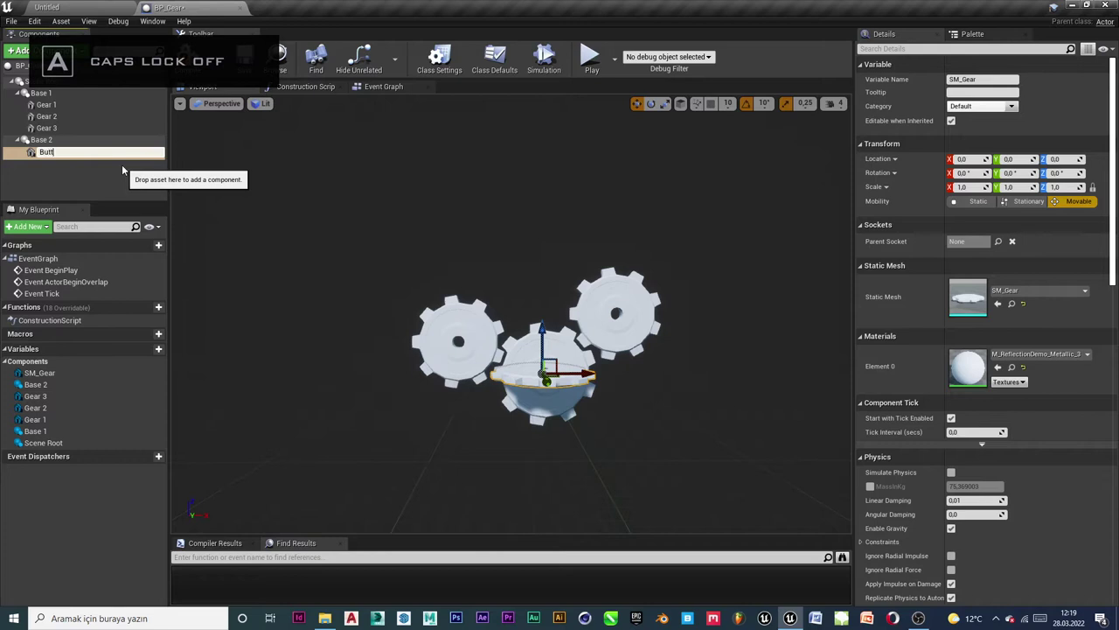
pyautogui.write('on')
pyautogui.press('capslock')
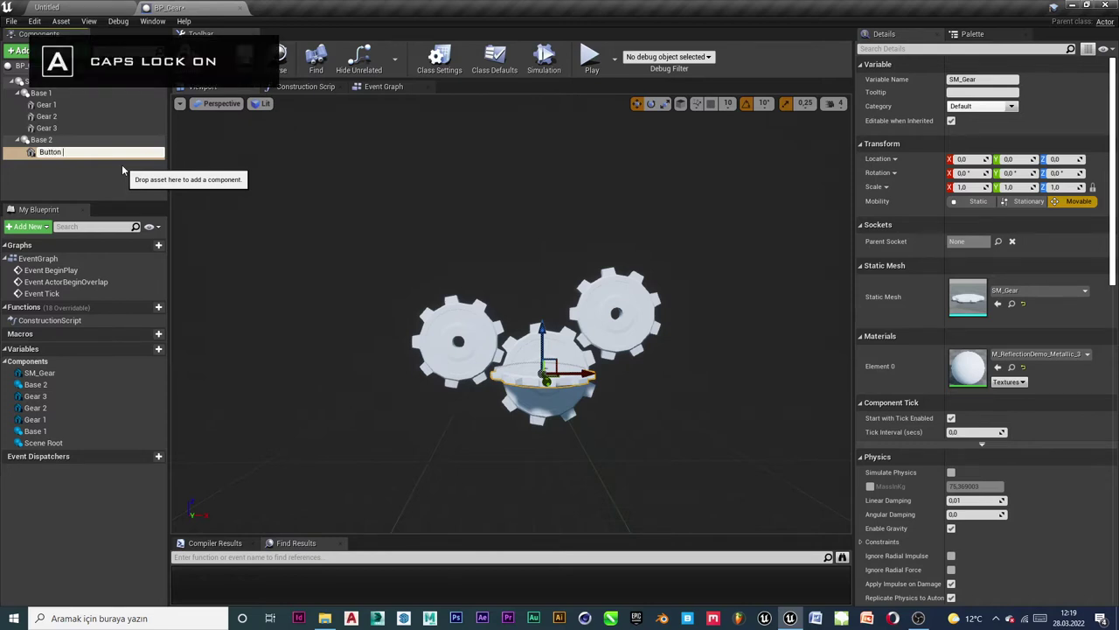
pyautogui.press('capslock')
pyautogui.write('Bas')
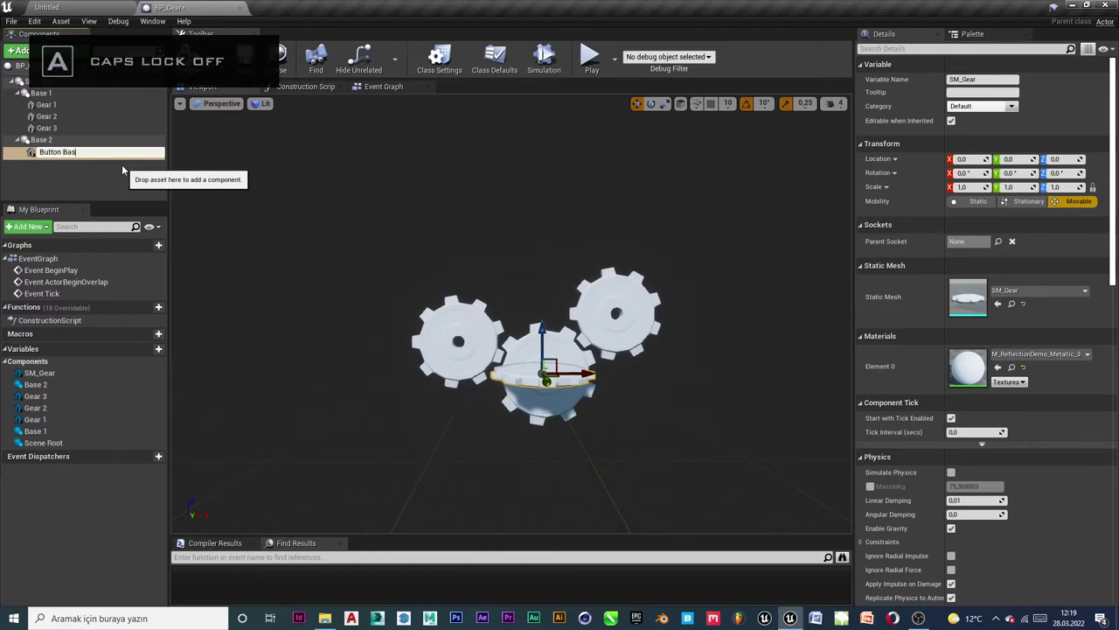
pyautogui.write('e')
pyautogui.click(123, 175)
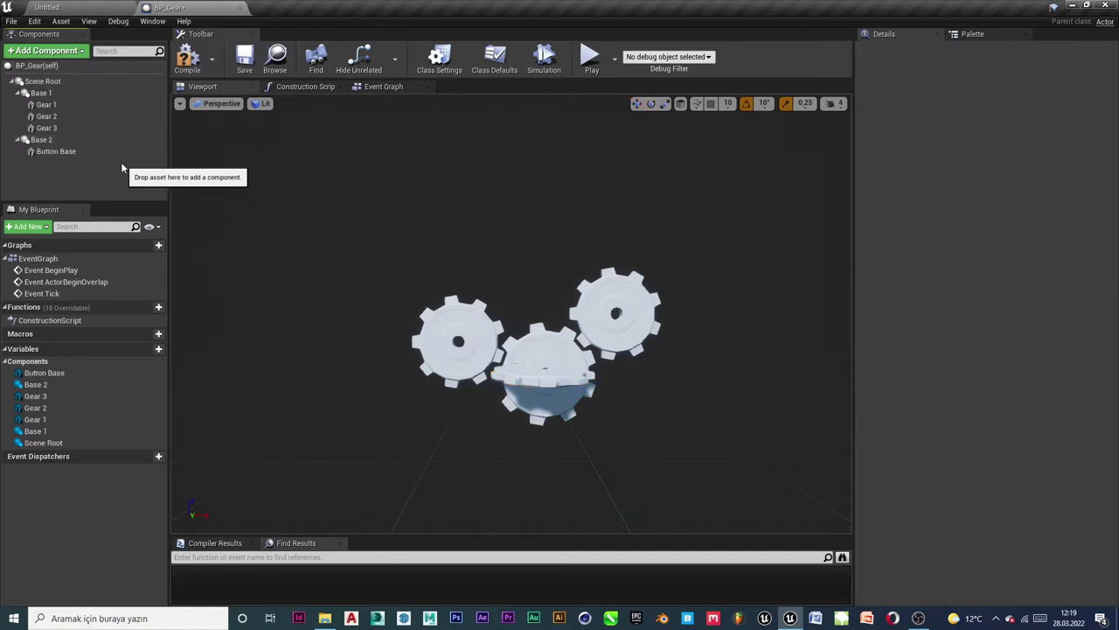
pyautogui.click(65, 155)
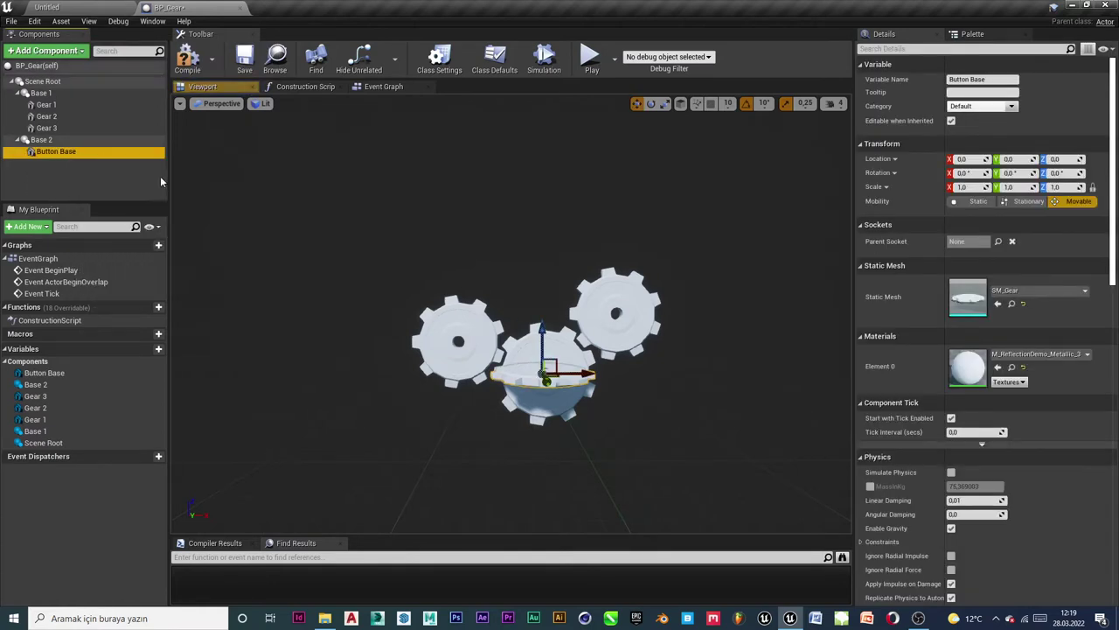
# Assign the SM_Button_Base mesh to Button Base.
pyautogui.click(1084, 291)
pyautogui.write('utt')
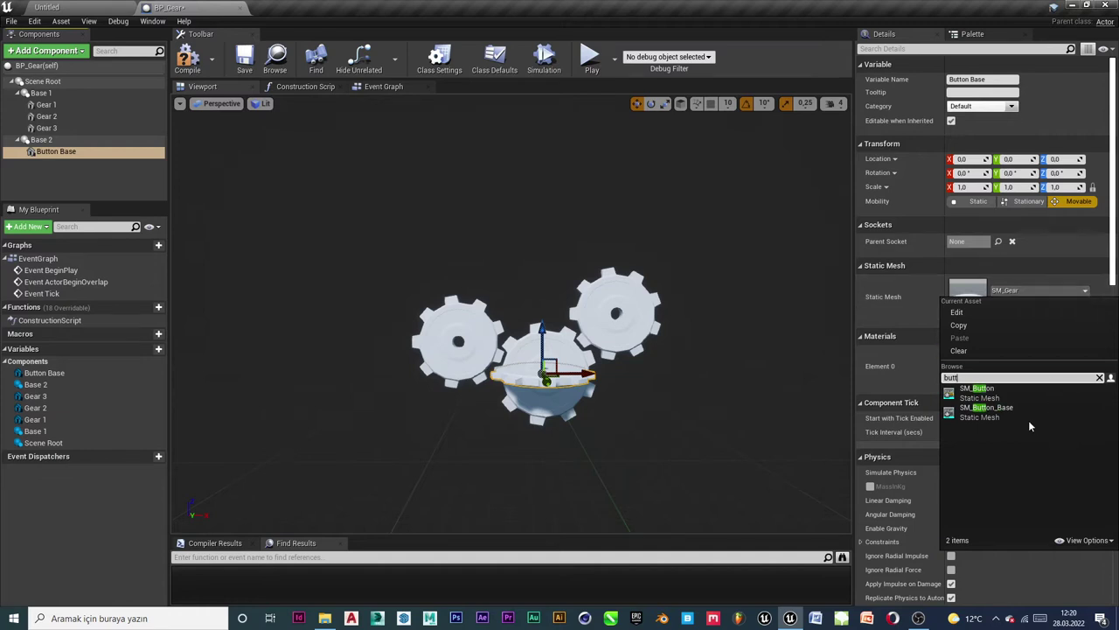
pyautogui.click(1028, 420)
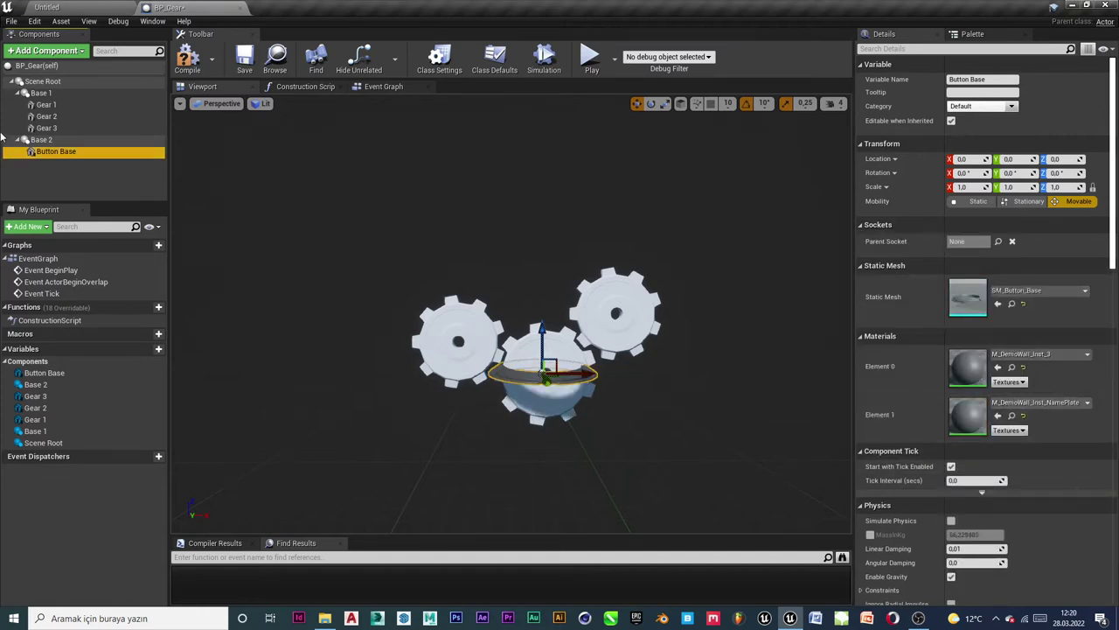
pyautogui.click(80, 179)
pyautogui.click(68, 156)
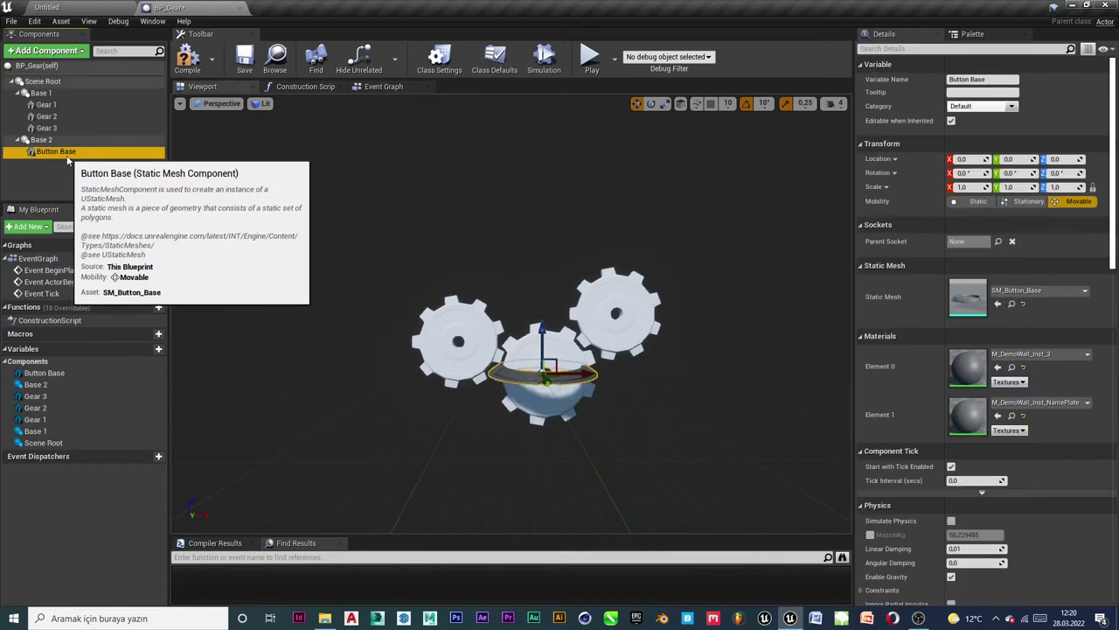
# Add a Static Mesh component under Button Base and name it Button.
pyautogui.click(44, 54)
pyautogui.write('sta')
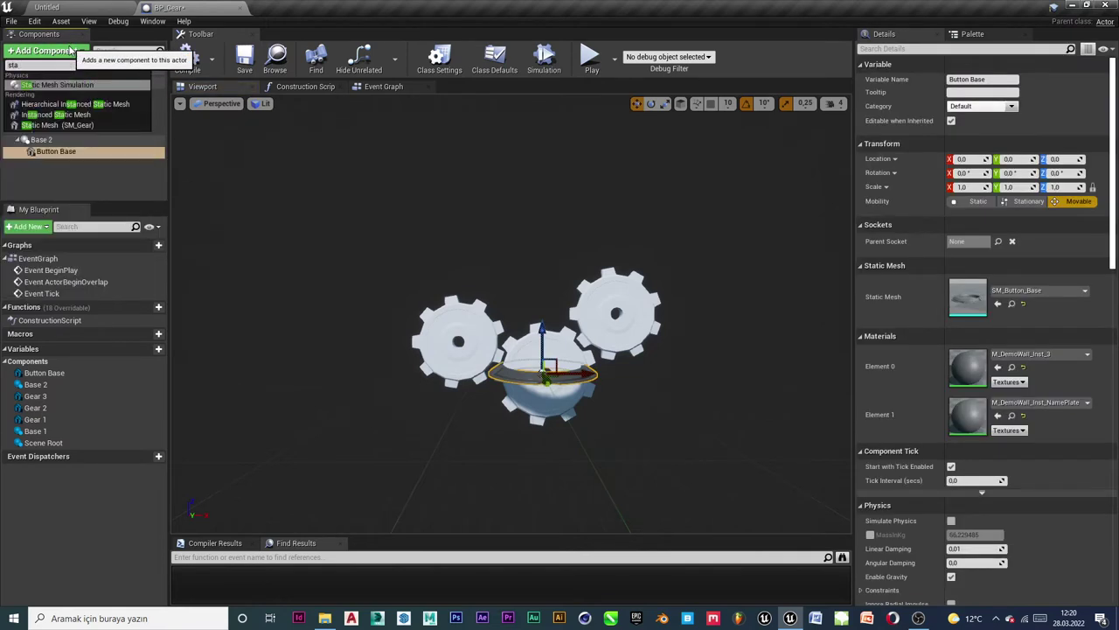
pyautogui.press('Down')
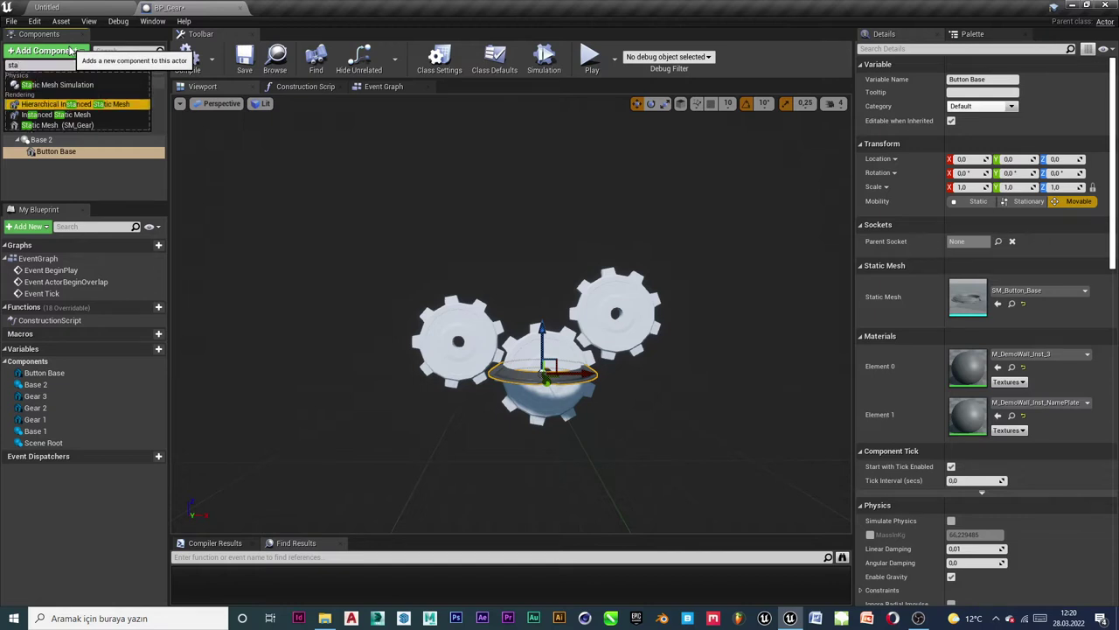
pyautogui.press('Down')
pyautogui.press('Down')
pyautogui.press('Return')
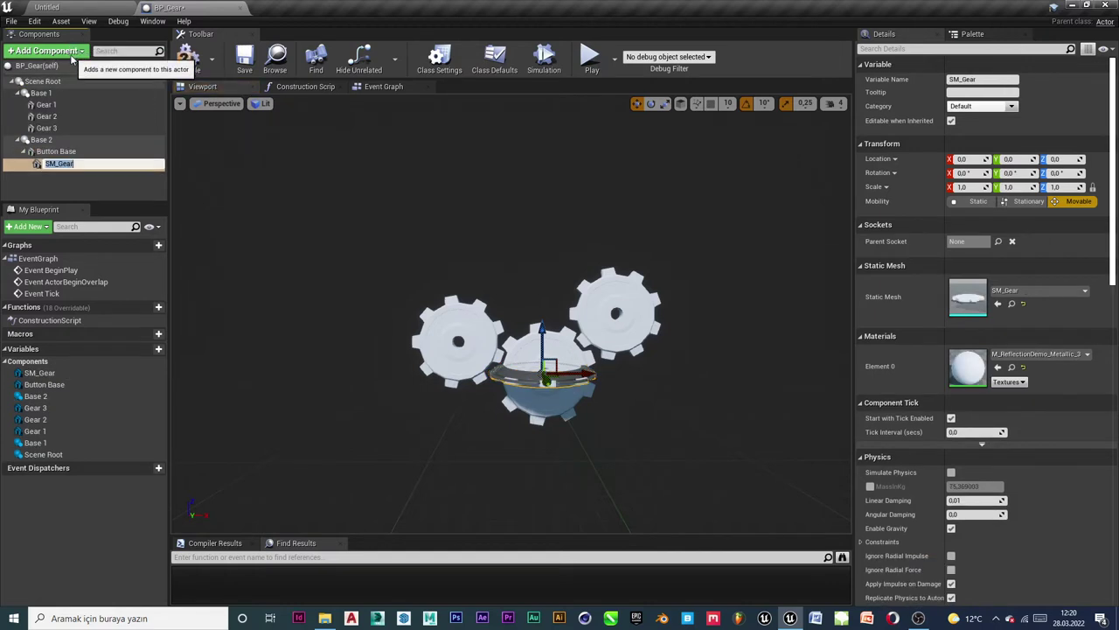
pyautogui.press('capslock')
pyautogui.write('B')
pyautogui.press('capslock')
pyautogui.write('utt')
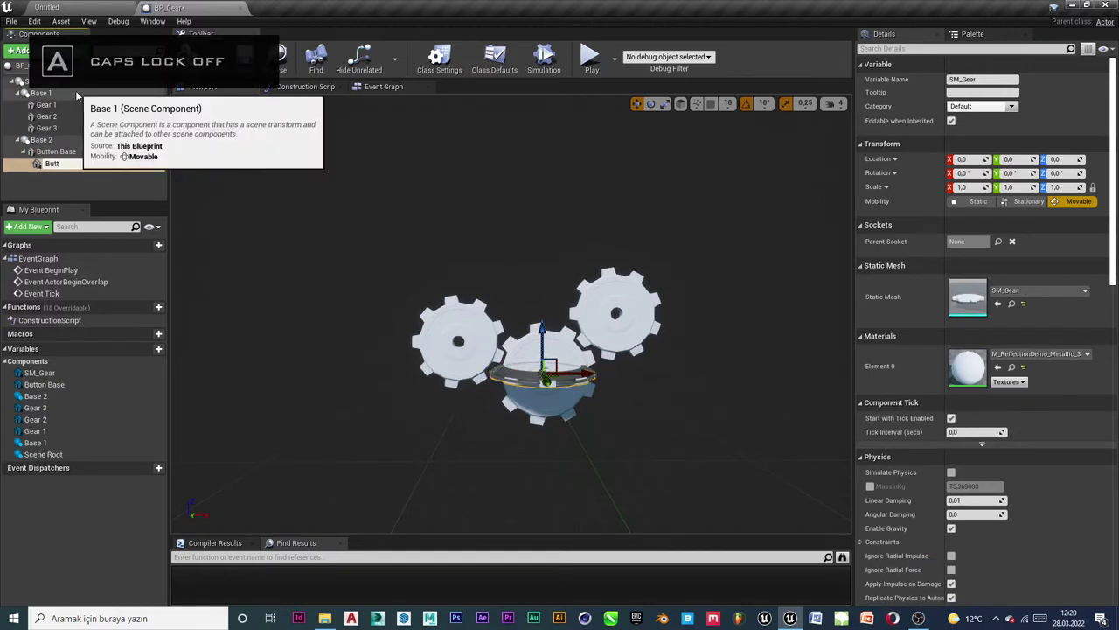
pyautogui.write('on')
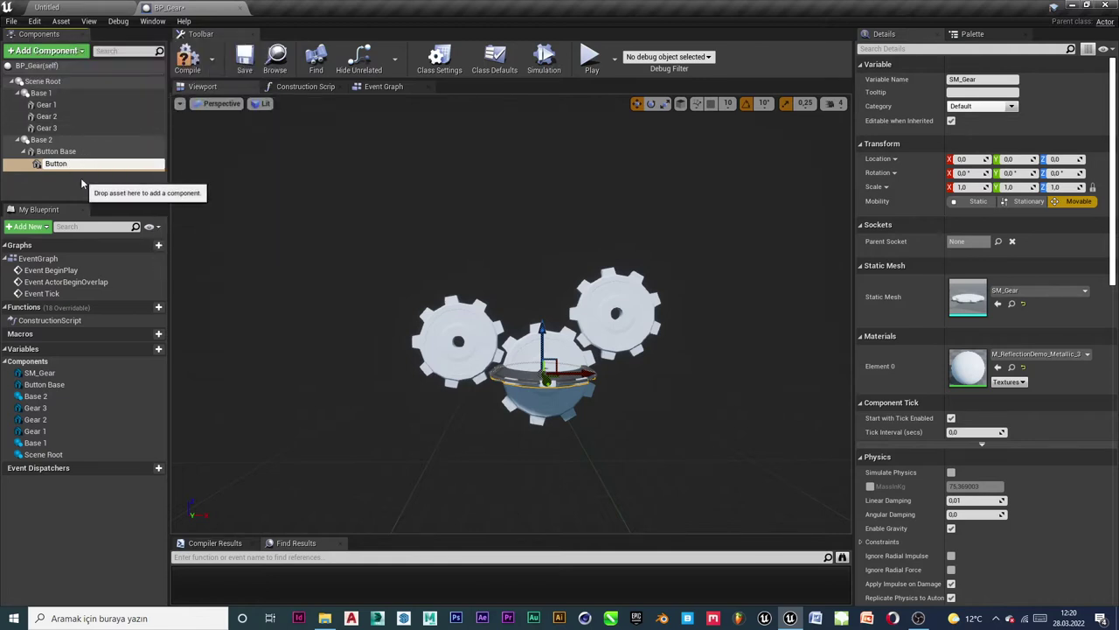
pyautogui.click(80, 178)
# Choose SM_Button as the Button component's static mesh.
pyautogui.click(71, 163)
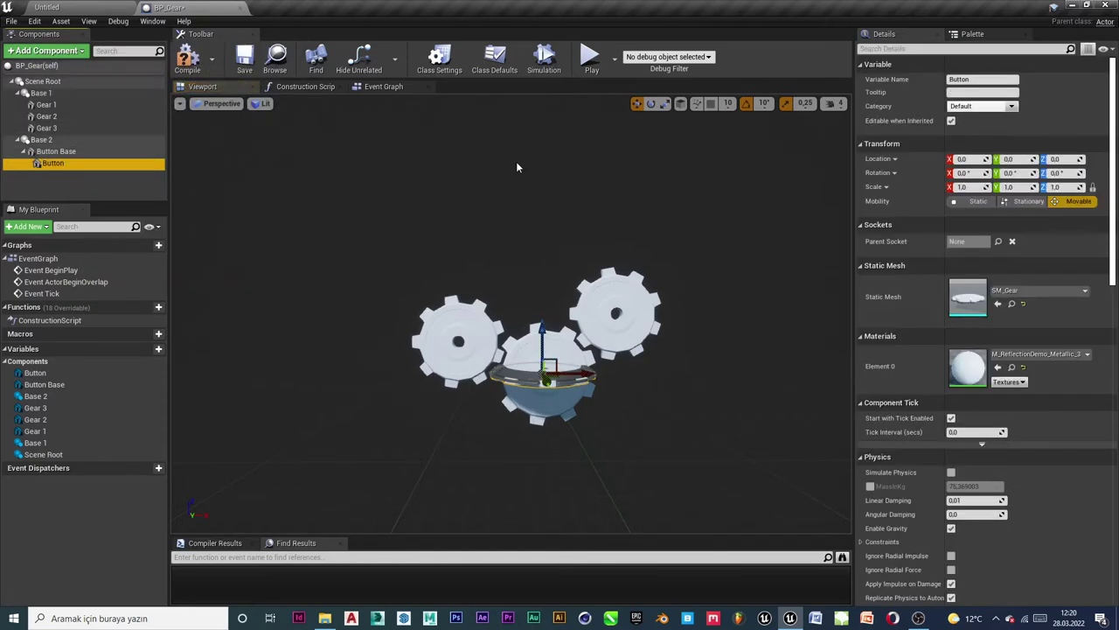
pyautogui.click(1068, 291)
pyautogui.write('butt')
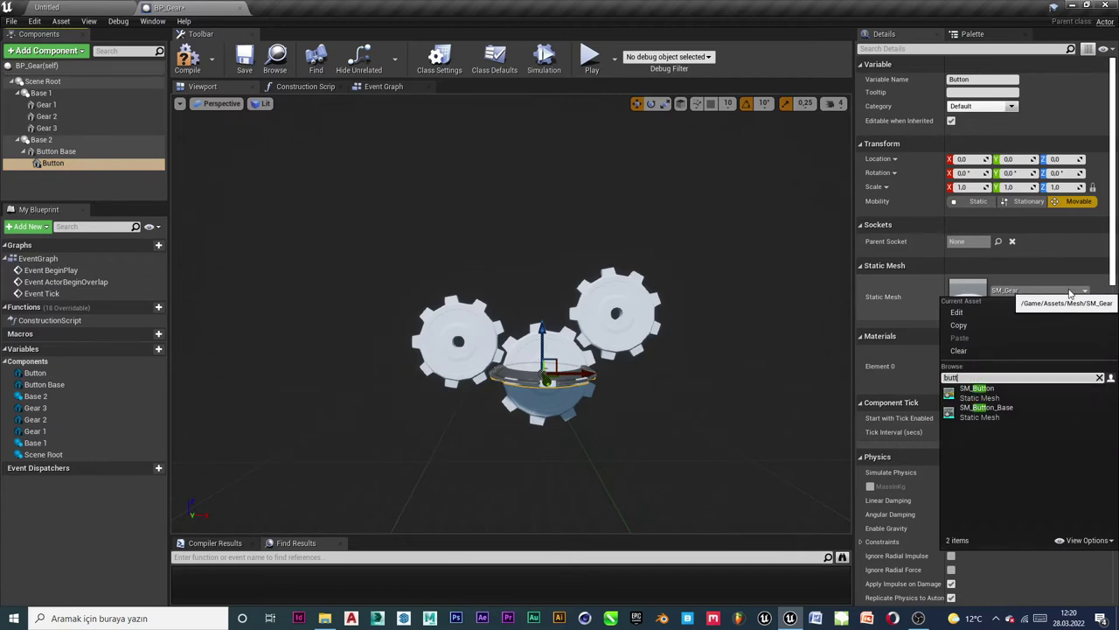
pyautogui.press('Down')
# Confirm the SM_Button mesh, then move Button Base with its button aside from the gears.
pyautogui.press('Return')
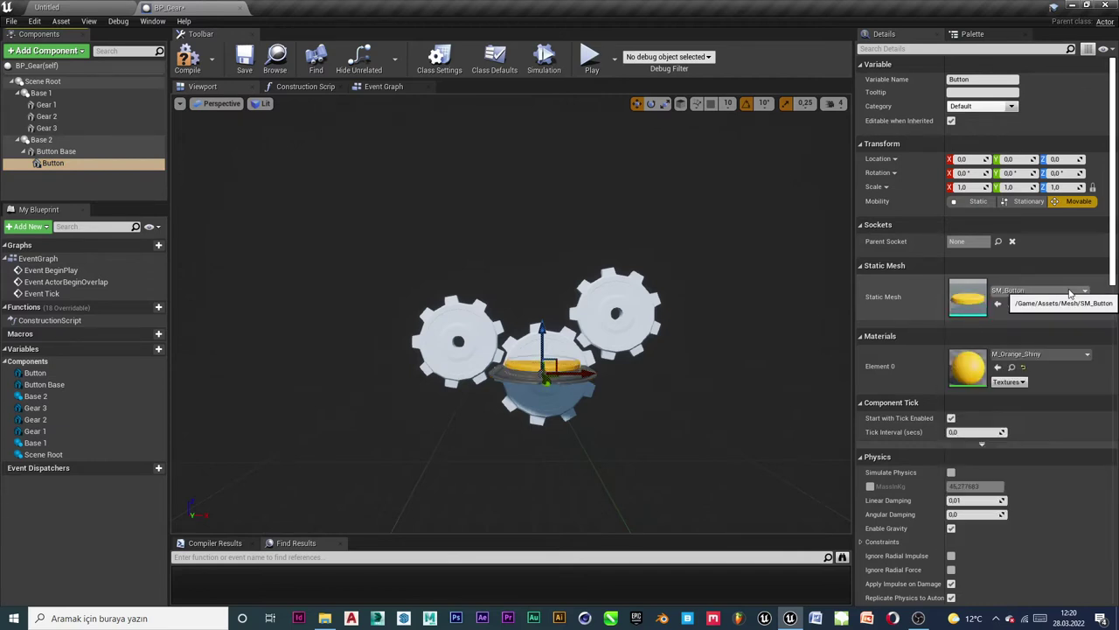
pyautogui.moveTo(600, 335)
pyautogui.mouseDown()
pyautogui.moveTo(530, 370)
pyautogui.moveTo(631, 354)
pyautogui.moveTo(382, 417)
pyautogui.mouseUp()
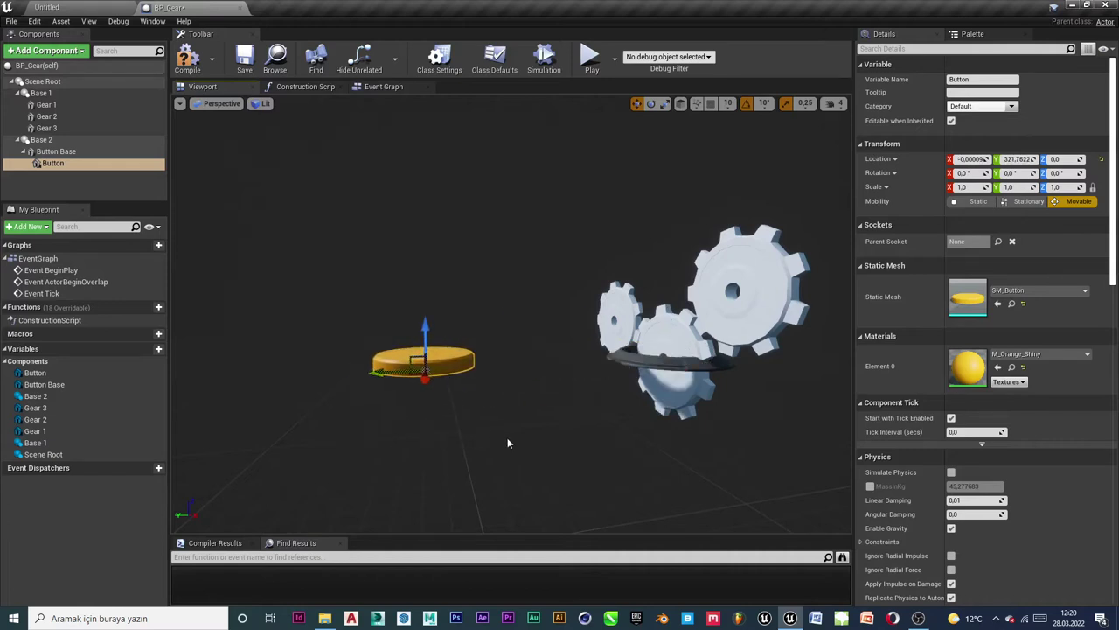
pyautogui.hotkey('ctrl', 'z')
pyautogui.click(628, 370)
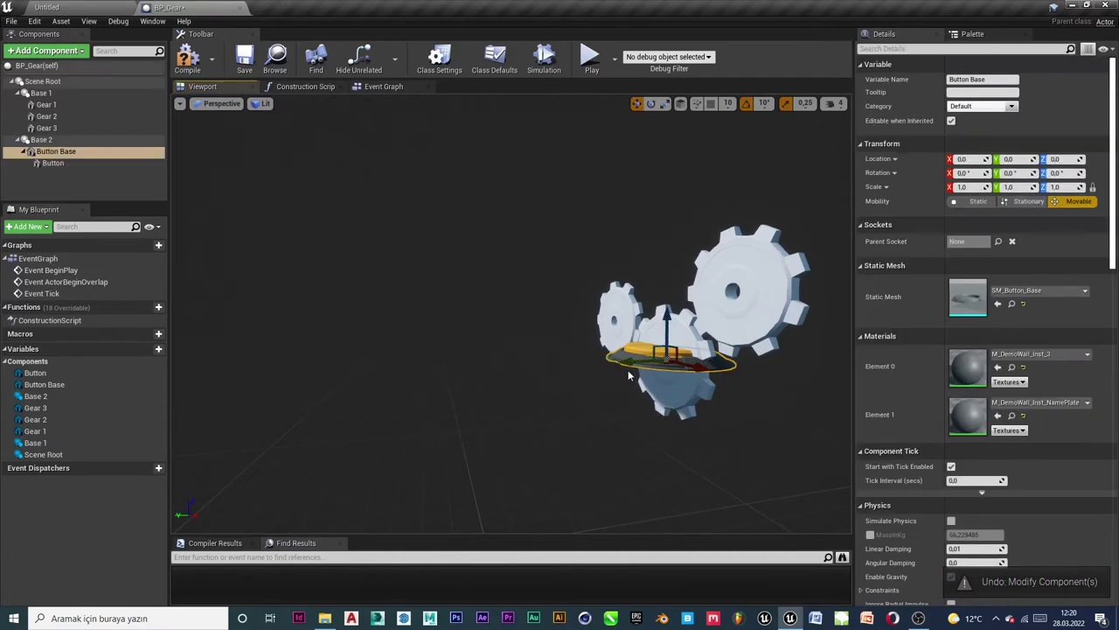
pyautogui.moveTo(637, 361)
pyautogui.mouseDown()
pyautogui.moveTo(422, 372)
pyautogui.moveTo(533, 364)
pyautogui.mouseUp()
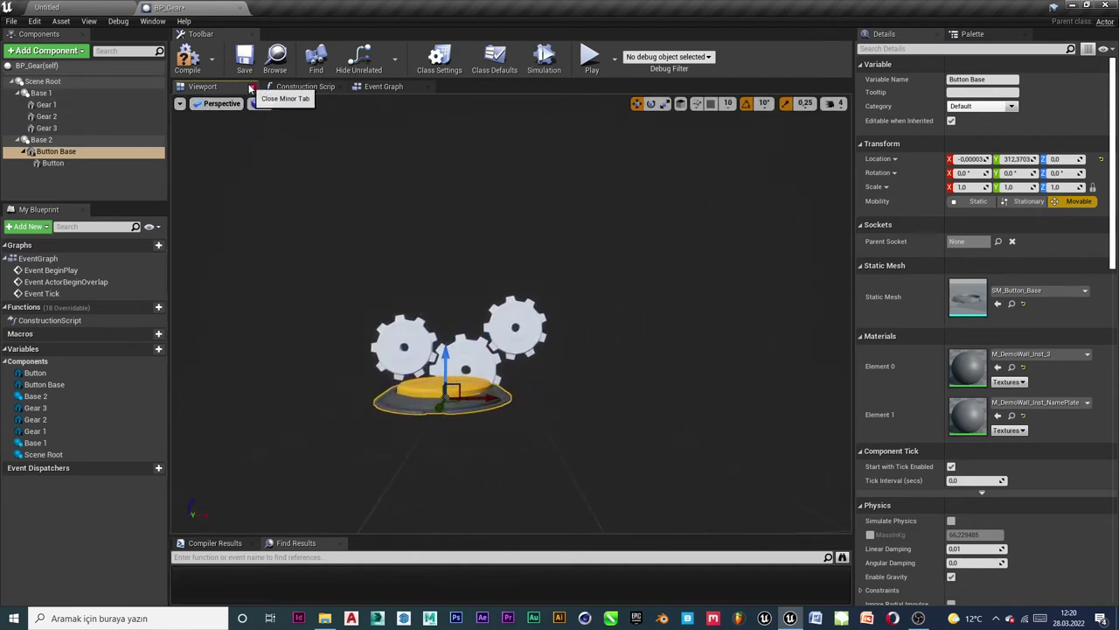
# In the Right view, lower Button Base about 138 units below the gears.
pyautogui.click(219, 103)
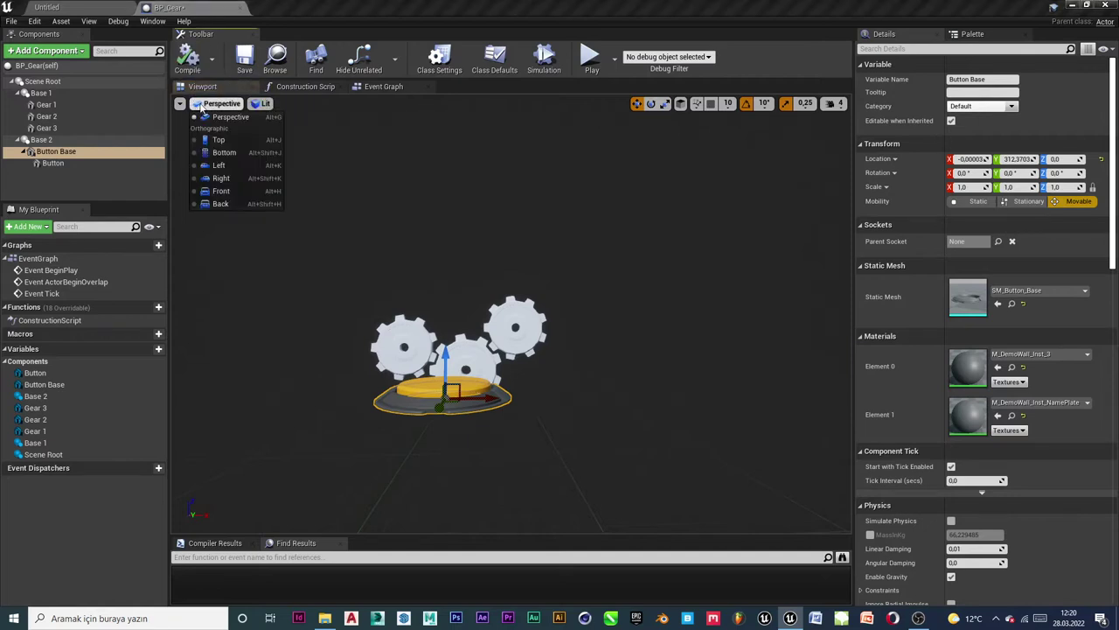
pyautogui.click(232, 182)
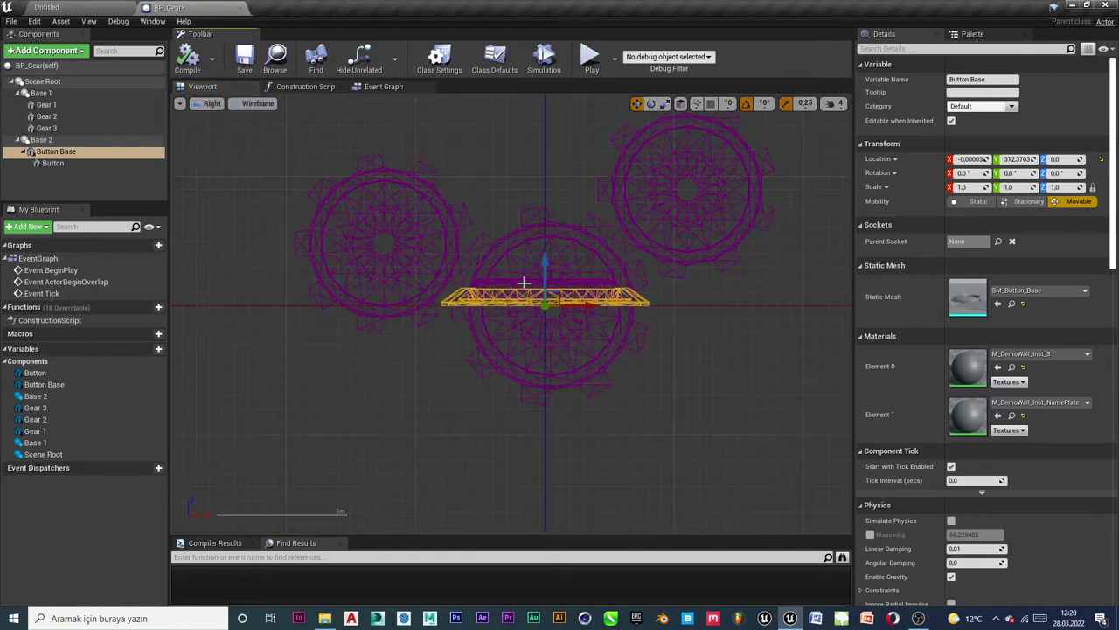
pyautogui.moveTo(590, 289); pyautogui.dragTo(574, 265, button='right')
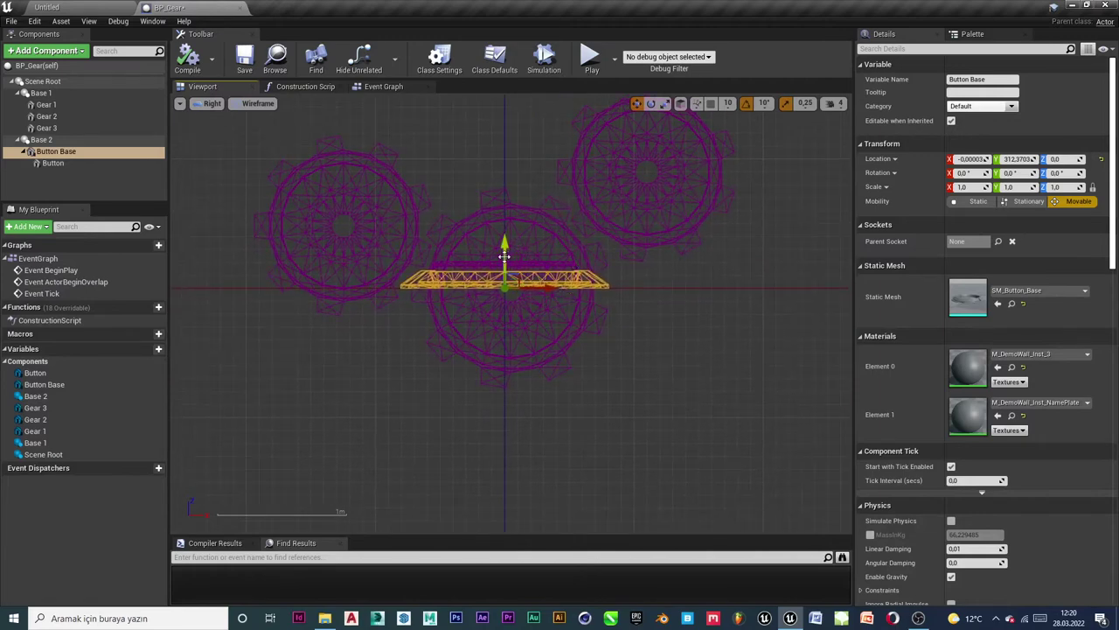
pyautogui.moveTo(505, 256); pyautogui.dragTo(493, 435)
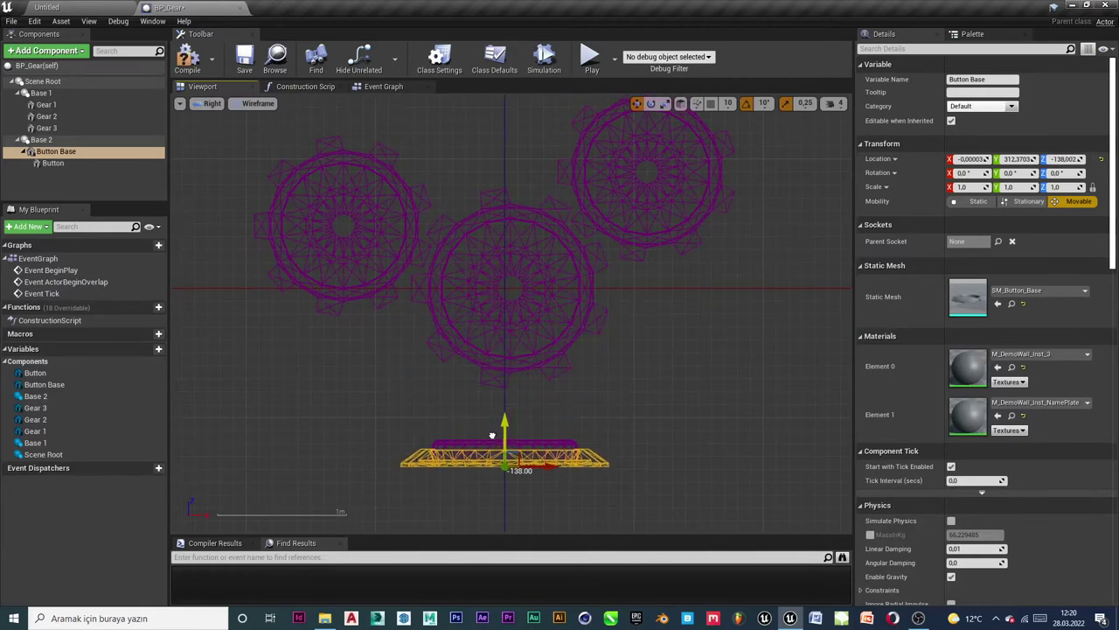
pyautogui.moveTo(516, 309); pyautogui.dragTo(531, 307, button='right')
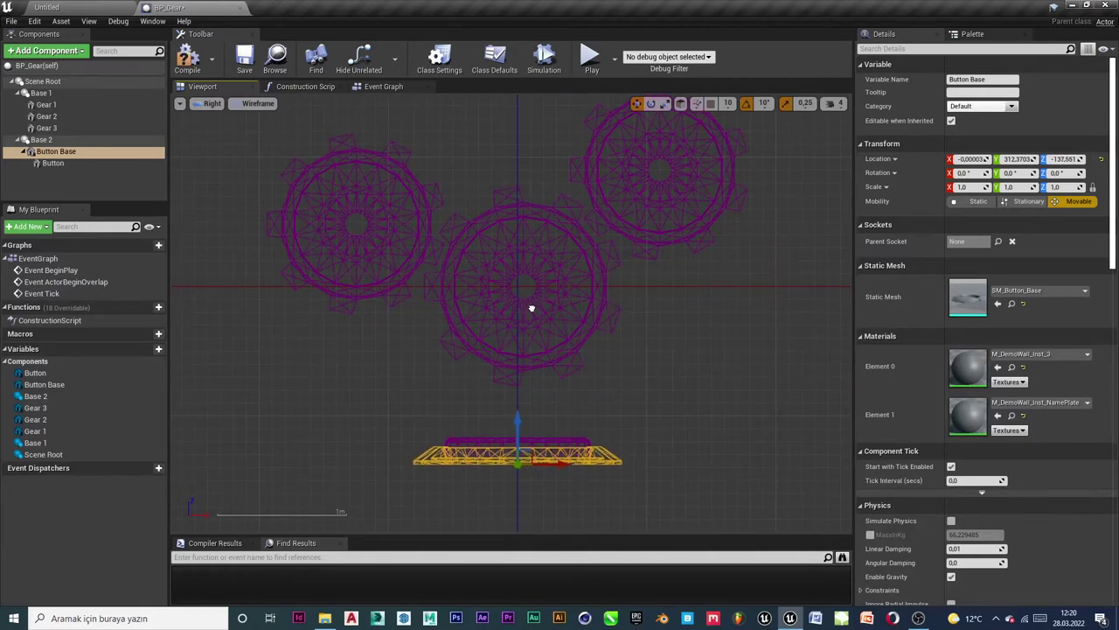
# Return to the perspective view framed on Button Base, then select Scene Root.
pyautogui.click(61, 151)
pyautogui.click(209, 108)
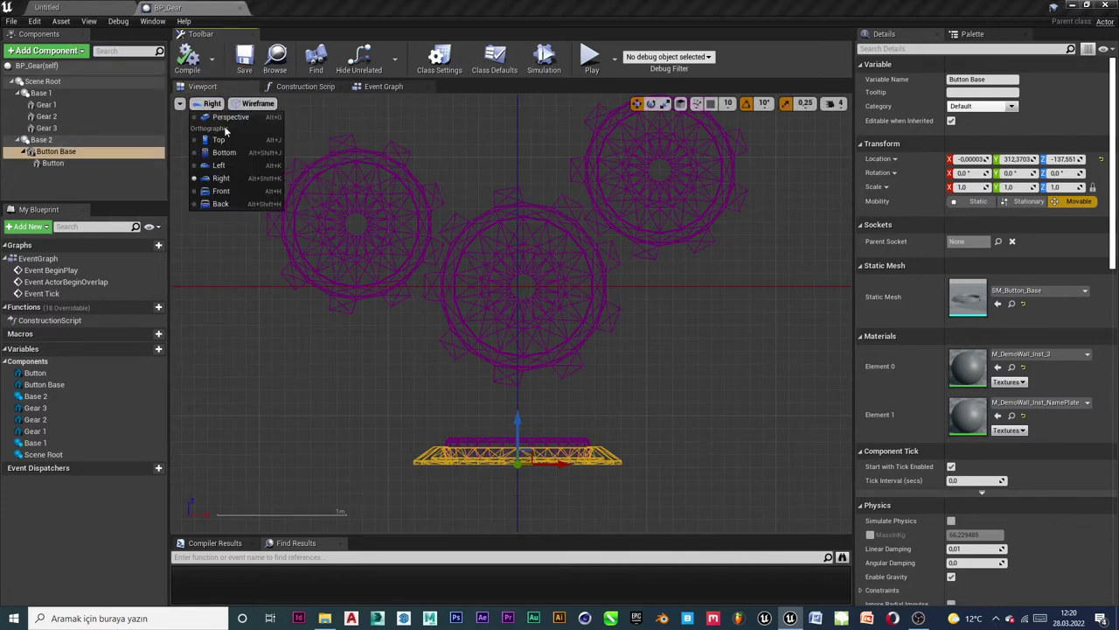
pyautogui.click(223, 118)
pyautogui.press('f')
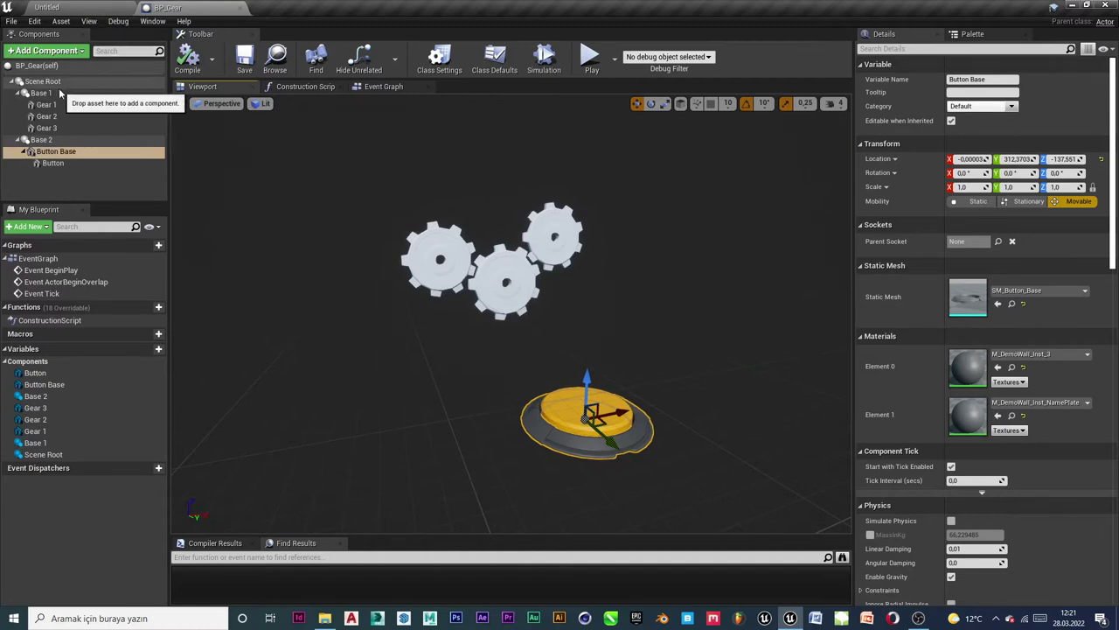
pyautogui.click(87, 82)
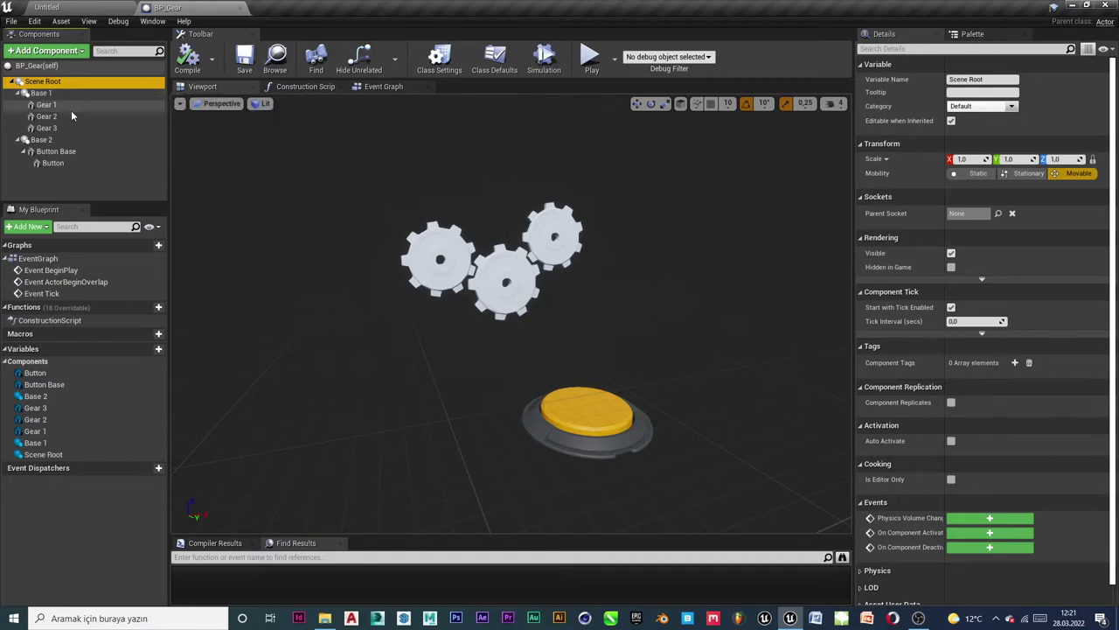
# Add a Box Collision component under Scene Root and rename it Collisionbutton.
pyautogui.click(45, 50)
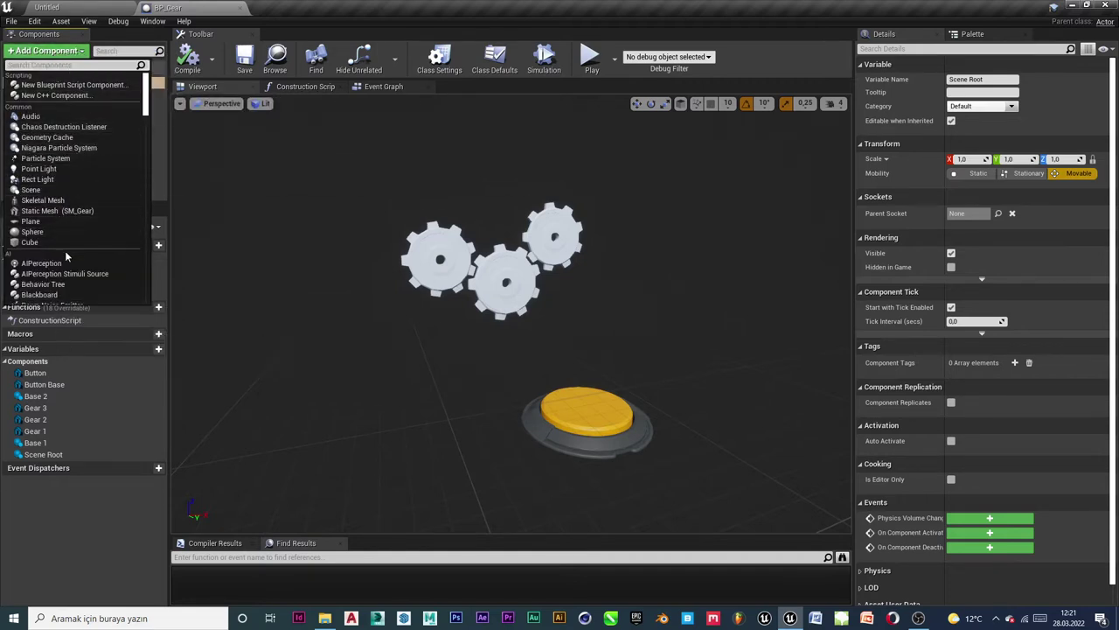
pyautogui.write('coll')
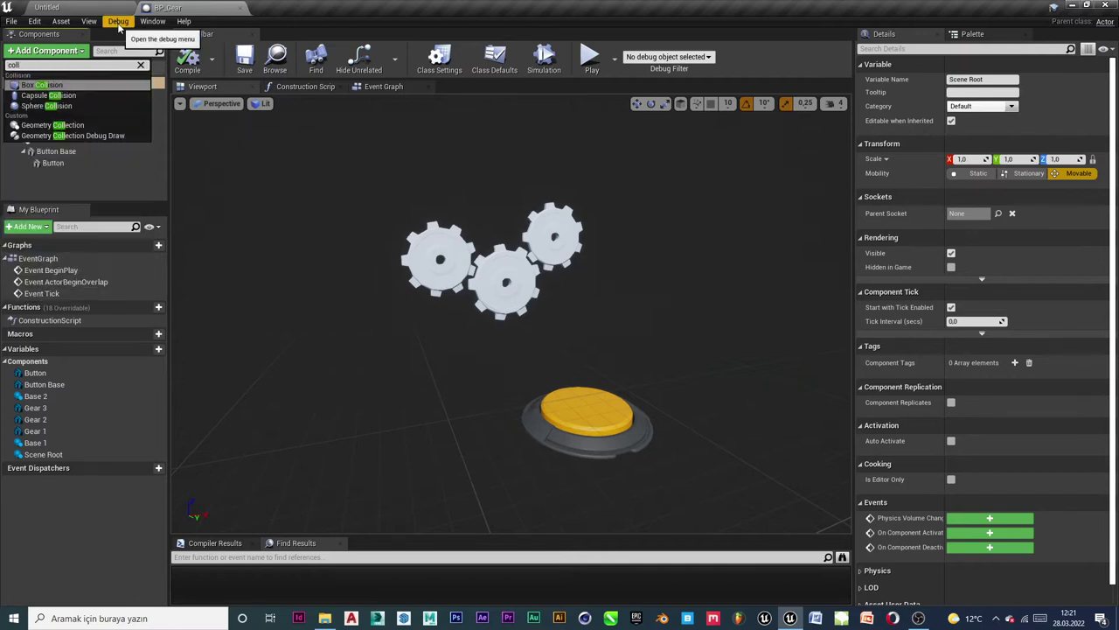
pyautogui.click(63, 89)
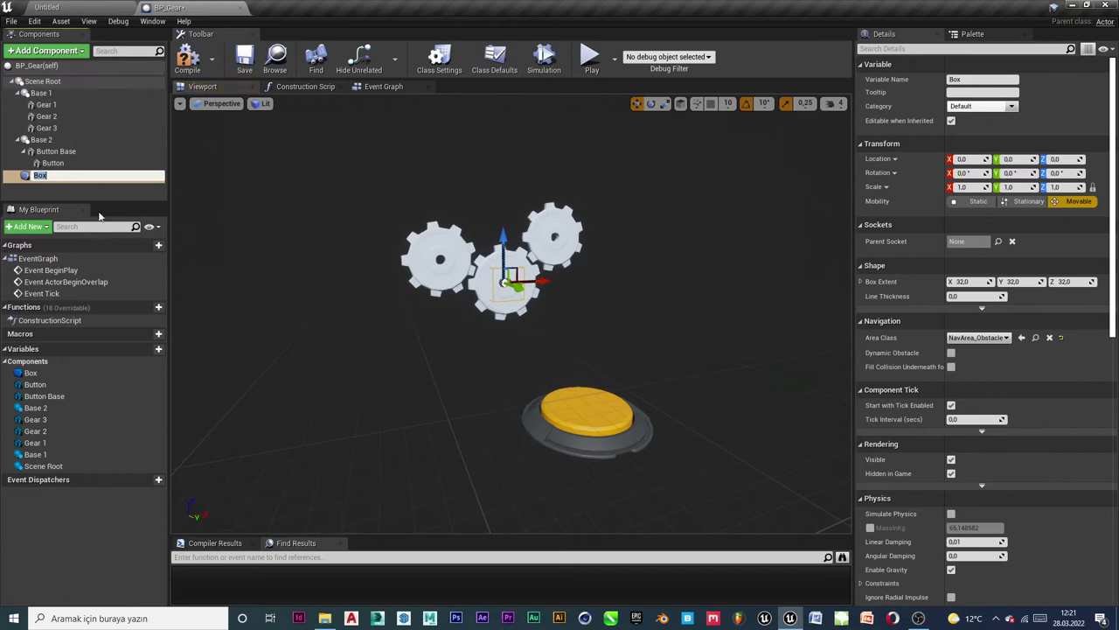
pyautogui.press('capslock')
pyautogui.write('C')
pyautogui.press('capslock')
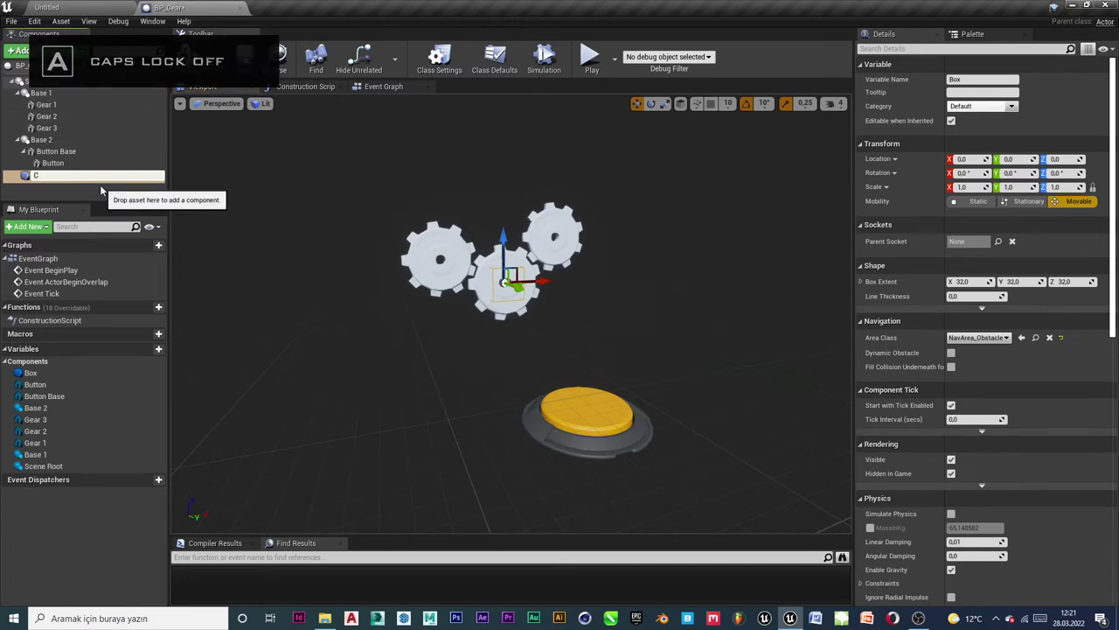
pyautogui.write('oll')
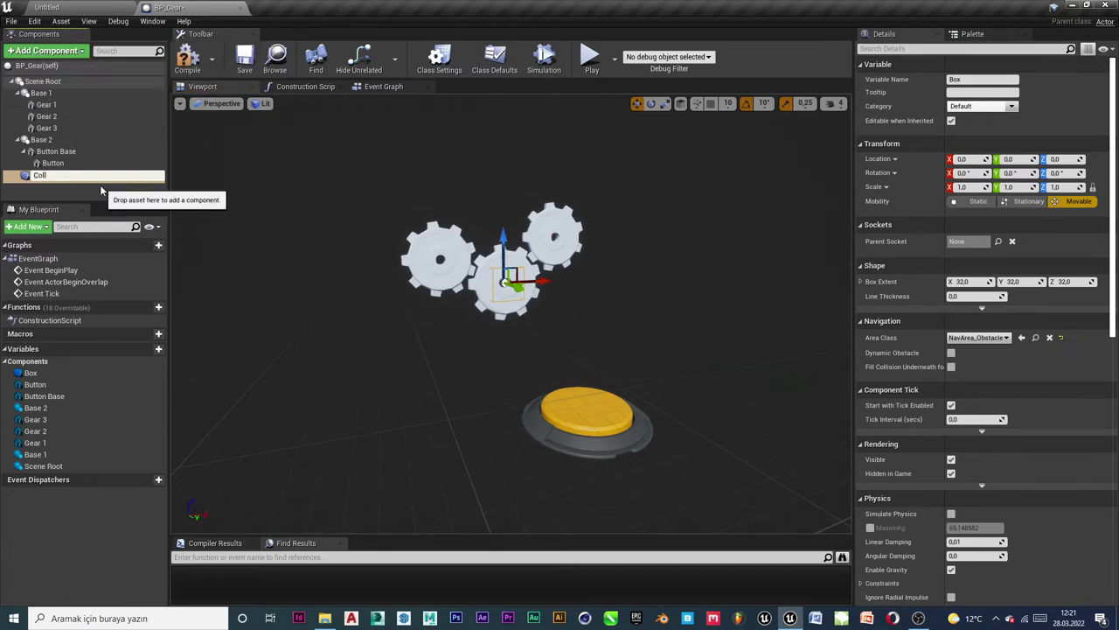
pyautogui.write('isi')
pyautogui.write('n')
pyautogui.press('BackSpace')
pyautogui.press('BackSpace')
pyautogui.write('io')
pyautogui.write('nbutton')
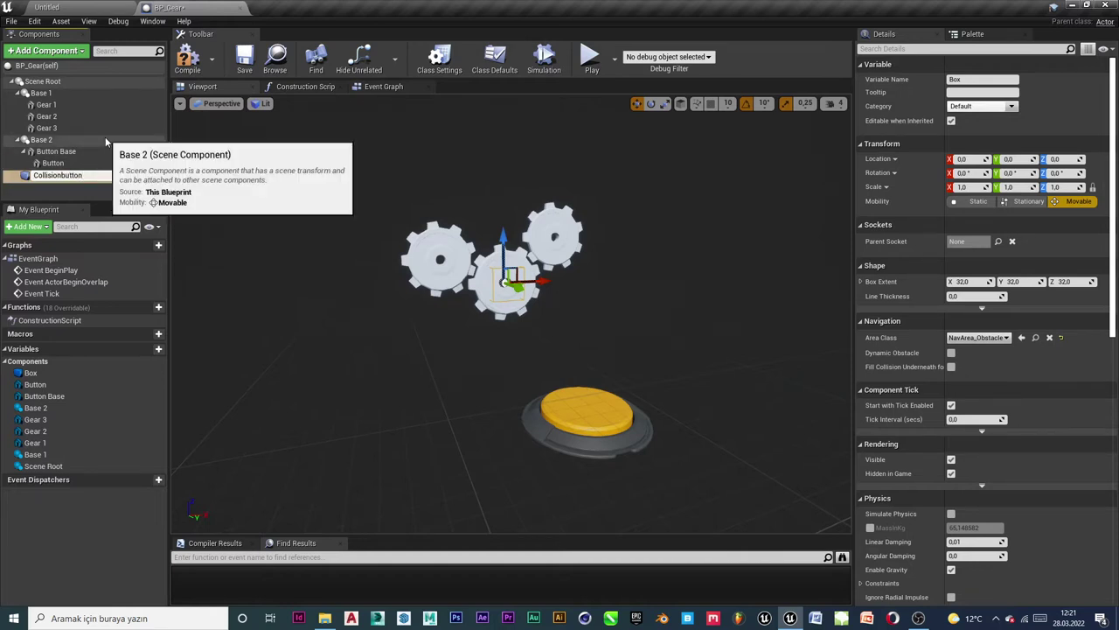
pyautogui.click(105, 138)
pyautogui.click(75, 175)
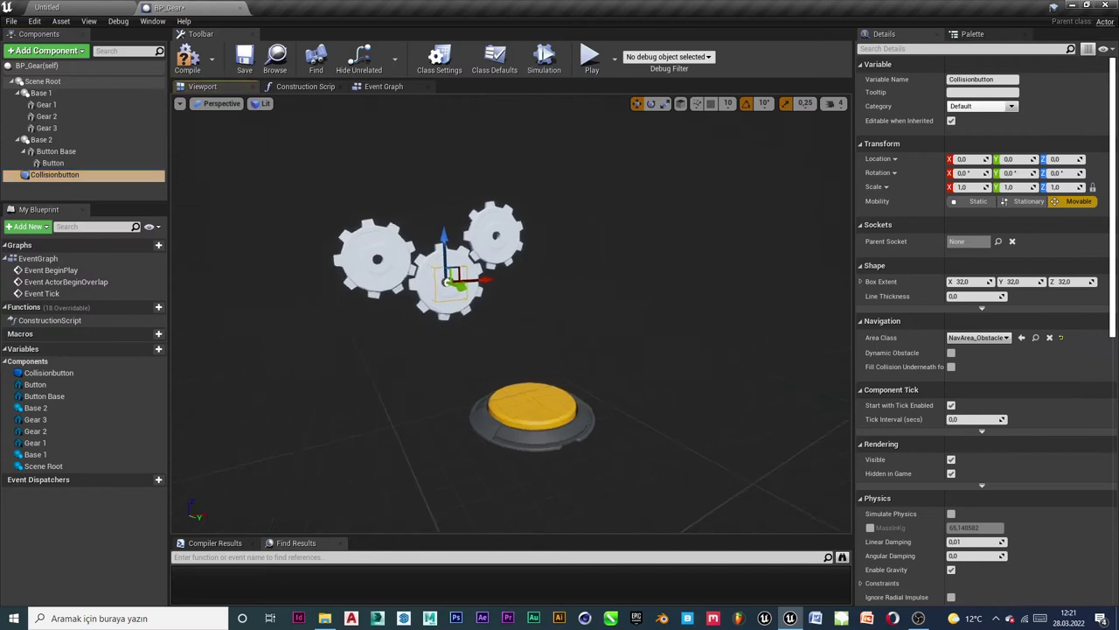
# In the Top view, centre the Collisionbutton box over the button ring.
pyautogui.scroll(5, 459, 249)
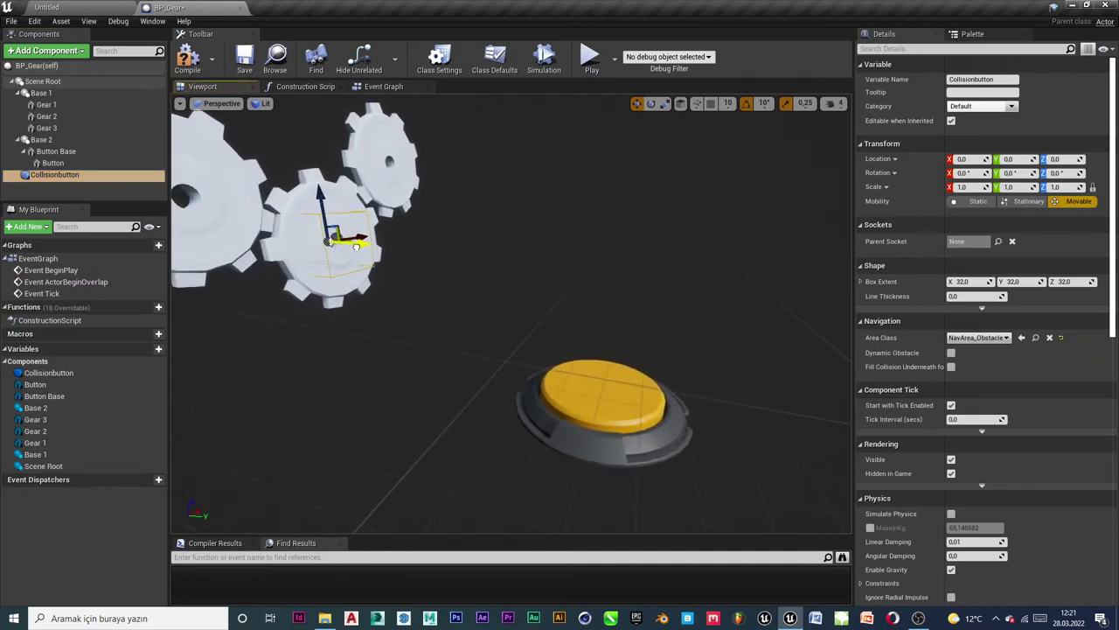
pyautogui.moveTo(356, 247); pyautogui.dragTo(693, 321)
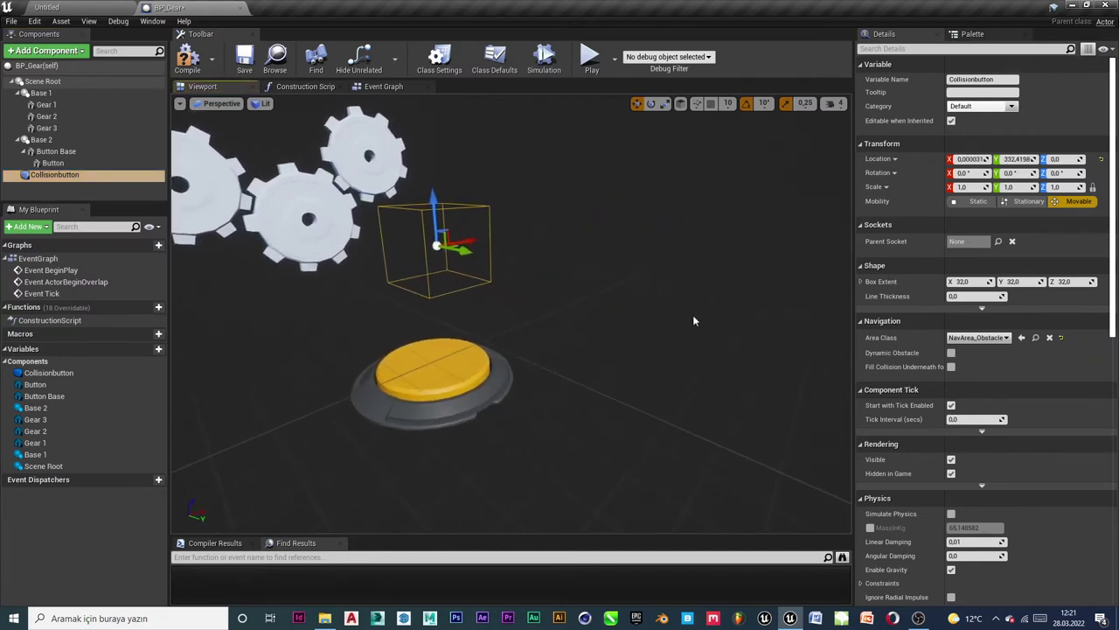
pyautogui.click(217, 103)
pyautogui.click(221, 140)
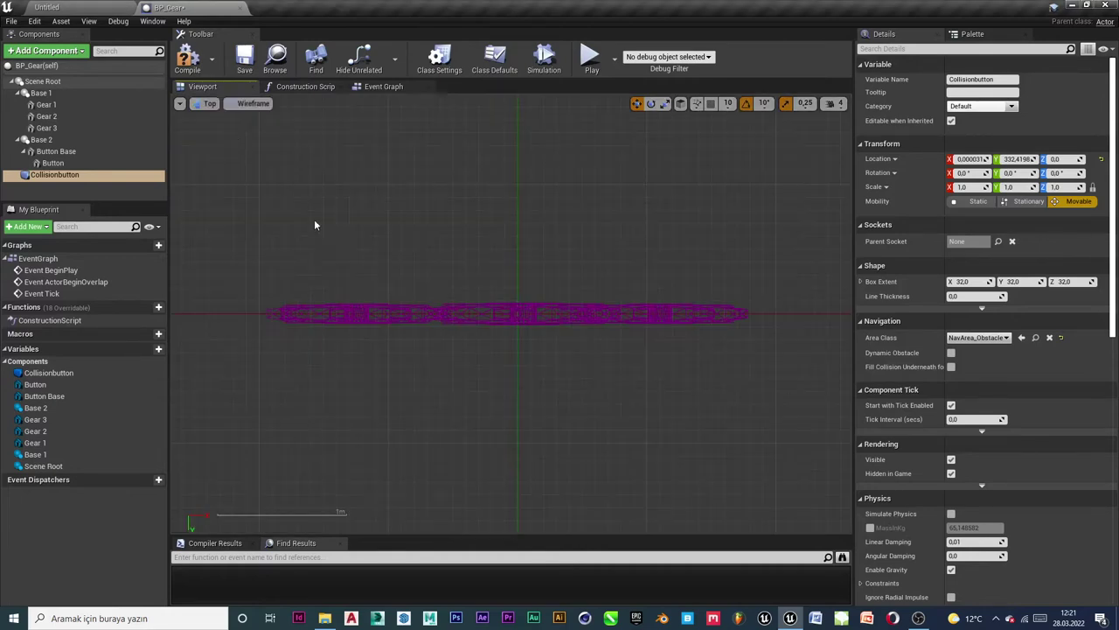
pyautogui.press('f')
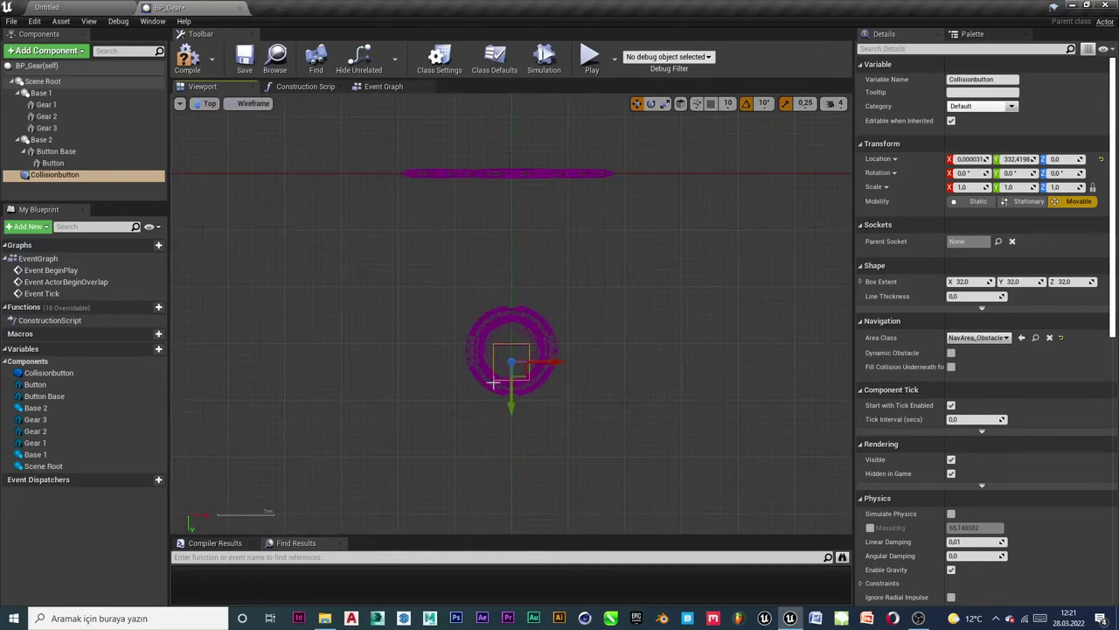
pyautogui.moveTo(527, 351); pyautogui.dragTo(529, 316)
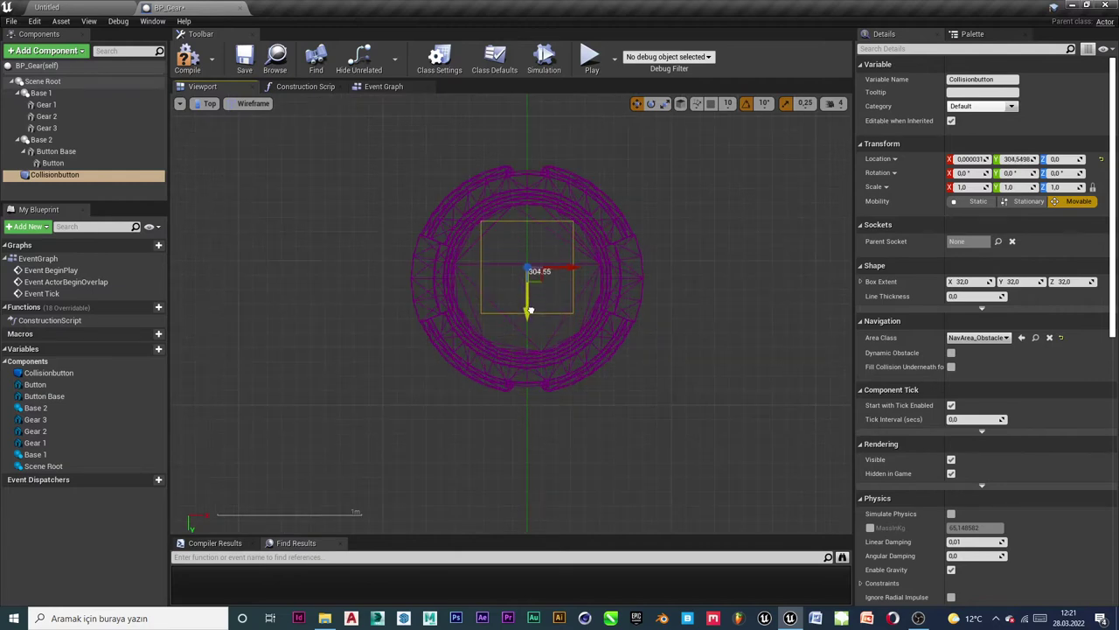
# Scale the Collisionbutton box to X 2.0 and Y 1.75.
pyautogui.press('r')
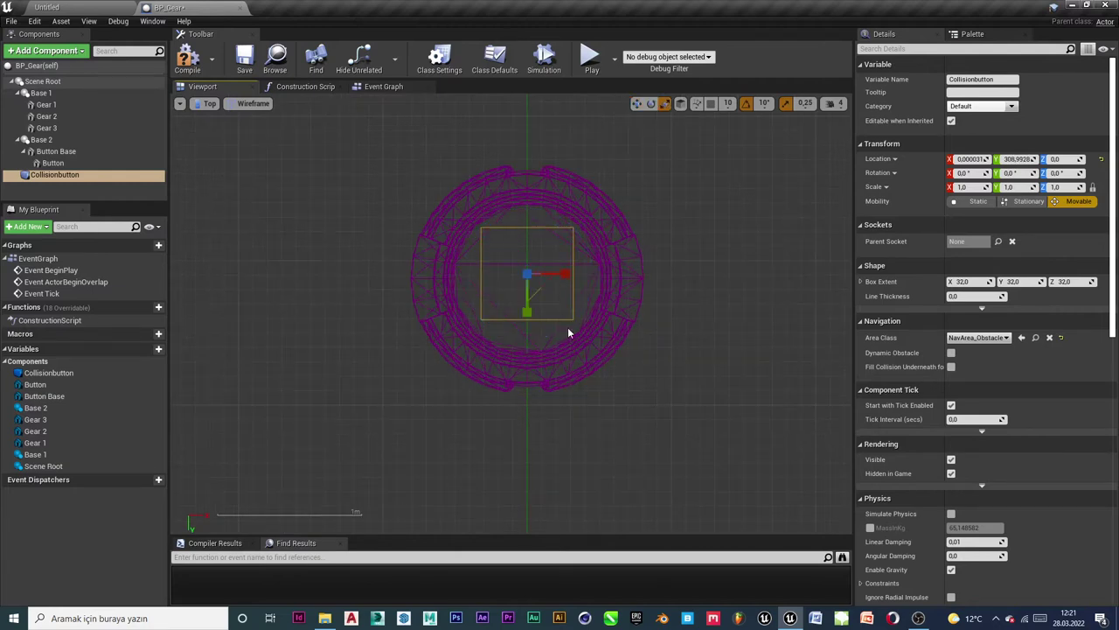
pyautogui.moveTo(559, 273); pyautogui.dragTo(582, 274)
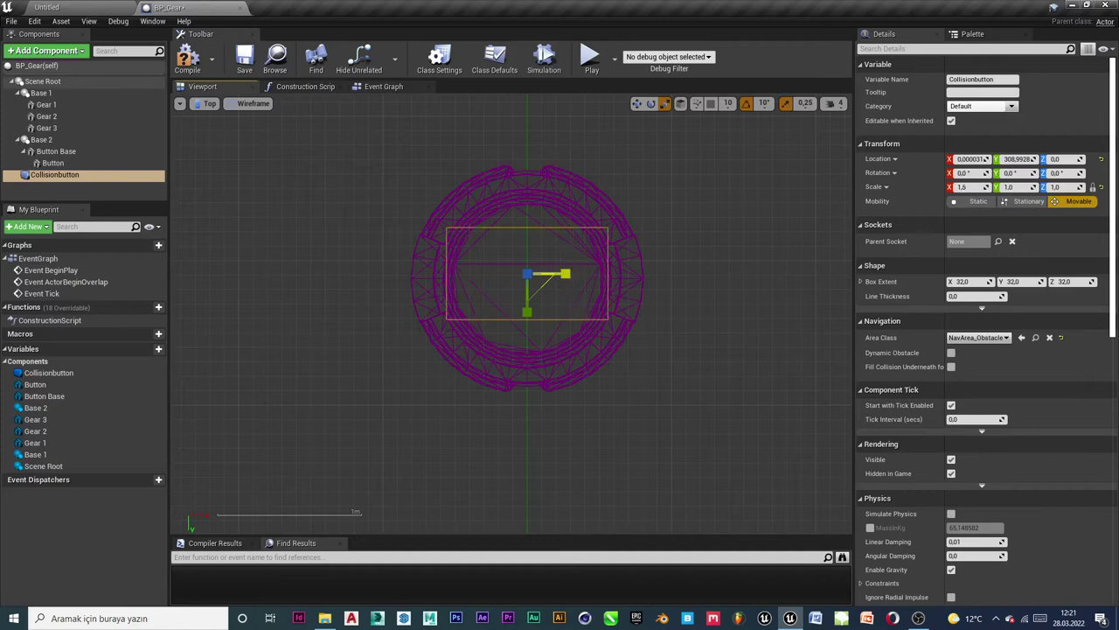
pyautogui.moveTo(527, 318); pyautogui.dragTo(527, 349)
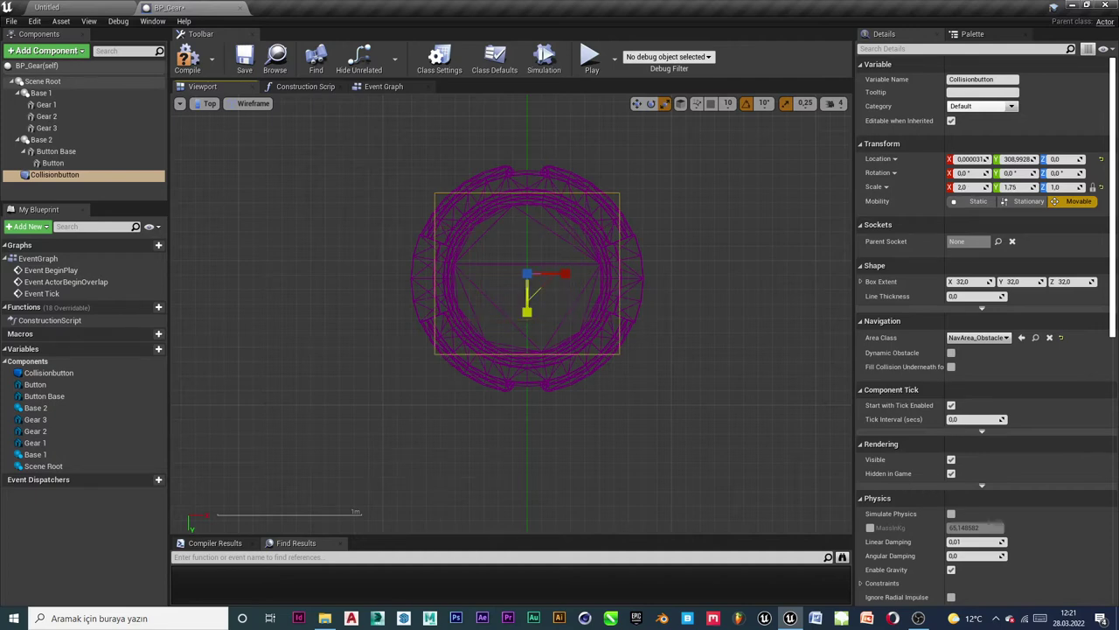
# In the side view, lower the Collisionbutton box onto the button base.
pyautogui.click(208, 104)
pyautogui.click(223, 123)
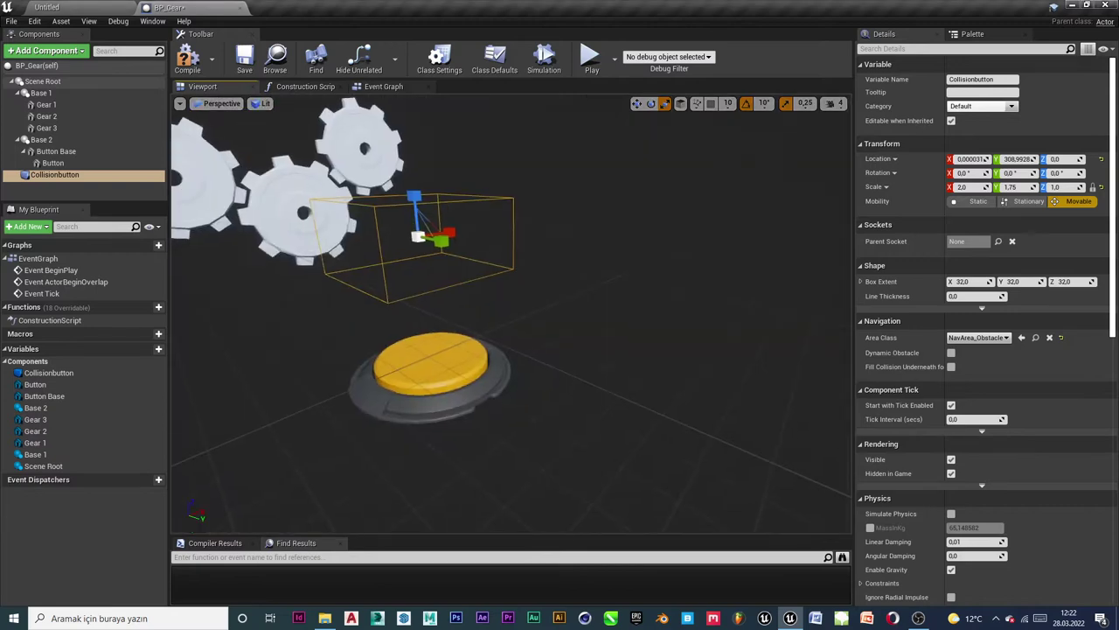
pyautogui.moveTo(223, 122)
pyautogui.mouseDown(button='right')
pyautogui.moveTo(262, 131)
pyautogui.moveTo(227, 132)
pyautogui.mouseUp(button='right')
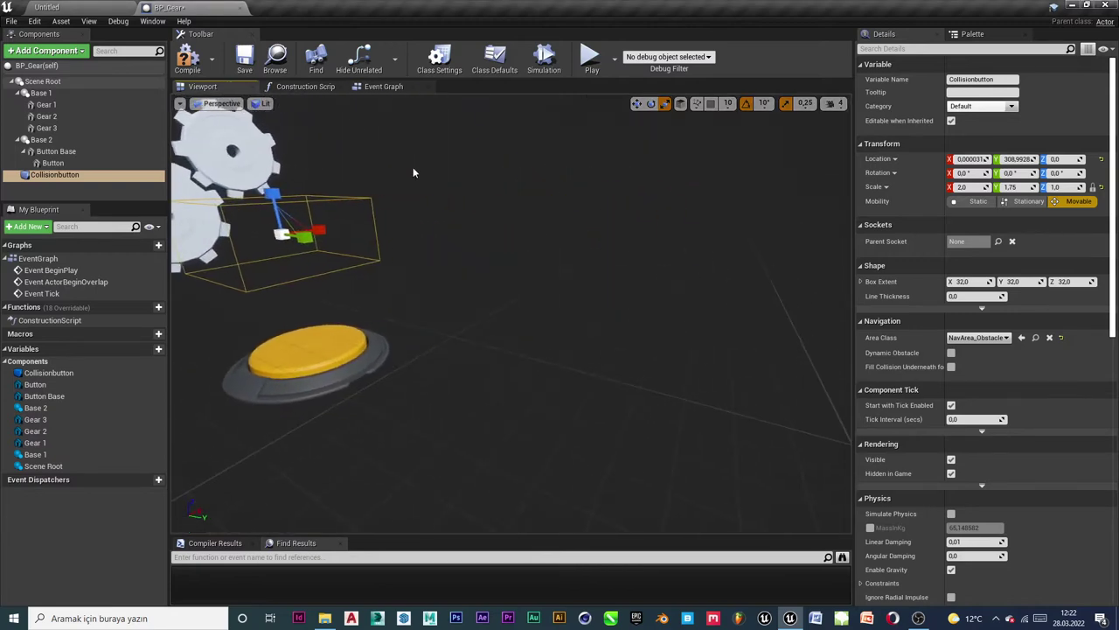
pyautogui.click(221, 104)
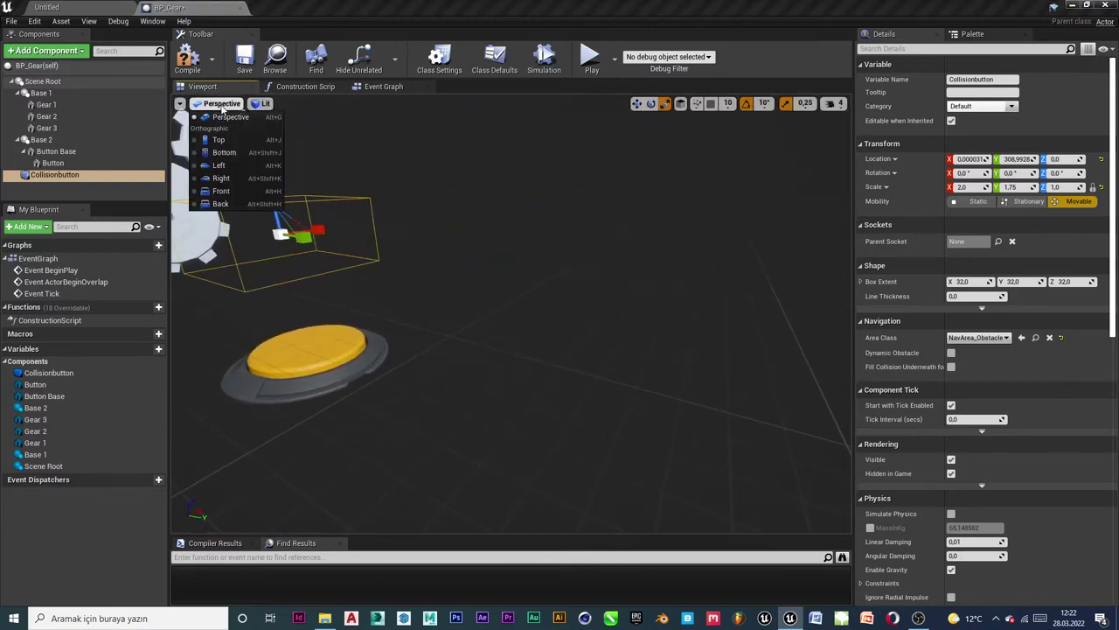
pyautogui.click(224, 177)
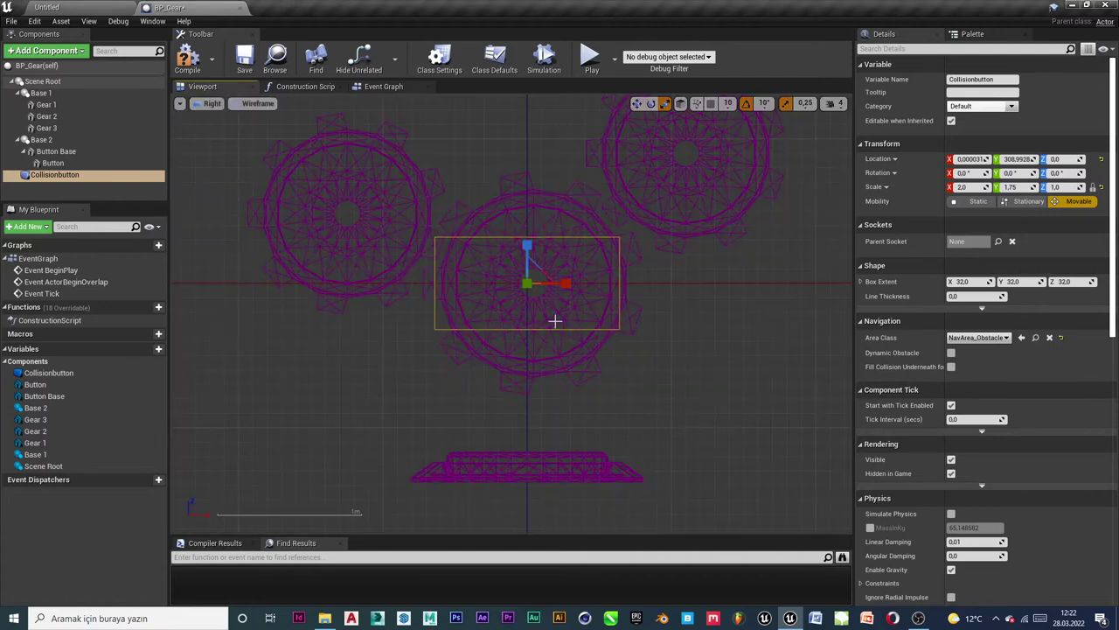
pyautogui.moveTo(526, 249); pyautogui.dragTo(539, 390)
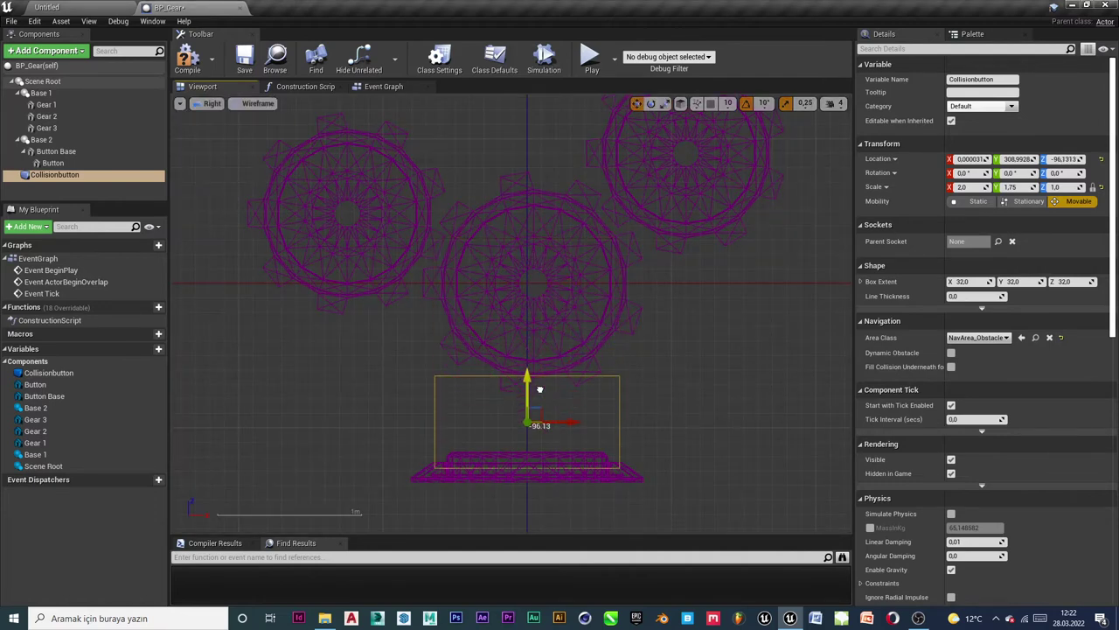
# Back in perspective, nudge the box along Y so it encloses the yellow button.
pyautogui.click(211, 104)
pyautogui.click(226, 118)
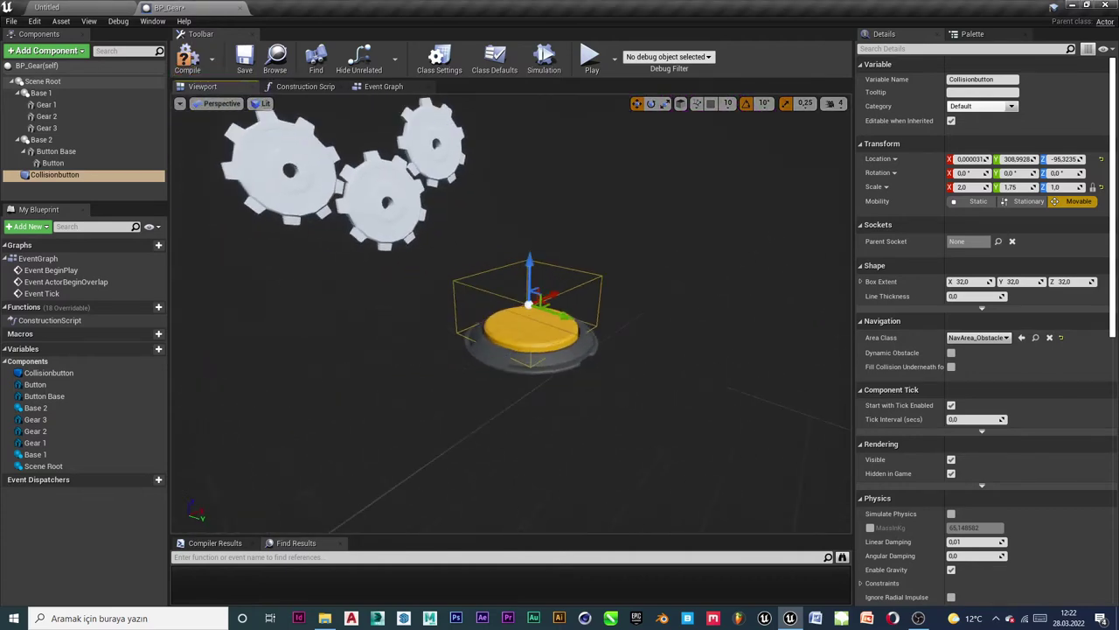
pyautogui.moveTo(530, 275); pyautogui.dragTo(530, 275, button='right')
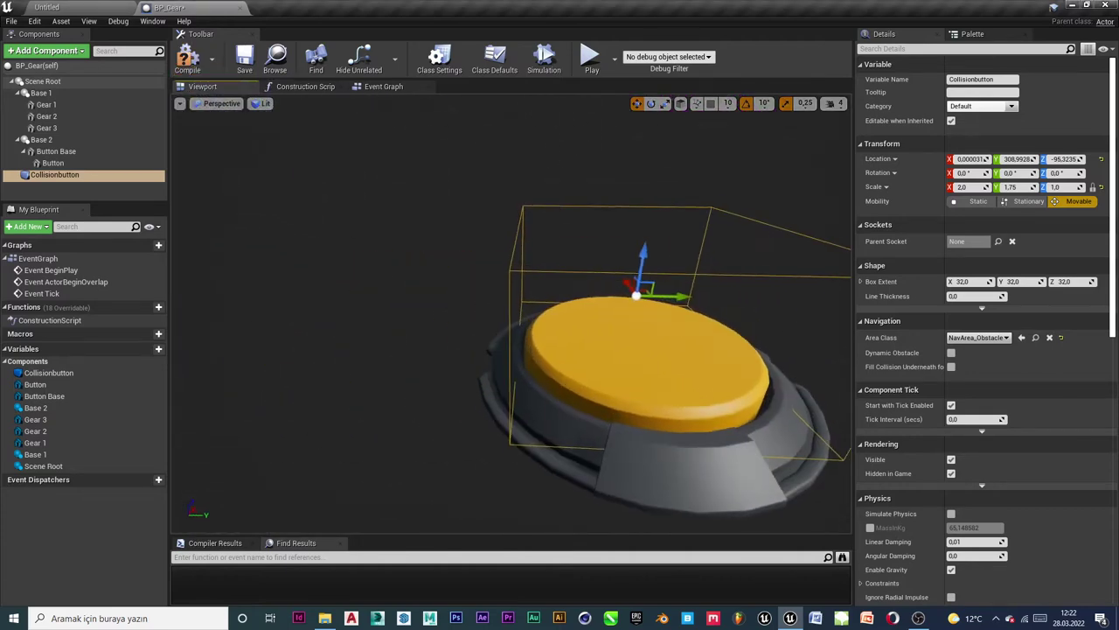
pyautogui.moveTo(536, 321); pyautogui.dragTo(536, 321, button='right')
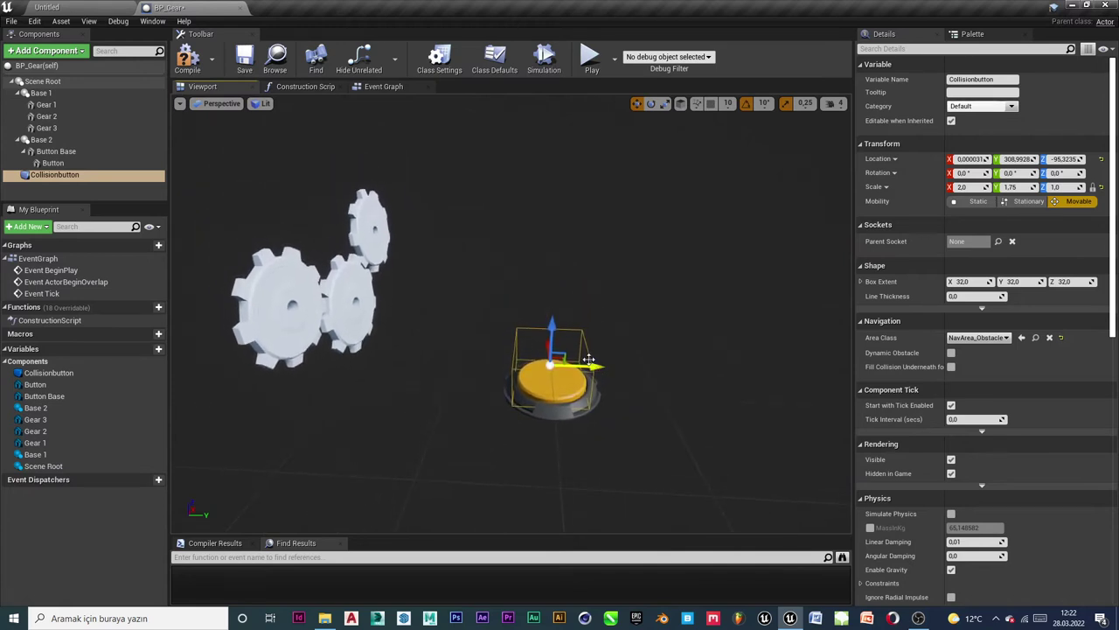
pyautogui.moveTo(591, 367); pyautogui.dragTo(590, 371)
pyautogui.moveTo(627, 261); pyautogui.dragTo(577, 235, button='right')
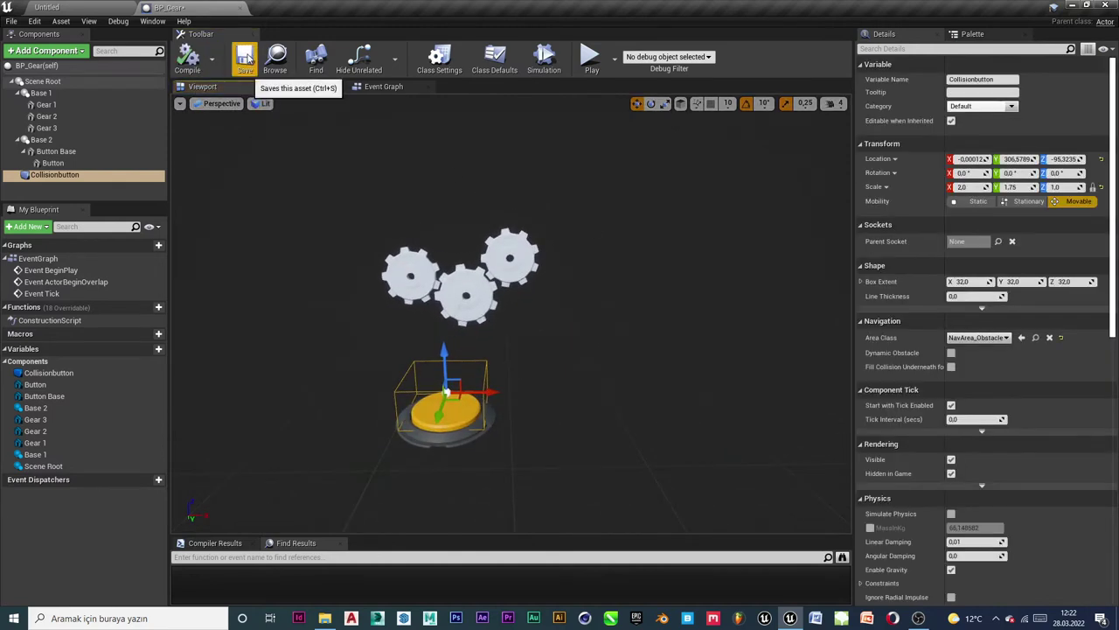
# In the Event Graph, delete BeginPlay and ActorBeginOverlap, keep Event Tick, and collapse Components.
pyautogui.click(55, 154)
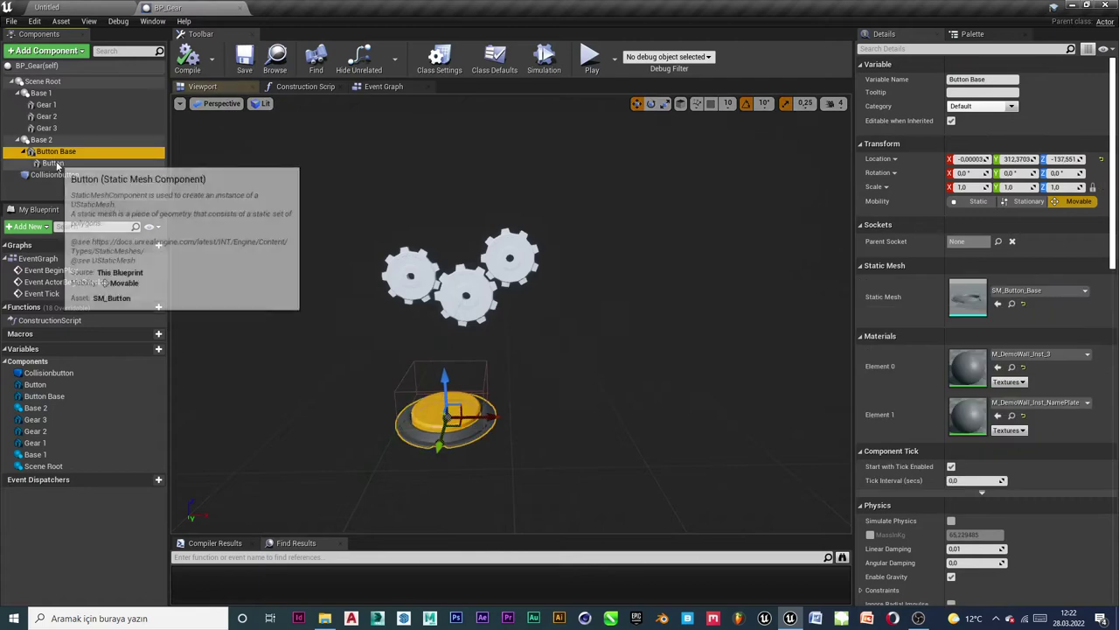
pyautogui.click(52, 164)
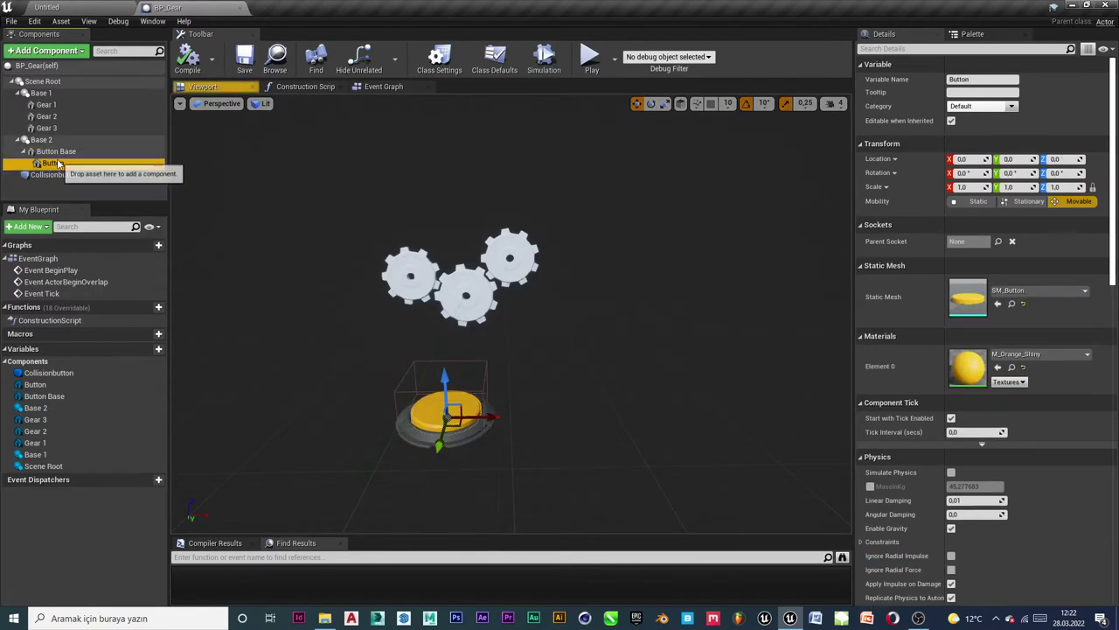
pyautogui.click(386, 88)
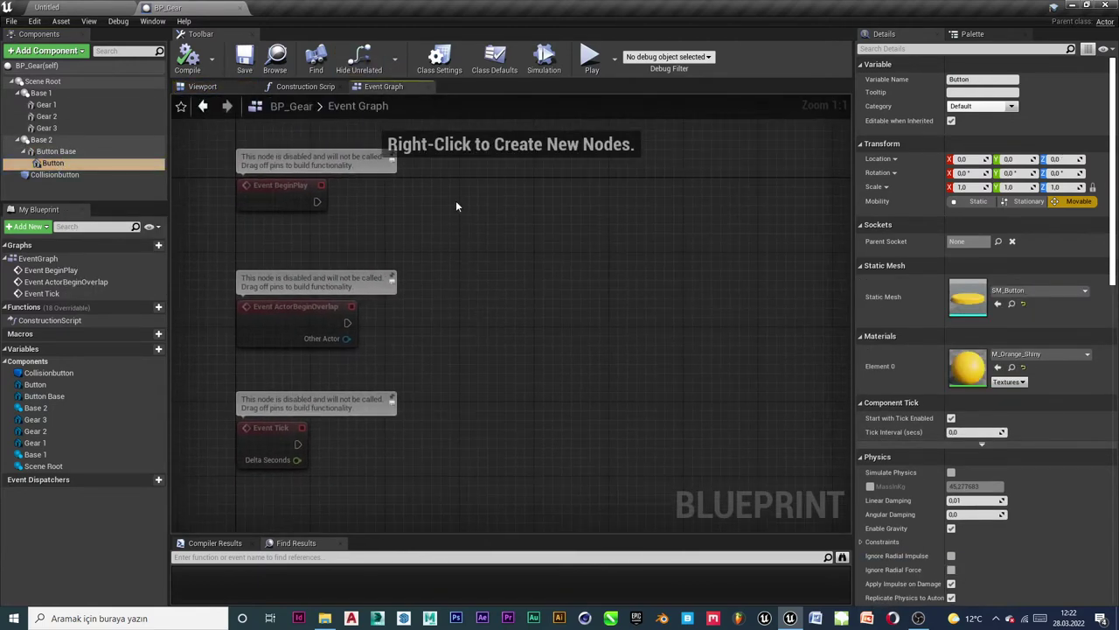
pyautogui.moveTo(455, 207); pyautogui.dragTo(292, 306)
pyautogui.press('Delete')
pyautogui.moveTo(385, 289); pyautogui.dragTo(369, 183, button='right')
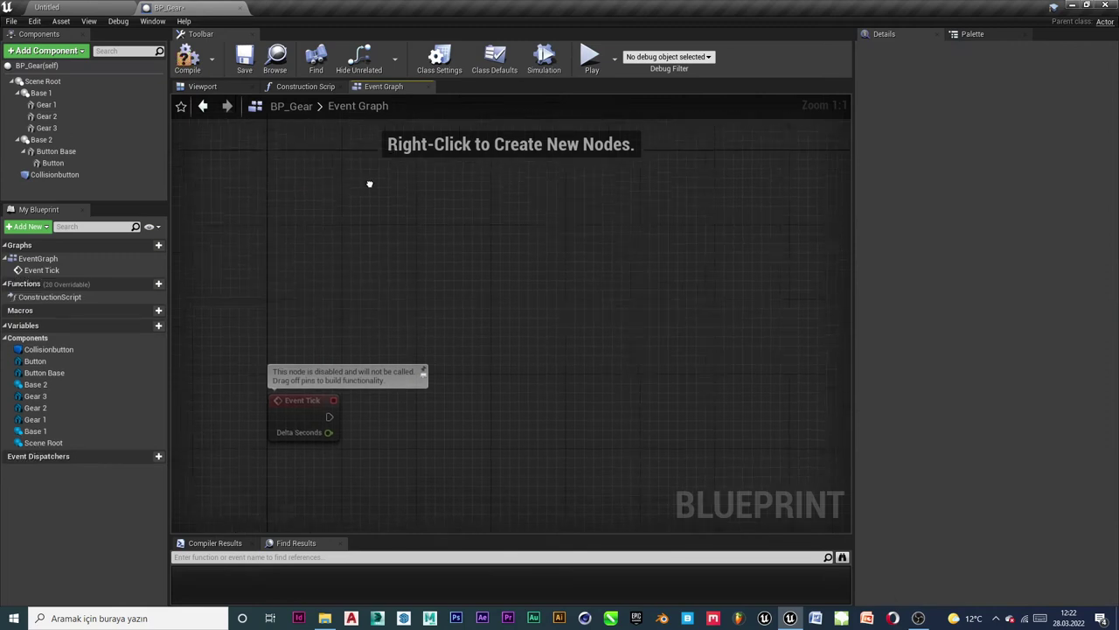
pyautogui.moveTo(336, 235); pyautogui.dragTo(378, 217, button='right')
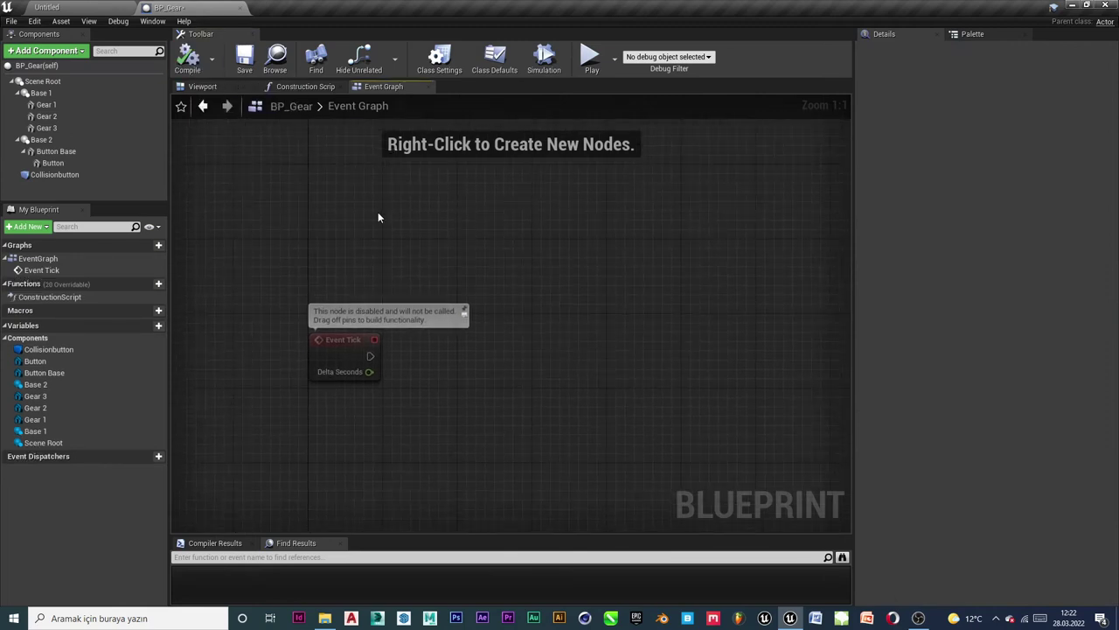
pyautogui.click(78, 338)
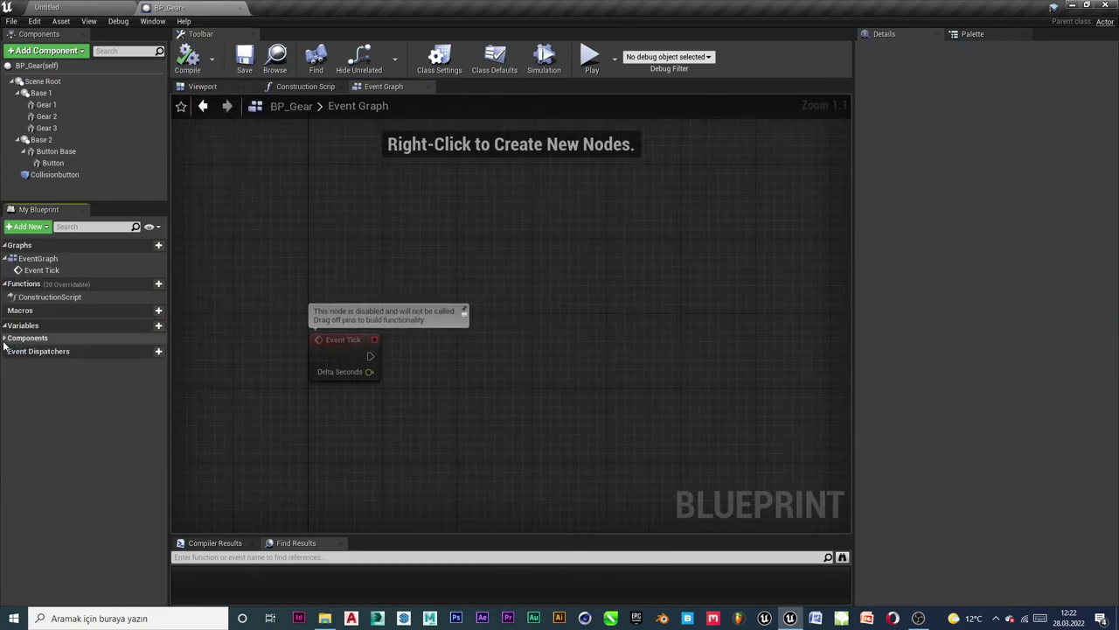
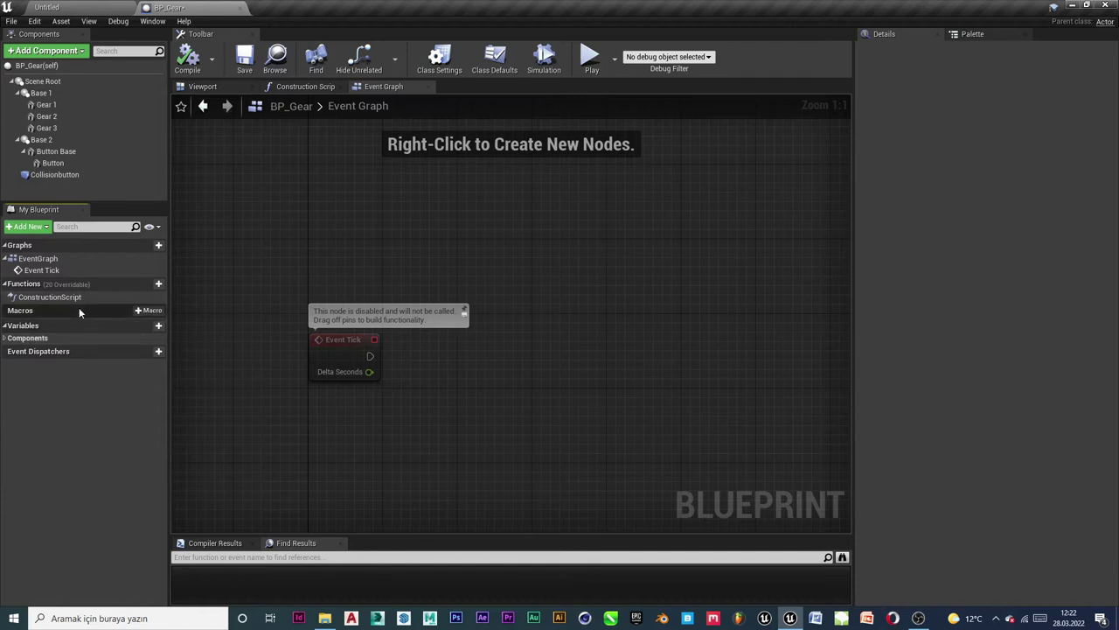
# Move Event Tick up-left and add a new variable named Button Material.
pyautogui.moveTo(336, 341); pyautogui.dragTo(270, 247)
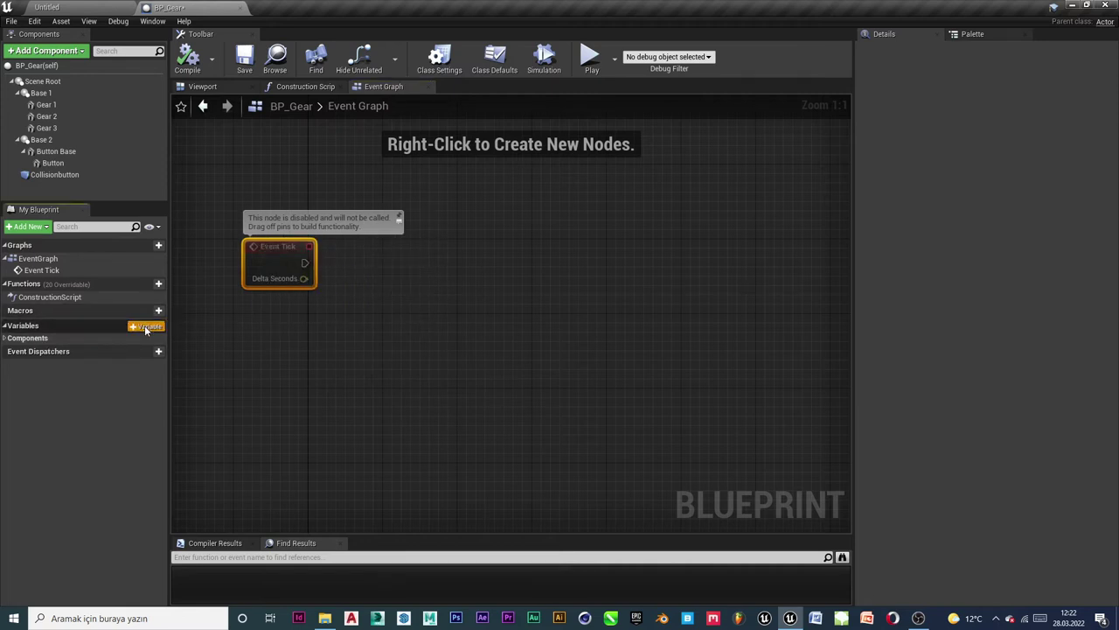
pyautogui.click(144, 325)
pyautogui.press('capslock')
pyautogui.write('B')
pyautogui.press('capslock')
pyautogui.write('u')
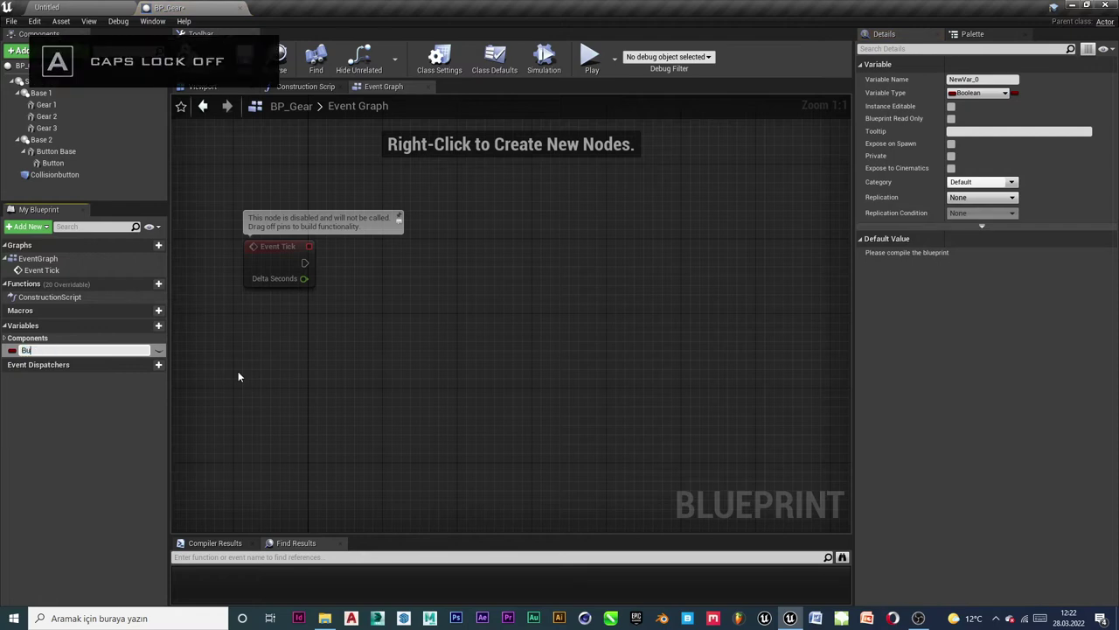
pyautogui.write('tton')
pyautogui.press('capslock')
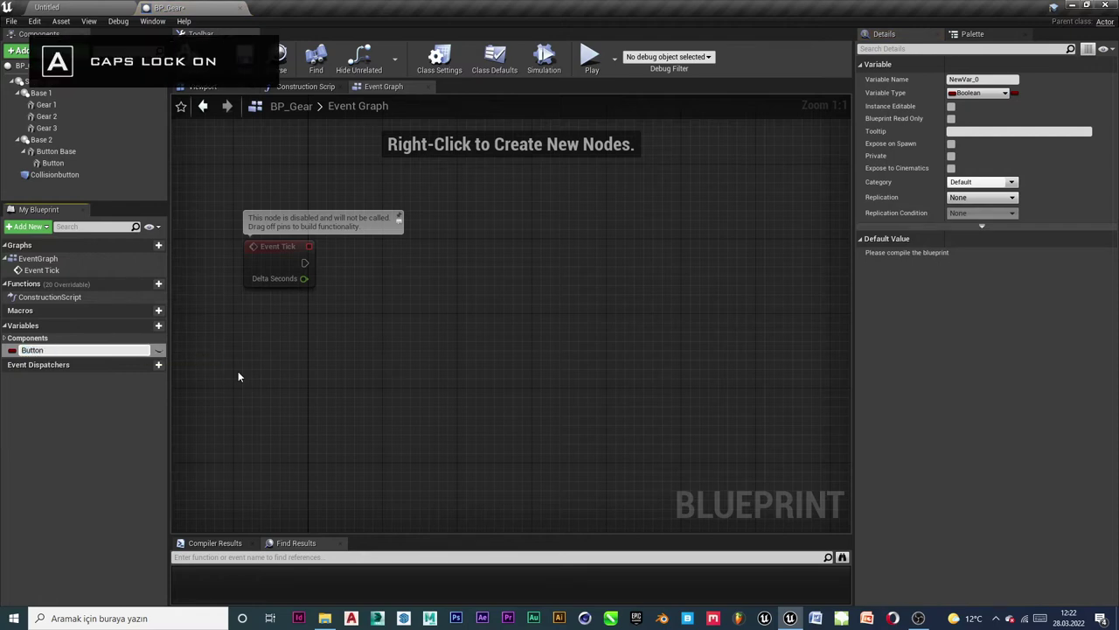
pyautogui.write(' M')
pyautogui.press('capslock')
pyautogui.write('aterial')
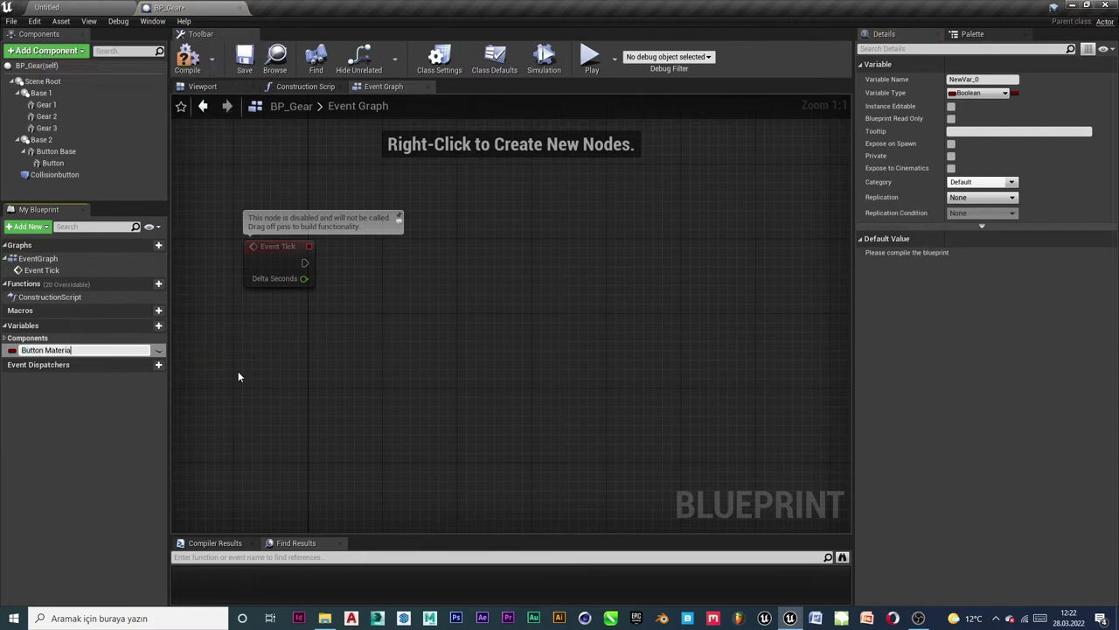
pyautogui.press('Return')
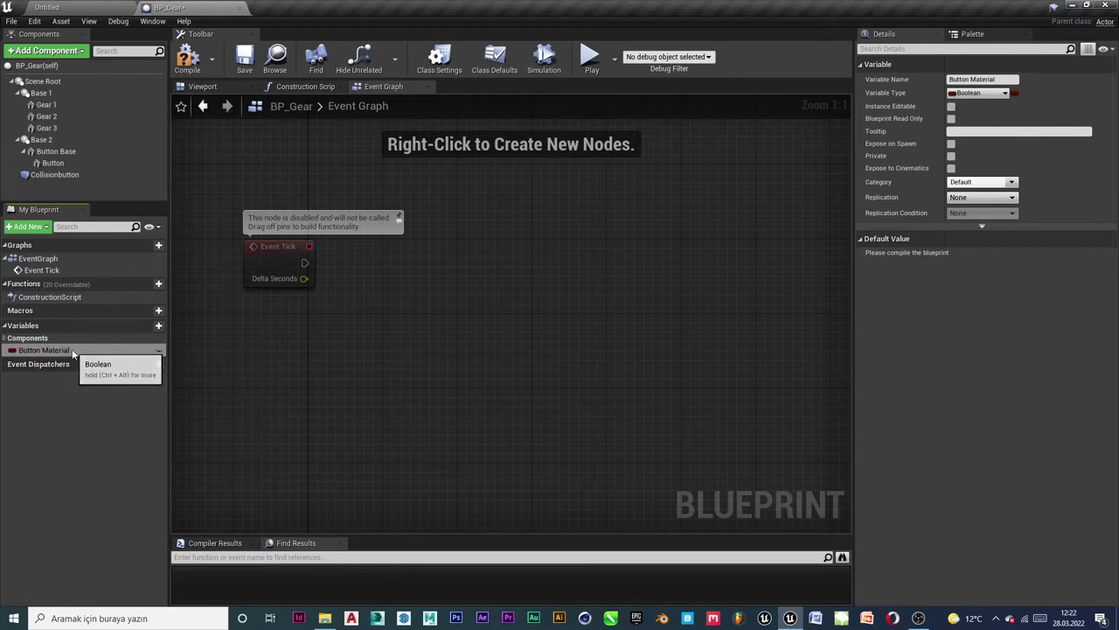
# Set Button Material's type to Material Instance Dynamic object reference.
pyautogui.click(979, 93)
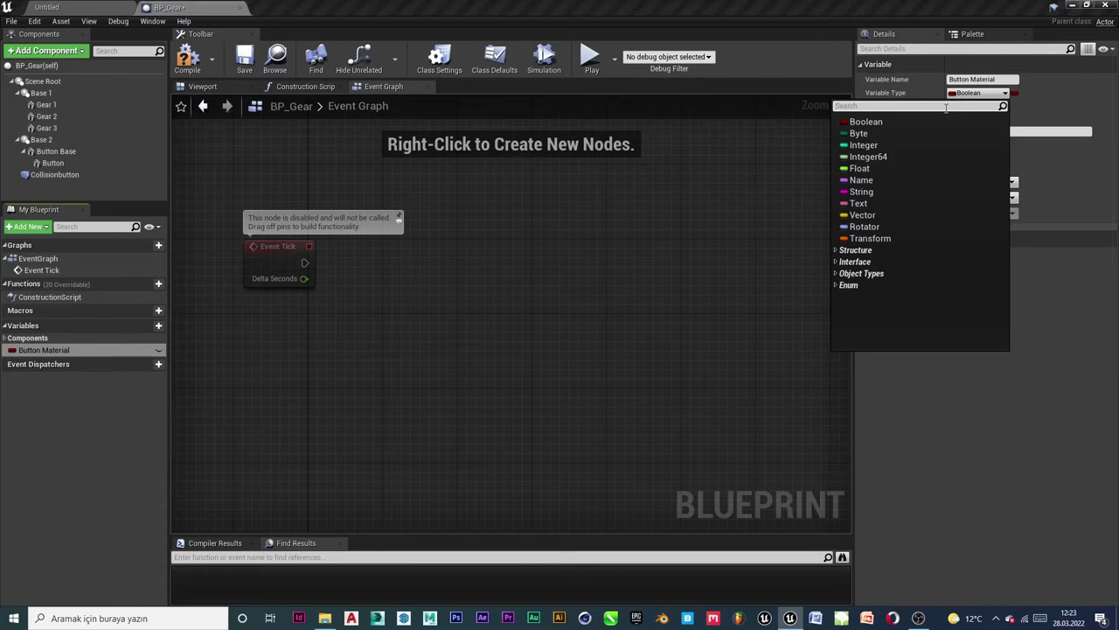
pyautogui.write('material')
pyautogui.write(' dyn')
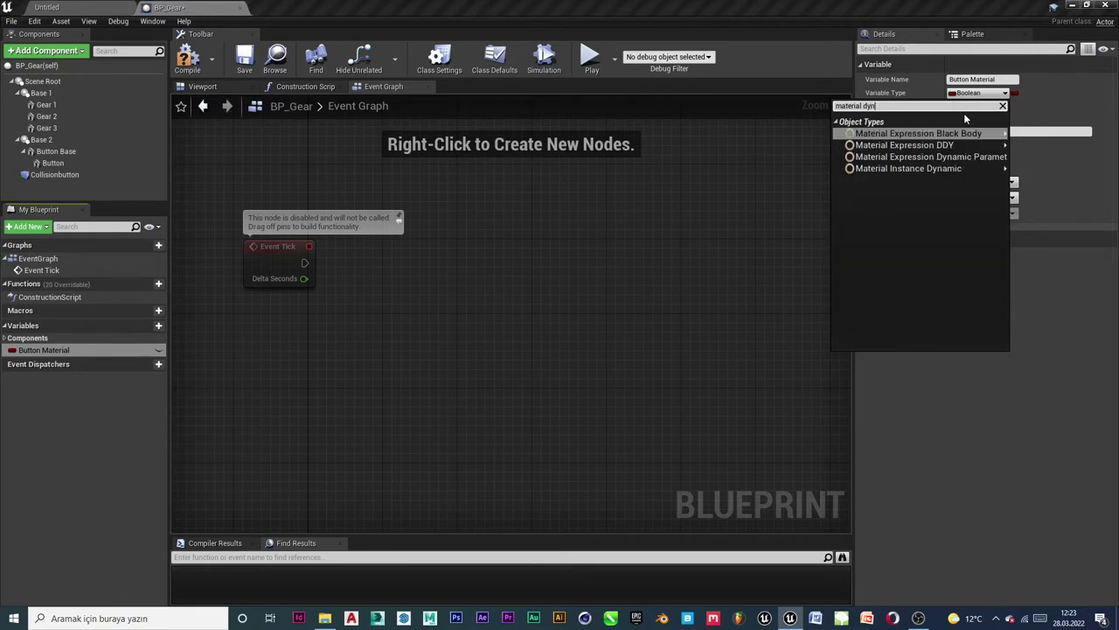
pyautogui.write('a')
pyautogui.press('Down')
pyautogui.press('Down')
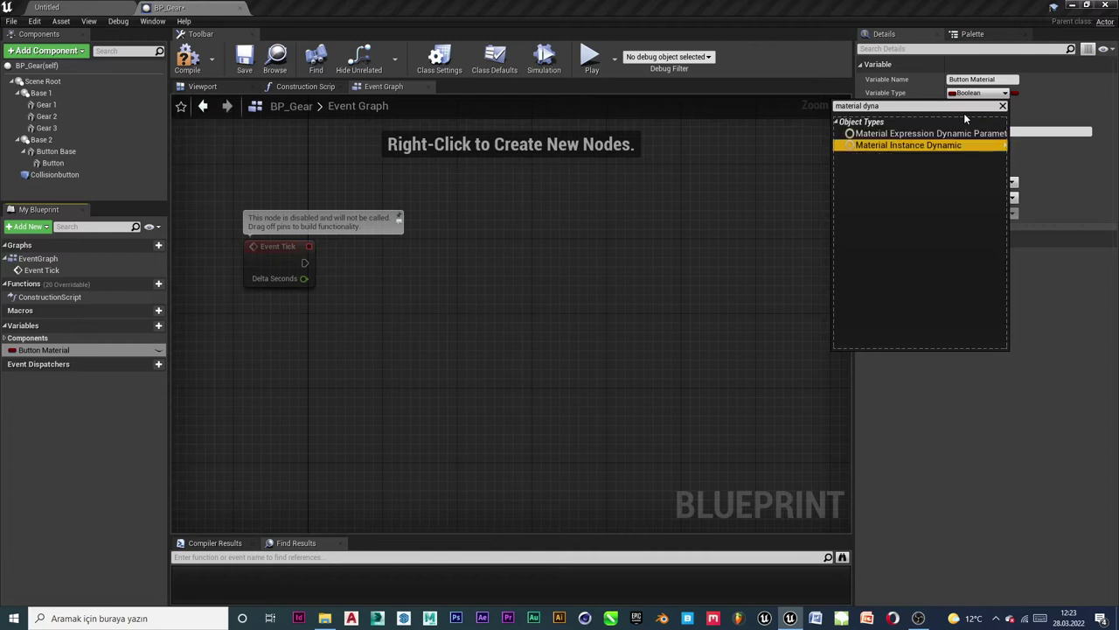
pyautogui.press('Right')
pyautogui.press('Return')
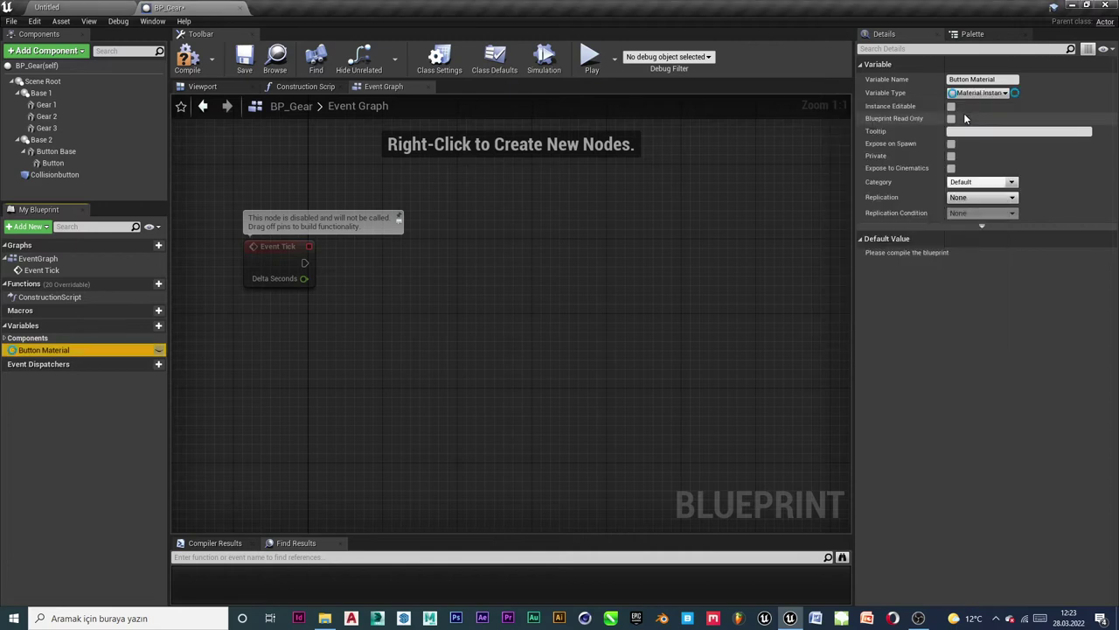
pyautogui.click(52, 407)
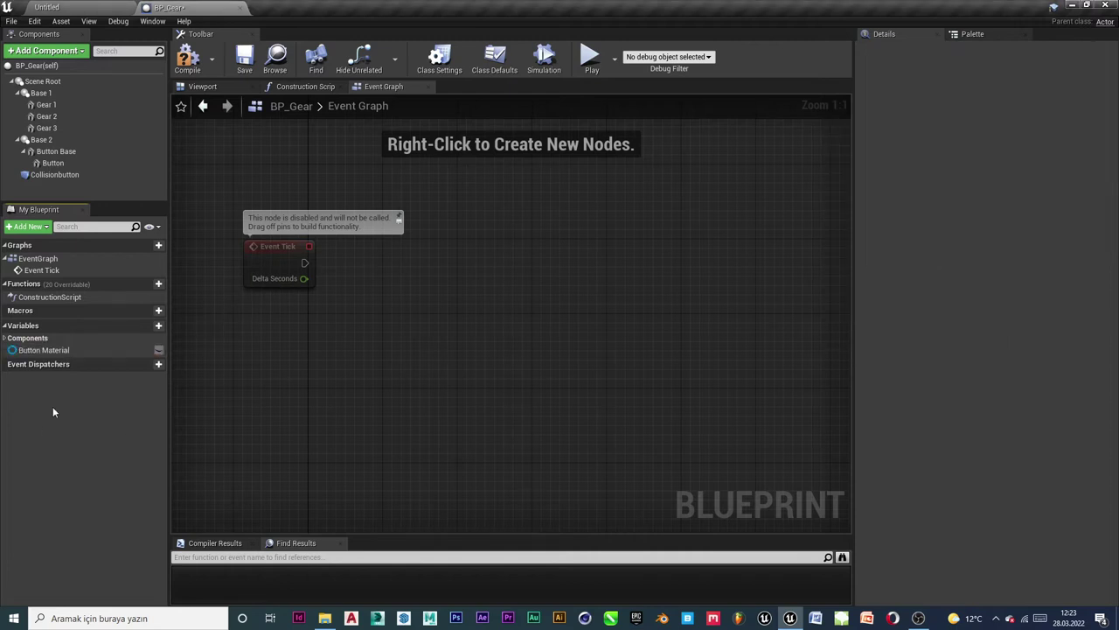
# Add another new variable named On/Off Key.
pyautogui.click(147, 324)
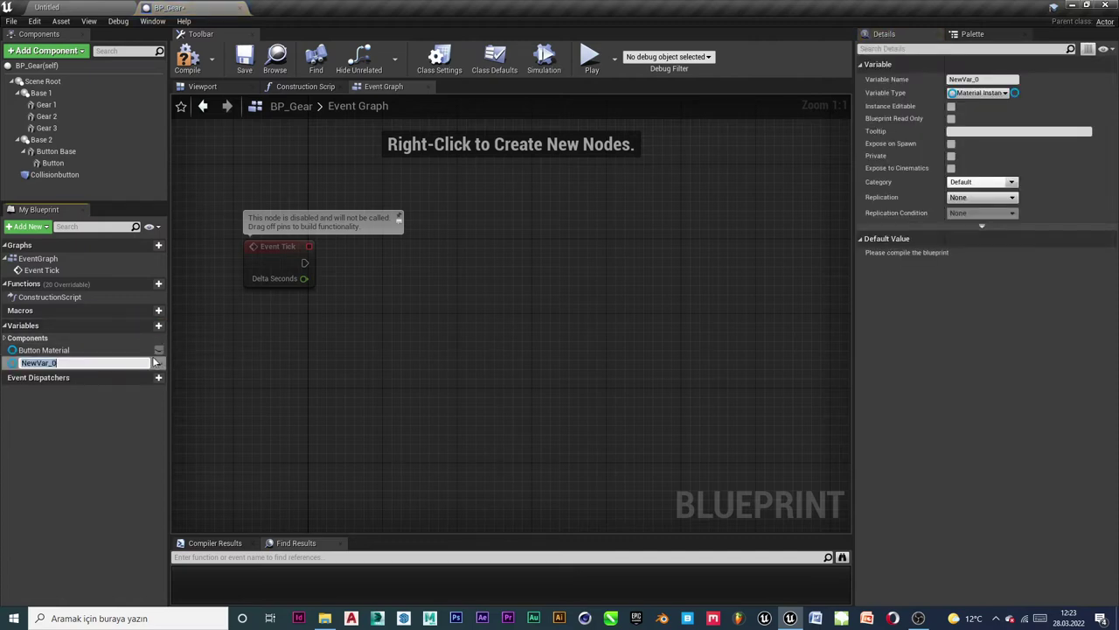
pyautogui.press('capslock')
pyautogui.write('O')
pyautogui.press('capslock')
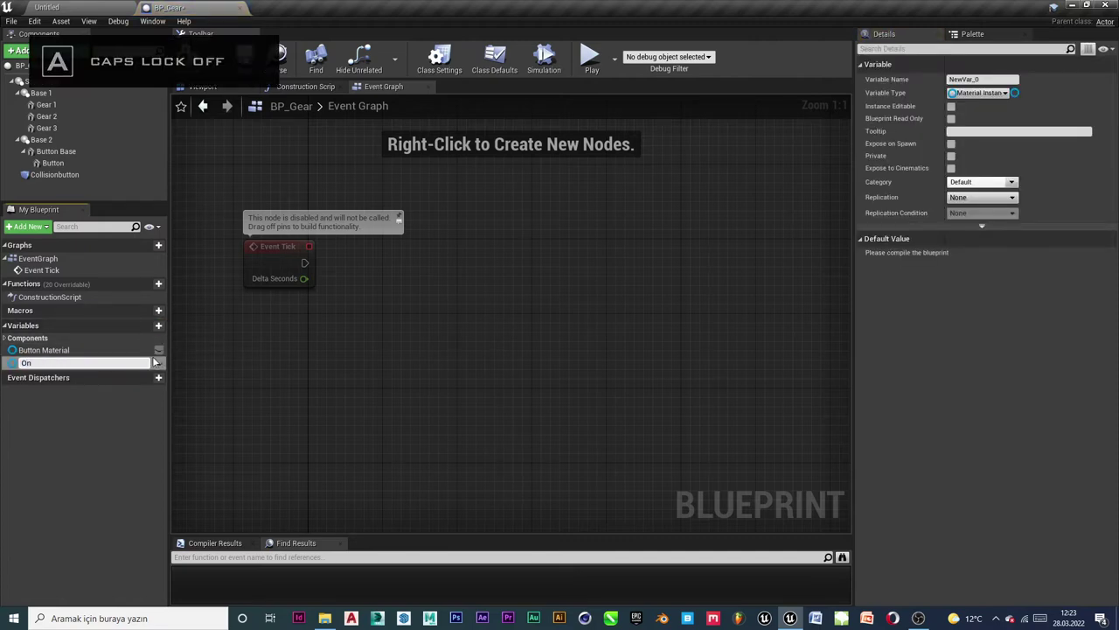
pyautogui.press('capslock')
pyautogui.write('/O')
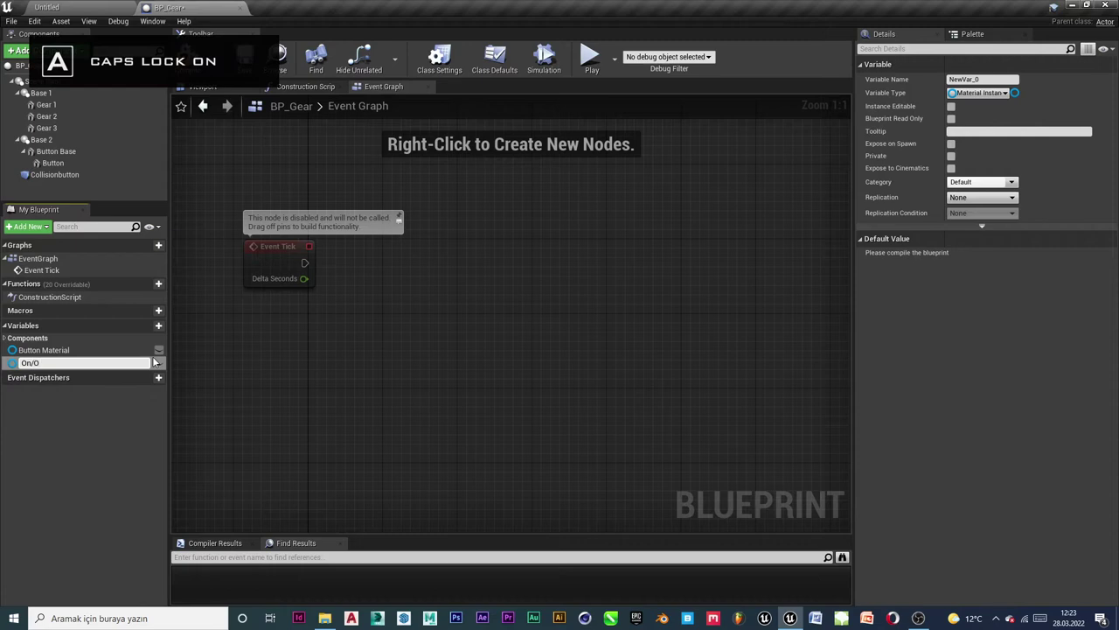
pyautogui.press('capslock')
pyautogui.press('capslock')
pyautogui.write('ff K')
pyautogui.press('capslock')
pyautogui.write('ey')
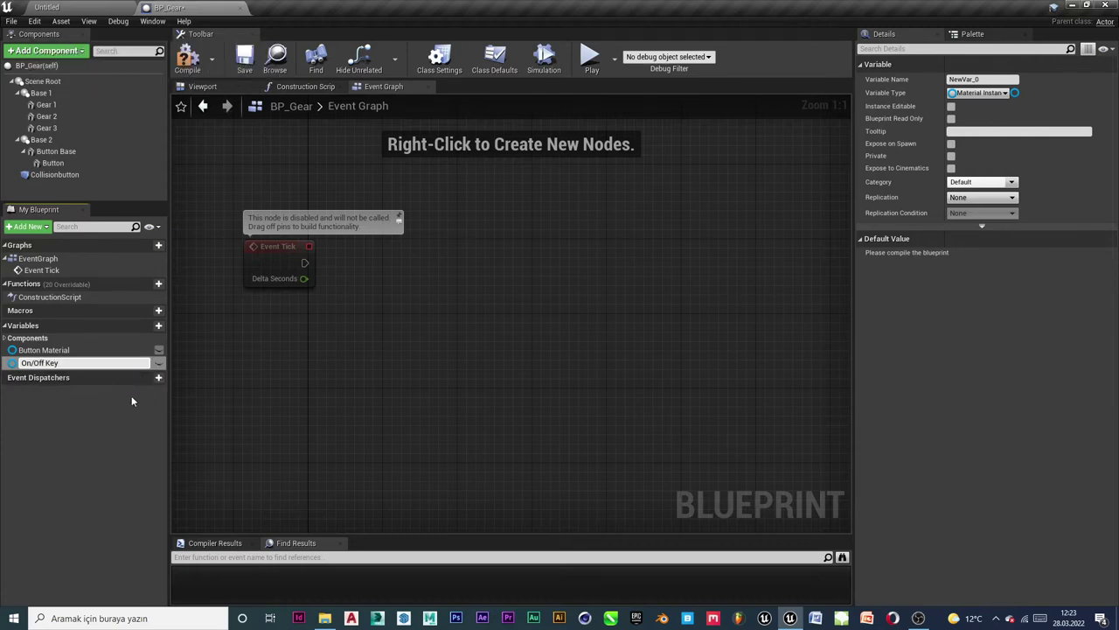
pyautogui.press('Return')
# Make On/Off Key a Boolean and compile the blueprint.
pyautogui.click(991, 91)
pyautogui.write('bo')
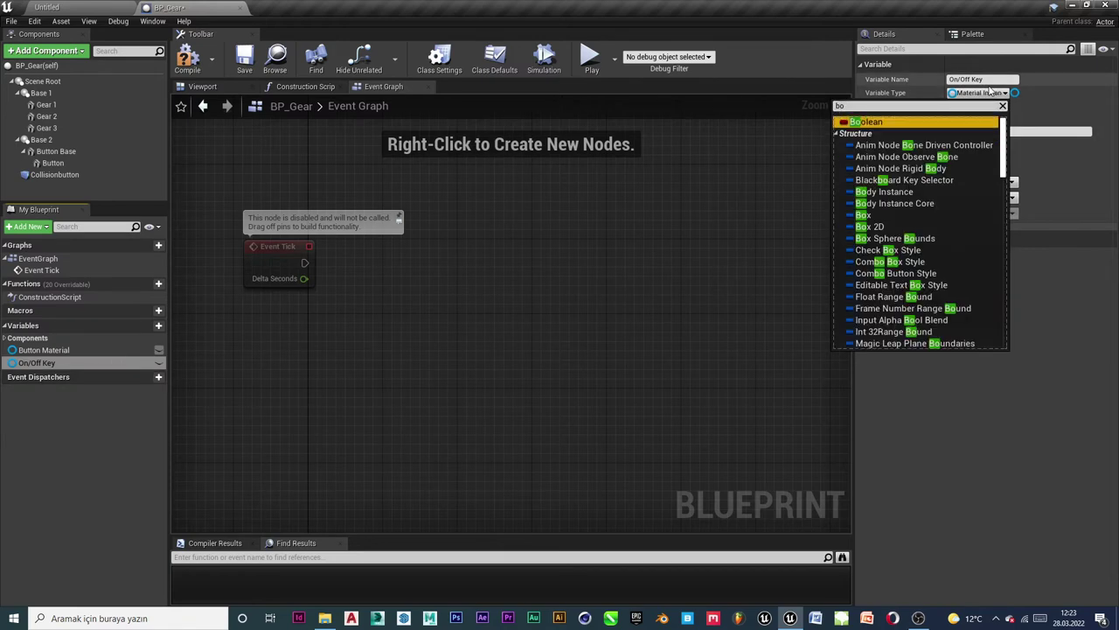
pyautogui.press('Return')
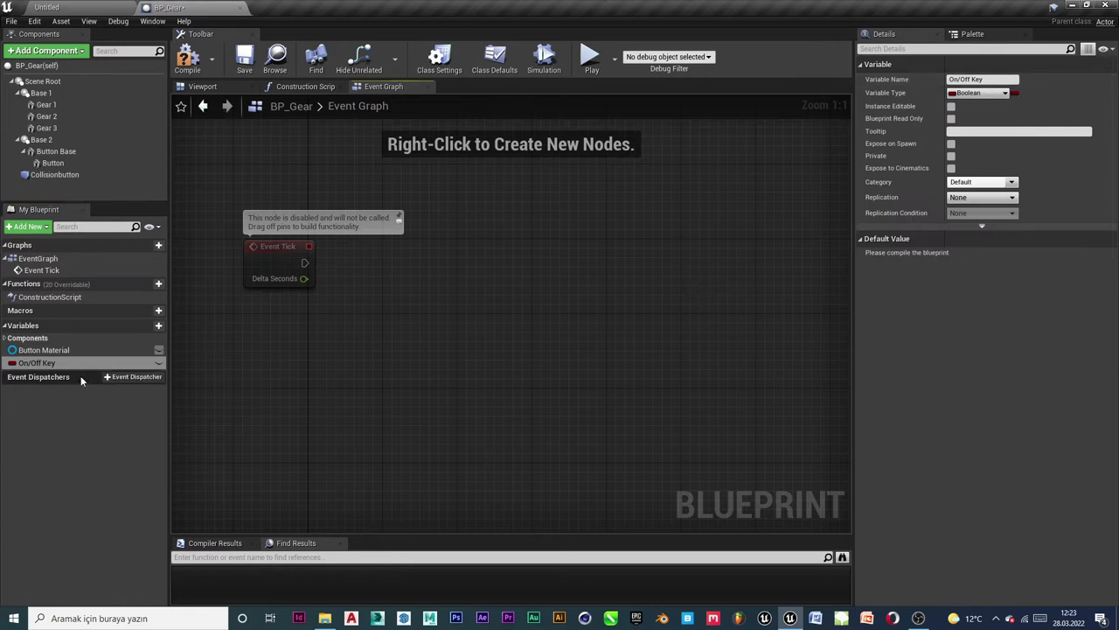
pyautogui.click(40, 368)
pyautogui.click(200, 65)
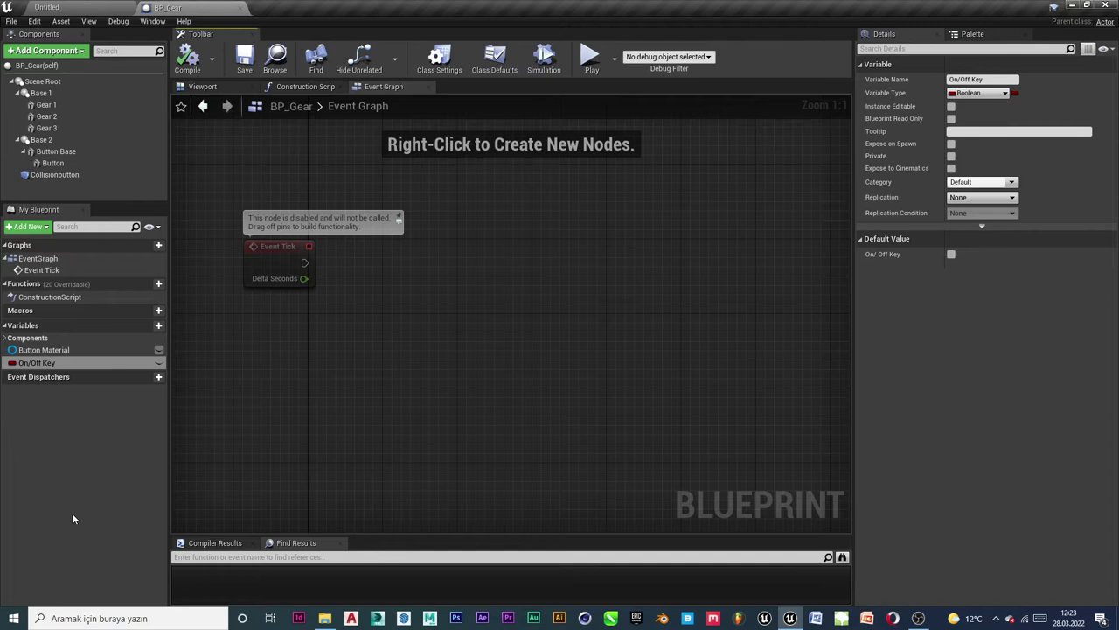
# Add a Float variable named Rotation Speed.
pyautogui.click(158, 325)
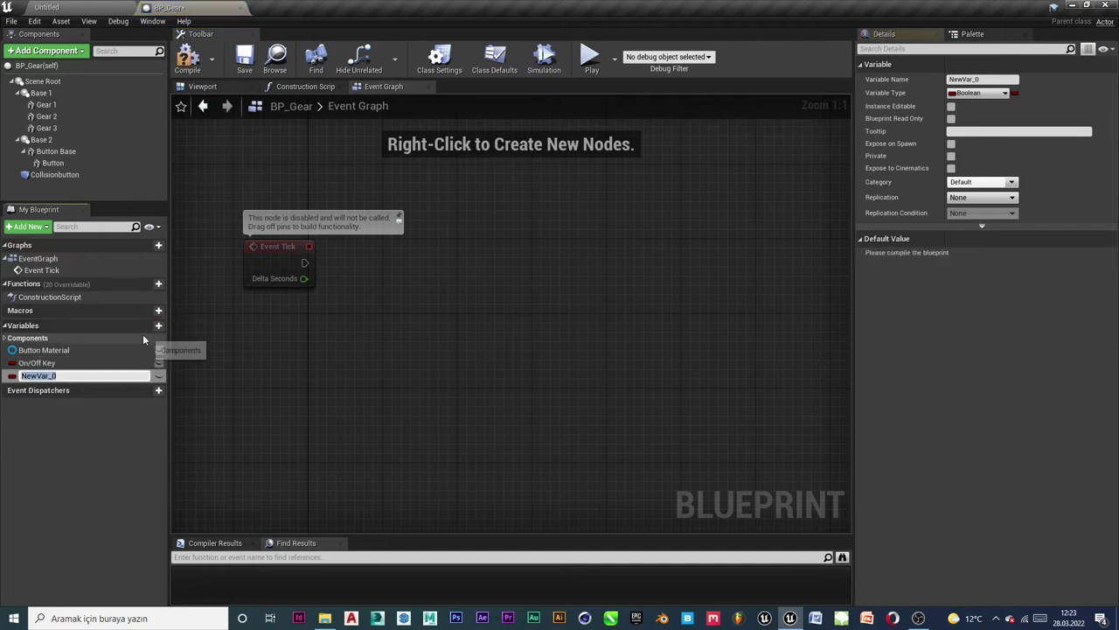
pyautogui.press('capslock')
pyautogui.write('R')
pyautogui.press('capslock')
pyautogui.write('ota')
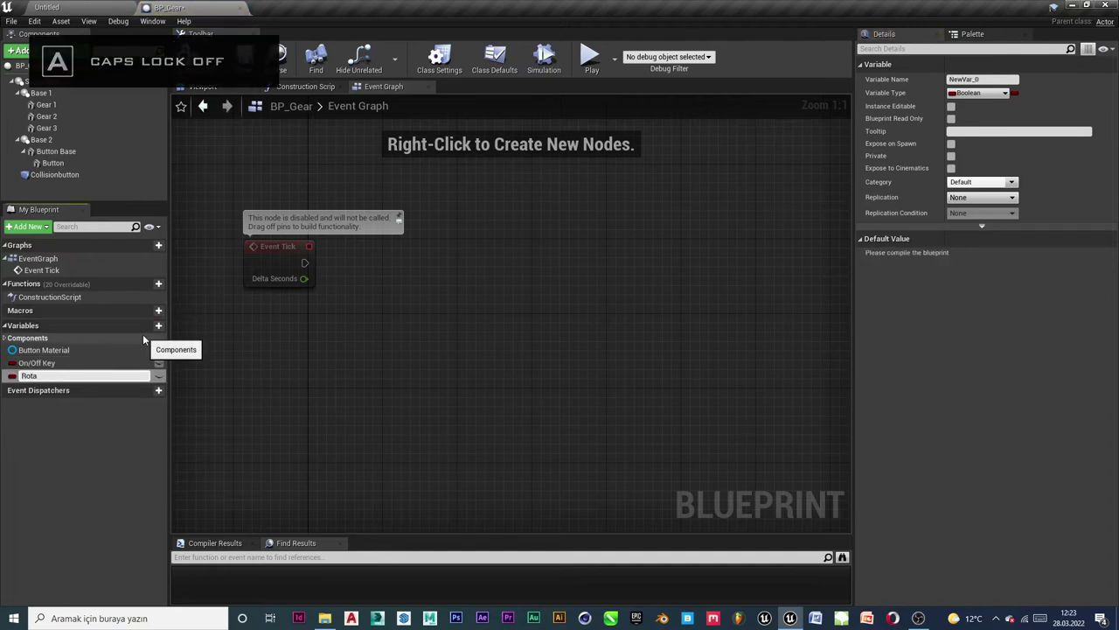
pyautogui.write('tion')
pyautogui.press('capslock')
pyautogui.write(' S')
pyautogui.press('capslock')
pyautogui.write('peed')
pyautogui.press('Return')
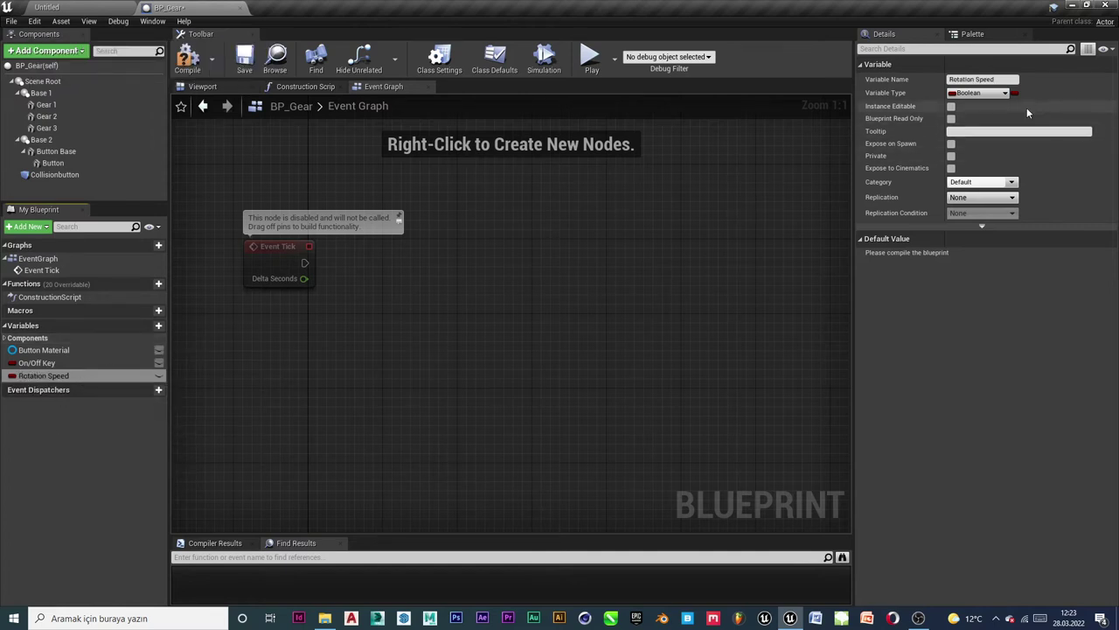
pyautogui.click(979, 92)
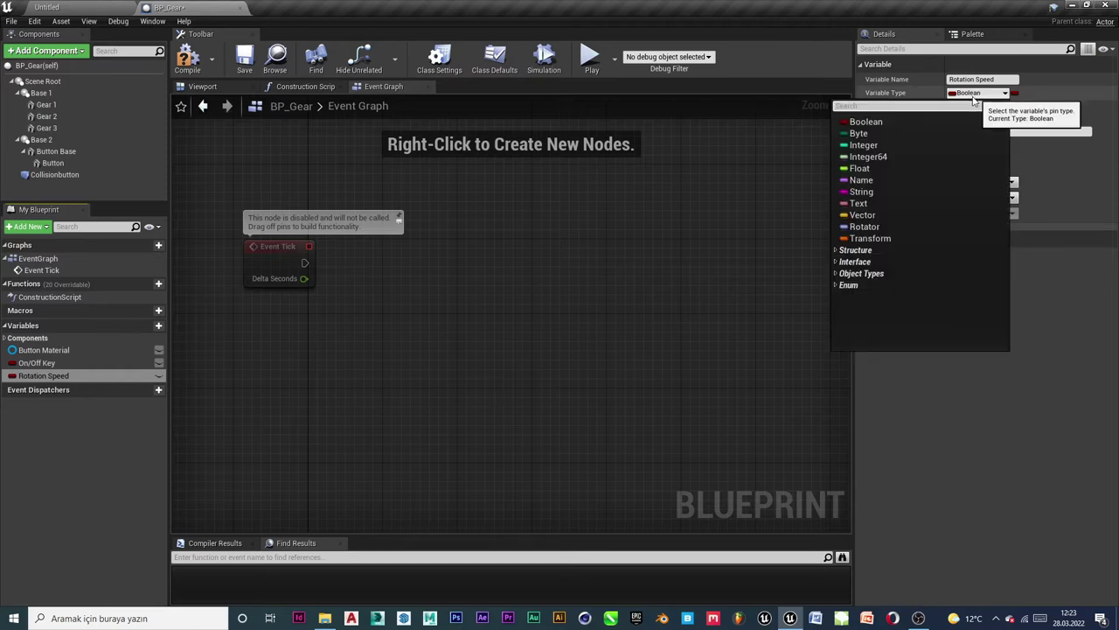
pyautogui.click(876, 168)
pyautogui.click(105, 454)
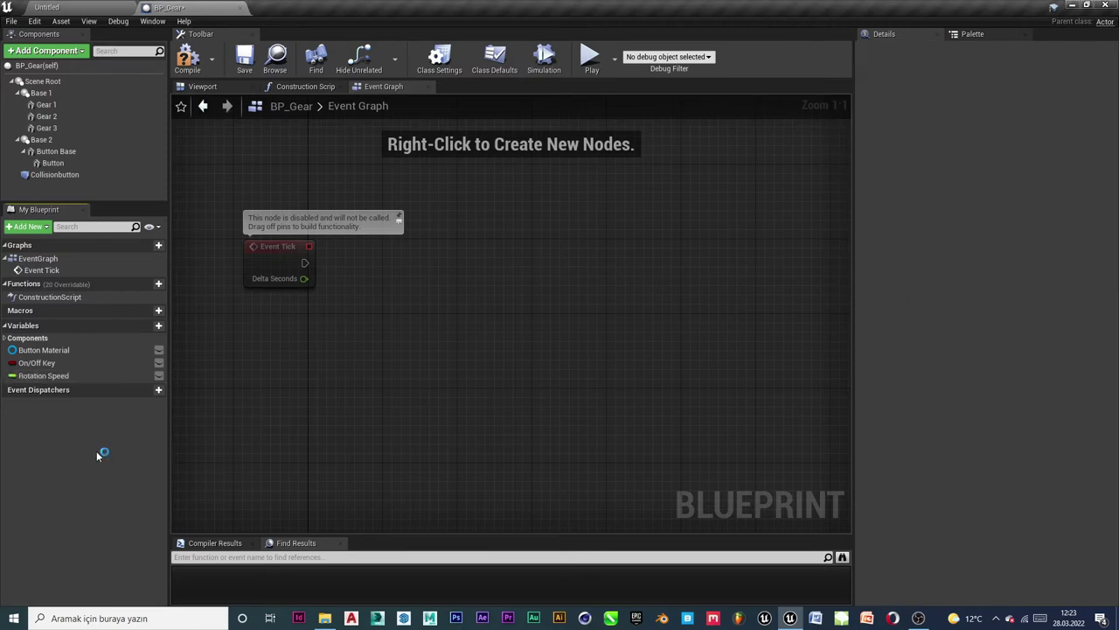
# Add a Delta Seconds variable and compile the blueprint.
pyautogui.click(150, 325)
pyautogui.write('D')
pyautogui.press('capslock')
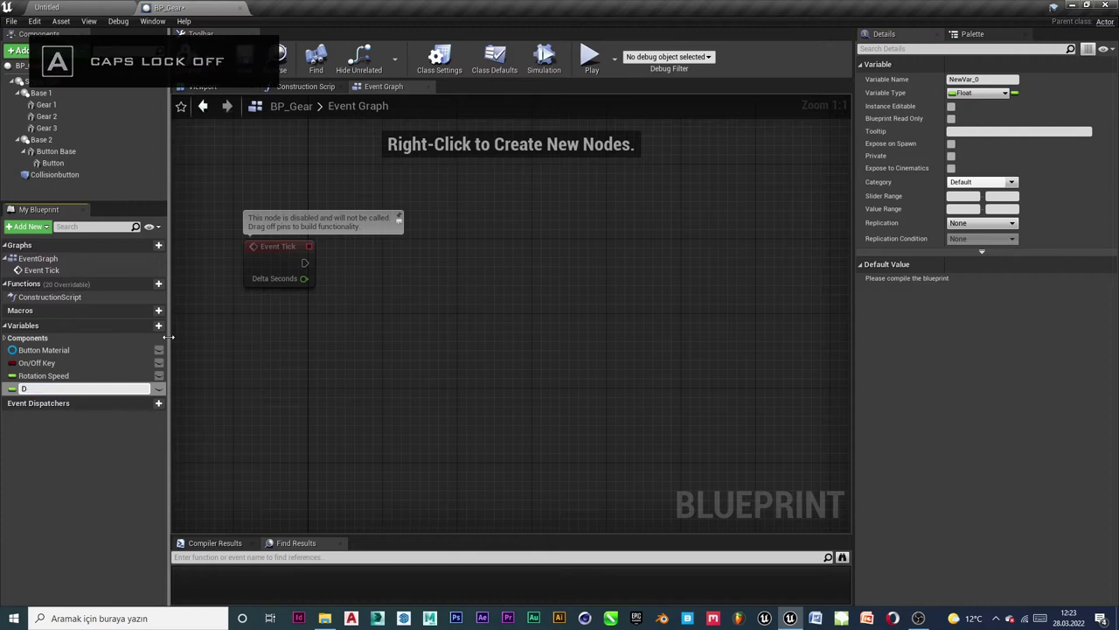
pyautogui.write('elta')
pyautogui.press('capslock')
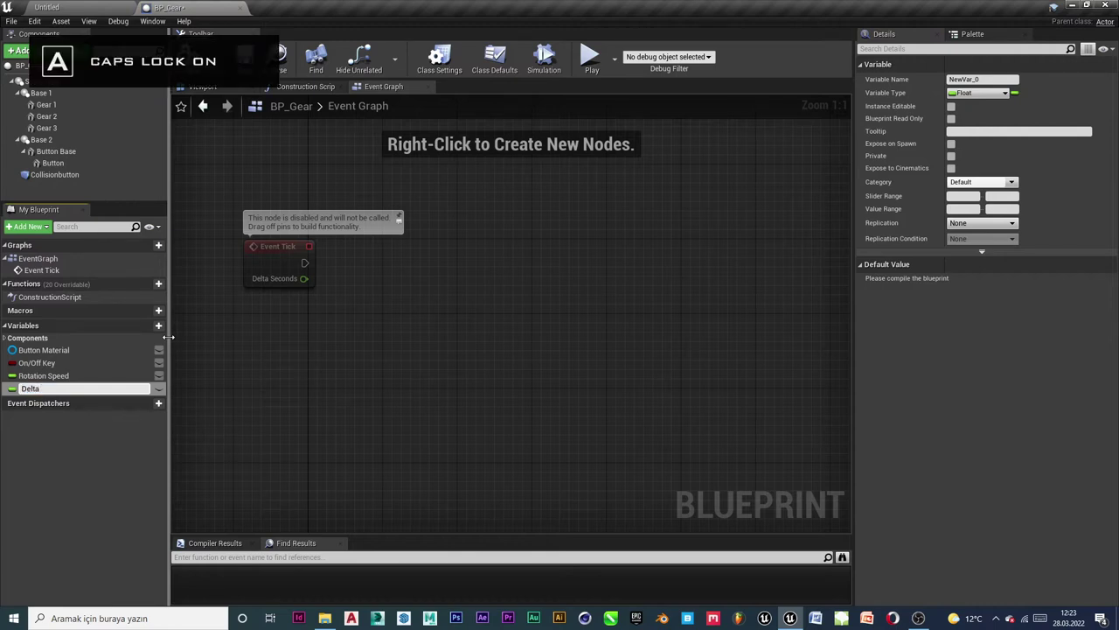
pyautogui.write(' S')
pyautogui.press('capslock')
pyautogui.write('econd')
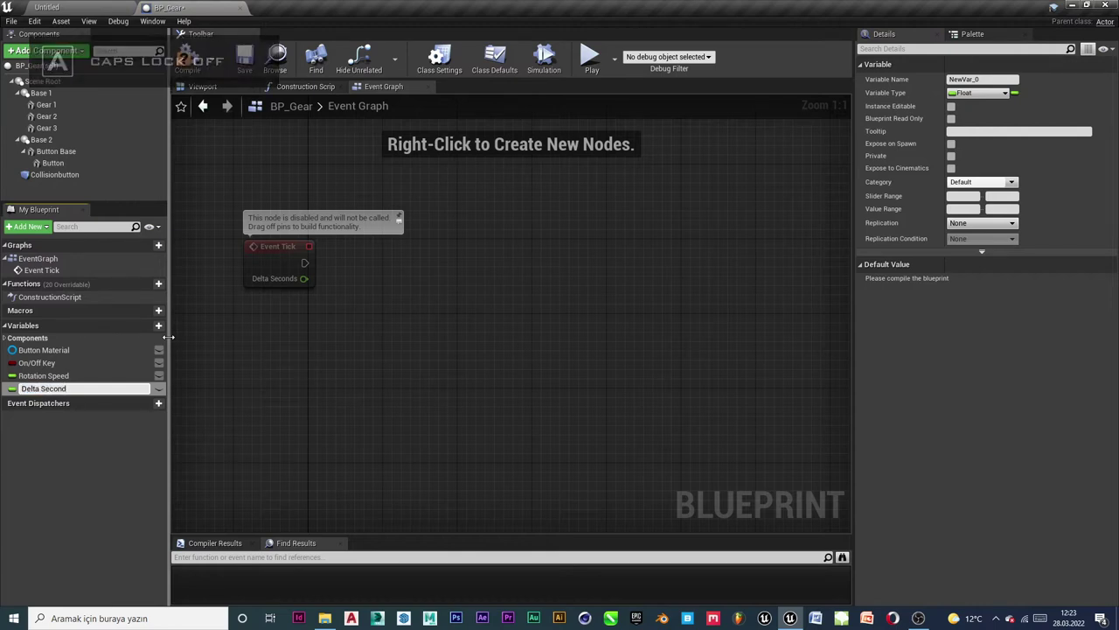
pyautogui.write('s')
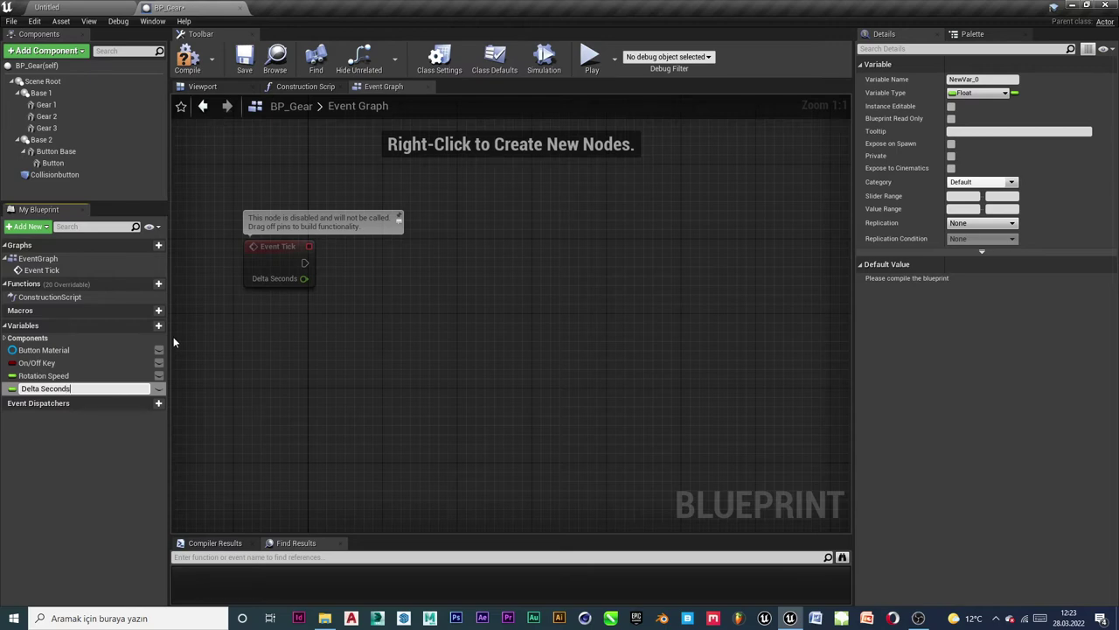
pyautogui.press('Return')
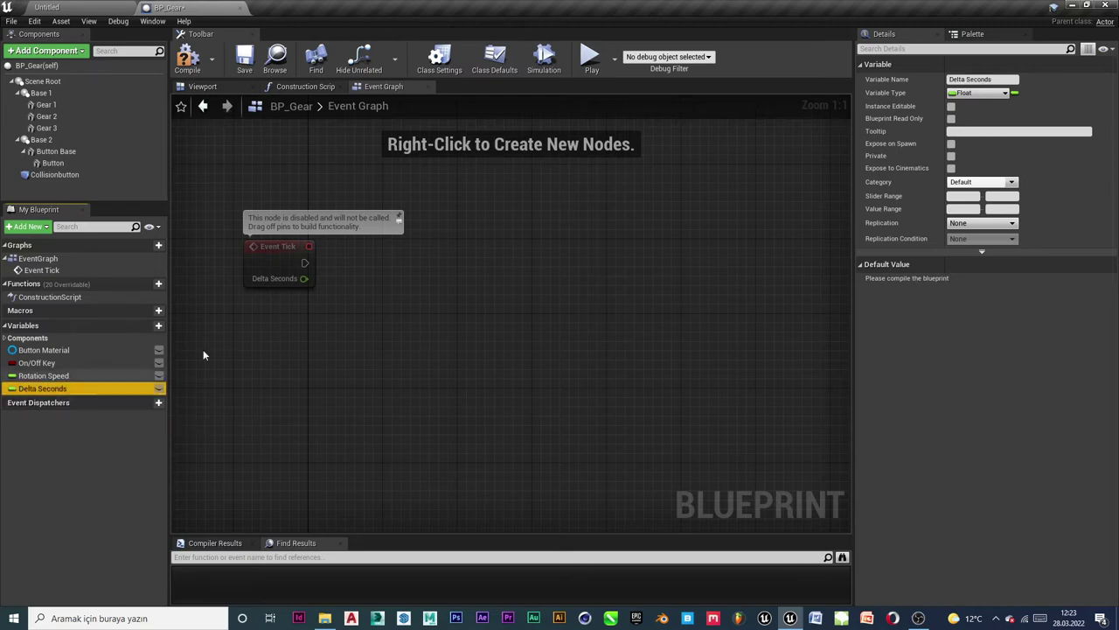
pyautogui.click(187, 57)
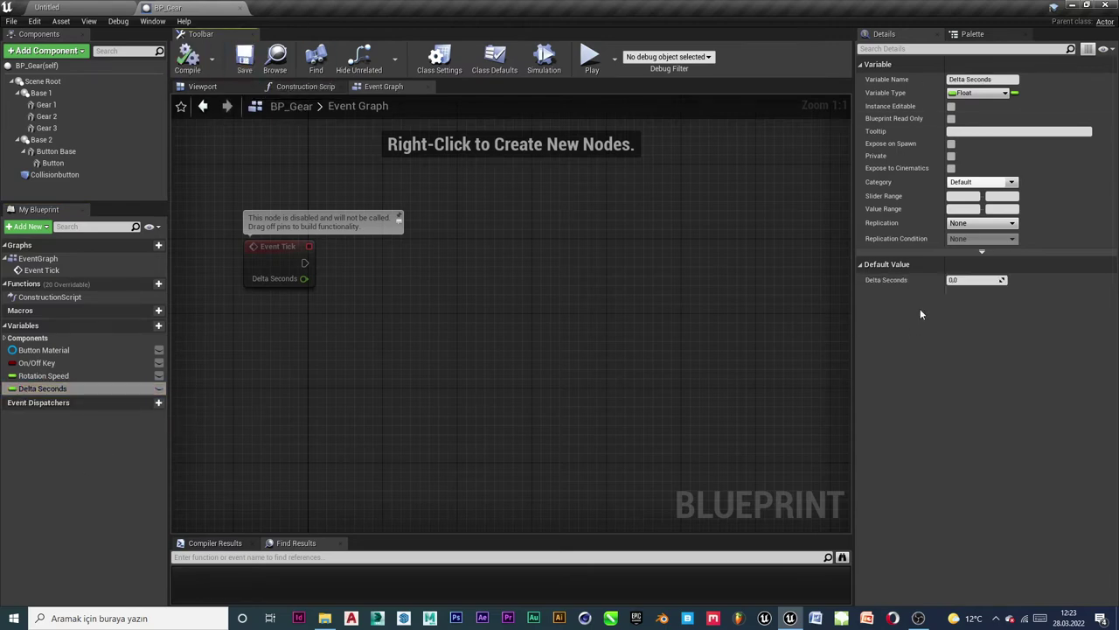
# Give Rotation Speed a default value of 80.
pyautogui.click(44, 375)
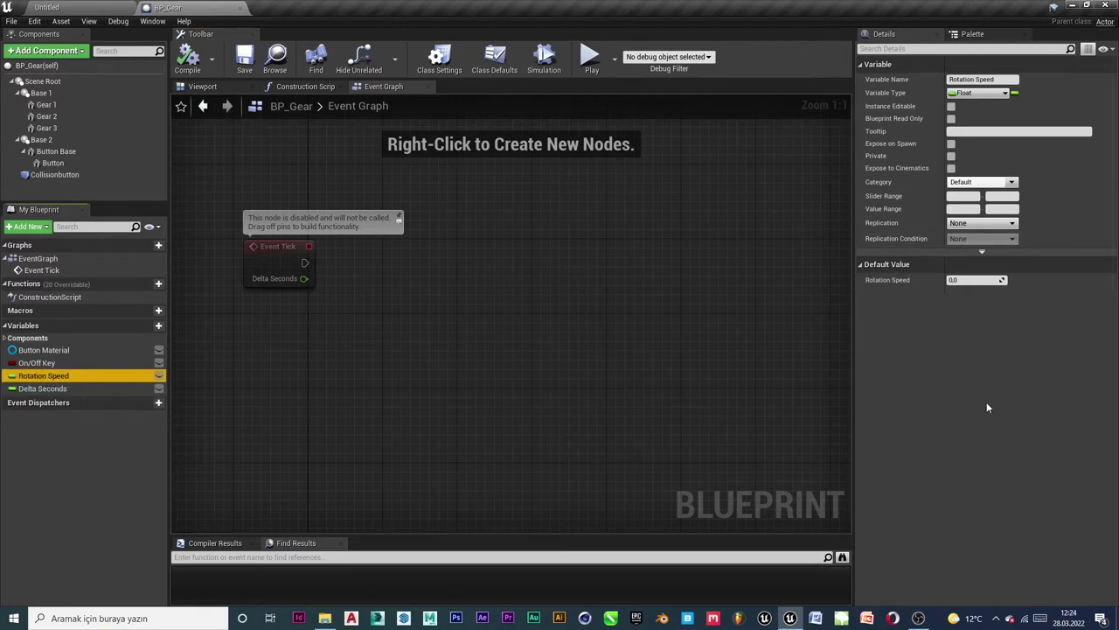
pyautogui.click(859, 267)
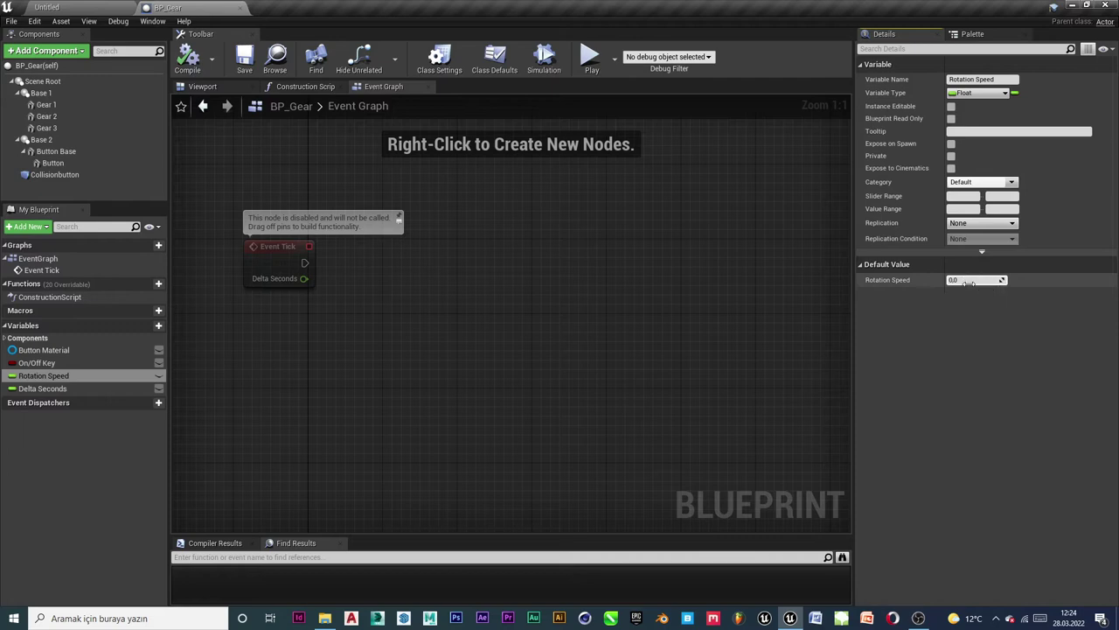
pyautogui.click(966, 279)
pyautogui.write('80')
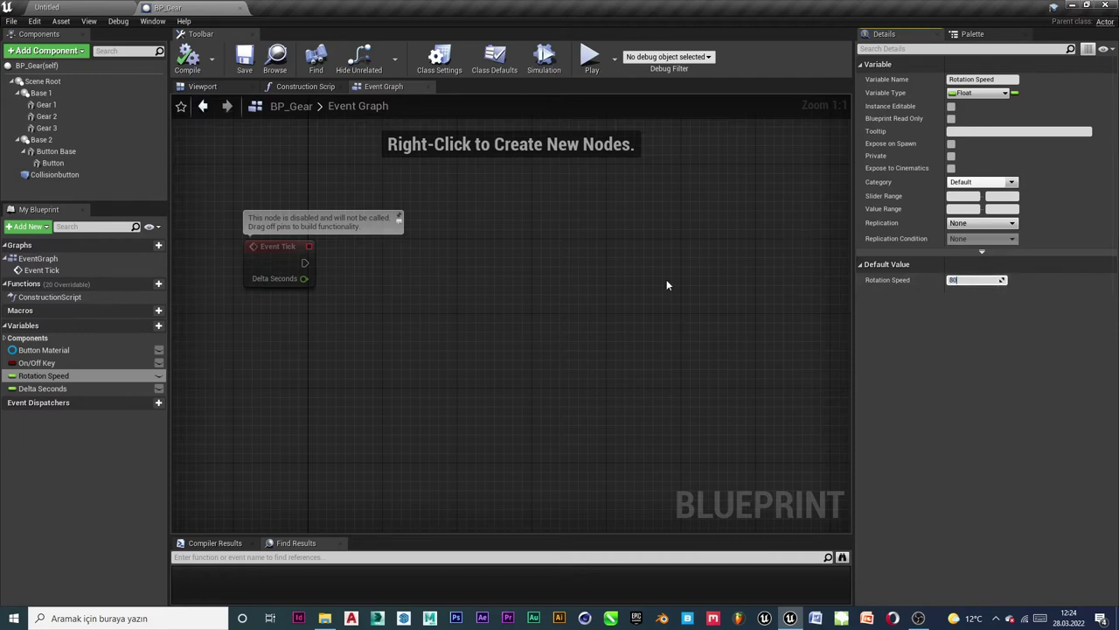
pyautogui.press('Return')
pyautogui.click(33, 363)
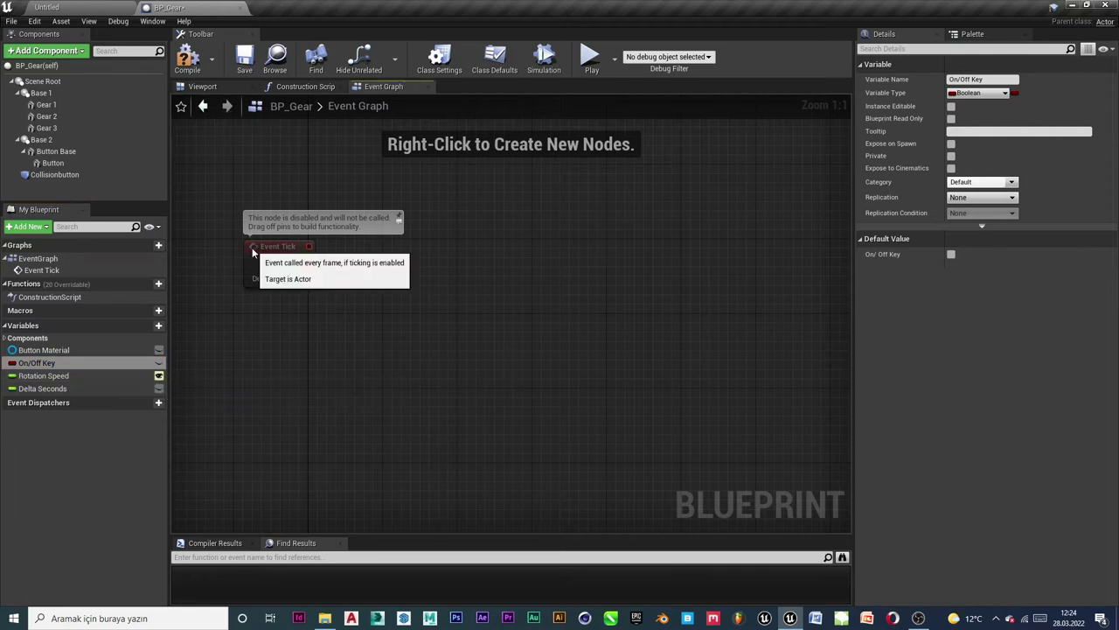
# Compile and add a SET Delta Seconds node after Event Tick.
pyautogui.moveTo(271, 254); pyautogui.dragTo(262, 310)
pyautogui.click(200, 68)
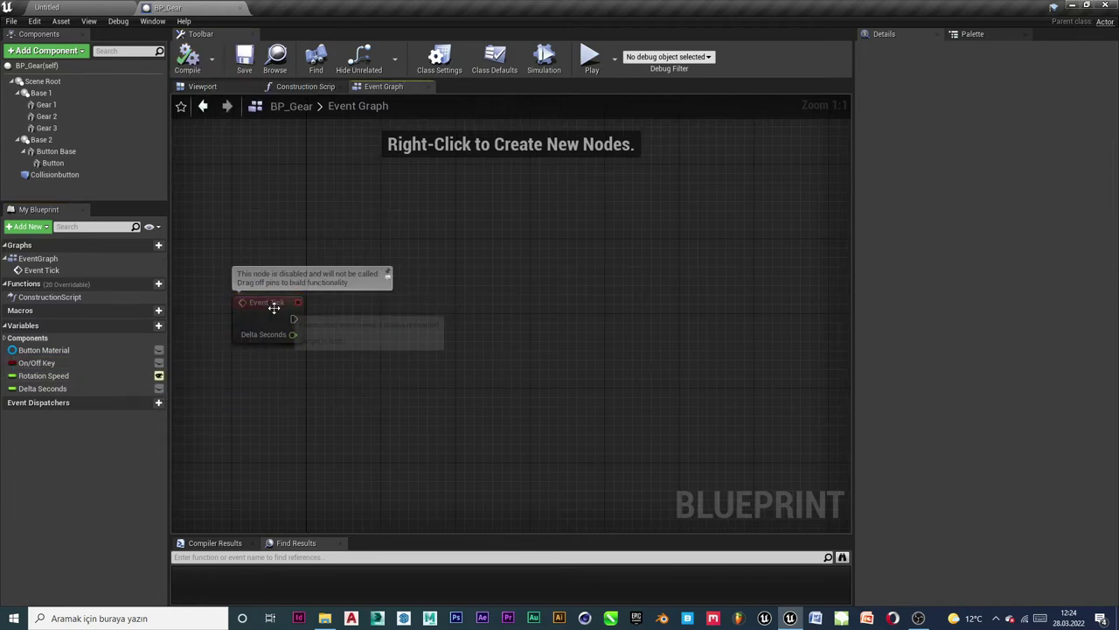
pyautogui.moveTo(275, 305); pyautogui.dragTo(272, 258)
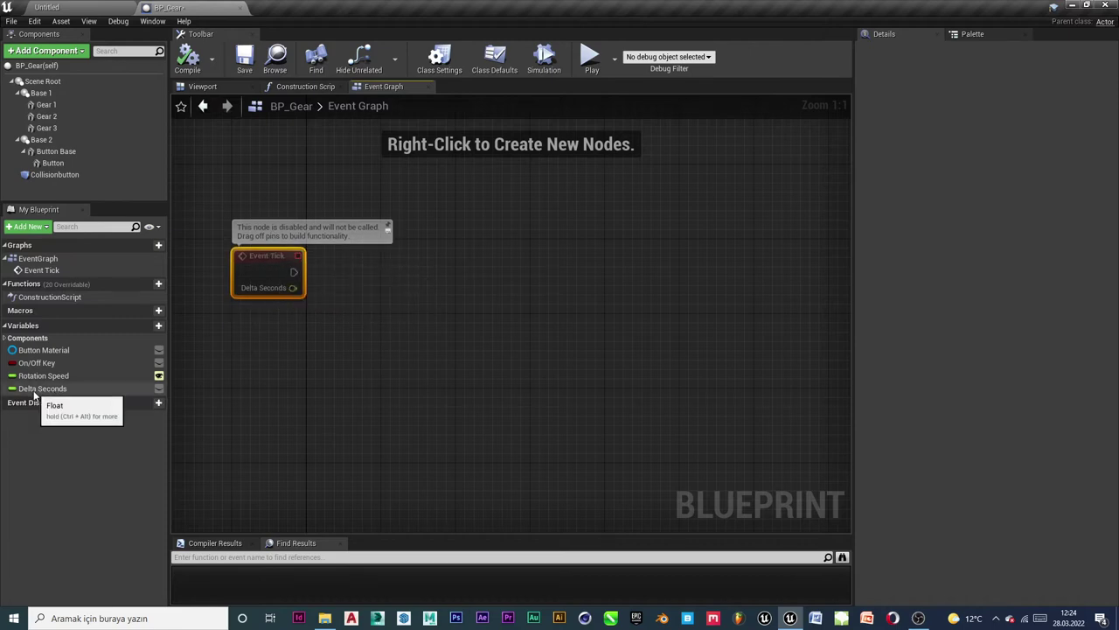
pyautogui.moveTo(34, 395); pyautogui.dragTo(295, 272)
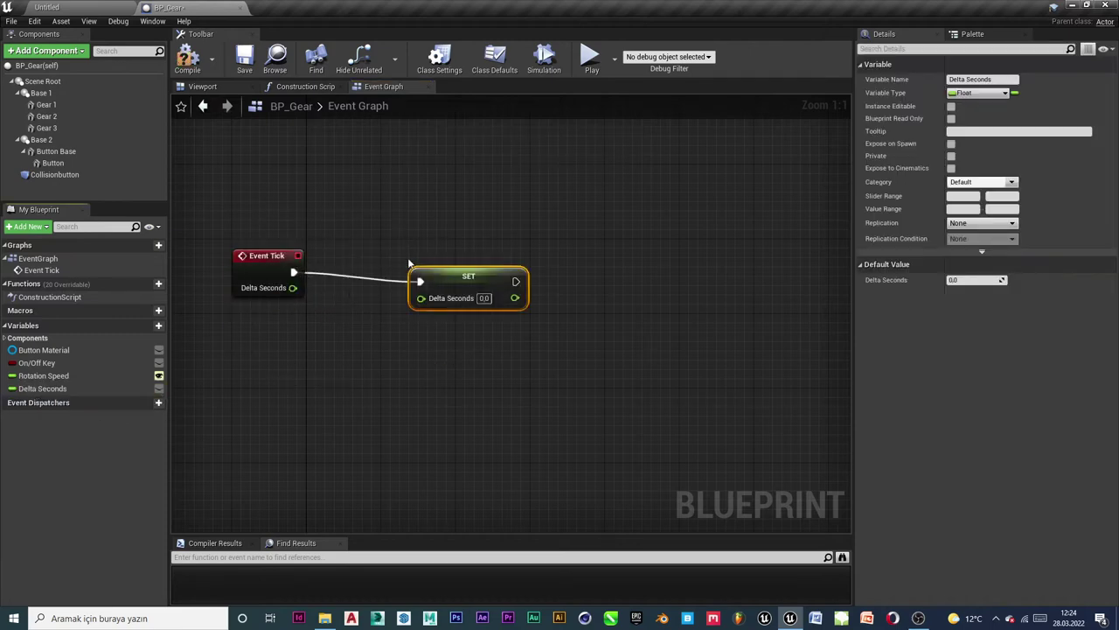
pyautogui.moveTo(443, 283); pyautogui.dragTo(387, 274)
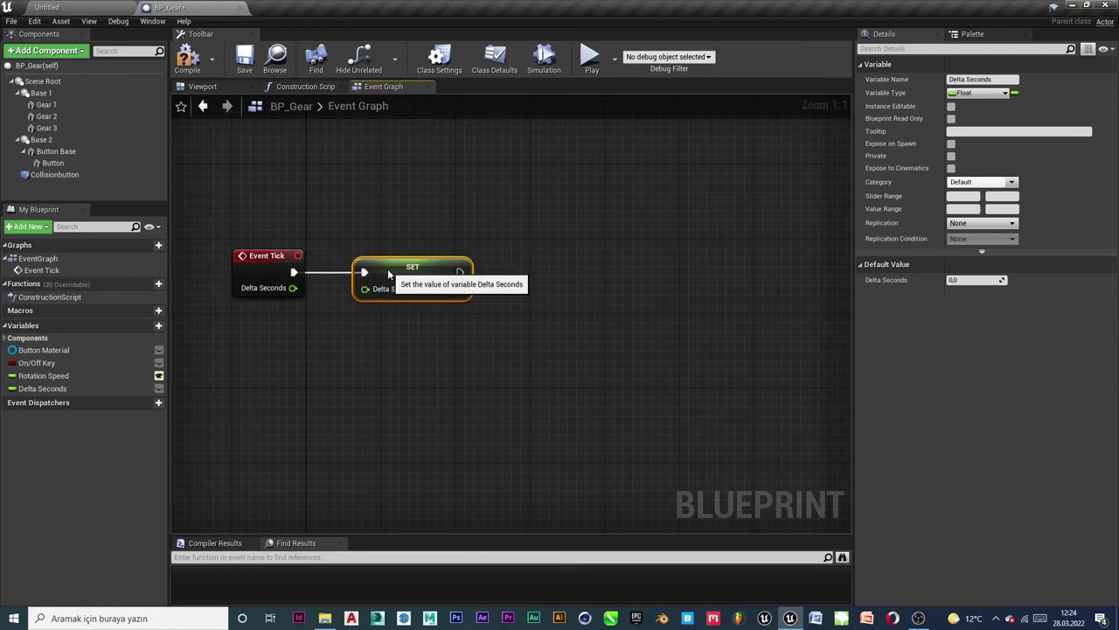
# Wire Event Tick's Delta Seconds into the SET node, save, and search 'bra' off it.
pyautogui.moveTo(293, 288)
pyautogui.mouseDown()
pyautogui.moveTo(366, 288)
pyautogui.moveTo(359, 278)
pyautogui.mouseUp()
pyautogui.moveTo(531, 349); pyautogui.dragTo(541, 330, button='right')
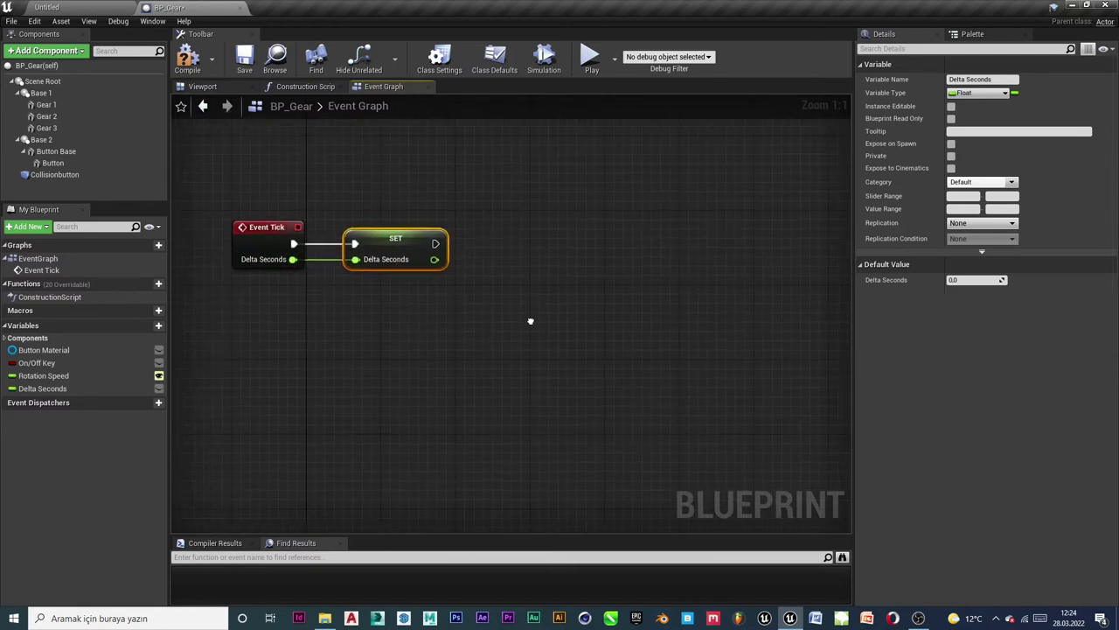
pyautogui.click(253, 59)
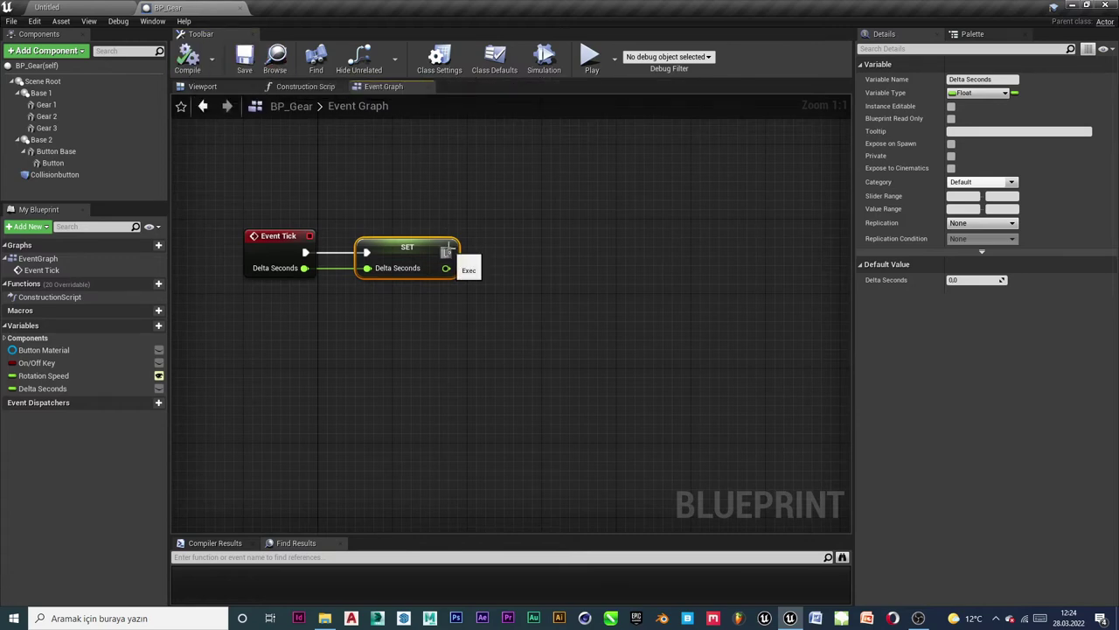
pyautogui.moveTo(445, 252); pyautogui.dragTo(523, 190)
pyautogui.write('bra')
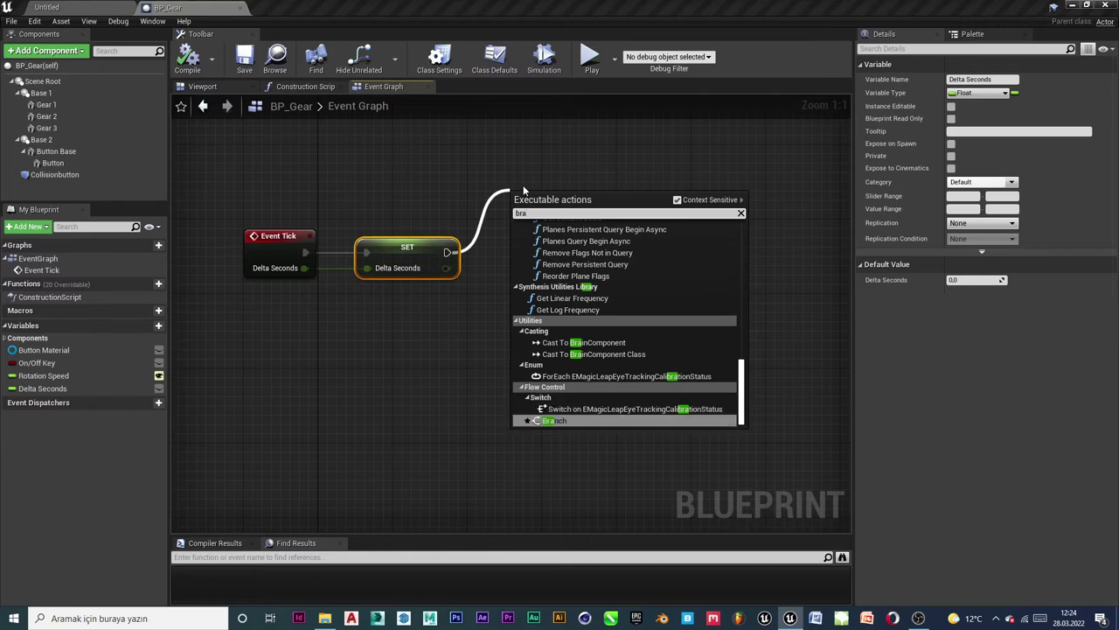
# Add a Branch after SET conditioned on On/Off Key and save.
pyautogui.press('Return')
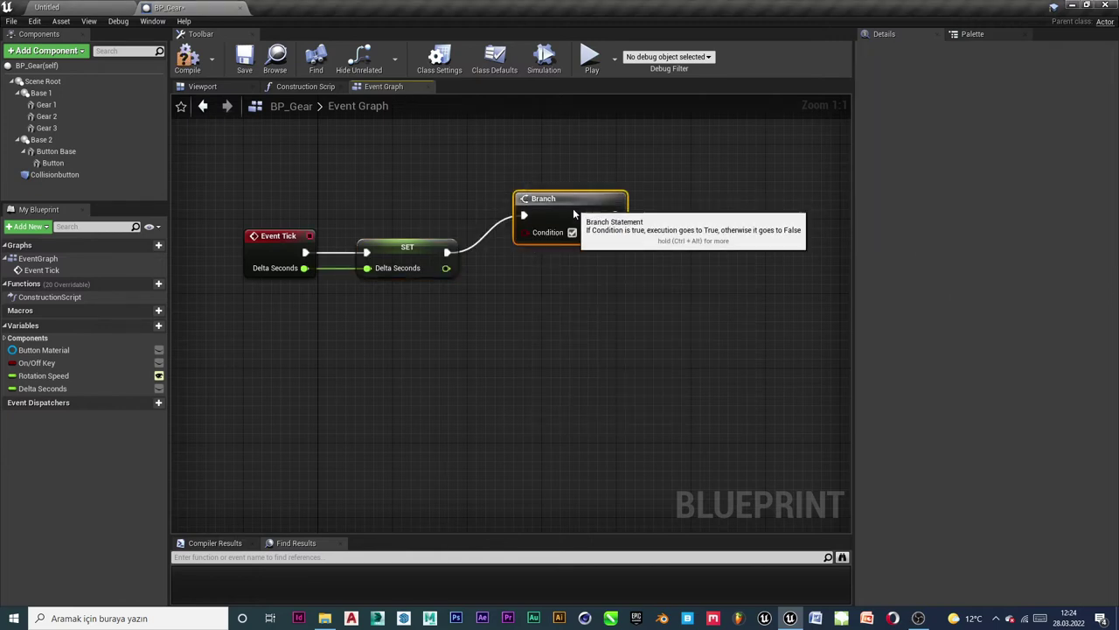
pyautogui.moveTo(580, 200); pyautogui.dragTo(580, 238)
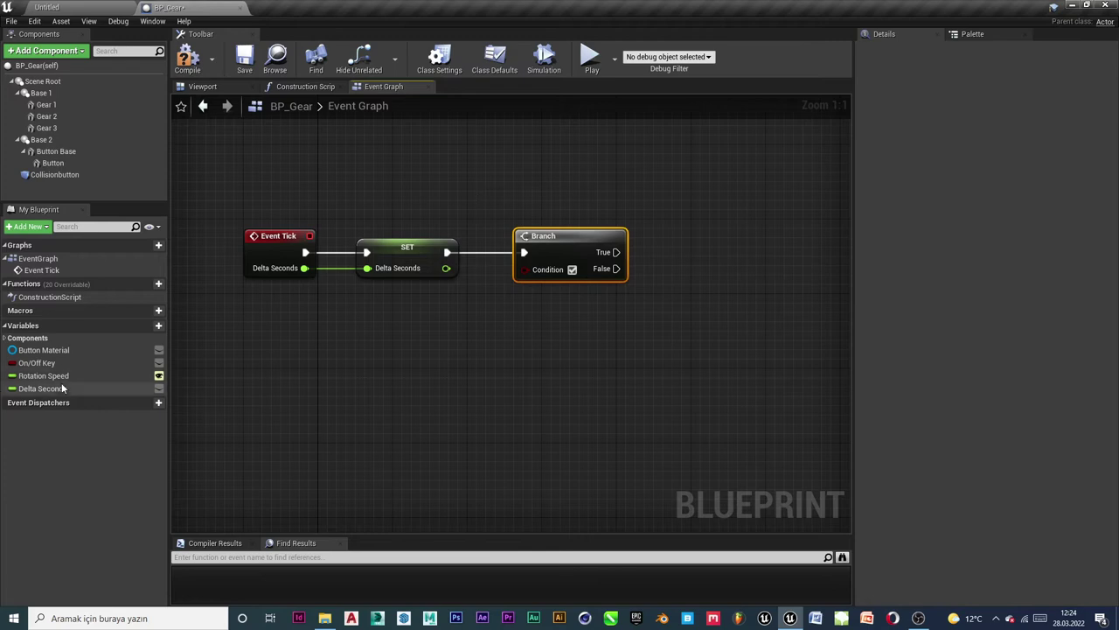
pyautogui.keyDown('ctrl'); pyautogui.moveTo(36, 362); pyautogui.dragTo(464, 375); pyautogui.keyUp('ctrl')
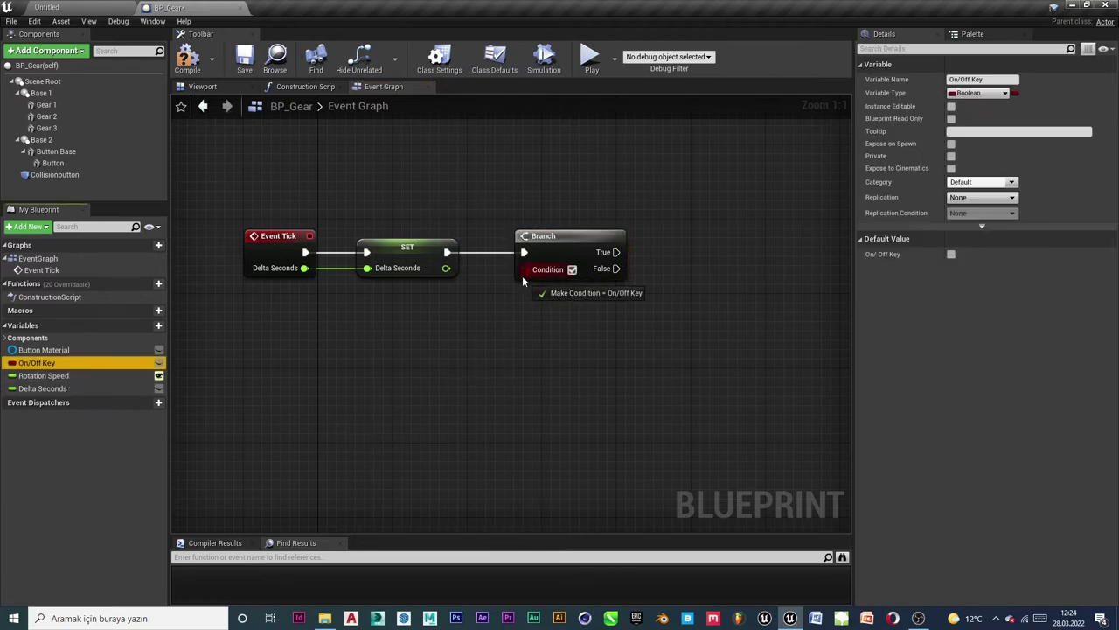
pyautogui.moveTo(523, 269)
pyautogui.mouseDown()
pyautogui.moveTo(538, 297)
pyautogui.moveTo(425, 281)
pyautogui.moveTo(426, 364)
pyautogui.mouseUp()
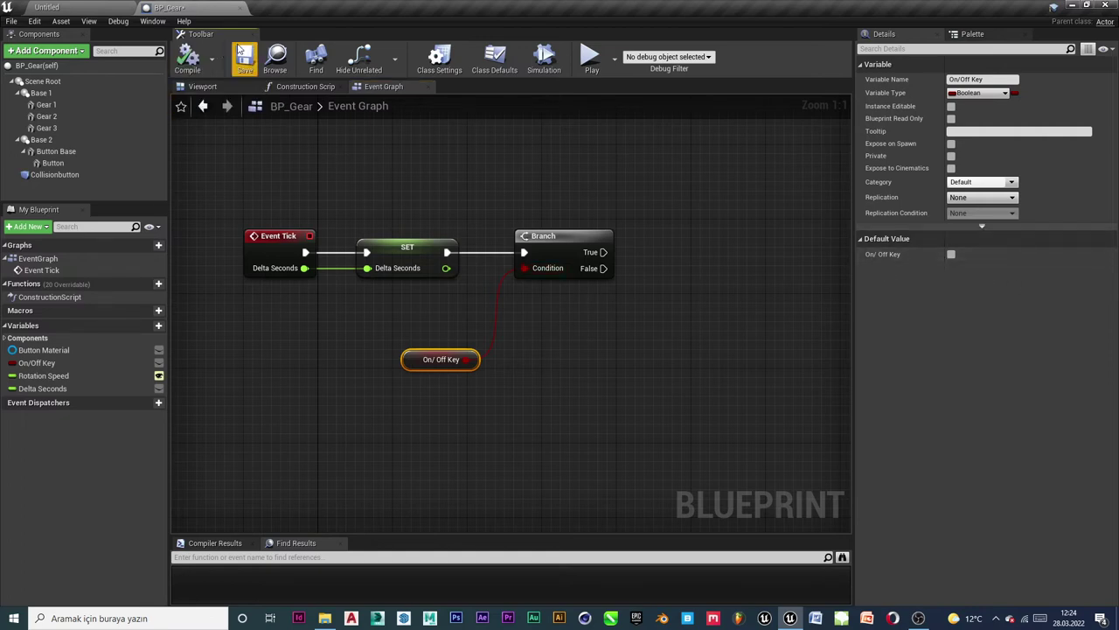
pyautogui.click(242, 54)
# Switch to the Viewport to preview the gear components.
pyautogui.moveTo(698, 248); pyautogui.dragTo(654, 229, button='right')
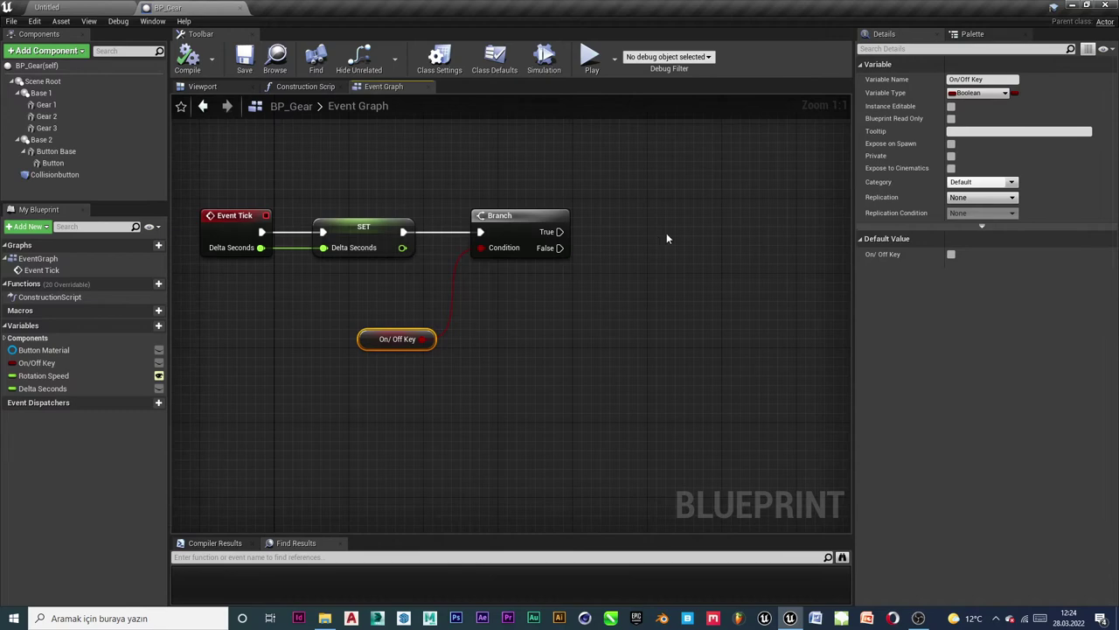
pyautogui.moveTo(660, 229); pyautogui.dragTo(679, 222, button='right')
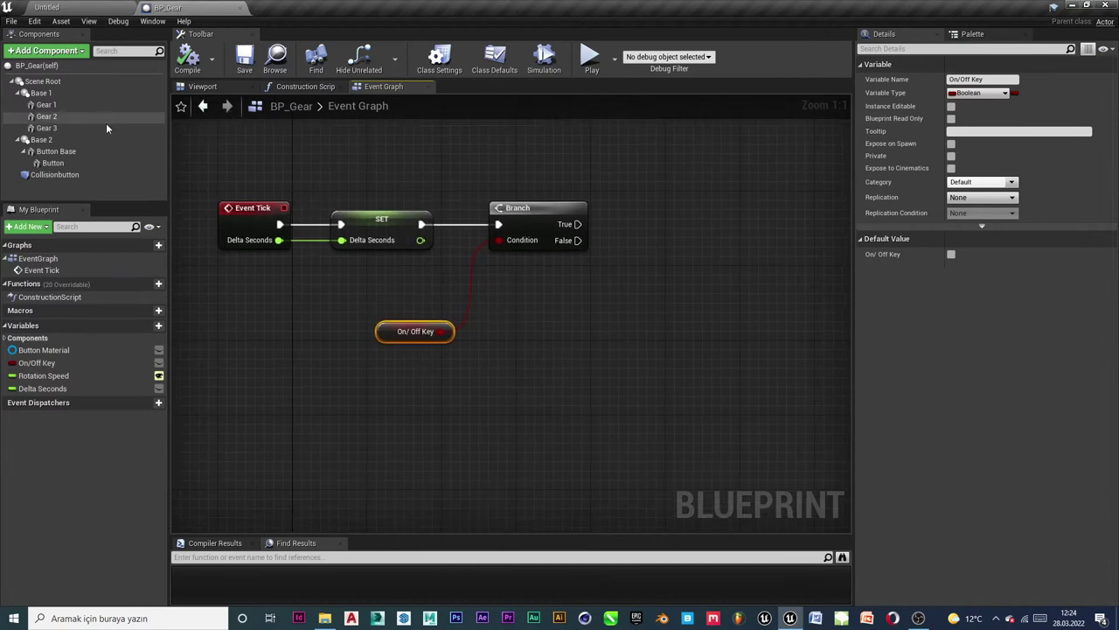
pyautogui.click(229, 87)
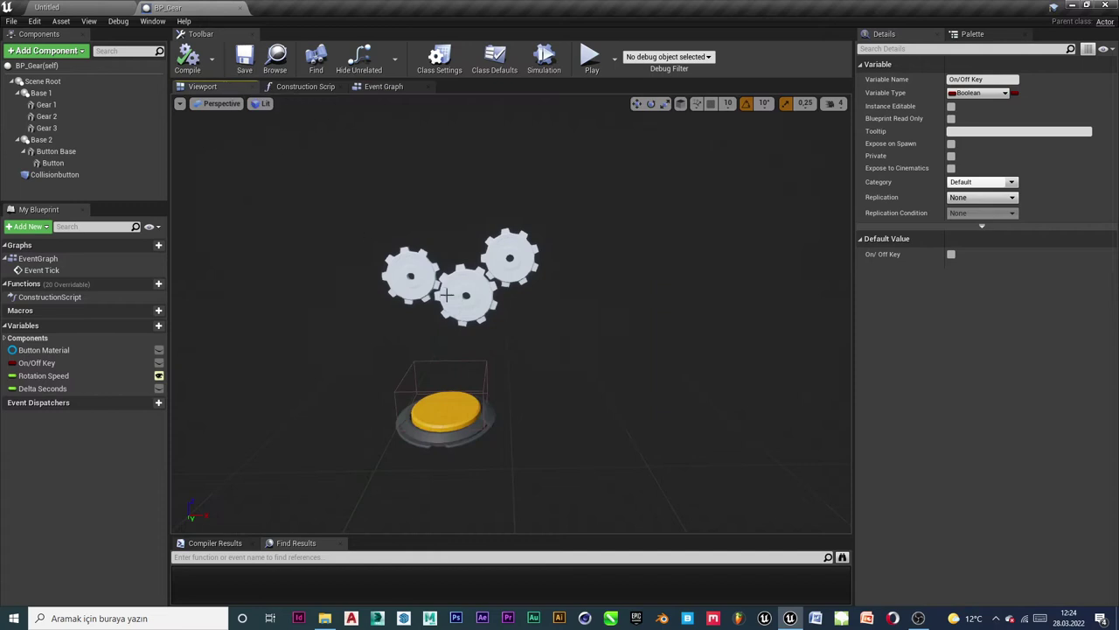
# Inspect Gear 1, Gear 2 and Gear 3, settle on Gear 2, and return to the Event Graph.
pyautogui.click(46, 104)
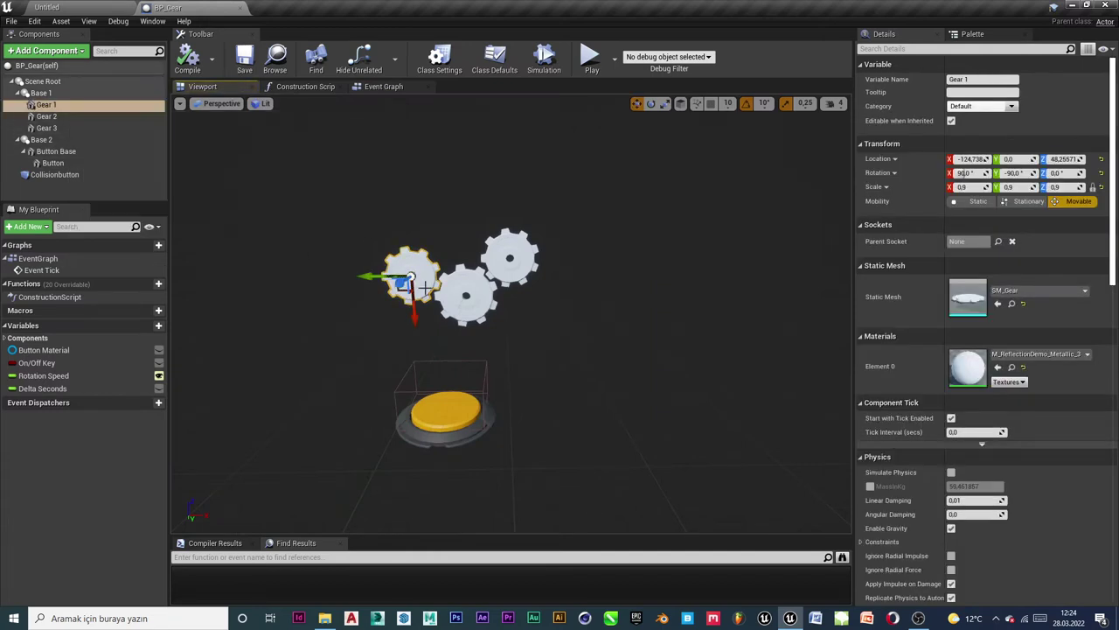
pyautogui.click(447, 301)
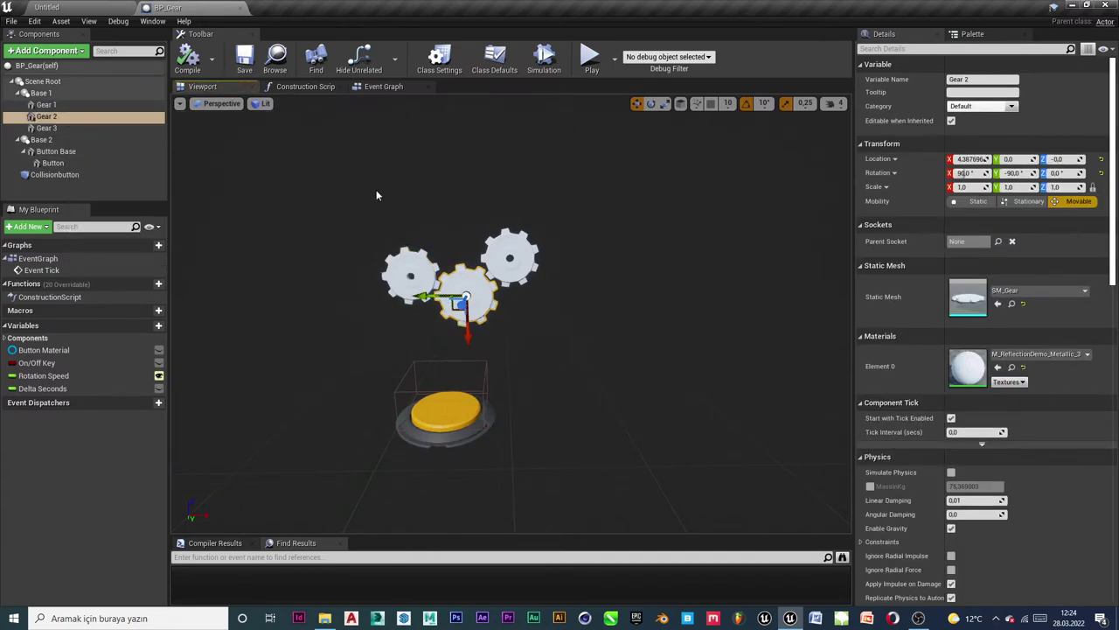
pyautogui.click(499, 234)
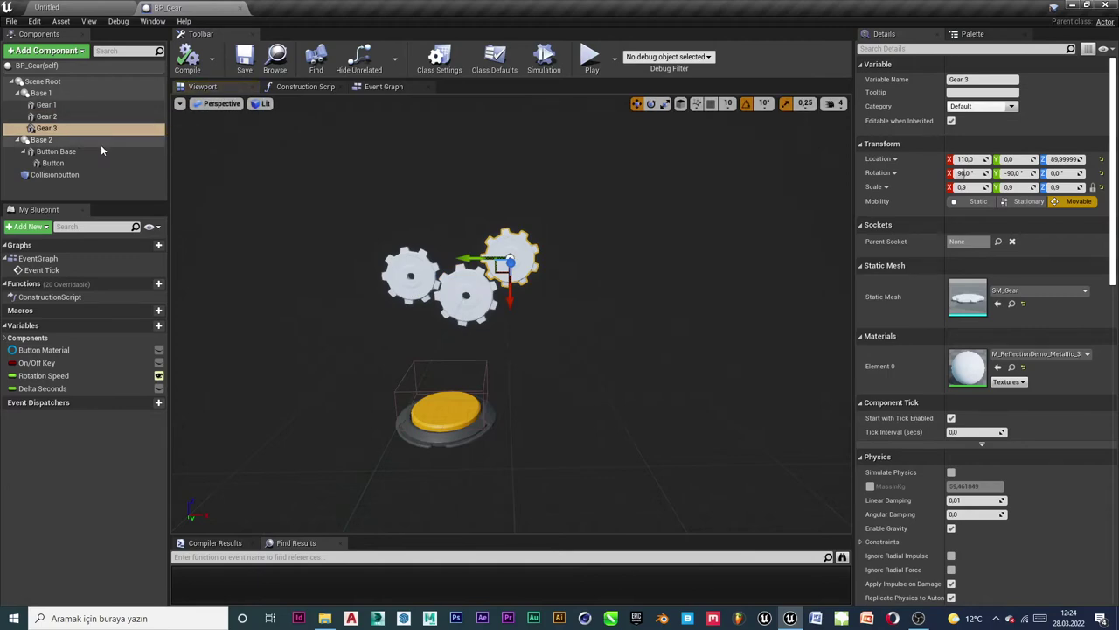
pyautogui.click(69, 116)
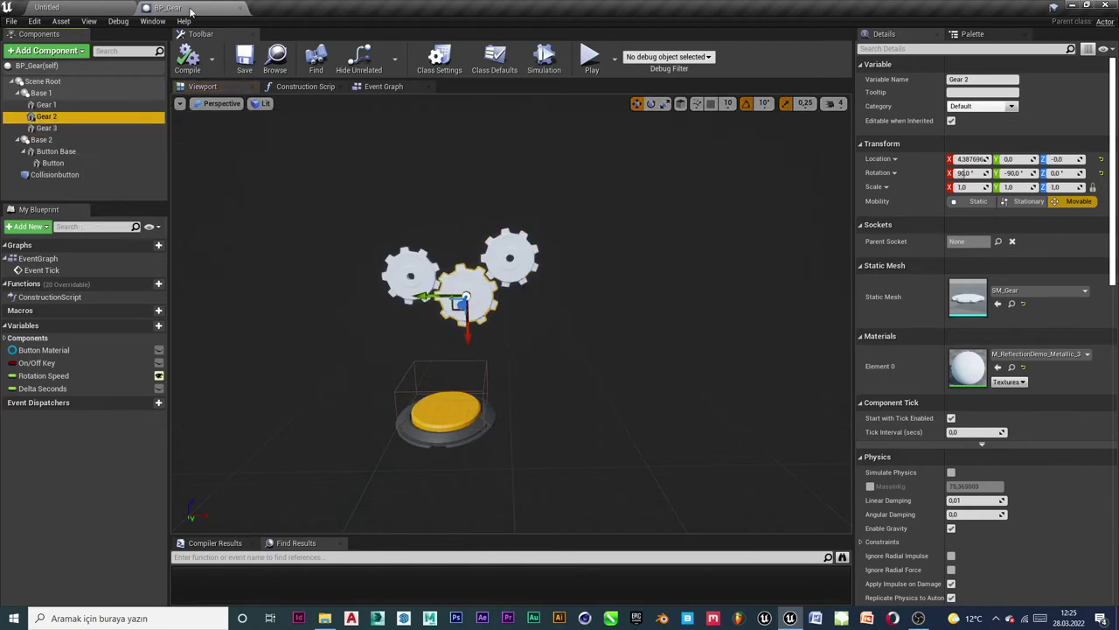
pyautogui.click(64, 7)
pyautogui.click(171, 7)
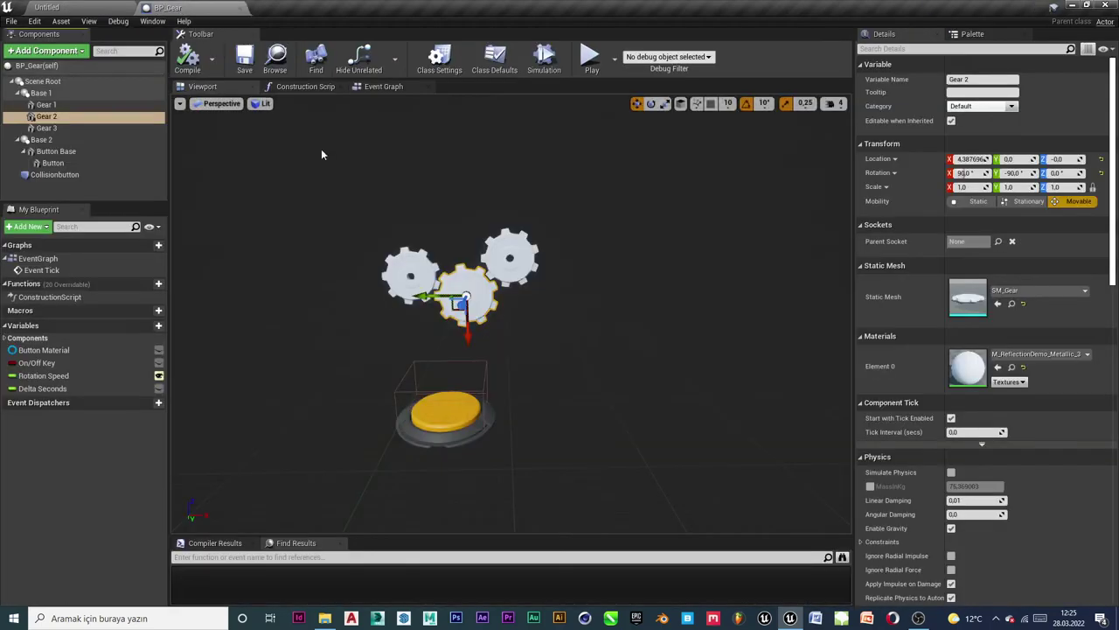
pyautogui.click(384, 88)
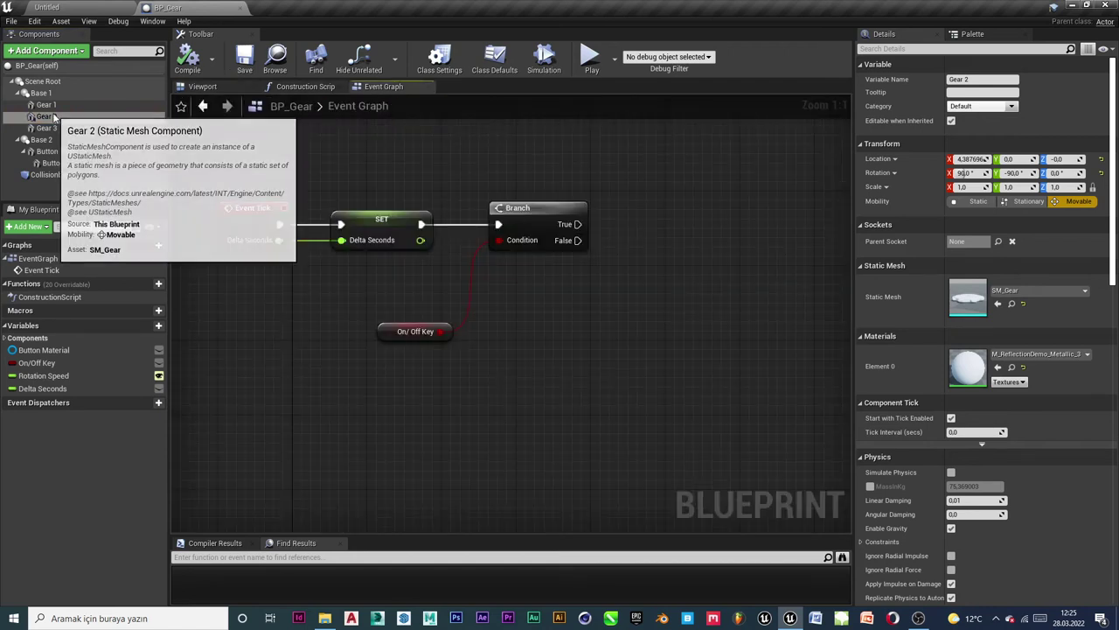
# Add an AddLocalRotation targeting a Gear 2 reference, run from the Branch's True output.
pyautogui.moveTo(46, 117)
pyautogui.mouseDown()
pyautogui.moveTo(663, 241)
pyautogui.moveTo(619, 291)
pyautogui.mouseUp()
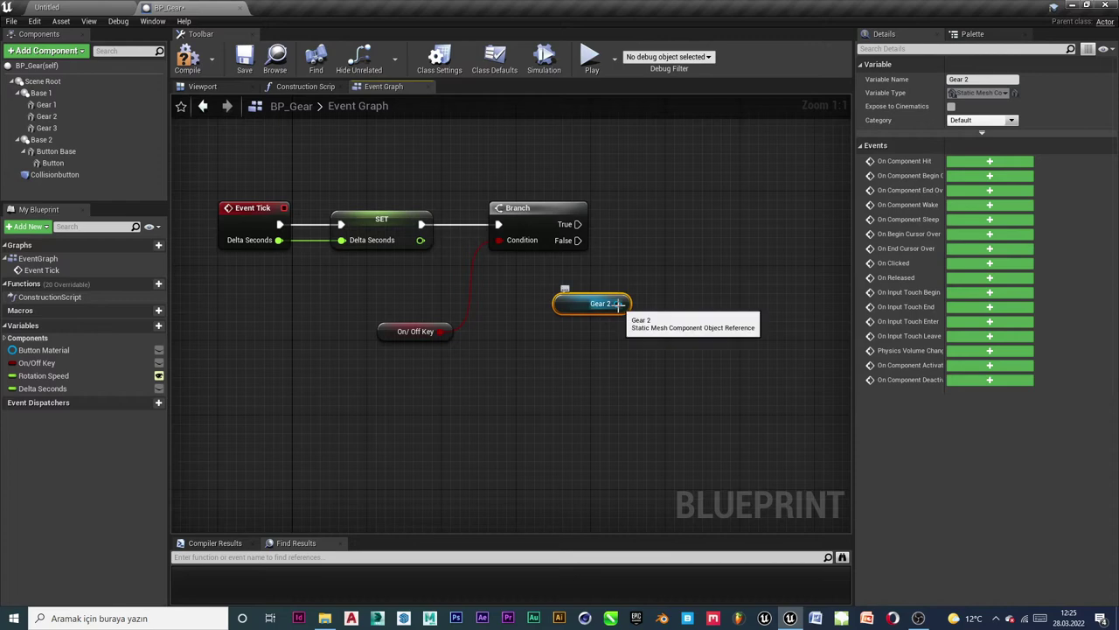
pyautogui.moveTo(617, 303); pyautogui.dragTo(653, 204)
pyautogui.write('add')
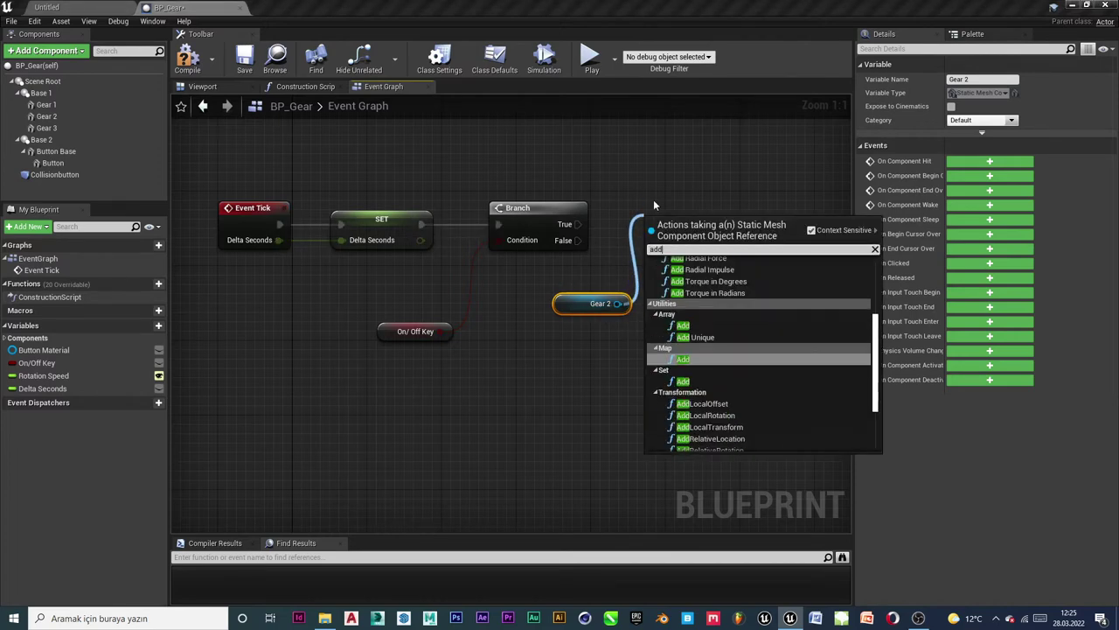
pyautogui.write('lo')
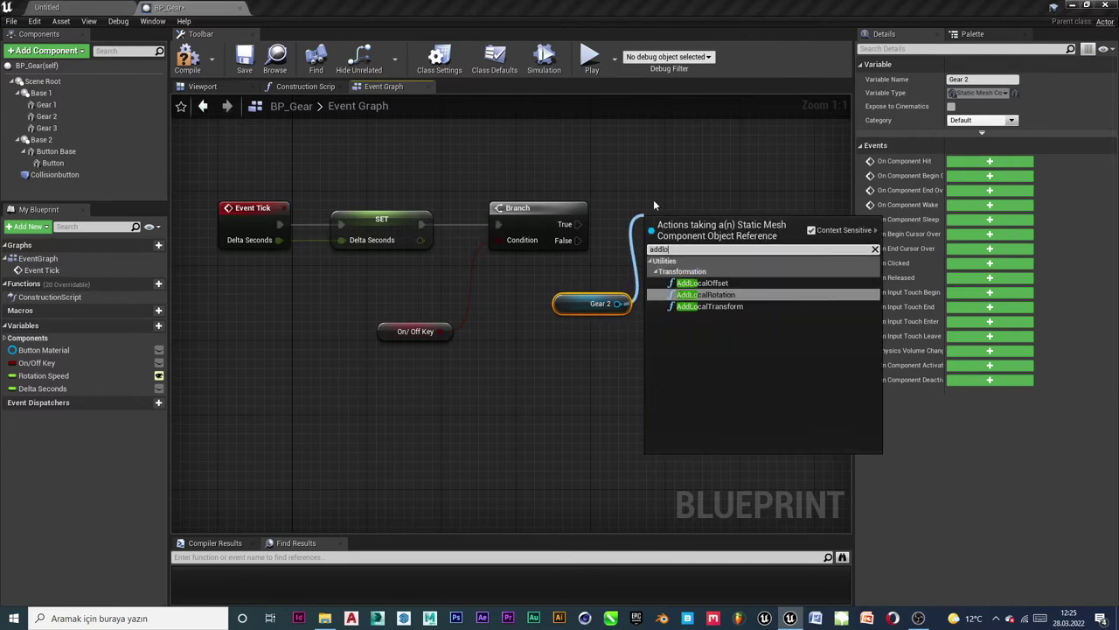
pyautogui.write('ca')
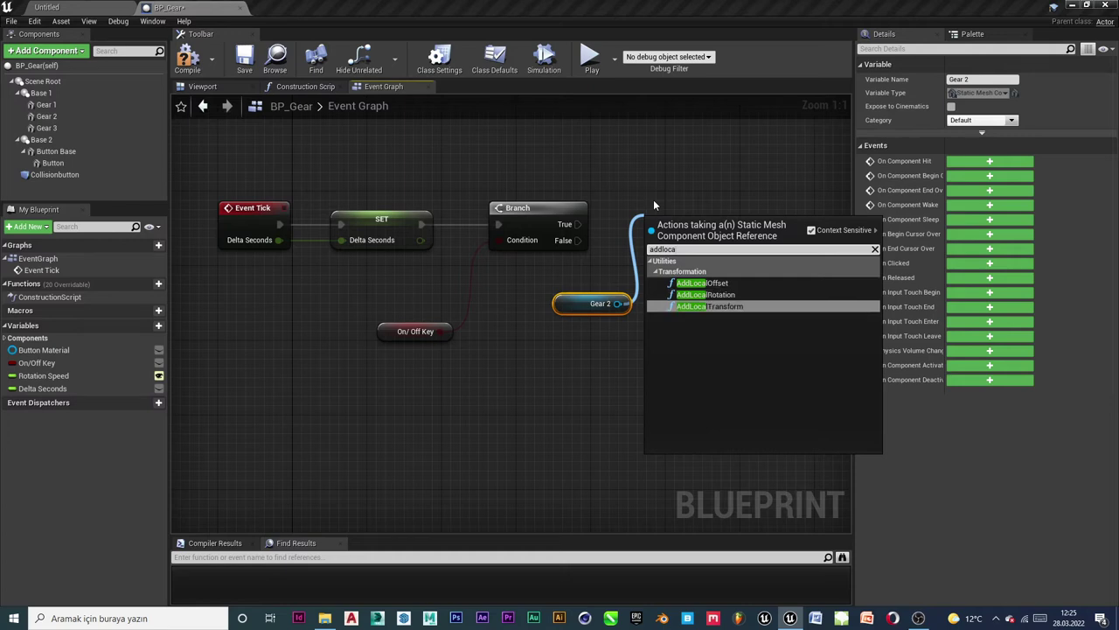
pyautogui.press('Return')
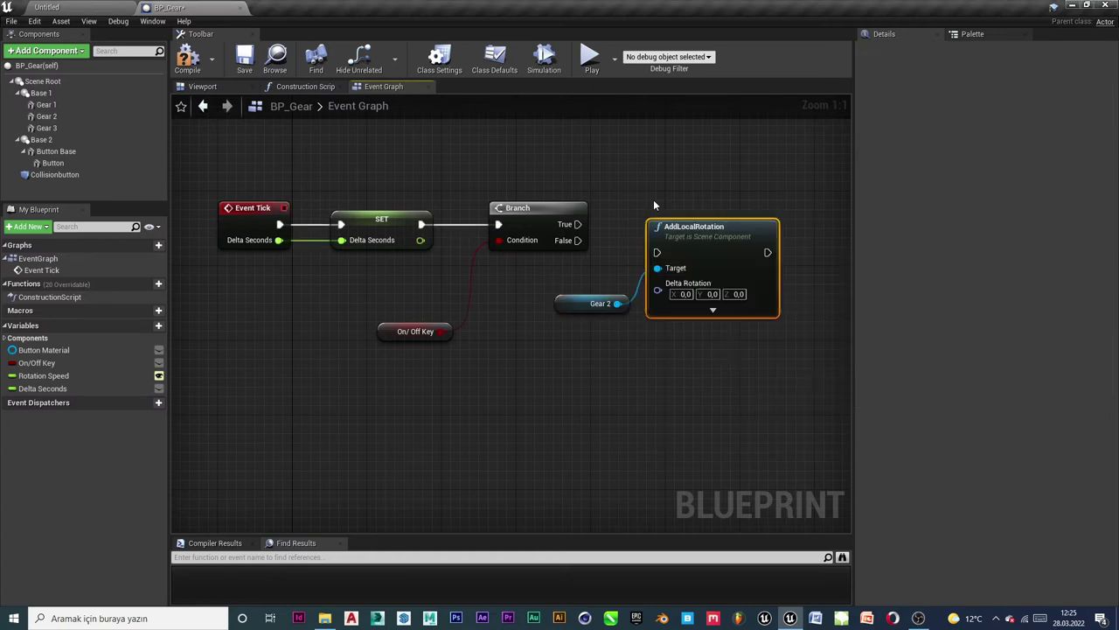
pyautogui.moveTo(718, 236); pyautogui.dragTo(755, 208)
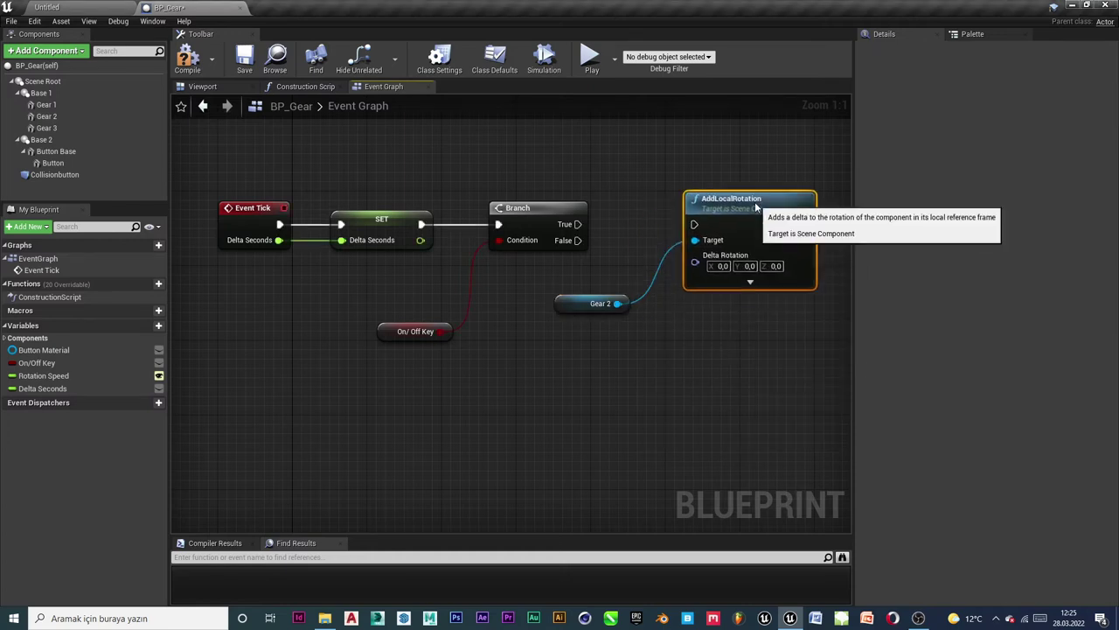
pyautogui.moveTo(577, 218)
pyautogui.mouseDown()
pyautogui.moveTo(681, 225)
pyautogui.moveTo(696, 236)
pyautogui.moveTo(694, 224)
pyautogui.mouseUp()
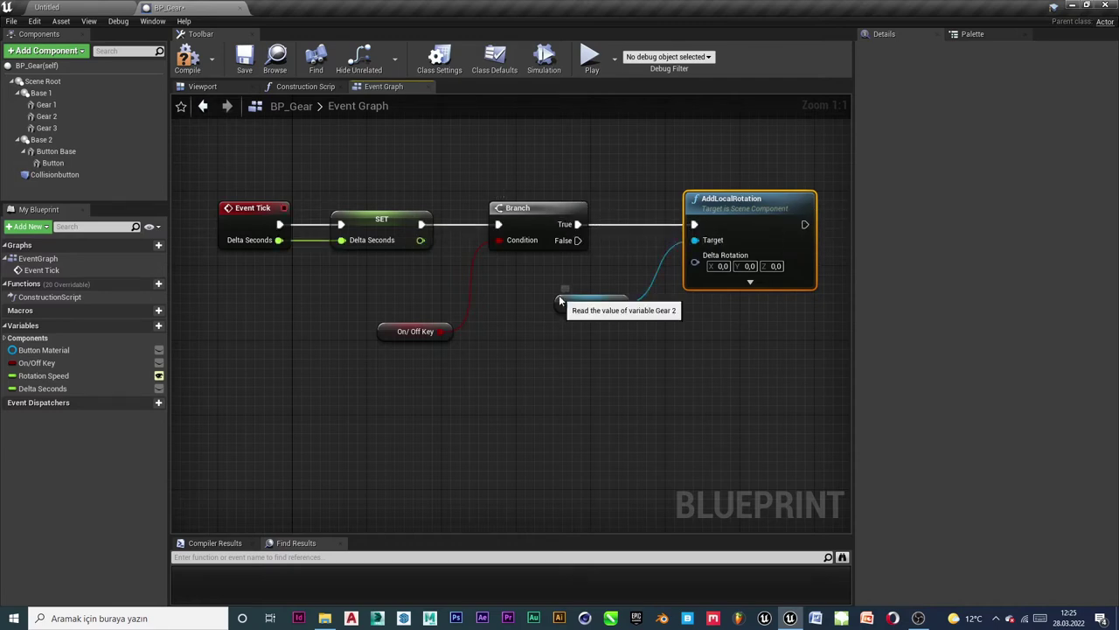
pyautogui.moveTo(564, 303); pyautogui.dragTo(546, 350)
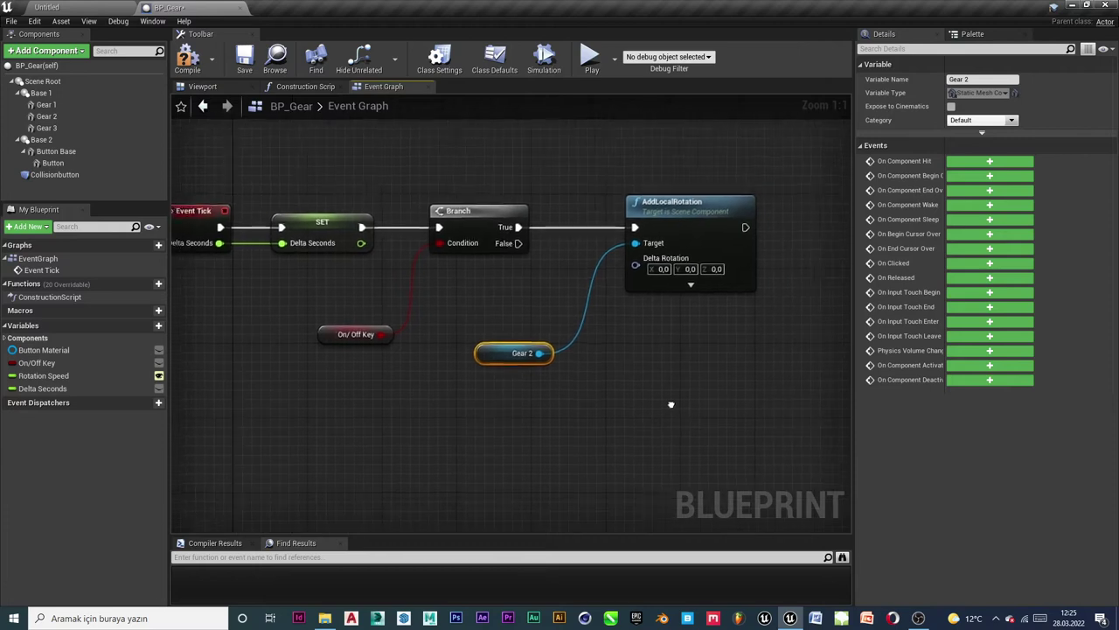
pyautogui.moveTo(739, 404); pyautogui.dragTo(700, 406, button='right')
pyautogui.moveTo(487, 325)
pyautogui.mouseDown(button='right')
pyautogui.moveTo(525, 322)
pyautogui.moveTo(523, 295)
pyautogui.moveTo(589, 270)
pyautogui.mouseUp(button='right')
pyautogui.scroll(-2, 548, 320)
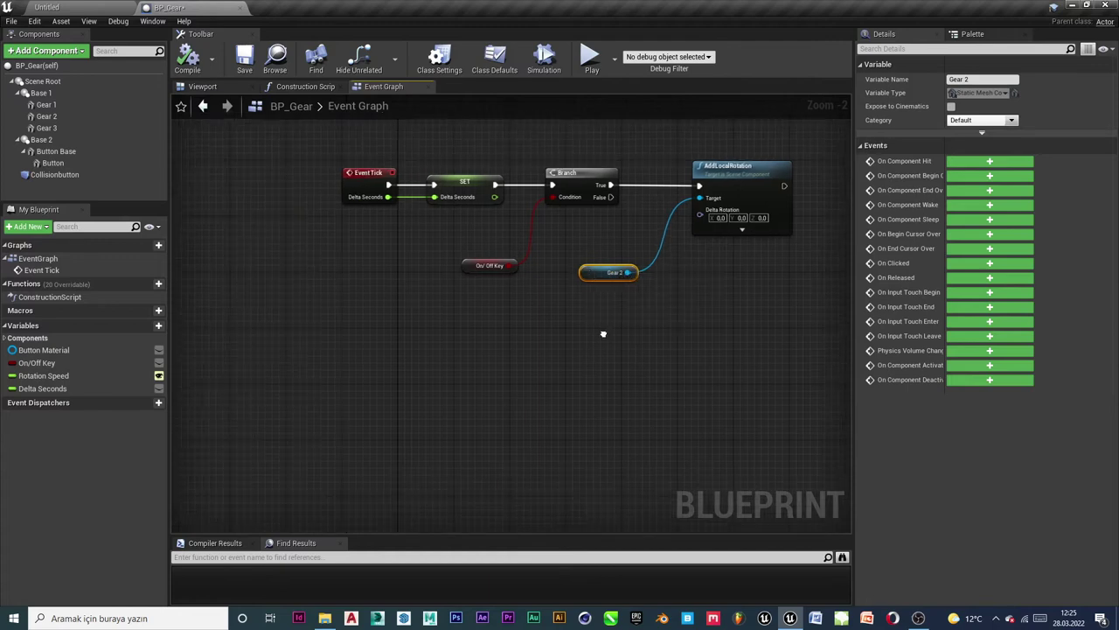
# Multiply Rotation Speed by Delta Seconds with a float multiply node.
pyautogui.moveTo(602, 332); pyautogui.dragTo(550, 323, button='right')
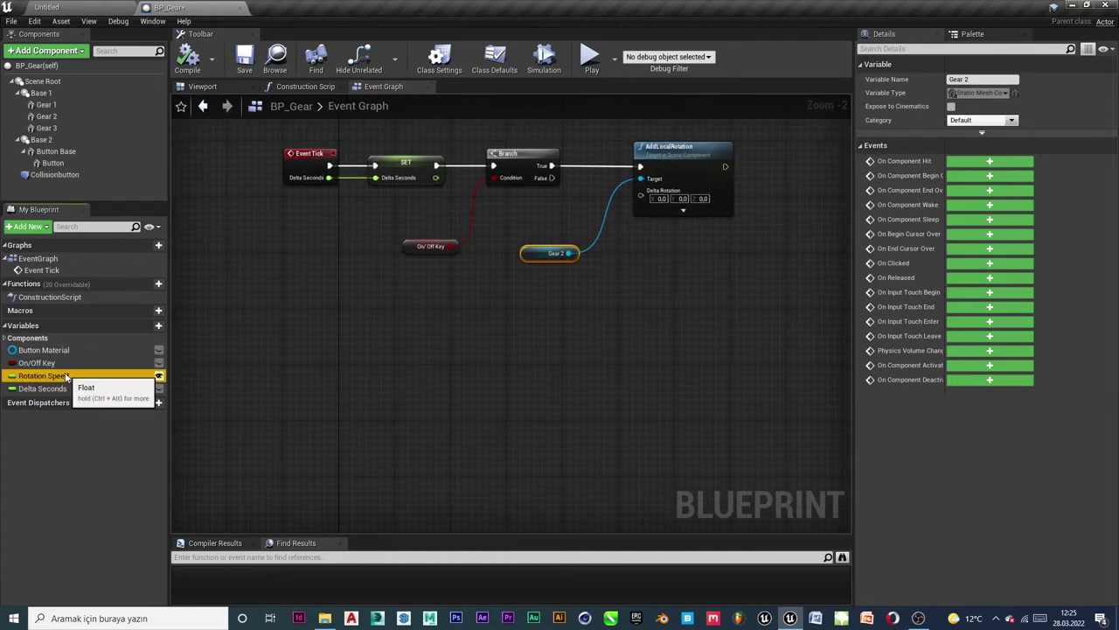
pyautogui.moveTo(70, 375); pyautogui.dragTo(285, 307)
pyautogui.click(315, 319)
pyautogui.moveTo(68, 391); pyautogui.dragTo(278, 429)
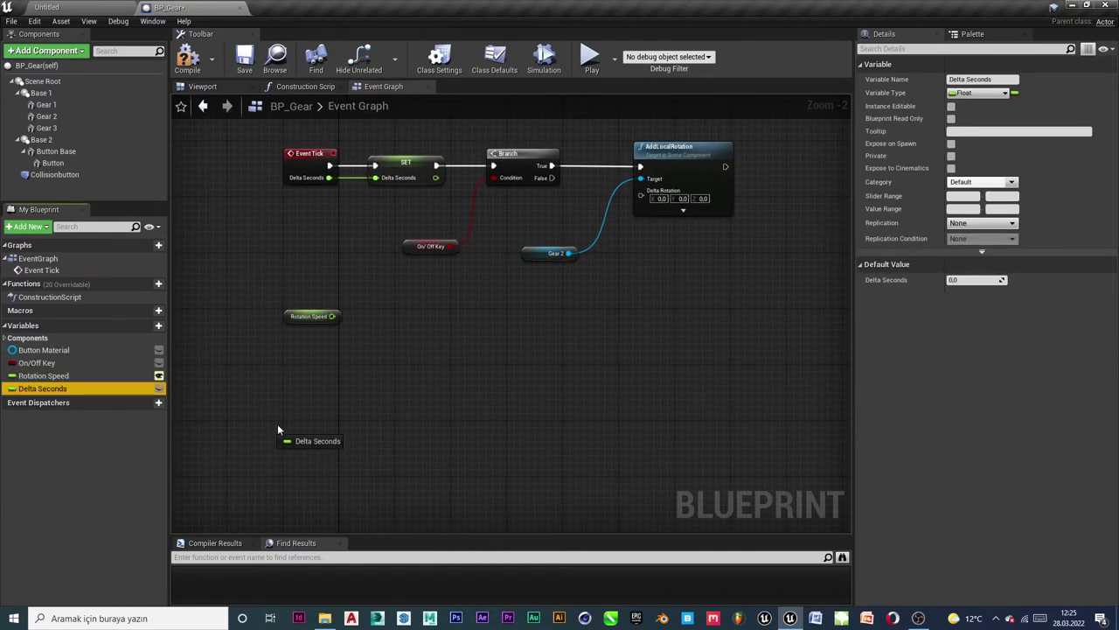
pyautogui.moveTo(320, 374); pyautogui.dragTo(286, 341)
pyautogui.scroll(2, 333, 388)
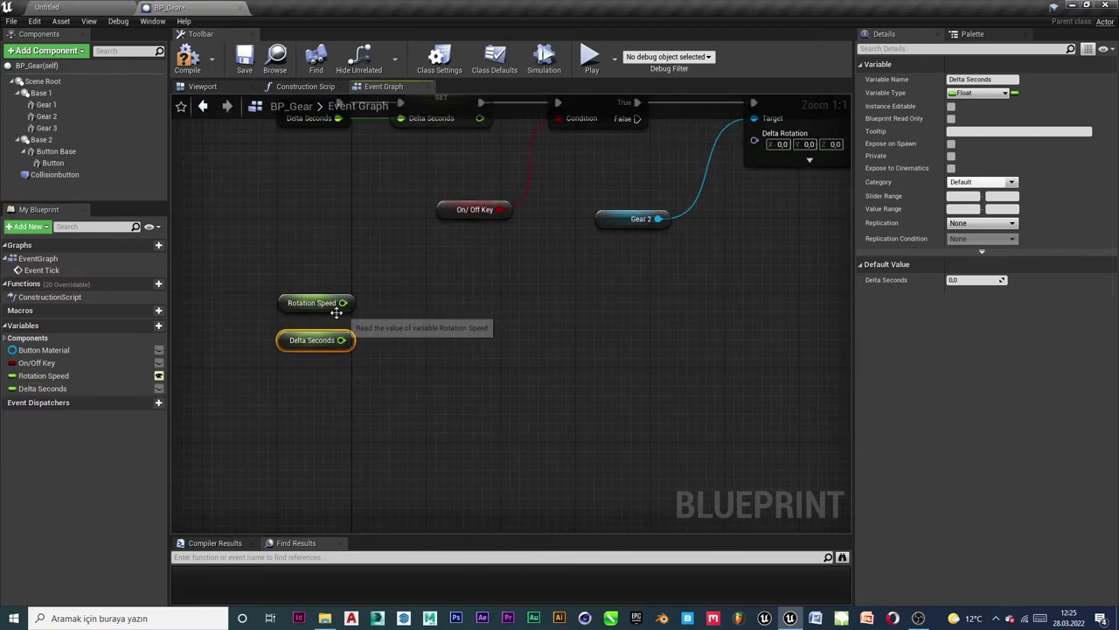
pyautogui.moveTo(343, 303); pyautogui.dragTo(461, 312)
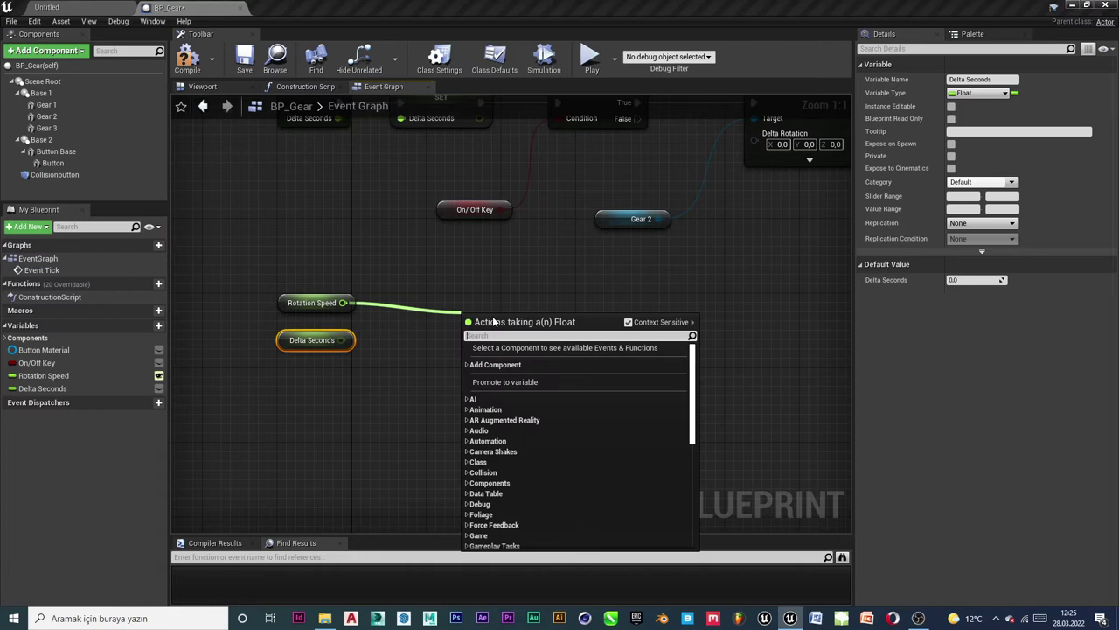
pyautogui.write('*')
pyautogui.press('Up')
pyautogui.press('Return')
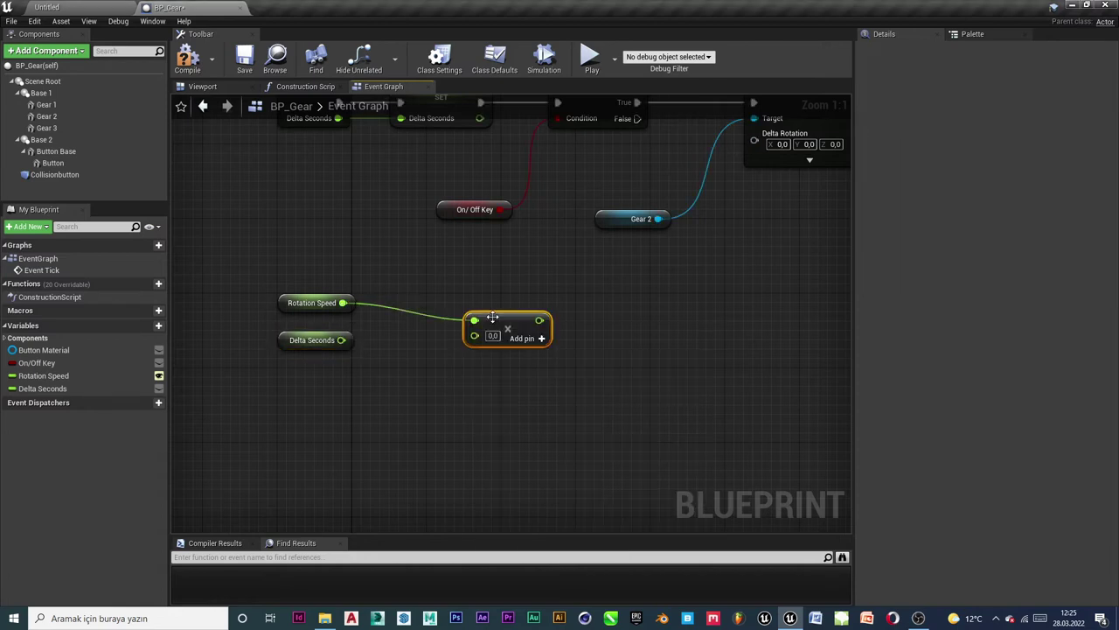
pyautogui.moveTo(521, 327); pyautogui.dragTo(455, 319)
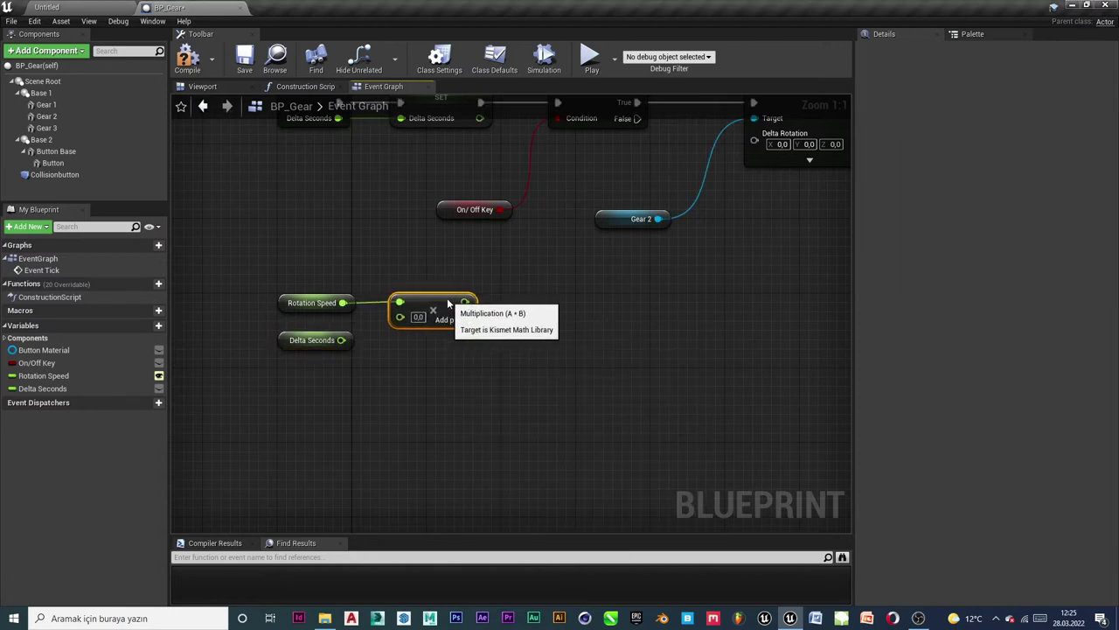
pyautogui.moveTo(341, 340); pyautogui.dragTo(409, 326)
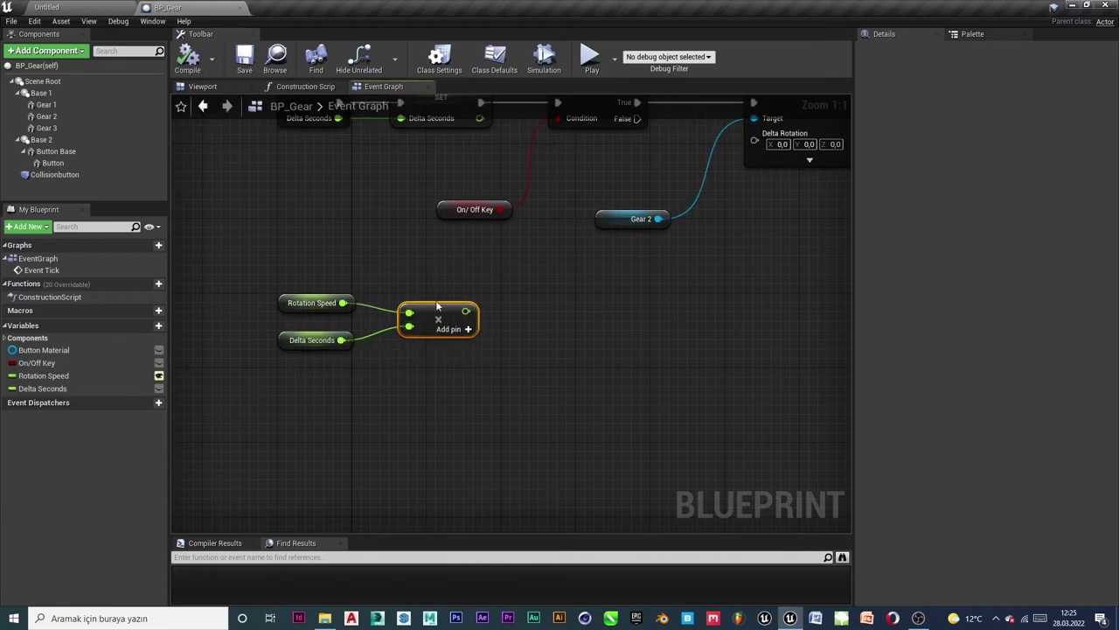
# Feed the product into Make Rotator's Z (Yaw) and drive AddLocalRotation's Delta Rotation with it.
pyautogui.moveTo(466, 311); pyautogui.dragTo(624, 337)
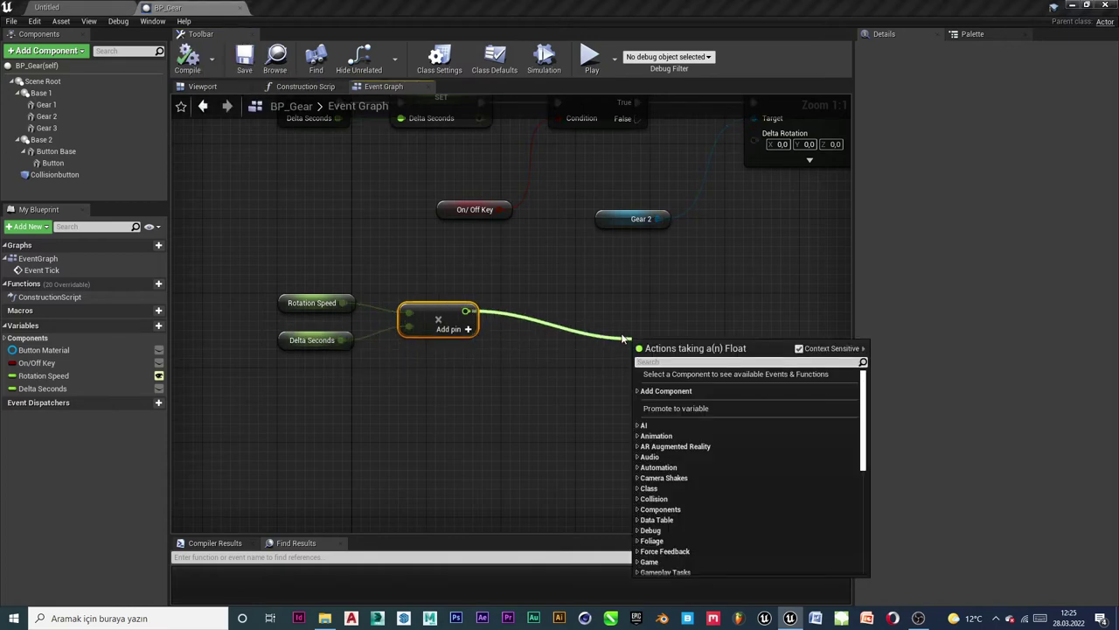
pyautogui.write('make rota')
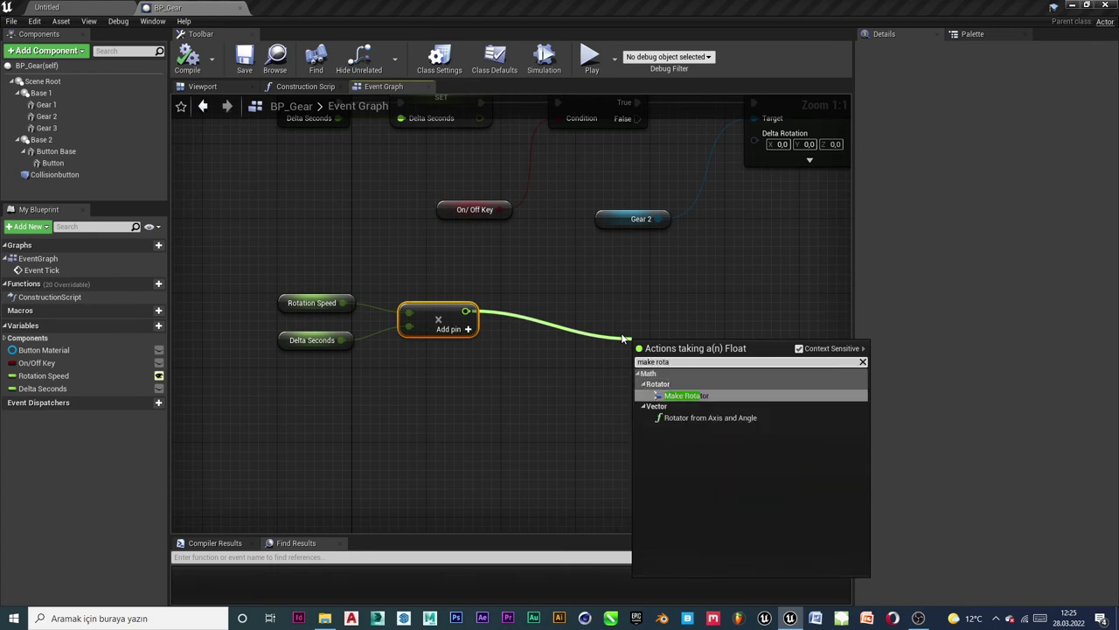
pyautogui.press('Return')
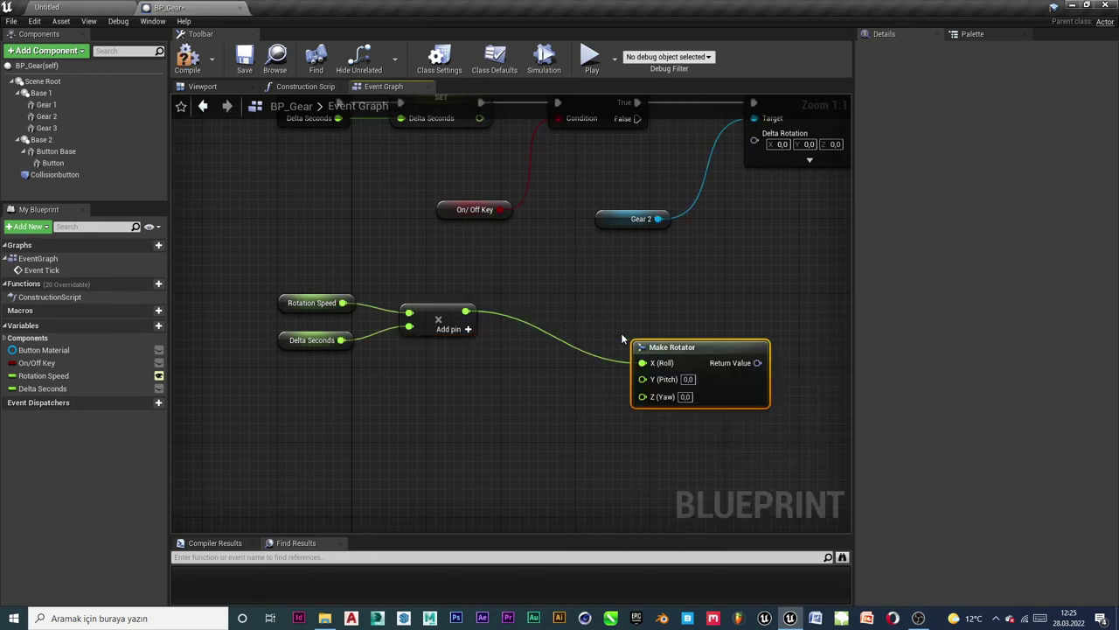
pyautogui.moveTo(695, 346); pyautogui.dragTo(517, 385, button='right')
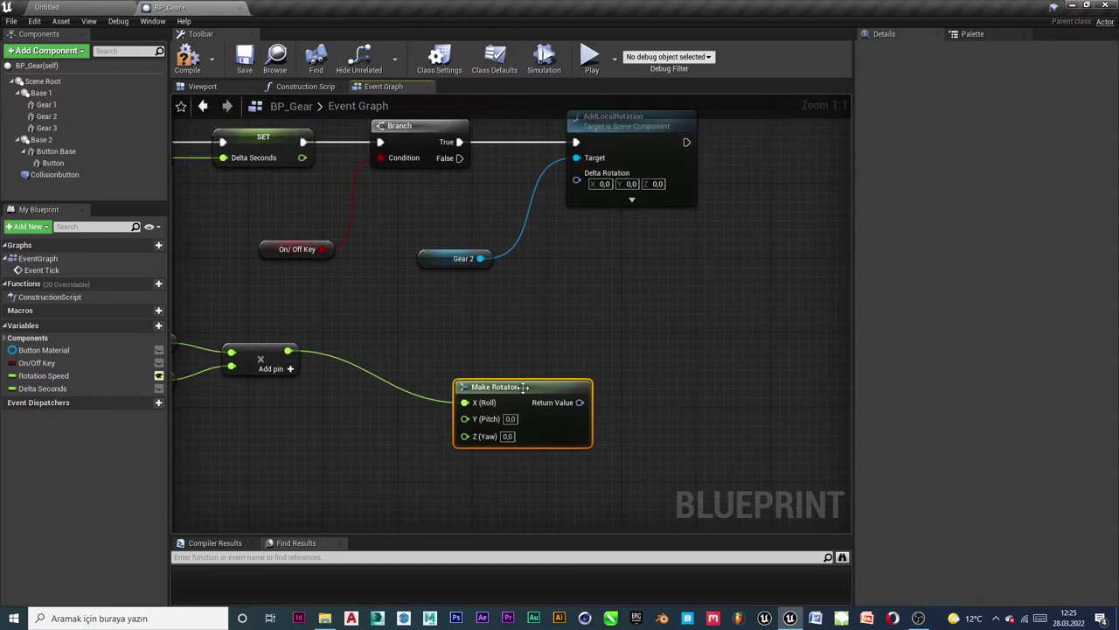
pyautogui.moveTo(519, 388)
pyautogui.mouseDown()
pyautogui.moveTo(473, 351)
pyautogui.moveTo(437, 341)
pyautogui.mouseUp()
pyautogui.moveTo(393, 370); pyautogui.dragTo(459, 393, button='right')
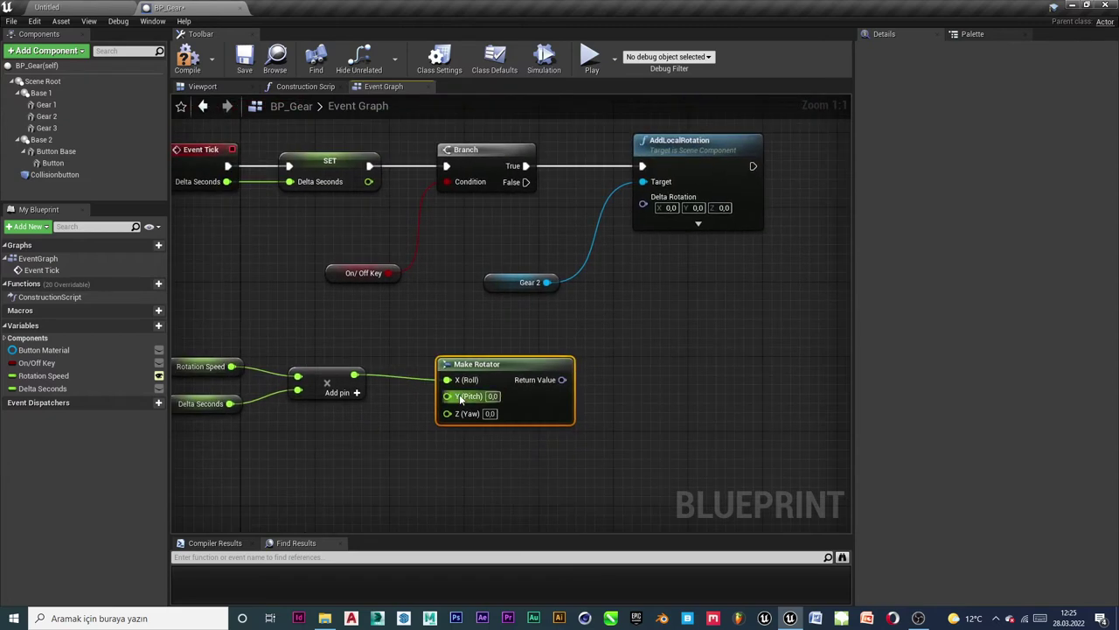
pyautogui.keyDown('alt'); pyautogui.click(449, 380); pyautogui.keyUp('alt')
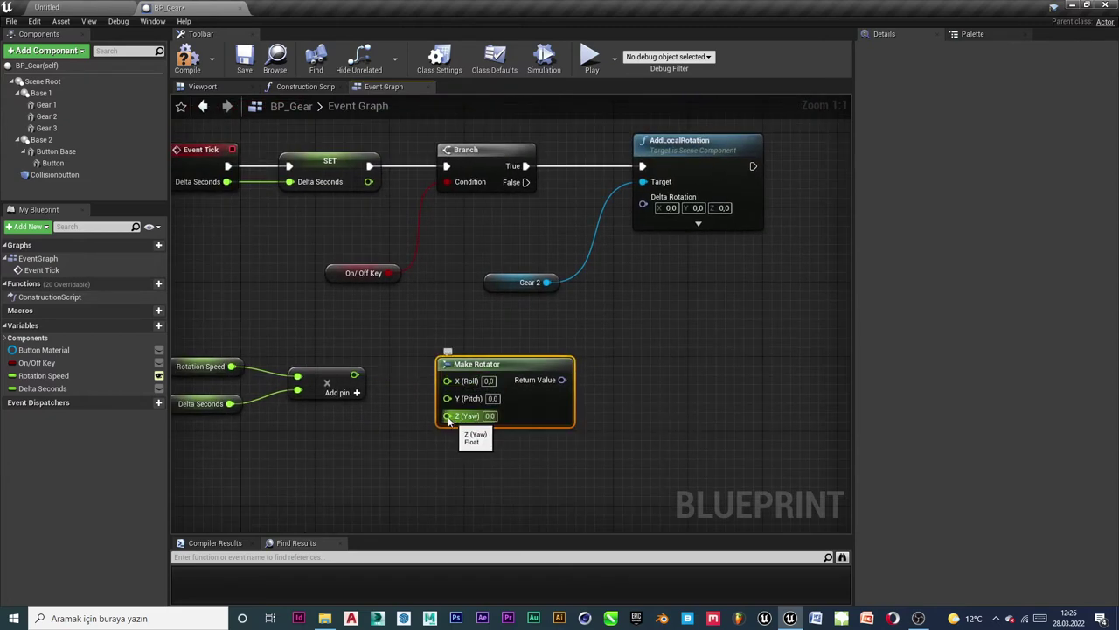
pyautogui.moveTo(447, 416); pyautogui.dragTo(354, 375)
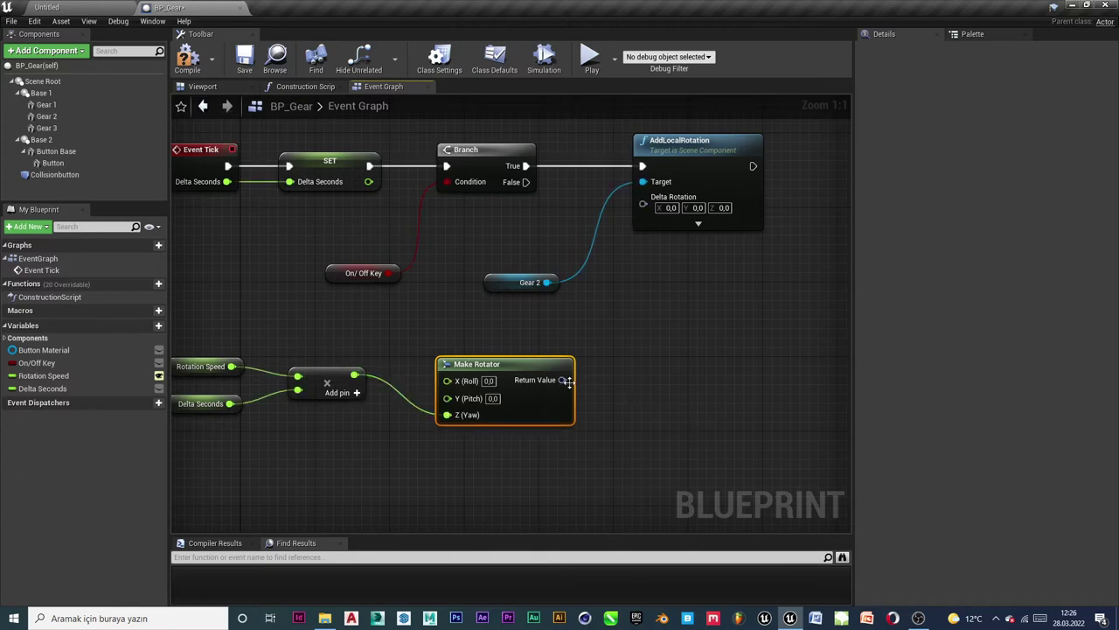
pyautogui.moveTo(564, 380); pyautogui.dragTo(644, 204)
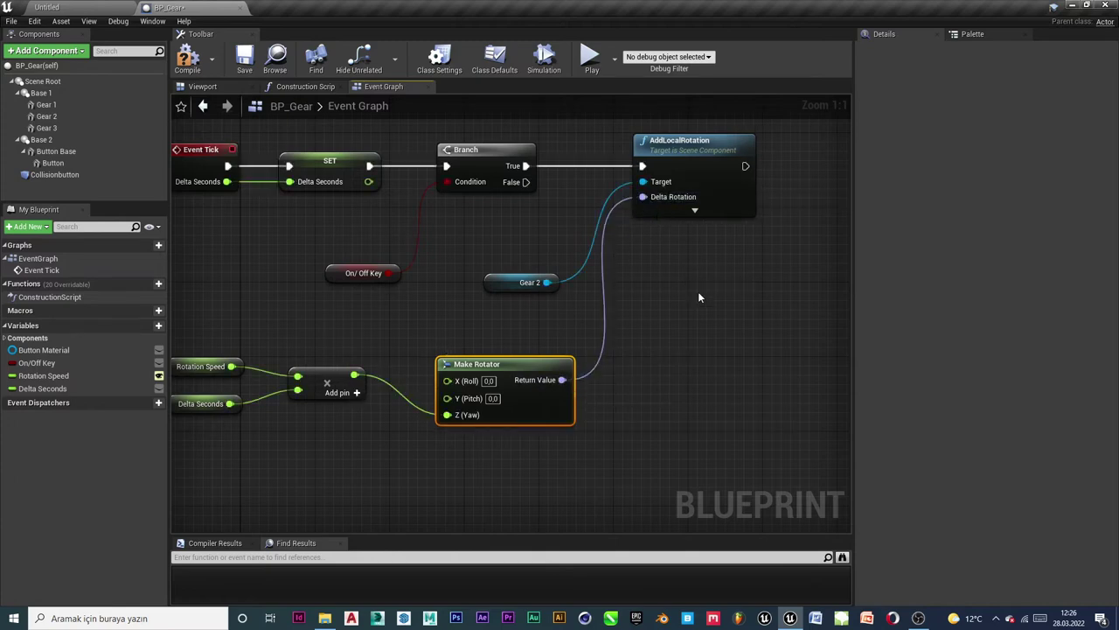
pyautogui.scroll(-1, 698, 298)
pyautogui.scroll(-1, 759, 323)
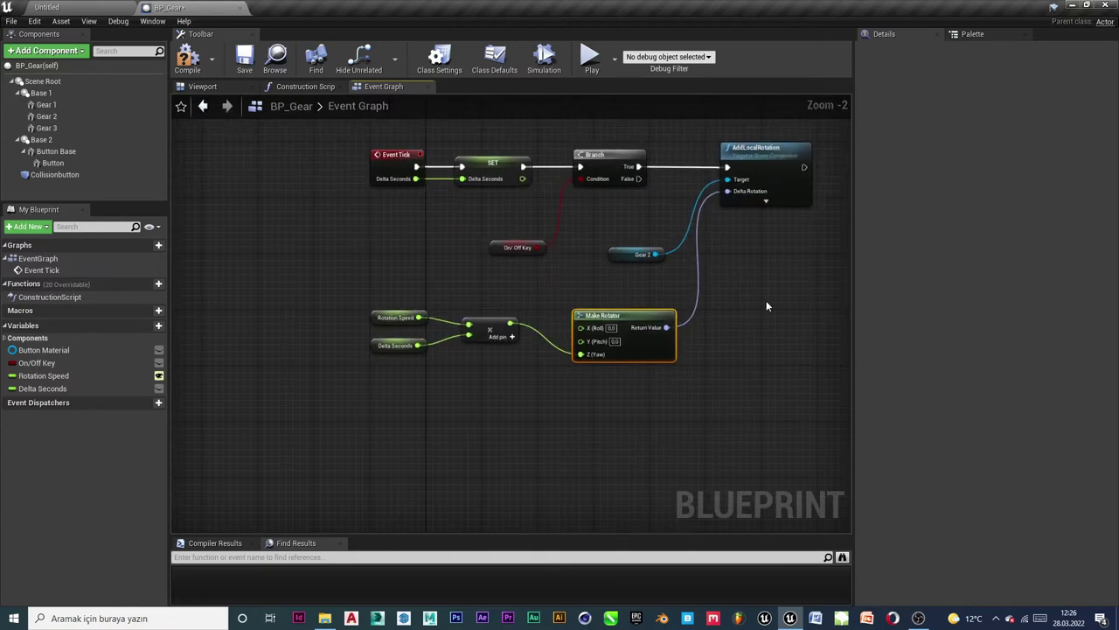
# Compile the blueprint and look over the graph and the Untitled level.
pyautogui.click(199, 62)
pyautogui.moveTo(669, 283); pyautogui.dragTo(507, 320, button='right')
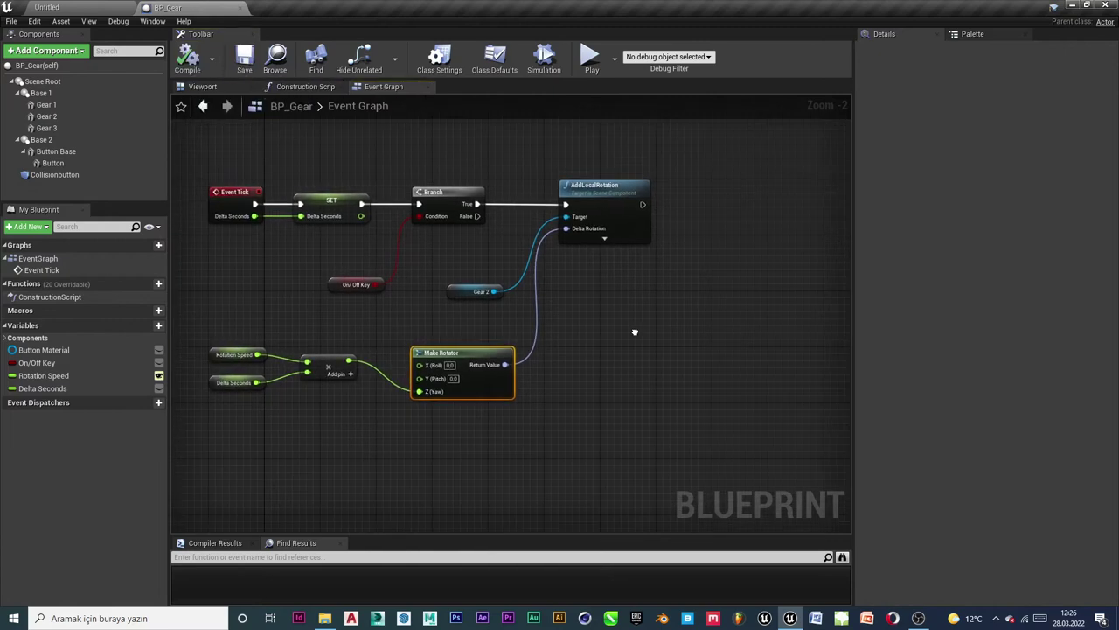
pyautogui.moveTo(635, 333); pyautogui.dragTo(631, 388, button='right')
pyautogui.moveTo(639, 262); pyautogui.dragTo(615, 207, button='right')
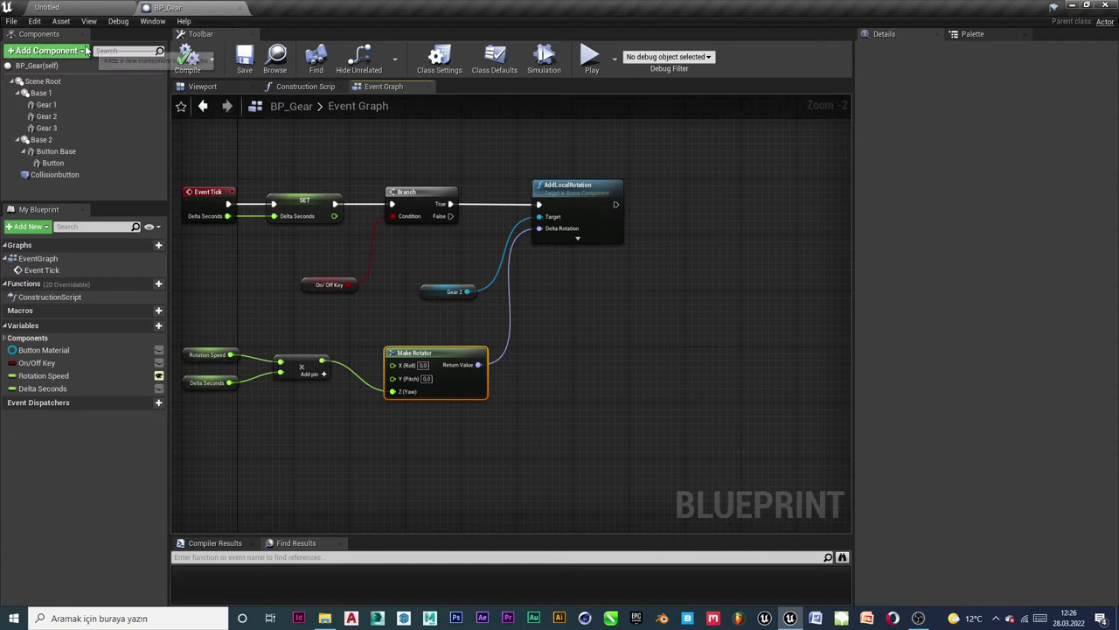
pyautogui.click(53, 7)
pyautogui.click(175, 7)
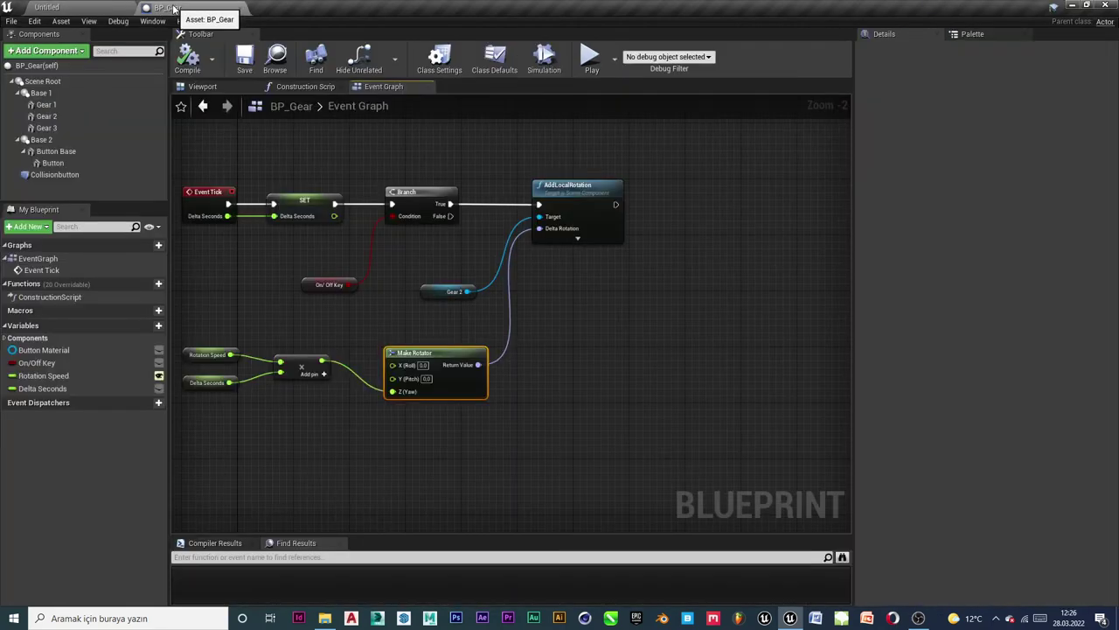
# Check Gear 1 and Gear 3 in the Viewport, then return to the Event Graph.
pyautogui.click(202, 86)
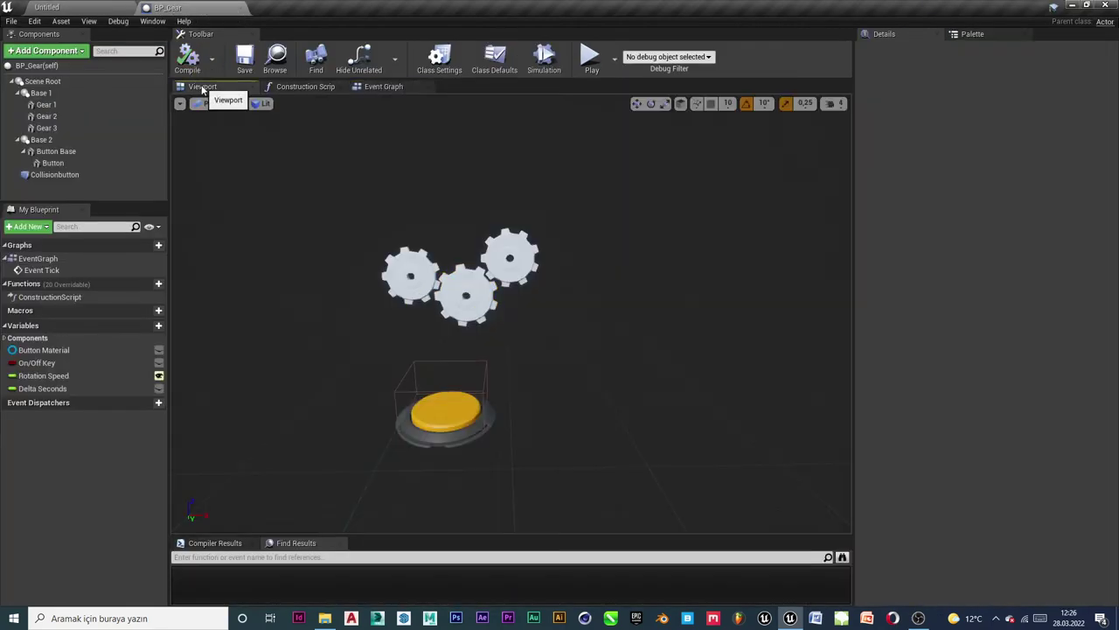
pyautogui.click(406, 278)
pyautogui.click(519, 257)
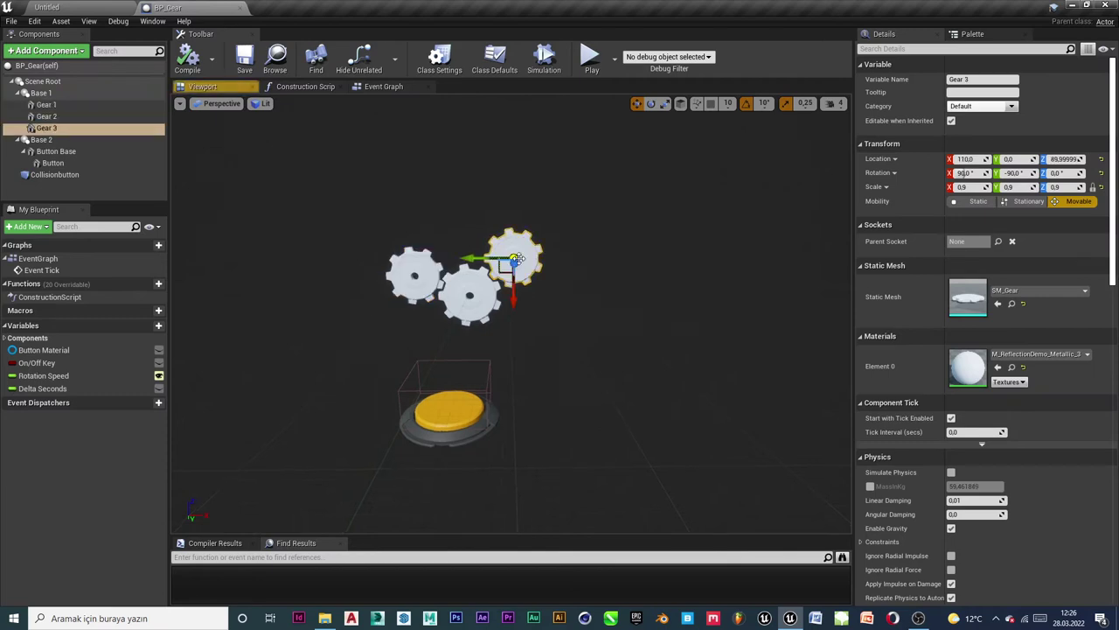
pyautogui.click(63, 7)
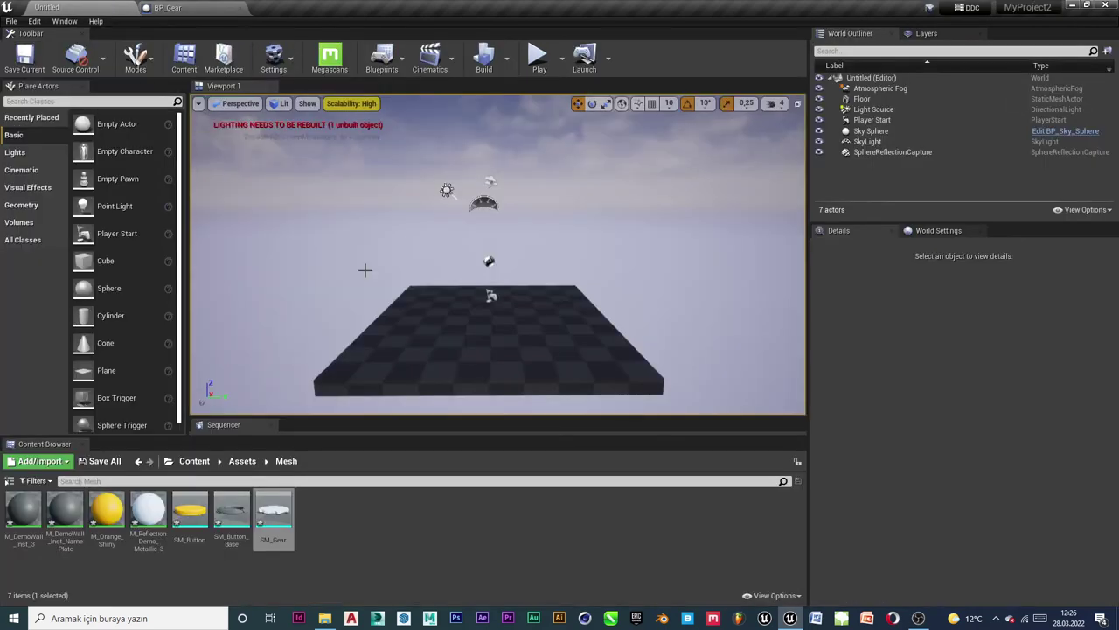
pyautogui.click(168, 8)
pyautogui.click(383, 86)
# Place Gear 1 and Gear 3 getter nodes in free space, Gear 3 just below Gear 1.
pyautogui.scroll(2, 640, 366)
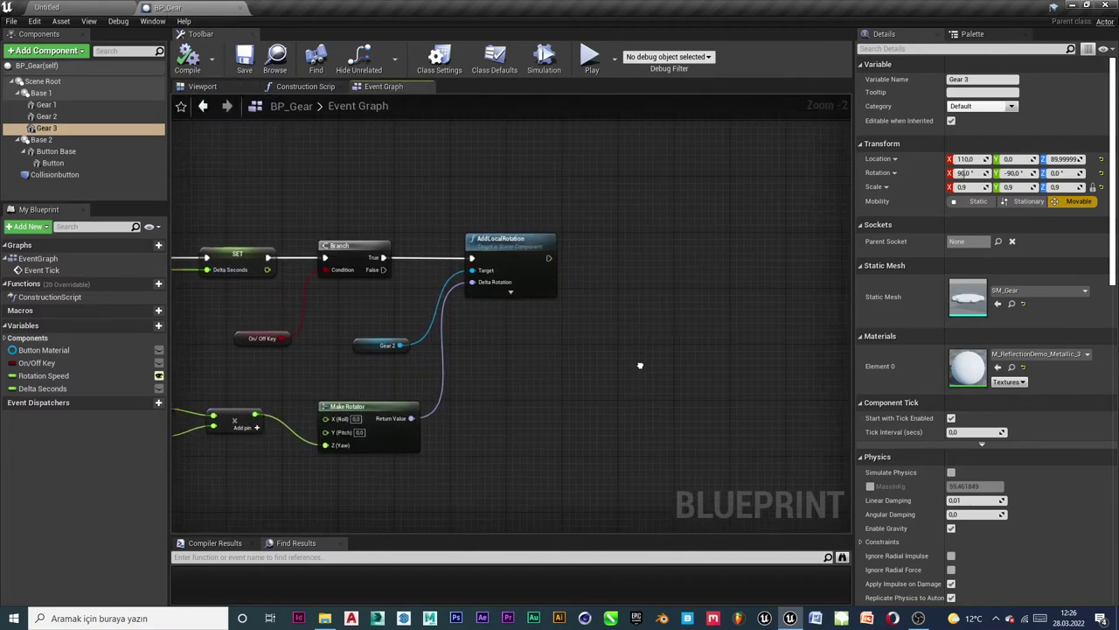
pyautogui.moveTo(640, 366); pyautogui.dragTo(550, 353, button='right')
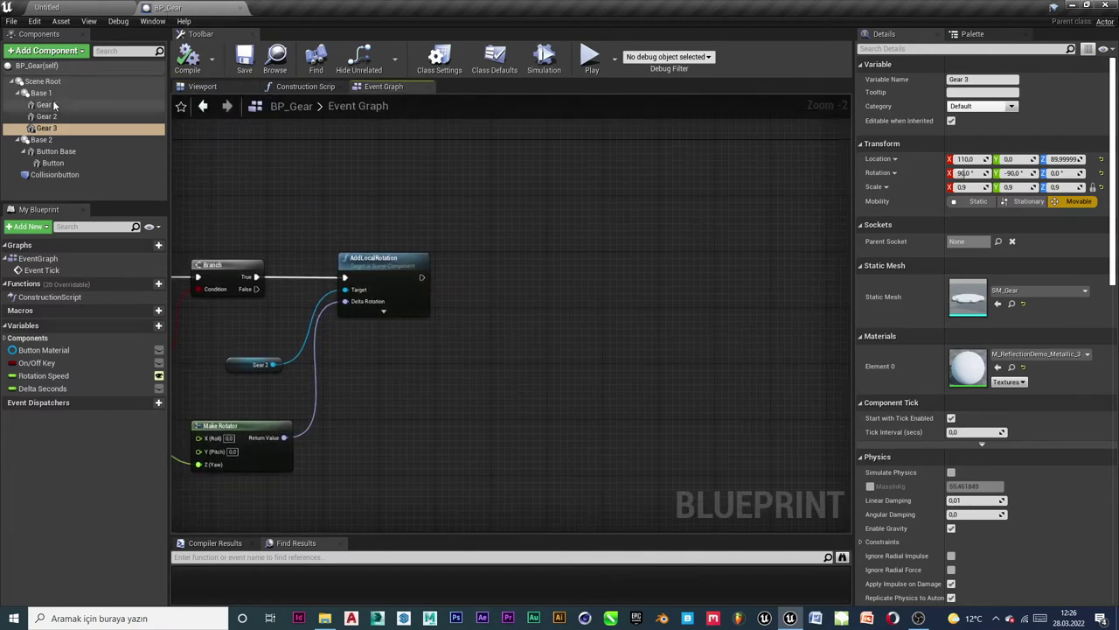
pyautogui.moveTo(54, 105); pyautogui.dragTo(509, 199)
pyautogui.moveTo(585, 245); pyautogui.dragTo(584, 243)
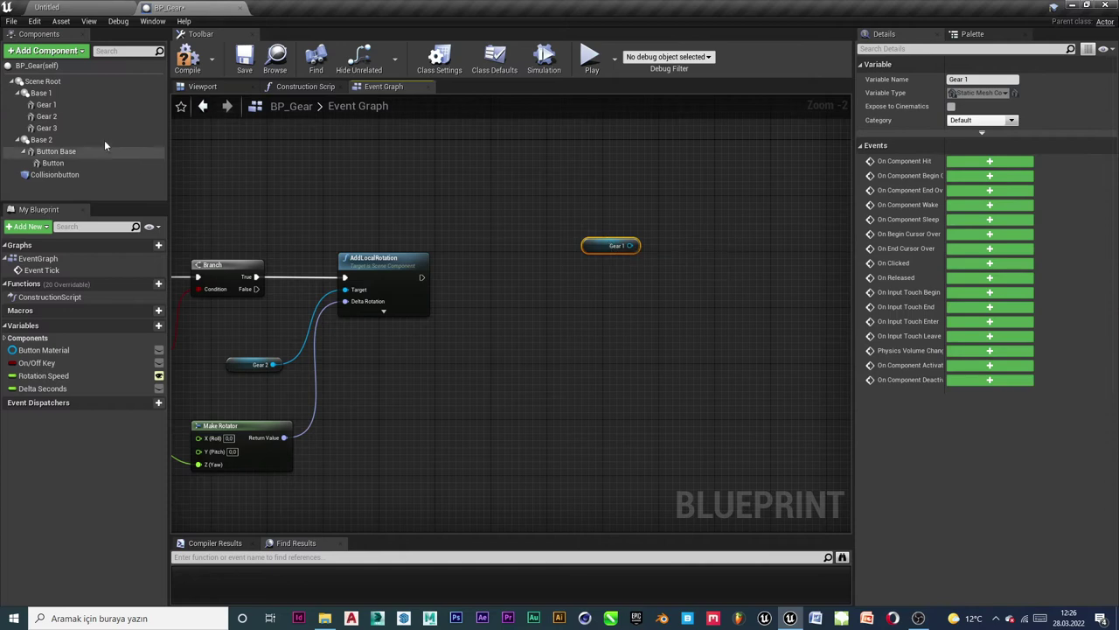
pyautogui.moveTo(66, 130); pyautogui.dragTo(435, 198)
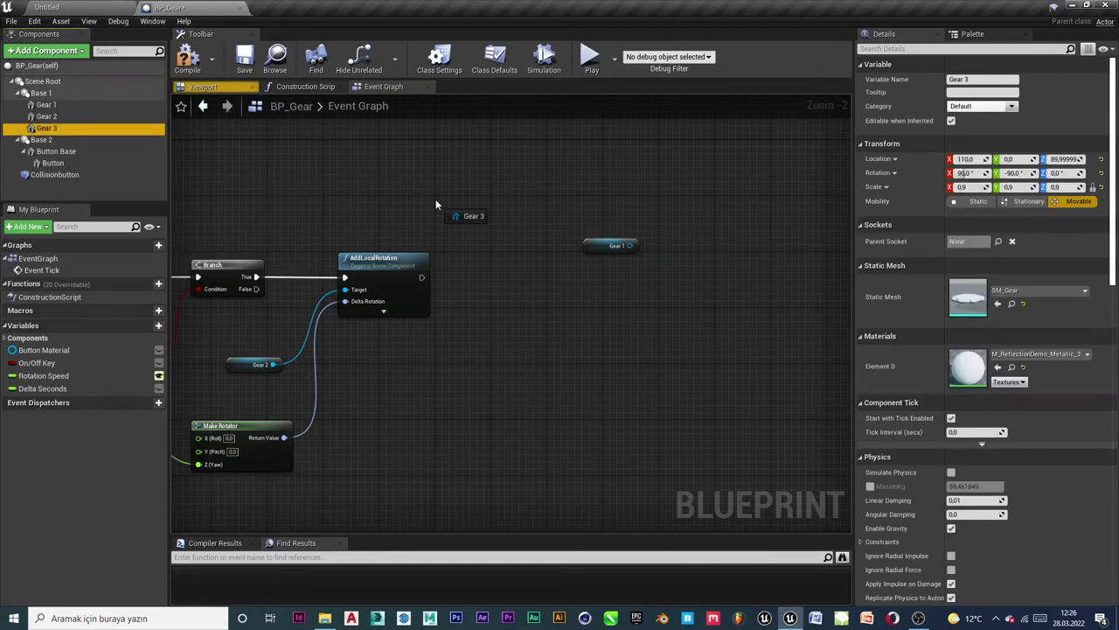
pyautogui.moveTo(624, 297); pyautogui.dragTo(624, 299)
pyautogui.moveTo(705, 217); pyautogui.dragTo(639, 354)
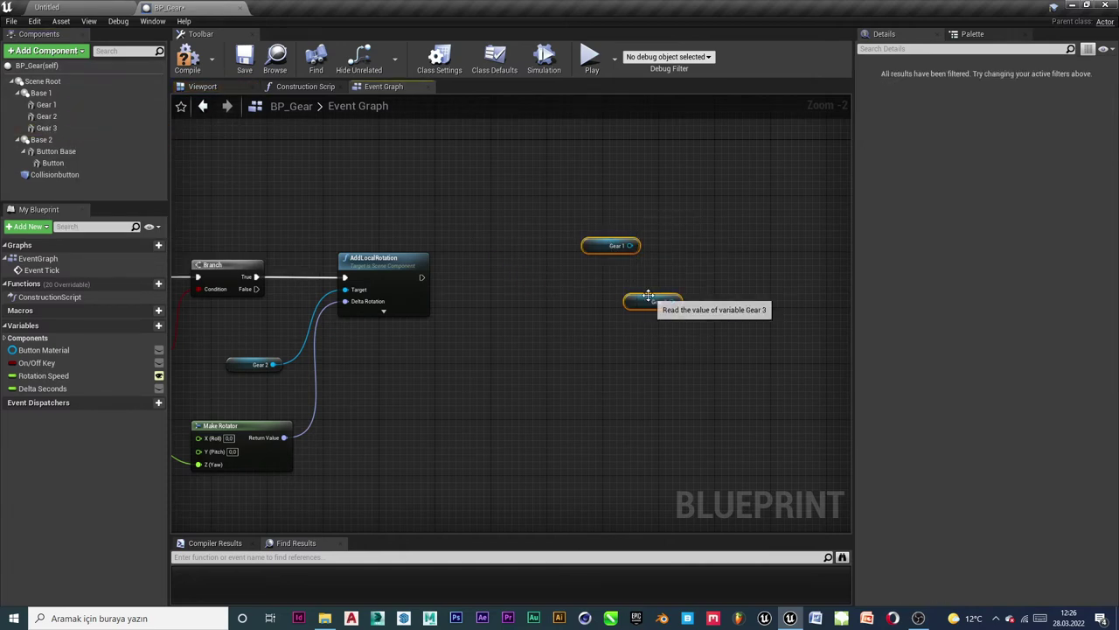
pyautogui.moveTo(656, 302)
pyautogui.mouseDown()
pyautogui.moveTo(510, 399)
pyautogui.moveTo(494, 358)
pyautogui.moveTo(573, 272)
pyautogui.mouseUp()
pyautogui.click(474, 429)
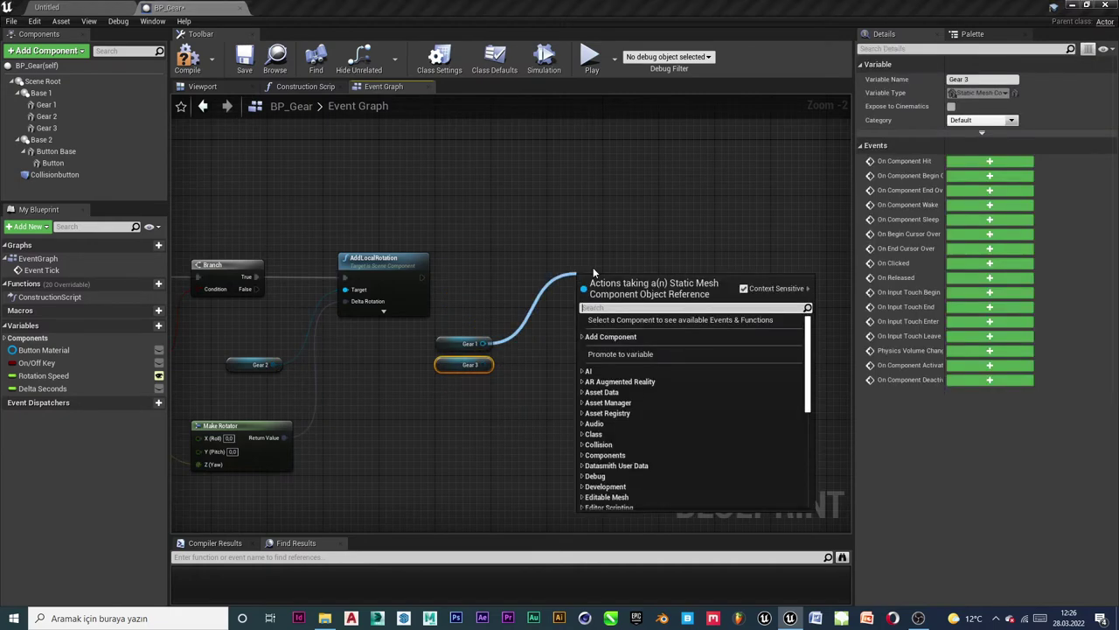
# Add a second AddLocalRotation targeting Gear 1 and Gear 3, chained after the first rotation.
pyautogui.write('add loc')
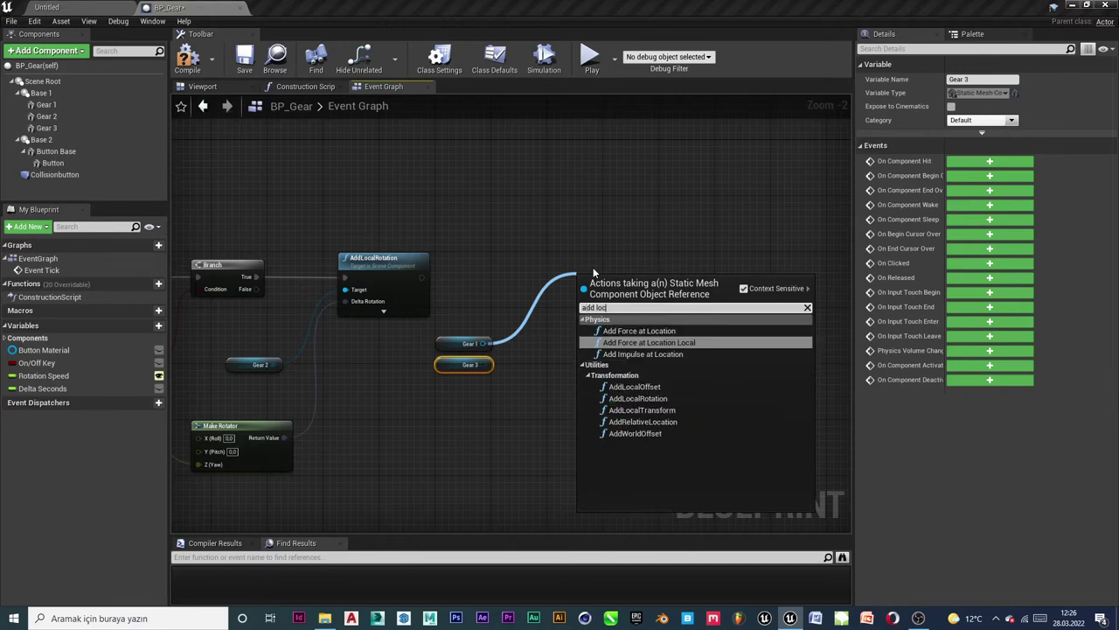
pyautogui.press('Down')
pyautogui.press('Down')
pyautogui.press('Down')
pyautogui.press('Return')
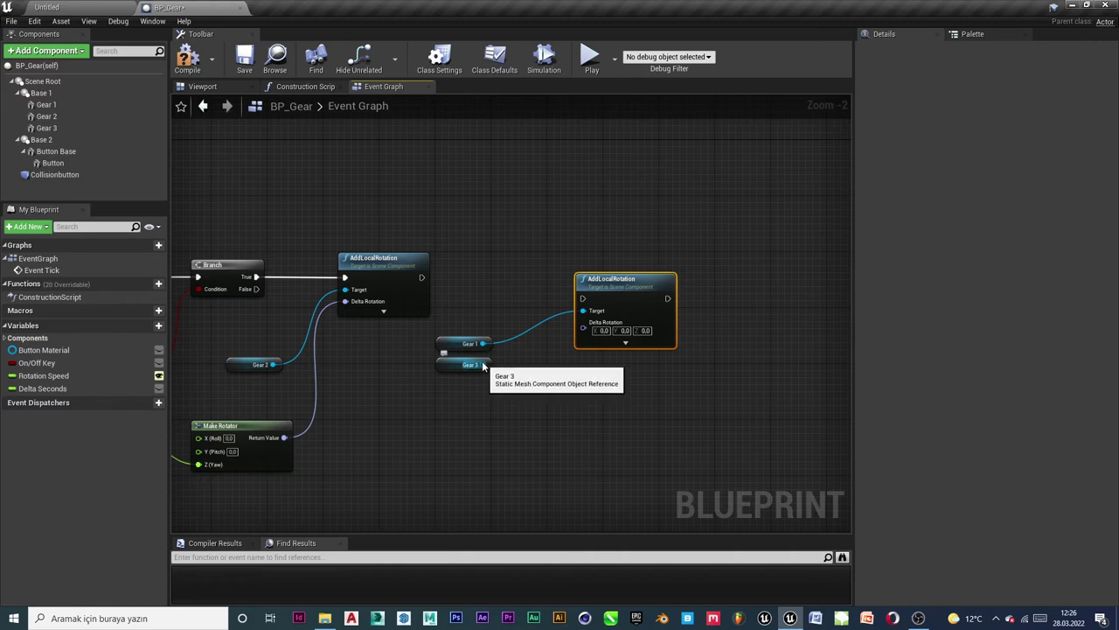
pyautogui.moveTo(482, 365); pyautogui.dragTo(583, 310)
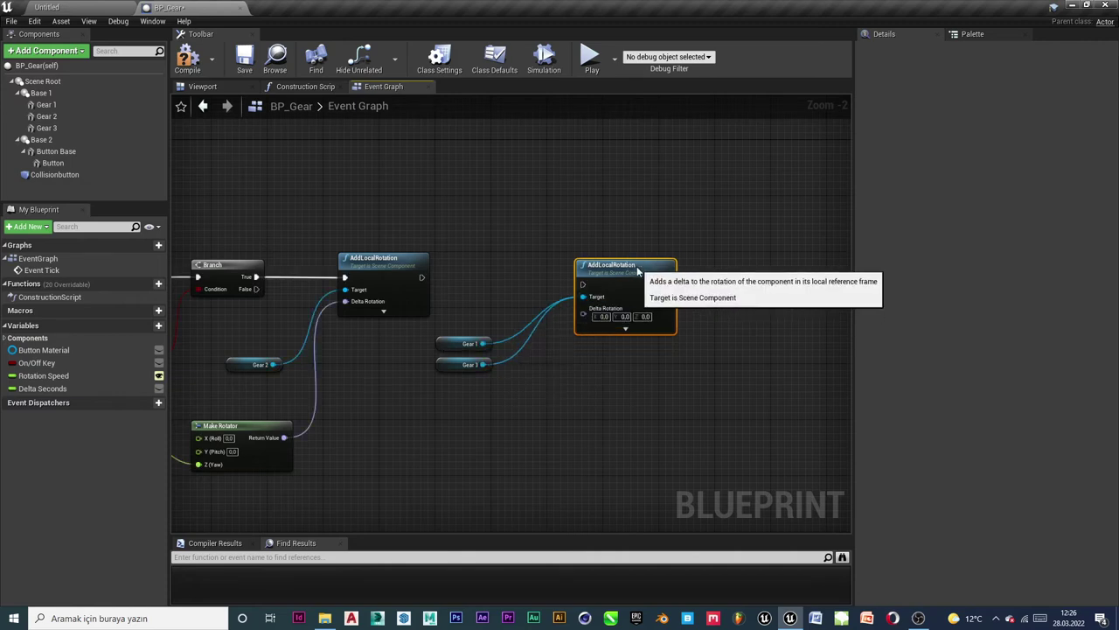
pyautogui.moveTo(632, 276); pyautogui.dragTo(638, 263)
pyautogui.moveTo(422, 277)
pyautogui.mouseDown()
pyautogui.moveTo(589, 284)
pyautogui.moveTo(630, 258)
pyautogui.mouseUp()
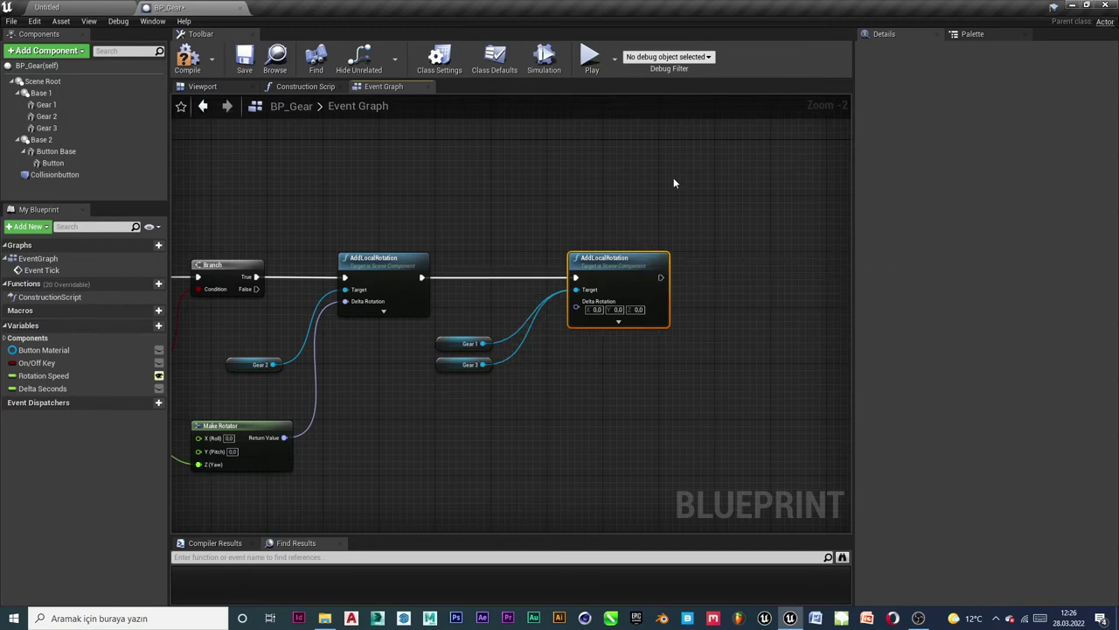
pyautogui.scroll(-2, 617, 392)
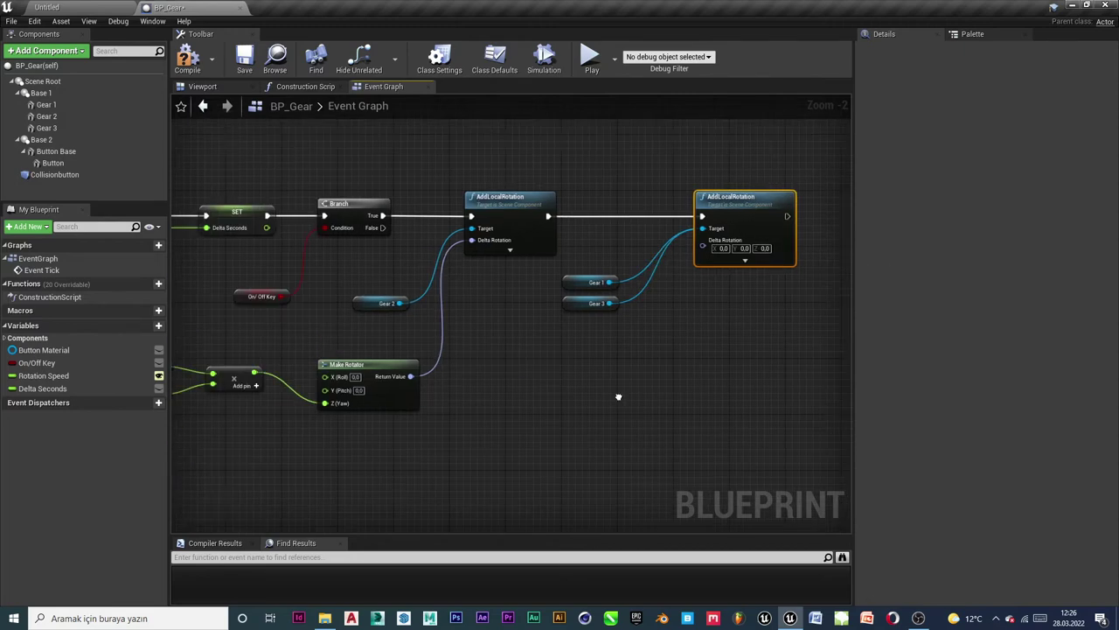
pyautogui.scroll(-1, 523, 383)
pyautogui.scroll(1, 577, 358)
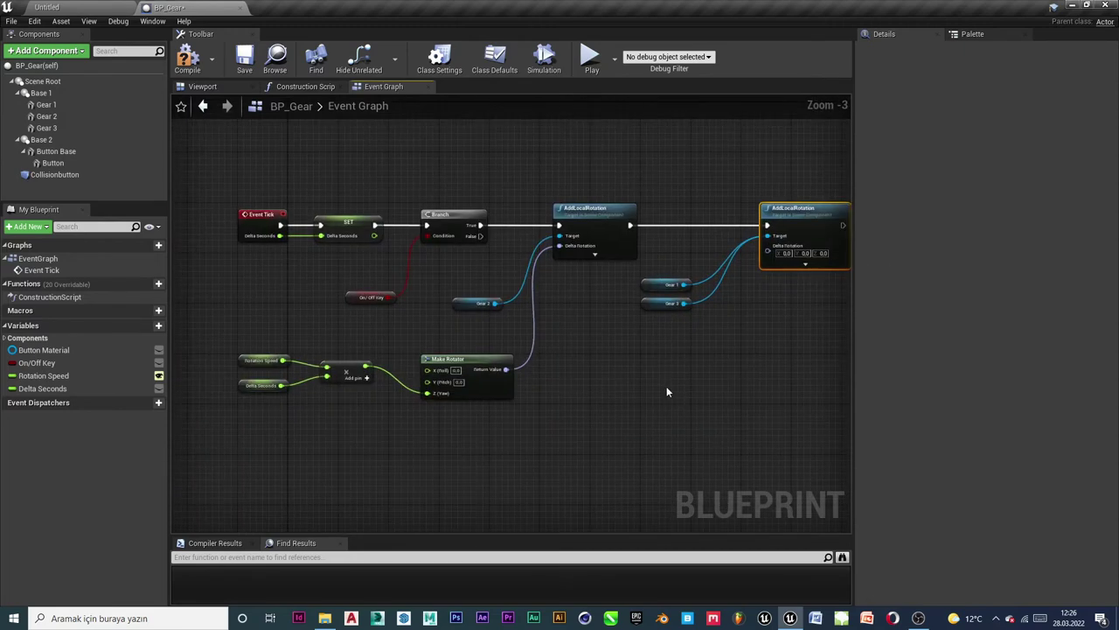
pyautogui.scroll(1, 674, 384)
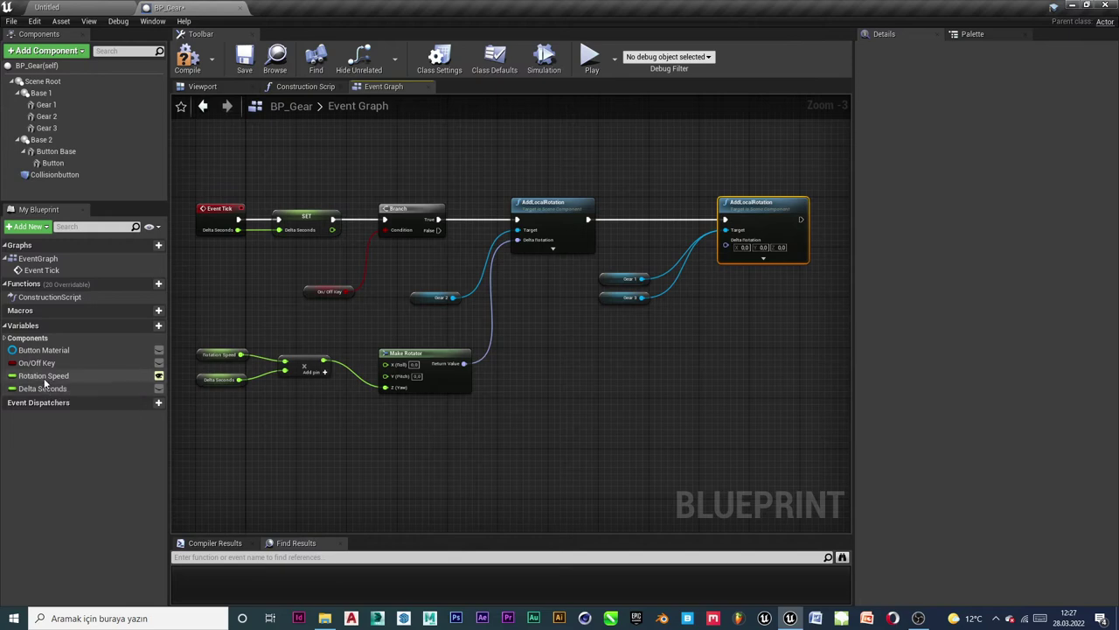
# Add Get nodes for the Rotation Speed and Delta Seconds variables.
pyautogui.moveTo(48, 378); pyautogui.dragTo(583, 376)
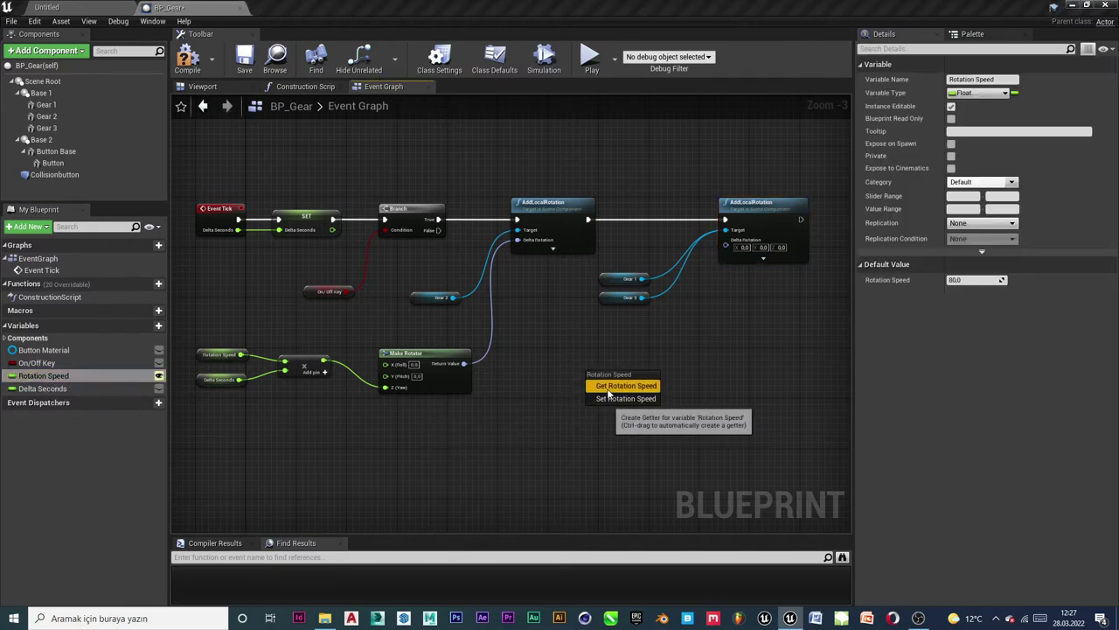
pyautogui.click(594, 386)
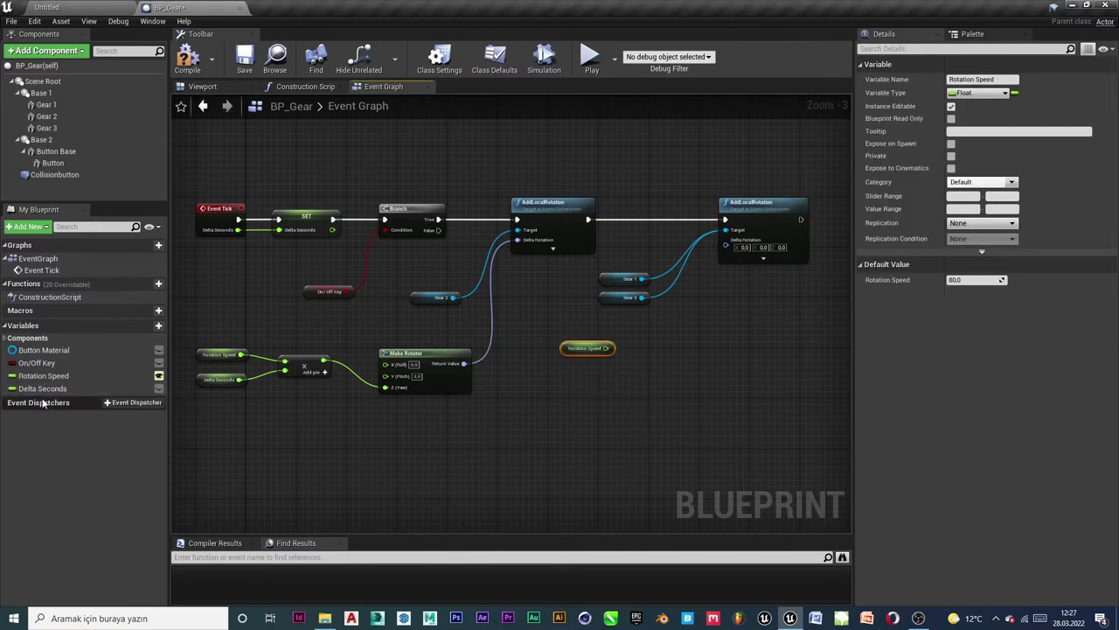
pyautogui.moveTo(42, 388); pyautogui.dragTo(569, 453)
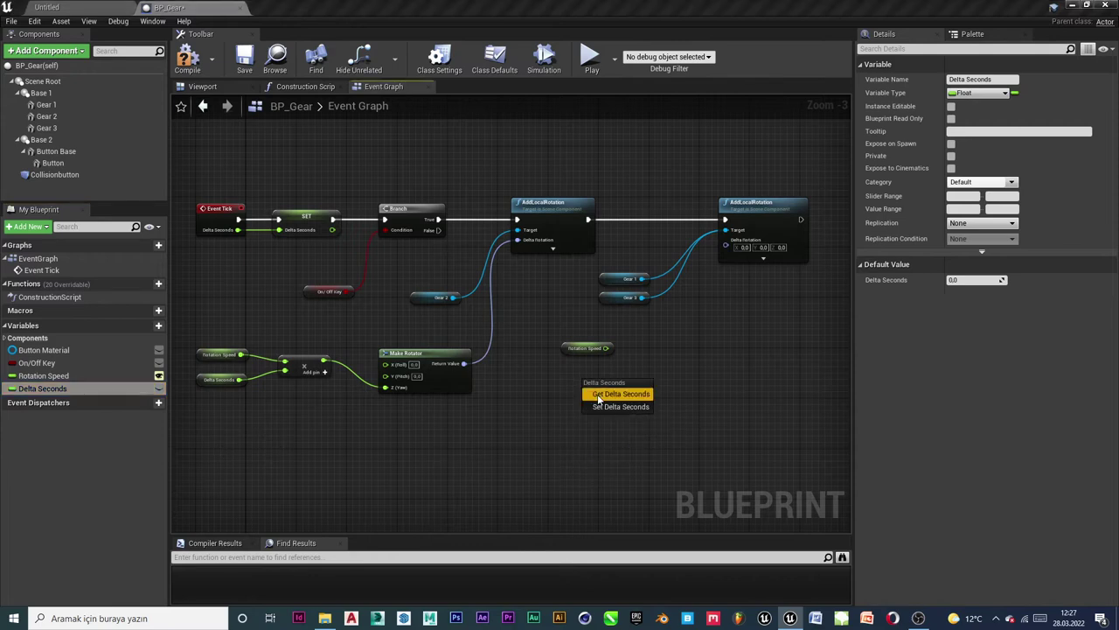
pyautogui.click(591, 388)
pyautogui.scroll(3, 603, 376)
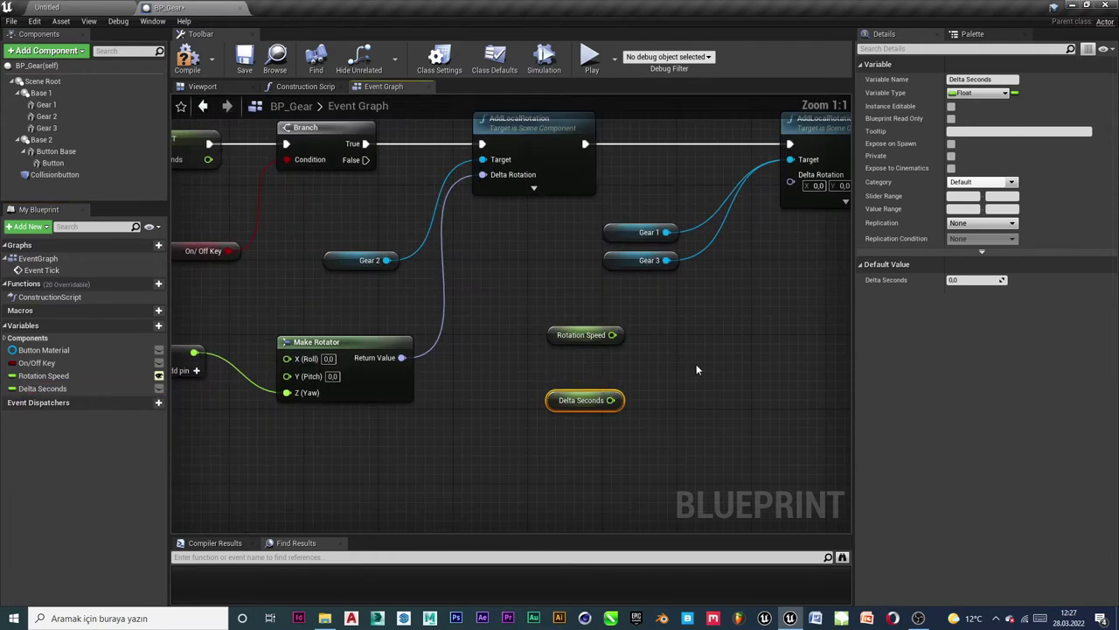
pyautogui.moveTo(612, 332); pyautogui.dragTo(375, 337, button='right')
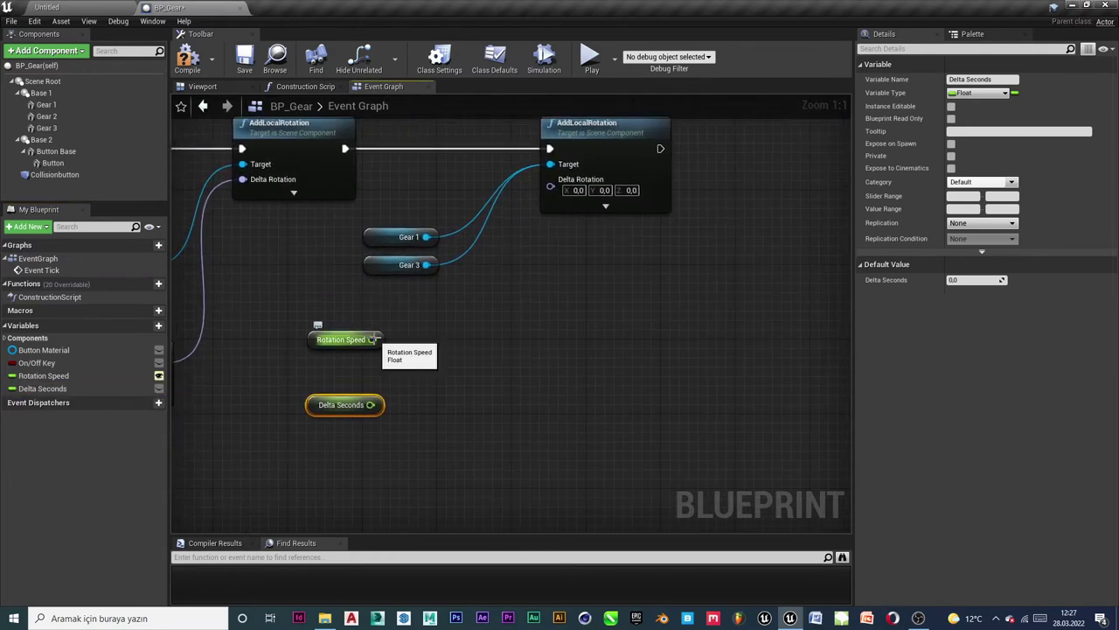
# Multiply Rotation Speed by -1 with a new float multiply node.
pyautogui.moveTo(372, 340); pyautogui.dragTo(446, 377)
pyautogui.write('*')
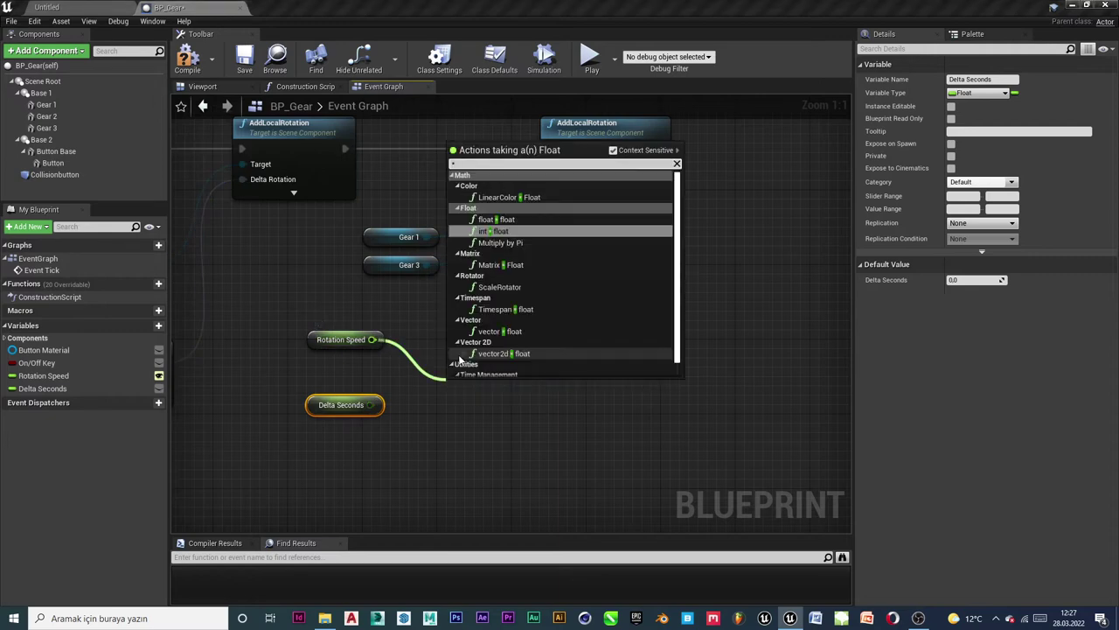
pyautogui.press('Up')
pyautogui.press('Return')
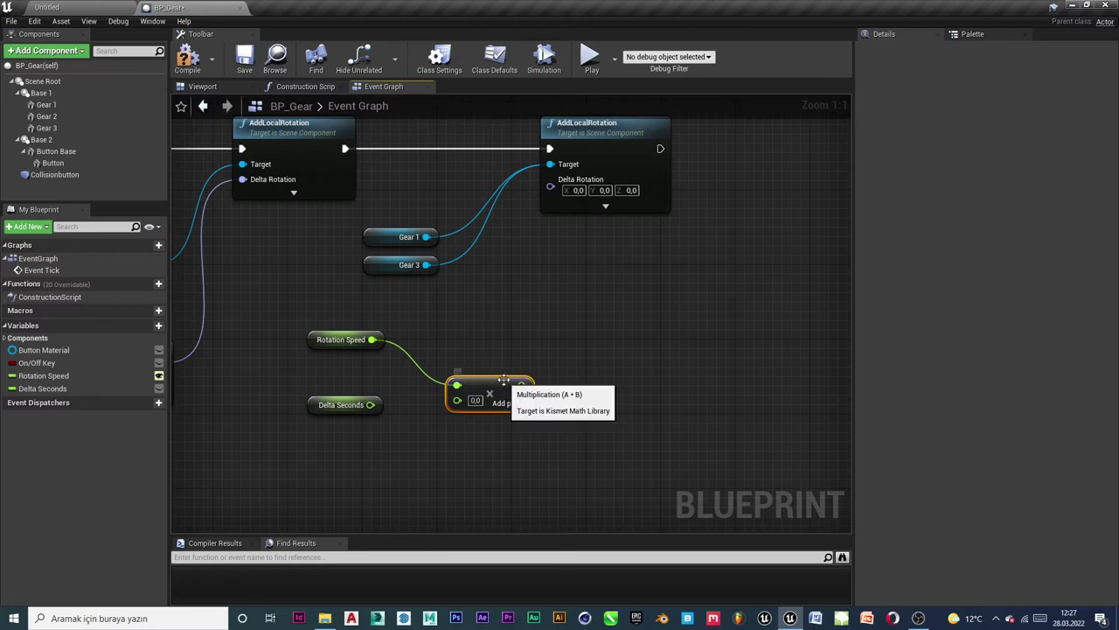
pyautogui.moveTo(499, 380)
pyautogui.mouseDown()
pyautogui.moveTo(526, 287)
pyautogui.moveTo(515, 305)
pyautogui.mouseUp()
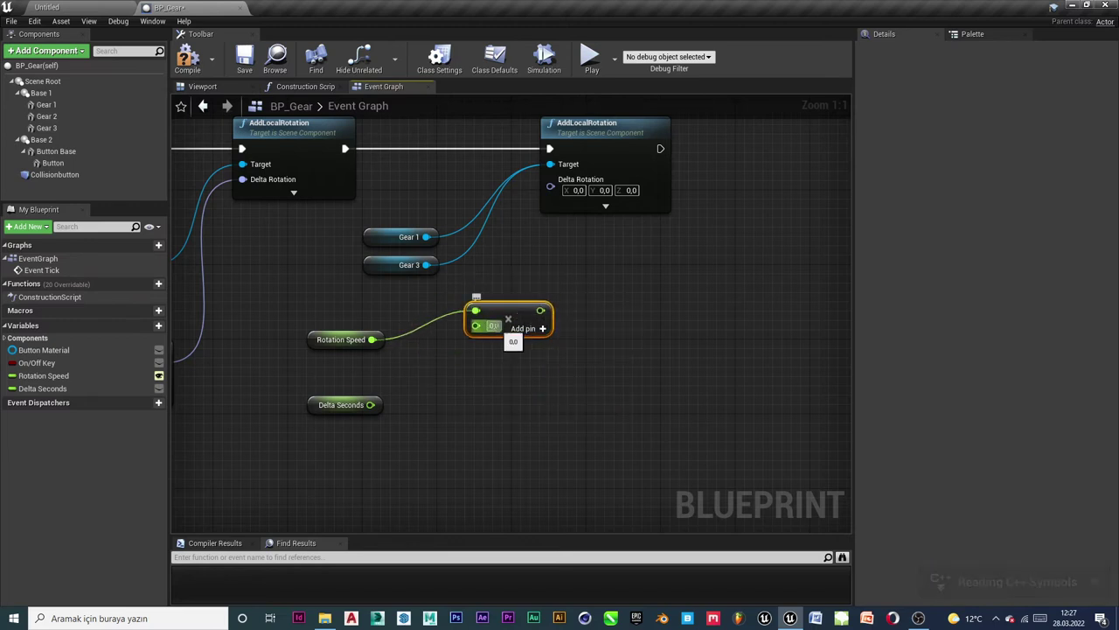
pyautogui.write('-1')
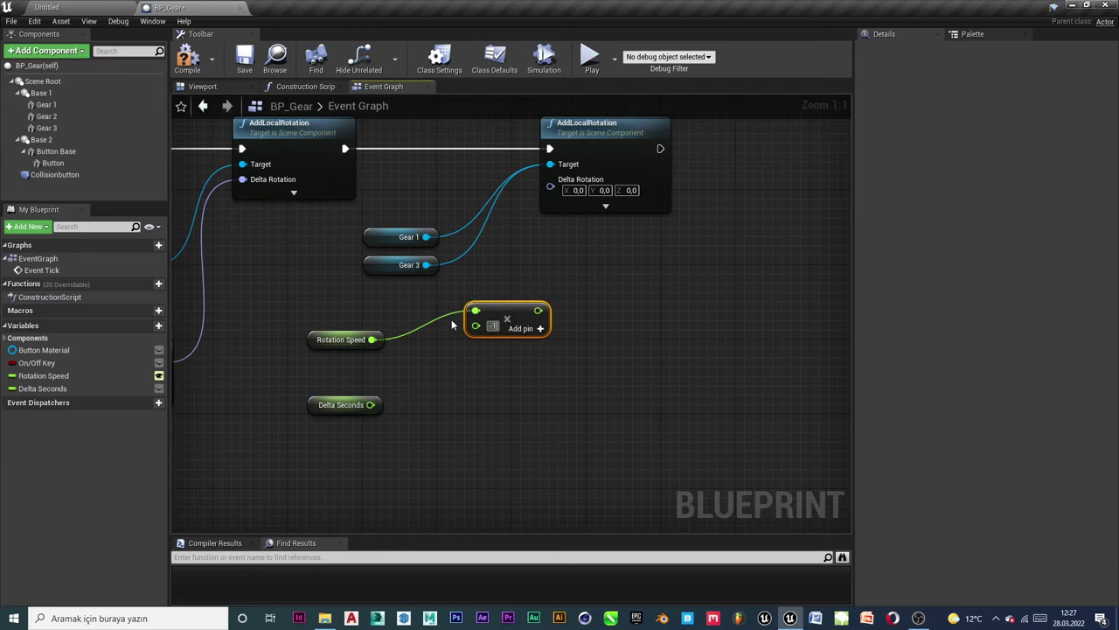
pyautogui.click(488, 440)
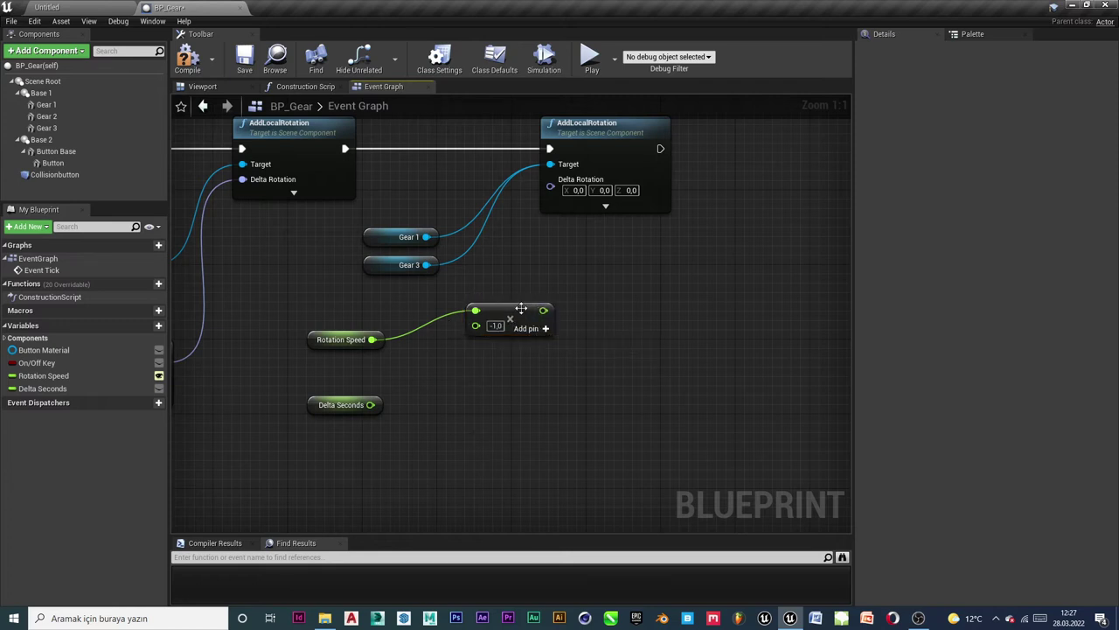
pyautogui.moveTo(541, 329)
pyautogui.mouseDown()
pyautogui.moveTo(503, 366)
pyautogui.moveTo(608, 337)
pyautogui.mouseUp()
# Chain a second float multiply that multiplies the negated speed by Delta Seconds.
pyautogui.write('*')
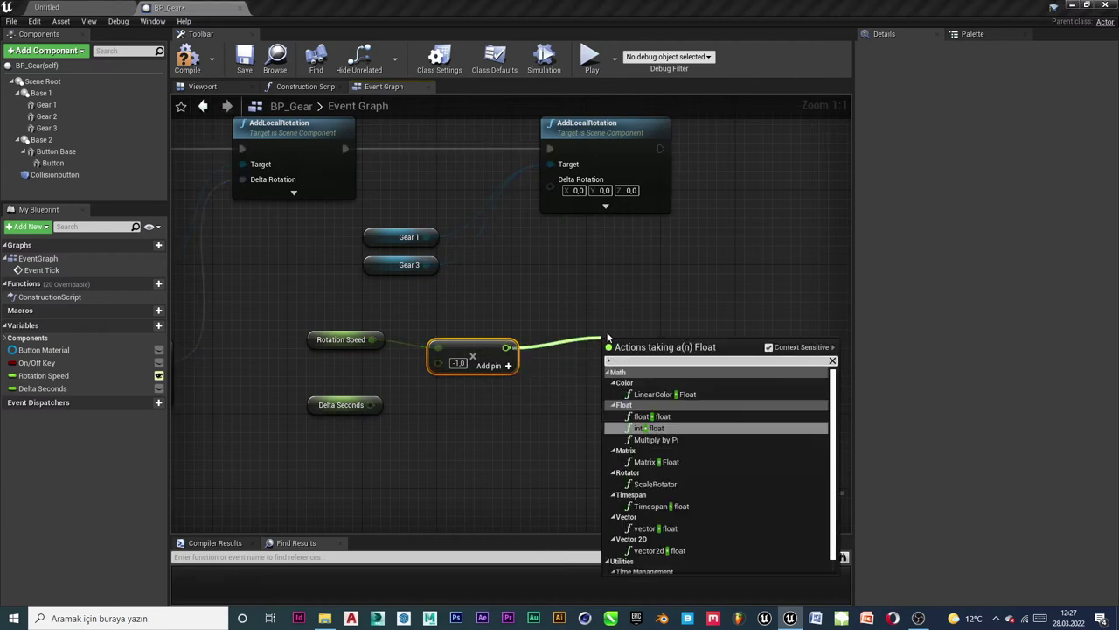
pyautogui.press('Down')
pyautogui.press('Up')
pyautogui.press('Up')
pyautogui.press('Return')
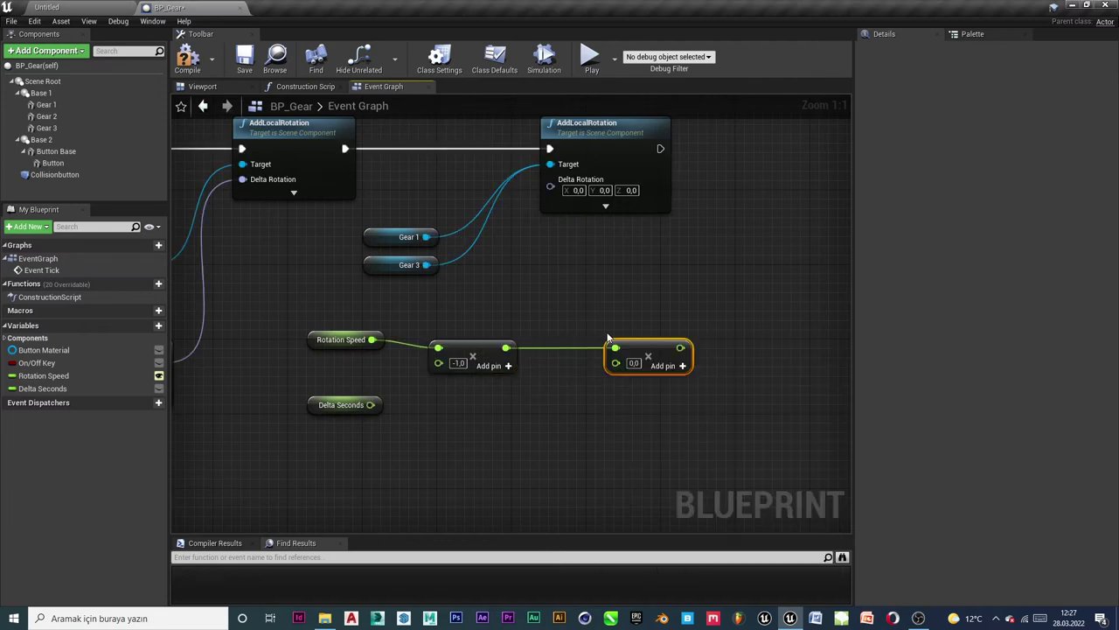
pyautogui.moveTo(322, 405)
pyautogui.mouseDown()
pyautogui.moveTo(508, 414)
pyautogui.moveTo(615, 380)
pyautogui.moveTo(615, 366)
pyautogui.mouseUp()
pyautogui.moveTo(615, 366); pyautogui.dragTo(494, 392, button='right')
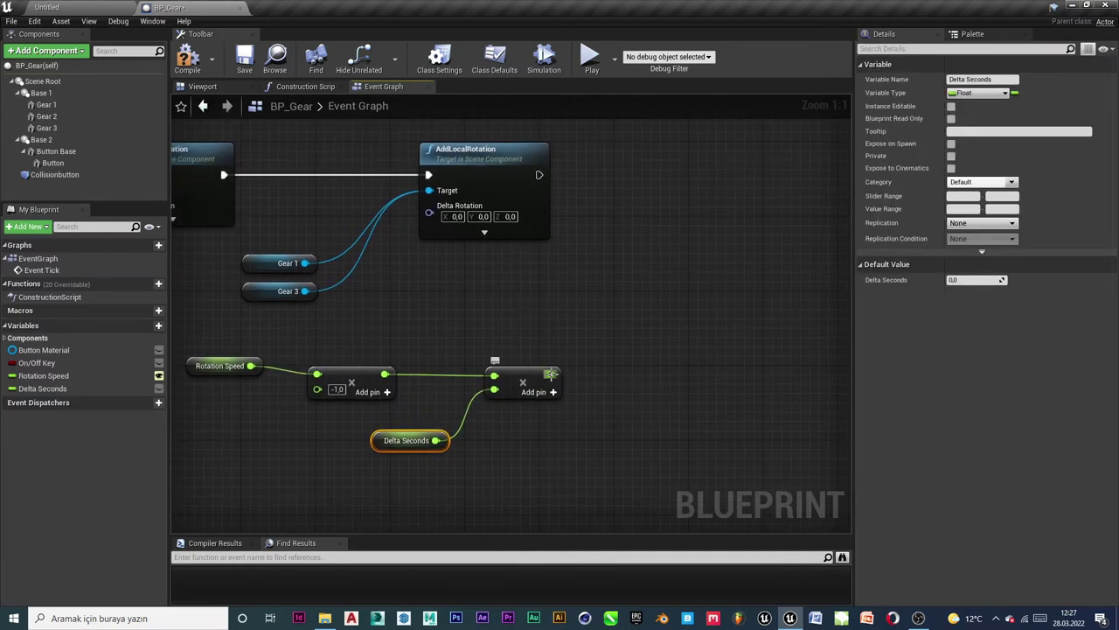
# Feed the product into the Z (Yaw) input of a new Make Rotator node.
pyautogui.moveTo(551, 374); pyautogui.dragTo(597, 315)
pyautogui.write('make')
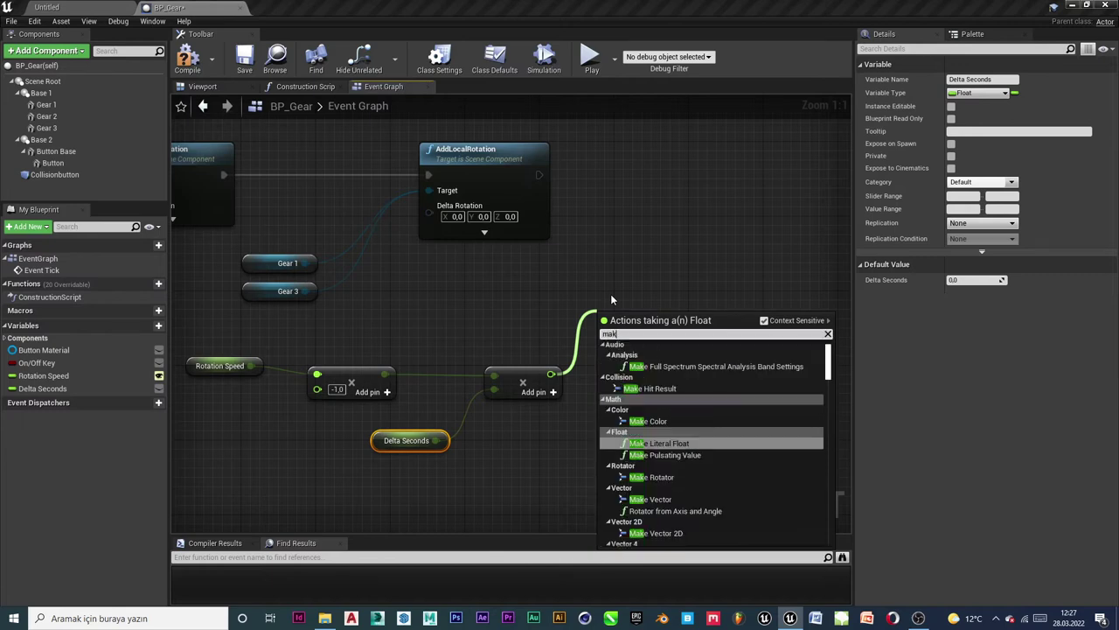
pyautogui.press('Down')
pyautogui.press('Down')
pyautogui.press('Down')
pyautogui.press('Return')
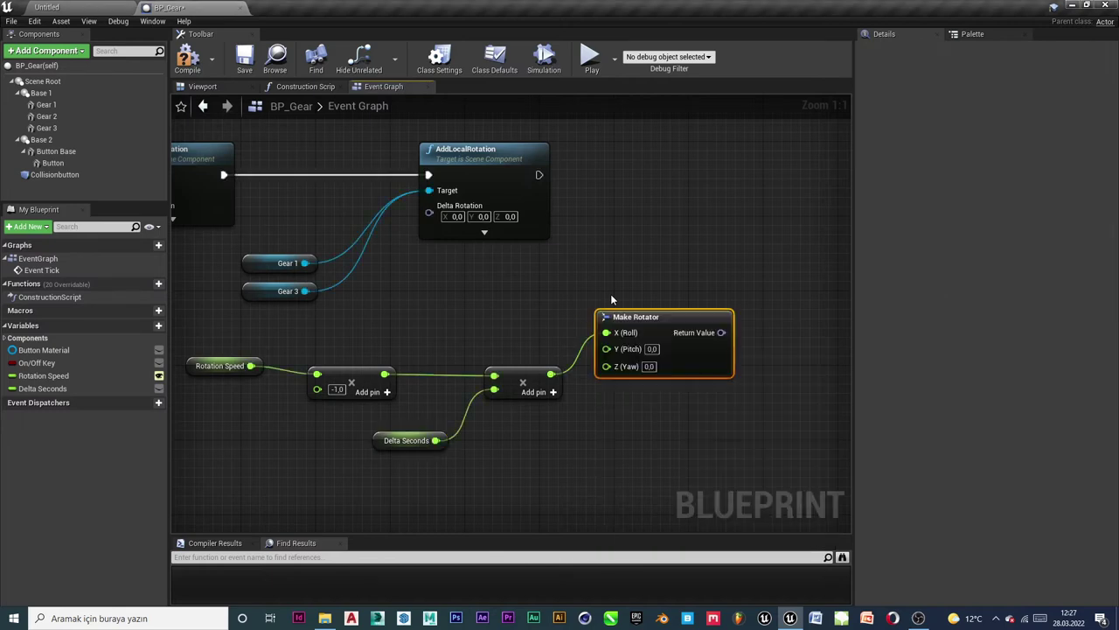
pyautogui.keyDown('alt'); pyautogui.click(606, 334); pyautogui.keyUp('alt')
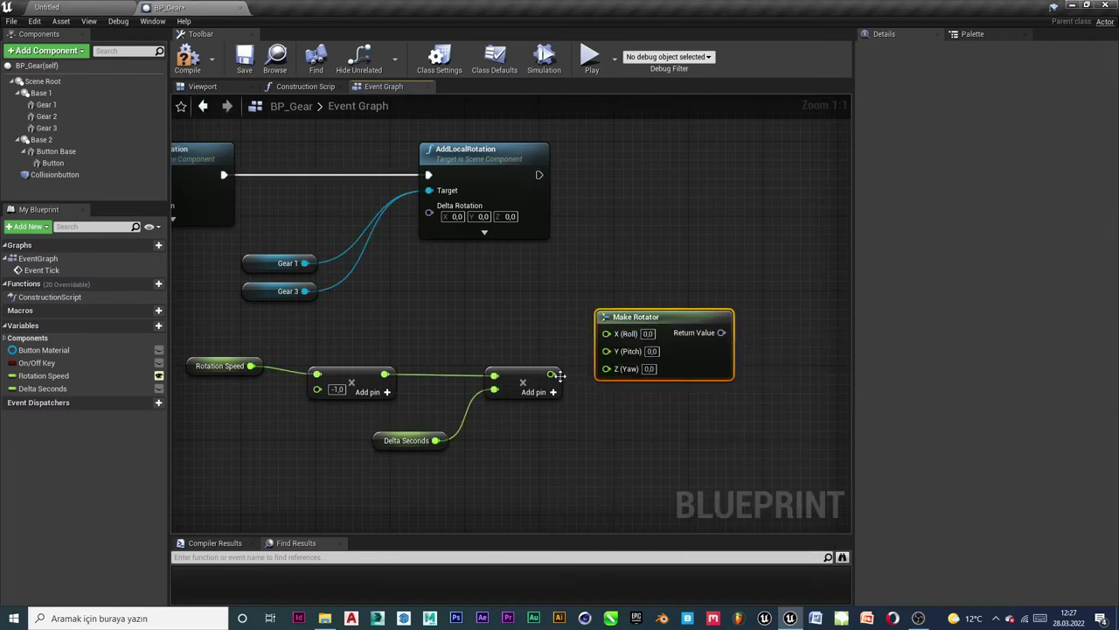
pyautogui.moveTo(559, 375); pyautogui.dragTo(608, 371)
pyautogui.moveTo(650, 318); pyautogui.dragTo(631, 300)
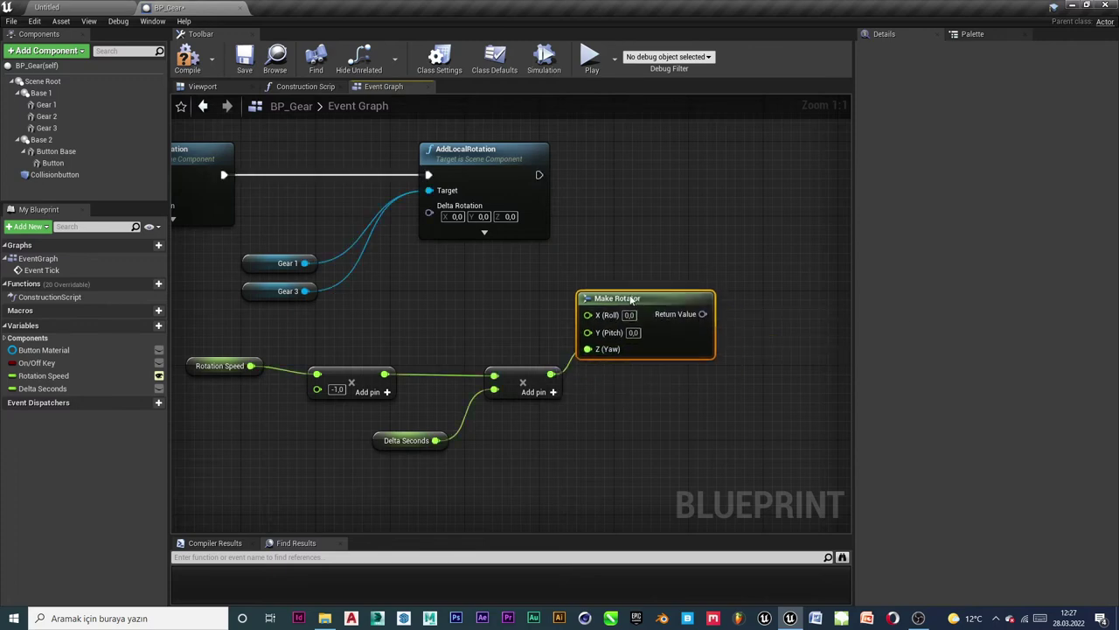
pyautogui.scroll(-2, 602, 230)
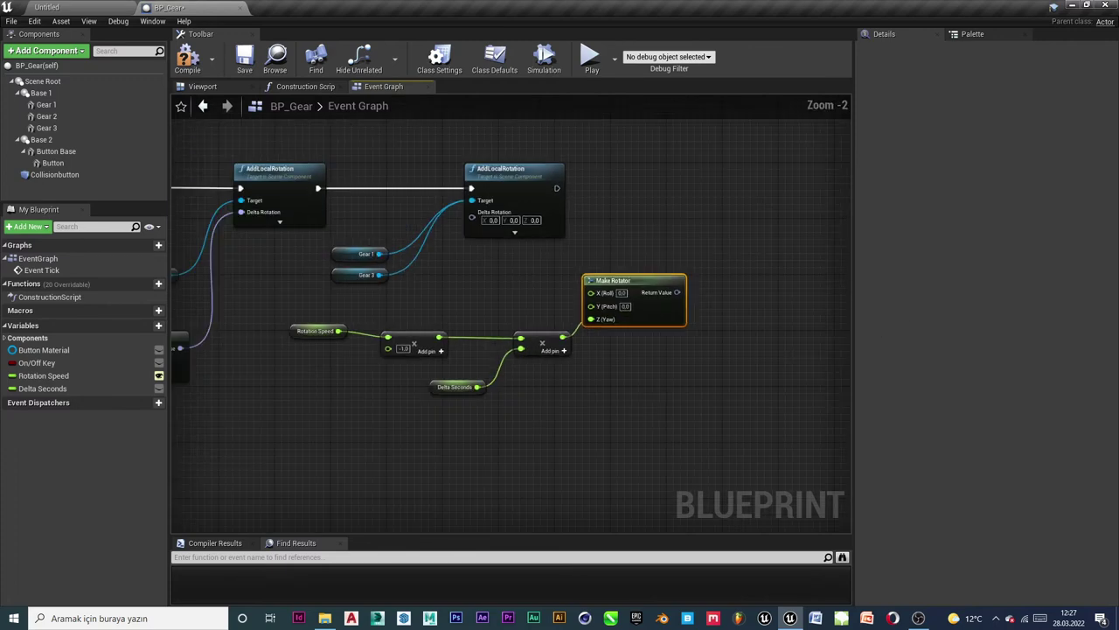
# Compile, rearrange the second rotation nodes, and wire the rotator into its Delta Rotation.
pyautogui.click(196, 60)
pyautogui.scroll(-1, 713, 251)
pyautogui.scroll(-1, 488, 264)
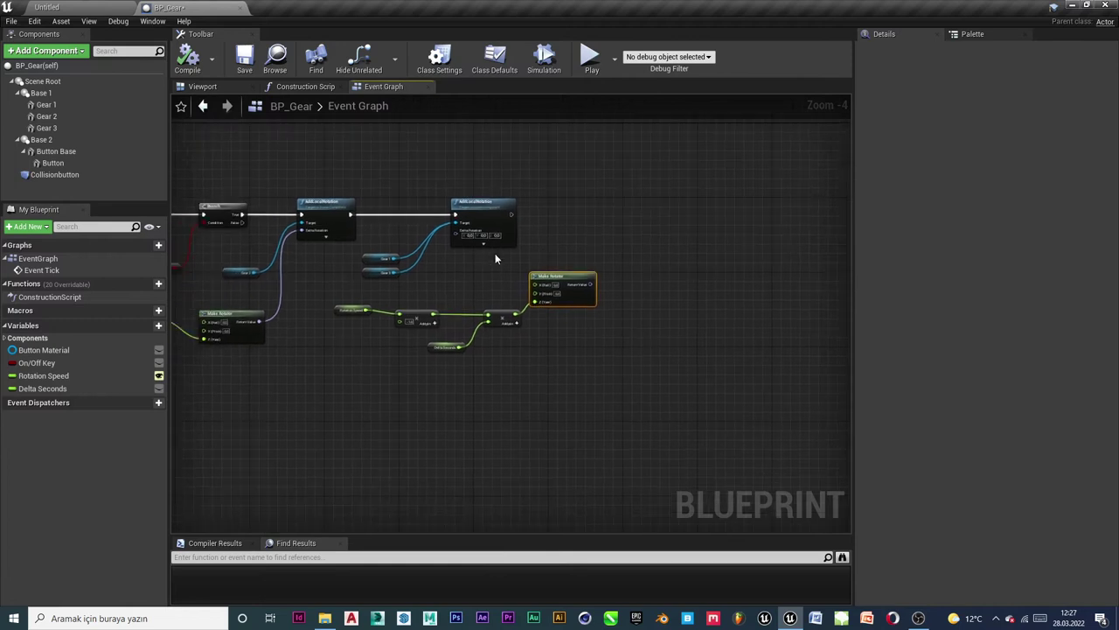
pyautogui.moveTo(472, 208); pyautogui.dragTo(640, 203)
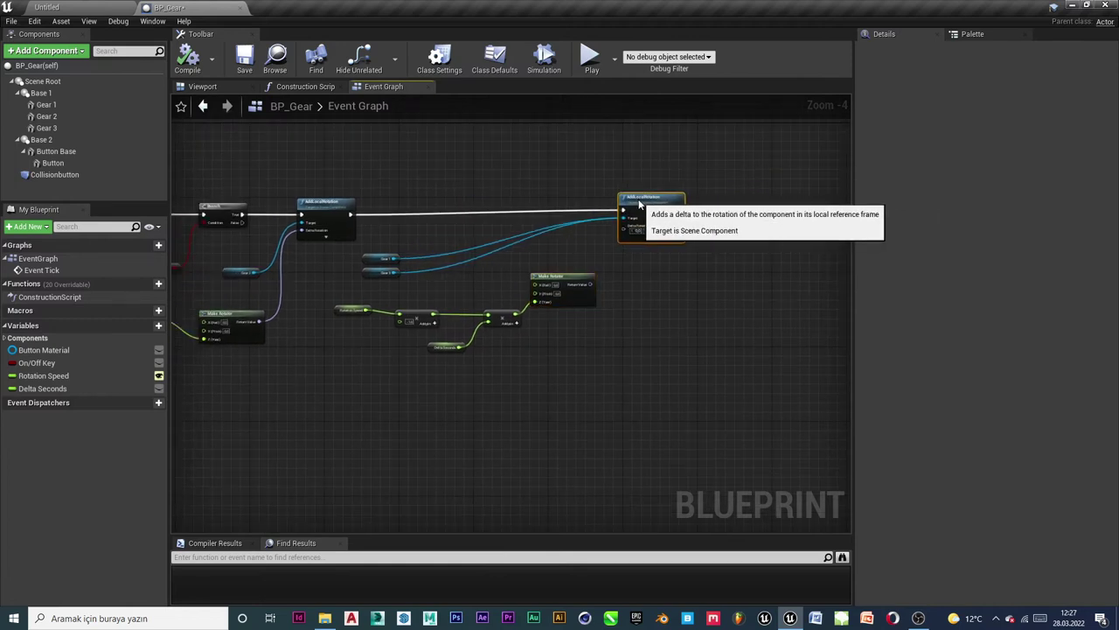
pyautogui.moveTo(397, 242)
pyautogui.mouseDown()
pyautogui.moveTo(376, 275)
pyautogui.moveTo(399, 252)
pyautogui.moveTo(509, 239)
pyautogui.mouseUp()
pyautogui.click(660, 210)
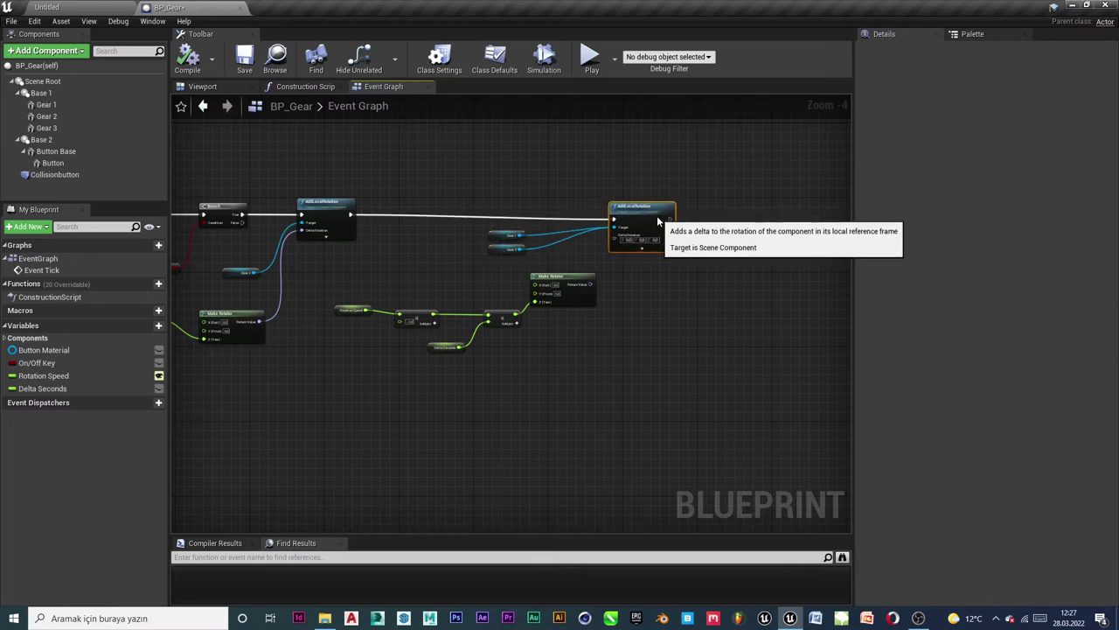
pyautogui.scroll(3, 630, 236)
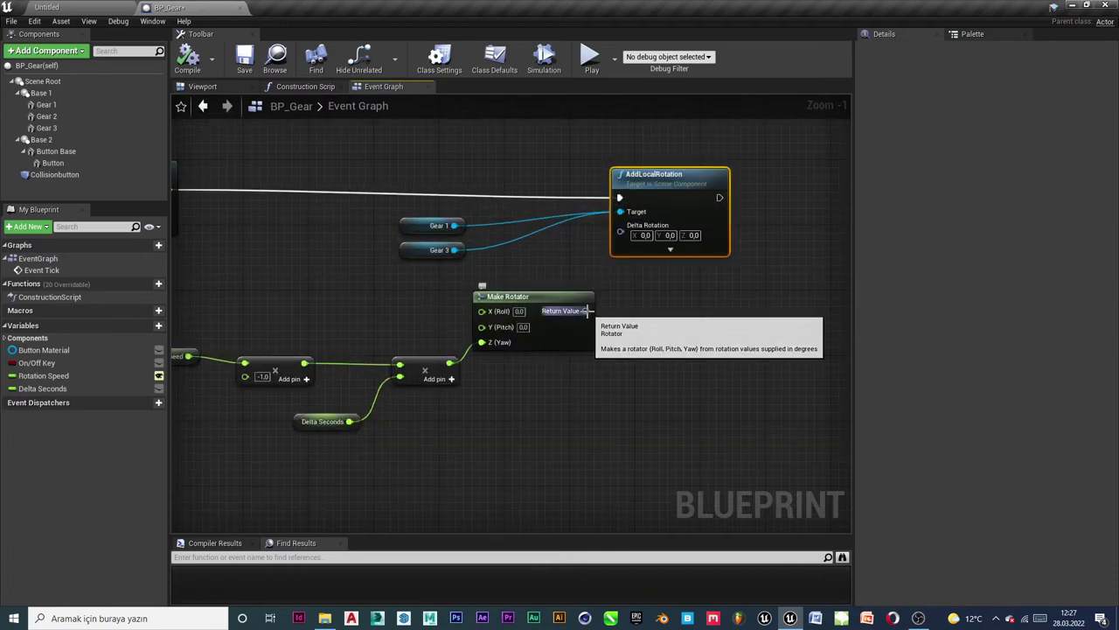
pyautogui.moveTo(584, 311); pyautogui.dragTo(620, 230)
# Select all nodes of the second gear rotation and shift them slightly left.
pyautogui.scroll(-3, 624, 318)
pyautogui.scroll(-3, 623, 318)
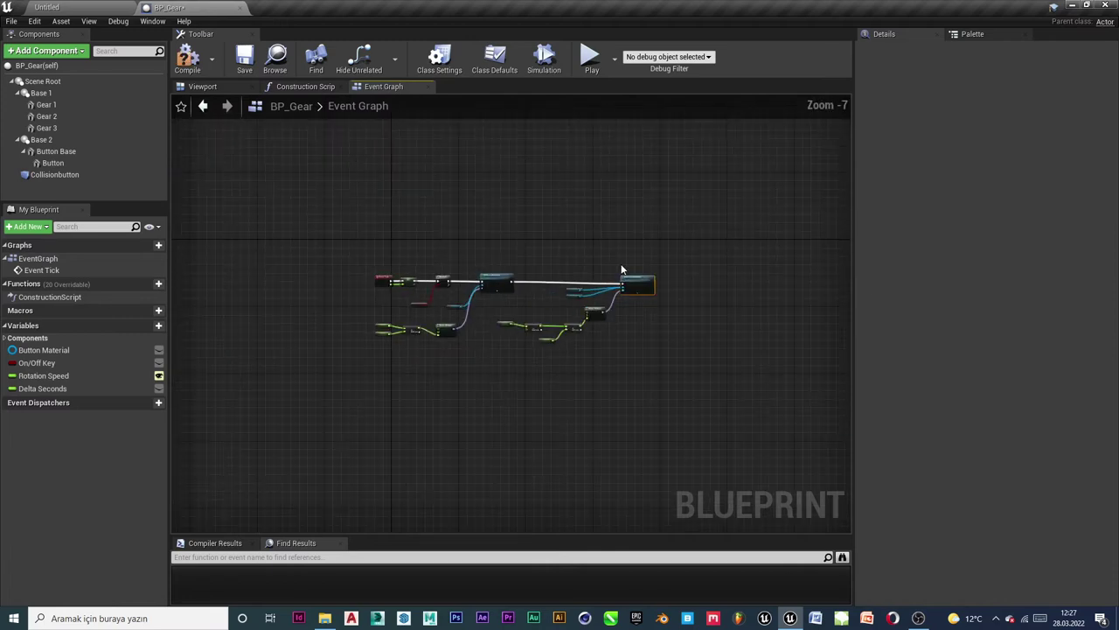
pyautogui.scroll(3, 564, 318)
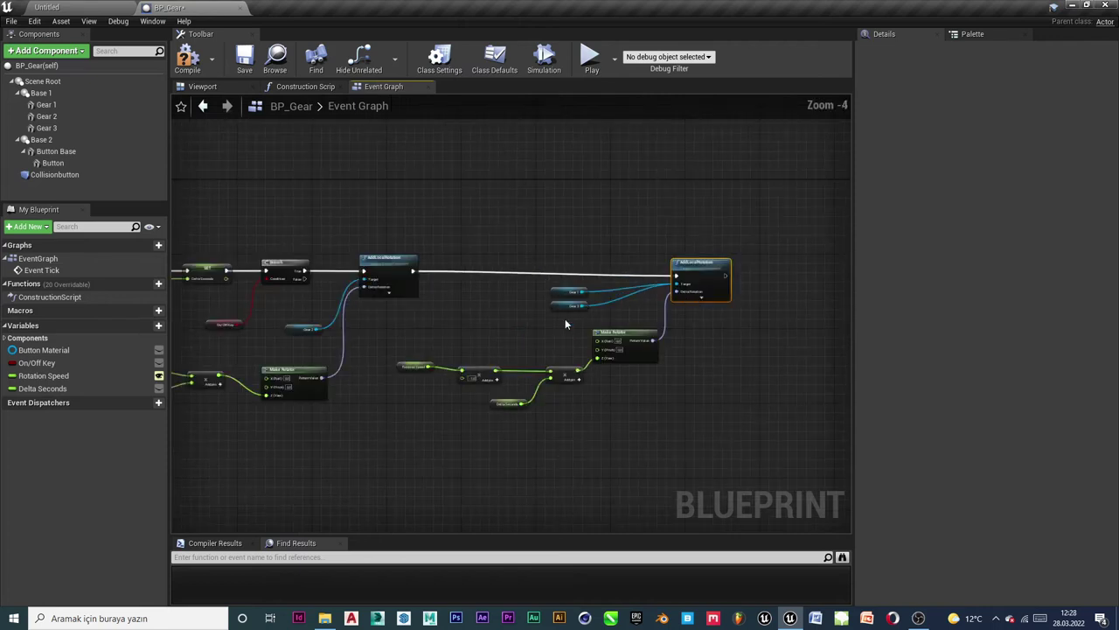
pyautogui.moveTo(565, 318); pyautogui.dragTo(617, 285, button='right')
pyautogui.scroll(1, 696, 274)
pyautogui.moveTo(696, 273); pyautogui.dragTo(495, 251, button='right')
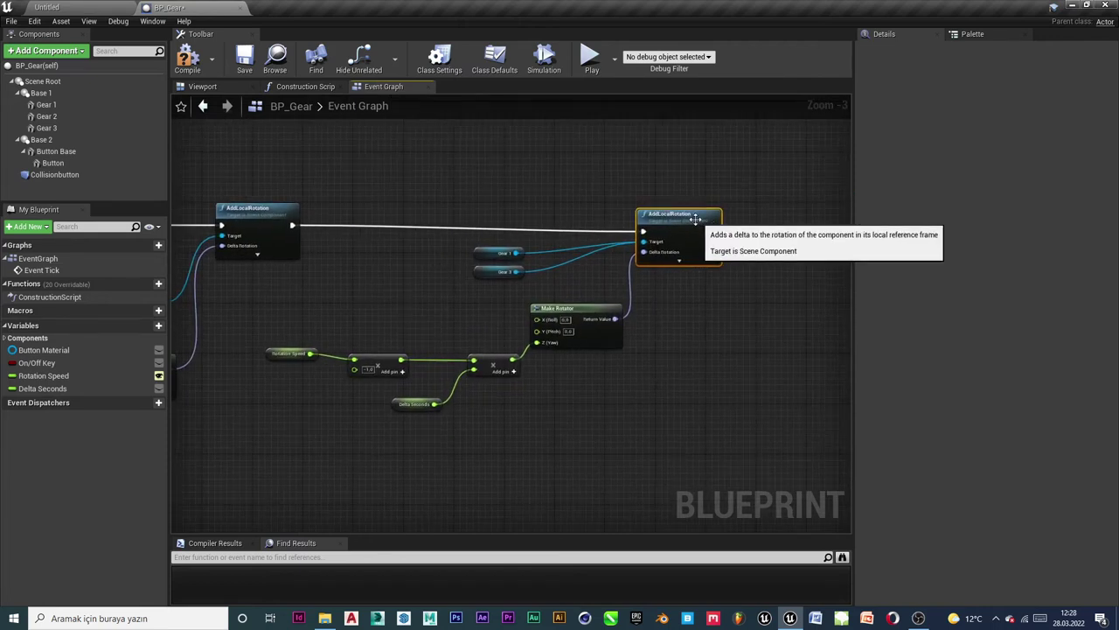
pyautogui.moveTo(635, 214); pyautogui.dragTo(859, 203, button='right')
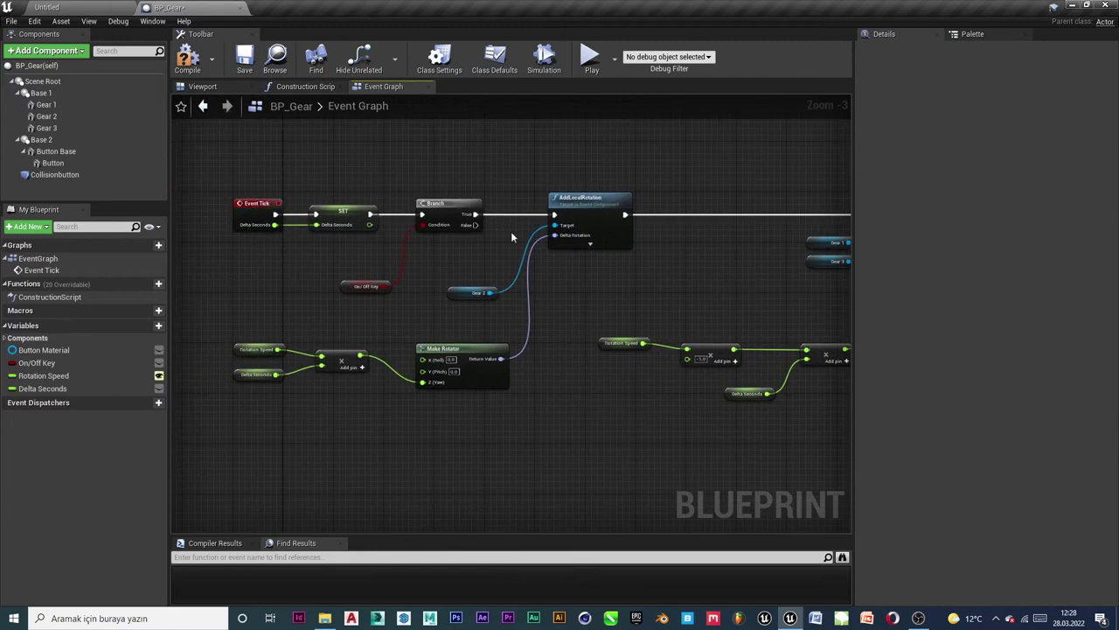
pyautogui.moveTo(635, 214); pyautogui.dragTo(421, 191, button='right')
pyautogui.moveTo(757, 147)
pyautogui.mouseDown()
pyautogui.moveTo(398, 371)
pyautogui.moveTo(312, 397)
pyautogui.mouseUp()
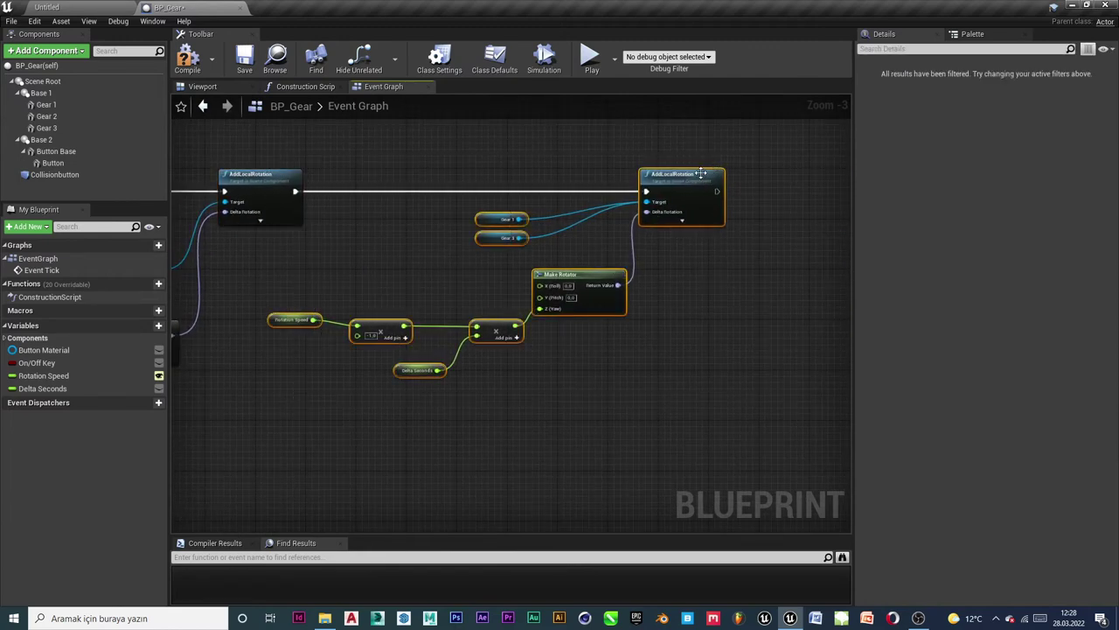
pyautogui.moveTo(674, 219); pyautogui.dragTo(625, 231)
pyautogui.moveTo(448, 155); pyautogui.dragTo(604, 187, button='right')
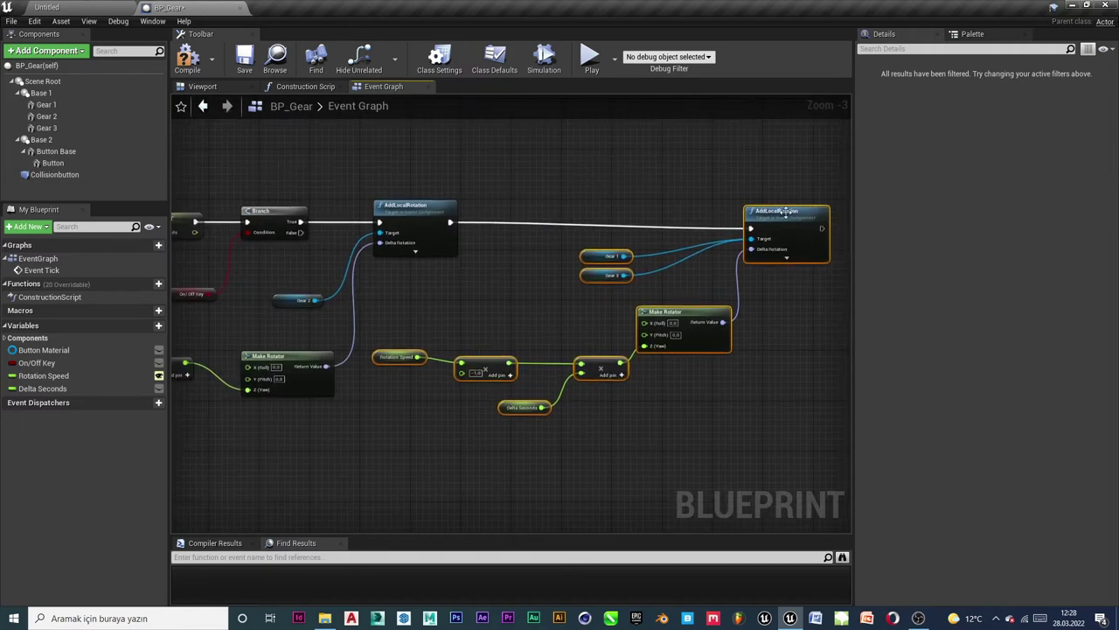
pyautogui.click(574, 156)
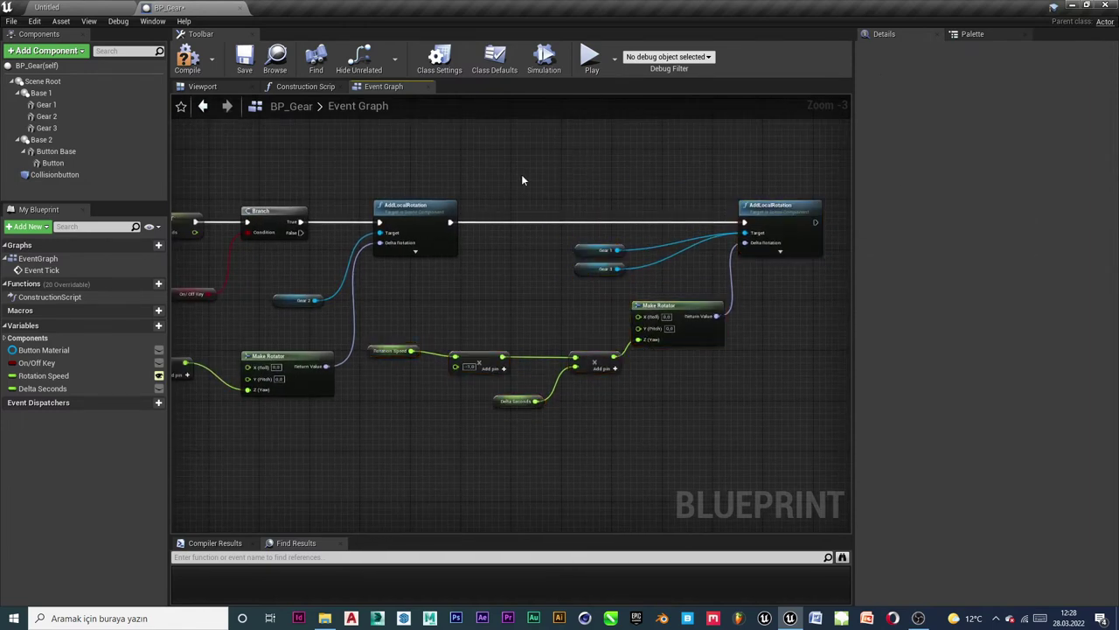
# Pan and zoom the Event Graph to frame the whole Event Tick network.
pyautogui.moveTo(472, 484); pyautogui.dragTo(570, 484, button='right')
pyautogui.scroll(-2, 476, 398)
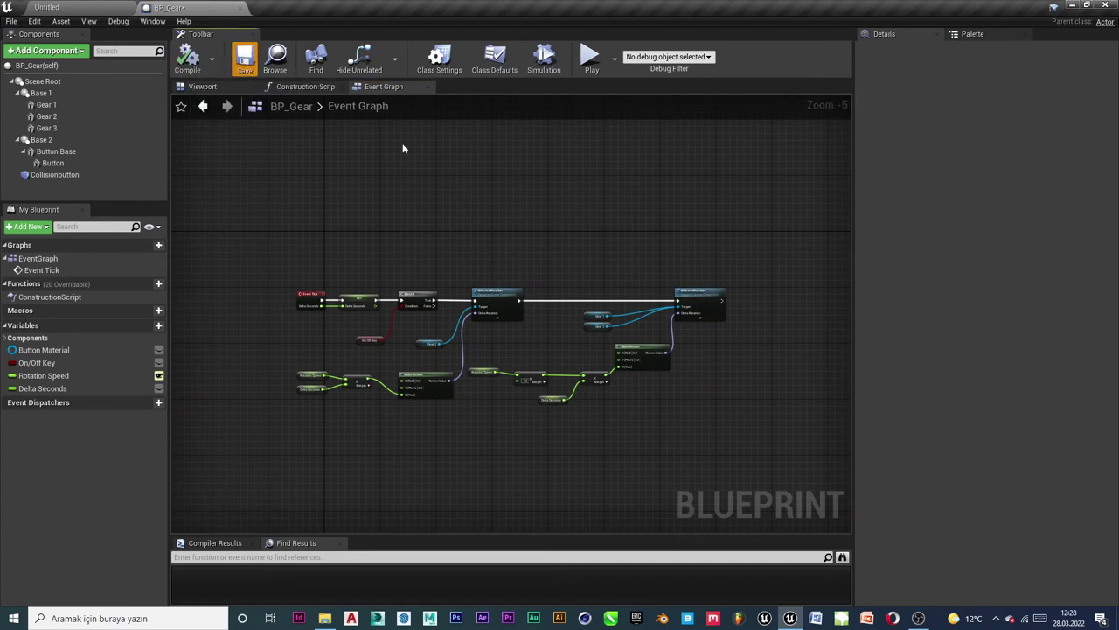
pyautogui.scroll(1, 559, 193)
pyautogui.scroll(1, 429, 307)
pyautogui.moveTo(633, 297); pyautogui.dragTo(674, 288, button='right')
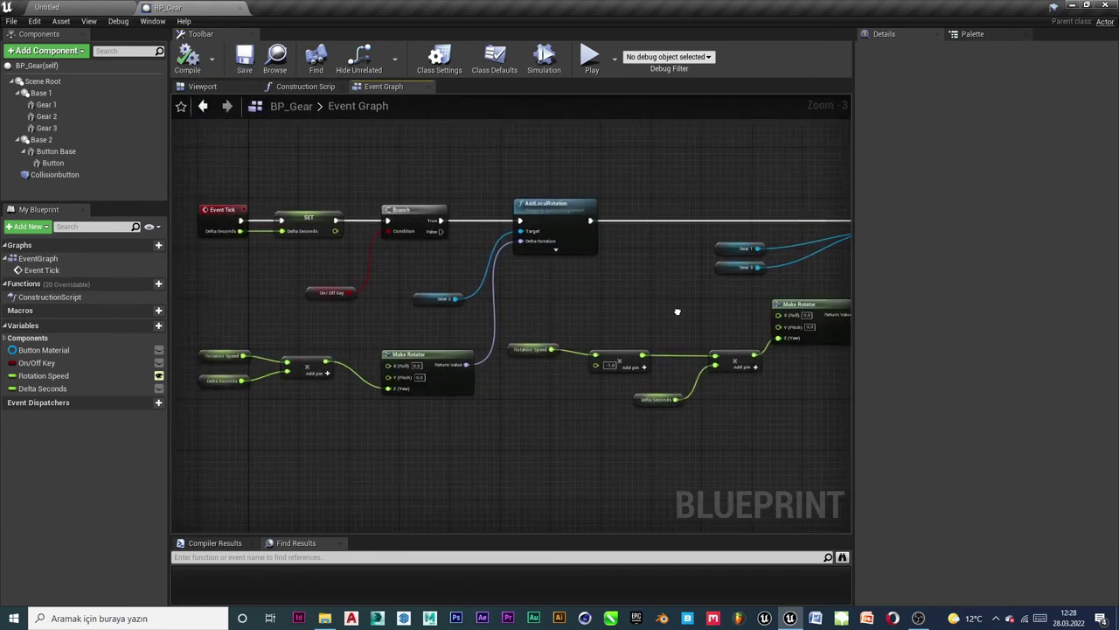
pyautogui.scroll(-2, 612, 263)
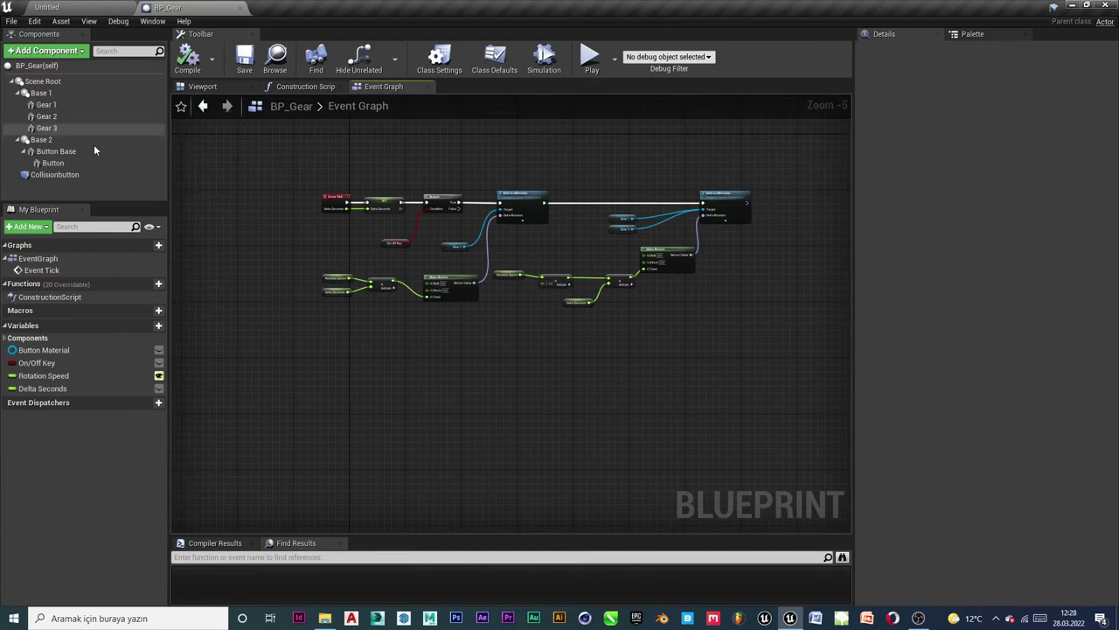
# Add an On Component Begin Overlap event for Collisionbutton from its Details events.
pyautogui.click(54, 174)
pyautogui.click(225, 88)
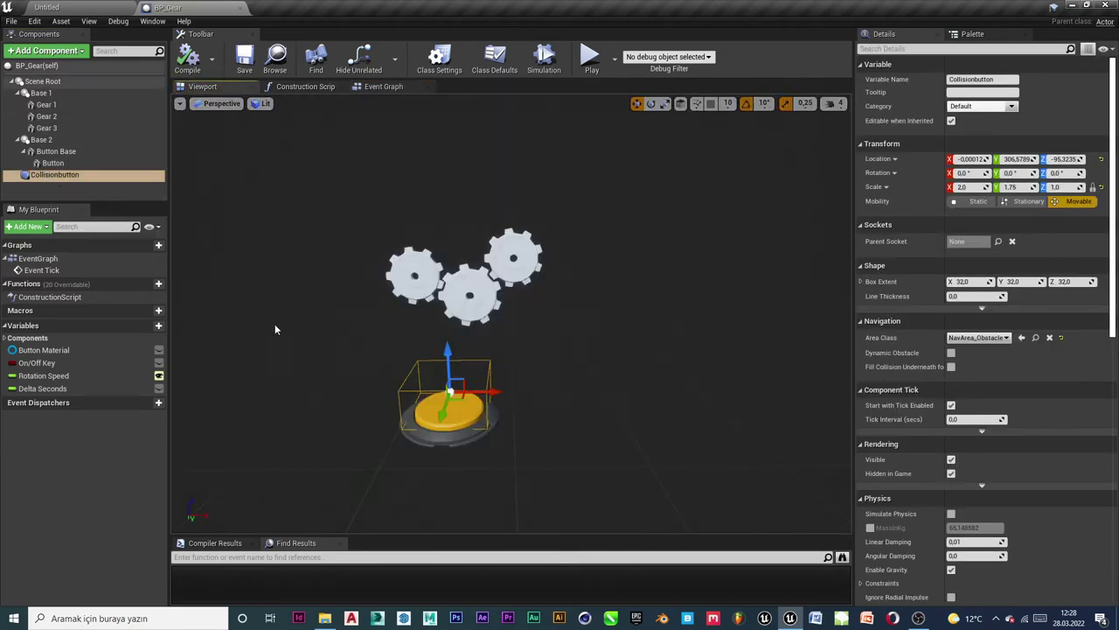
pyautogui.scroll(-5, 1036, 352)
pyautogui.scroll(-5, 1033, 380)
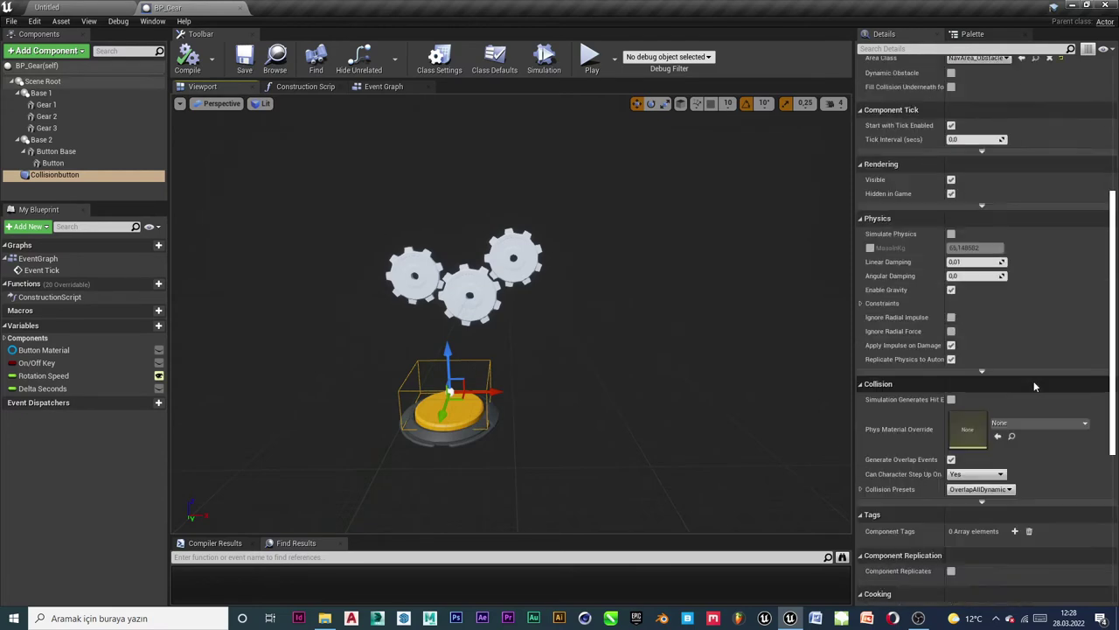
pyautogui.scroll(-5, 1019, 387)
pyautogui.scroll(-5, 989, 390)
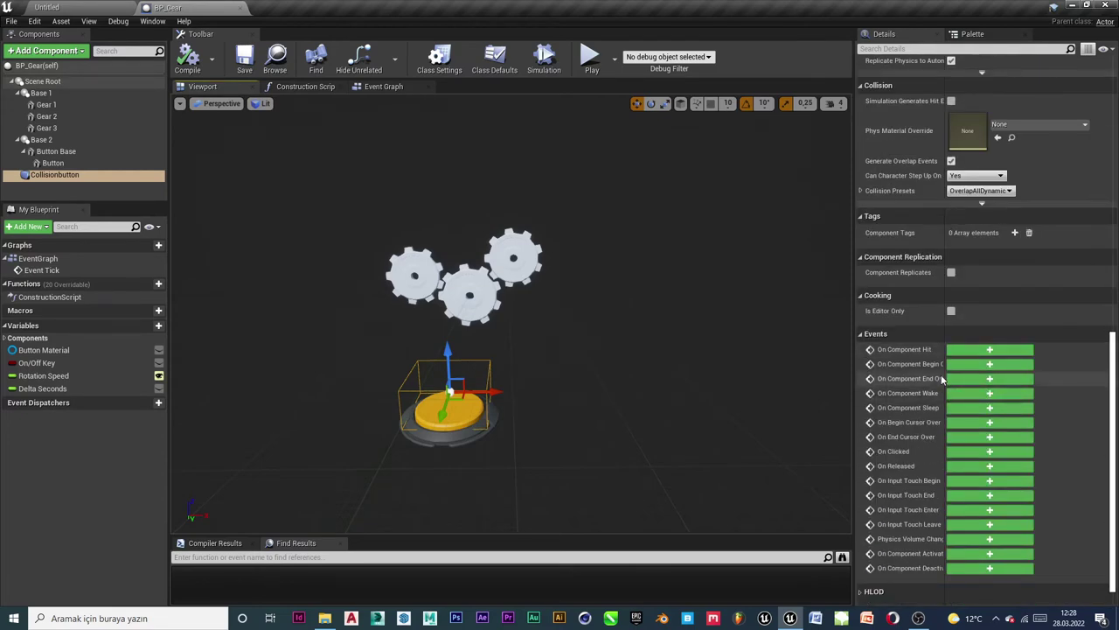
pyautogui.moveTo(945, 378); pyautogui.dragTo(970, 379)
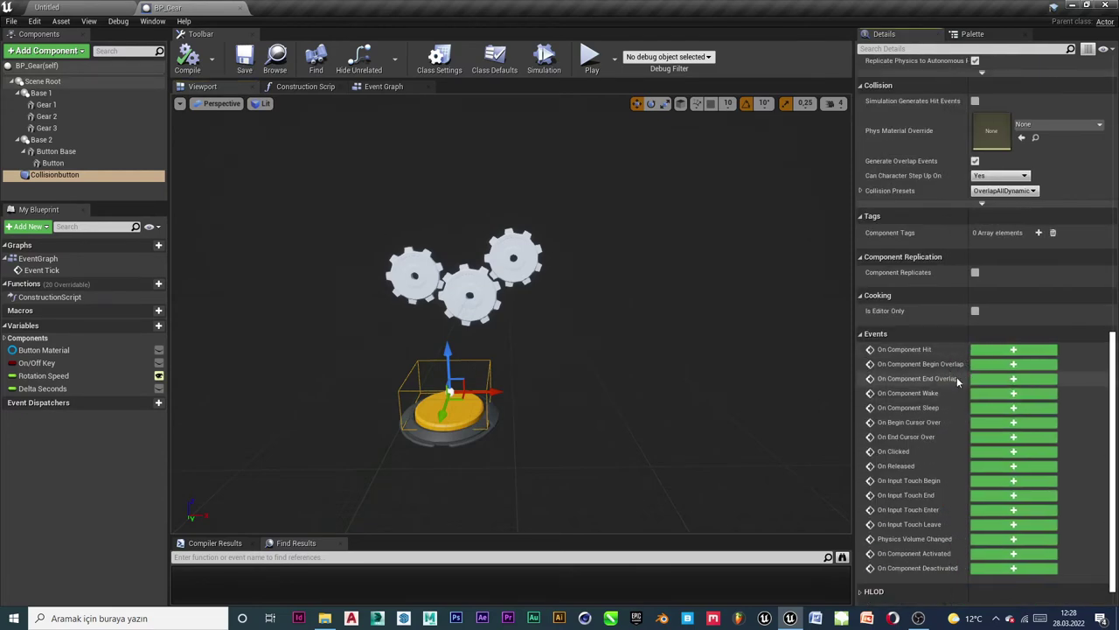
pyautogui.click(1041, 363)
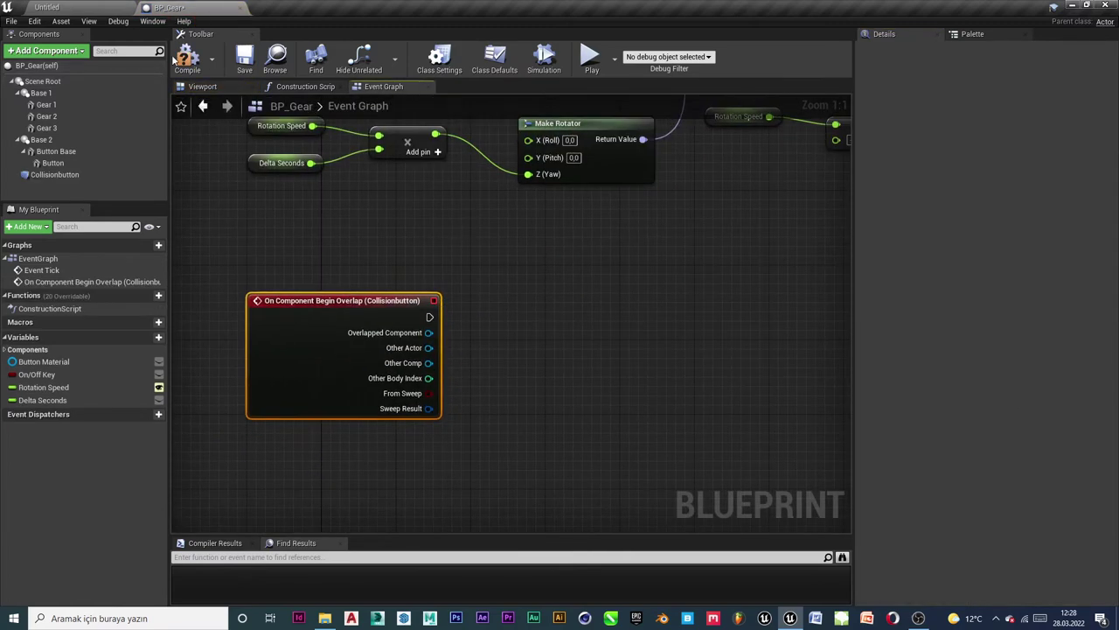
# Add the On Component End Overlap event for Collisionbutton and frame both events.
pyautogui.click(54, 174)
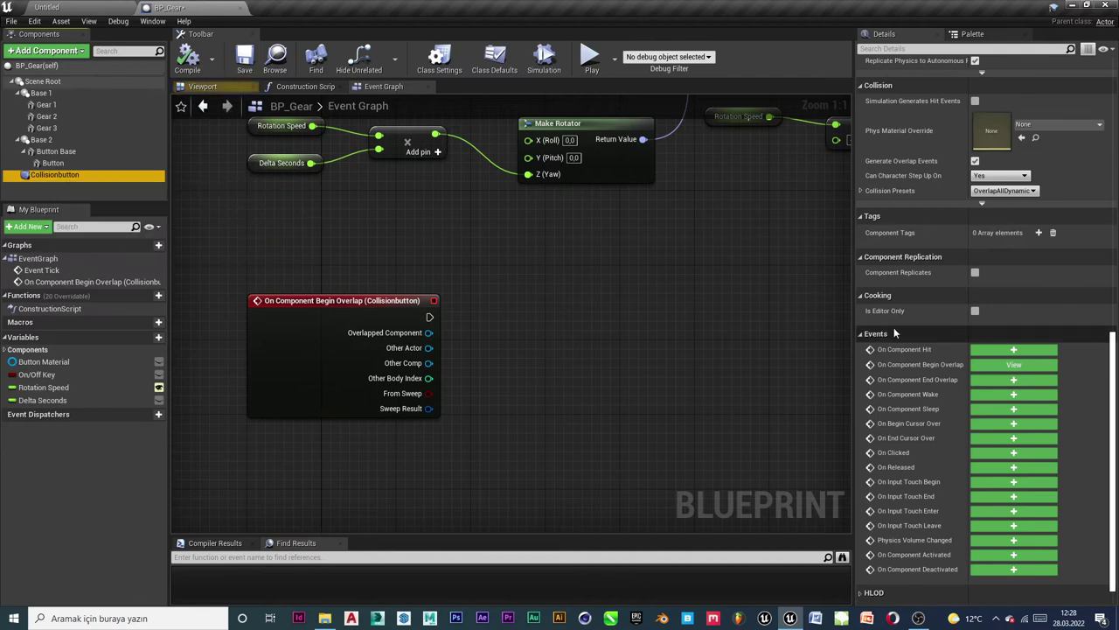
pyautogui.click(1013, 379)
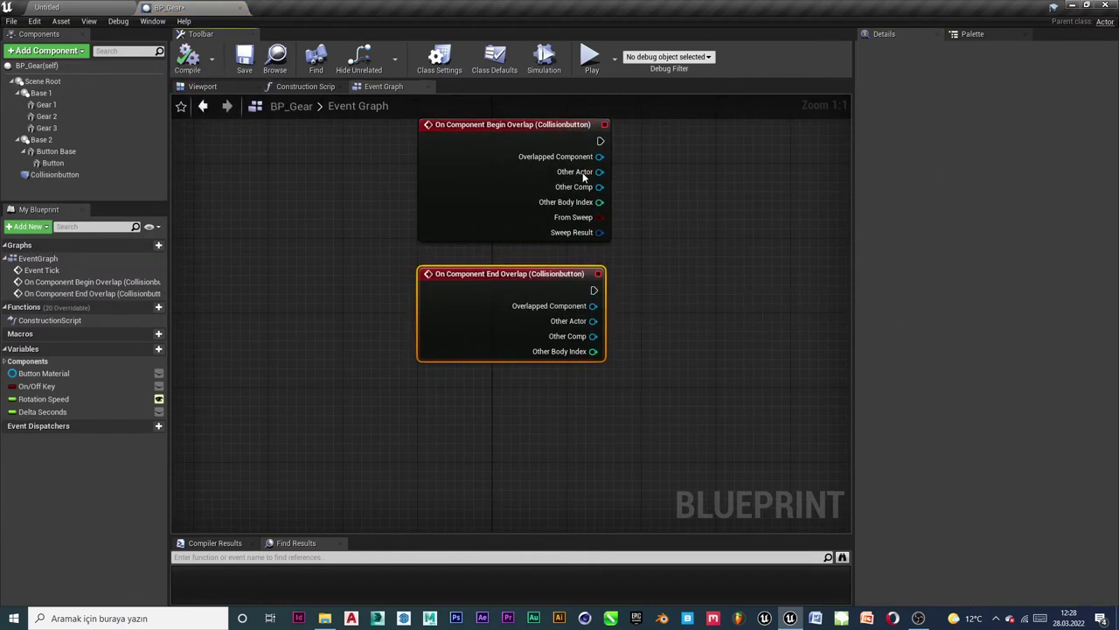
pyautogui.moveTo(584, 175); pyautogui.dragTo(652, 234, button='right')
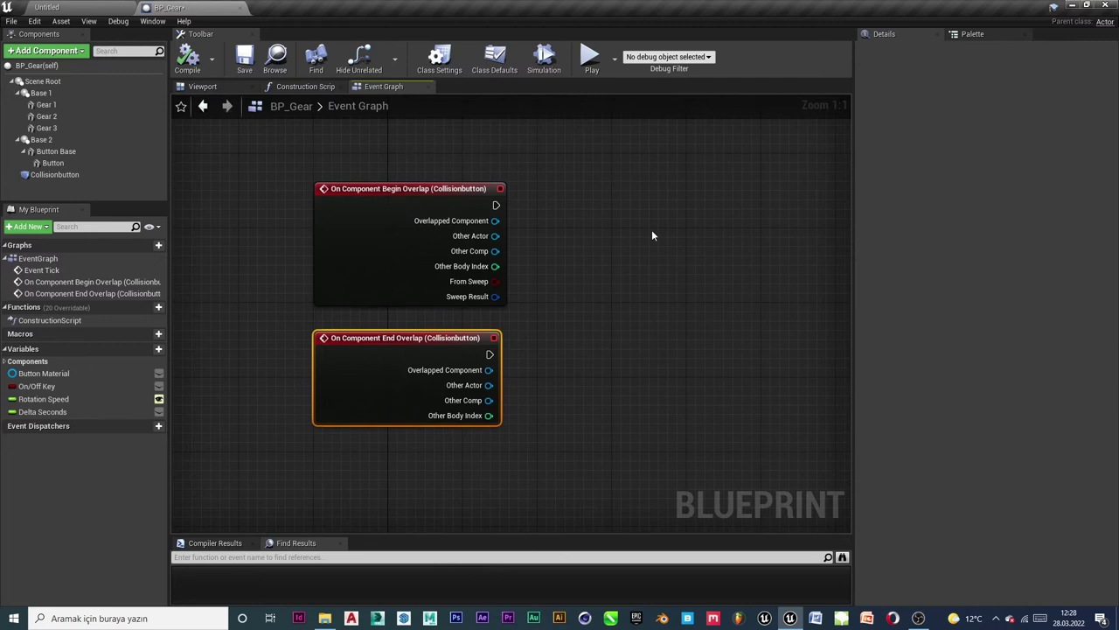
pyautogui.moveTo(621, 155); pyautogui.dragTo(646, 303, button='right')
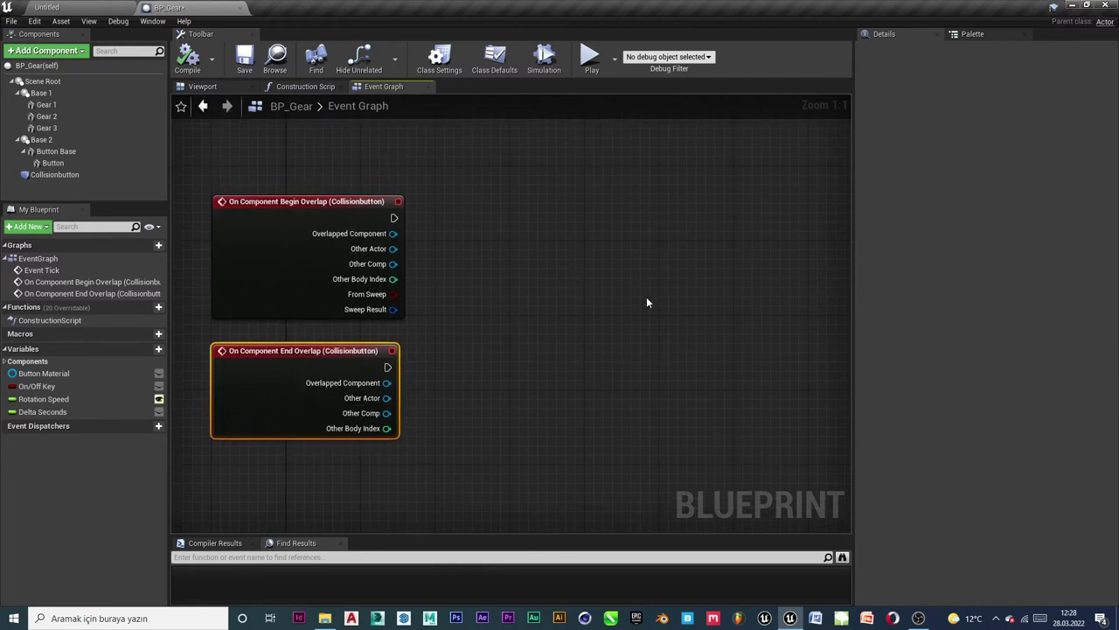
# Create a SET On/Off Key node and wire it after Begin Overlap.
pyautogui.moveTo(37, 386); pyautogui.dragTo(393, 235)
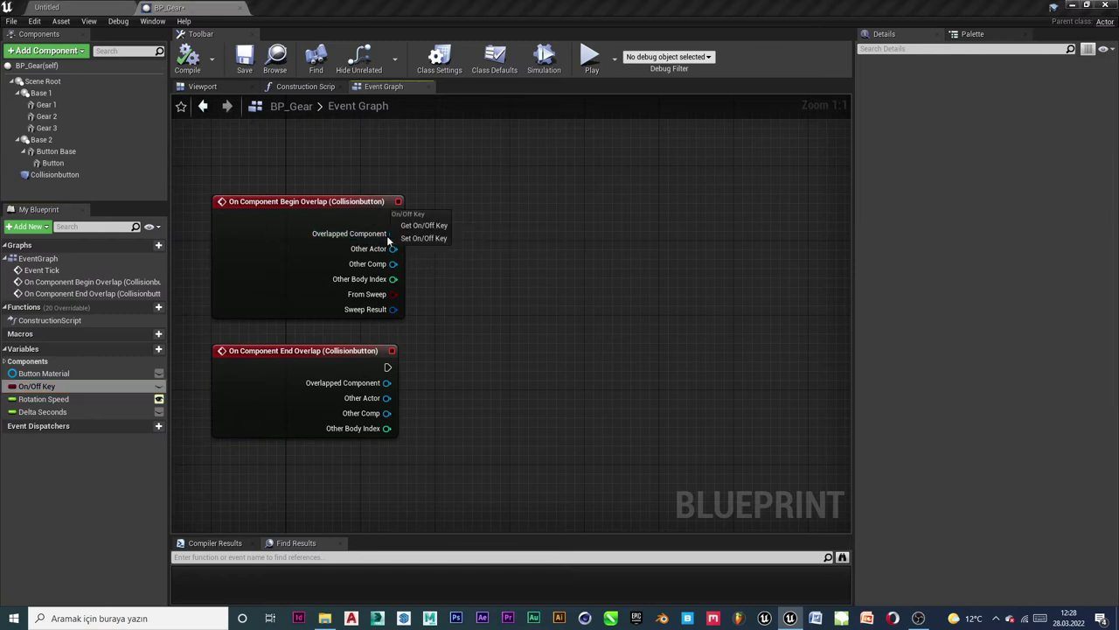
pyautogui.click(433, 235)
pyautogui.moveTo(480, 232); pyautogui.dragTo(544, 223)
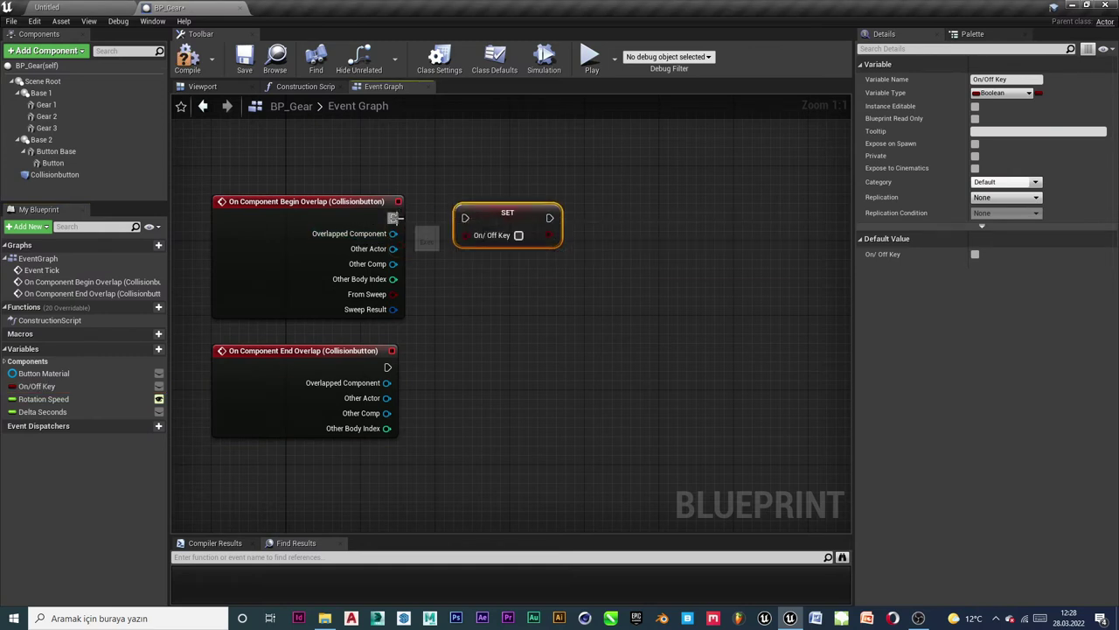
pyautogui.moveTo(395, 218); pyautogui.dragTo(468, 221)
pyautogui.moveTo(553, 218); pyautogui.dragTo(563, 219)
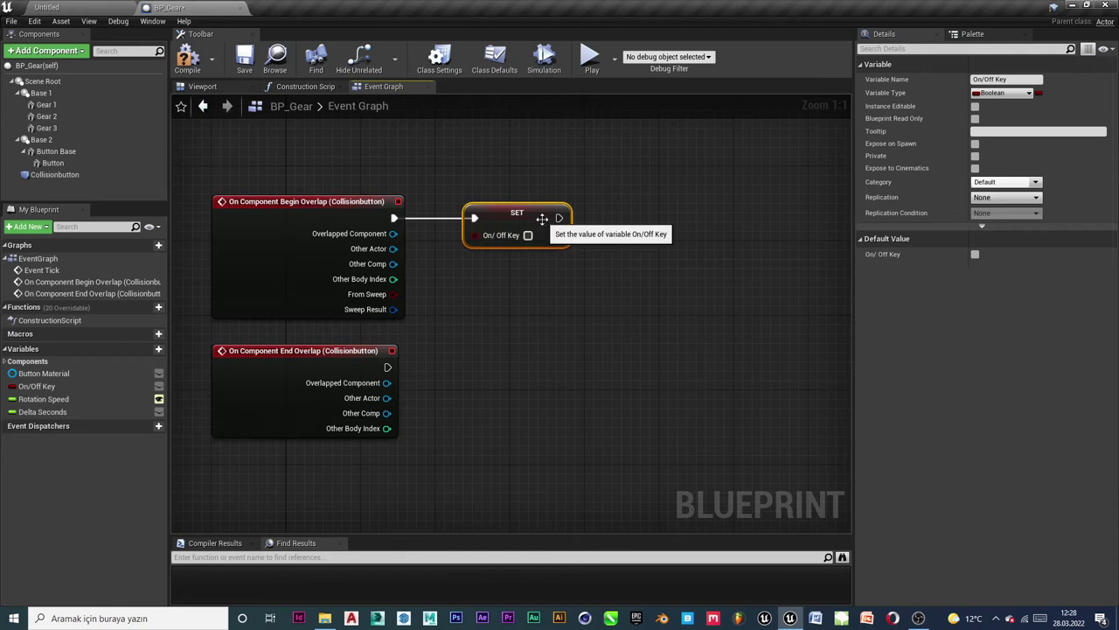
# Duplicate the setter for End Overlap, leaving it false, and set Begin Overlap's to true.
pyautogui.hotkey('ctrl', 'c')
pyautogui.hotkey('ctrl', 'v')
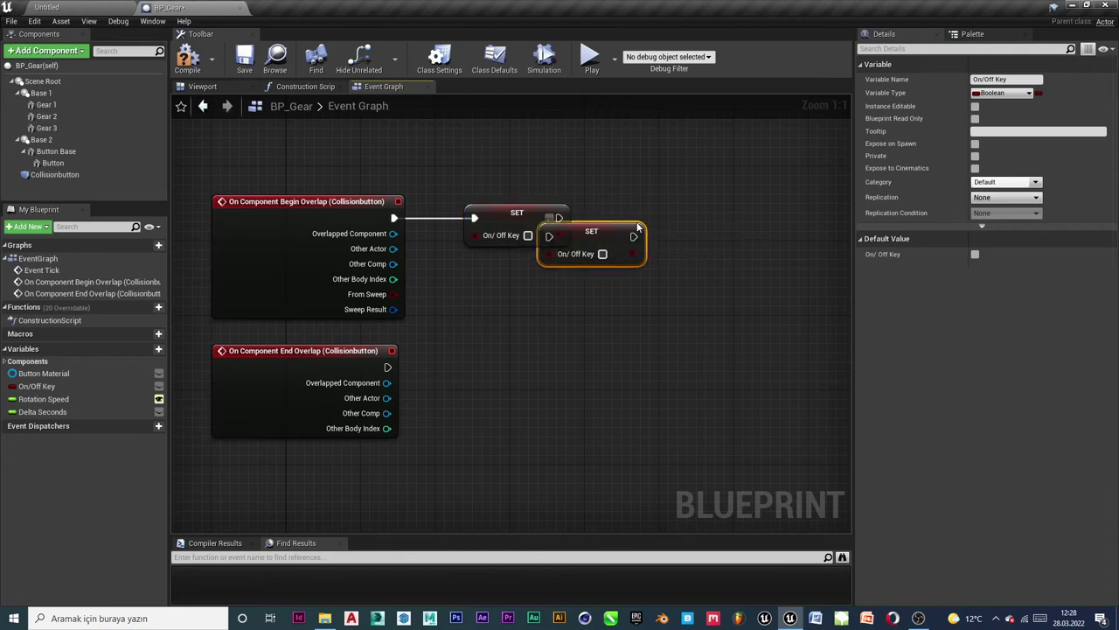
pyautogui.moveTo(612, 234); pyautogui.dragTo(518, 367)
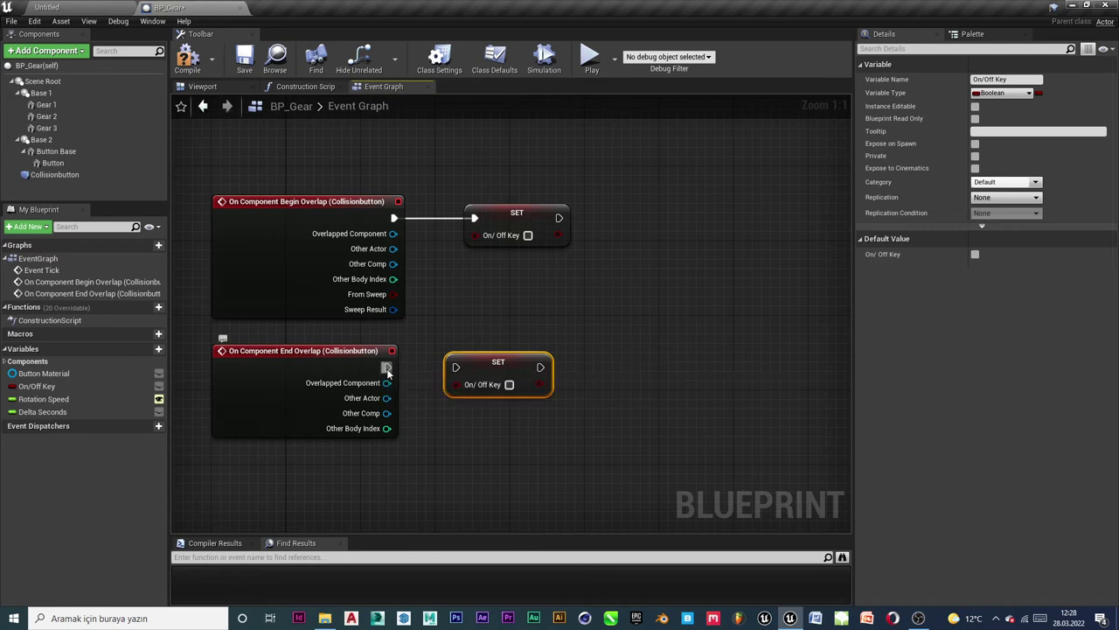
pyautogui.moveTo(388, 367); pyautogui.dragTo(527, 361)
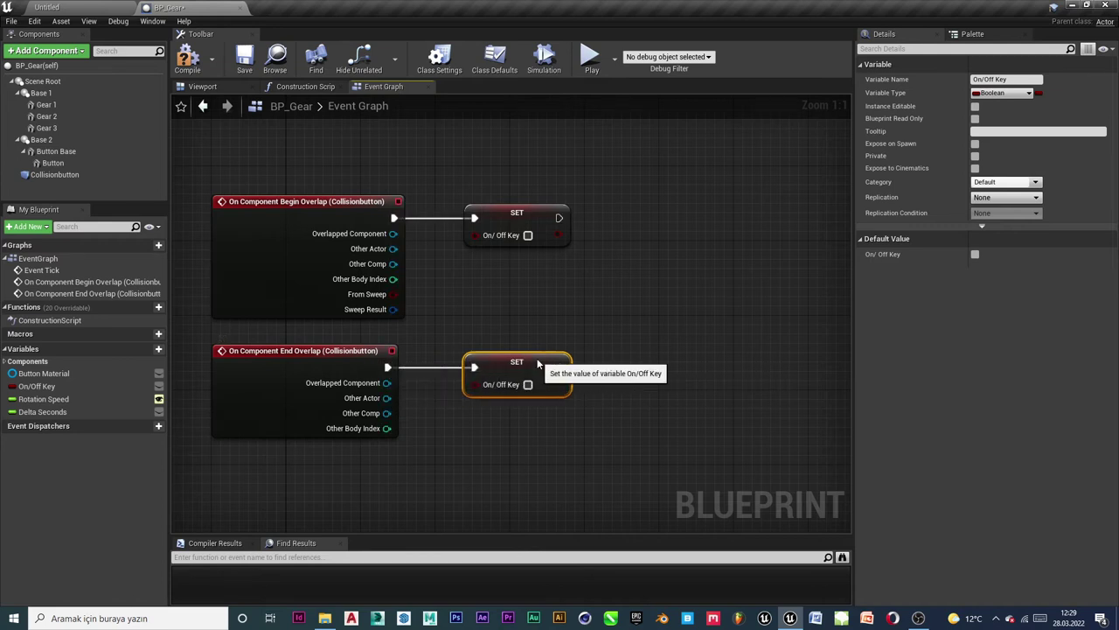
pyautogui.click(527, 236)
# Compile and save the BP_Gear blueprint.
pyautogui.click(187, 58)
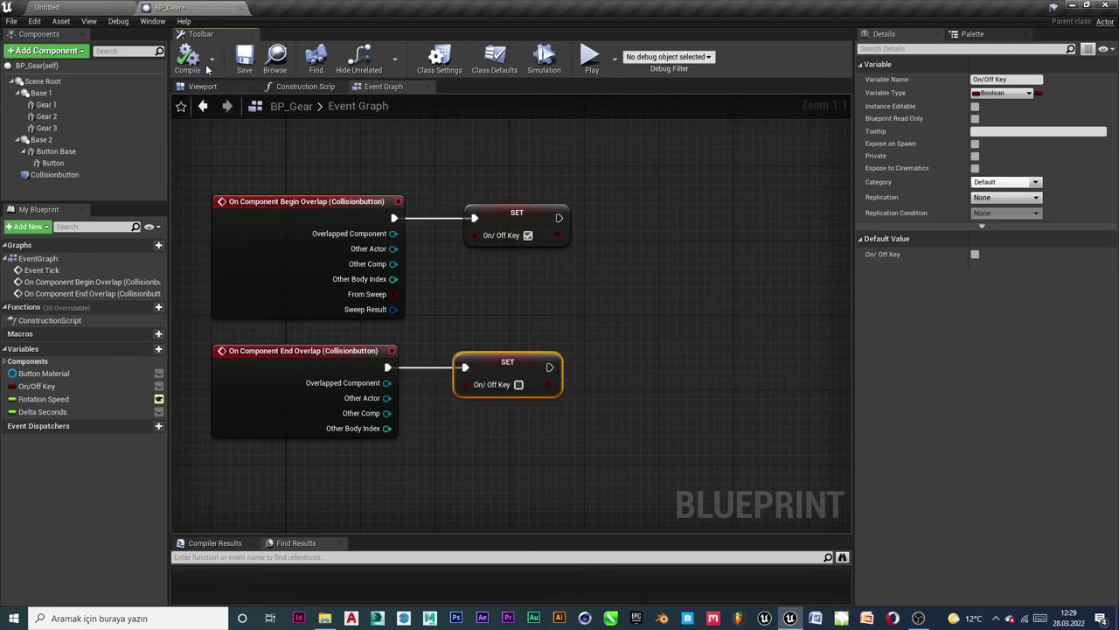
pyautogui.click(245, 58)
pyautogui.moveTo(698, 324)
pyautogui.mouseDown(button='right')
pyautogui.moveTo(668, 312)
pyautogui.moveTo(675, 301)
pyautogui.moveTo(661, 328)
pyautogui.mouseUp(button='right')
# Glance at the tick network and Construction Script, then return to the overlap events.
pyautogui.click(635, 300)
pyautogui.scroll(-2, 661, 328)
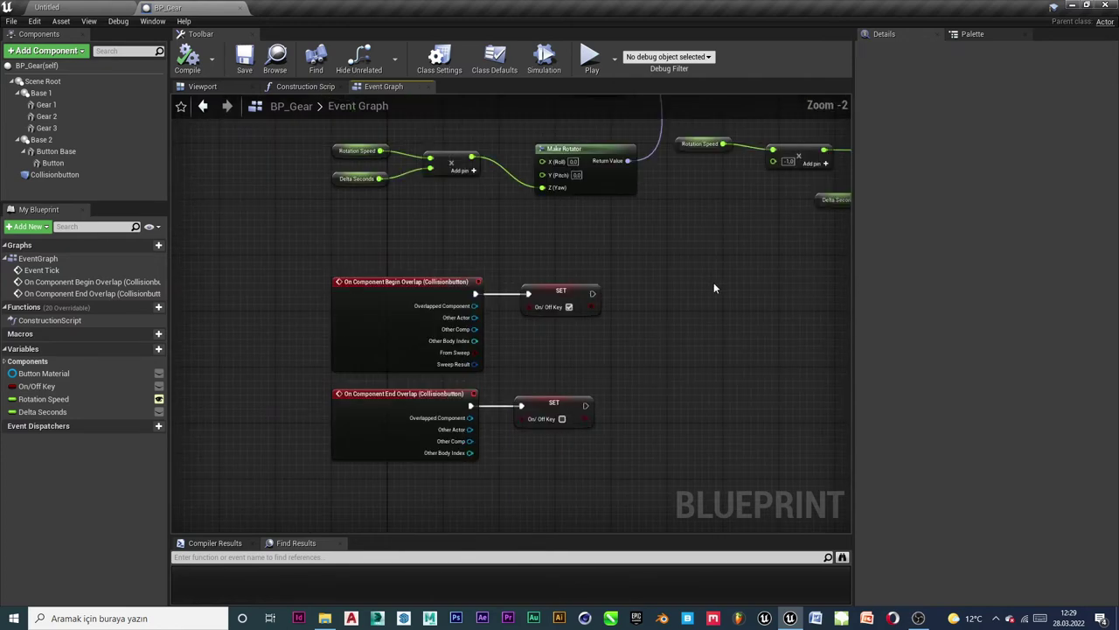
pyautogui.scroll(-2, 661, 328)
pyautogui.moveTo(603, 393); pyautogui.dragTo(598, 337, button='right')
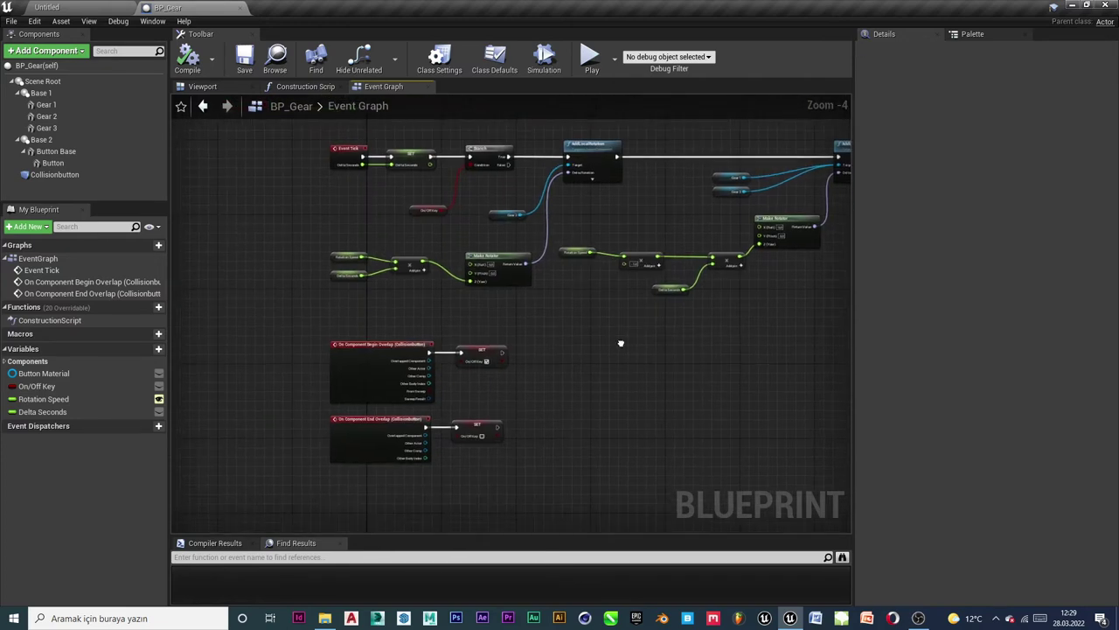
pyautogui.click(305, 86)
pyautogui.click(381, 85)
pyautogui.scroll(1, 488, 351)
pyautogui.scroll(1, 492, 360)
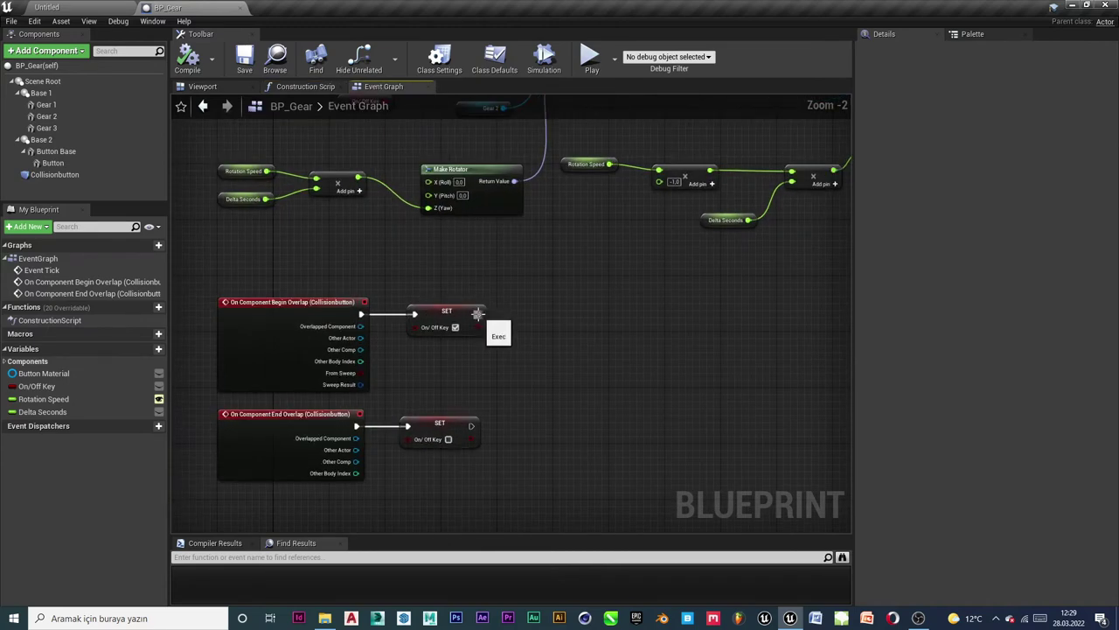
# Add Timeline_0 played by the Begin Overlap setter and reversed by the End Overlap setter.
pyautogui.moveTo(479, 314); pyautogui.dragTo(587, 359)
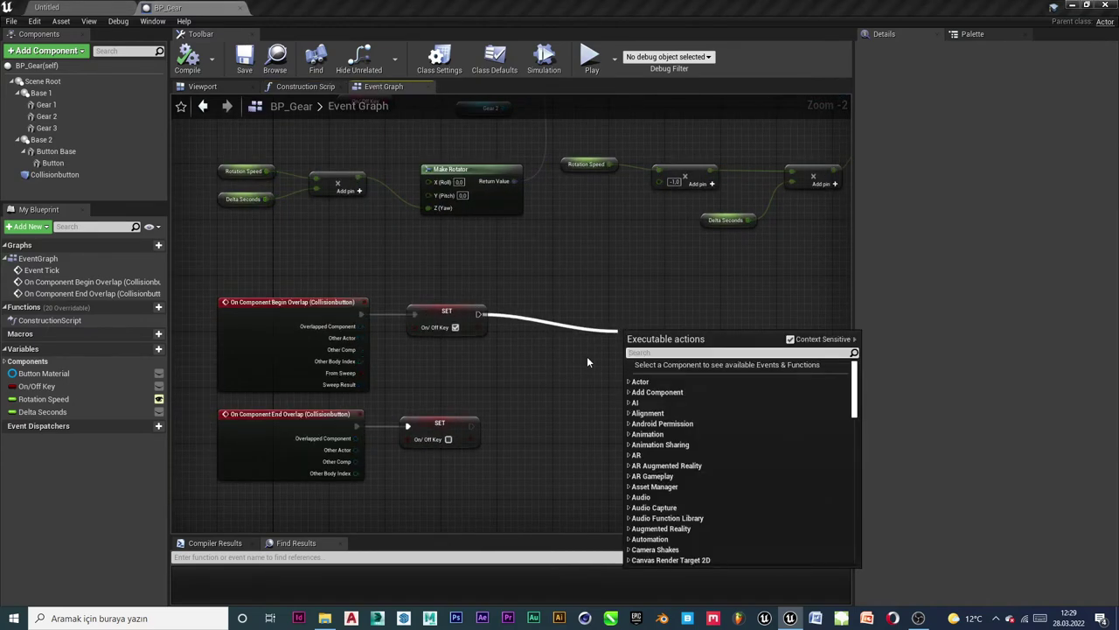
pyautogui.write('add t')
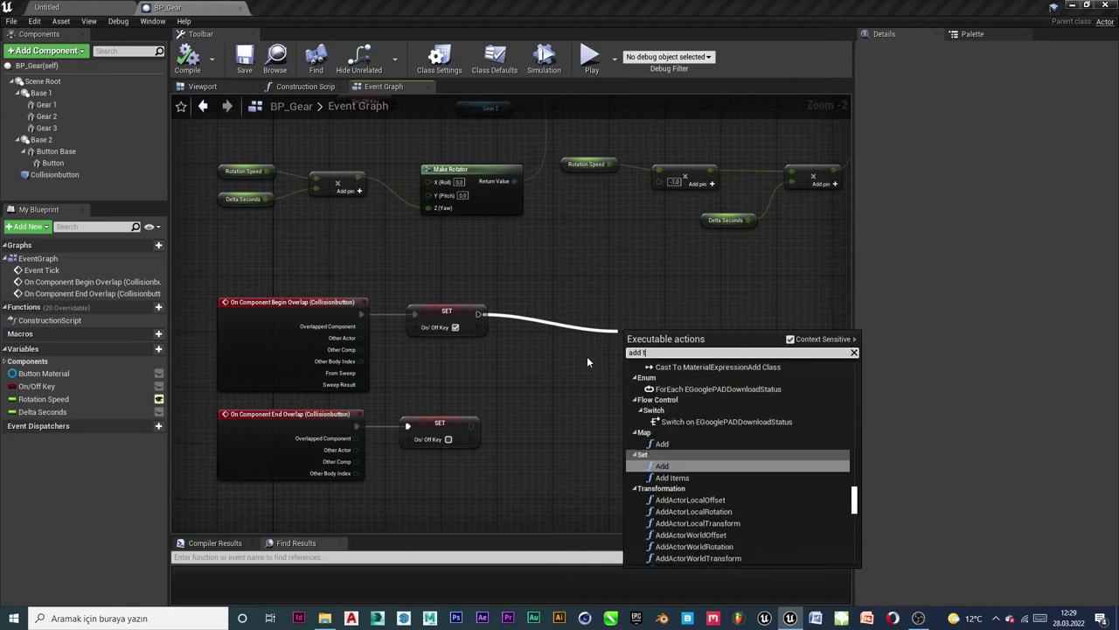
pyautogui.write('ime')
pyautogui.press('Return')
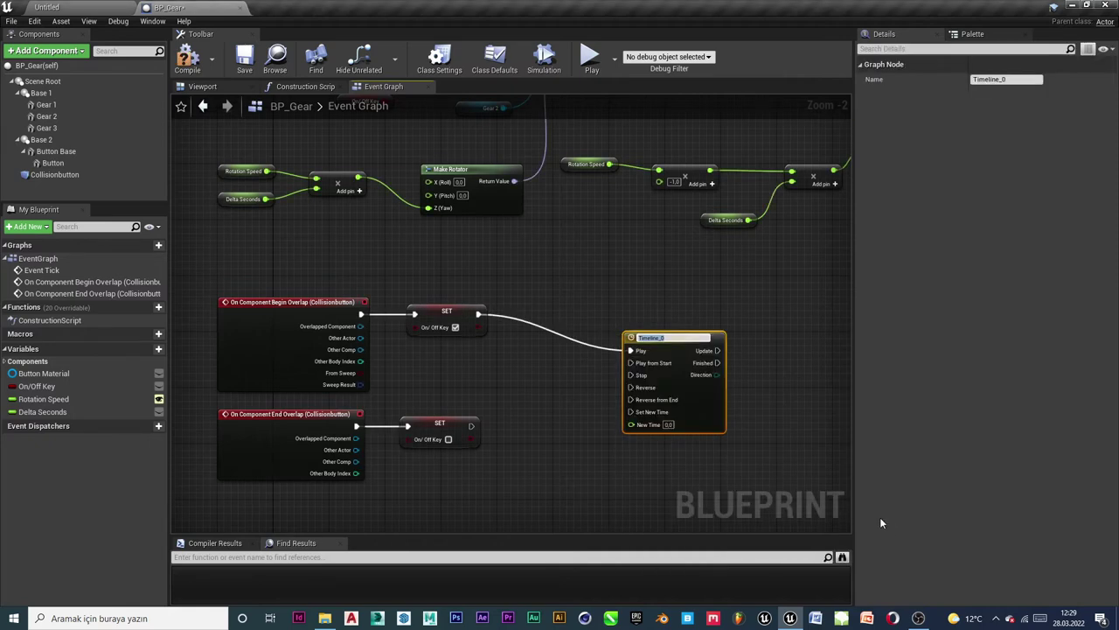
pyautogui.click(731, 323)
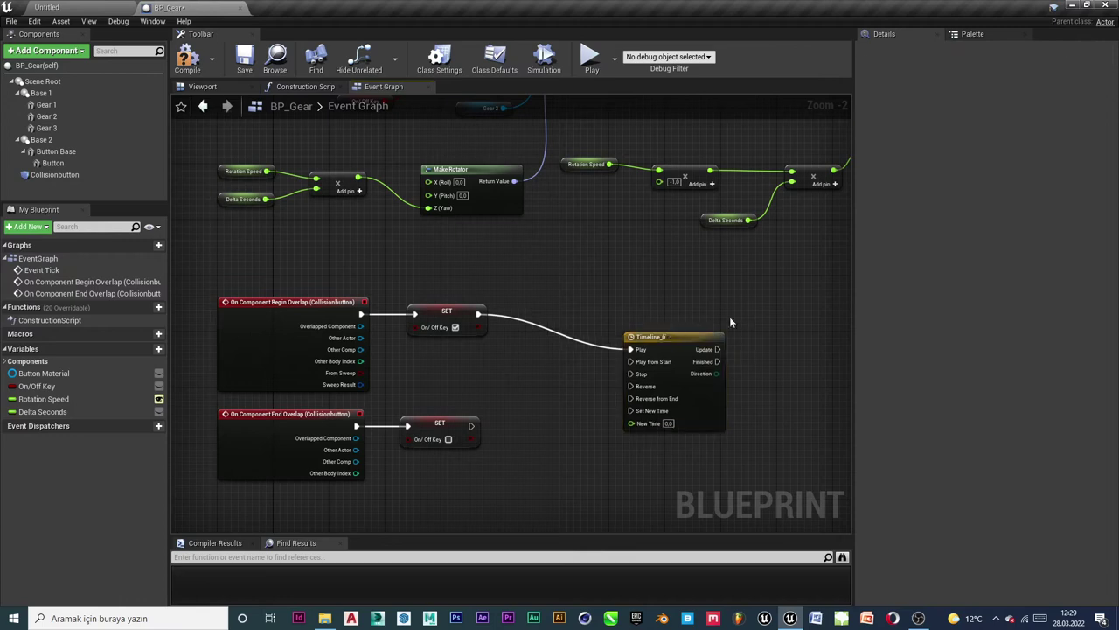
pyautogui.moveTo(662, 336); pyautogui.dragTo(608, 304)
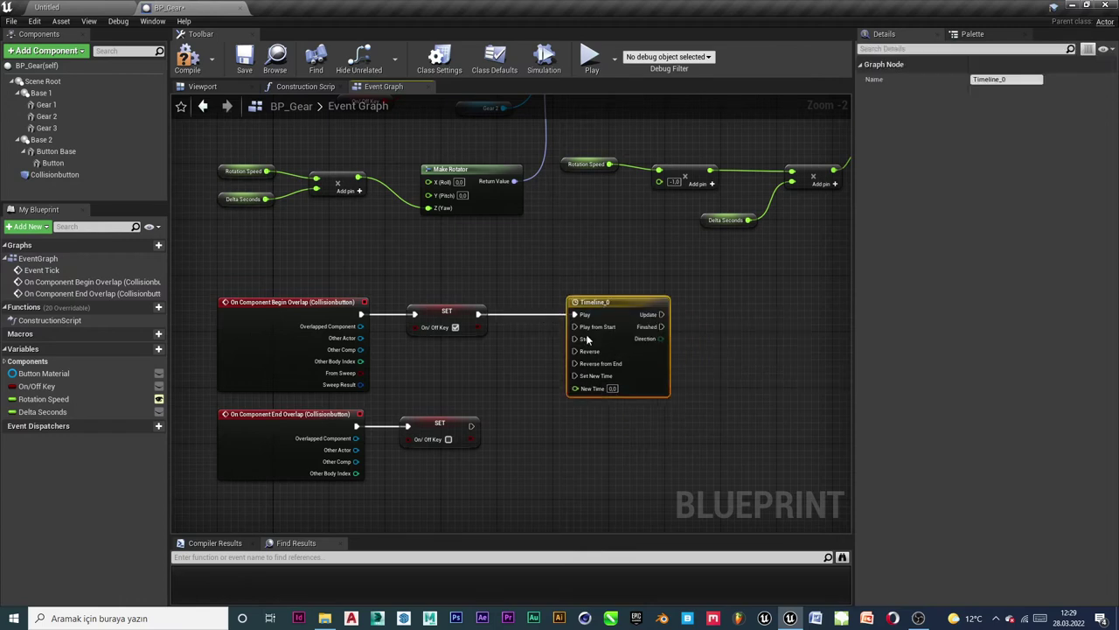
pyautogui.scroll(2, 528, 399)
pyautogui.moveTo(448, 447); pyautogui.dragTo(612, 348)
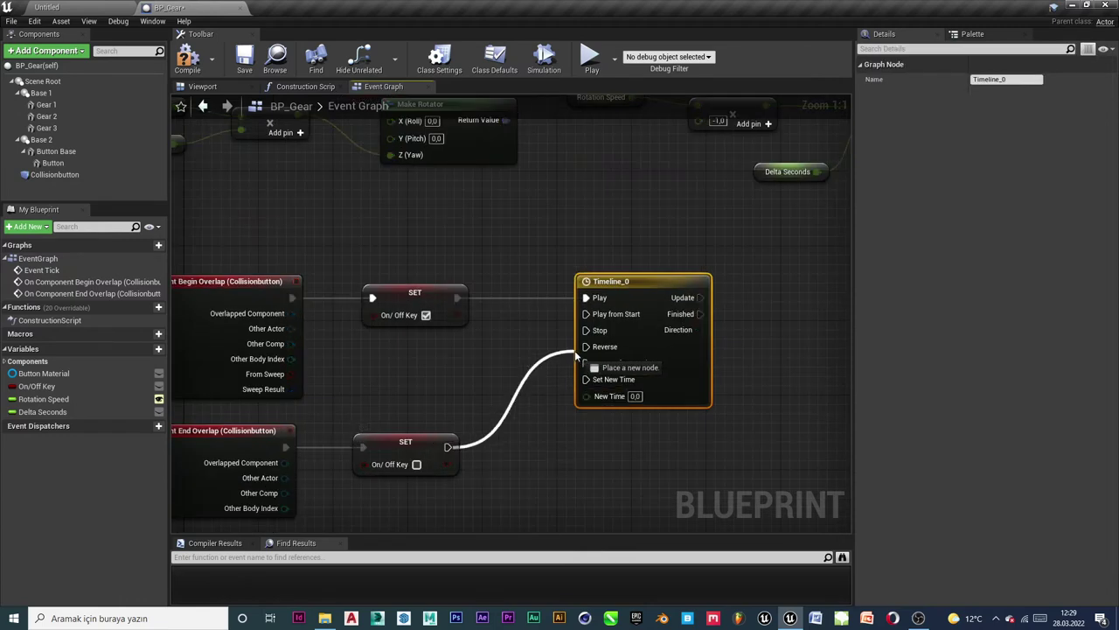
# Open Timeline_0 and add a float track named Press.
pyautogui.doubleClick(670, 281)
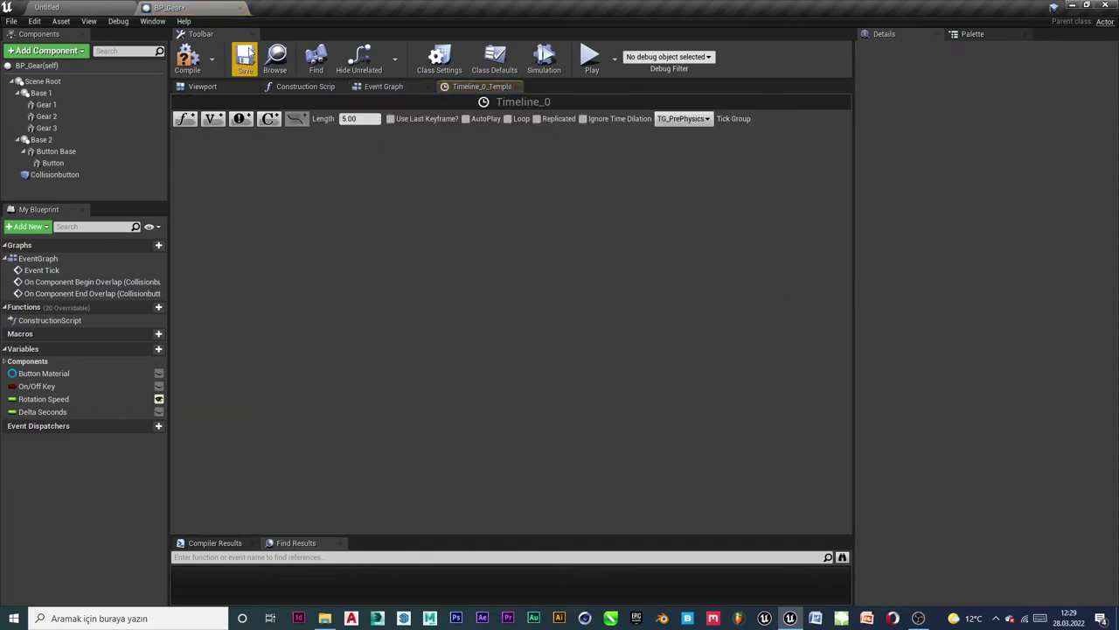
pyautogui.click(186, 119)
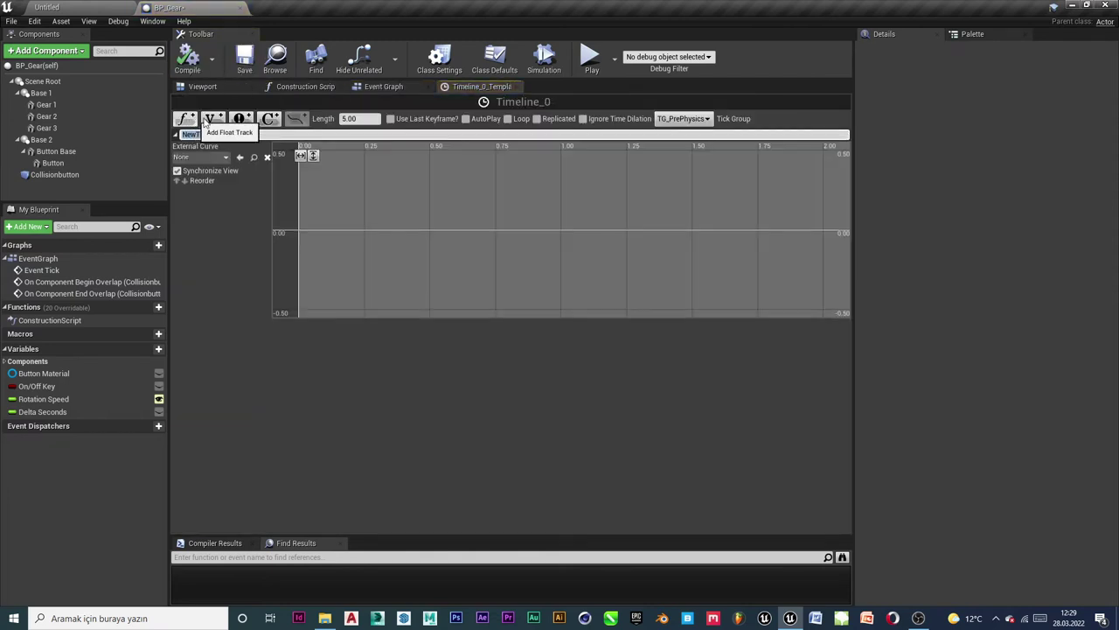
pyautogui.press('capslock')
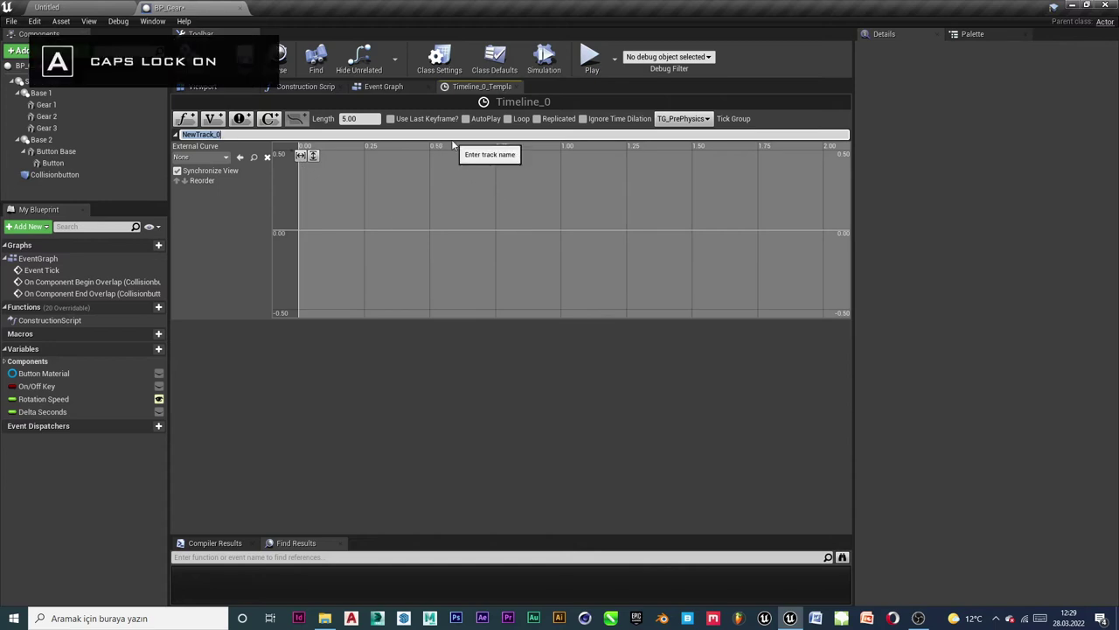
pyautogui.write('P')
pyautogui.press('capslock')
pyautogui.write('i')
pyautogui.press('BackSpace')
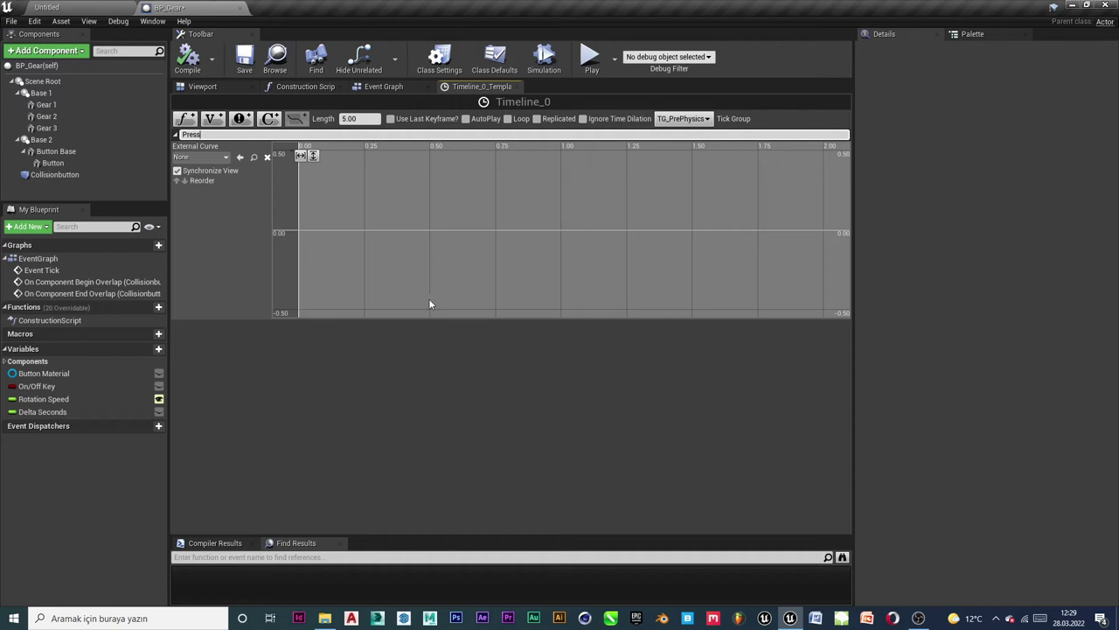
pyautogui.press('Return')
# Add a first key to the Press curve at time 0 with value 0.
pyautogui.rightClick(294, 233)
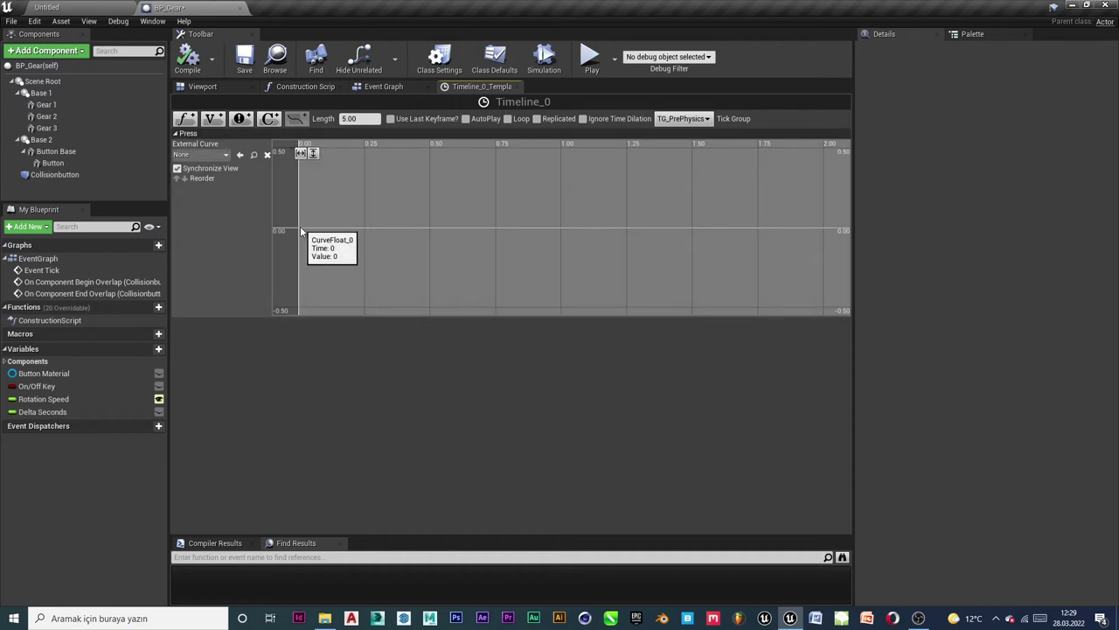
pyautogui.click(343, 241)
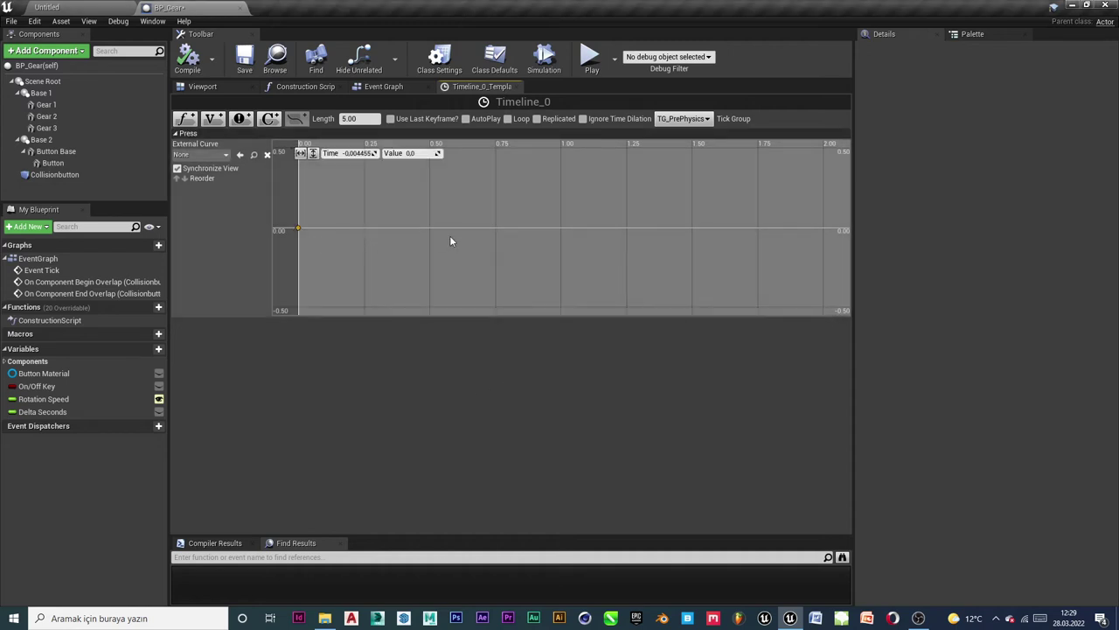
pyautogui.click(359, 153)
pyautogui.click(374, 118)
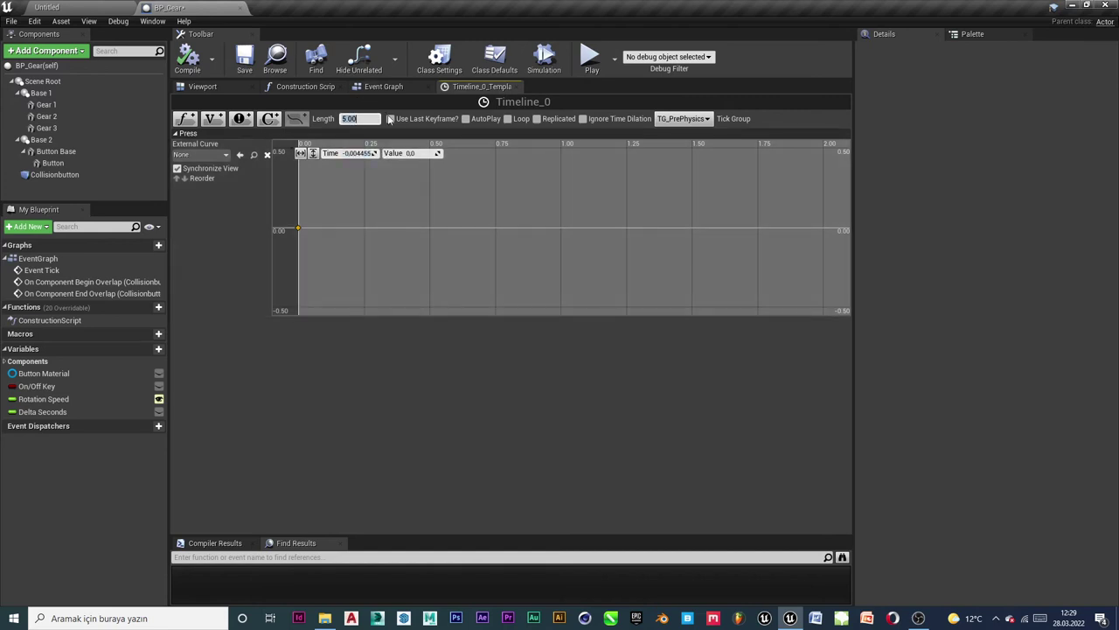
pyautogui.write('0.2')
pyautogui.press('Escape')
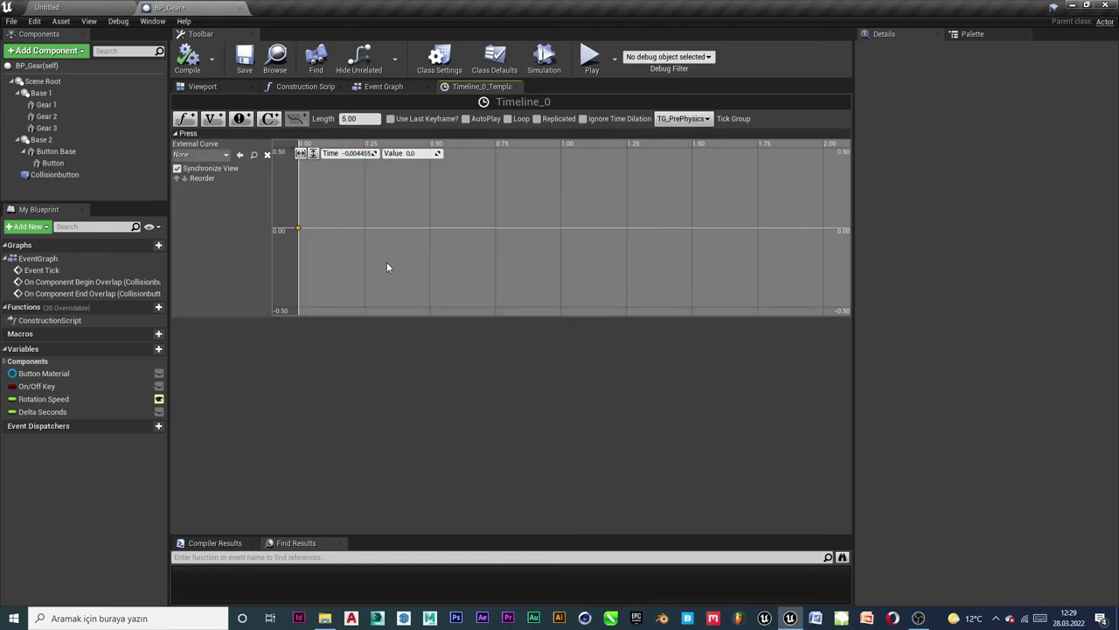
pyautogui.click(354, 153)
pyautogui.write('0')
pyautogui.press('Tab')
pyautogui.press('Escape')
pyautogui.click(369, 154)
pyautogui.write('0')
pyautogui.press('Return')
pyautogui.click(363, 205)
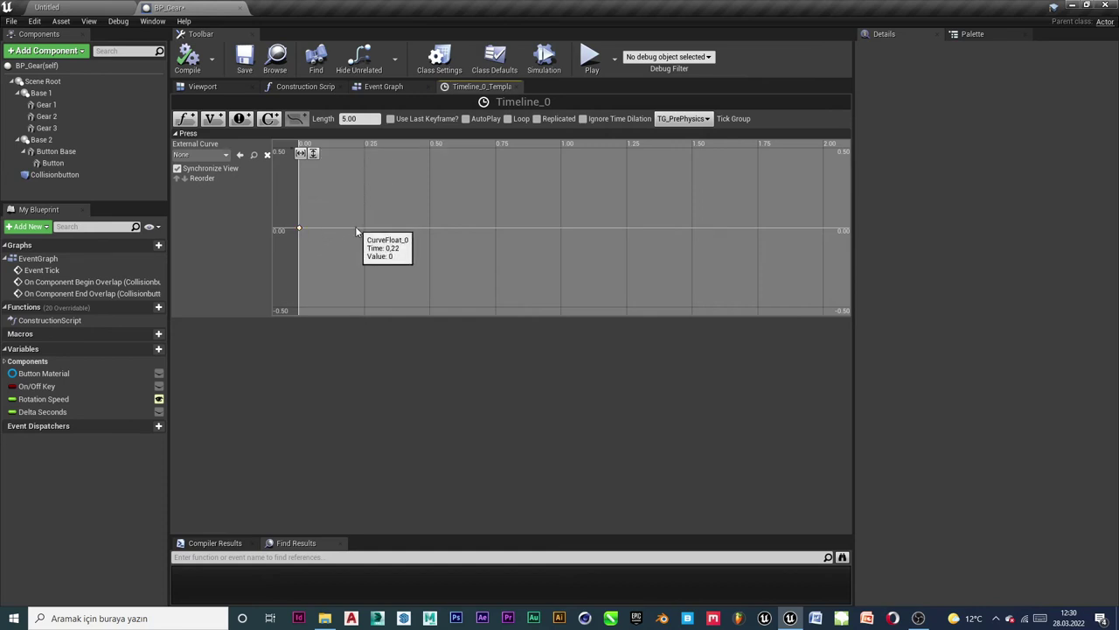
# Add a second Press key at time 0.2 with value -10.
pyautogui.rightClick(355, 227)
pyautogui.click(390, 239)
pyautogui.click(362, 154)
pyautogui.write('0.2')
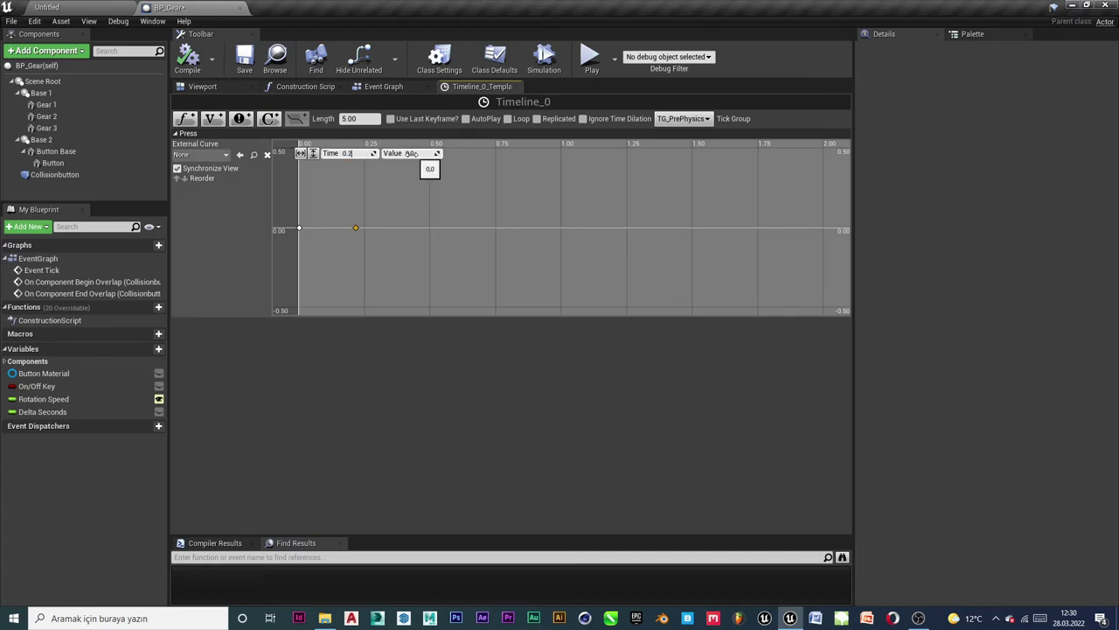
pyautogui.click(416, 153)
pyautogui.write('-10')
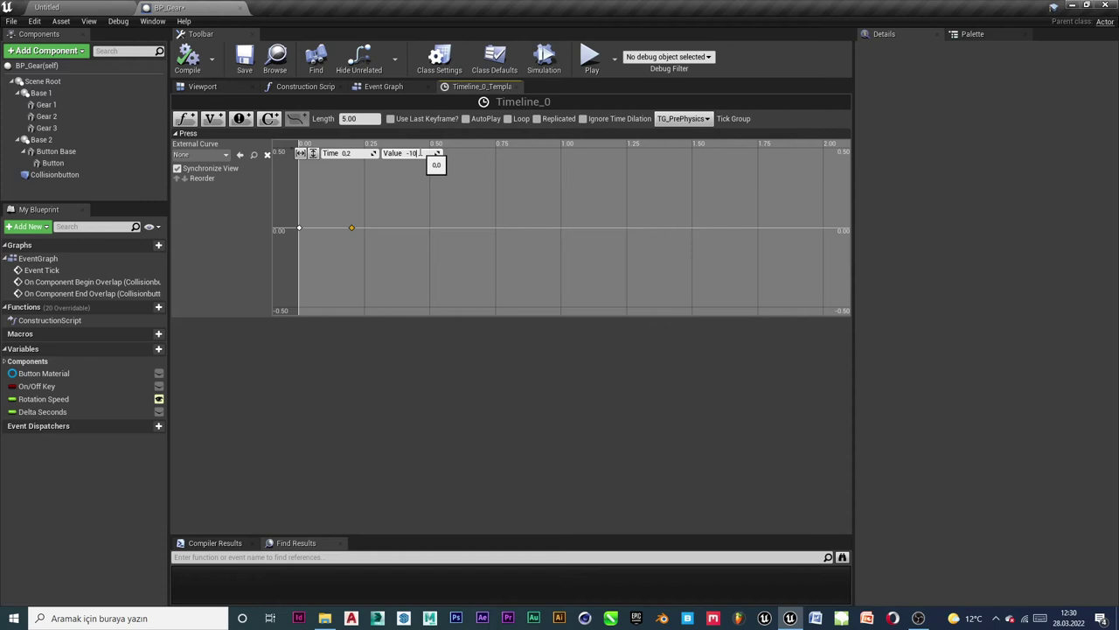
pyautogui.press('Return')
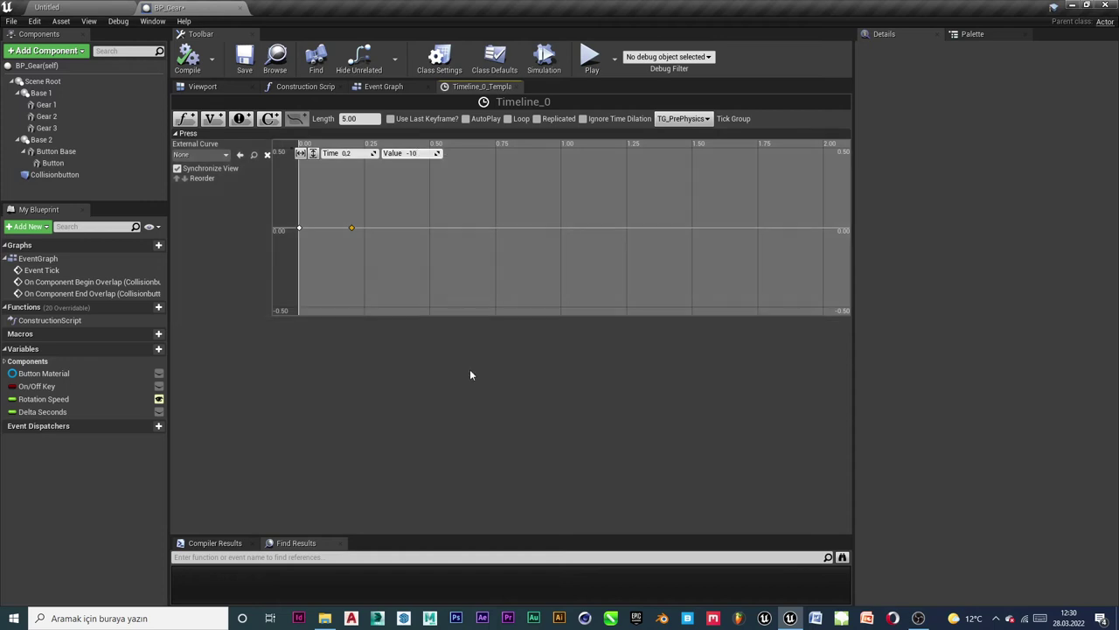
# Pan the curve graph and select the -10 key to verify its values.
pyautogui.scroll(-2, 484, 191)
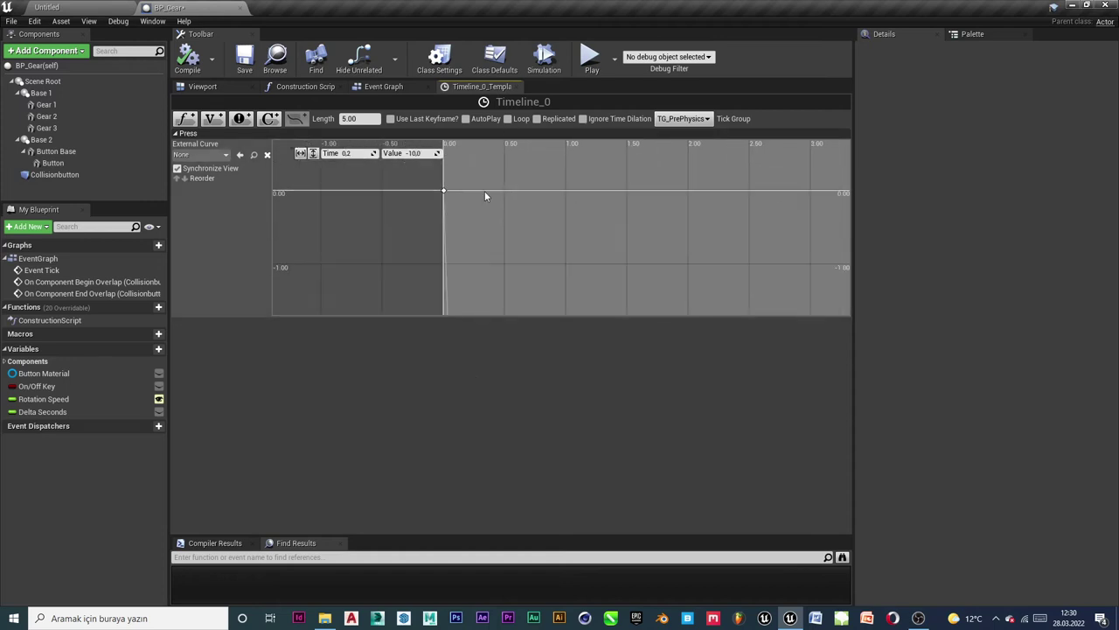
pyautogui.scroll(-2, 480, 210)
pyautogui.scroll(-2, 525, 230)
pyautogui.scroll(-2, 548, 231)
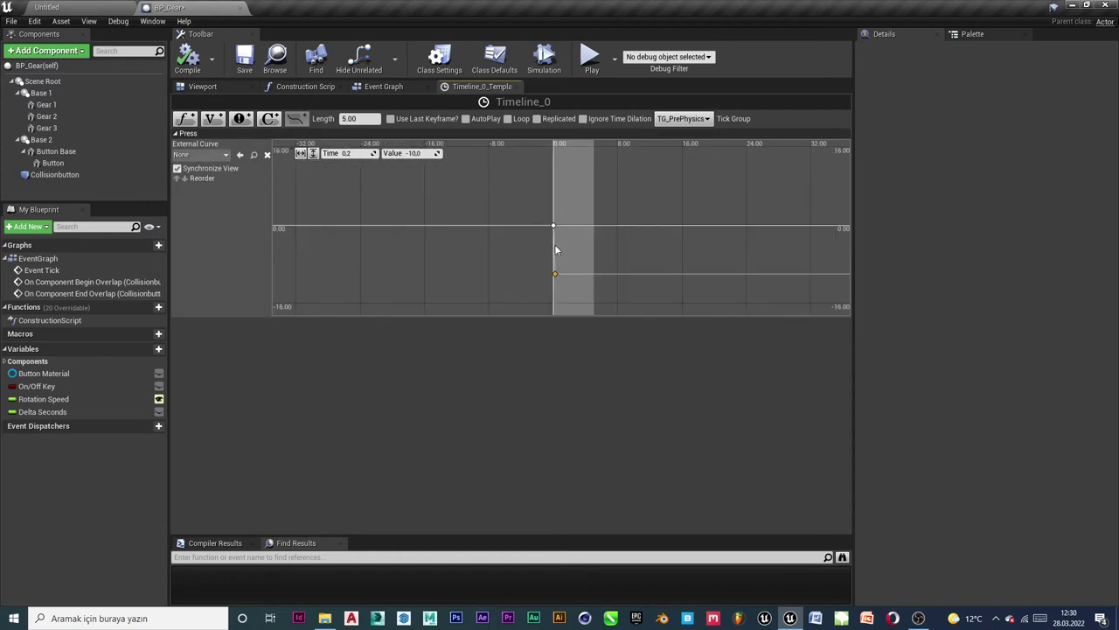
pyautogui.moveTo(565, 262); pyautogui.dragTo(441, 204, button='right')
pyautogui.scroll(1, 452, 219)
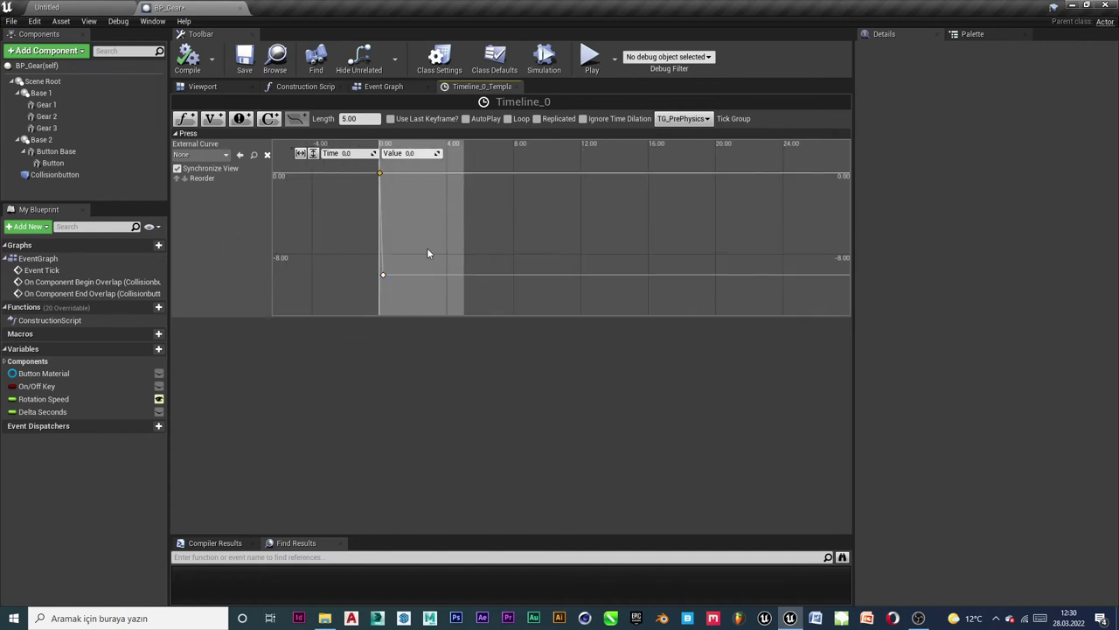
pyautogui.moveTo(368, 297); pyautogui.dragTo(359, 350)
# Add a second float track named Glow.
pyautogui.click(184, 118)
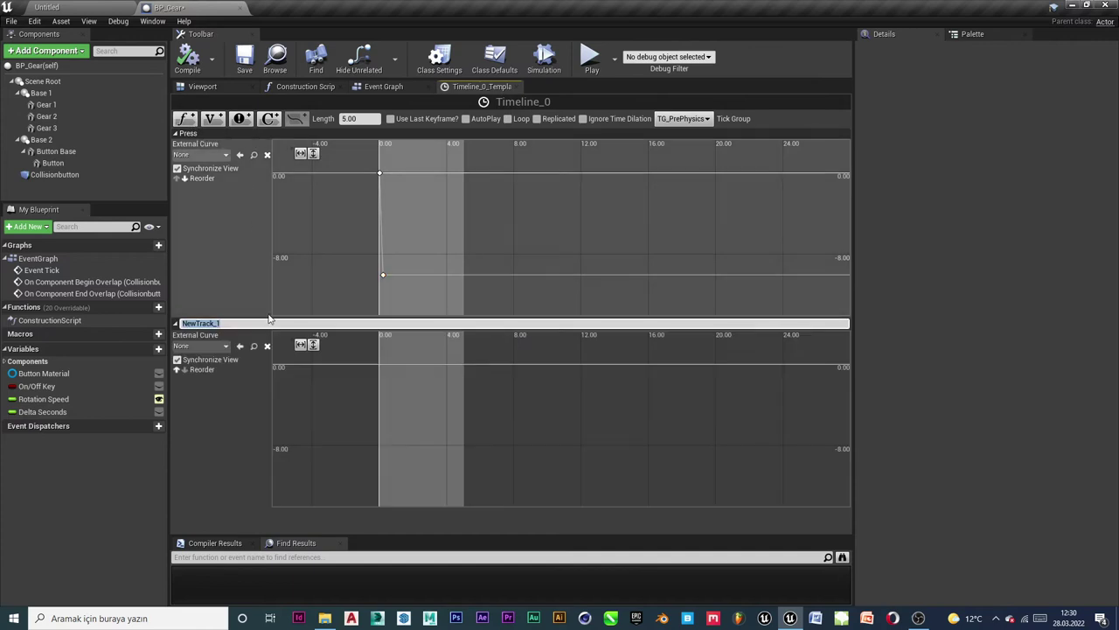
pyautogui.press('capslock')
pyautogui.write('G')
pyautogui.press('capslock')
pyautogui.write('lo')
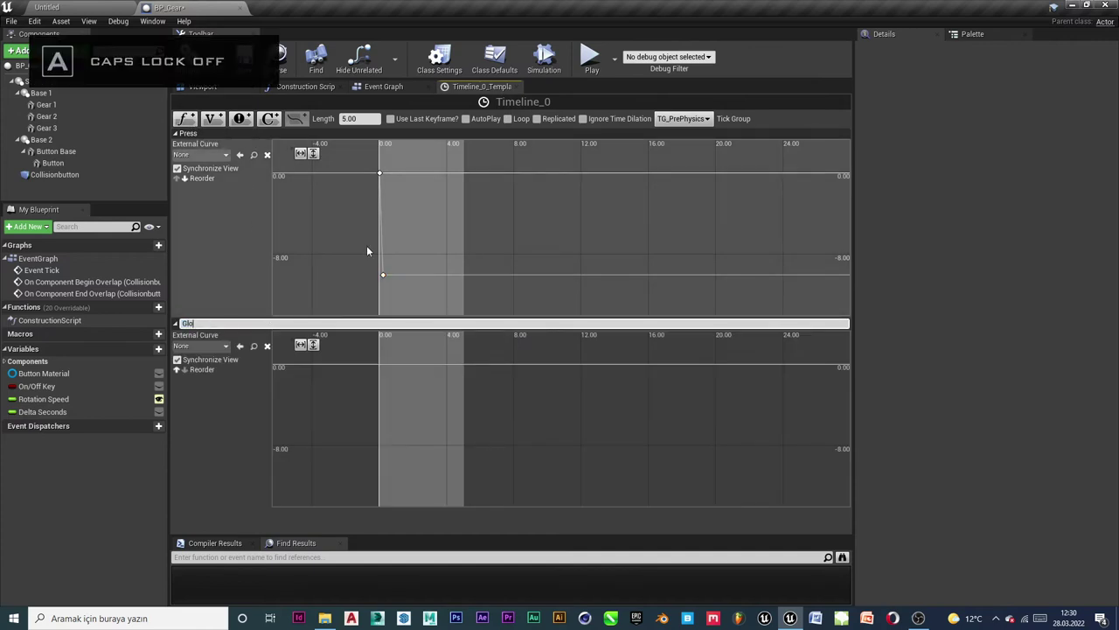
pyautogui.write('w')
pyautogui.click(202, 424)
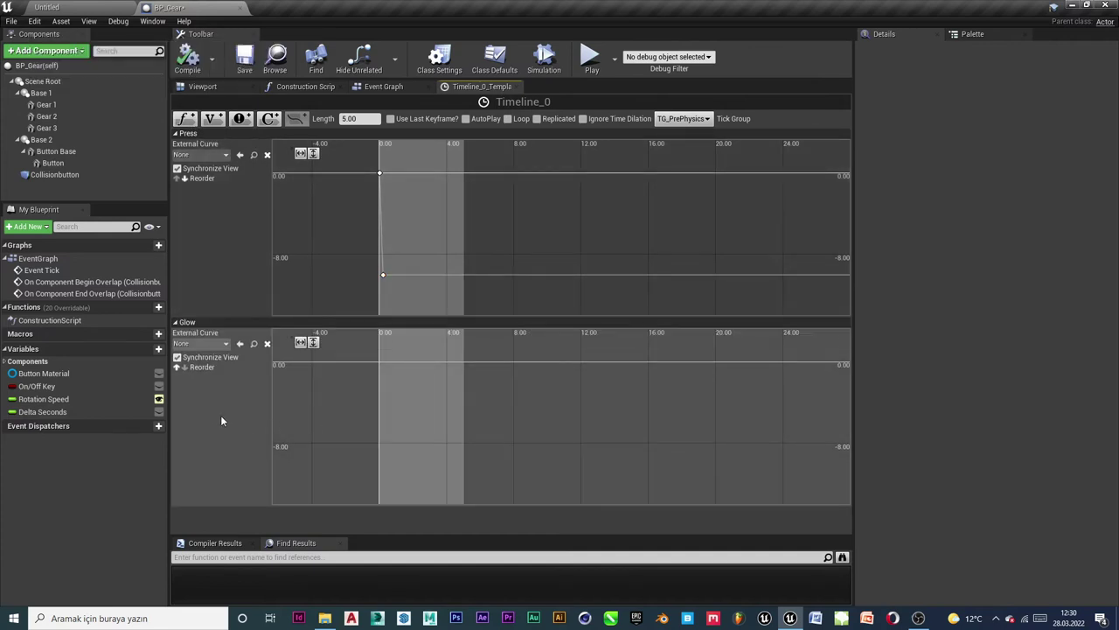
# Add a key to the Glow curve and set its value to 0.
pyautogui.rightClick(376, 358)
pyautogui.click(402, 374)
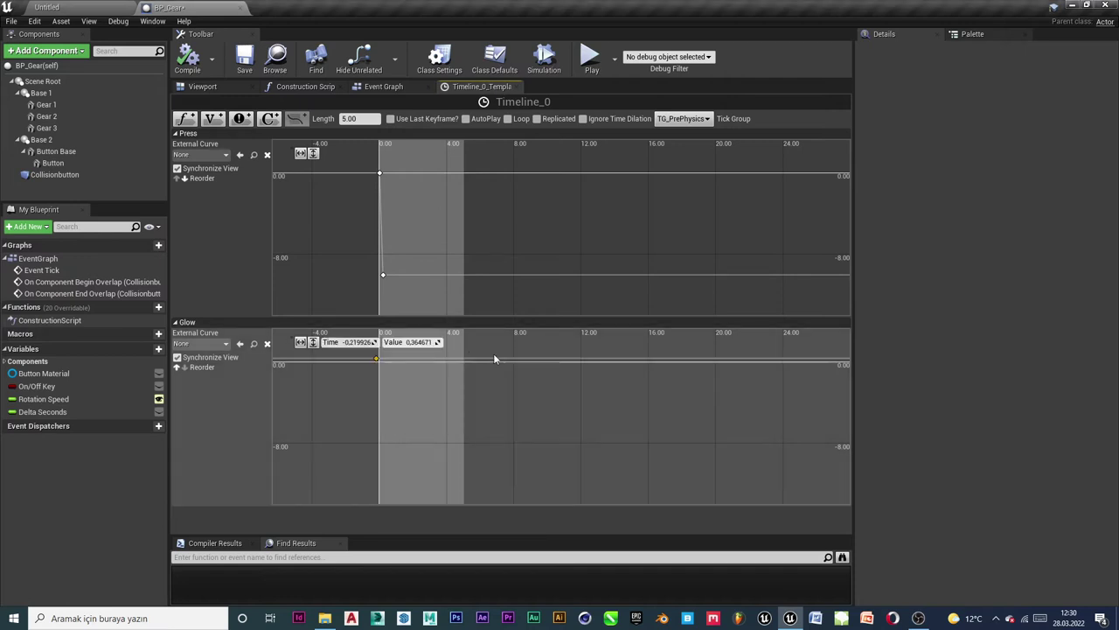
pyautogui.click(355, 350)
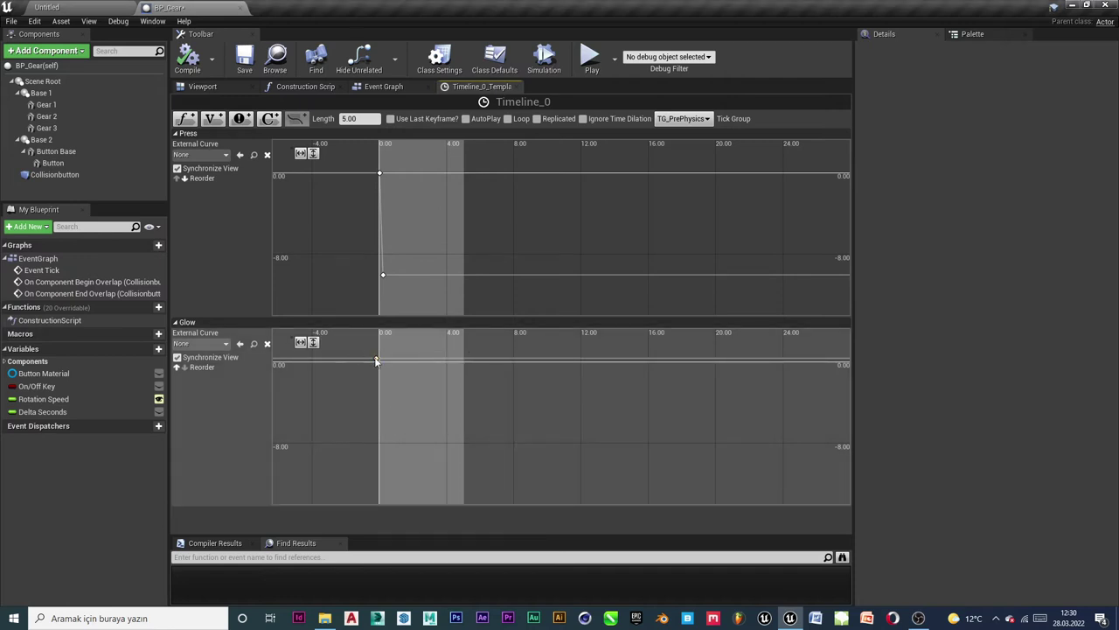
pyautogui.click(376, 359)
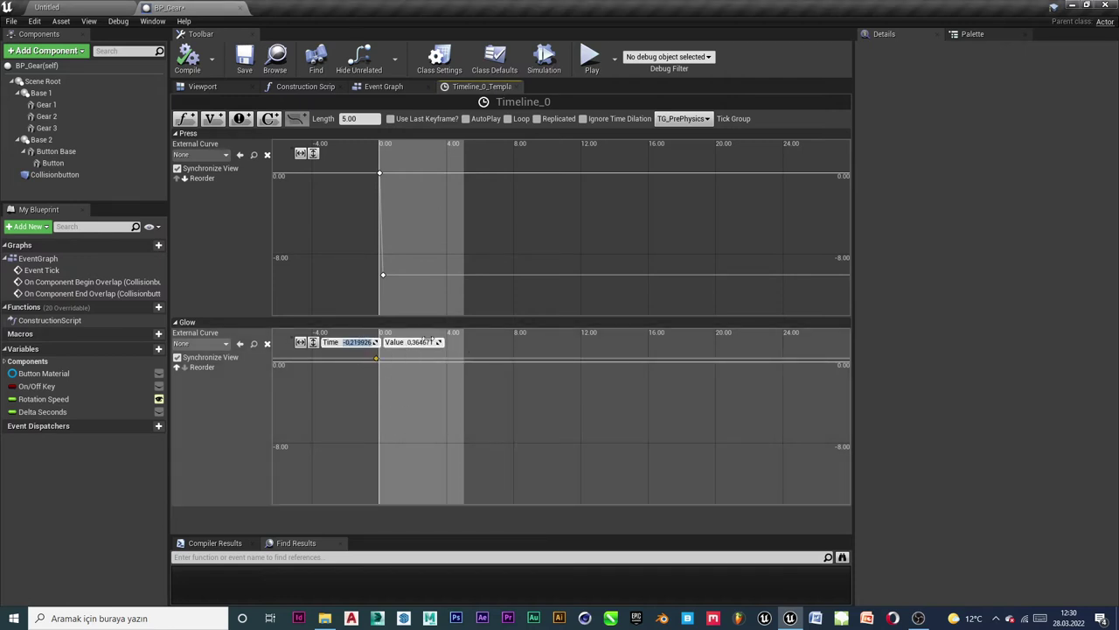
pyautogui.write('0.15')
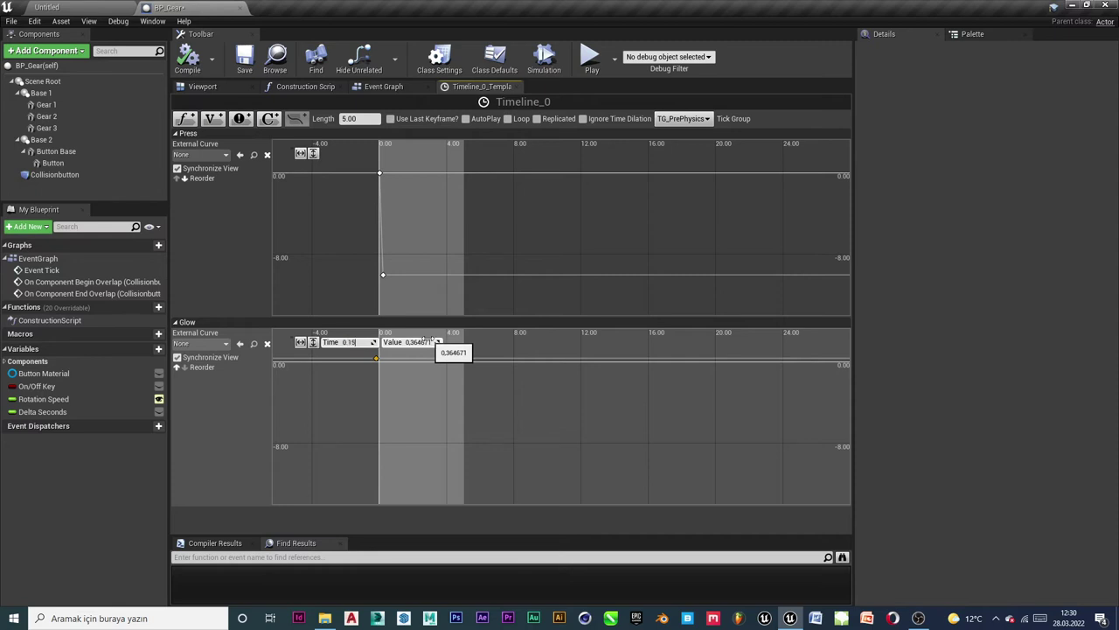
pyautogui.click(428, 342)
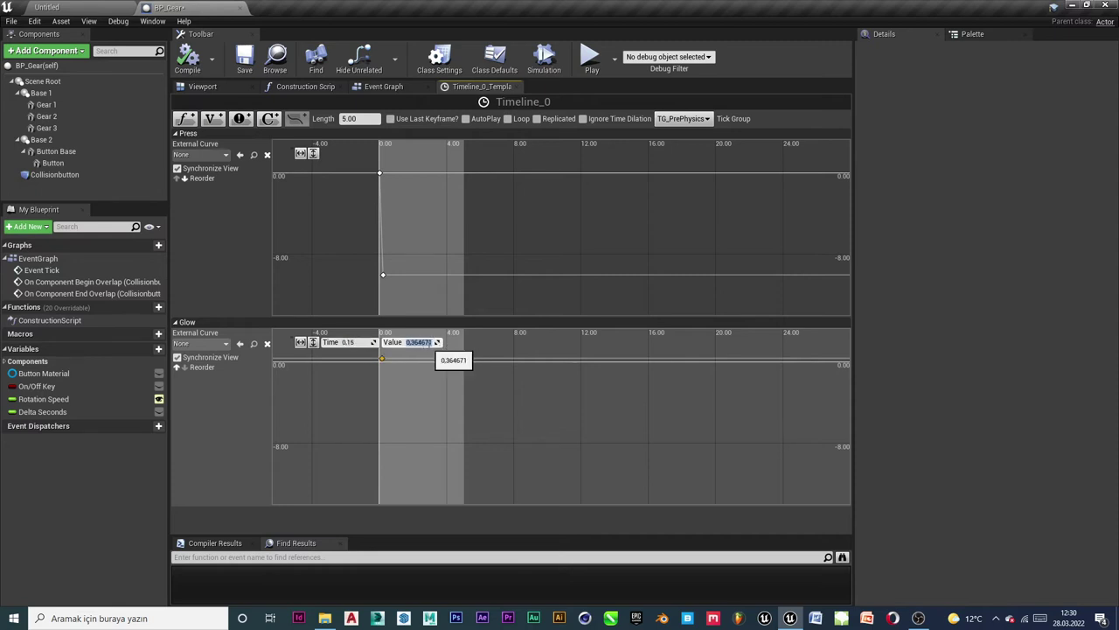
pyautogui.write('0')
pyautogui.press('Return')
pyautogui.click(421, 375)
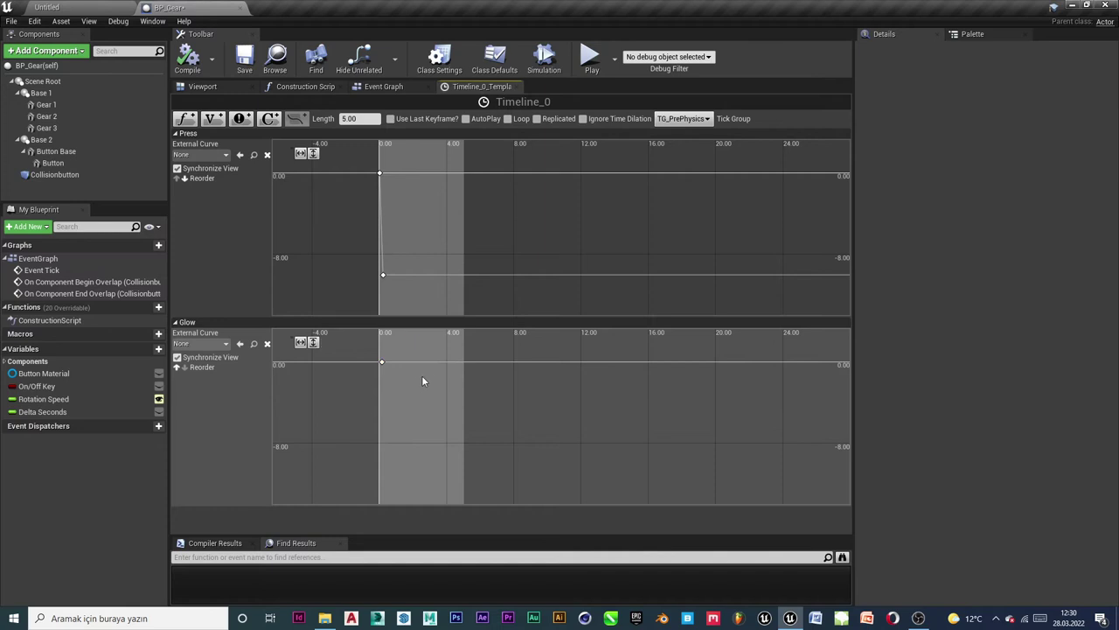
pyautogui.click(382, 361)
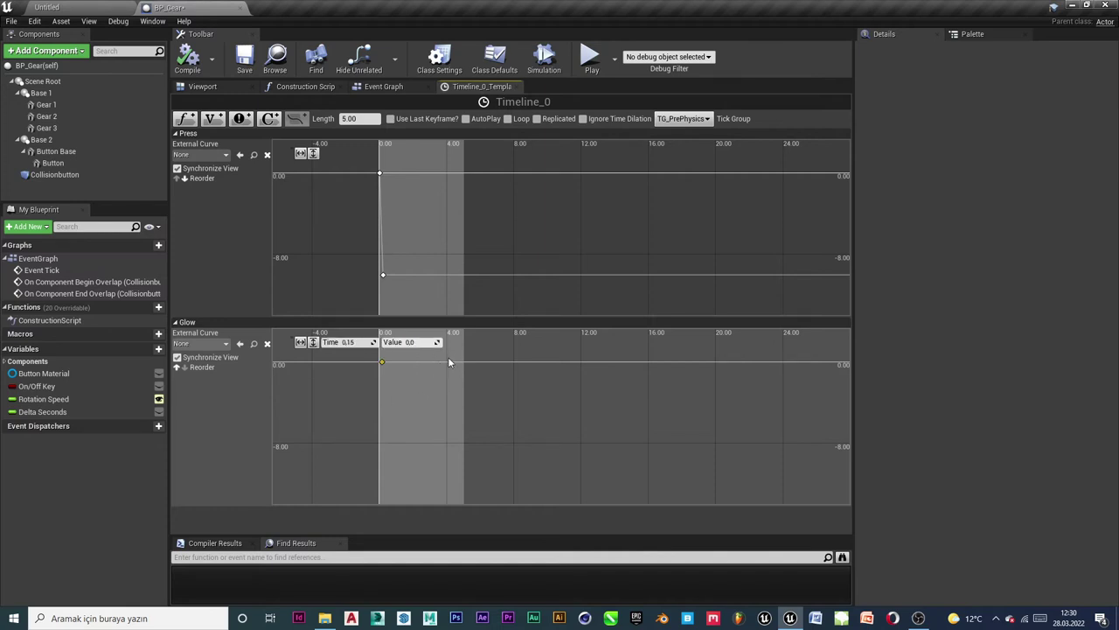
# Add another Glow key and set its time to 0.
pyautogui.rightClick(447, 358)
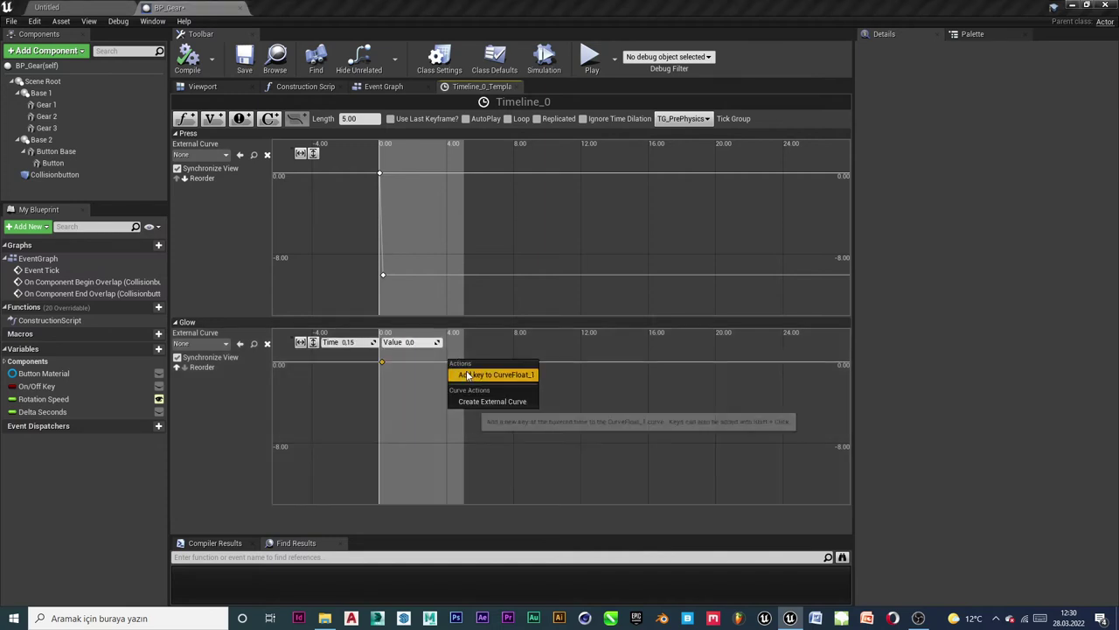
pyautogui.click(468, 374)
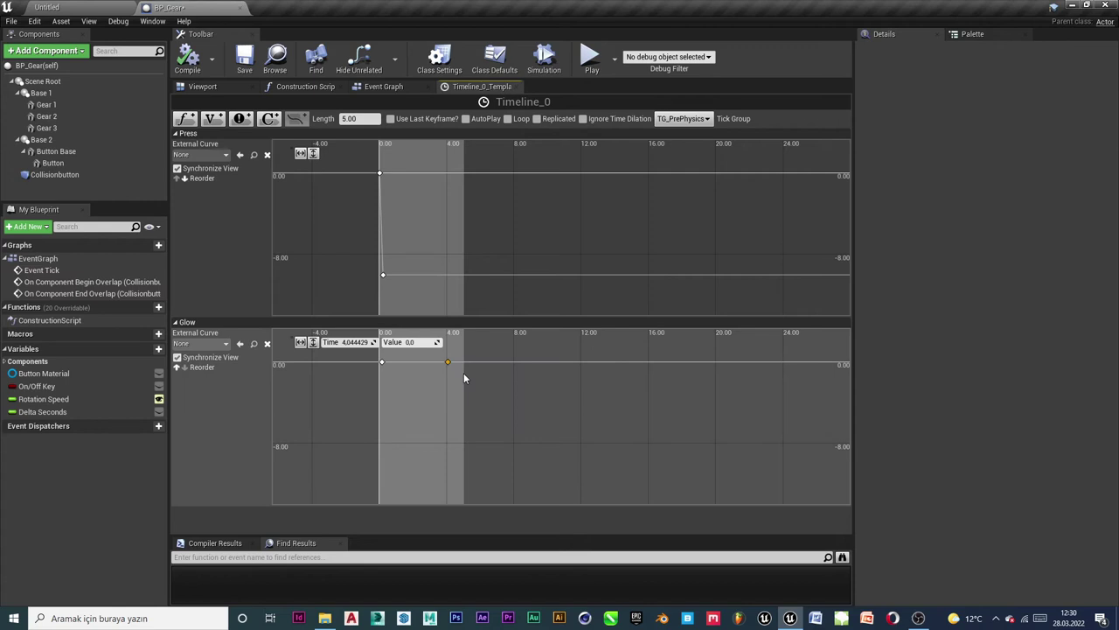
pyautogui.click(497, 411)
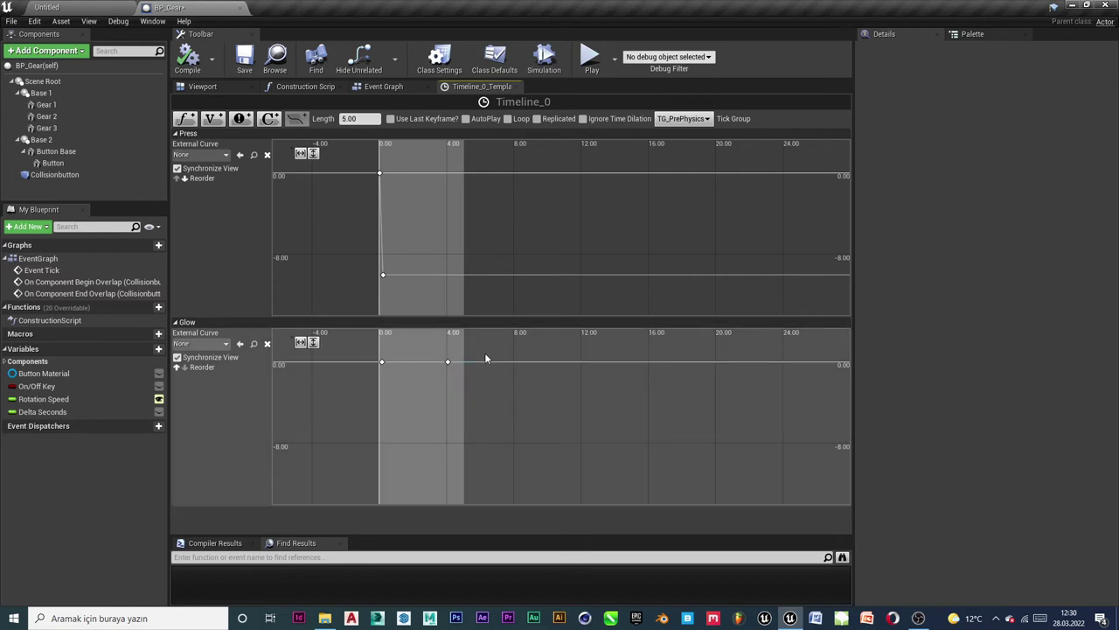
pyautogui.click(448, 361)
pyautogui.click(348, 342)
pyautogui.click(448, 361)
pyautogui.click(356, 342)
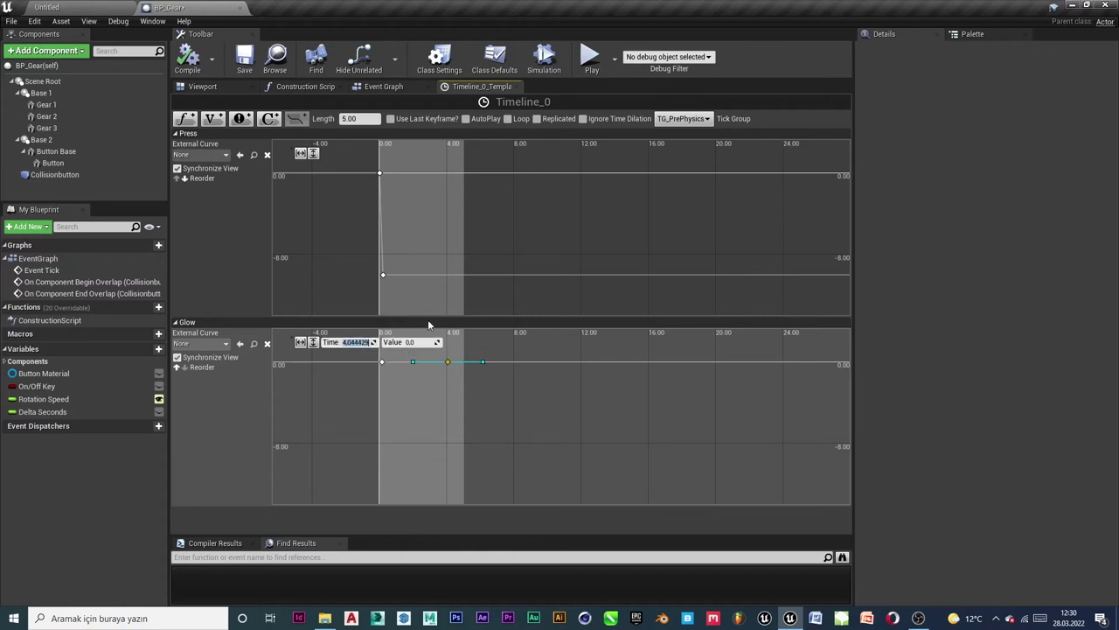
pyautogui.write('0.2')
pyautogui.click(409, 344)
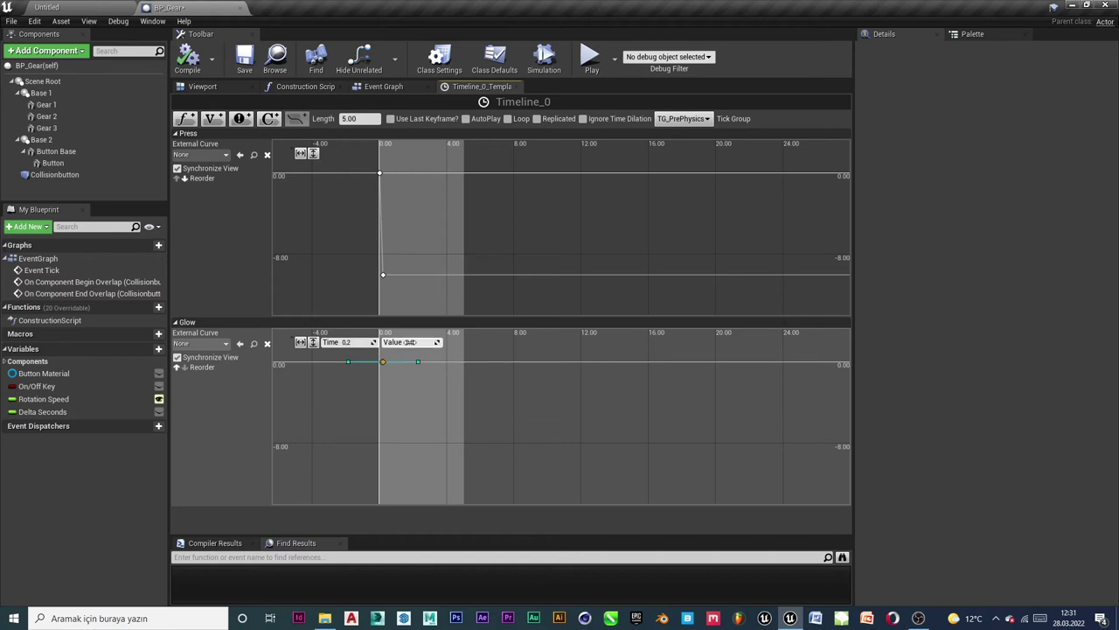
# Delete the stray Glow key near time 0, keeping the timeline length at 5.00.
pyautogui.click(549, 451)
pyautogui.moveTo(373, 385); pyautogui.dragTo(373, 385)
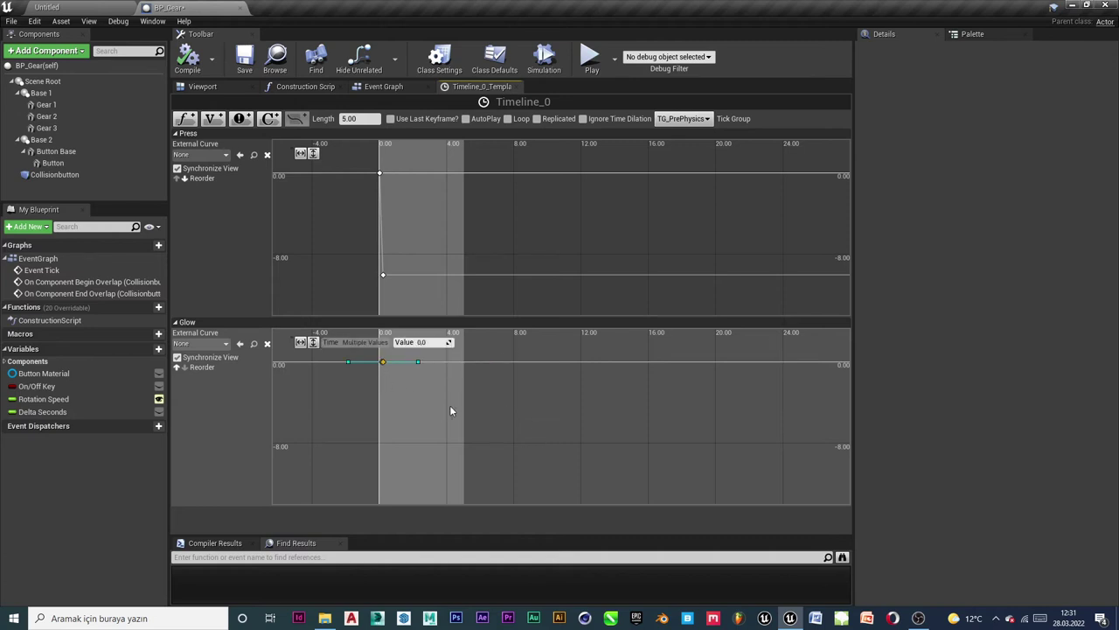
pyautogui.click(450, 405)
pyautogui.rightClick(381, 364)
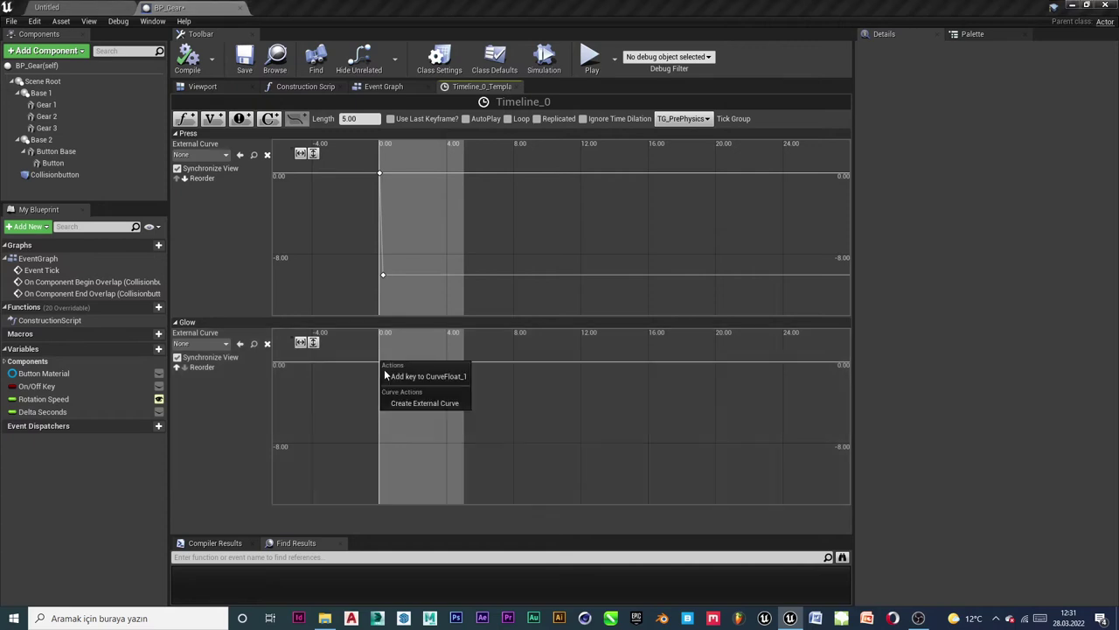
pyautogui.click(509, 368)
pyautogui.click(361, 342)
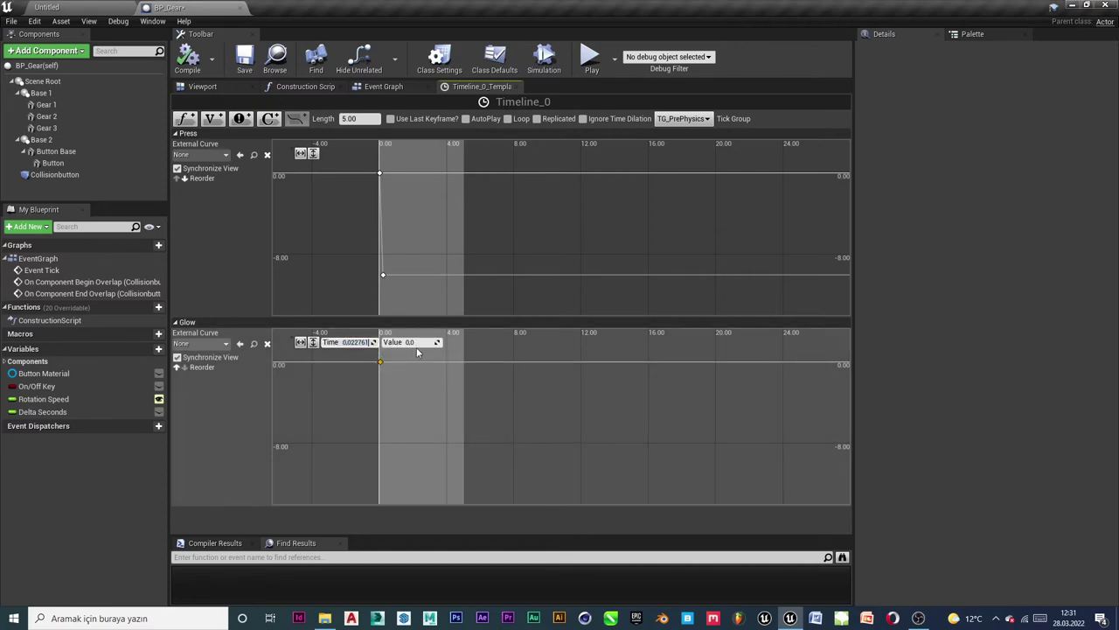
pyautogui.moveTo(408, 358); pyautogui.dragTo(364, 390)
pyautogui.press('Delete')
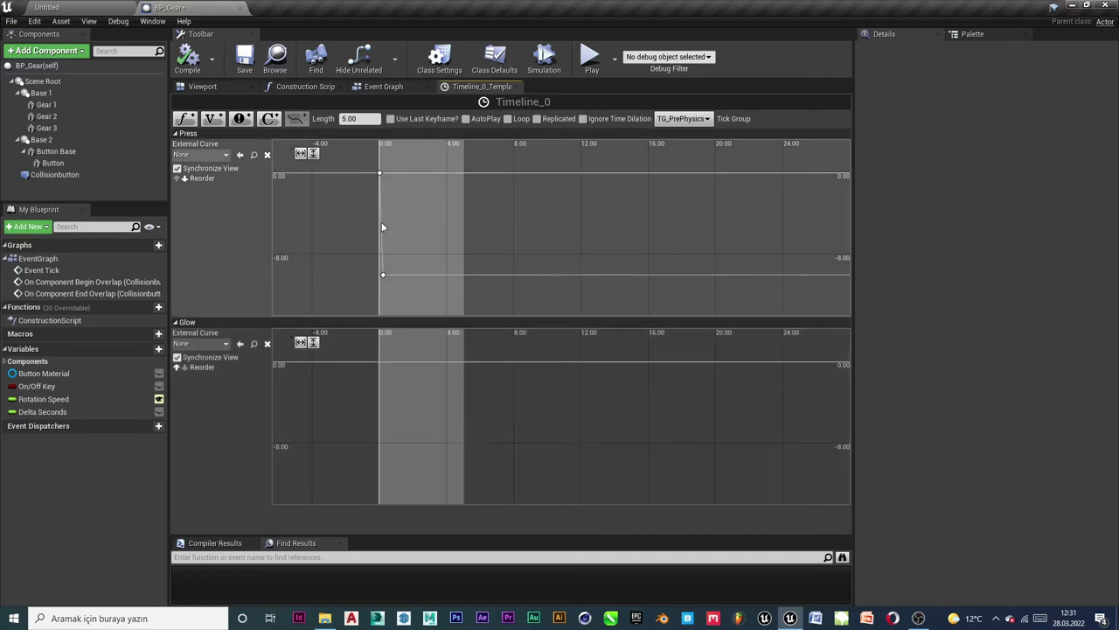
pyautogui.click(359, 121)
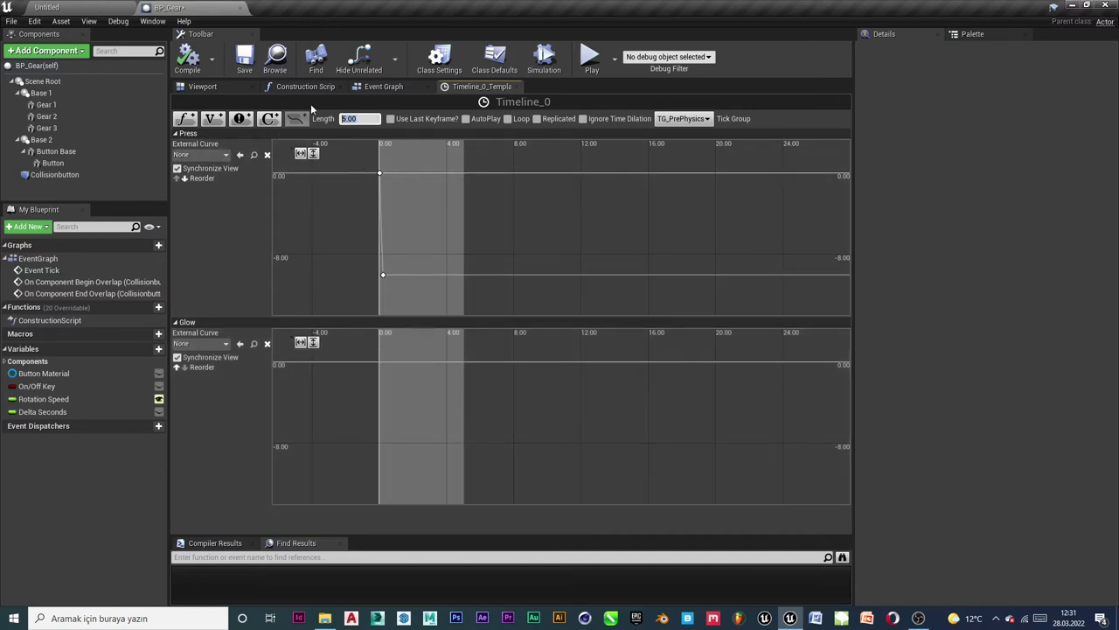
pyautogui.write('0.2')
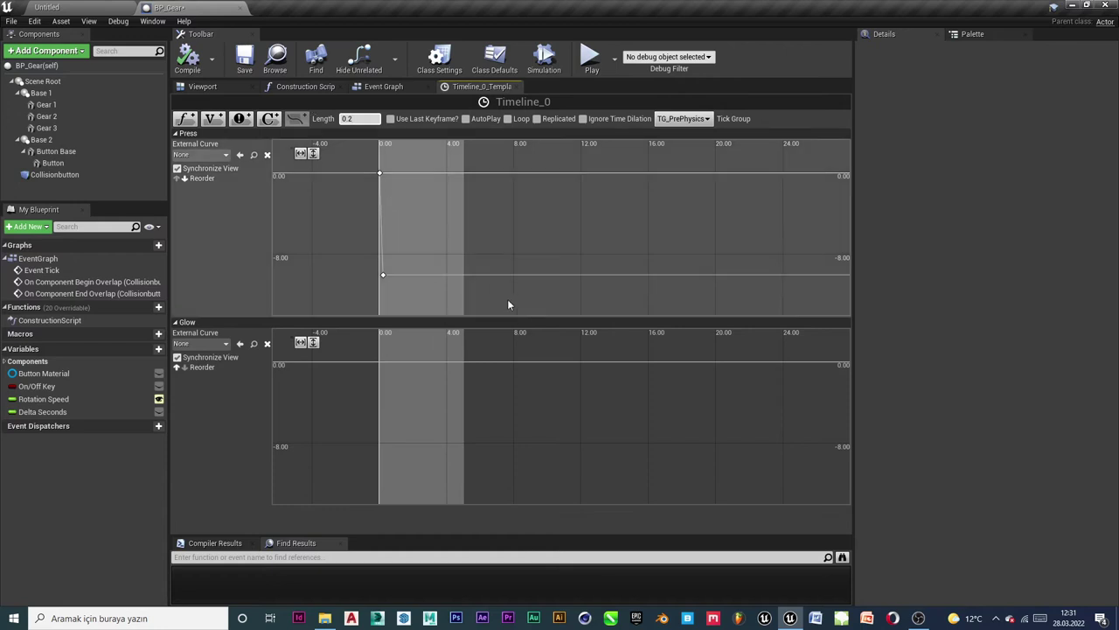
pyautogui.press('Escape')
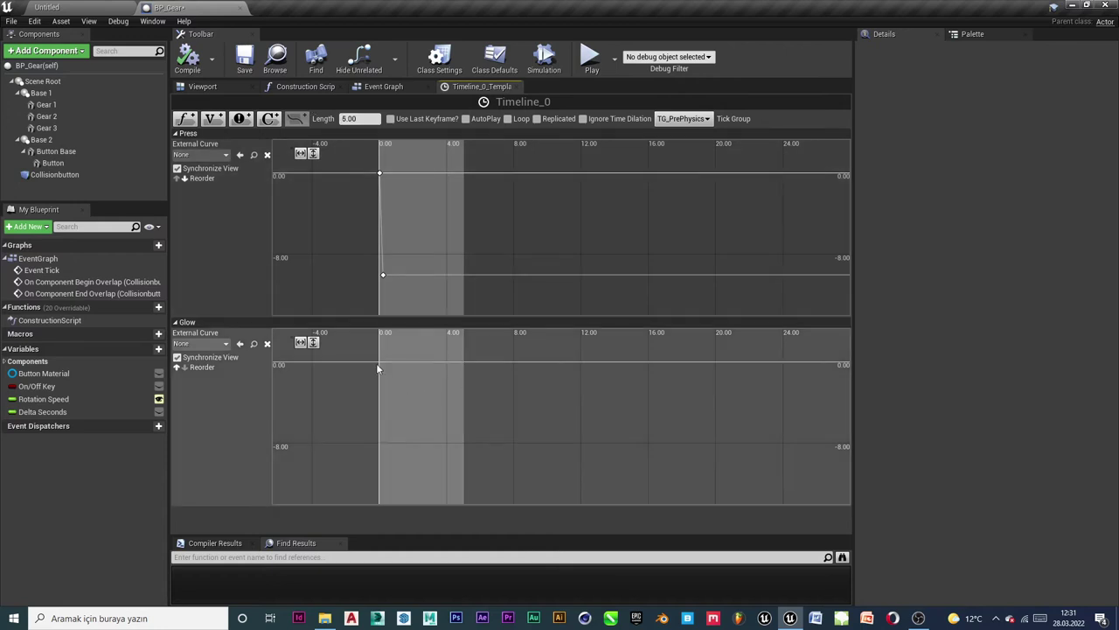
# Add a Glow key at time 0.15 with value 0.
pyautogui.rightClick(378, 369)
pyautogui.click(403, 376)
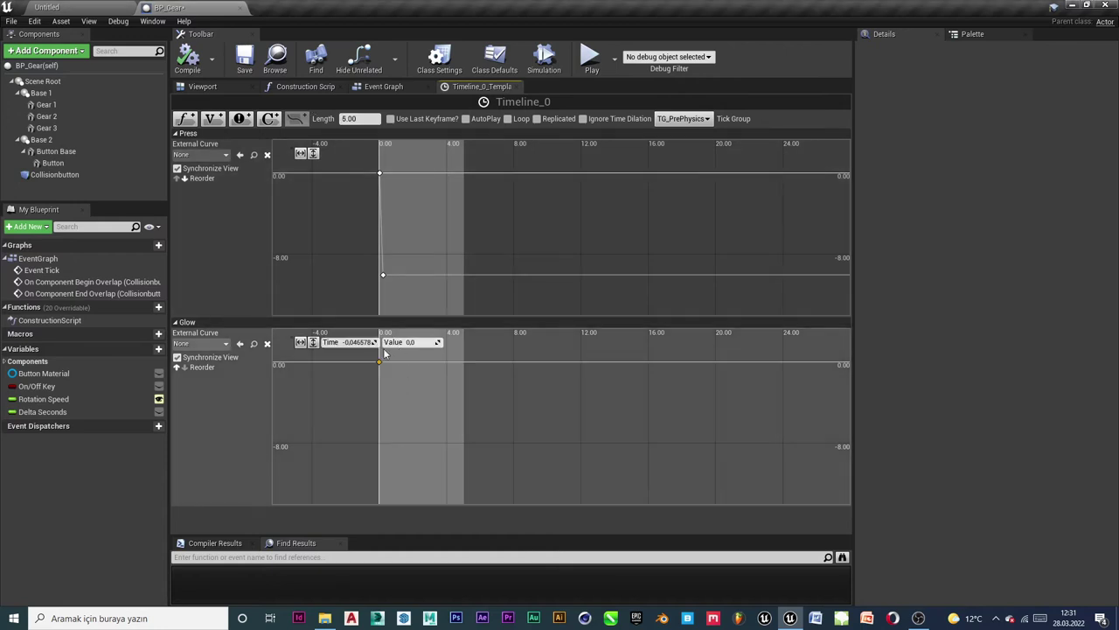
pyautogui.click(373, 343)
pyautogui.write('0')
pyautogui.write('.15')
pyautogui.click(426, 359)
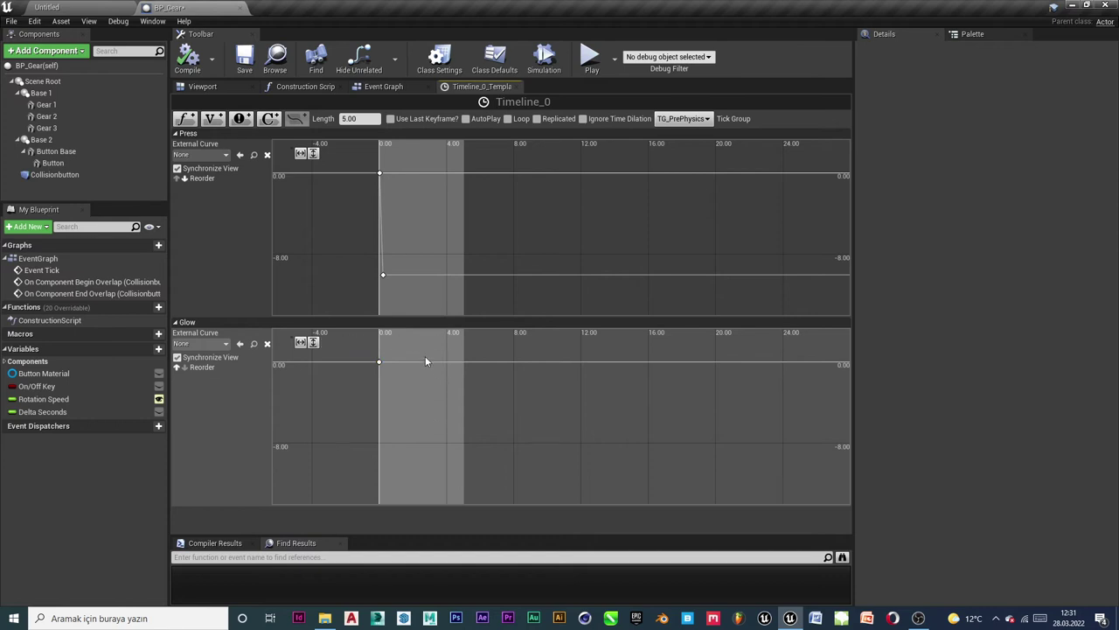
pyautogui.click(379, 361)
pyautogui.click(365, 342)
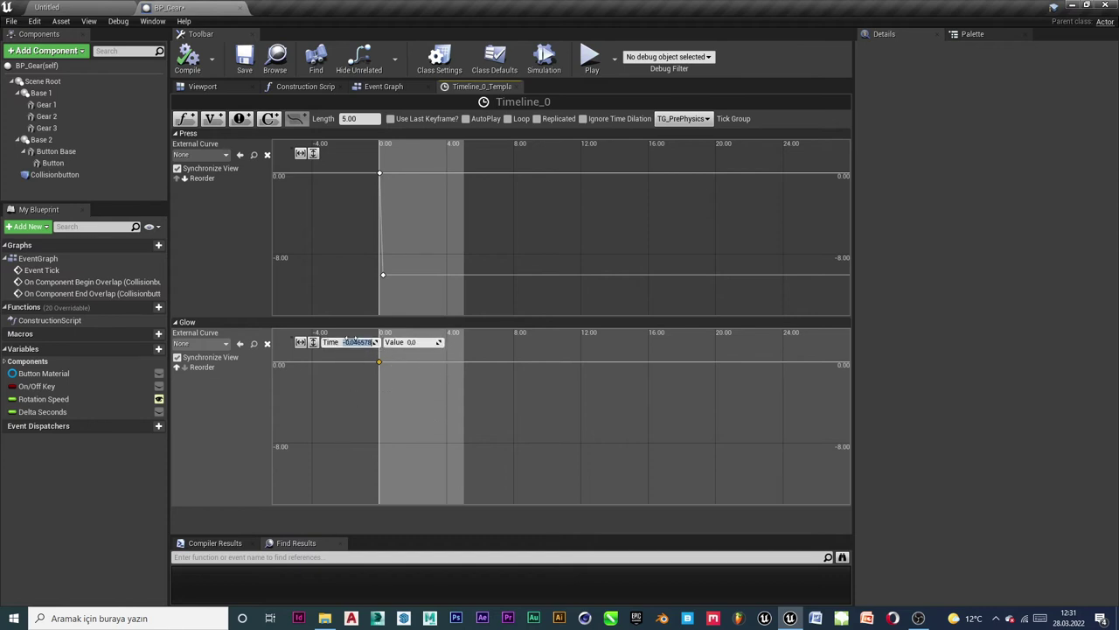
pyautogui.write('0.1')
pyautogui.write('5')
pyautogui.press('Return')
pyautogui.click(419, 399)
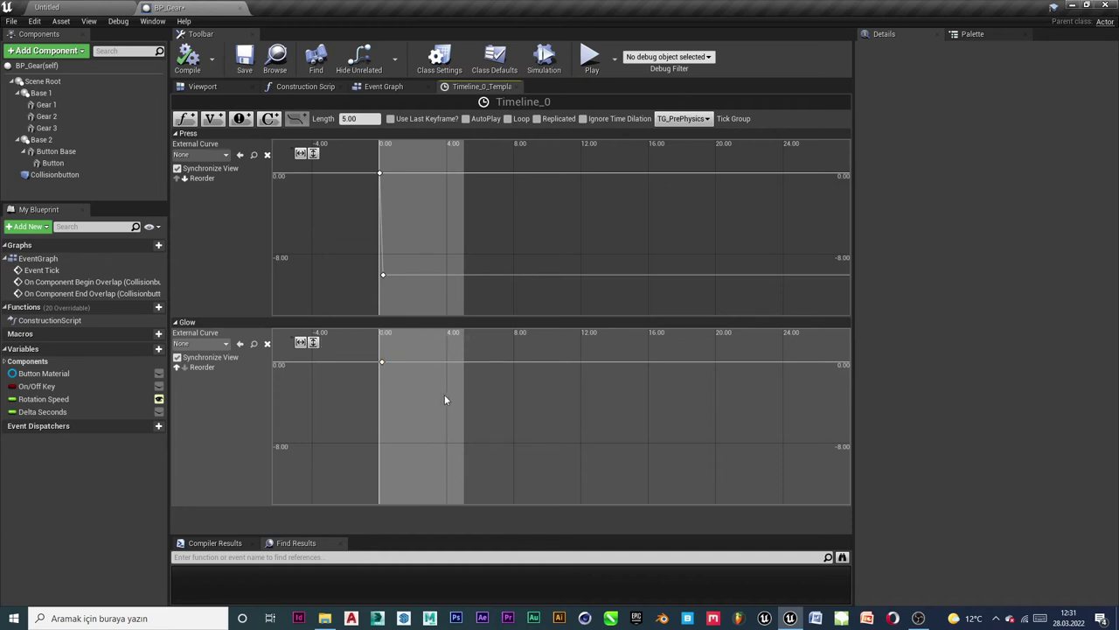
pyautogui.click(382, 361)
# Add a second Glow key at time 0.2 with value 1.0.
pyautogui.rightClick(437, 361)
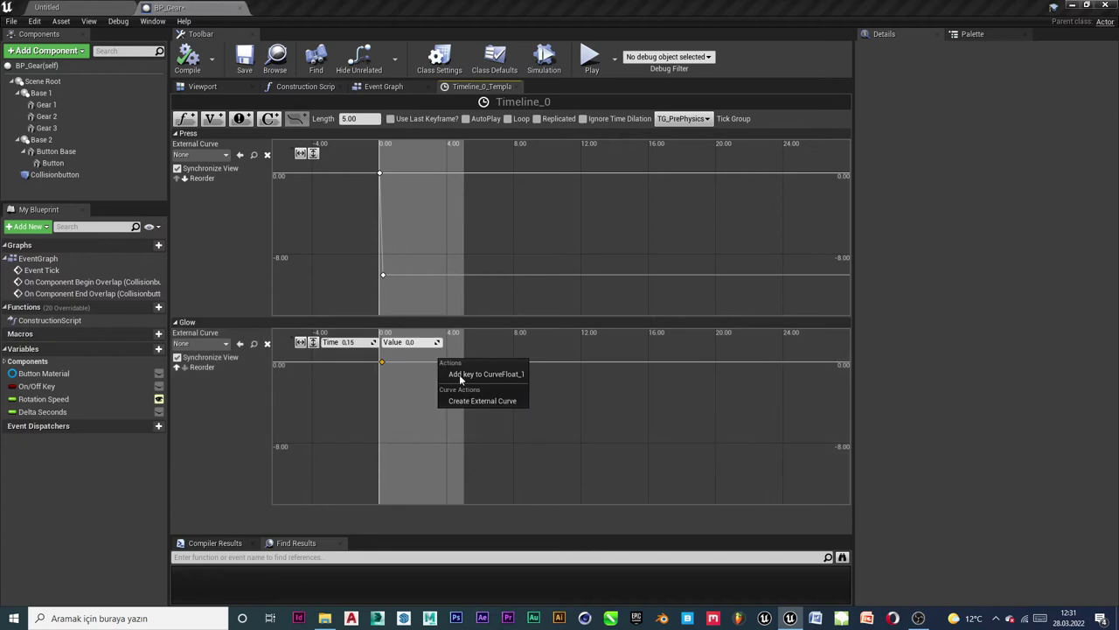
pyautogui.click(459, 374)
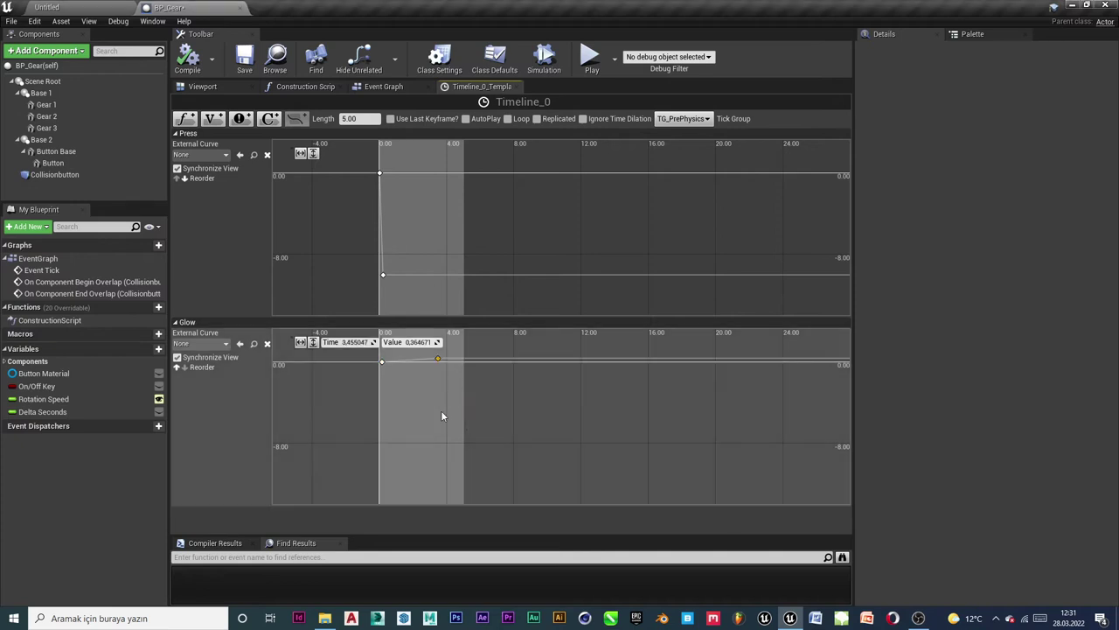
pyautogui.click(354, 342)
pyautogui.write('0.2')
pyautogui.click(434, 342)
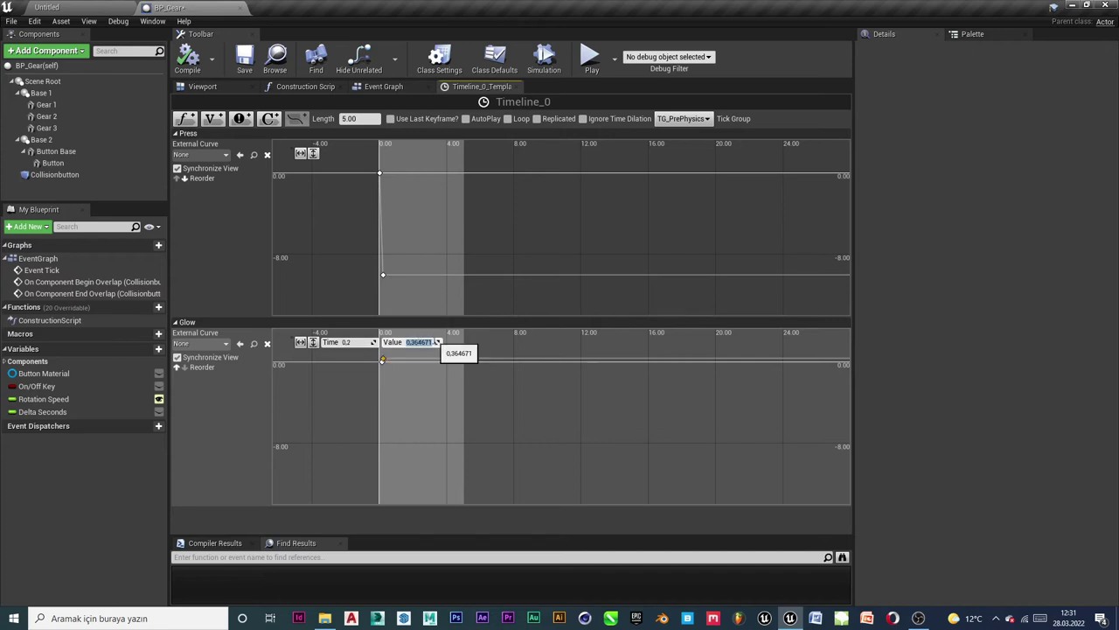
pyautogui.write('1')
pyautogui.press('Return')
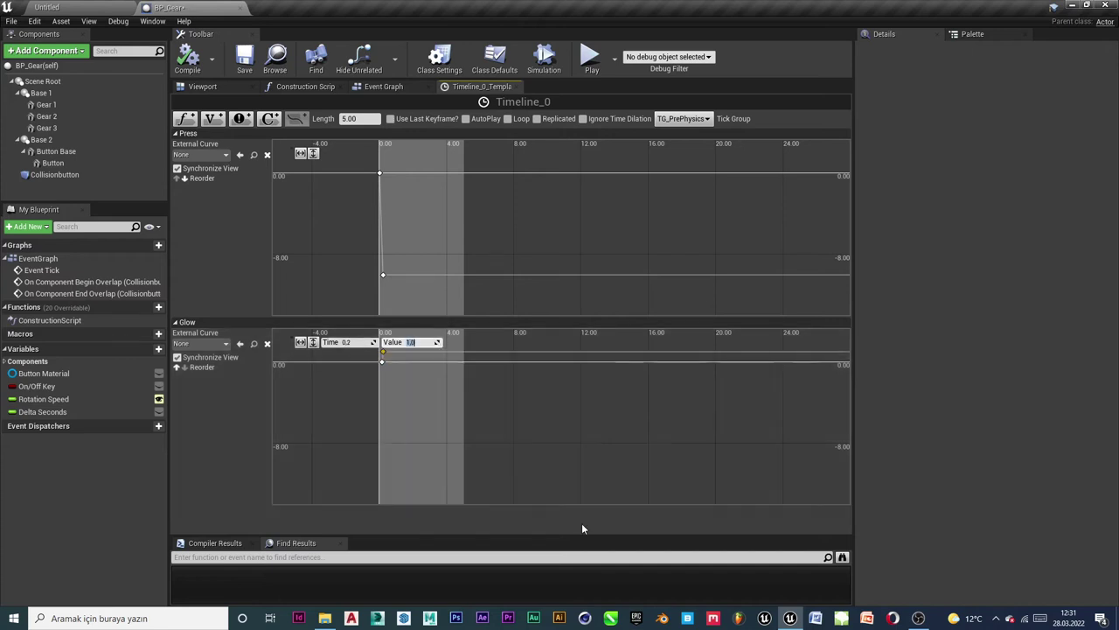
pyautogui.click(383, 361)
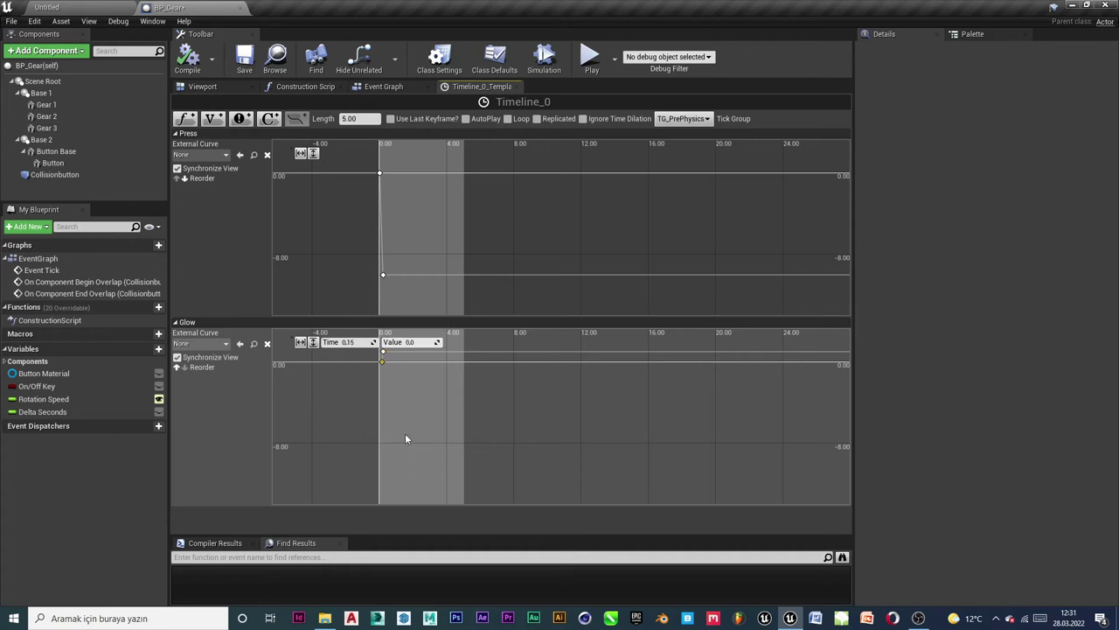
# Open BP_Gear from Content > Blueprints and close the Timeline_0 editor to reach the Event Graph.
pyautogui.click(443, 429)
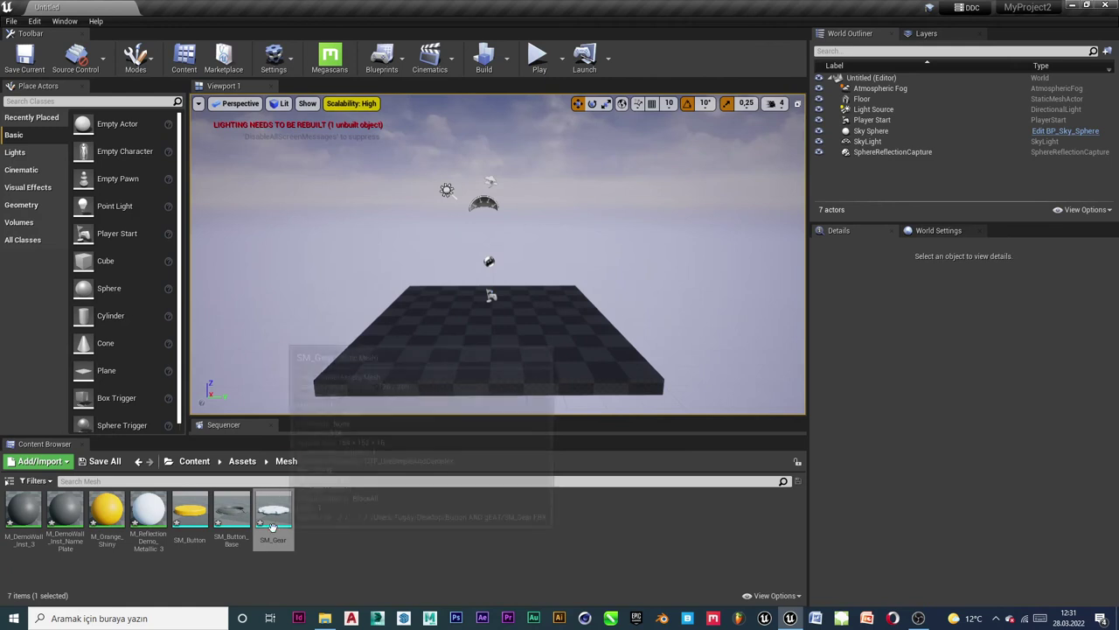
pyautogui.click(204, 461)
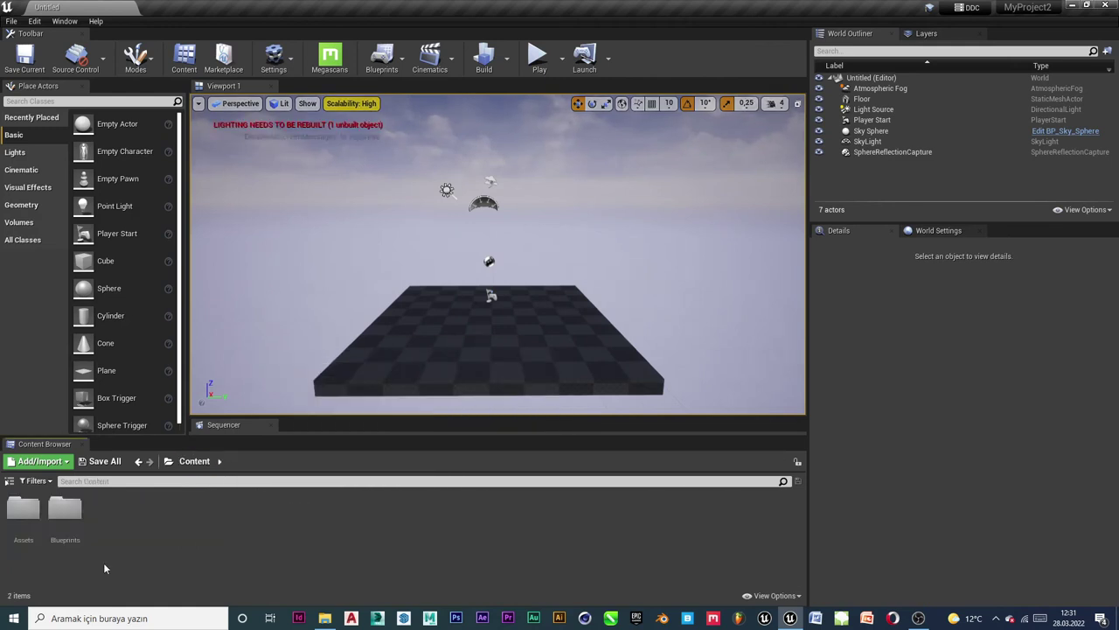
pyautogui.click(78, 522)
pyautogui.doubleClick(77, 522)
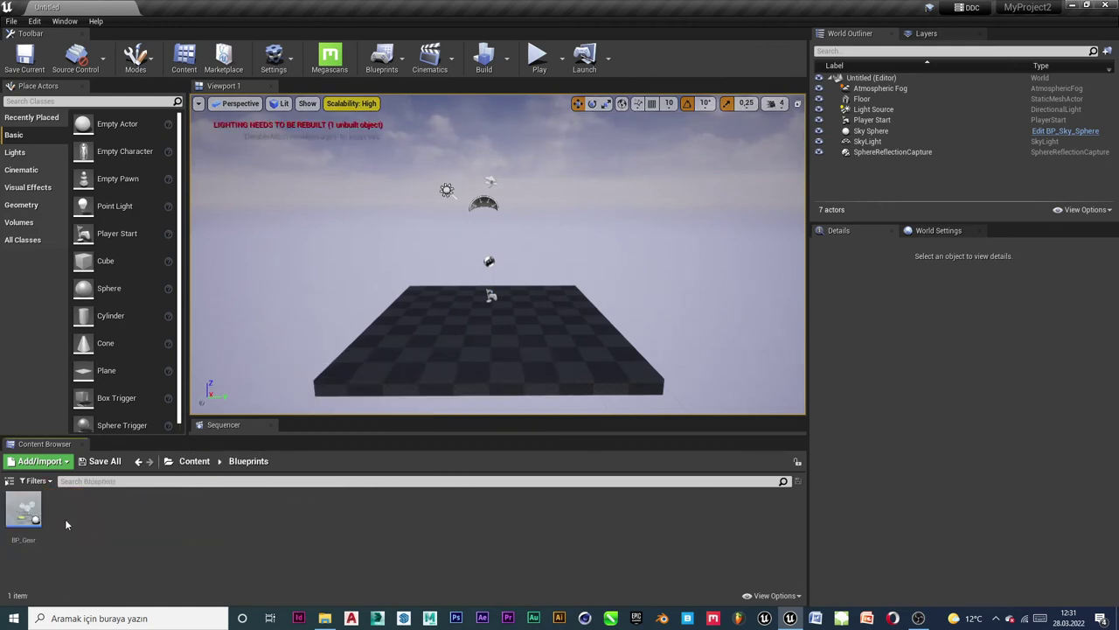
pyautogui.doubleClick(19, 512)
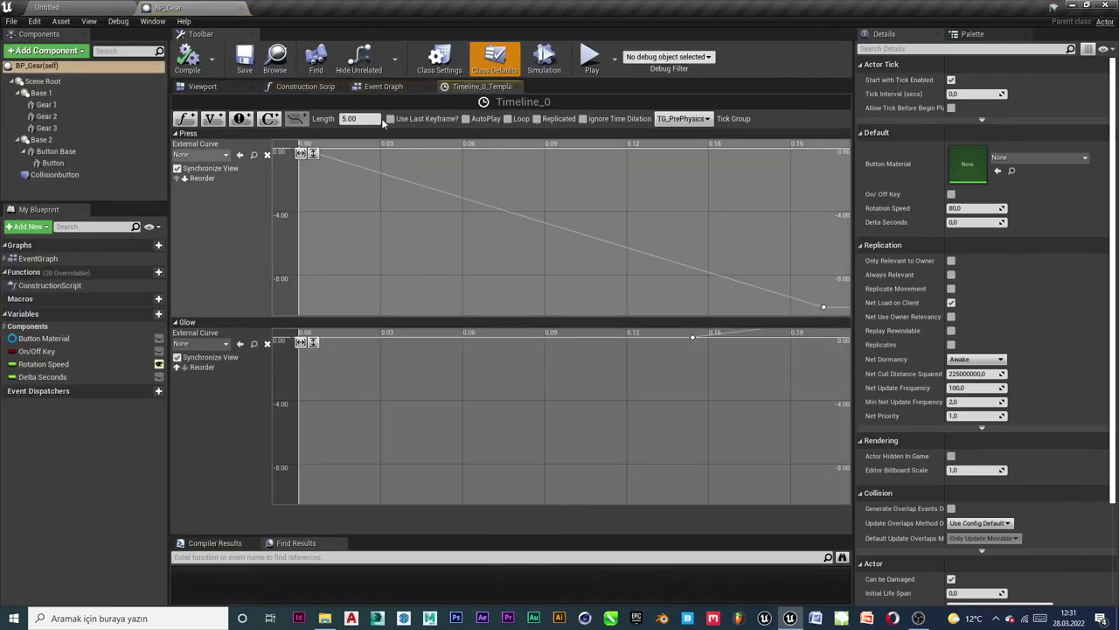
pyautogui.click(518, 88)
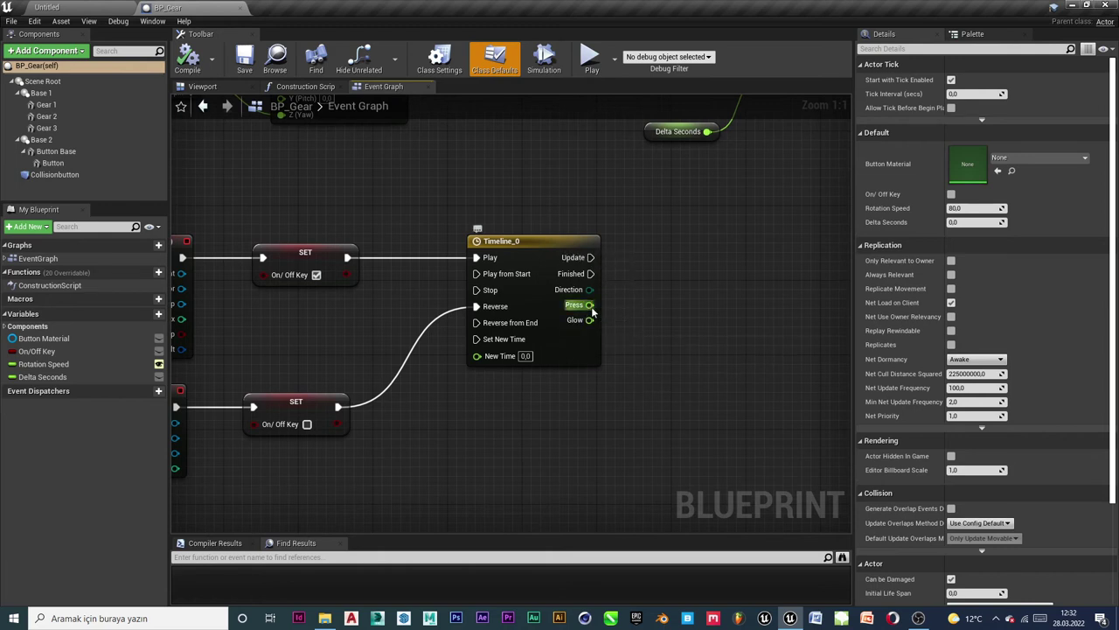
# Add a Make Vector node and wire Timeline_0's Press output into its Z input.
pyautogui.moveTo(590, 305); pyautogui.dragTo(692, 296)
pyautogui.write('ma')
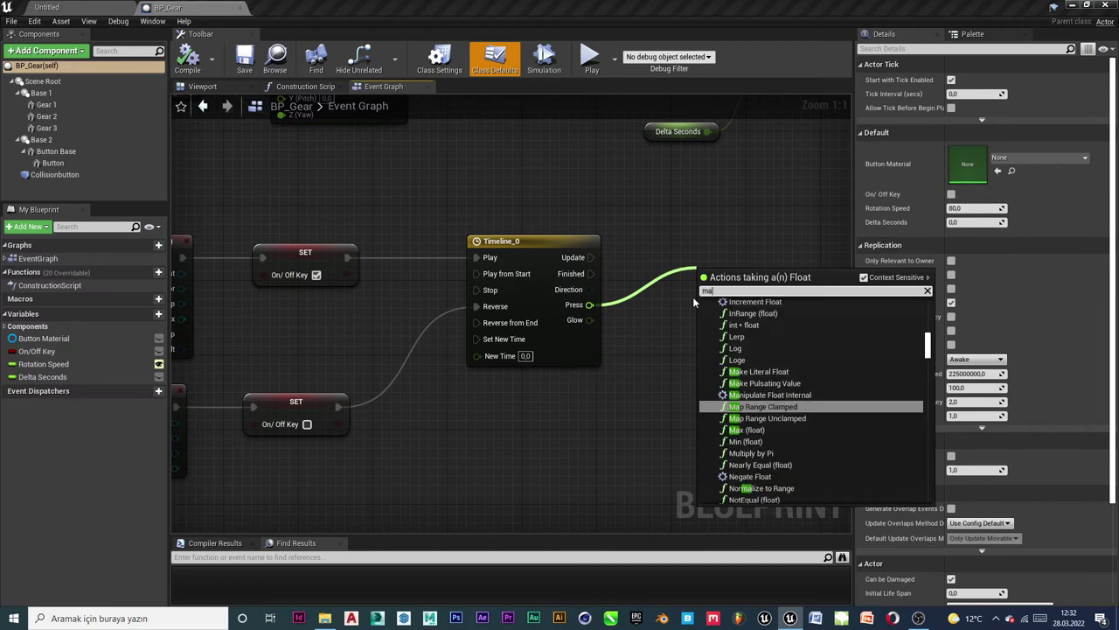
pyautogui.write('ke ve')
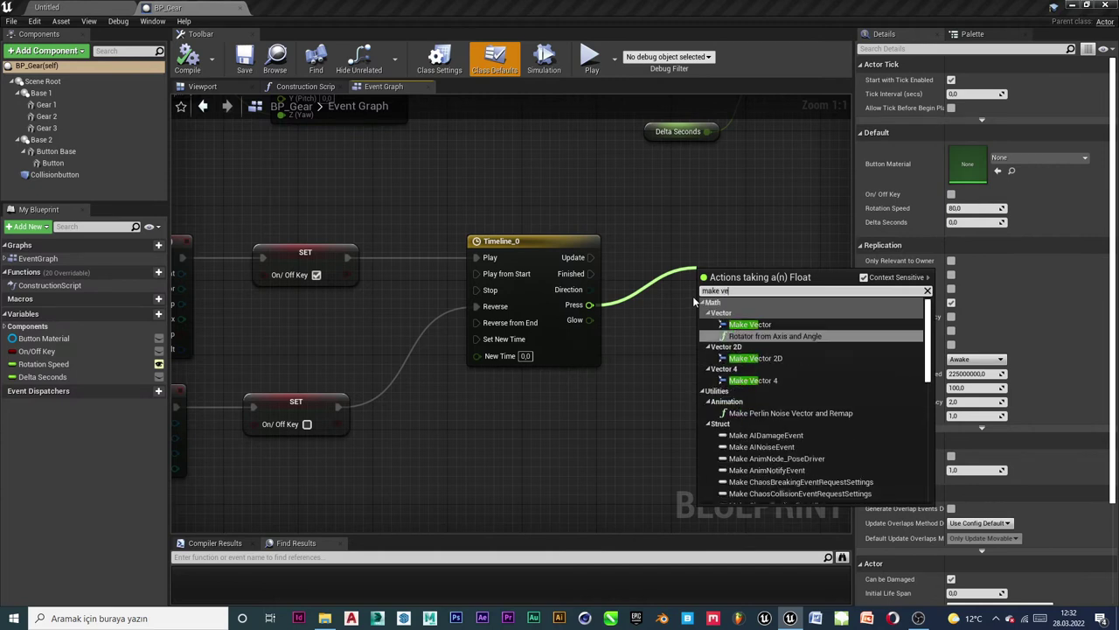
pyautogui.press('Up')
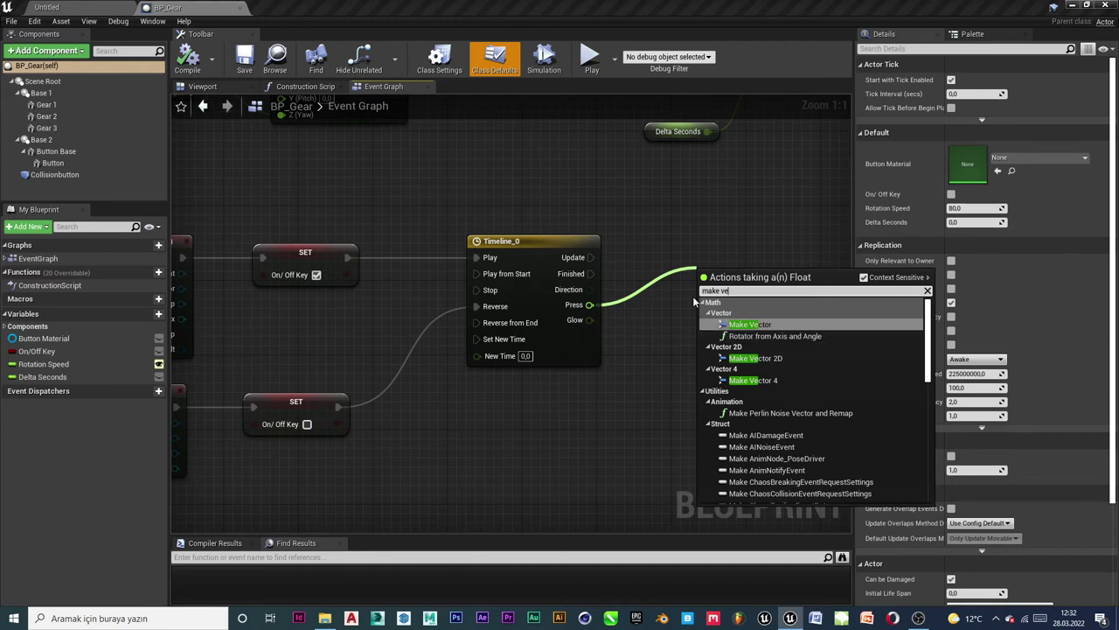
pyautogui.press('Return')
pyautogui.moveTo(697, 302); pyautogui.dragTo(583, 344, button='right')
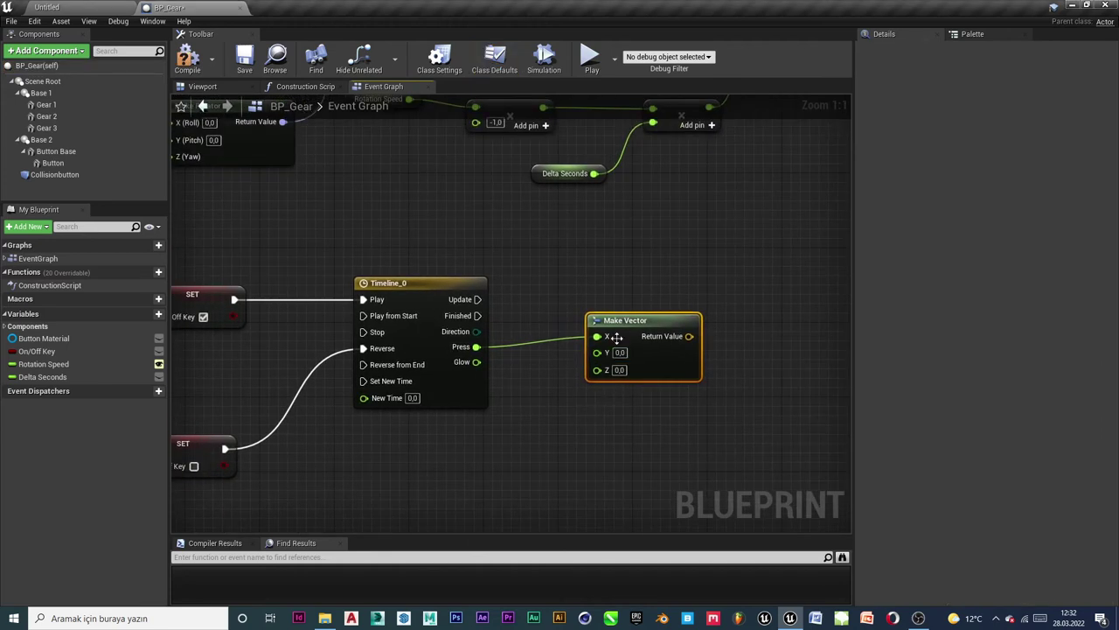
pyautogui.moveTo(646, 321)
pyautogui.mouseDown()
pyautogui.moveTo(647, 264)
pyautogui.moveTo(607, 316)
pyautogui.mouseUp()
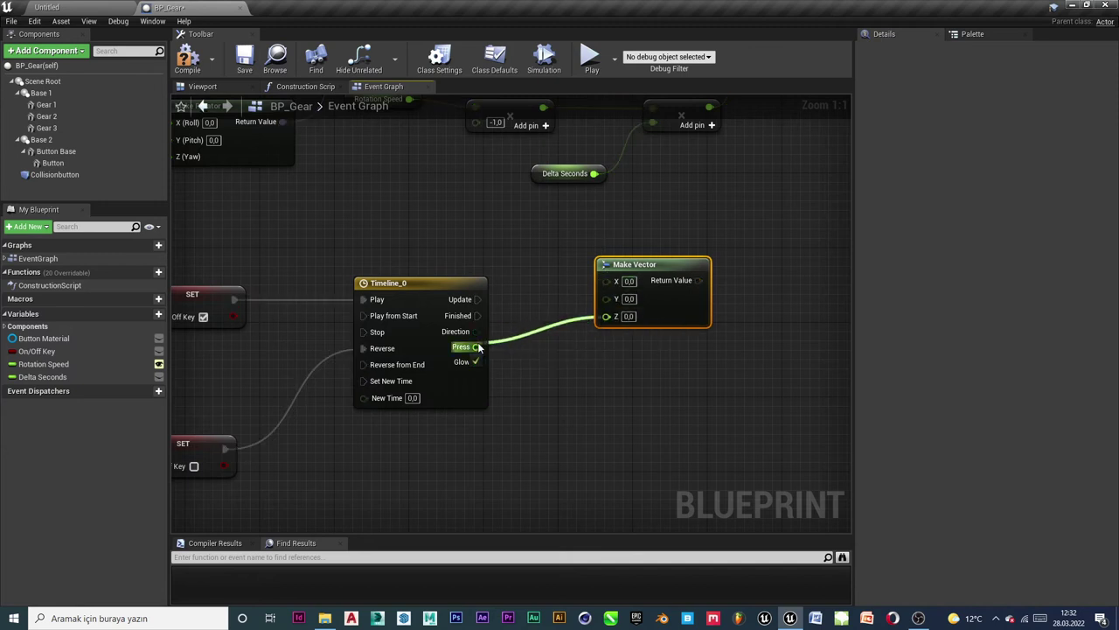
pyautogui.moveTo(684, 278); pyautogui.dragTo(667, 277)
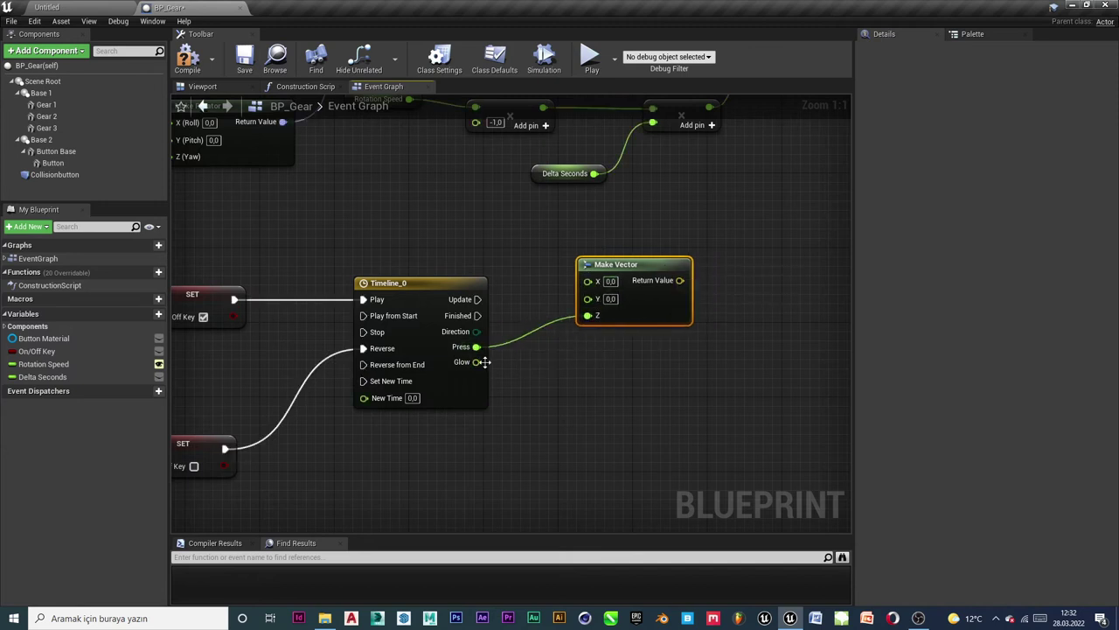
# Add a Lerp (LinearColor) driven by Glow as Alpha, with B set to bright yellow.
pyautogui.moveTo(476, 361); pyautogui.dragTo(543, 401)
pyautogui.write('lerp')
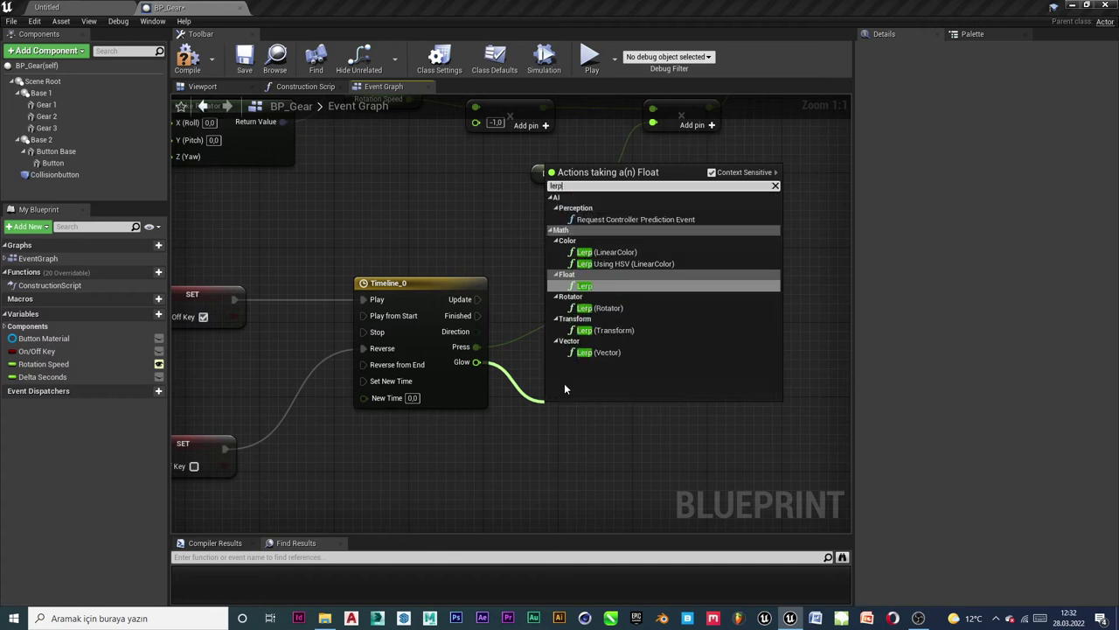
pyautogui.write(' line')
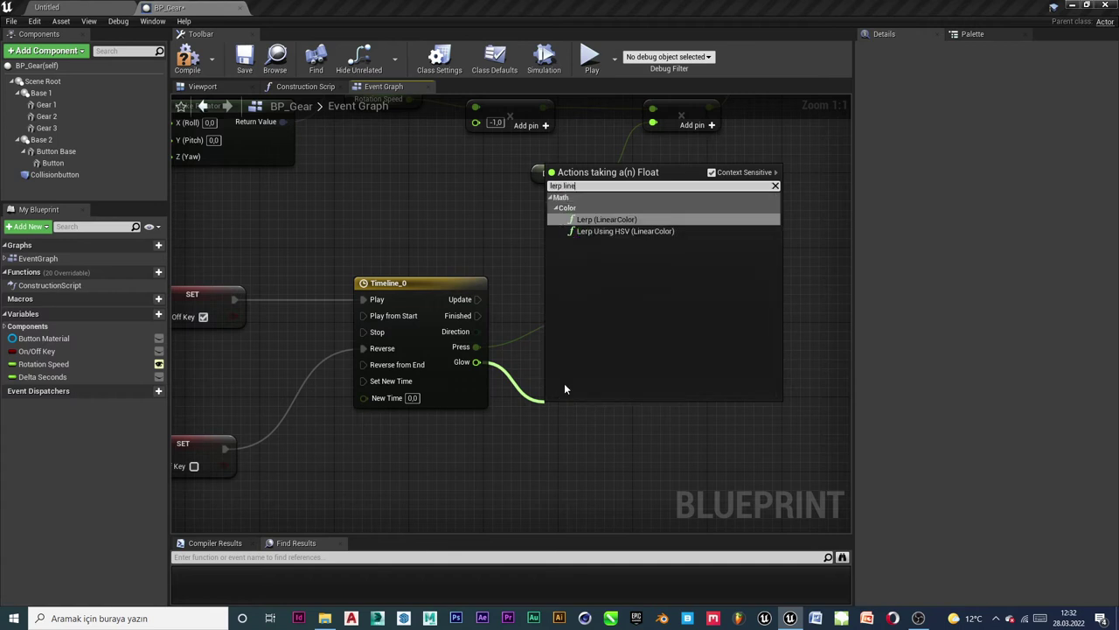
pyautogui.press('Return')
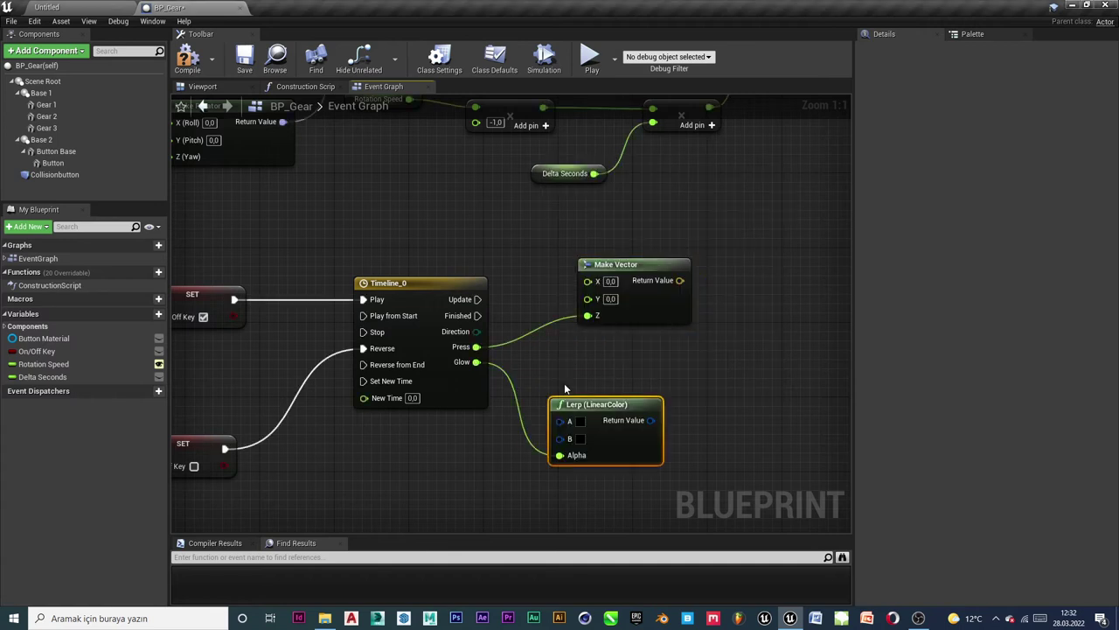
pyautogui.click(579, 445)
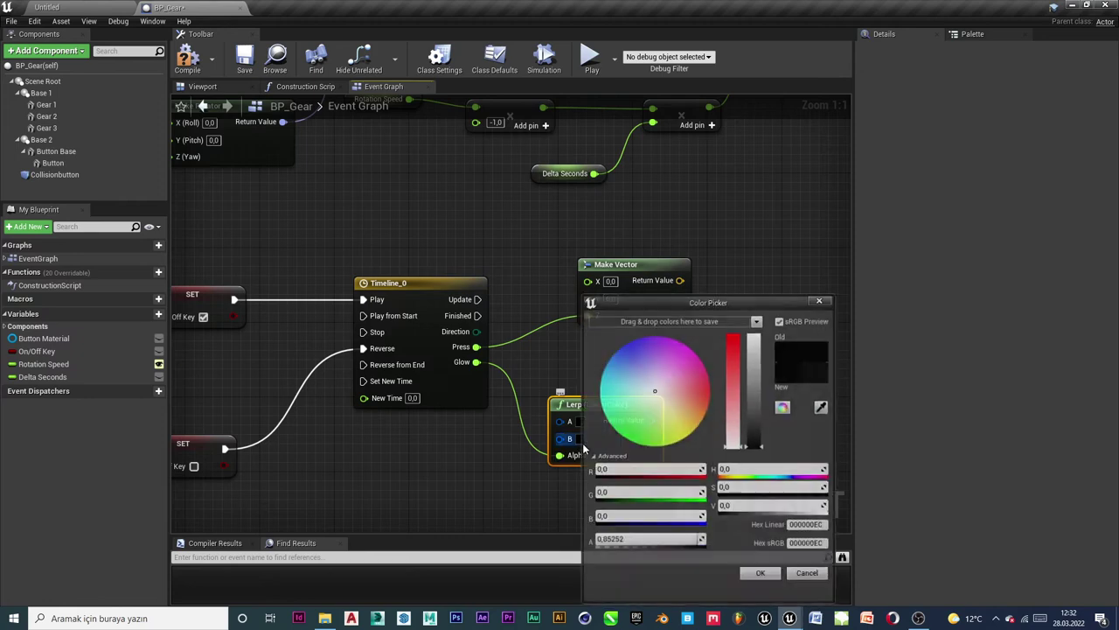
pyautogui.click(691, 441)
pyautogui.moveTo(752, 407); pyautogui.dragTo(755, 332)
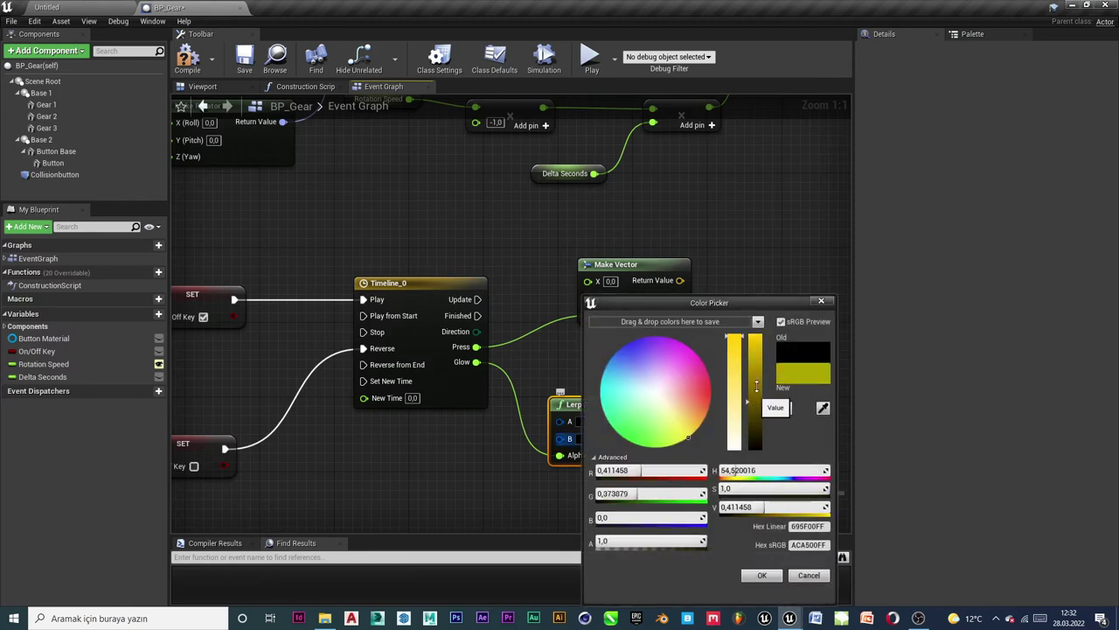
pyautogui.click(764, 575)
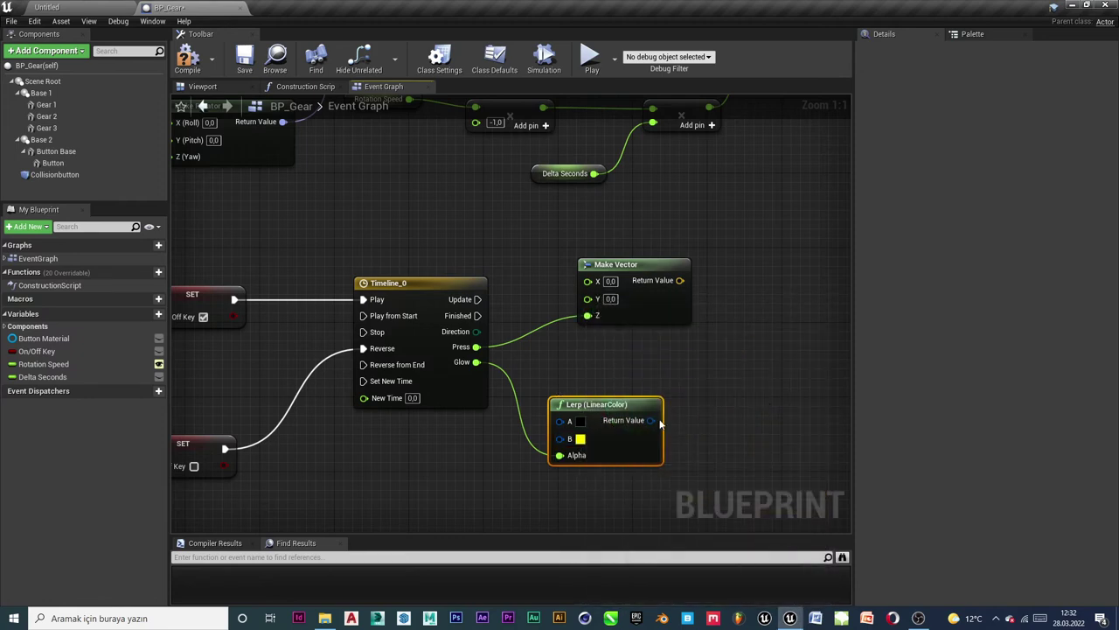
pyautogui.moveTo(671, 250); pyautogui.dragTo(547, 270, button='right')
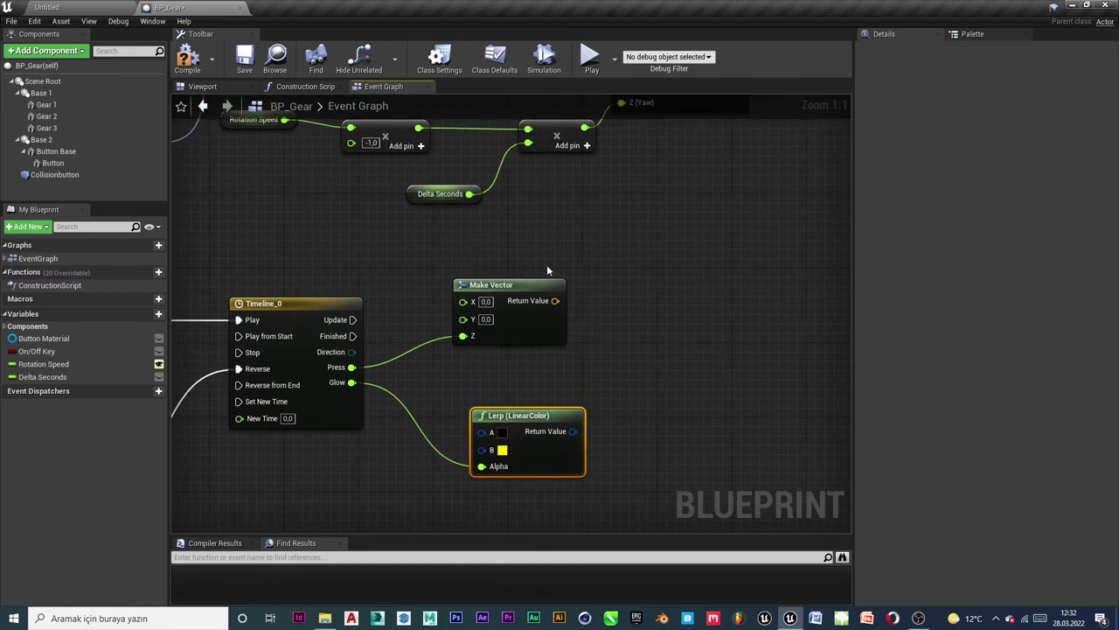
# Place a Button reference in the graph and add a SetRelativeLocation node targeting it.
pyautogui.moveTo(533, 279); pyautogui.dragTo(541, 280)
pyautogui.moveTo(652, 334); pyautogui.dragTo(648, 335, button='right')
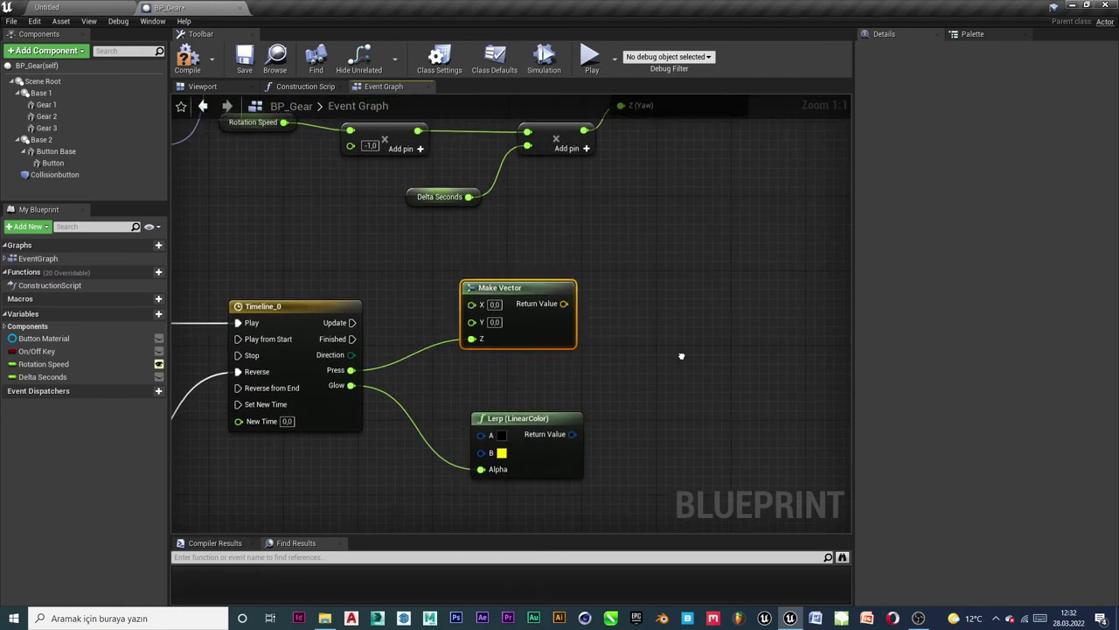
pyautogui.moveTo(714, 304); pyautogui.dragTo(712, 281, button='right')
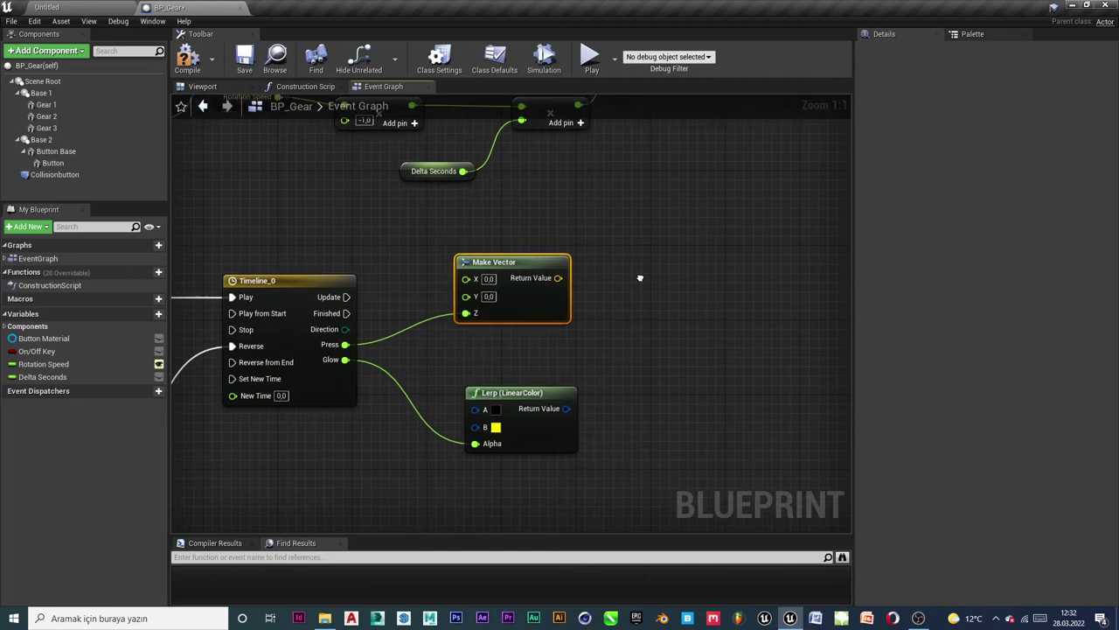
pyautogui.moveTo(53, 162); pyautogui.dragTo(636, 287)
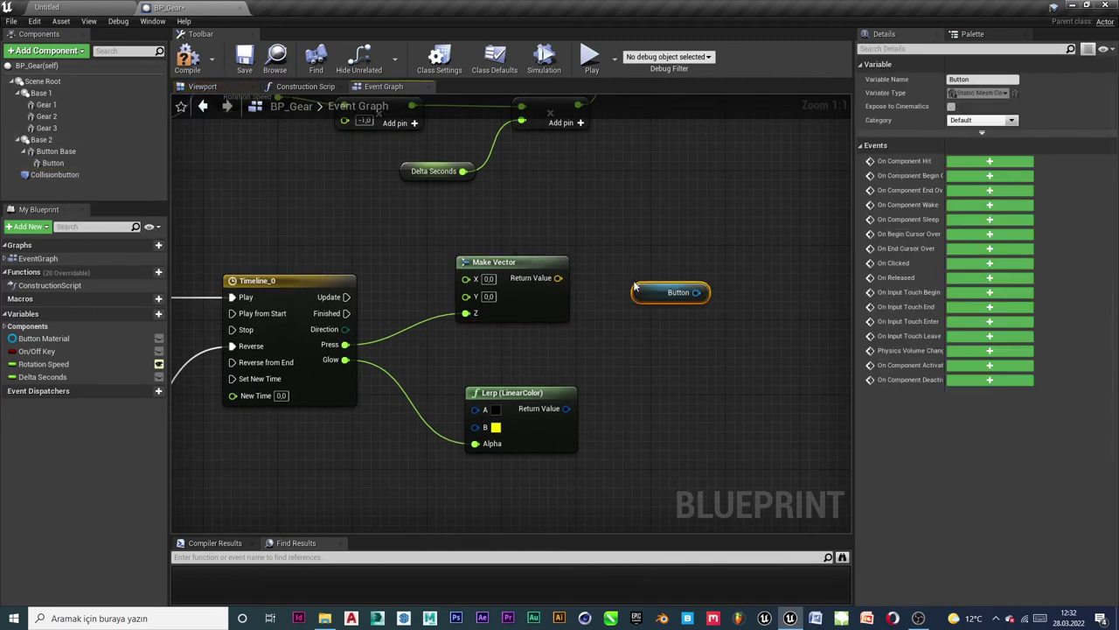
pyautogui.moveTo(722, 256); pyautogui.dragTo(567, 234, button='right')
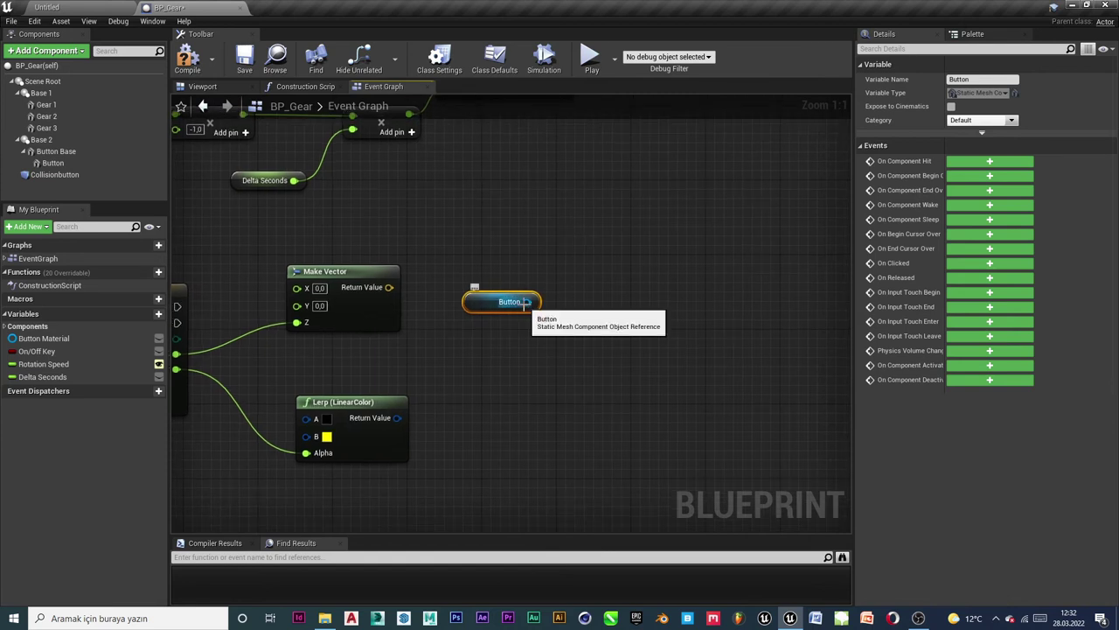
pyautogui.moveTo(531, 304); pyautogui.dragTo(601, 179)
pyautogui.write('ser')
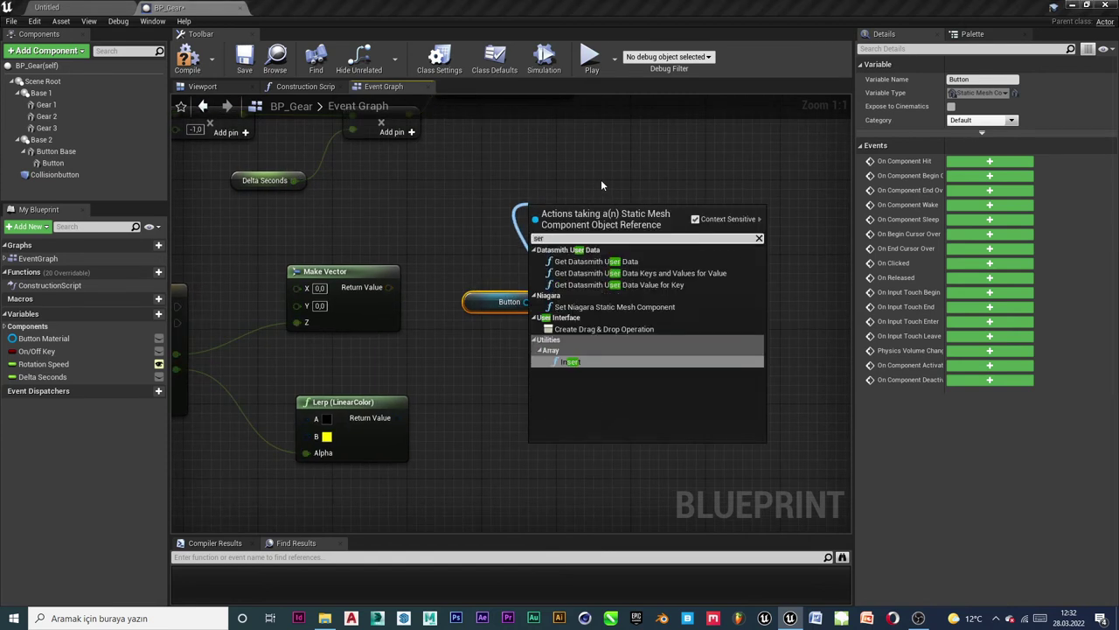
pyautogui.press('BackSpace')
pyautogui.write('t r')
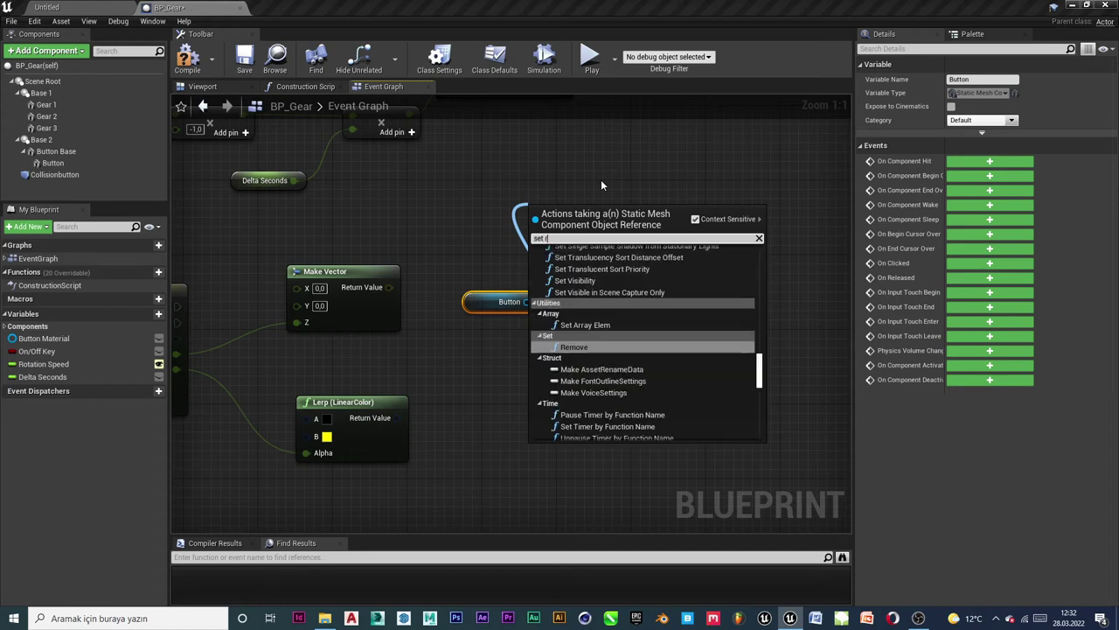
pyautogui.write('ela')
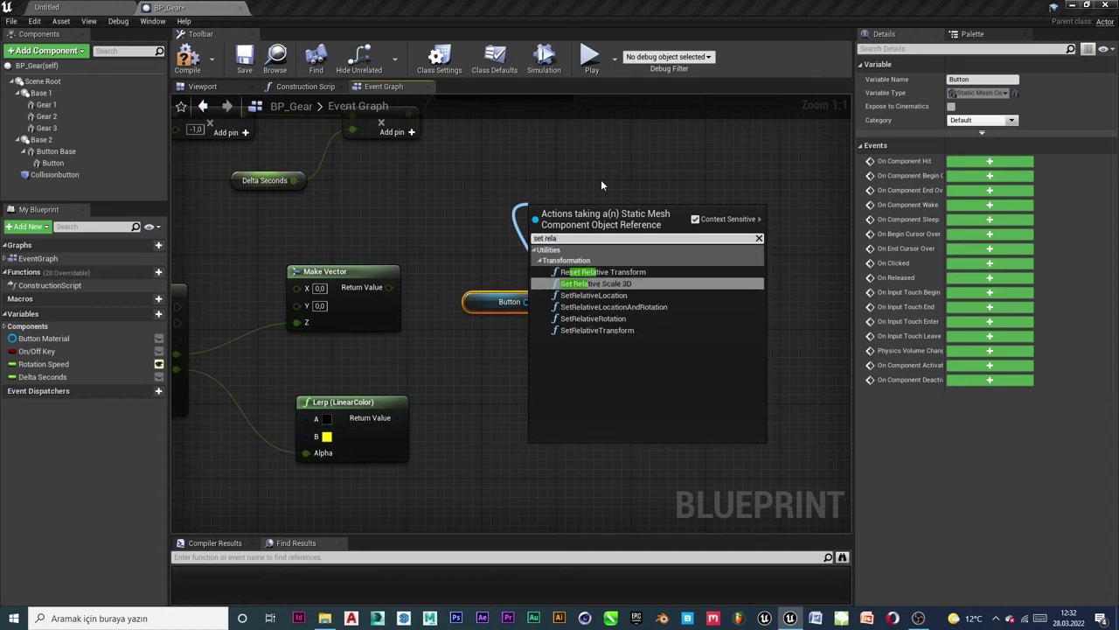
pyautogui.press('Down')
pyautogui.press('Down')
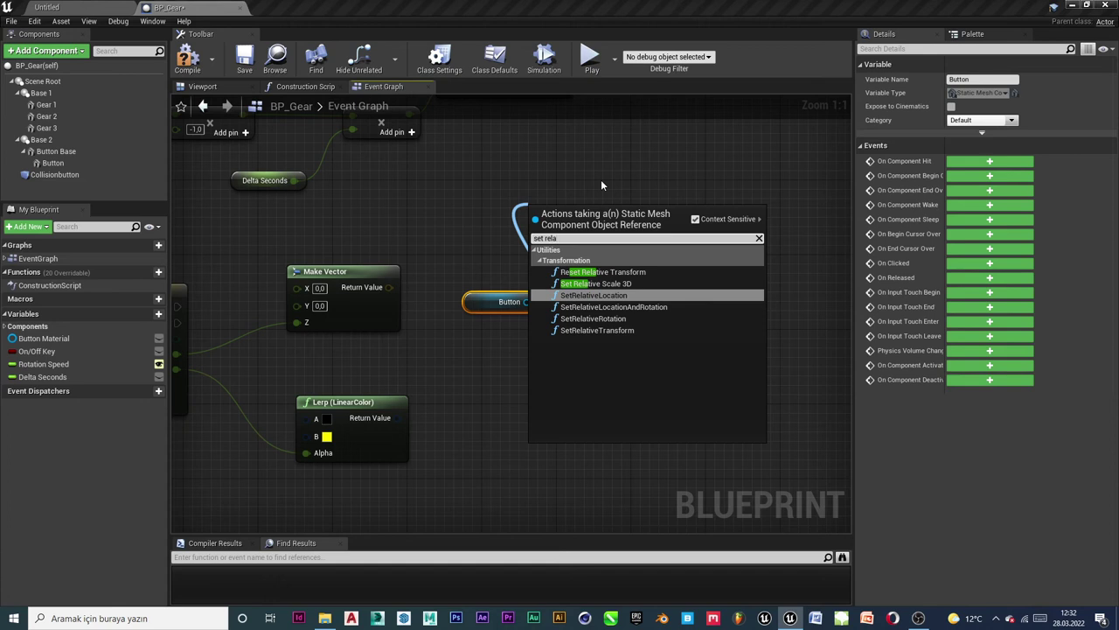
pyautogui.press('Down')
pyautogui.press('Down')
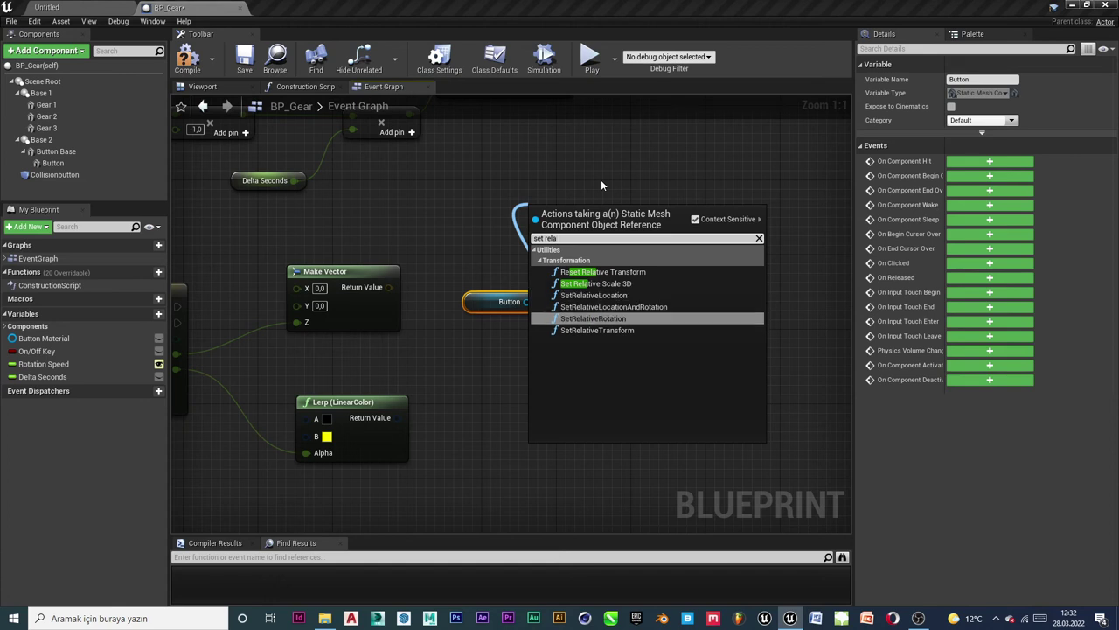
pyautogui.press('Down')
pyautogui.press('Up')
pyautogui.press('Up')
pyautogui.press('Up')
pyautogui.press('Return')
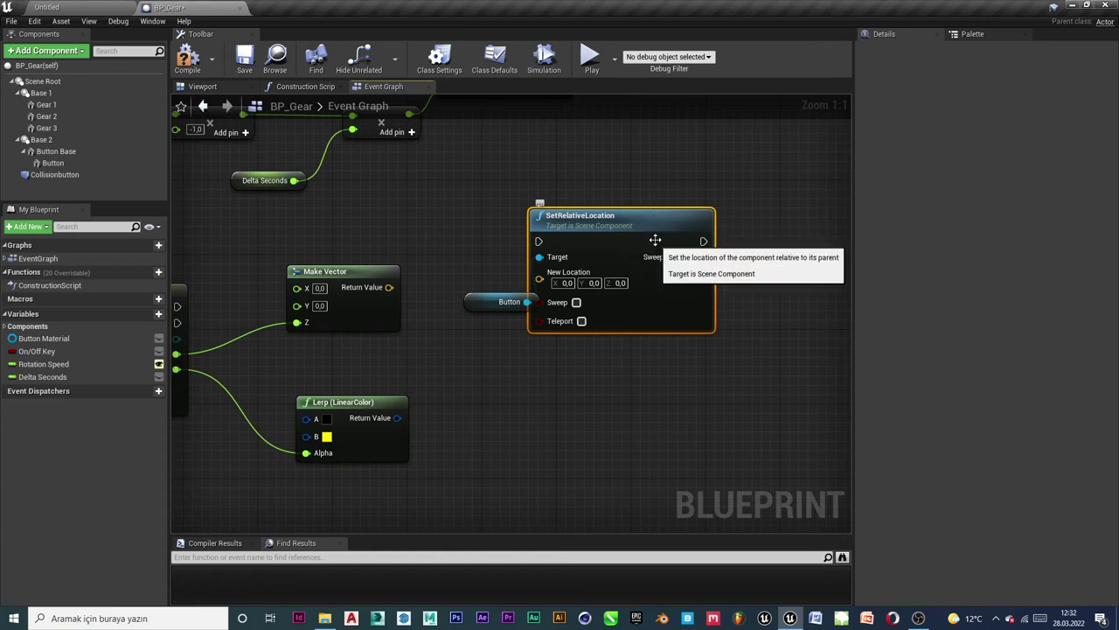
# Feed Make Vector into New Location, tidy the nodes, and add a Button Material getter.
pyautogui.moveTo(649, 229); pyautogui.dragTo(705, 233)
pyautogui.moveTo(389, 287); pyautogui.dragTo(596, 285)
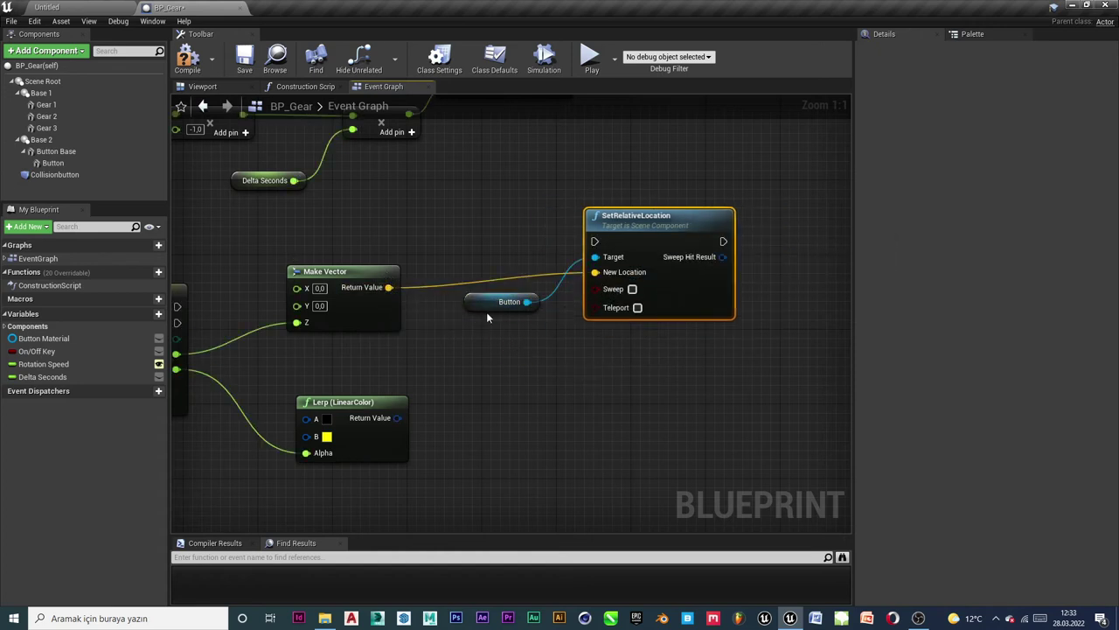
pyautogui.moveTo(486, 302); pyautogui.dragTo(450, 254)
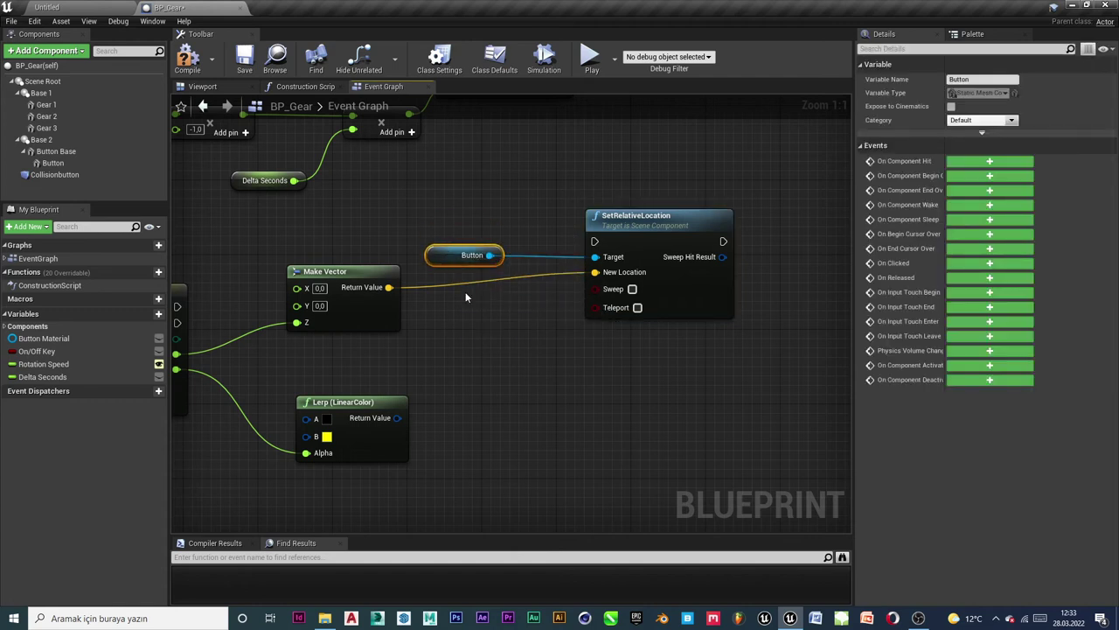
pyautogui.moveTo(646, 236); pyautogui.dragTo(617, 244)
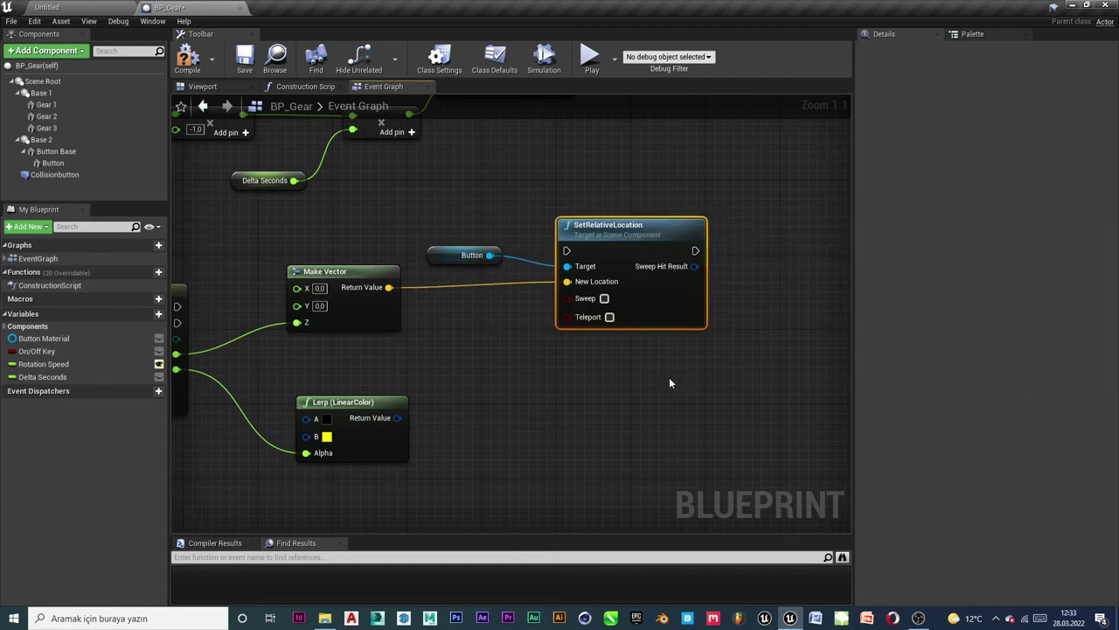
pyautogui.moveTo(669, 382); pyautogui.dragTo(613, 342, button='right')
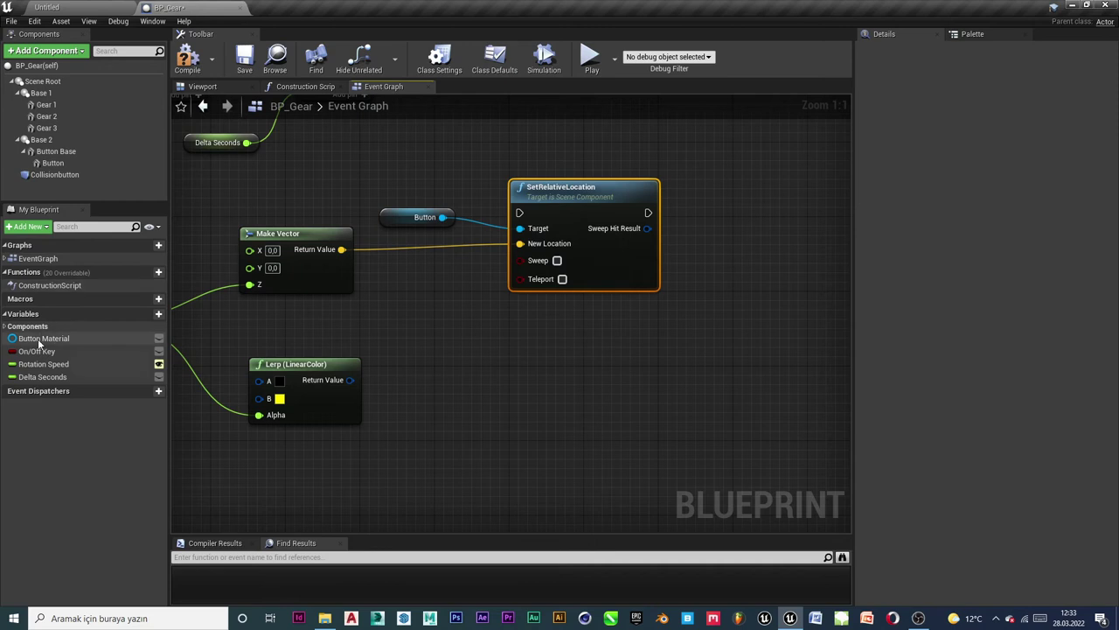
pyautogui.moveTo(39, 344); pyautogui.dragTo(591, 337)
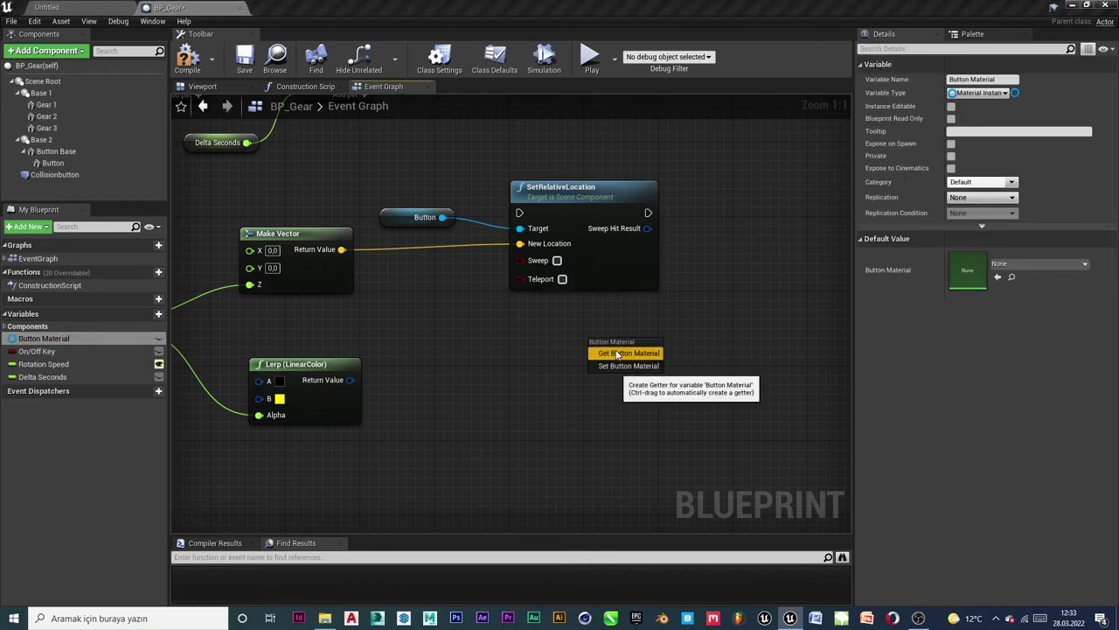
pyautogui.click(618, 353)
# Add a Set Vector Parameter Value node from Button Material and feed it the Lerp colour as Value.
pyautogui.moveTo(739, 230); pyautogui.dragTo(635, 301, button='right')
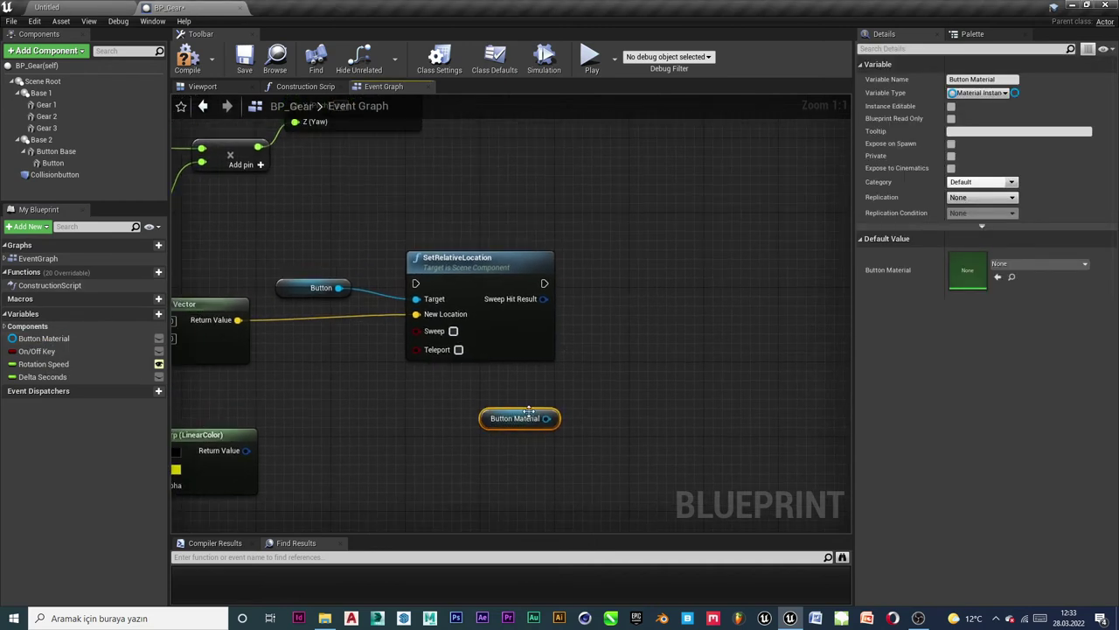
pyautogui.moveTo(548, 418); pyautogui.dragTo(605, 311)
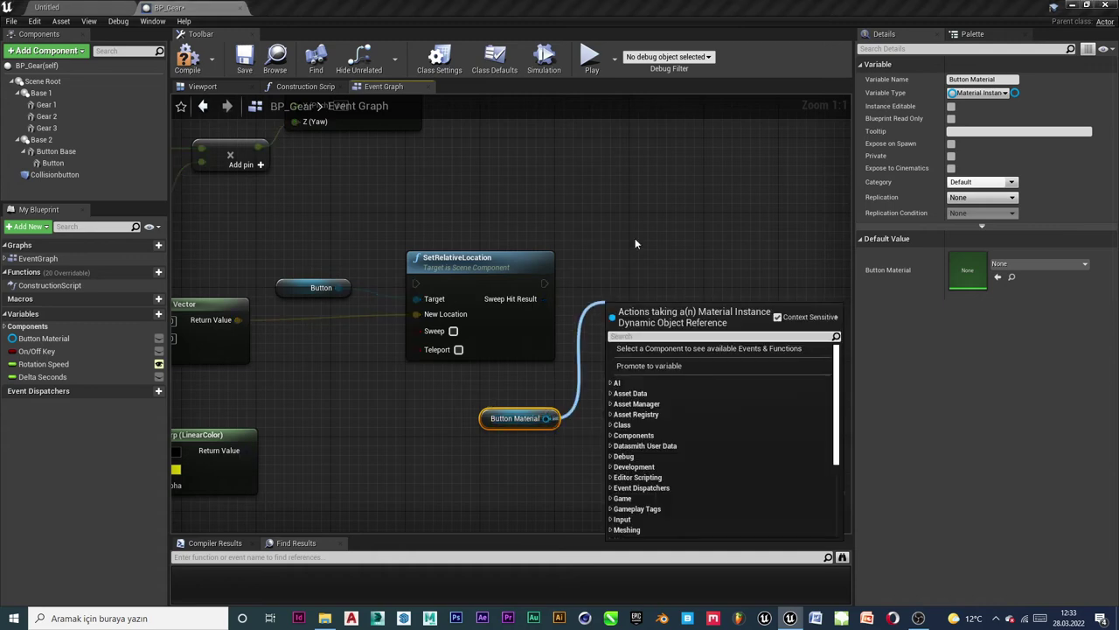
pyautogui.write('set vec')
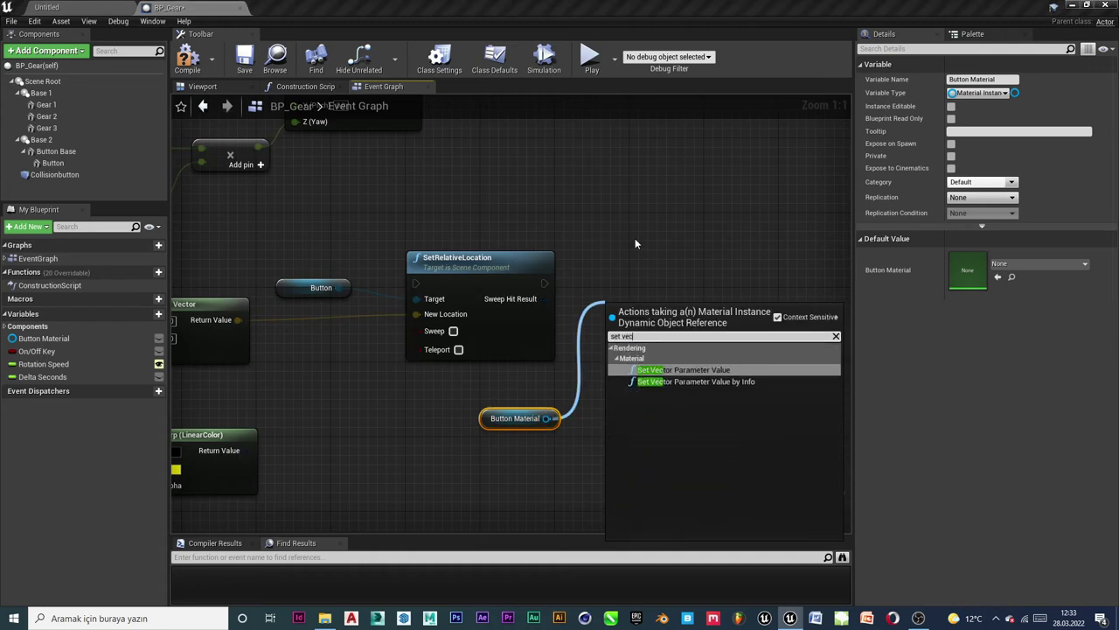
pyautogui.write('tor')
pyautogui.press('Down')
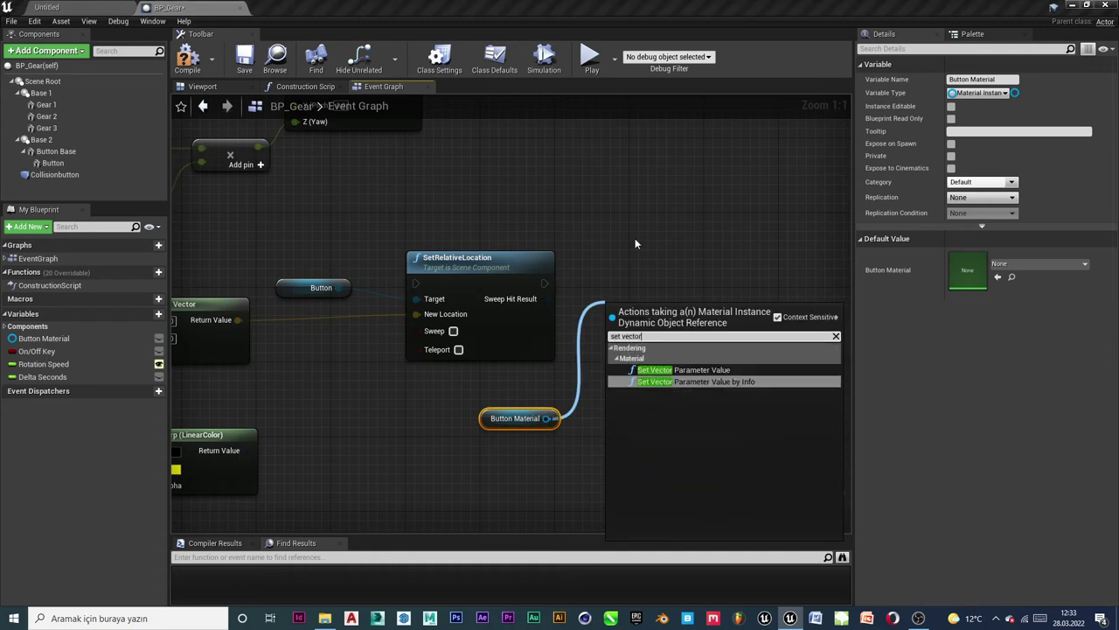
pyautogui.press('Up')
pyautogui.press('Return')
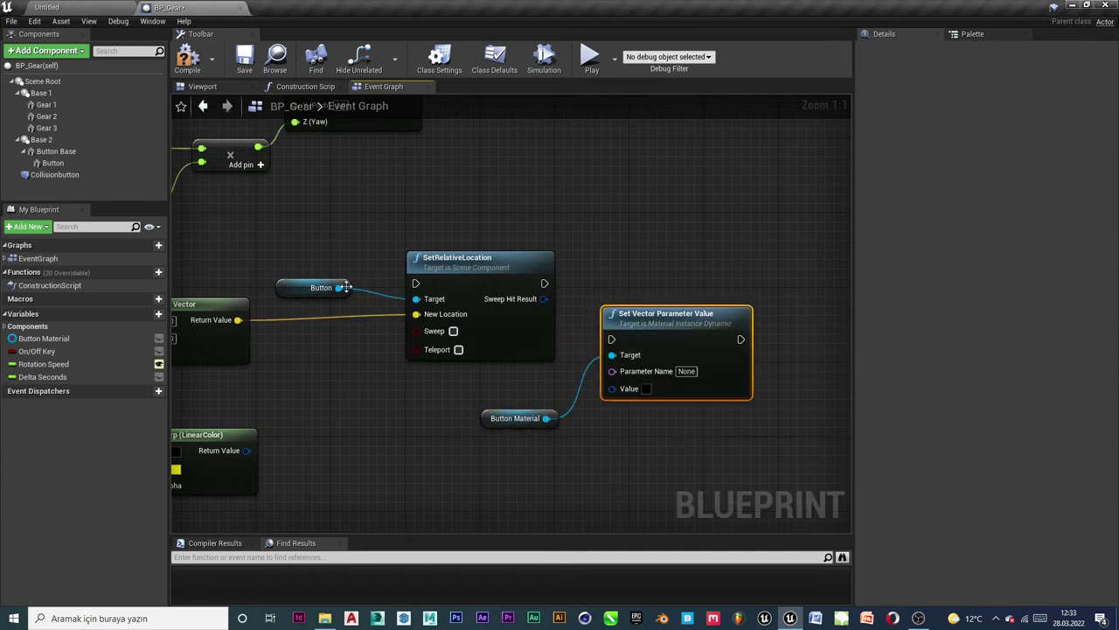
pyautogui.moveTo(247, 450); pyautogui.dragTo(609, 391)
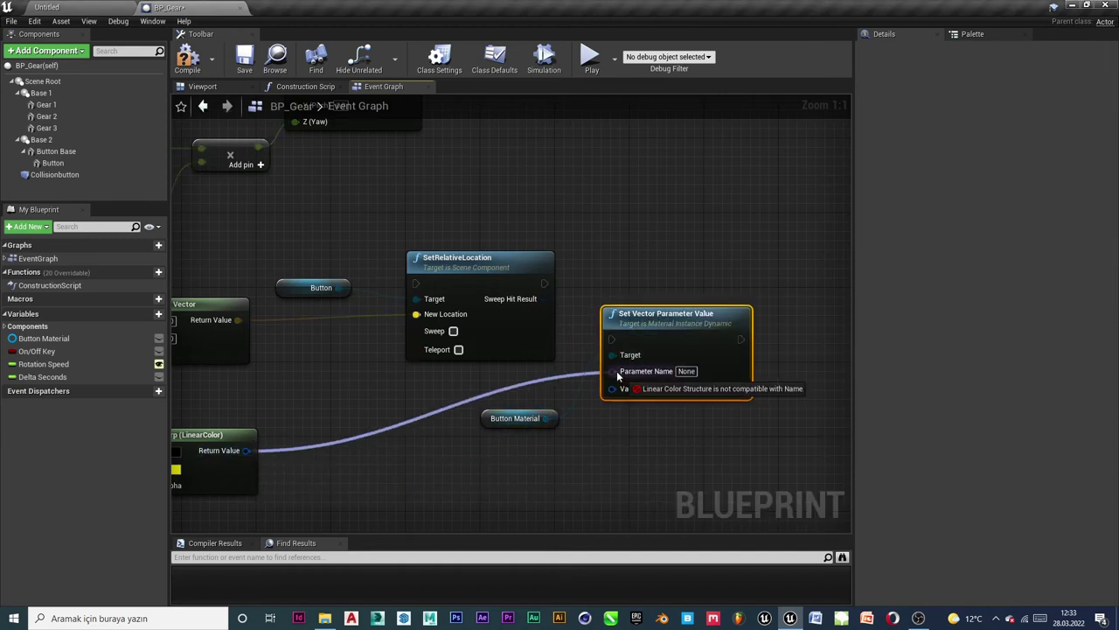
# Chain SetRelativeLocation's execution into the colour setter and tidy the node layout.
pyautogui.moveTo(515, 418); pyautogui.dragTo(420, 395)
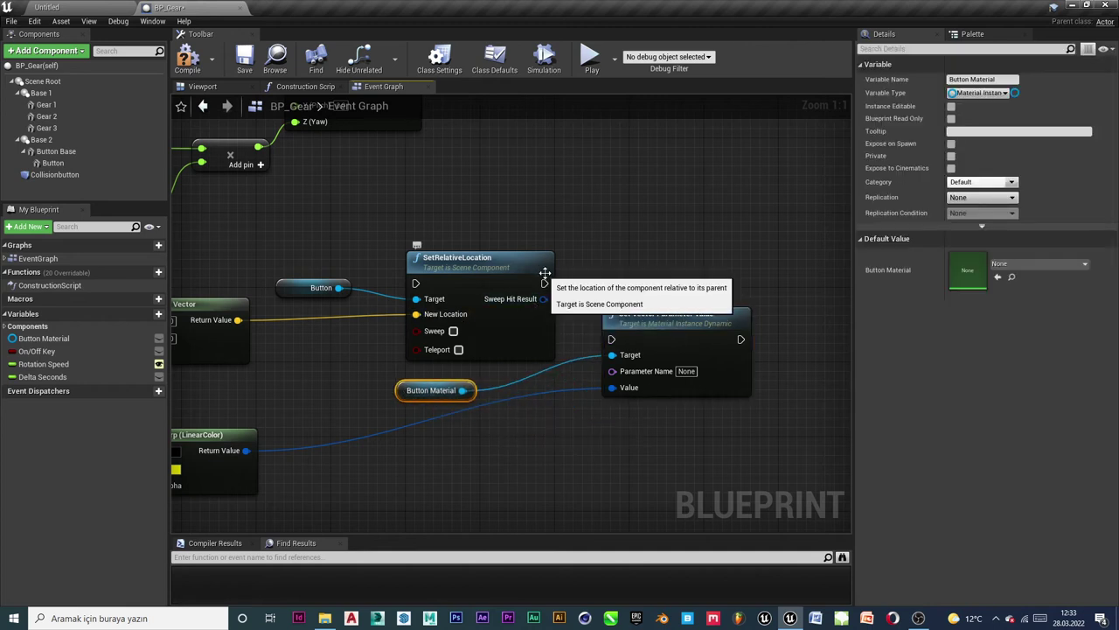
pyautogui.moveTo(544, 283)
pyautogui.mouseDown()
pyautogui.moveTo(615, 350)
pyautogui.moveTo(612, 341)
pyautogui.mouseUp()
pyautogui.click(608, 287)
pyautogui.moveTo(544, 283); pyautogui.dragTo(612, 339)
pyautogui.moveTo(677, 312); pyautogui.dragTo(752, 266)
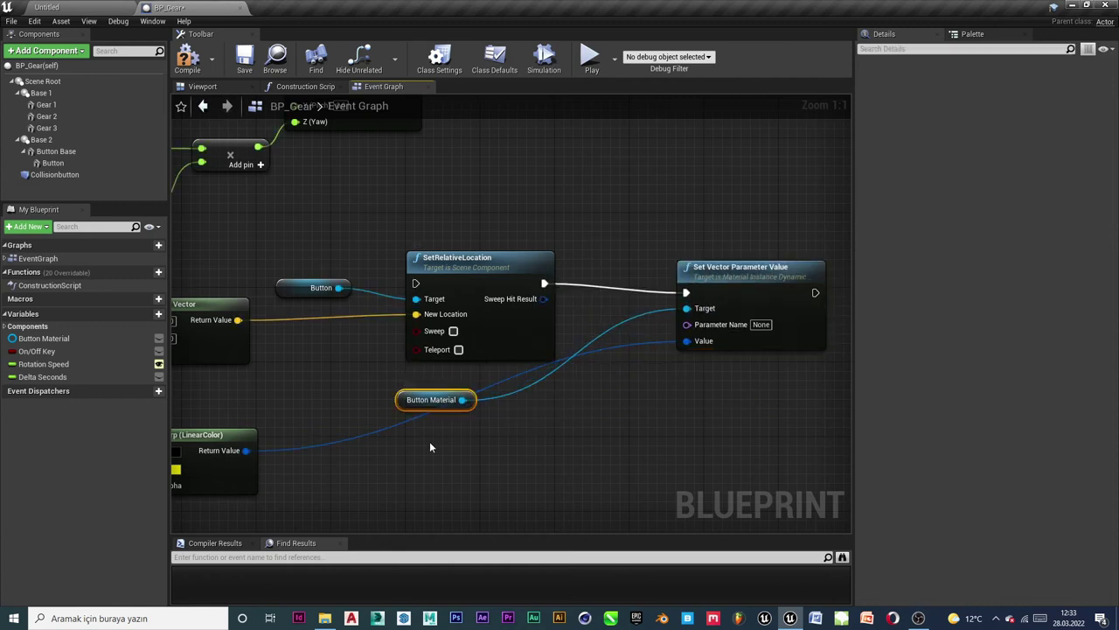
pyautogui.moveTo(405, 393); pyautogui.dragTo(511, 458)
pyautogui.scroll(-2, 504, 328)
pyautogui.scroll(-2, 503, 328)
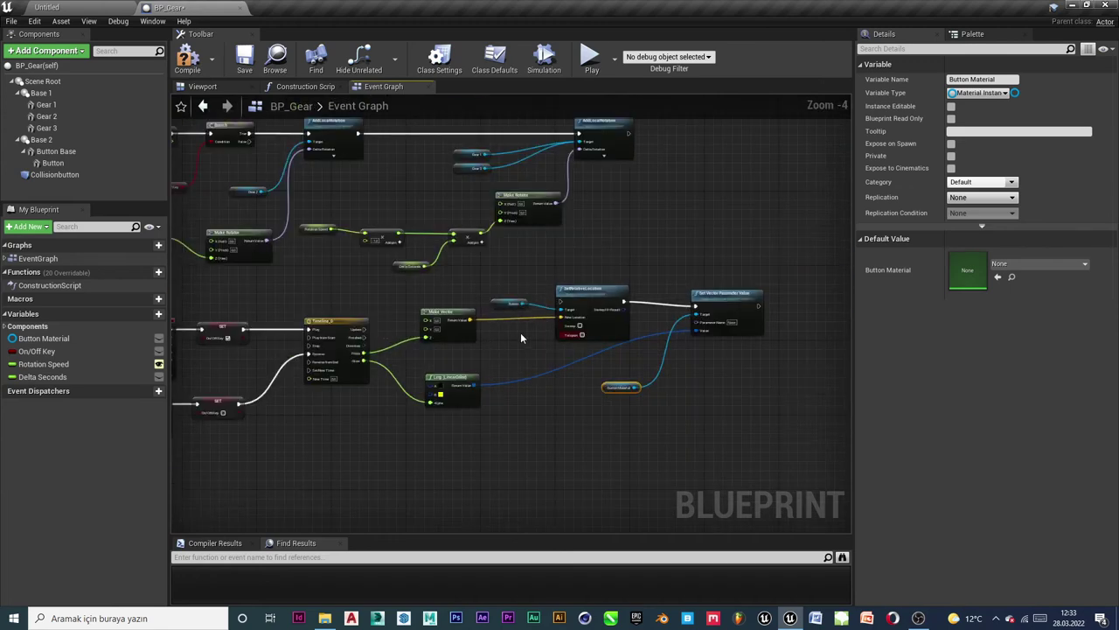
pyautogui.moveTo(520, 337); pyautogui.dragTo(686, 344, button='right')
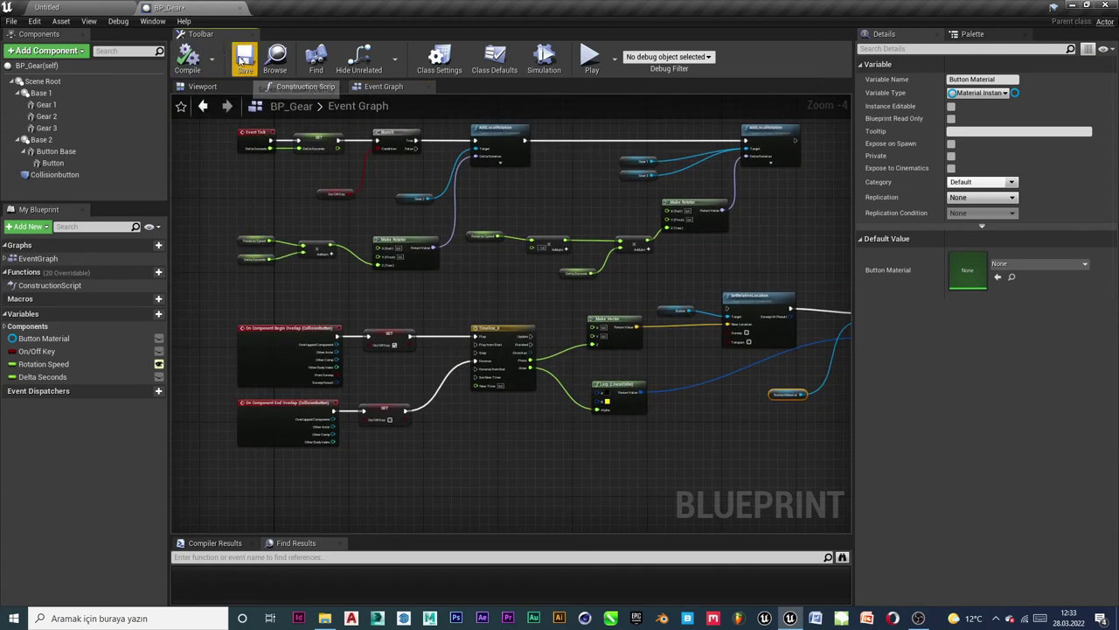
# Wire the timeline's Update output to SetRelativeLocation's execution input.
pyautogui.click(547, 58)
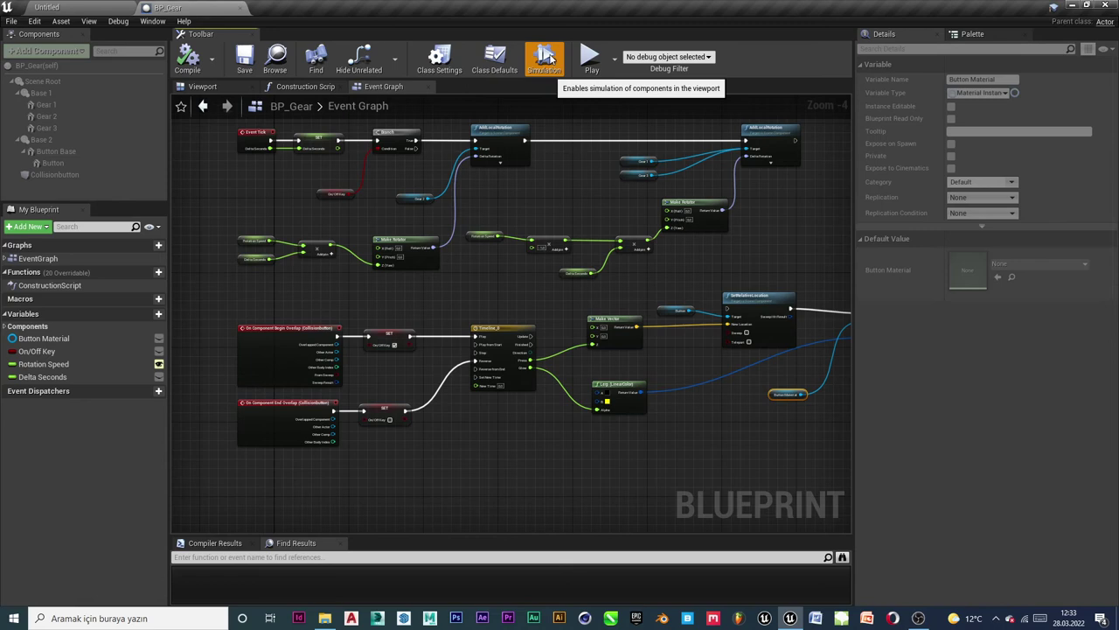
pyautogui.click(547, 58)
pyautogui.scroll(2, 339, 369)
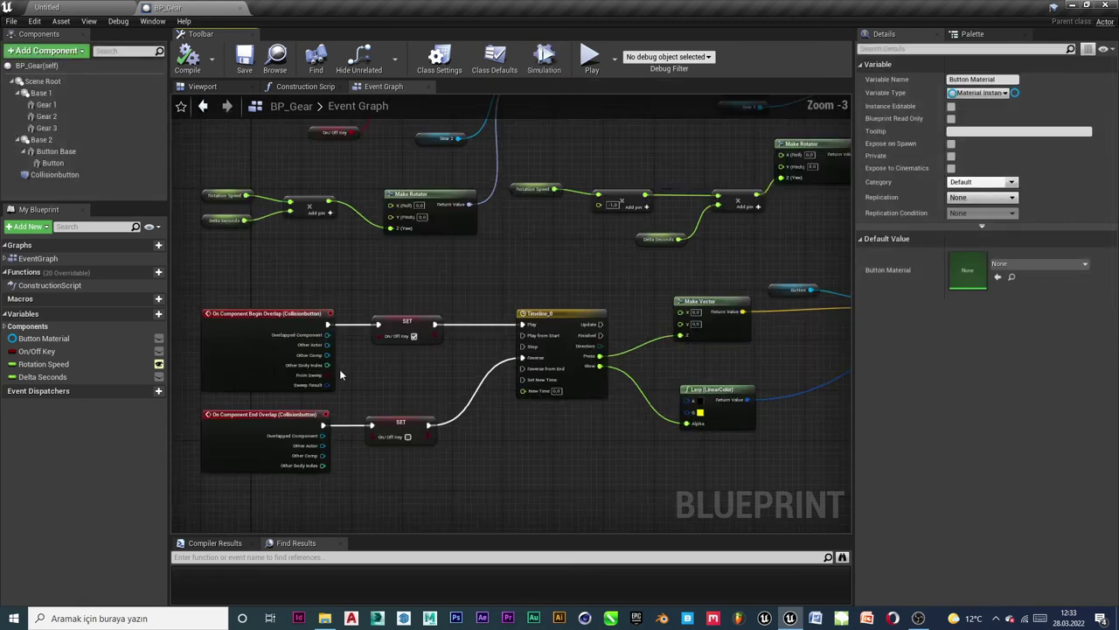
pyautogui.scroll(1, 340, 369)
pyautogui.moveTo(628, 460); pyautogui.dragTo(413, 380, button='right')
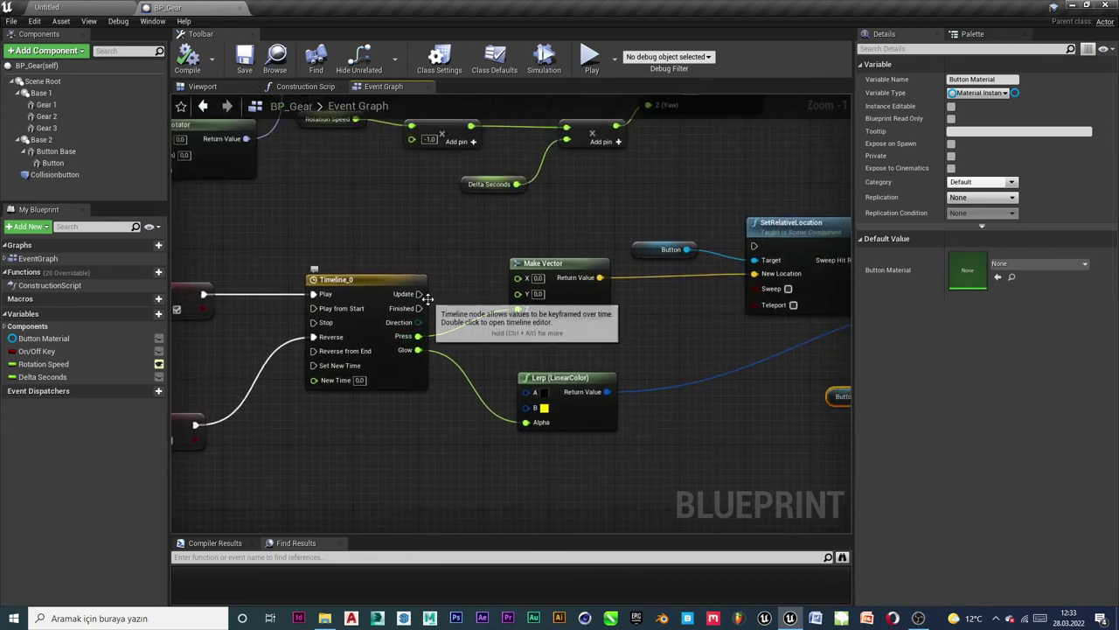
pyautogui.moveTo(420, 294); pyautogui.dragTo(750, 247)
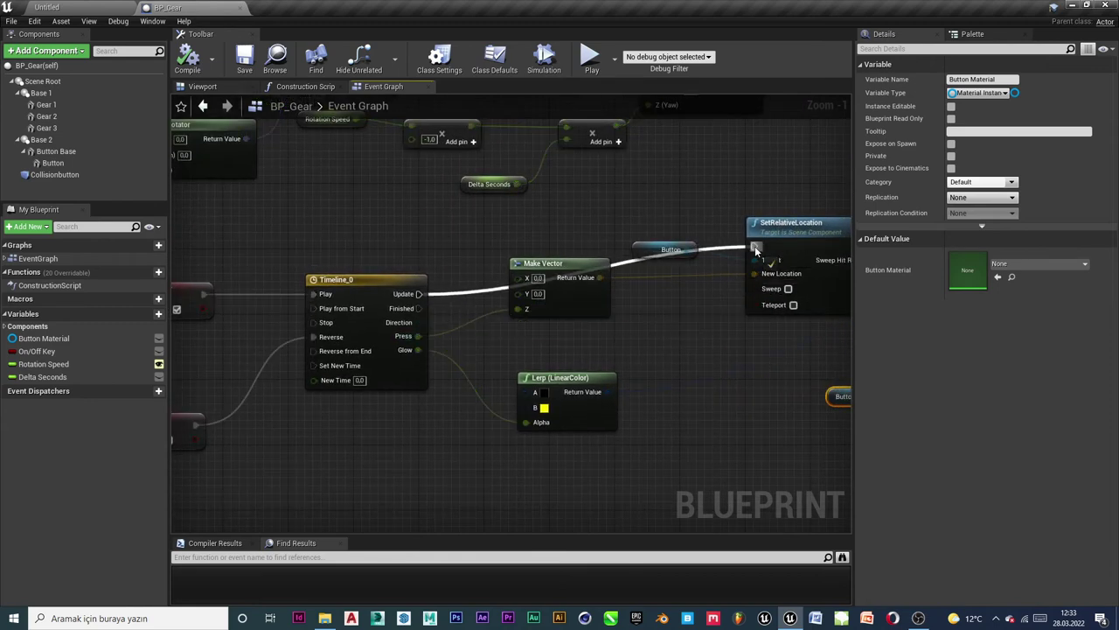
pyautogui.moveTo(643, 250); pyautogui.dragTo(643, 341)
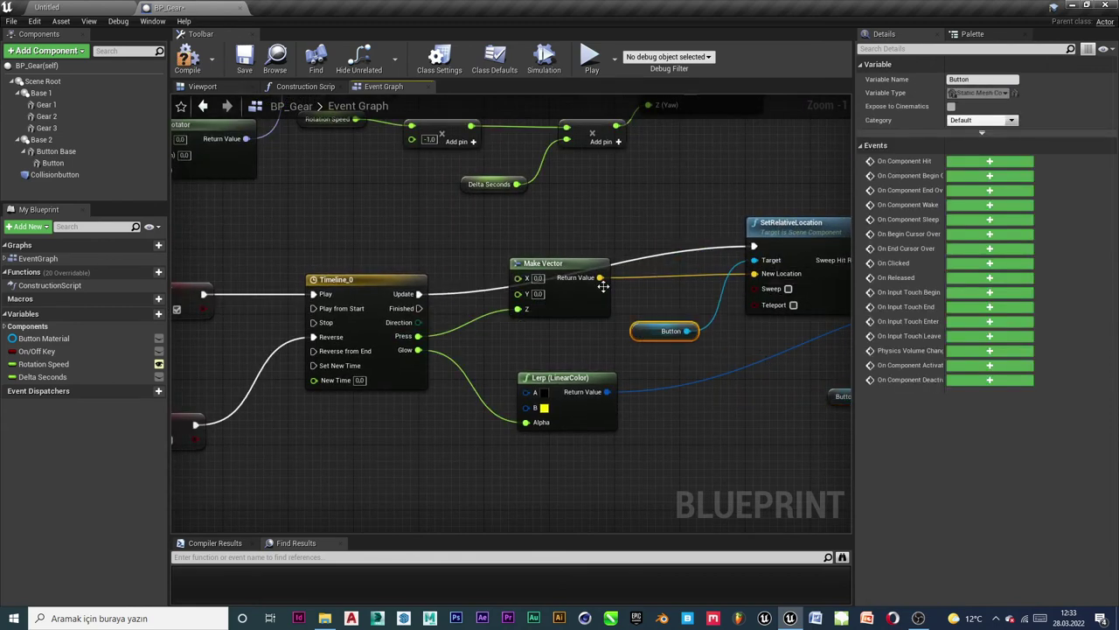
# Lower the Lerp, Make Vector and Button nodes to tidy the timeline section.
pyautogui.moveTo(584, 304)
pyautogui.mouseDown()
pyautogui.moveTo(588, 377)
pyautogui.moveTo(573, 410)
pyautogui.mouseUp()
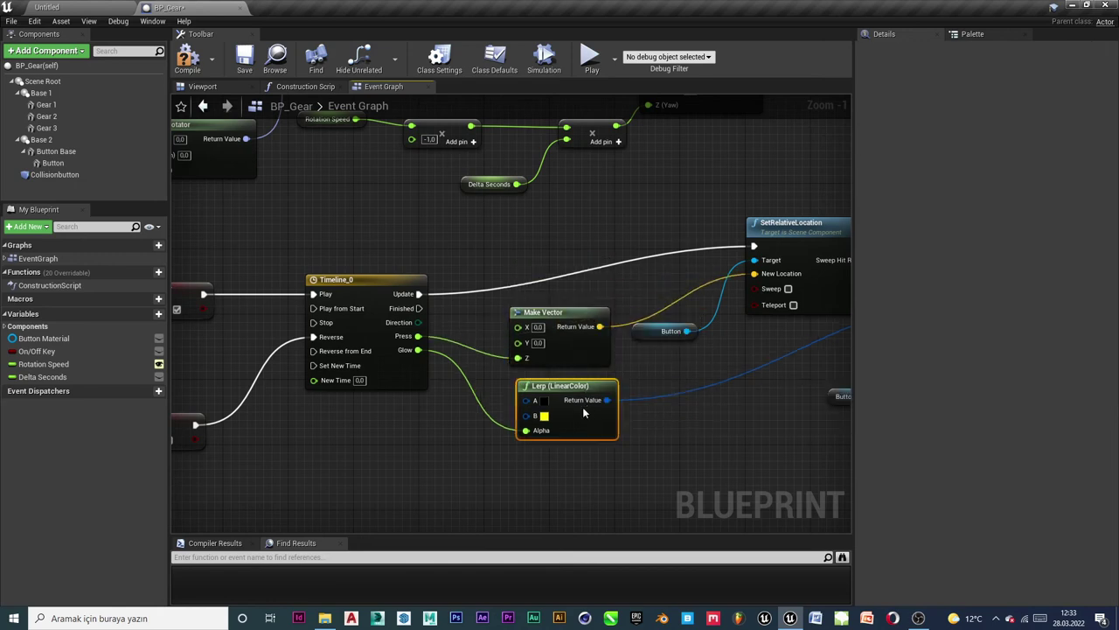
pyautogui.moveTo(583, 313); pyautogui.dragTo(566, 345)
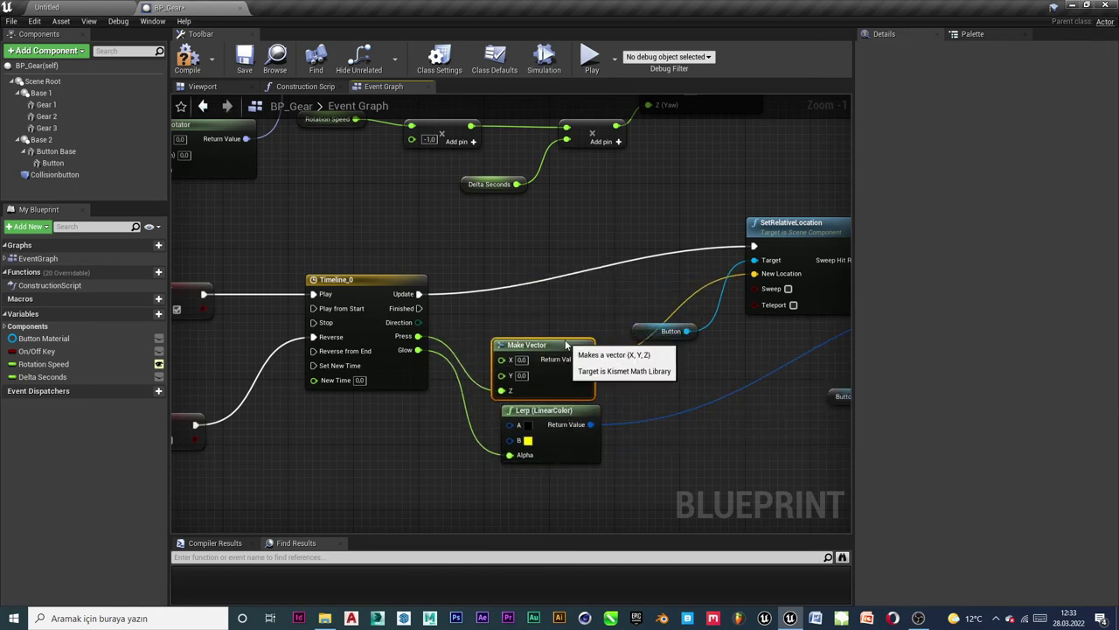
pyautogui.click(652, 331)
pyautogui.moveTo(652, 331); pyautogui.dragTo(676, 354)
pyautogui.moveTo(703, 343); pyautogui.dragTo(510, 348, button='right')
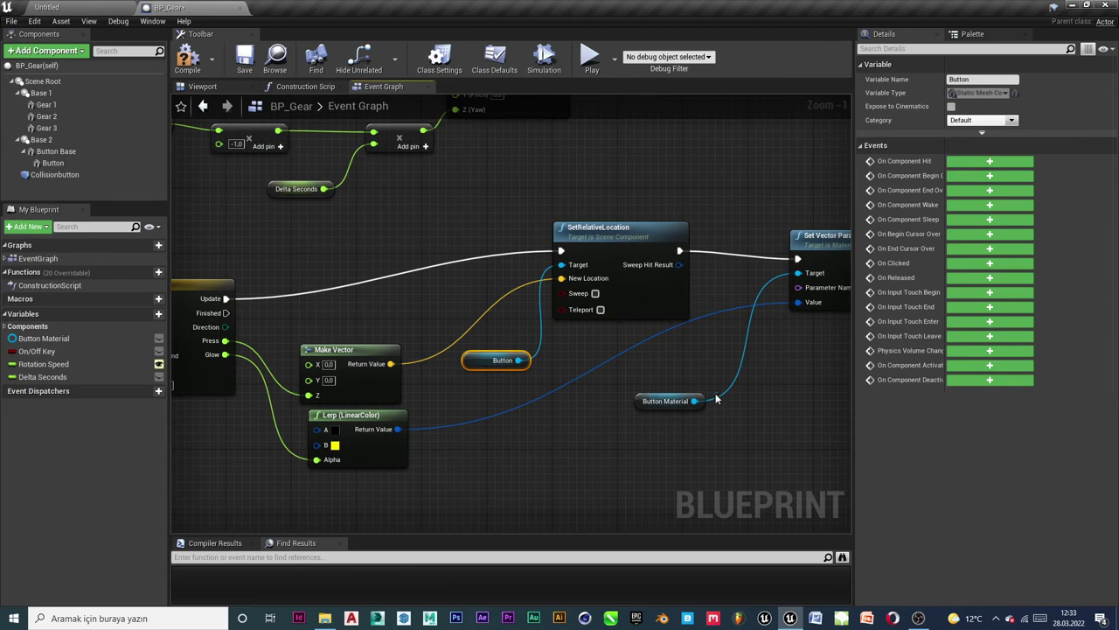
pyautogui.moveTo(715, 399); pyautogui.dragTo(540, 405, button='right')
# Review the graph around the Set Vector Parameter Value node and compile BP_Gear.
pyautogui.click(723, 236)
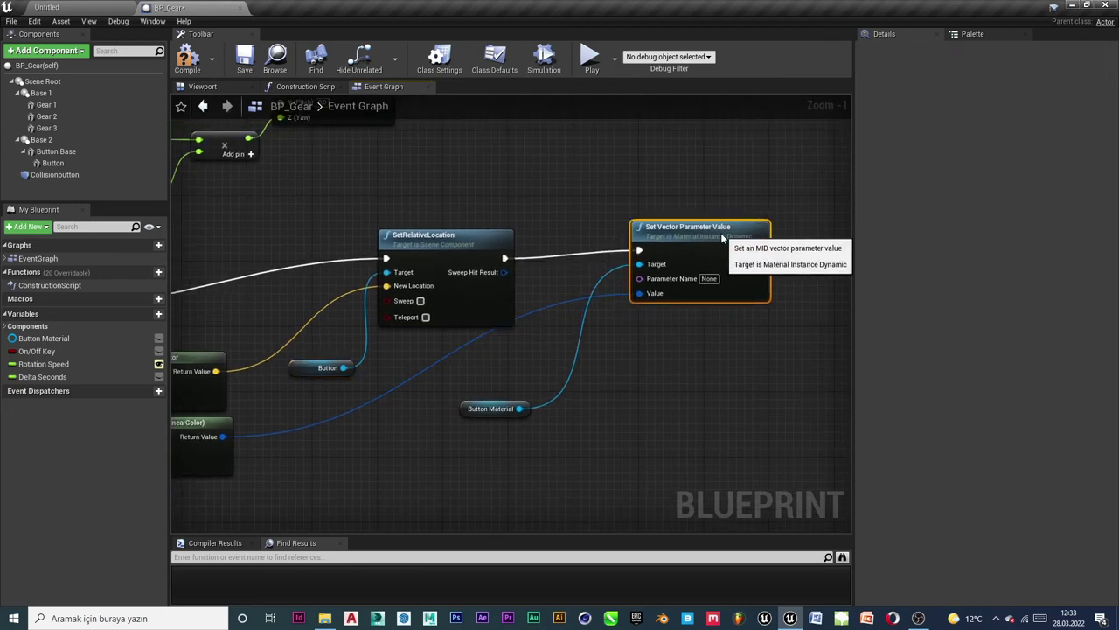
pyautogui.scroll(-1, 654, 297)
pyautogui.scroll(-2, 623, 386)
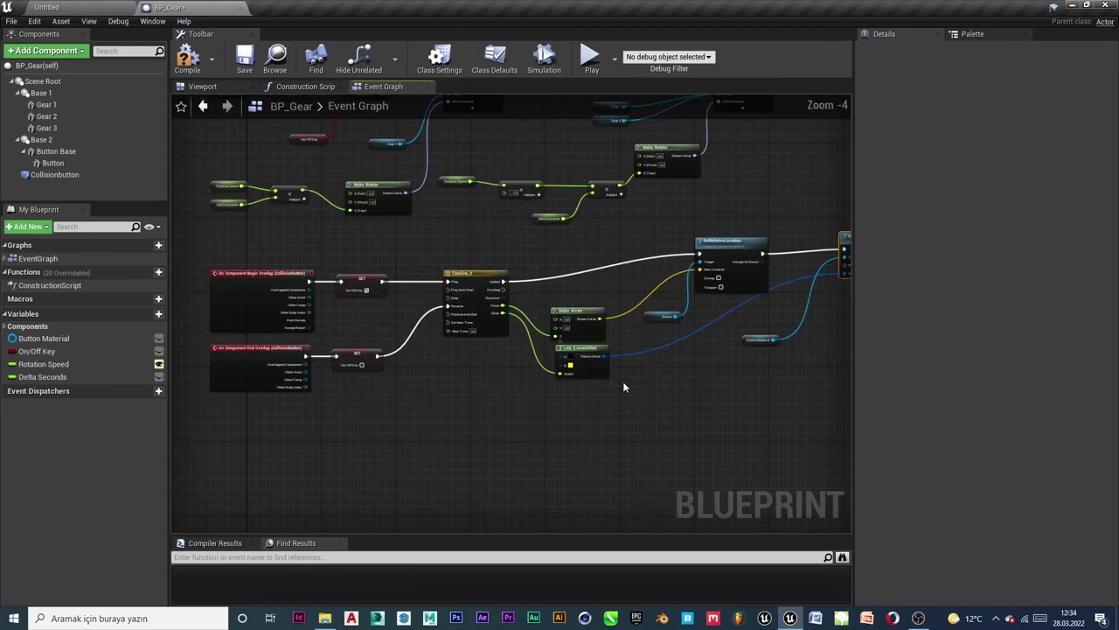
pyautogui.scroll(1, 621, 384)
pyautogui.scroll(1, 692, 356)
pyautogui.scroll(1, 332, 208)
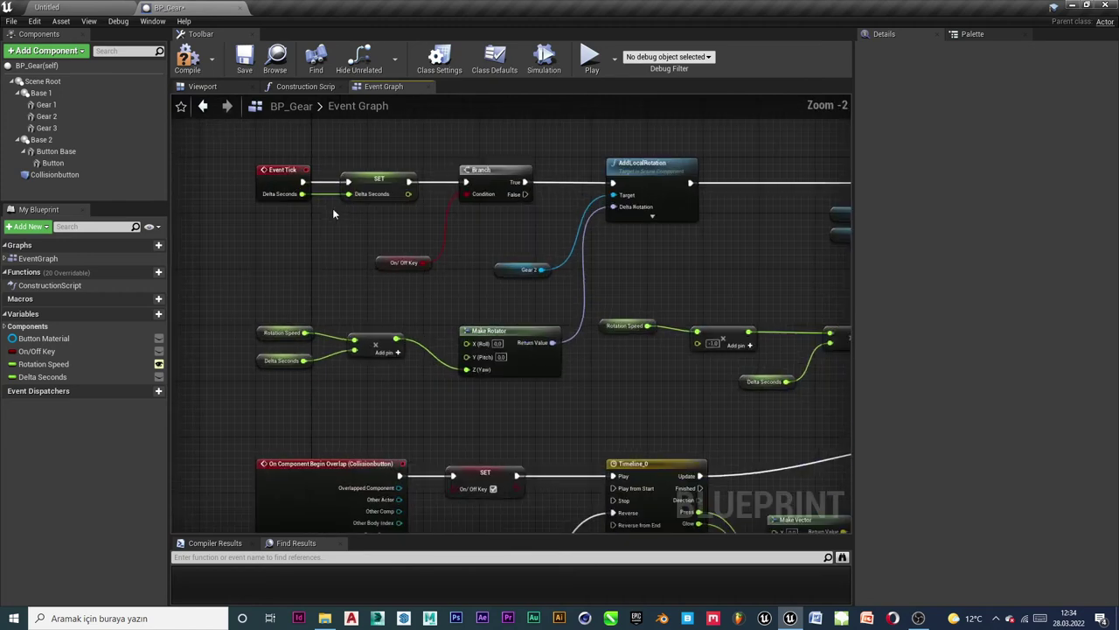
pyautogui.scroll(1, 332, 211)
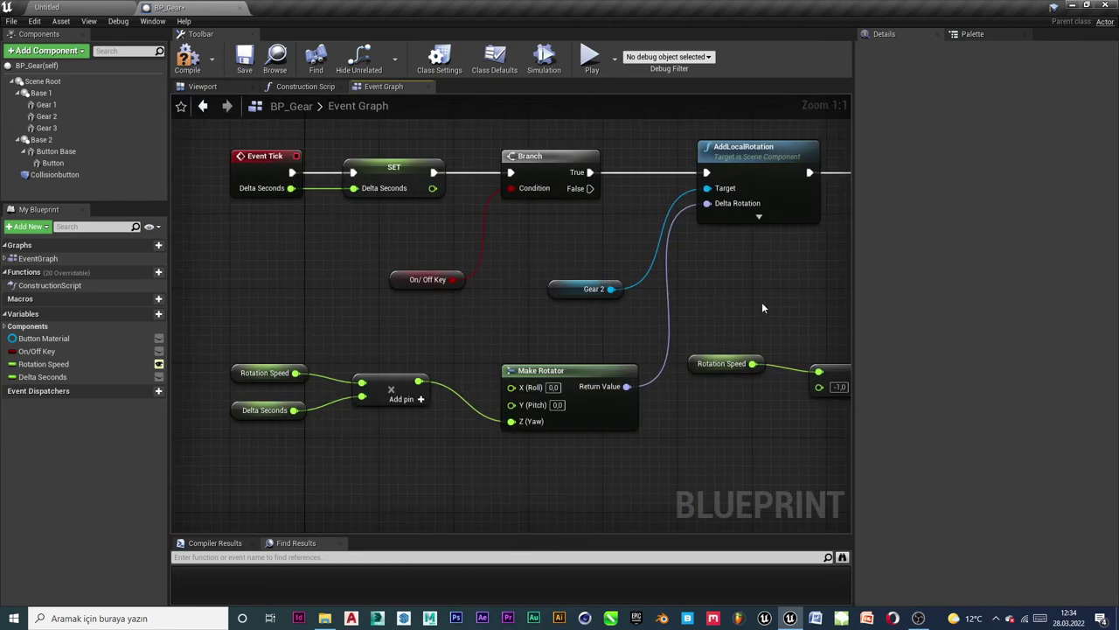
pyautogui.scroll(-1, 761, 308)
pyautogui.scroll(-1, 598, 308)
pyautogui.scroll(-1, 701, 303)
pyautogui.moveTo(701, 303); pyautogui.dragTo(559, 299, button='right')
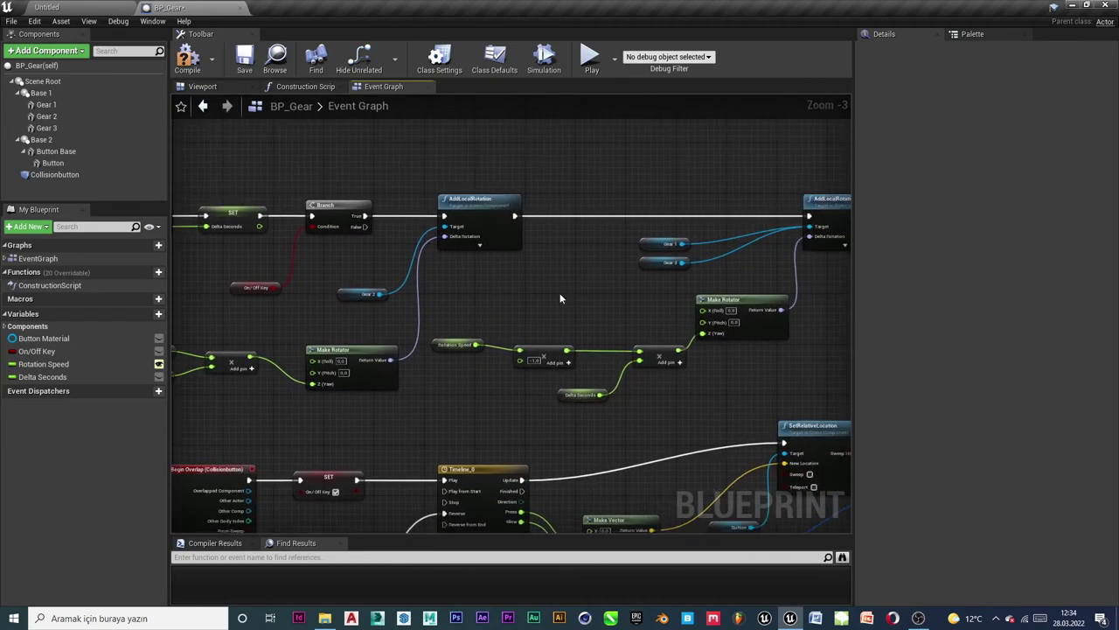
pyautogui.scroll(-1, 559, 293)
pyautogui.scroll(-1, 595, 297)
pyautogui.scroll(1, 619, 302)
pyautogui.scroll(1, 684, 299)
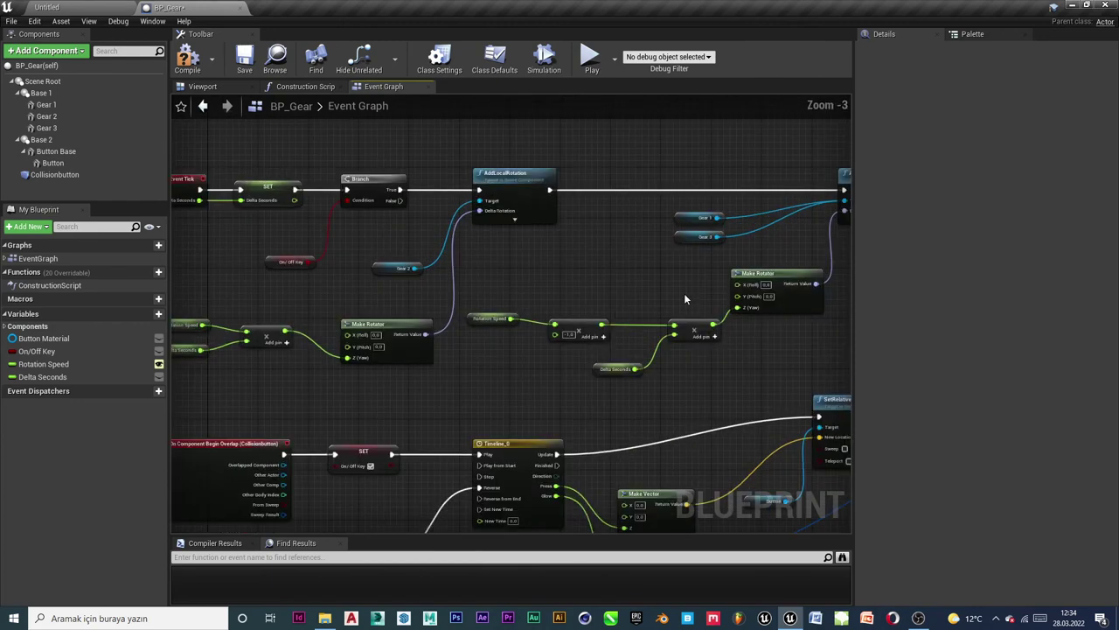
pyautogui.scroll(-1, 607, 305)
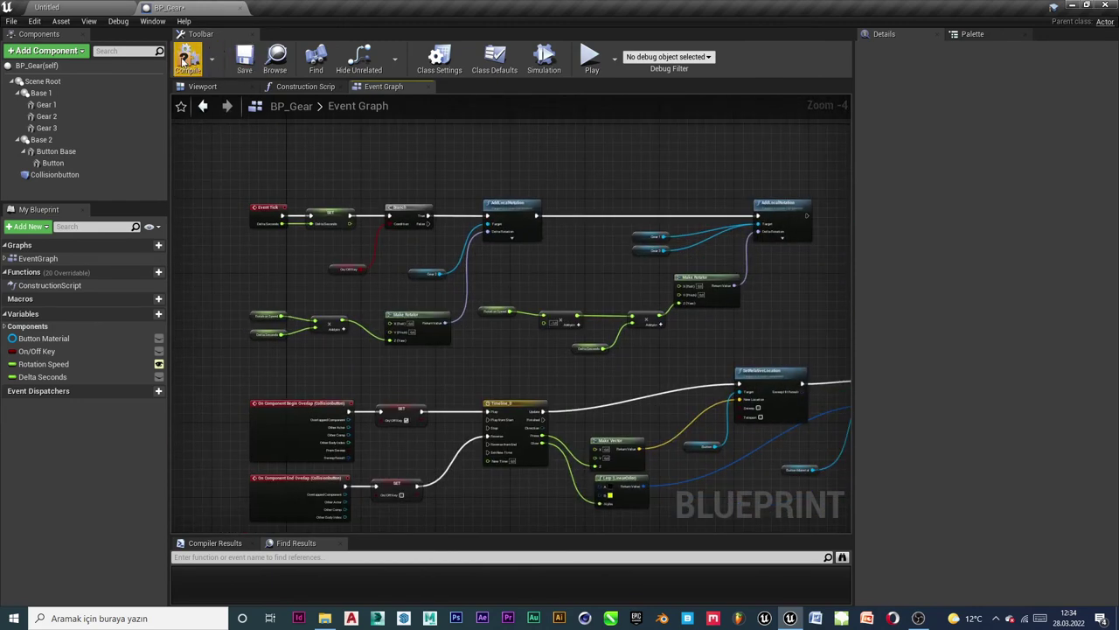
pyautogui.click(185, 60)
pyautogui.moveTo(506, 258); pyautogui.dragTo(504, 239, button='right')
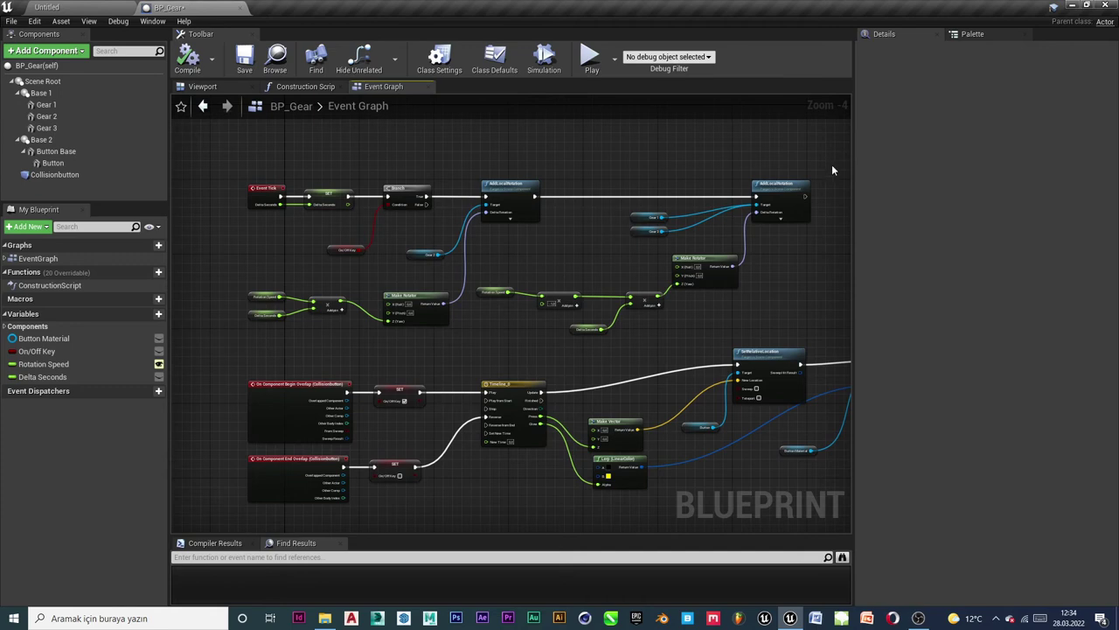
# Wrap the upper Event Tick rotation nodes in a comment titled 'Gears Rotations'.
pyautogui.moveTo(832, 150); pyautogui.dragTo(220, 336)
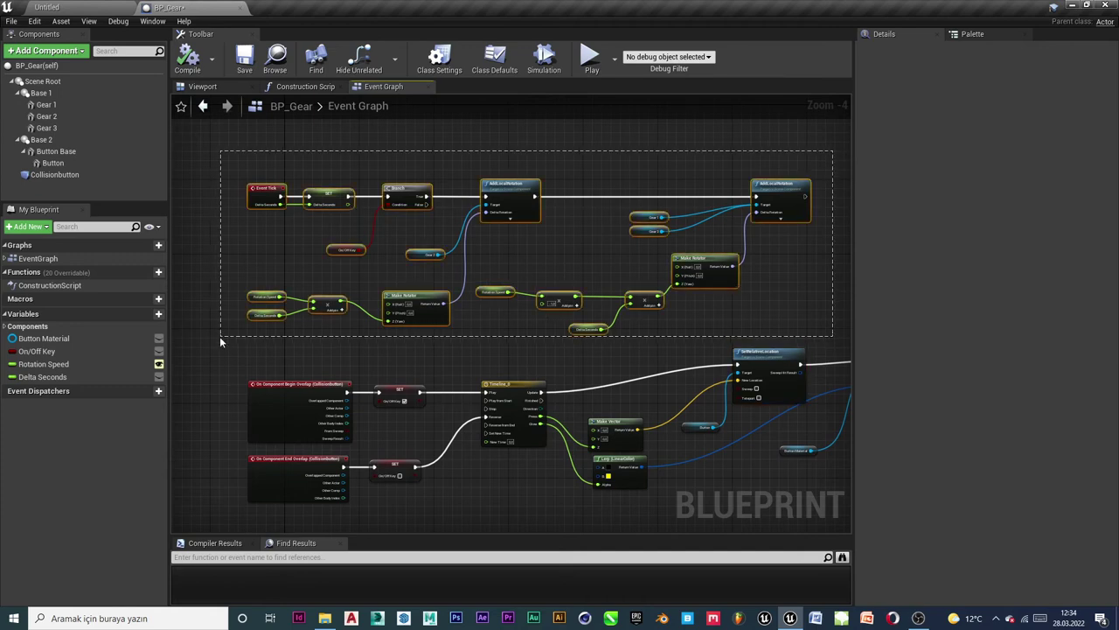
pyautogui.press('c')
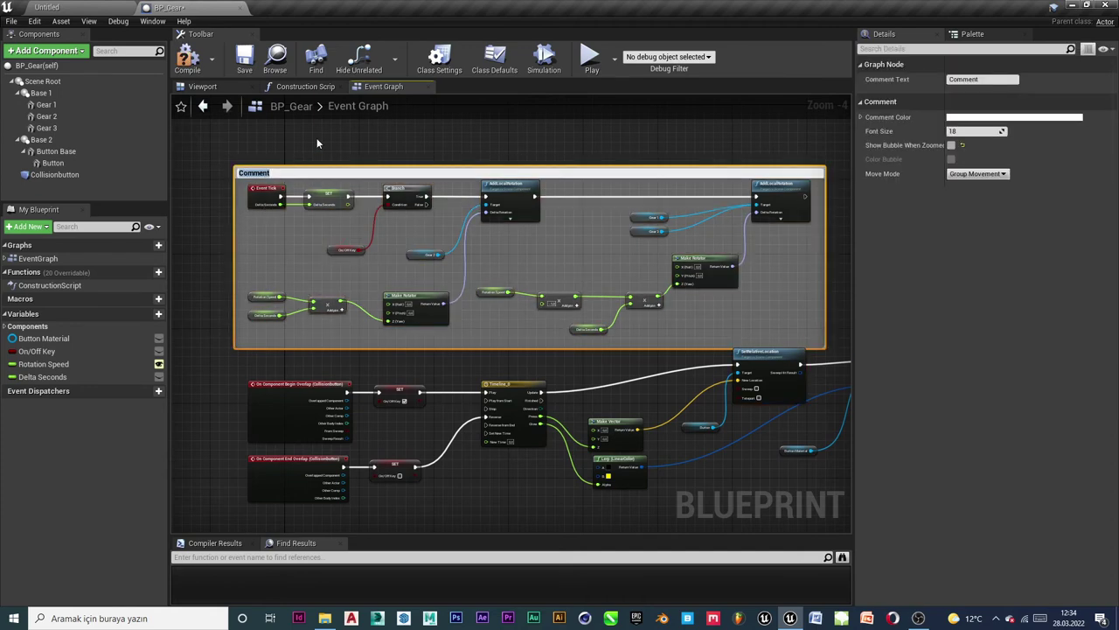
pyautogui.press('capslock')
pyautogui.write('G')
pyautogui.press('capslock')
pyautogui.write('ea')
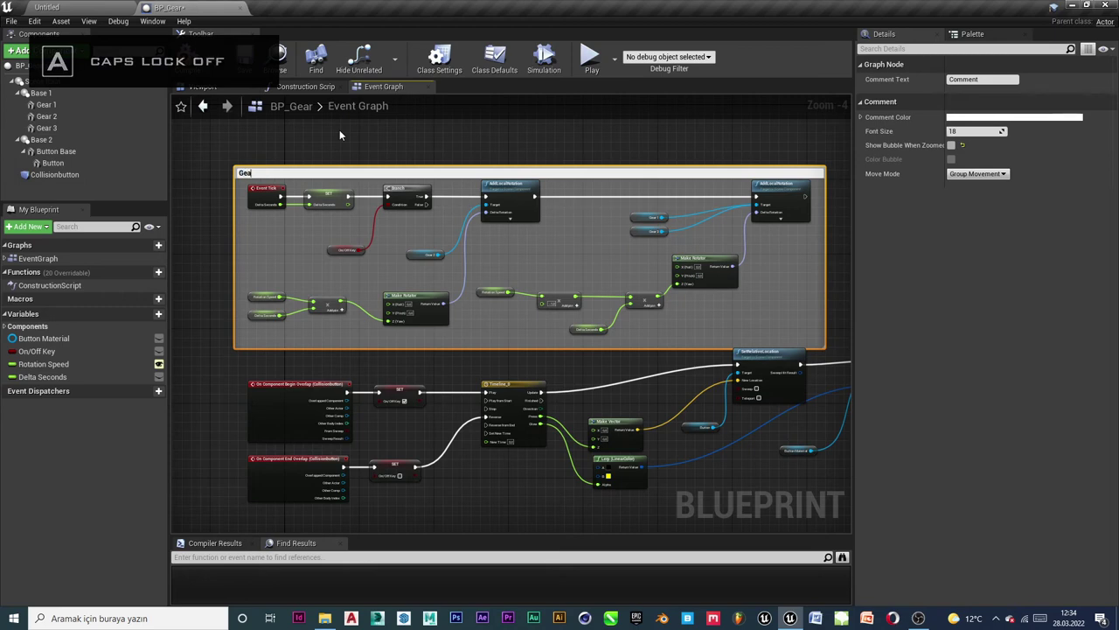
pyautogui.write('rs')
pyautogui.press('capslock')
pyautogui.write('R')
pyautogui.press('capslock')
pyautogui.write('ot')
pyautogui.write('atio')
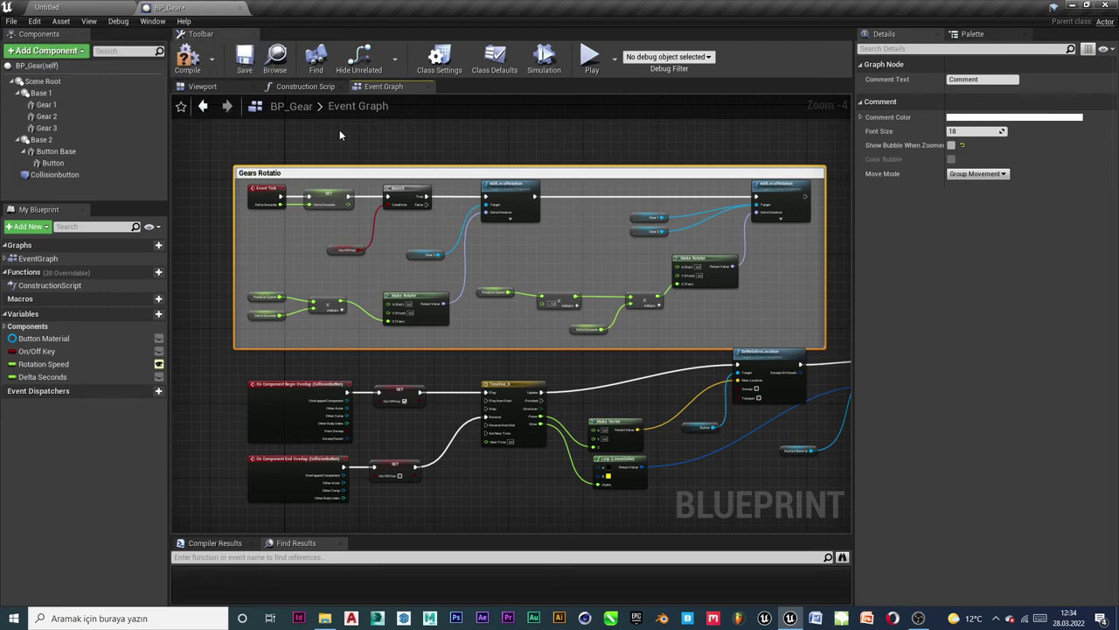
pyautogui.write('ns')
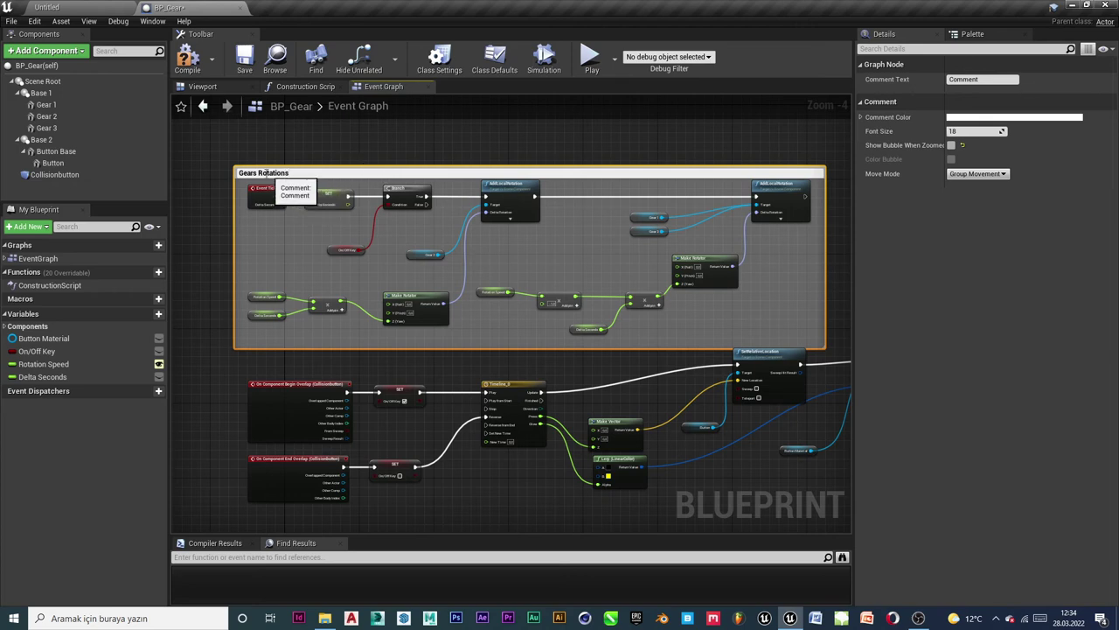
pyautogui.press('Return')
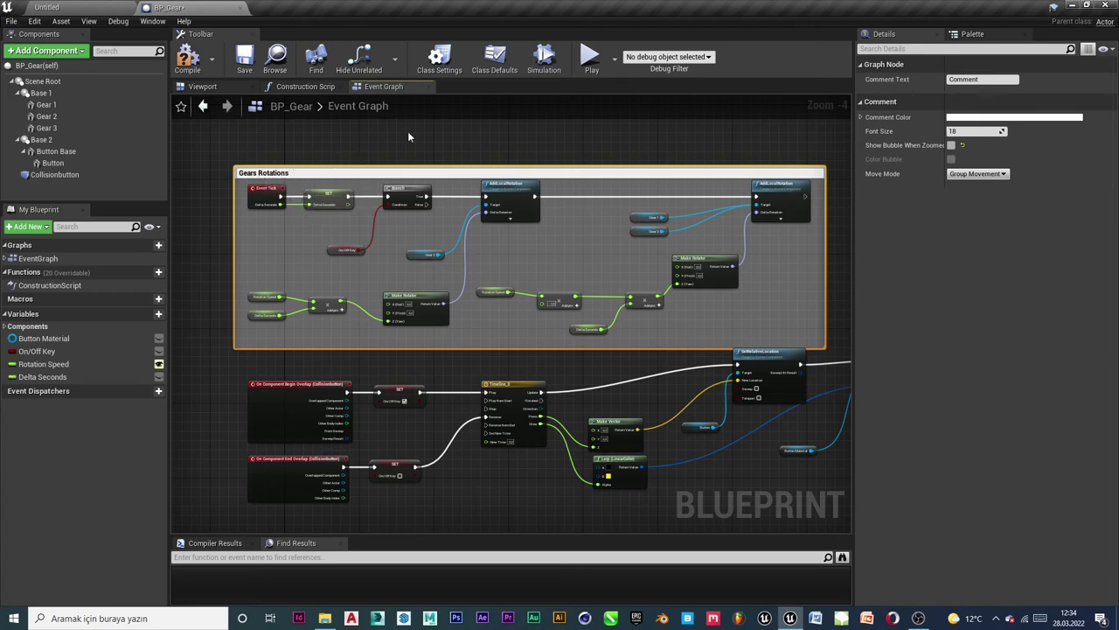
pyautogui.click(491, 156)
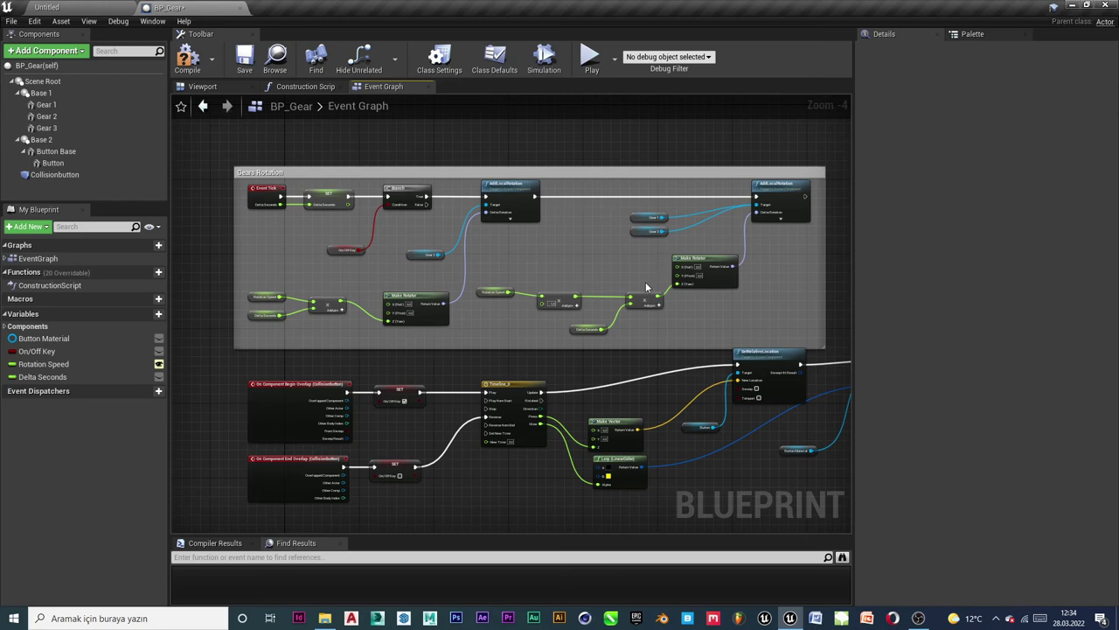
pyautogui.scroll(-1, 603, 385)
pyautogui.scroll(-1, 598, 415)
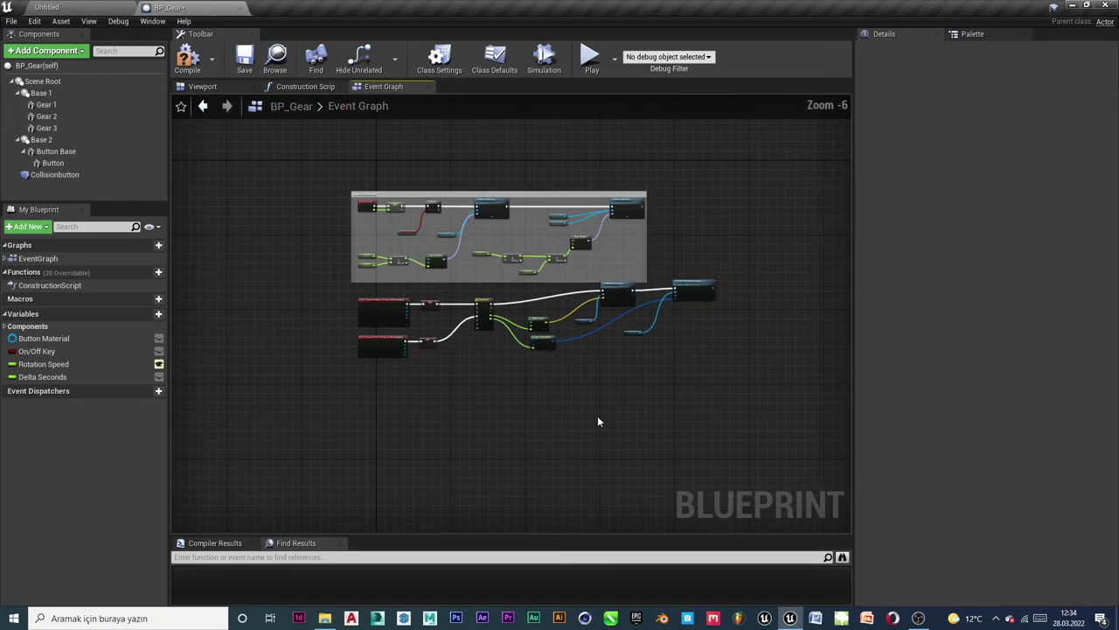
# Wrap the lower overlap and timeline nodes in a comment titled 'Button Press'.
pyautogui.moveTo(784, 298); pyautogui.dragTo(482, 379)
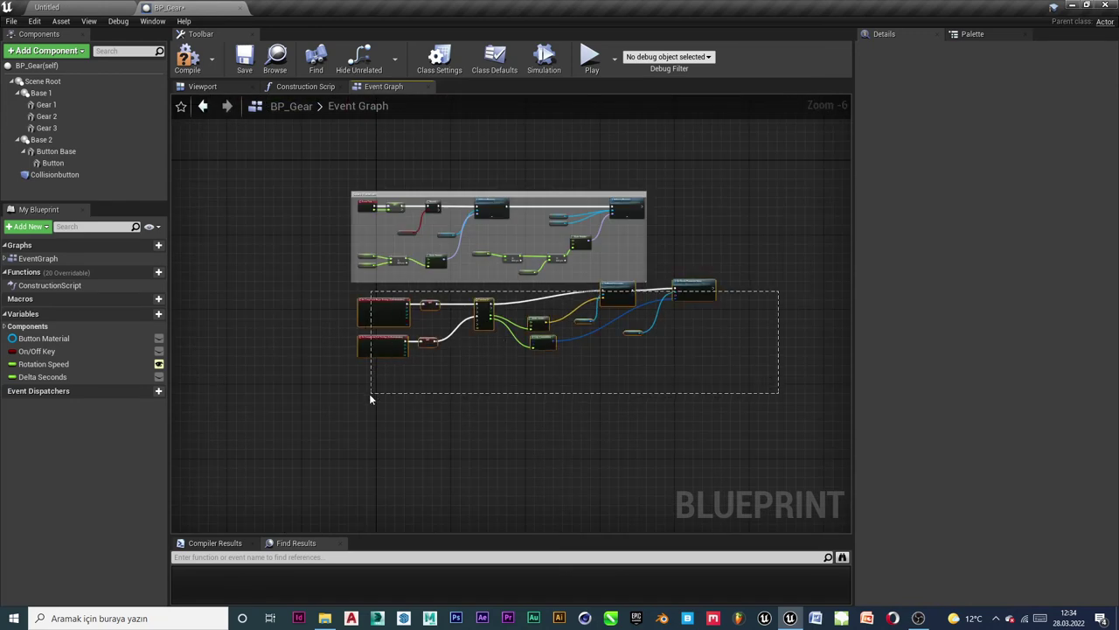
pyautogui.moveTo(369, 394); pyautogui.dragTo(370, 394)
pyautogui.moveTo(701, 282); pyautogui.dragTo(696, 306)
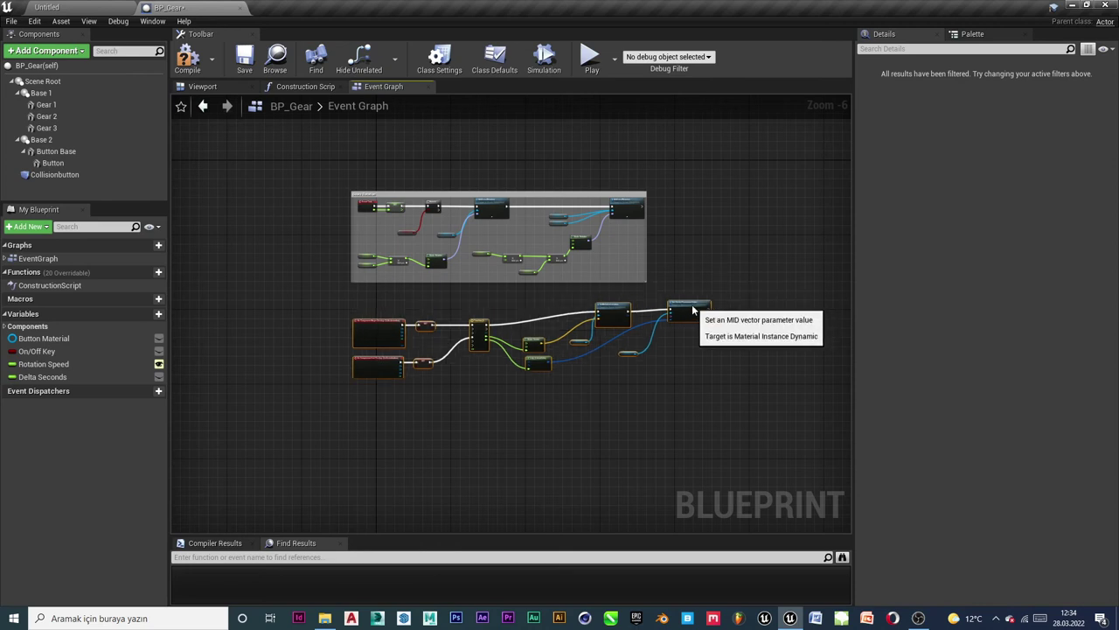
pyautogui.click(686, 402)
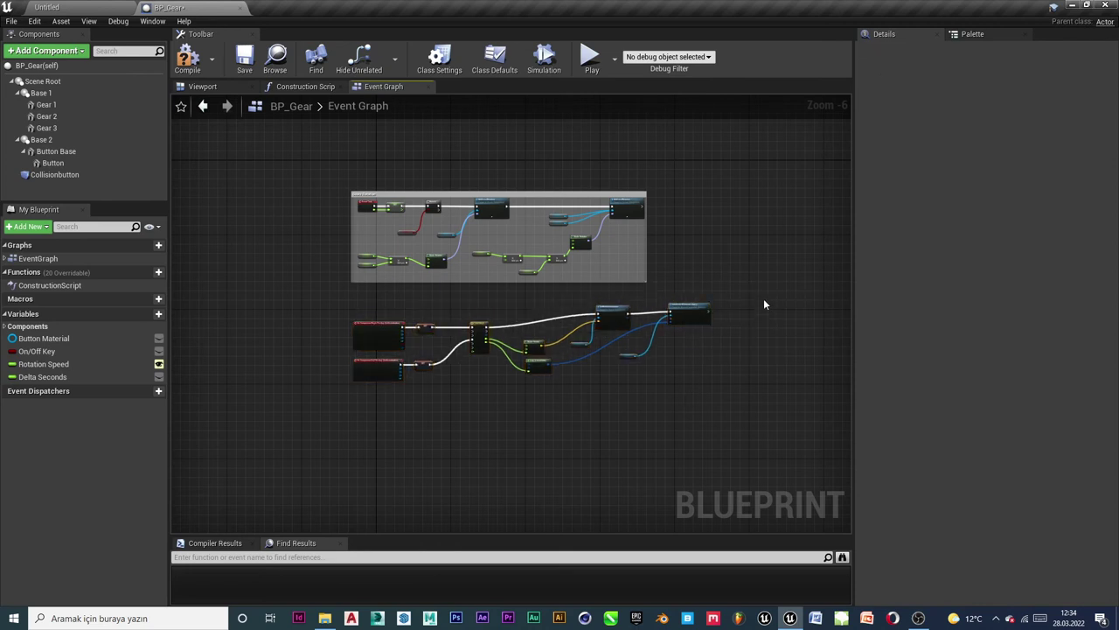
pyautogui.moveTo(763, 300); pyautogui.dragTo(349, 423)
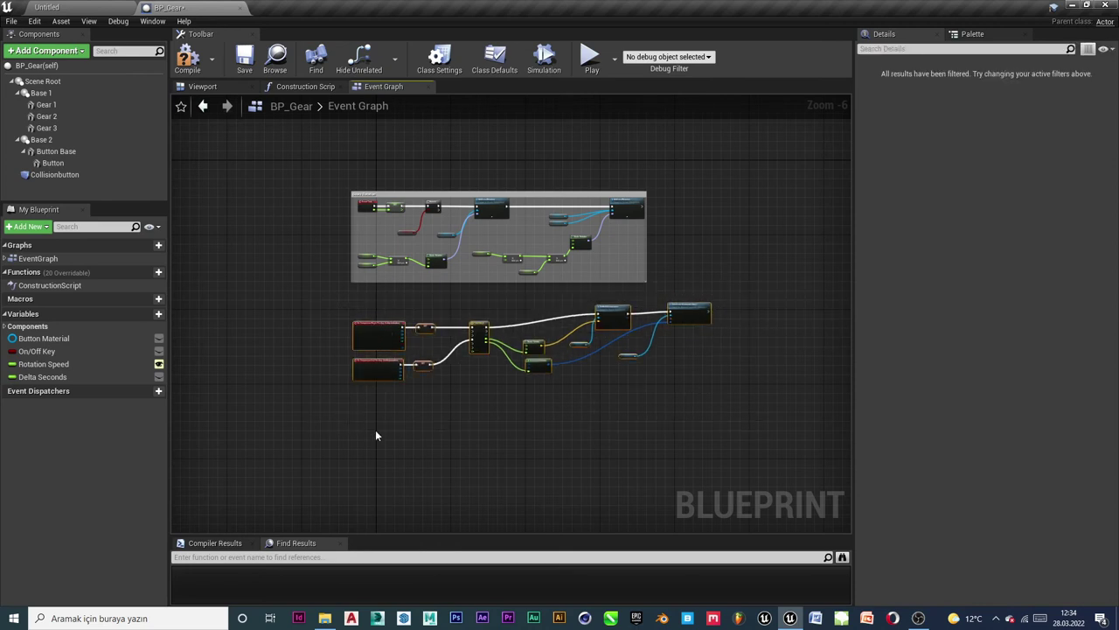
pyautogui.press('c')
pyautogui.scroll(1, 469, 424)
pyautogui.press('capslock')
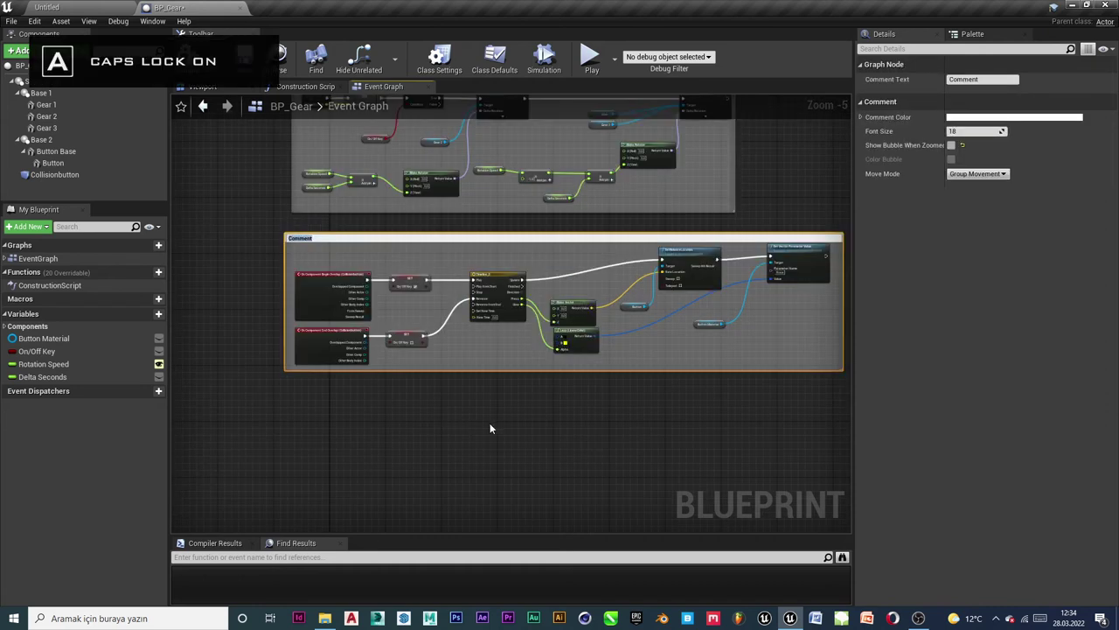
pyautogui.write('B')
pyautogui.press('capslock')
pyautogui.write('utton')
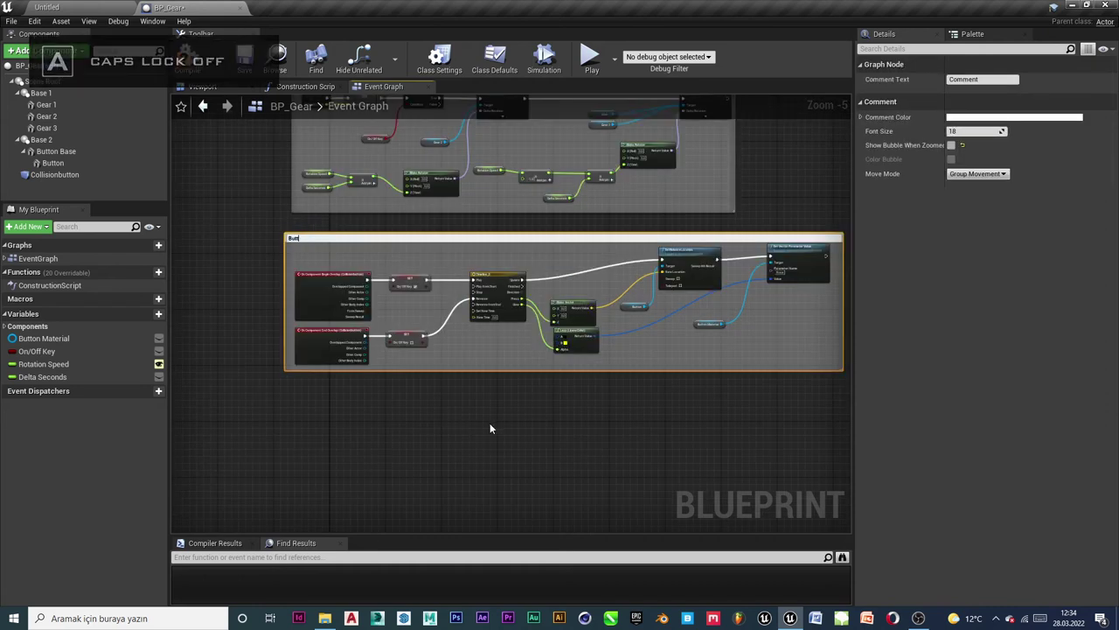
pyautogui.press('capslock')
pyautogui.write('P')
pyautogui.press('capslock')
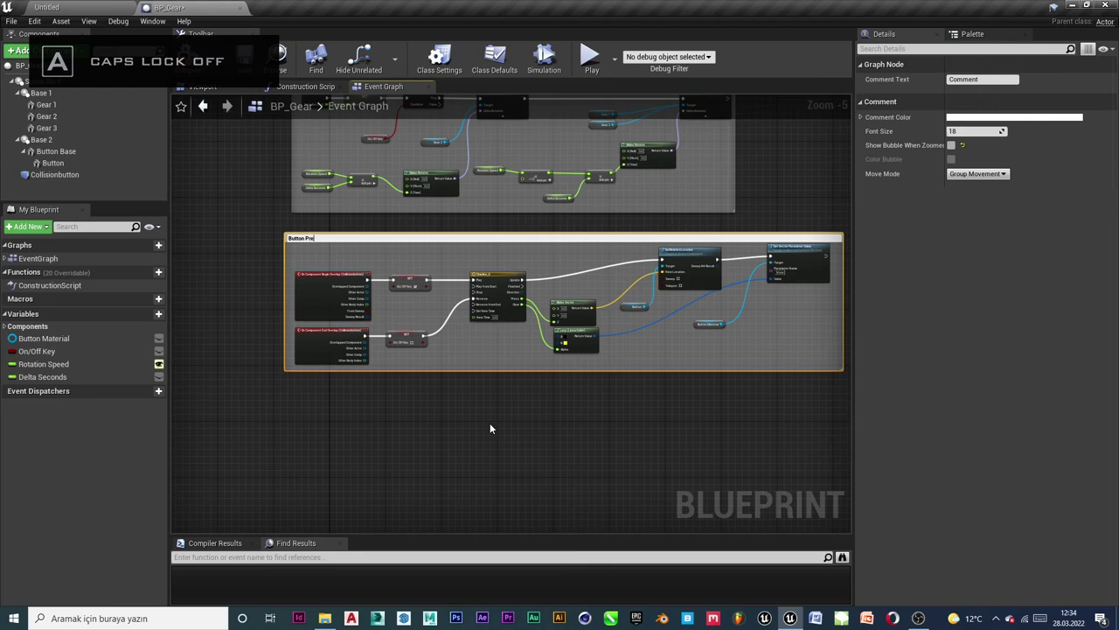
pyautogui.write('ress')
# Centre and zoom the view on the Button Press nodes around Set Vector Parameter Value.
pyautogui.click(542, 459)
pyautogui.moveTo(677, 417); pyautogui.dragTo(598, 460, button='right')
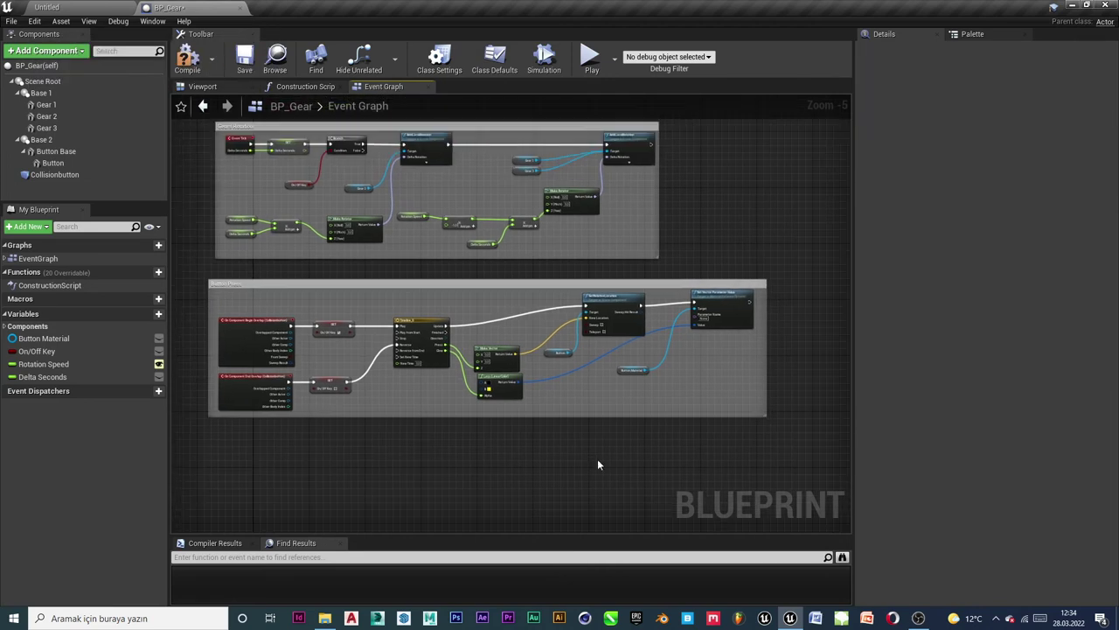
pyautogui.scroll(3, 662, 321)
pyautogui.scroll(1, 696, 374)
pyautogui.moveTo(772, 337); pyautogui.dragTo(636, 371, button='right')
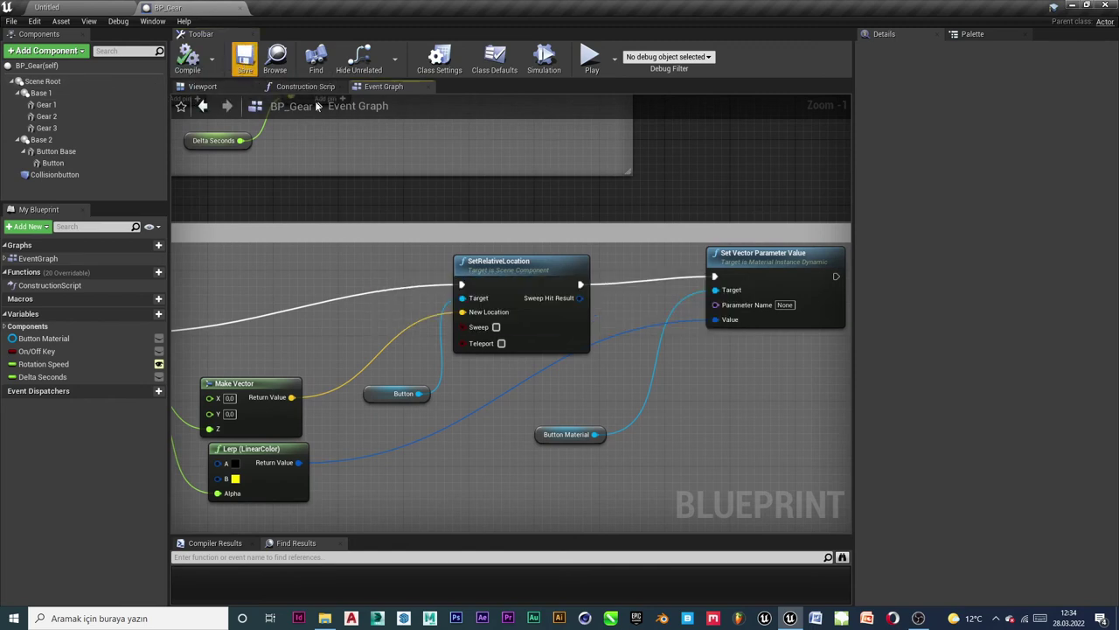
pyautogui.moveTo(743, 385); pyautogui.dragTo(669, 342, button='right')
pyautogui.scroll(1, 736, 391)
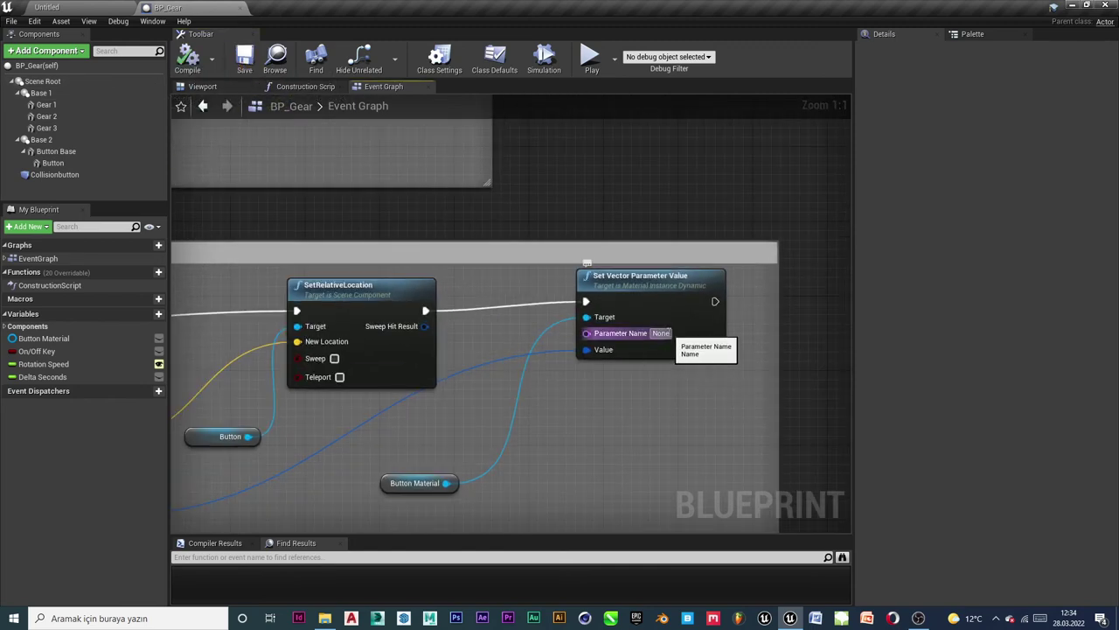
pyautogui.press('capslock')
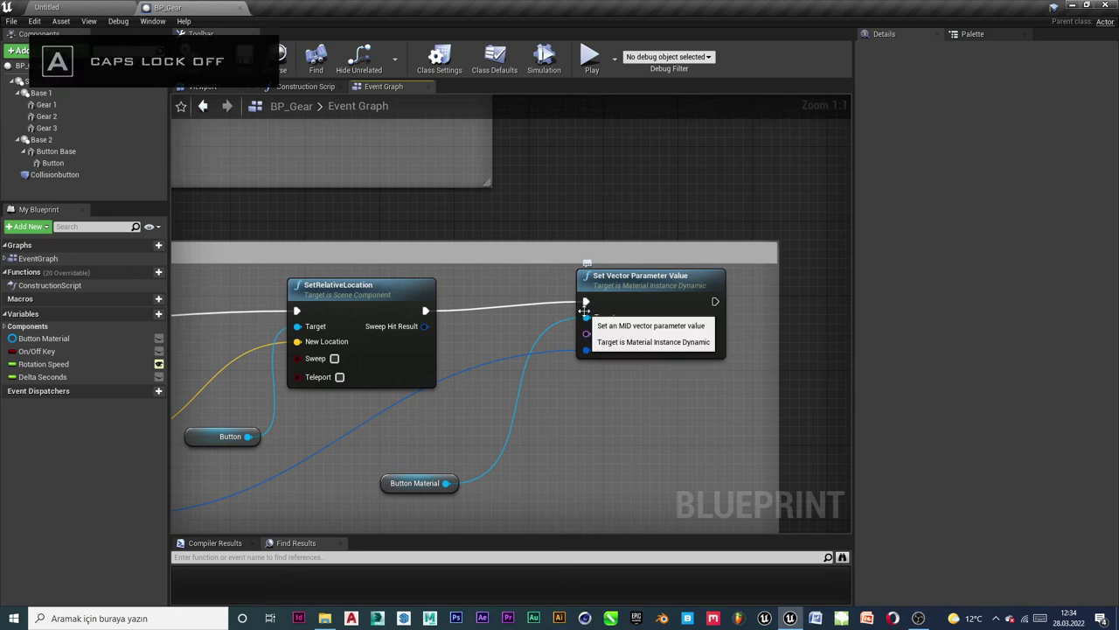
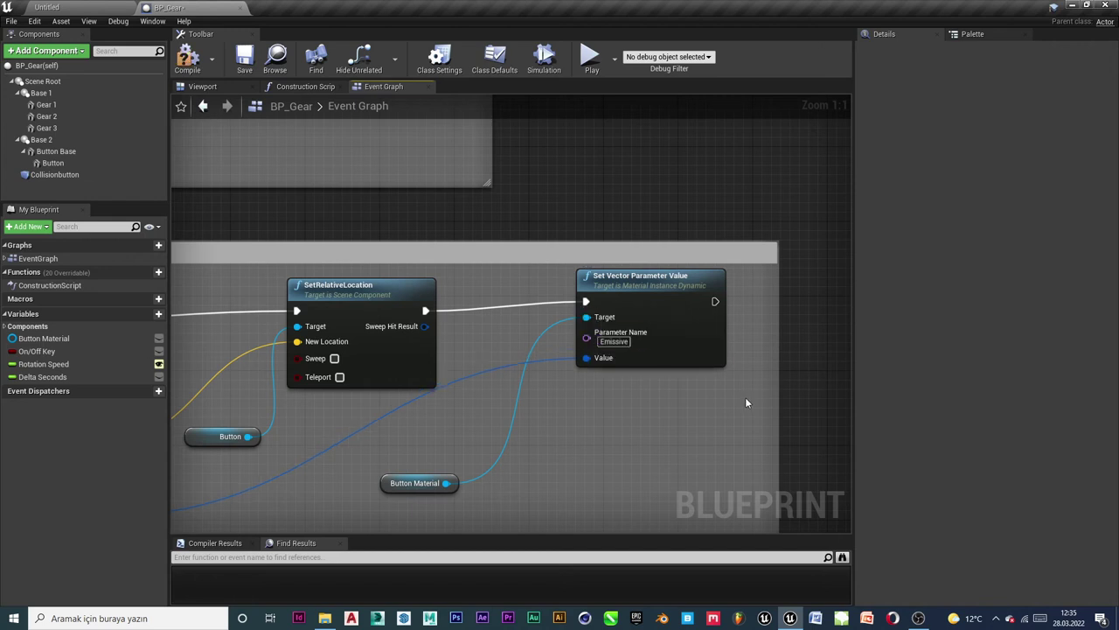
# Pan and zoom the Event Graph to review the Gears Rotation and Button Press node groups.
pyautogui.scroll(-4, 682, 389)
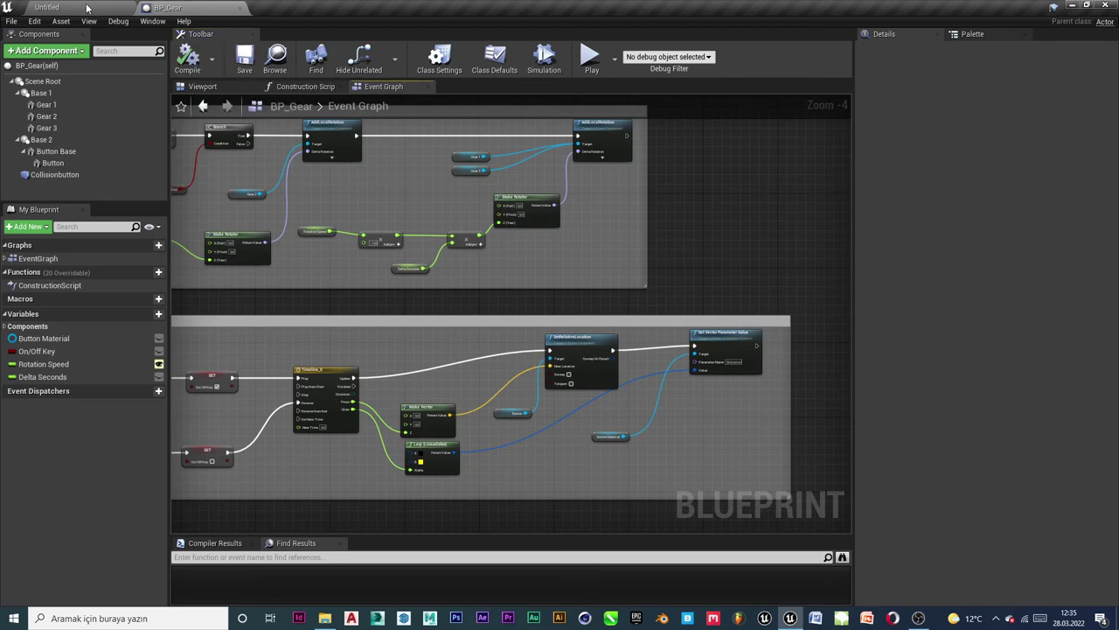
pyautogui.moveTo(522, 333); pyautogui.dragTo(693, 329, button='right')
pyautogui.scroll(1, 590, 317)
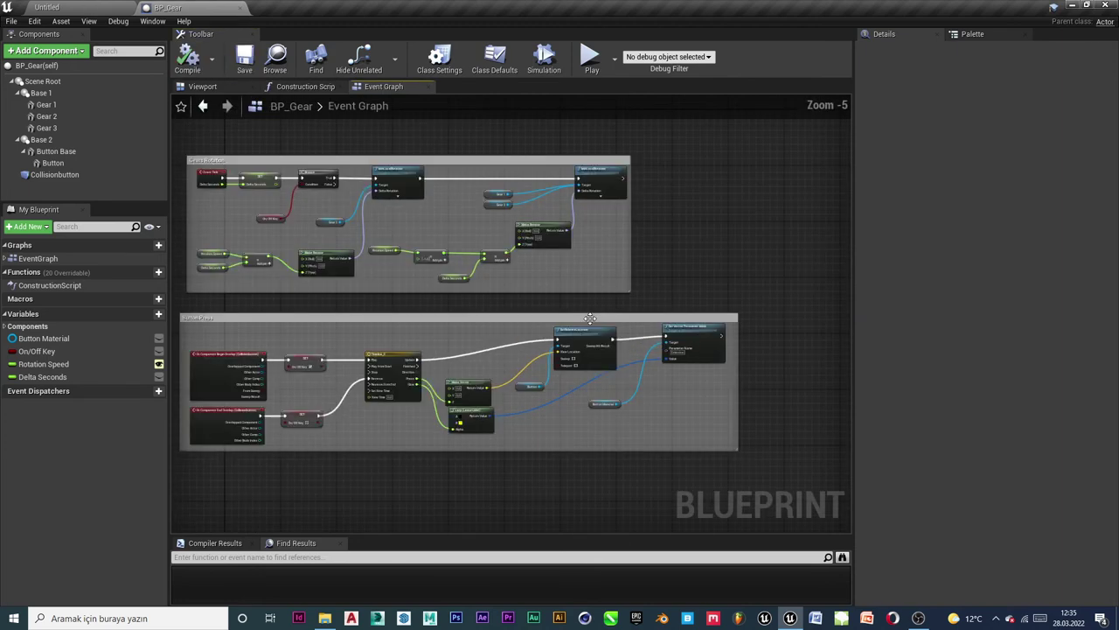
pyautogui.moveTo(551, 257); pyautogui.dragTo(517, 256, button='right')
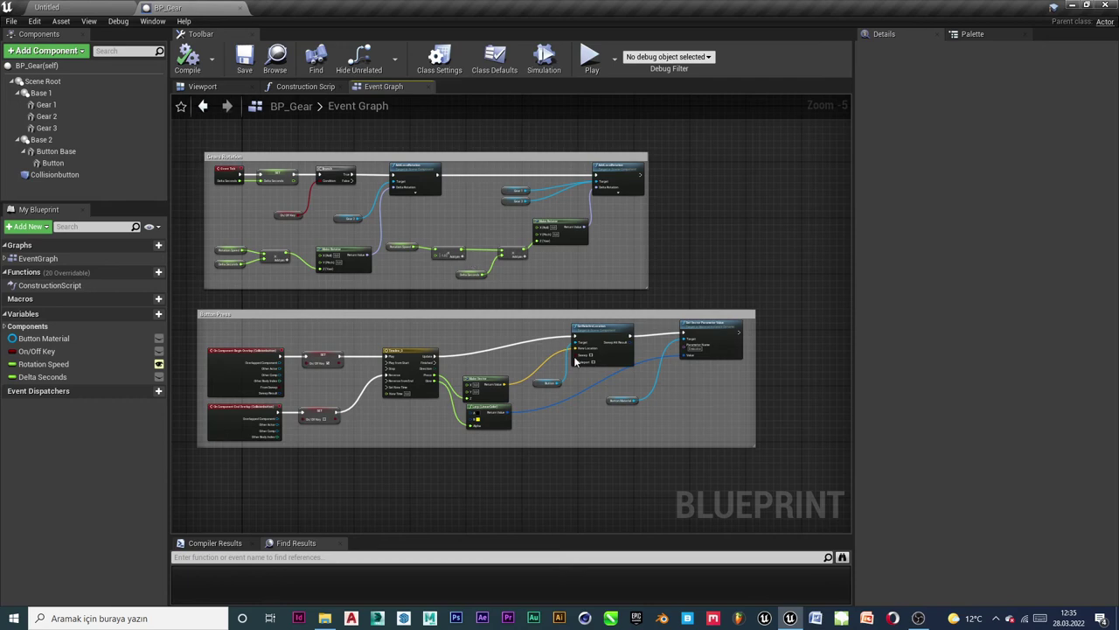
pyautogui.moveTo(796, 232); pyautogui.dragTo(790, 267, button='right')
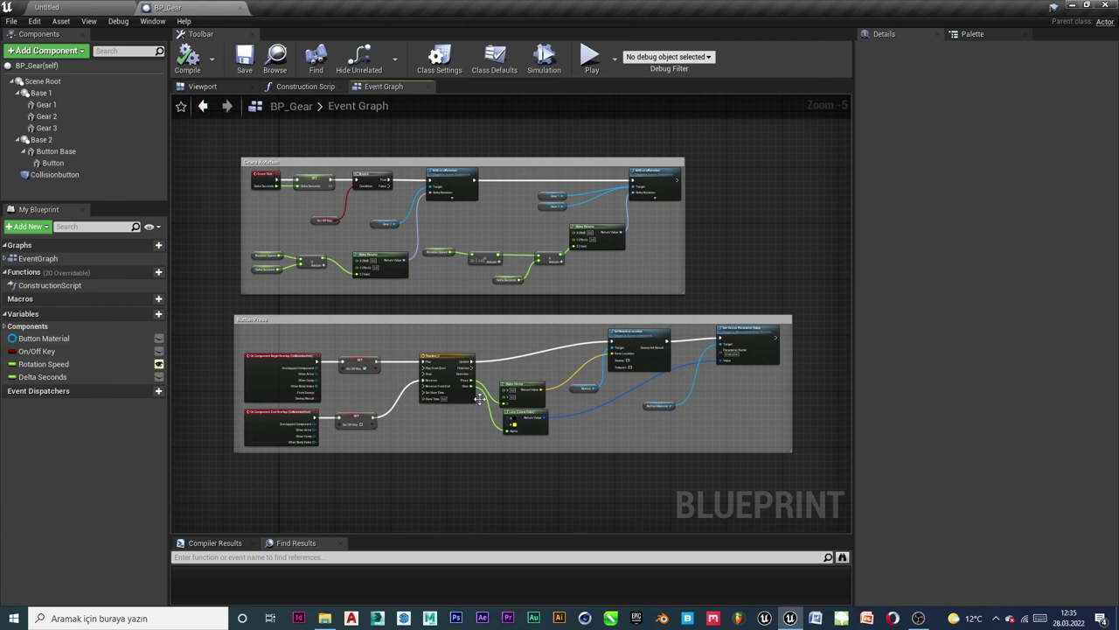
pyautogui.scroll(3, 468, 403)
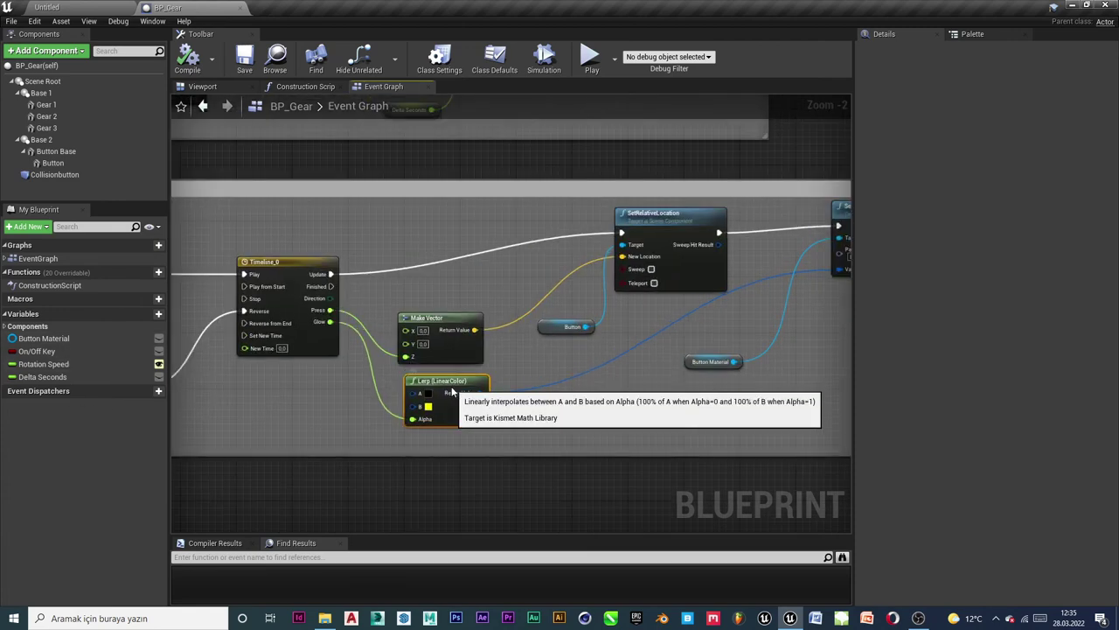
pyautogui.moveTo(581, 337); pyautogui.dragTo(445, 367, button='right')
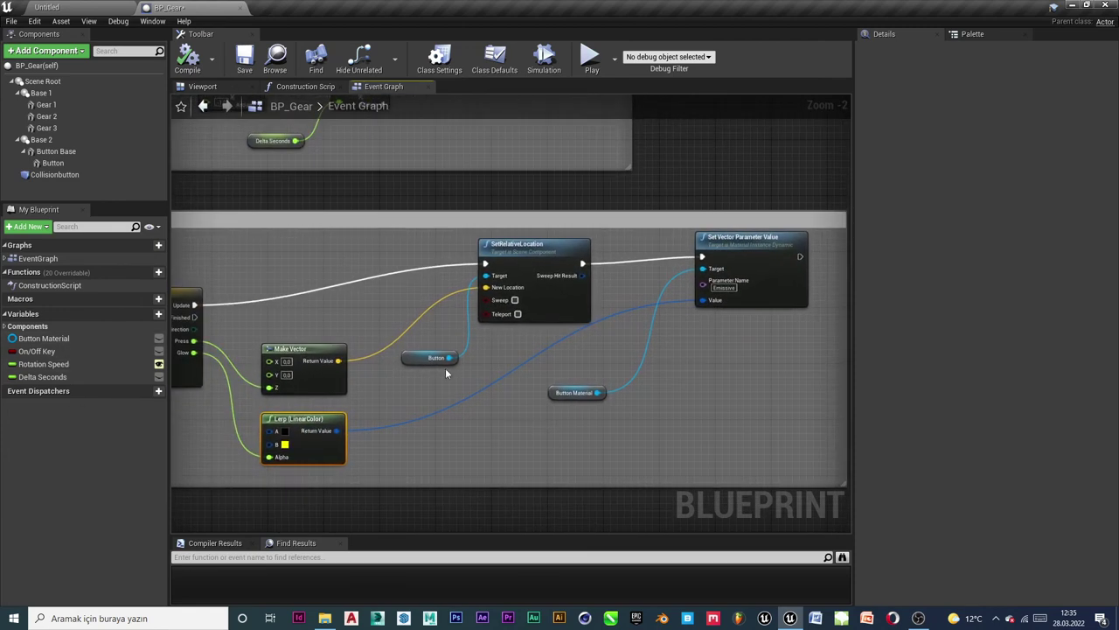
pyautogui.moveTo(411, 356); pyautogui.dragTo(371, 316)
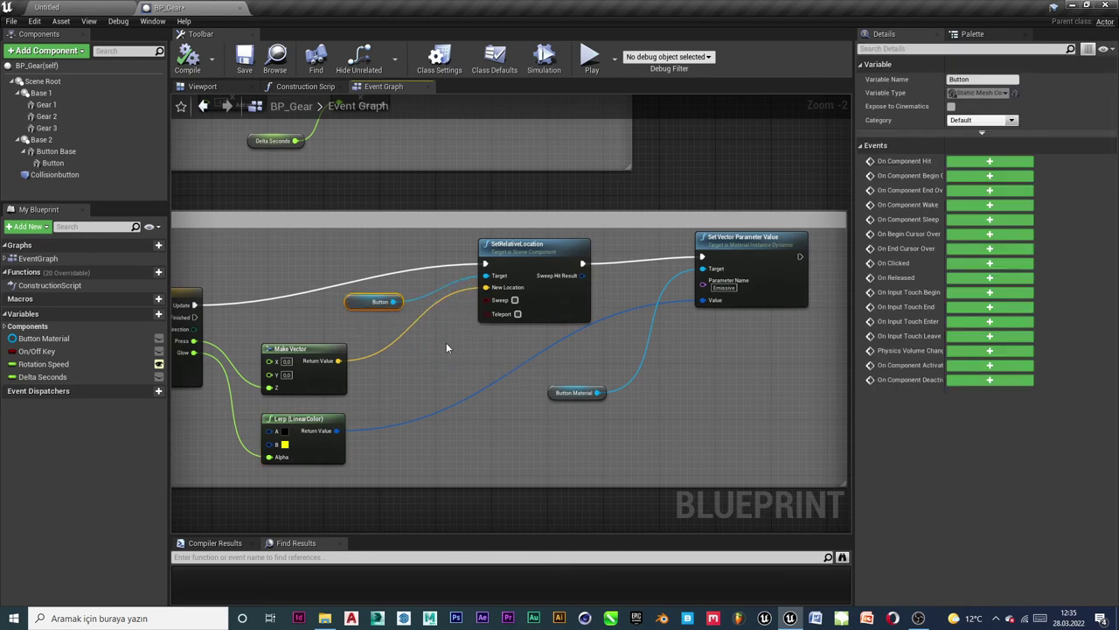
pyautogui.moveTo(445, 348); pyautogui.dragTo(507, 304, button='right')
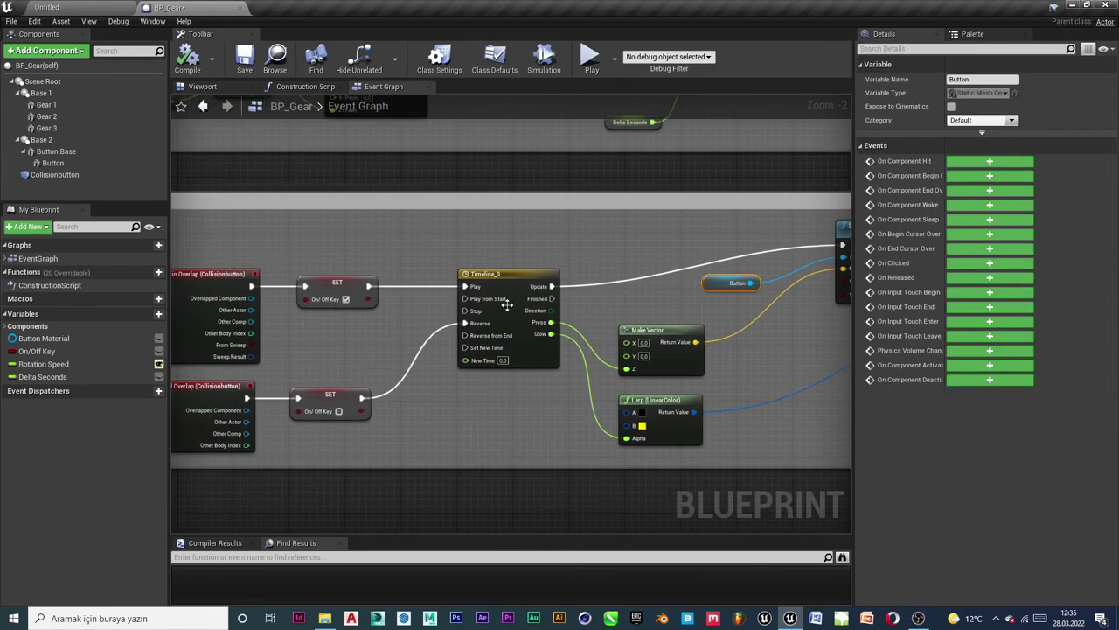
pyautogui.moveTo(320, 358); pyautogui.dragTo(499, 337, button='right')
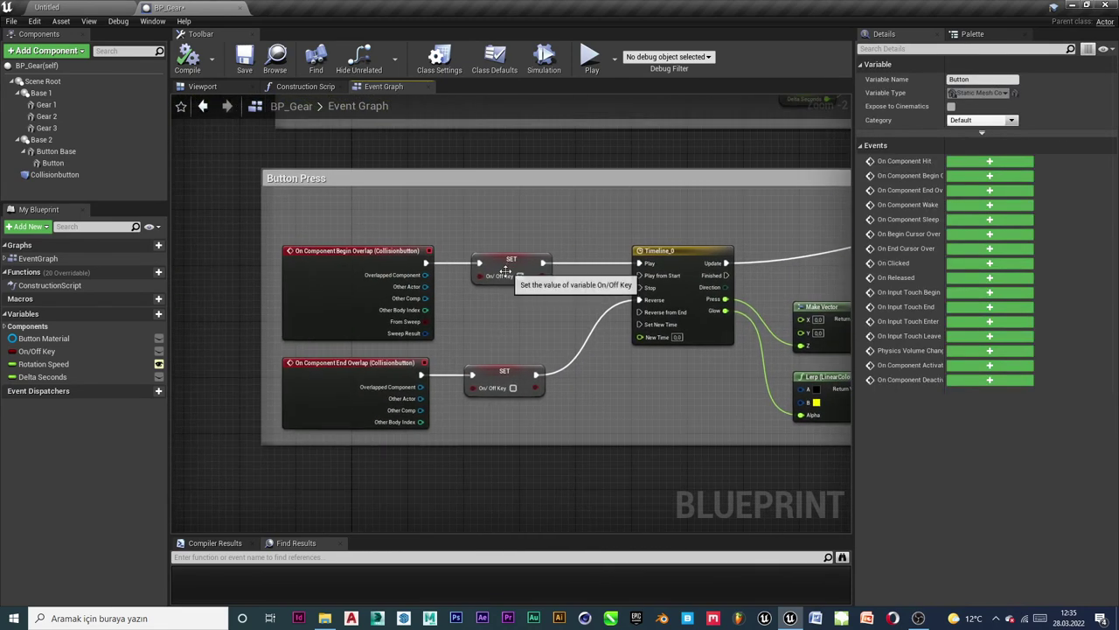
pyautogui.moveTo(505, 271)
pyautogui.mouseDown(button='right')
pyautogui.moveTo(328, 227)
pyautogui.moveTo(525, 350)
pyautogui.mouseUp(button='right')
pyautogui.moveTo(346, 368)
pyautogui.mouseDown(button='right')
pyautogui.moveTo(448, 347)
pyautogui.moveTo(360, 360)
pyautogui.mouseUp(button='right')
# In the Construction Script, add a Button reference feeding a Create Dynamic Material Instance node.
pyautogui.click(302, 87)
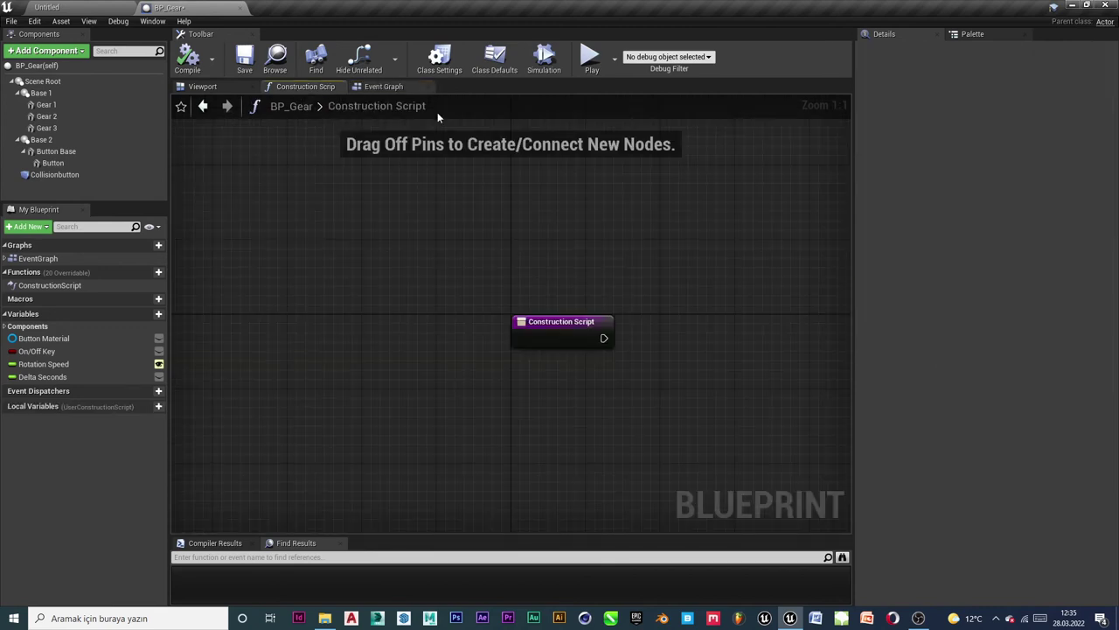
pyautogui.moveTo(376, 273)
pyautogui.mouseDown()
pyautogui.moveTo(339, 219)
pyautogui.moveTo(320, 215)
pyautogui.mouseUp()
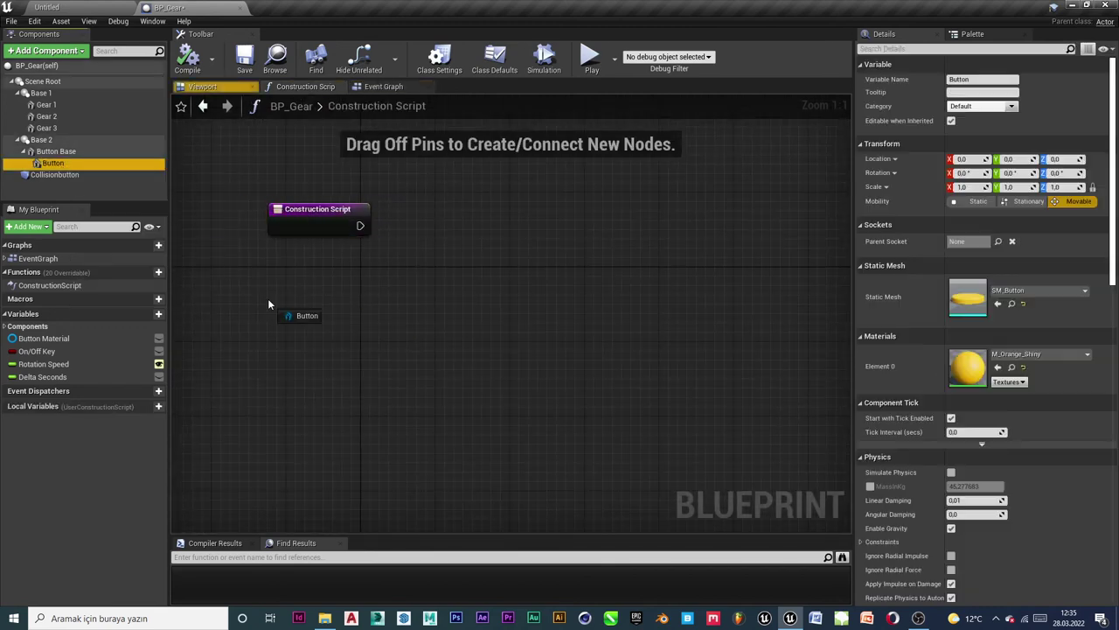
pyautogui.moveTo(52, 162); pyautogui.dragTo(360, 318)
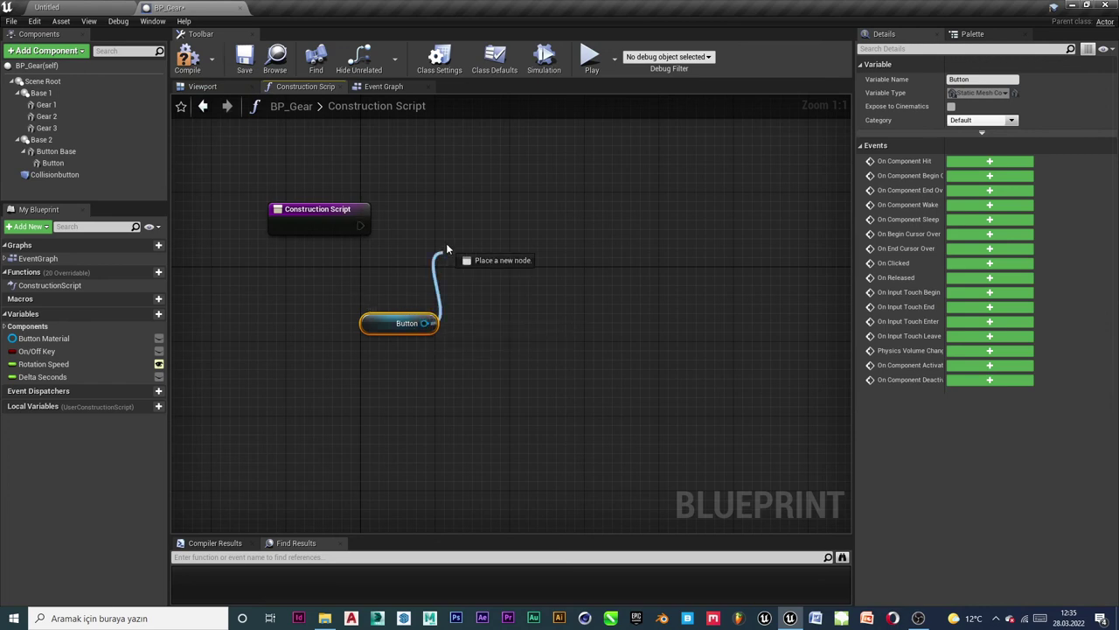
pyautogui.moveTo(446, 250); pyautogui.dragTo(448, 250)
pyautogui.write('crea')
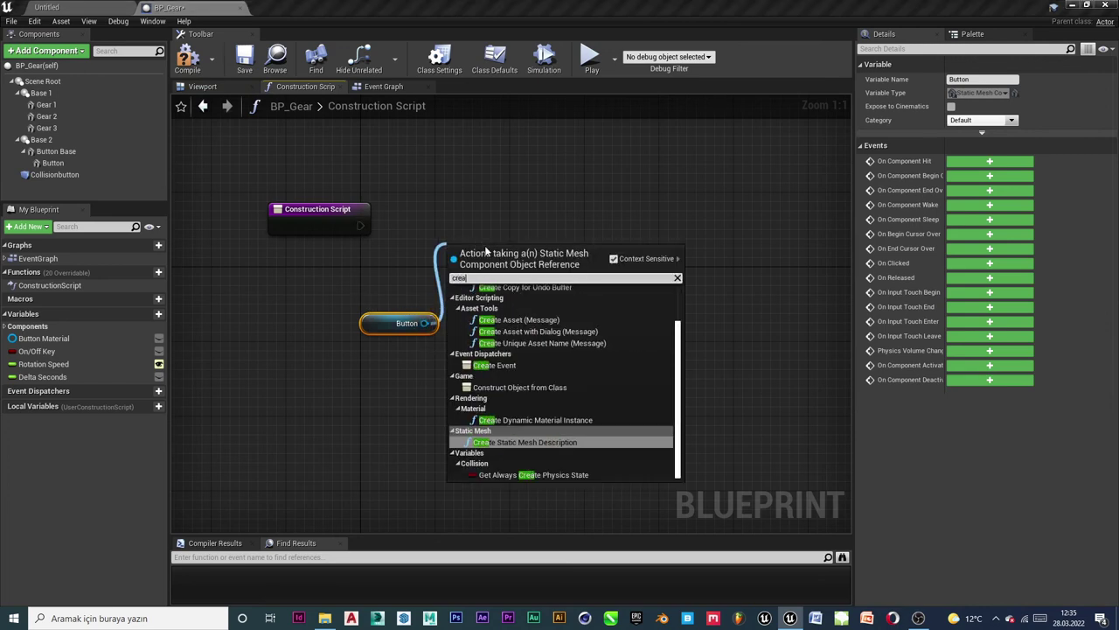
pyautogui.write('te dyn')
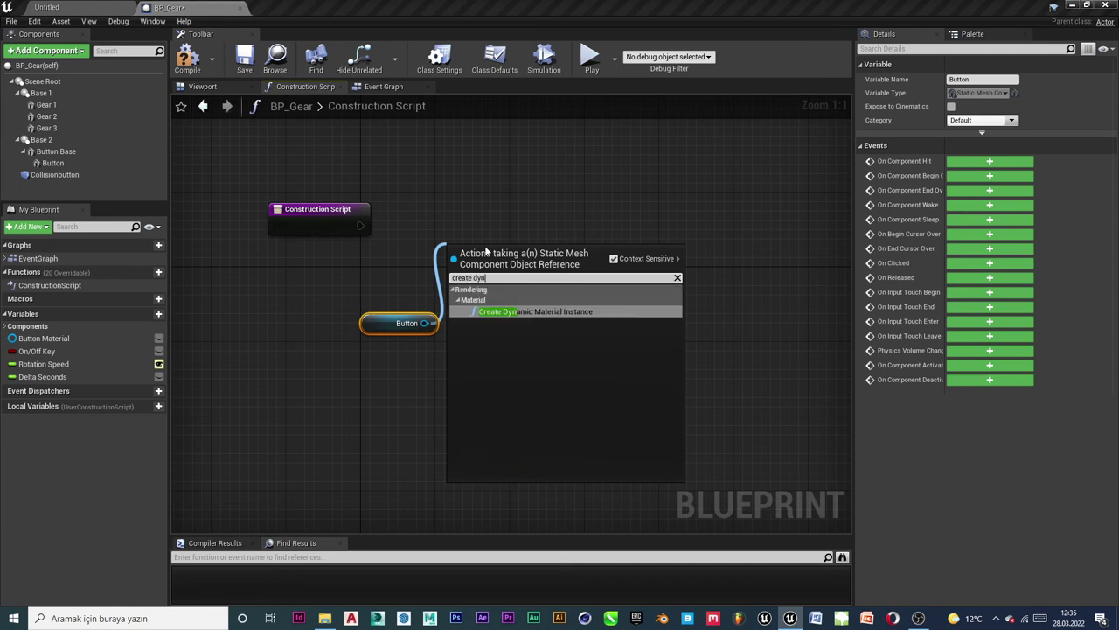
pyautogui.press('Return')
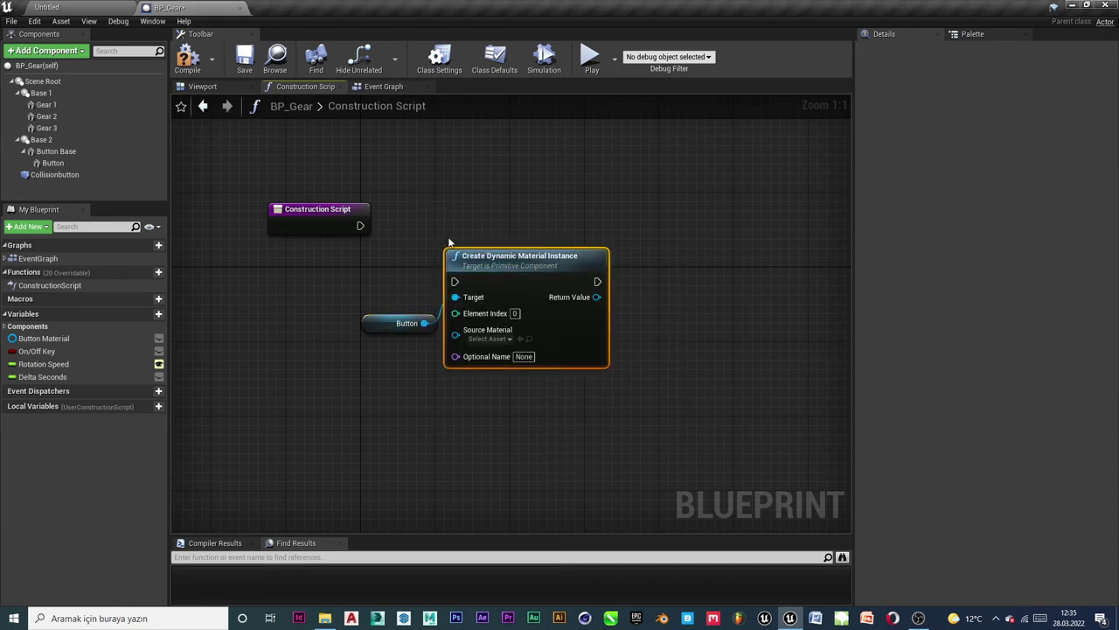
# Store the returned material in Button Material, compile, and return to the Untitled level.
pyautogui.moveTo(454, 255); pyautogui.dragTo(491, 190)
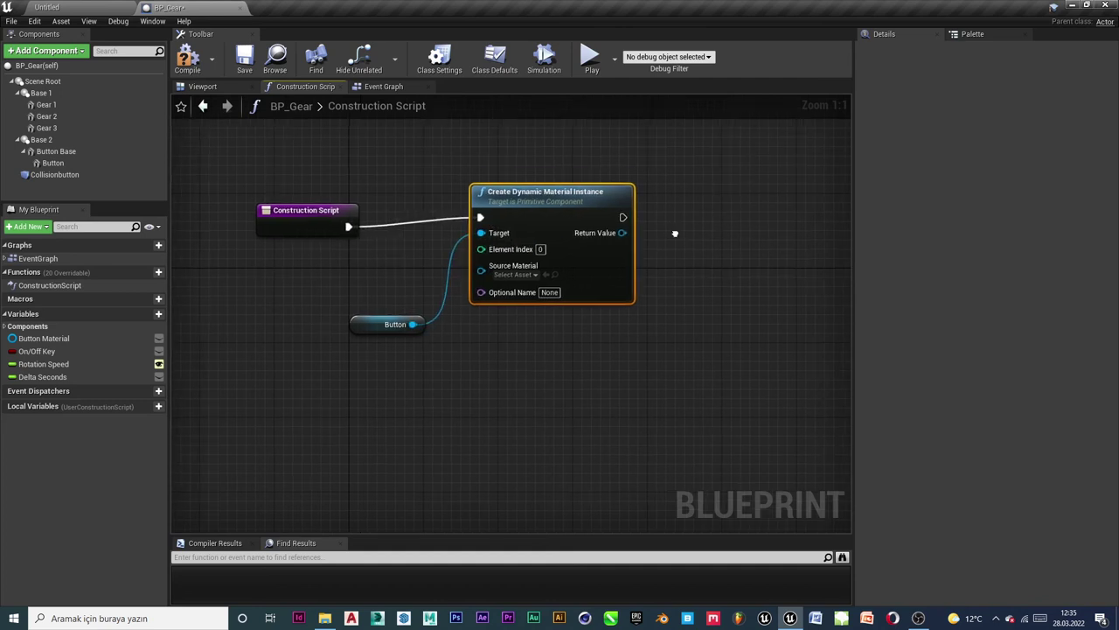
pyautogui.moveTo(674, 233); pyautogui.dragTo(592, 187, button='right')
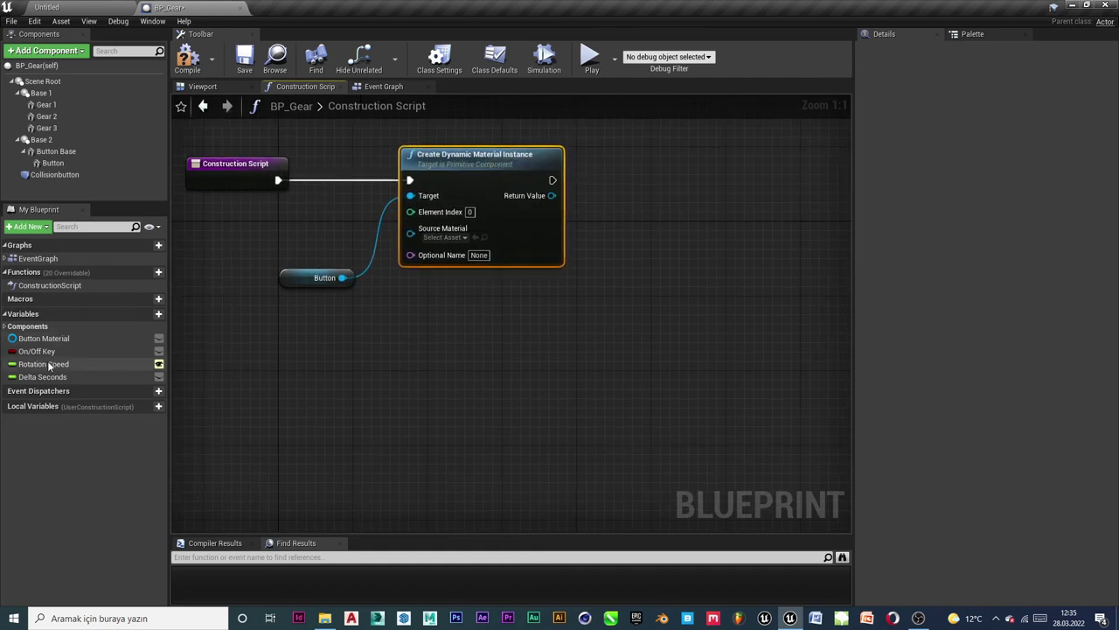
pyautogui.moveTo(40, 340); pyautogui.dragTo(653, 178)
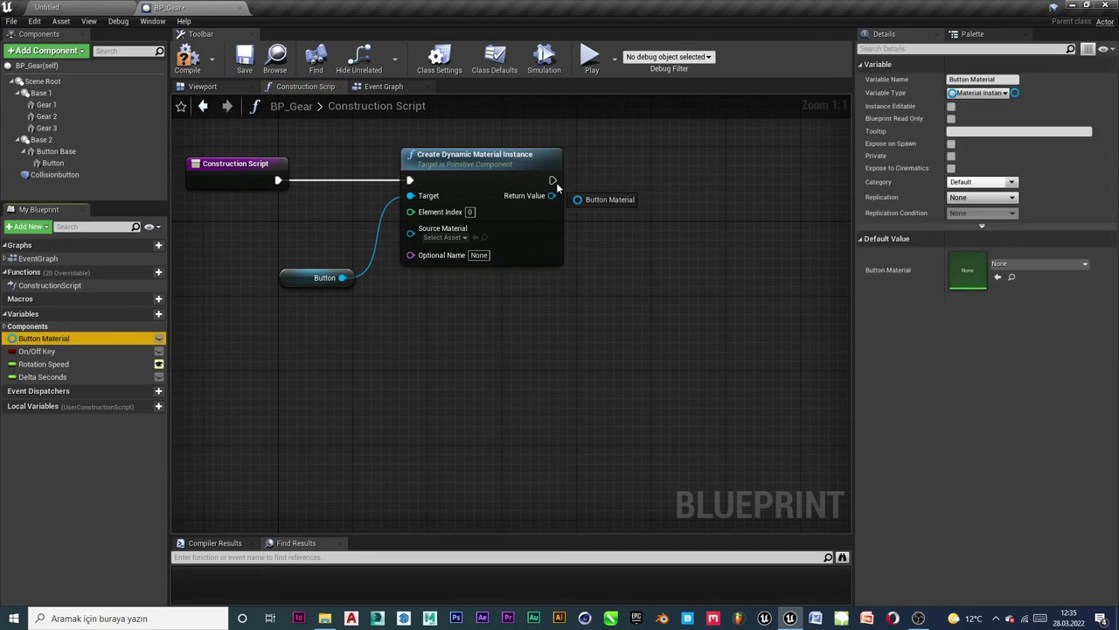
pyautogui.moveTo(556, 182)
pyautogui.mouseDown()
pyautogui.moveTo(551, 195)
pyautogui.moveTo(594, 198)
pyautogui.moveTo(671, 176)
pyautogui.mouseUp()
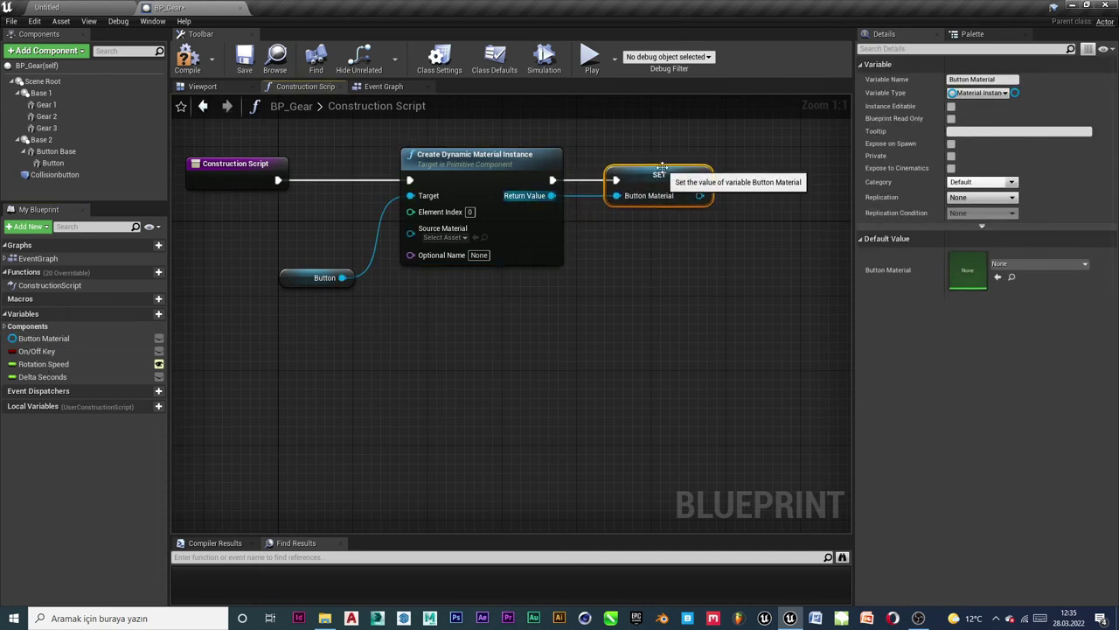
pyautogui.click(193, 63)
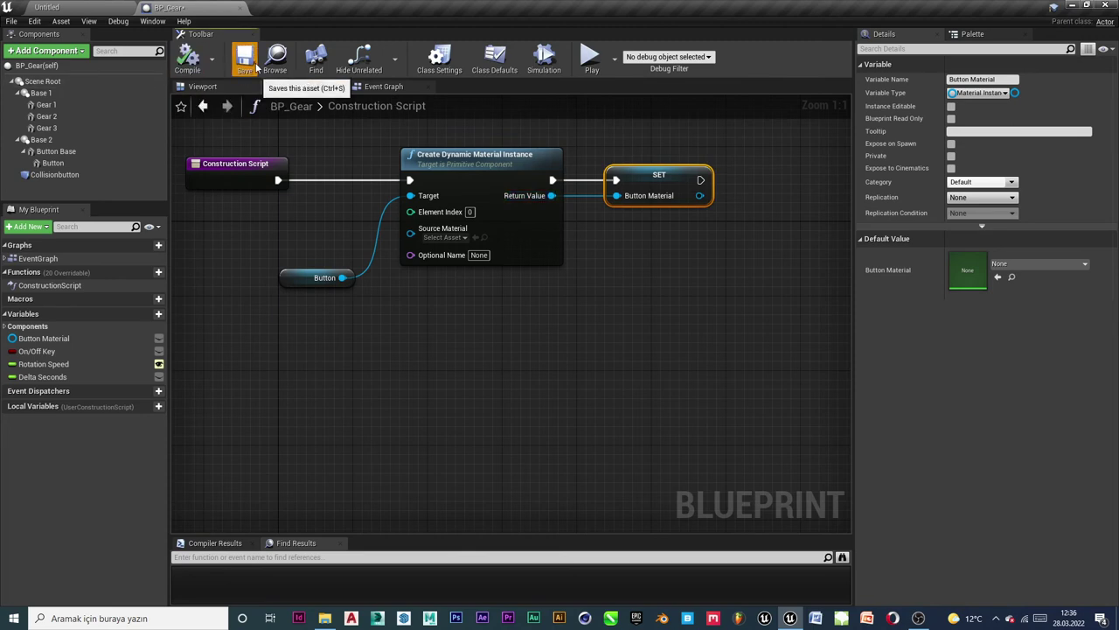
pyautogui.click(82, 8)
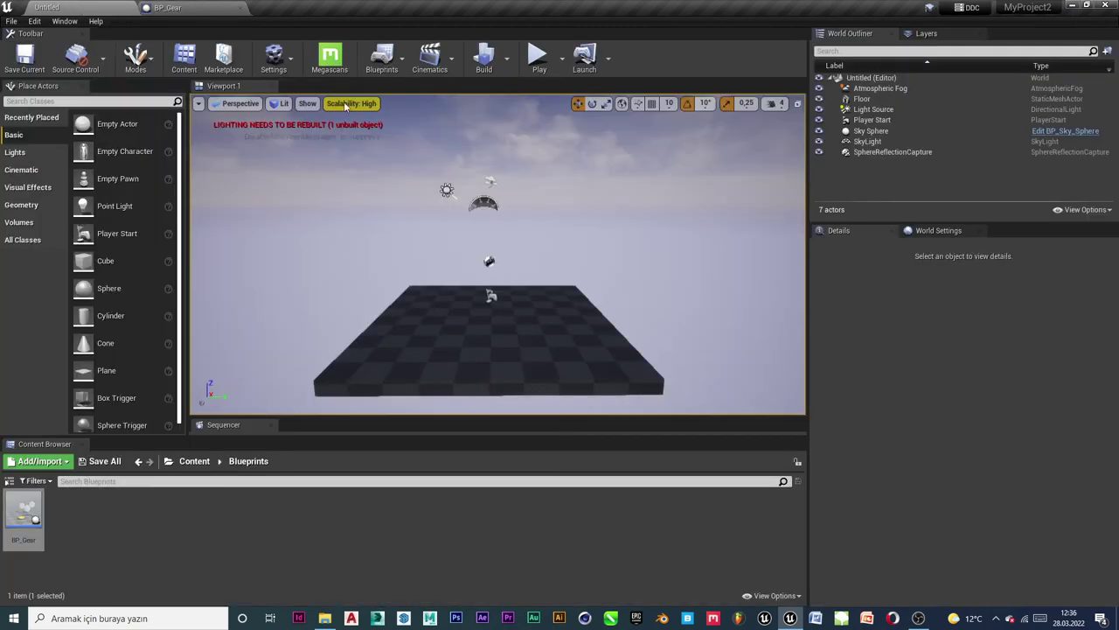
# Delete the floor and create a new landscape in Landscape mode.
pyautogui.click(512, 347)
pyautogui.press('Delete')
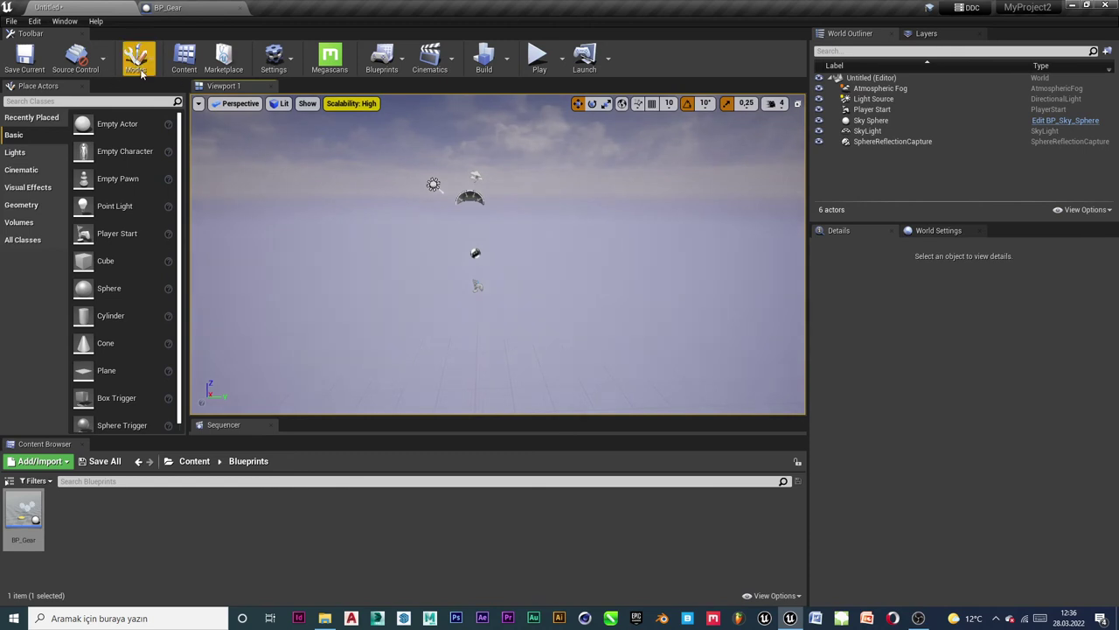
pyautogui.click(138, 61)
pyautogui.click(175, 105)
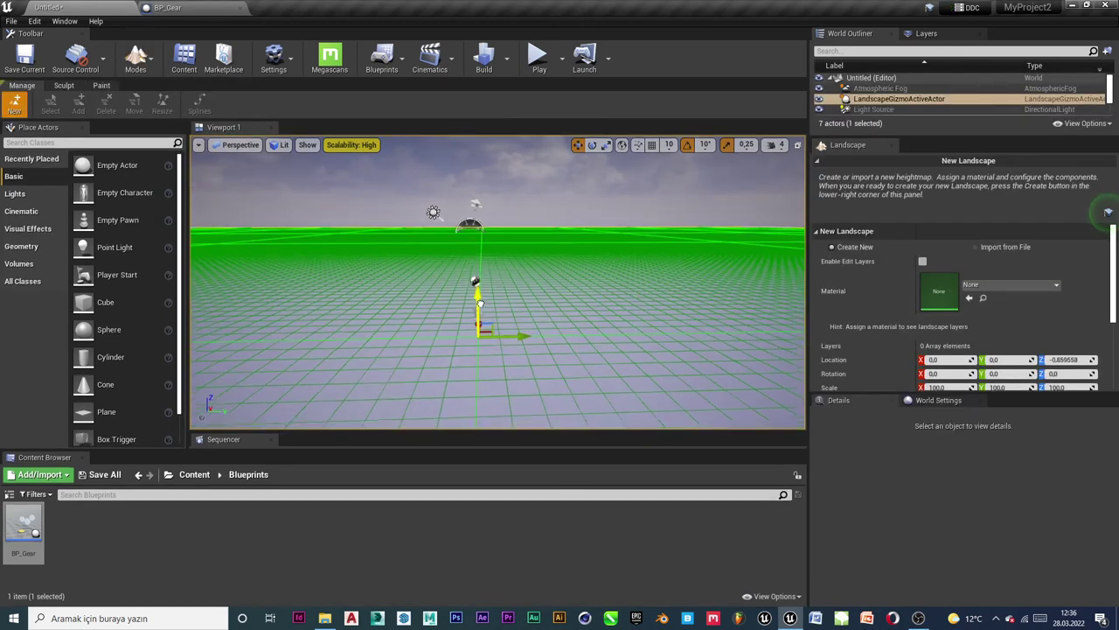
pyautogui.scroll(-2, 1091, 326)
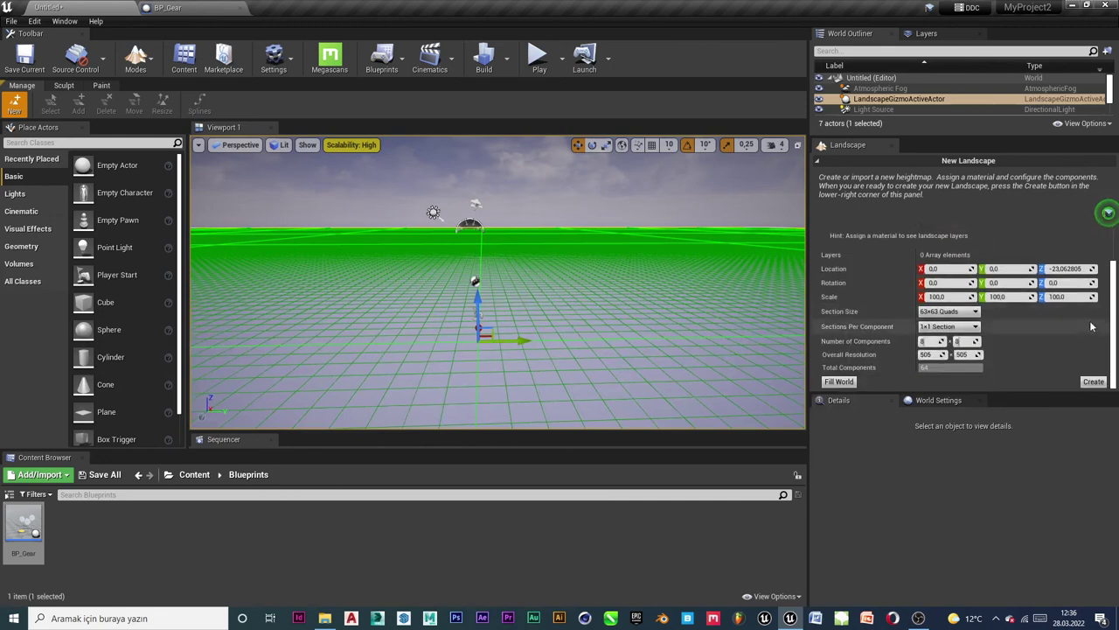
pyautogui.click(1094, 383)
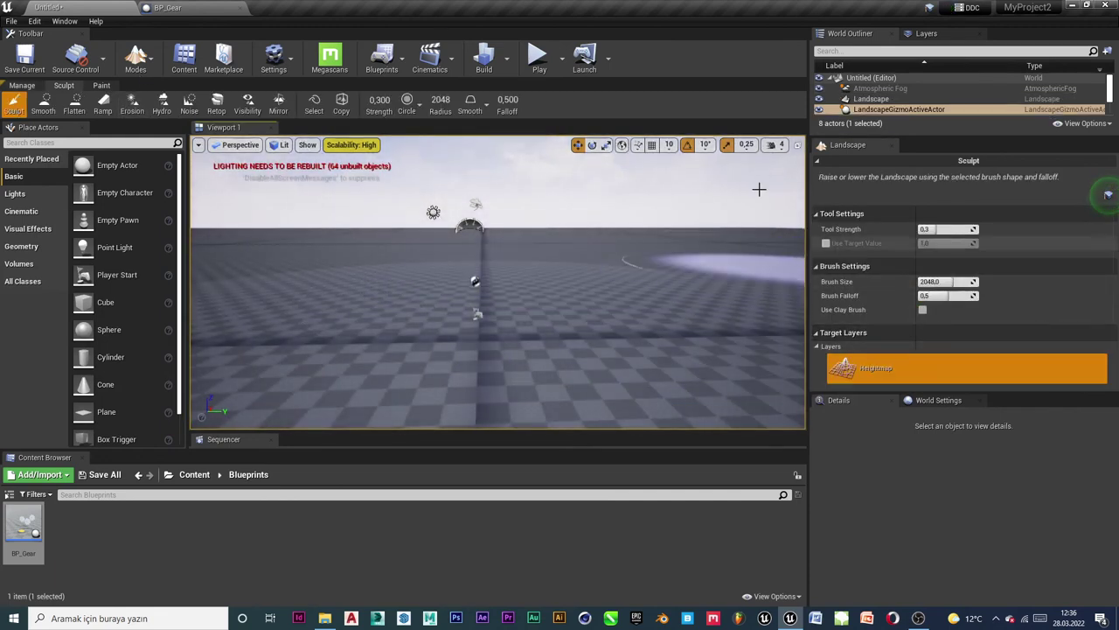
# Build the level's lighting from the Build options.
pyautogui.click(400, 58)
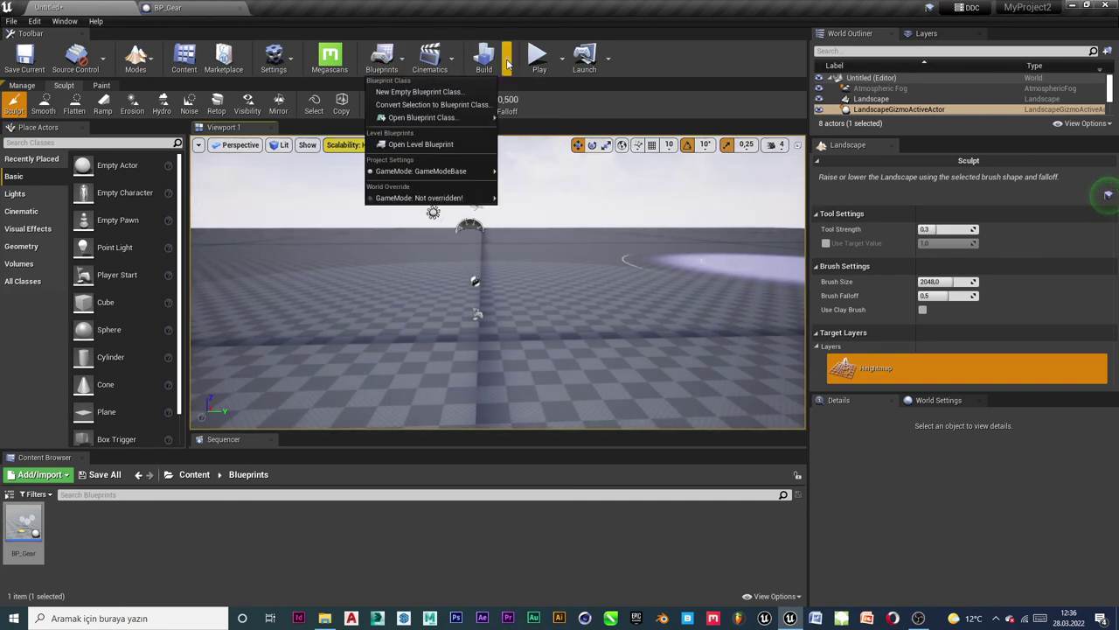
pyautogui.click(507, 63)
pyautogui.click(553, 92)
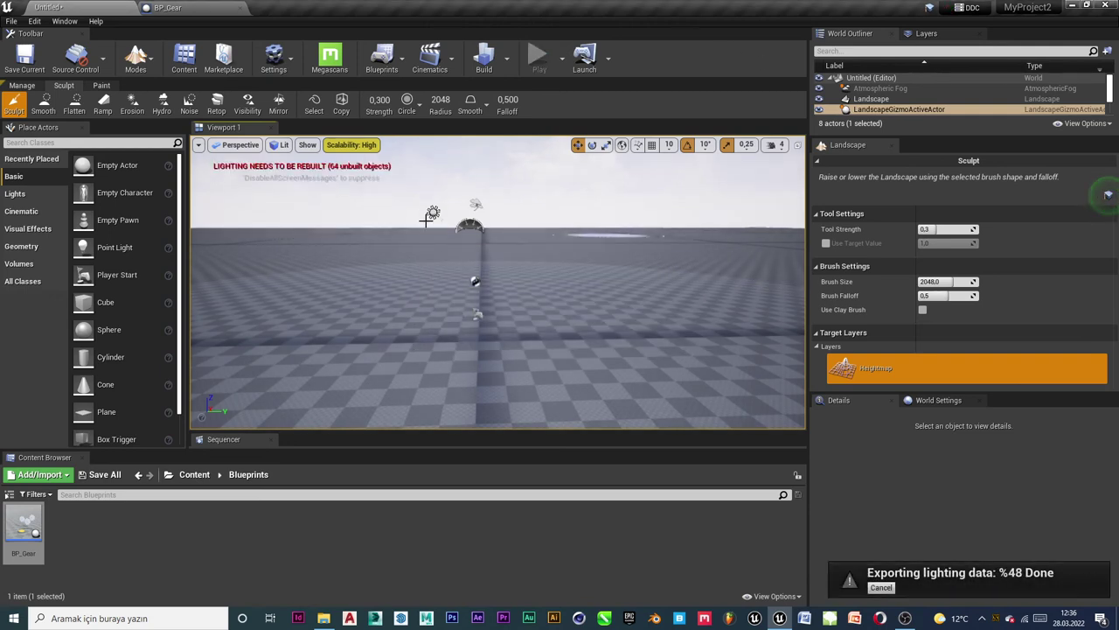
pyautogui.click(135, 59)
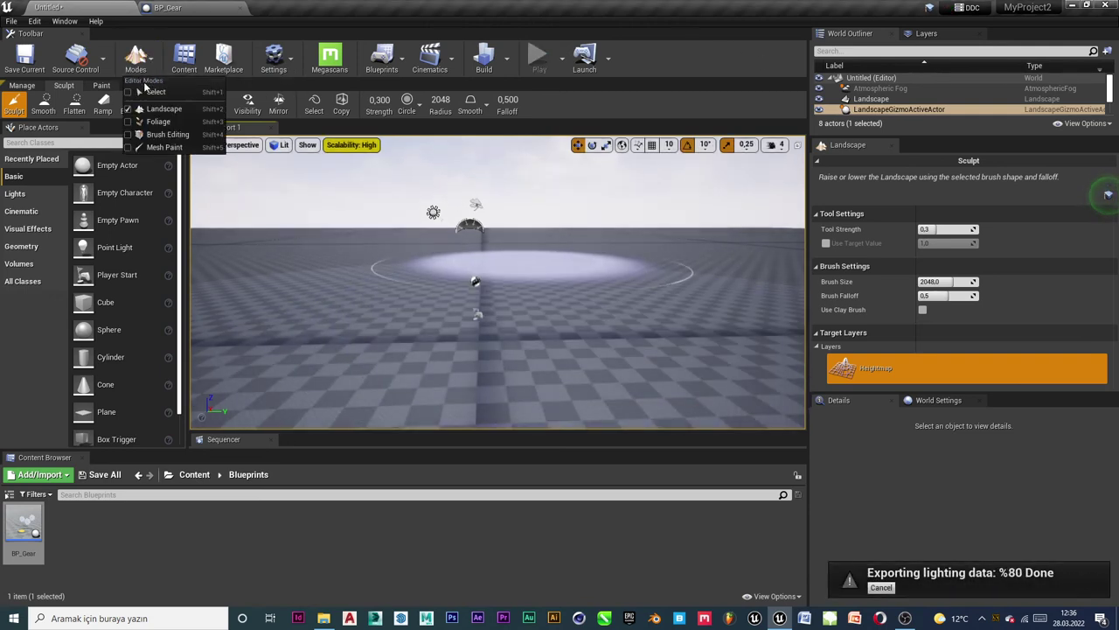
# Return to Place Actors mode and orbit the view toward the sun and sky.
pyautogui.click(155, 91)
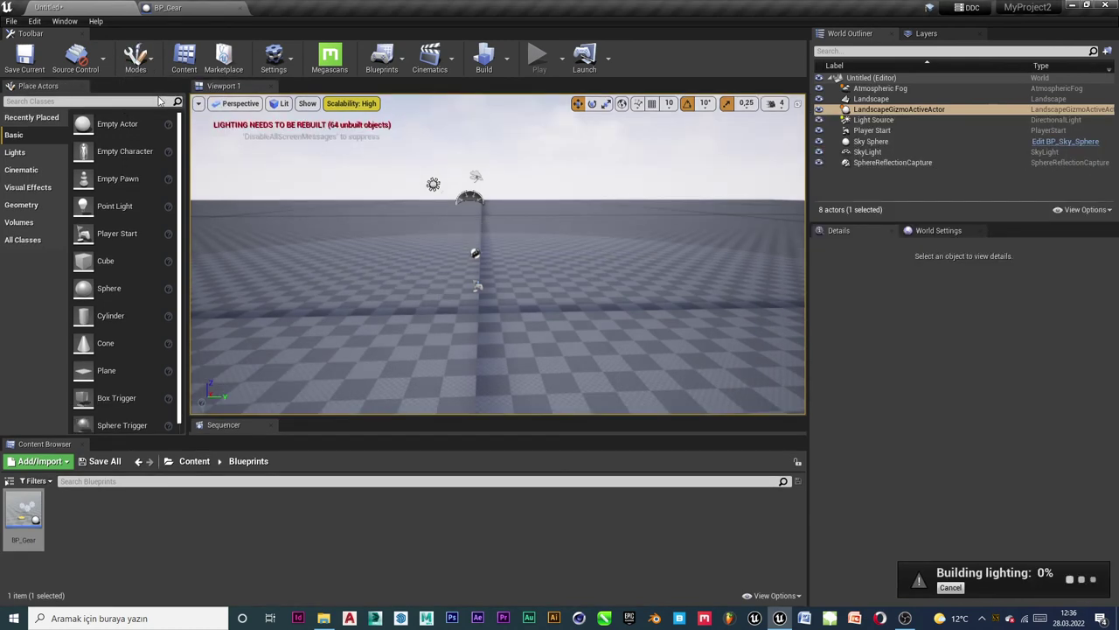
pyautogui.moveTo(498, 263); pyautogui.dragTo(498, 262, button='right')
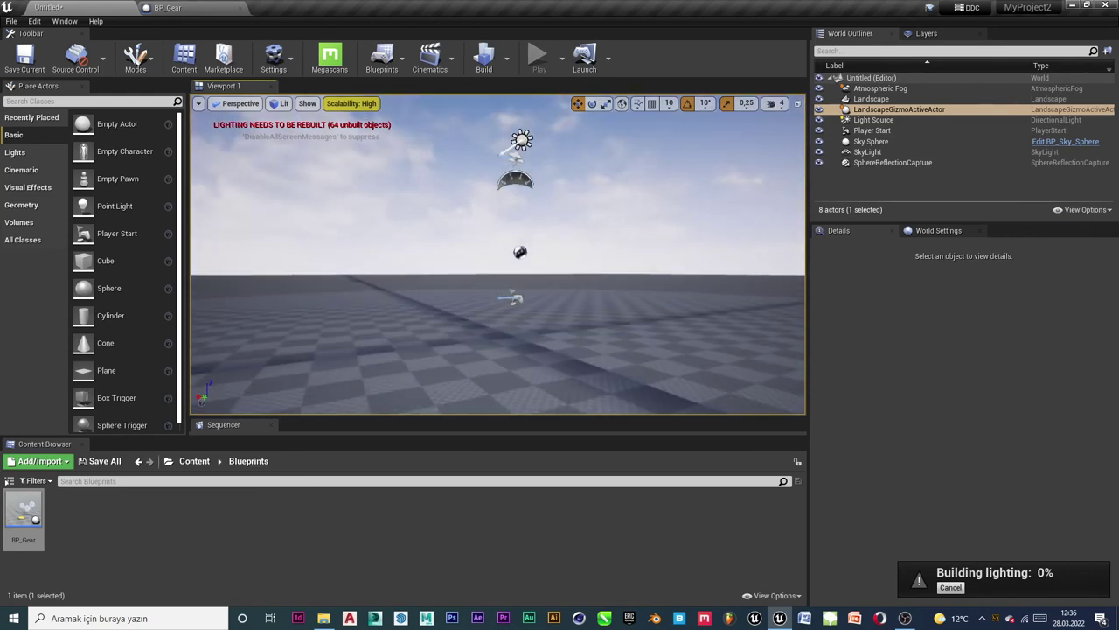
pyautogui.moveTo(746, 365); pyautogui.dragTo(745, 364, button='right')
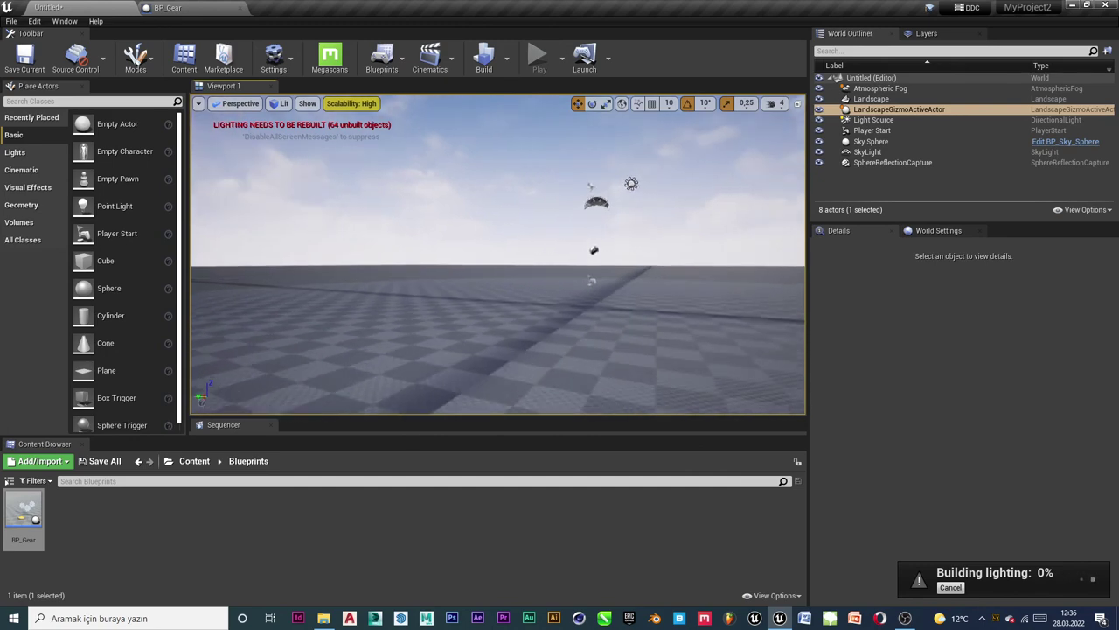
pyautogui.moveTo(572, 231); pyautogui.dragTo(572, 231, button='right')
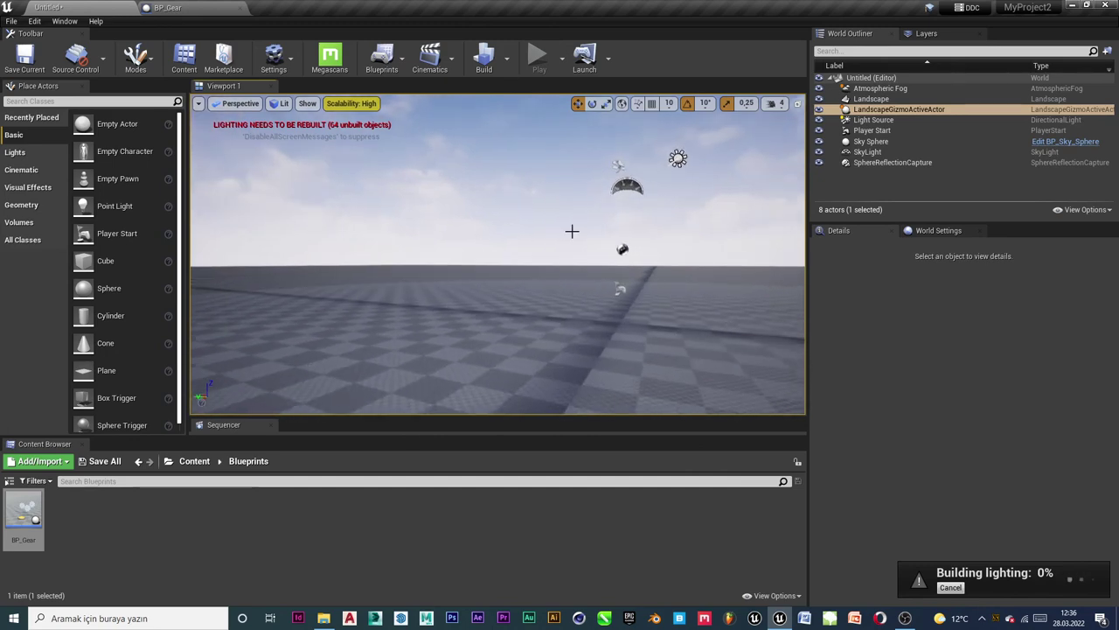
# Add the Starter Content pack to the project and return to the Content root folder.
pyautogui.click(51, 469)
pyautogui.click(58, 75)
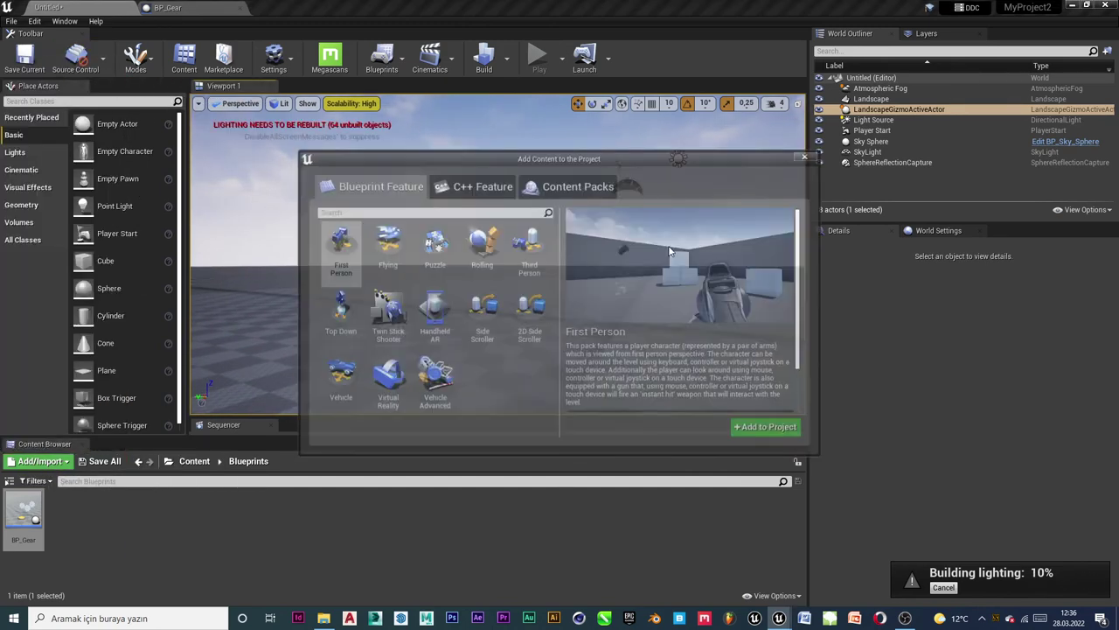
pyautogui.click(552, 185)
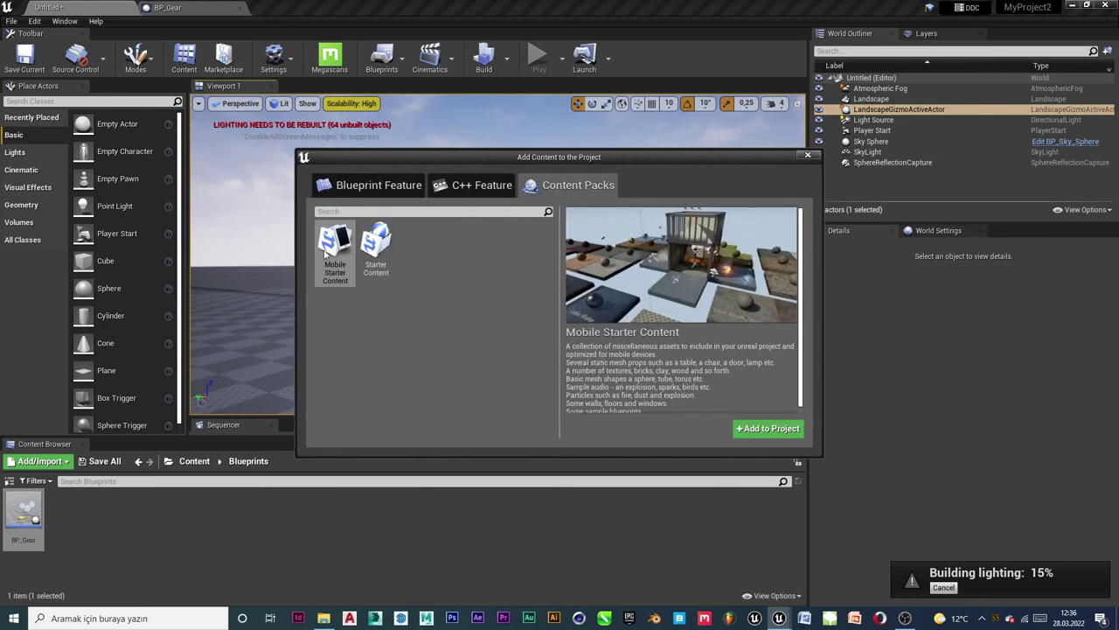
pyautogui.click(377, 242)
pyautogui.click(771, 429)
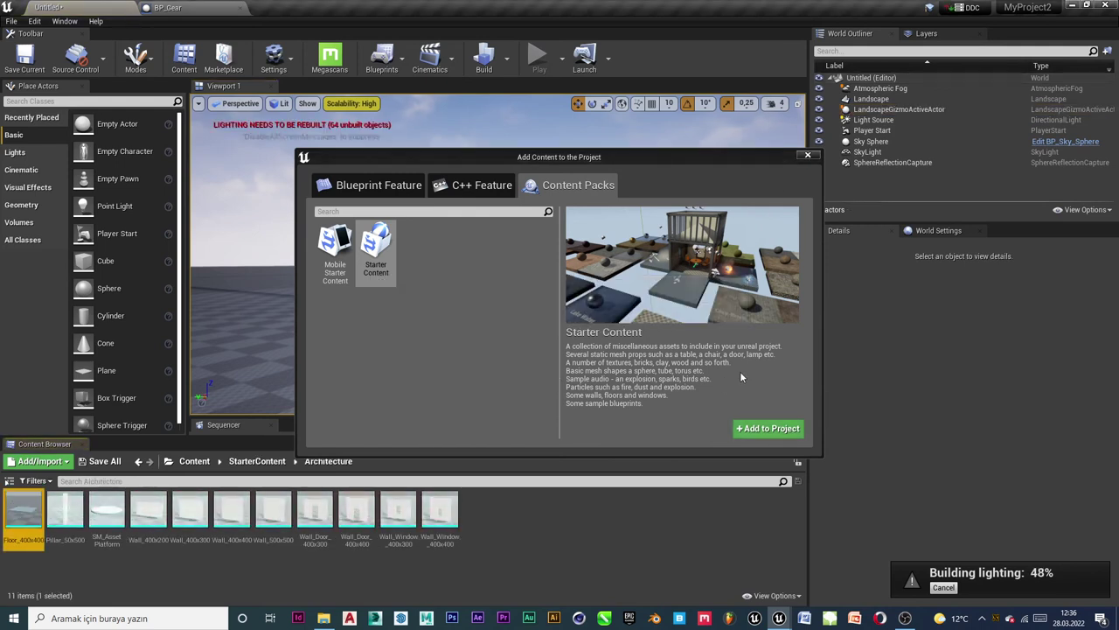
pyautogui.click(808, 156)
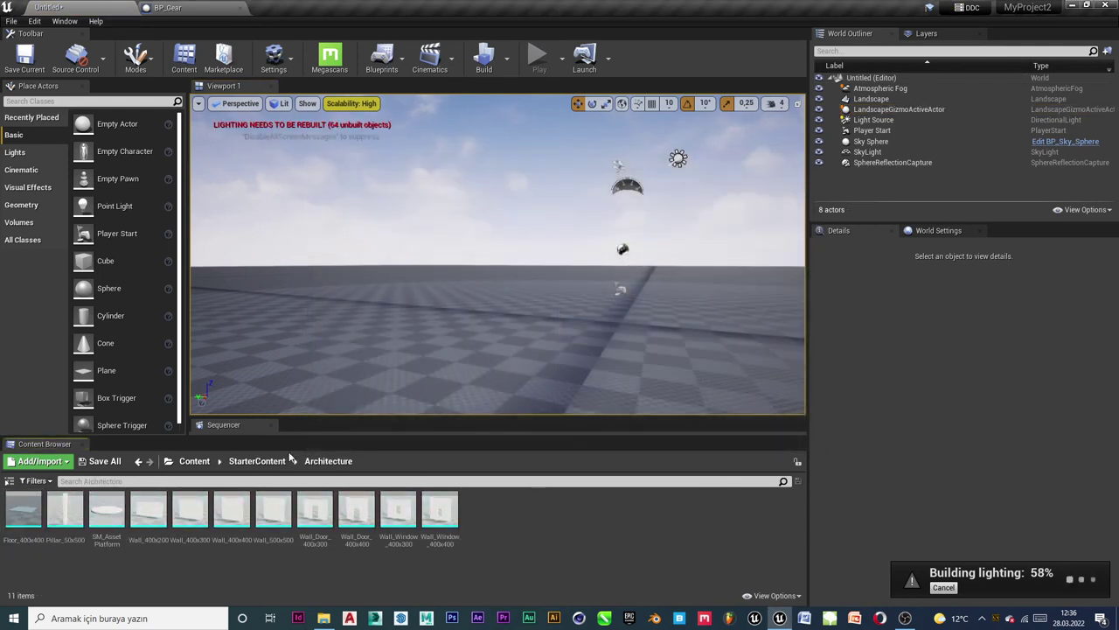
pyautogui.click(195, 463)
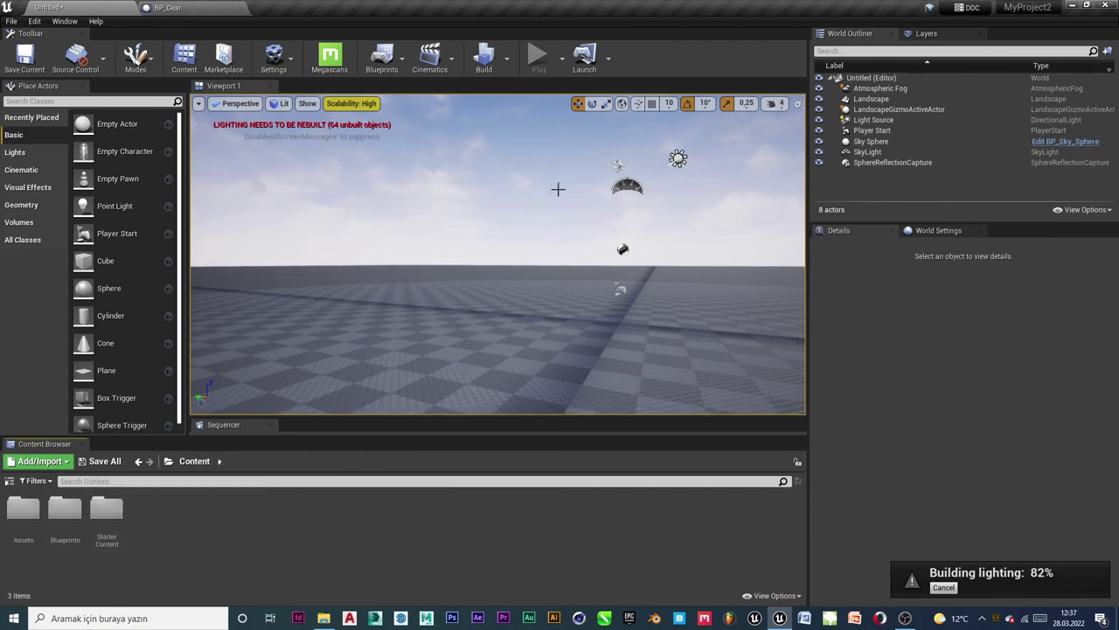
# Set the Landscape's material to M_Tech_Hex_Tile_Pulse.
pyautogui.click(871, 99)
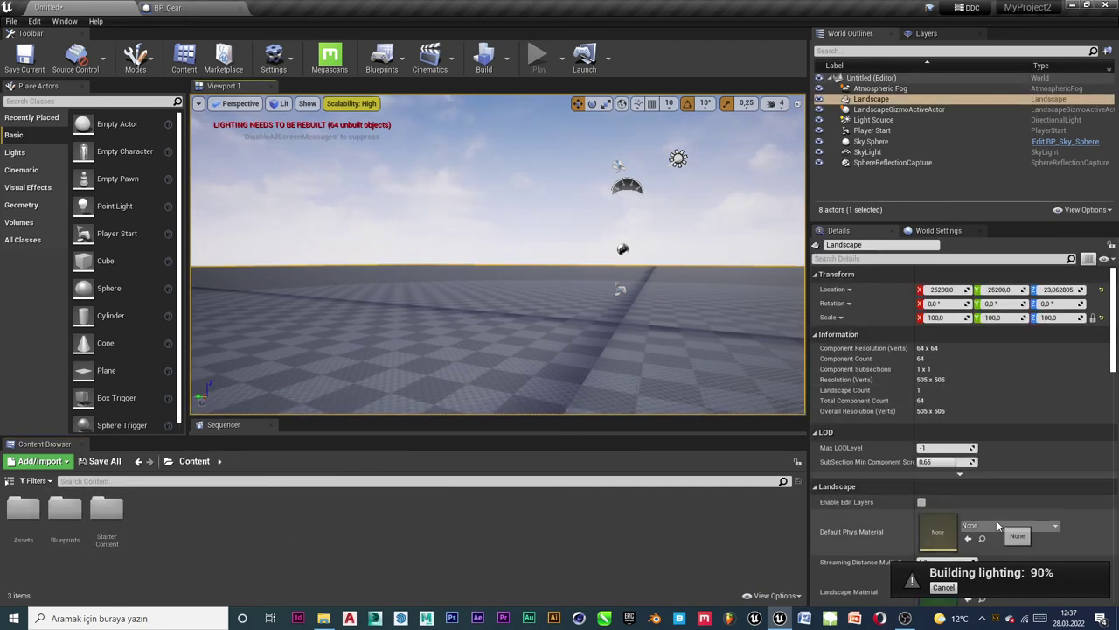
pyautogui.scroll(-5, 988, 473)
pyautogui.scroll(-1, 988, 473)
pyautogui.click(1037, 509)
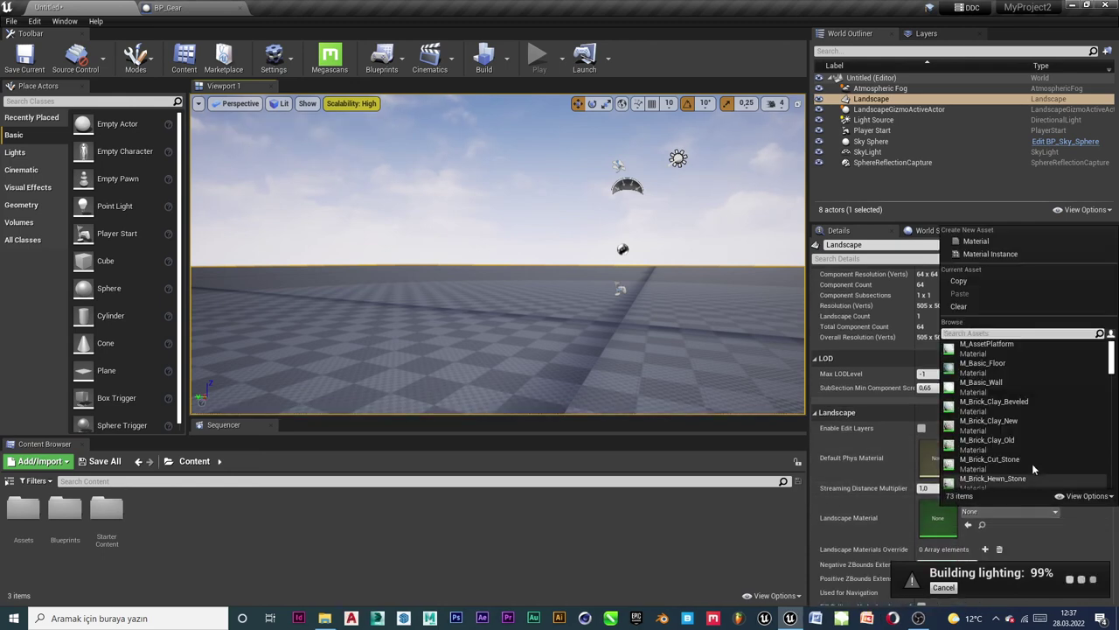
pyautogui.scroll(-2, 1030, 432)
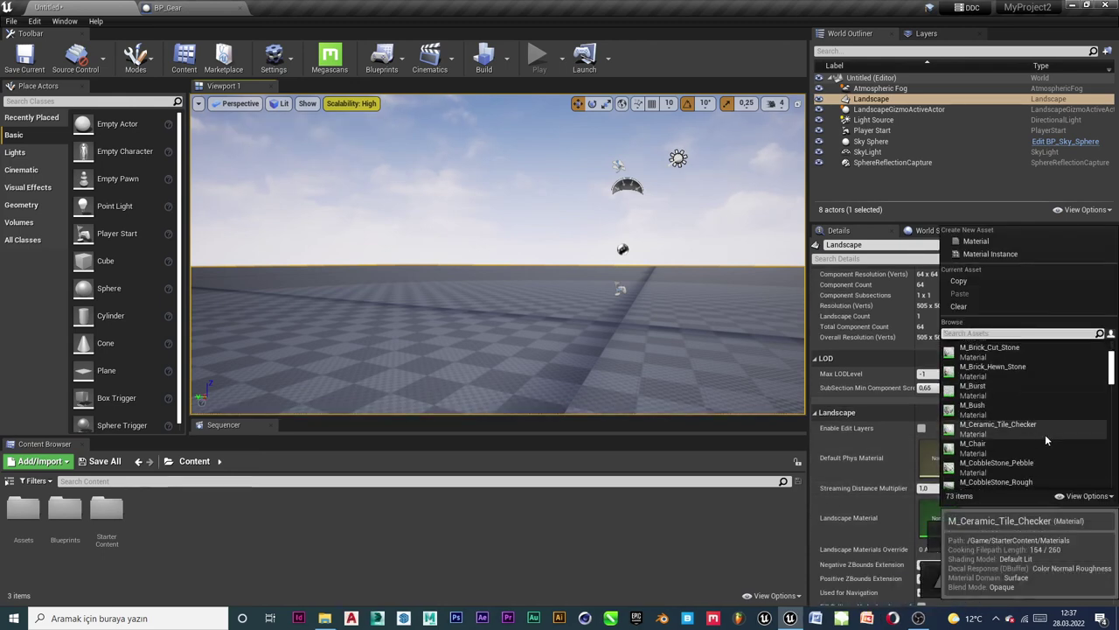
pyautogui.scroll(-2, 1045, 433)
pyautogui.scroll(-2, 1038, 432)
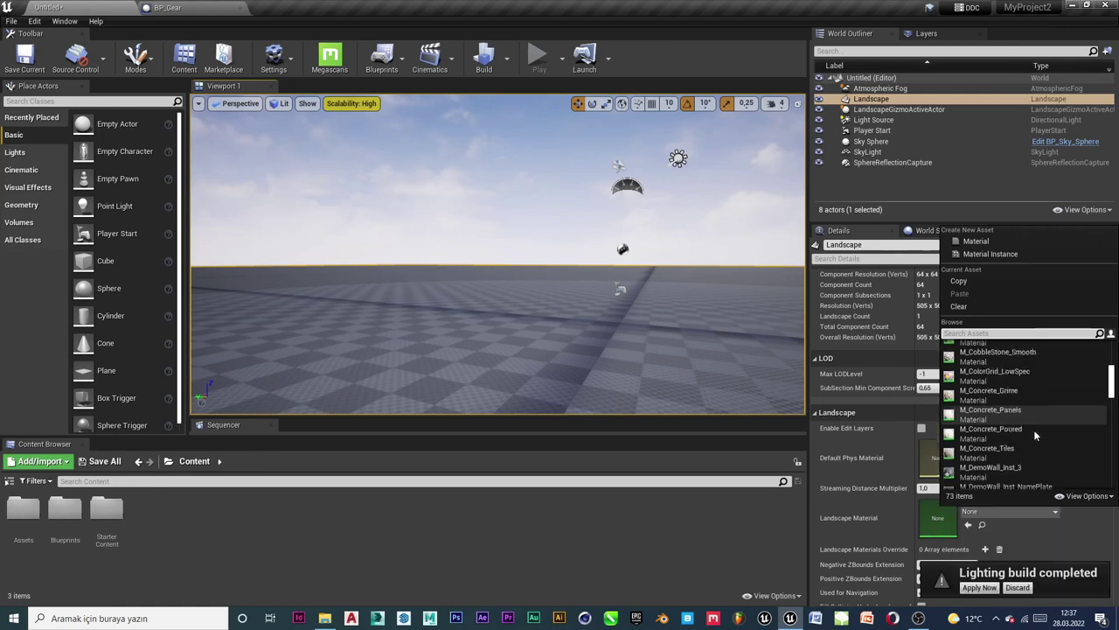
pyautogui.scroll(-2, 1033, 432)
pyautogui.keyDown('ctrl'); pyautogui.scroll(2, 1028, 421); pyautogui.keyUp('ctrl')
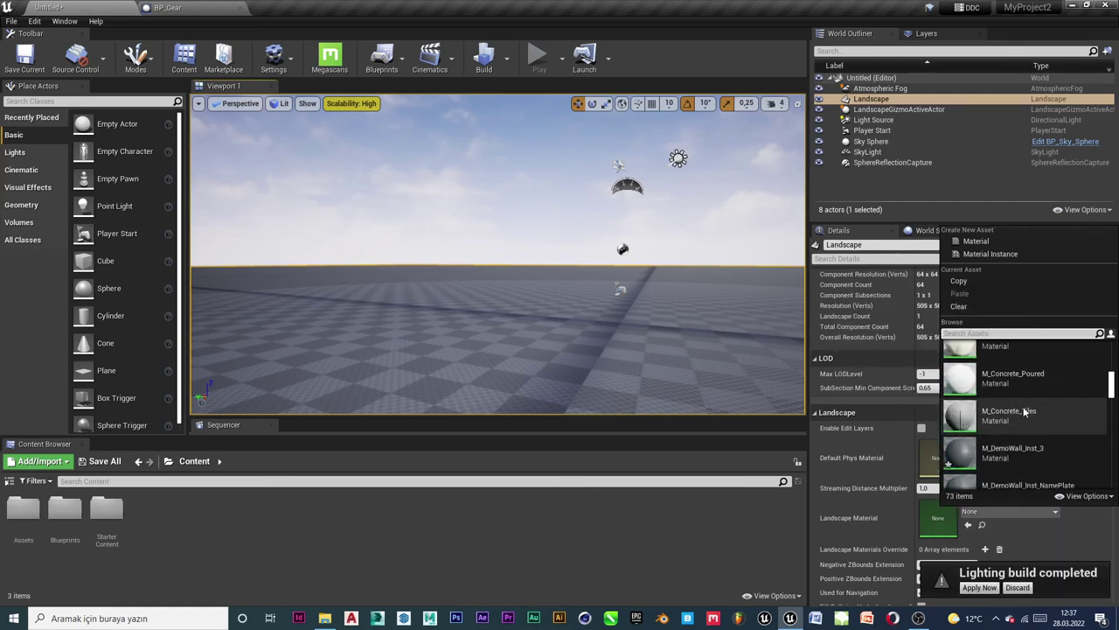
pyautogui.scroll(-2, 1021, 438)
pyautogui.scroll(-2, 1022, 436)
pyautogui.scroll(-2, 1018, 438)
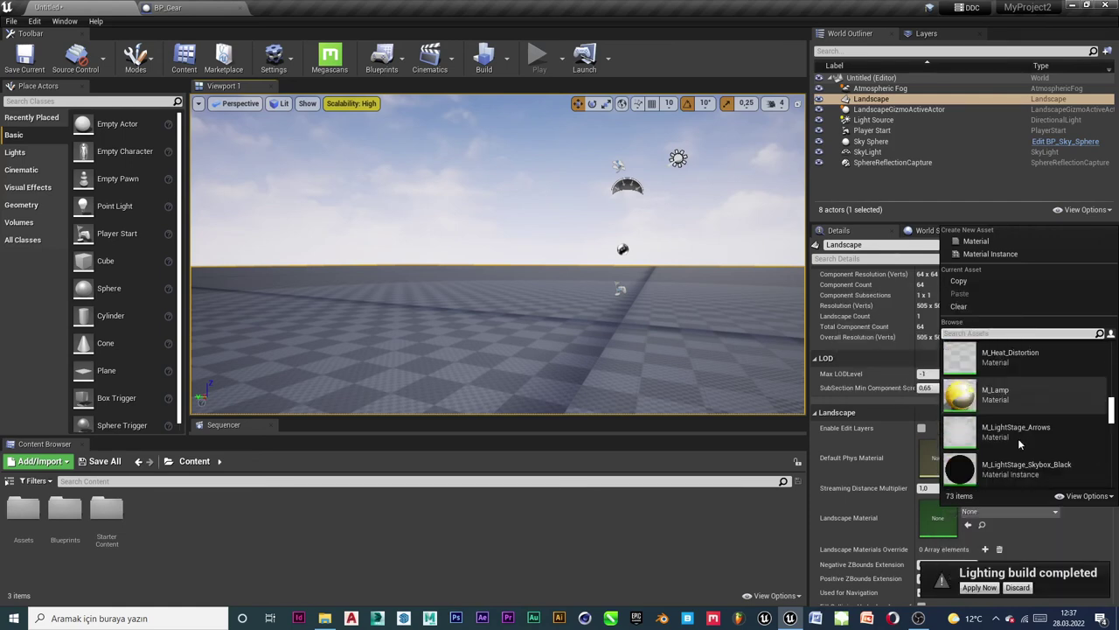
pyautogui.scroll(-2, 1020, 447)
pyautogui.scroll(-2, 1018, 447)
pyautogui.scroll(-2, 1018, 447)
pyautogui.scroll(-2, 1016, 450)
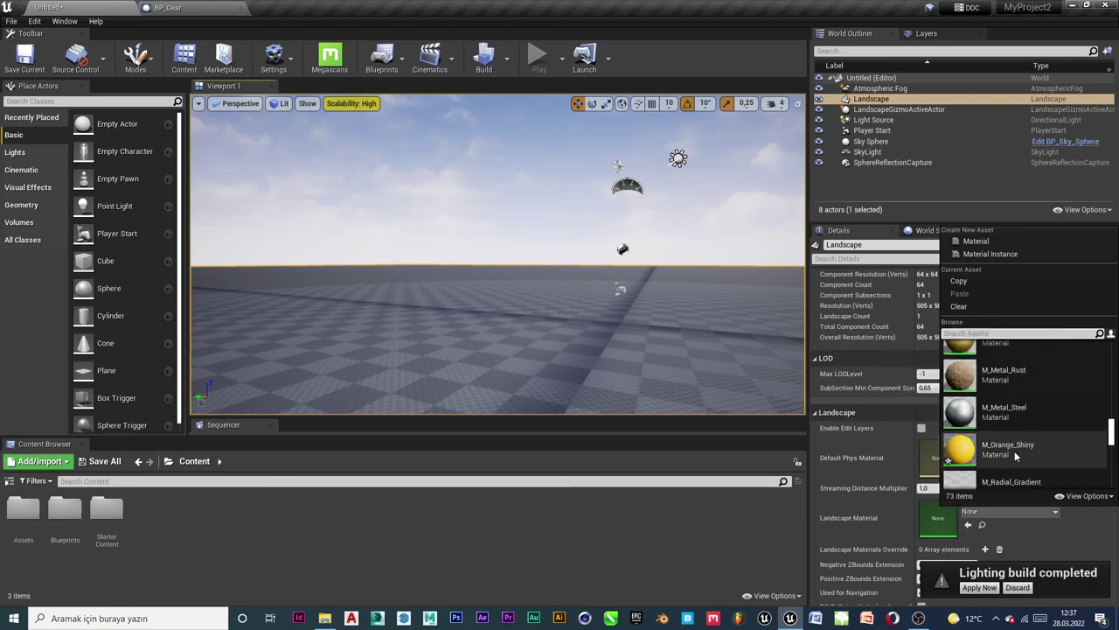
pyautogui.scroll(-2, 1014, 454)
pyautogui.scroll(-2, 1014, 454)
pyautogui.scroll(-2, 1014, 452)
pyautogui.scroll(-2, 1014, 450)
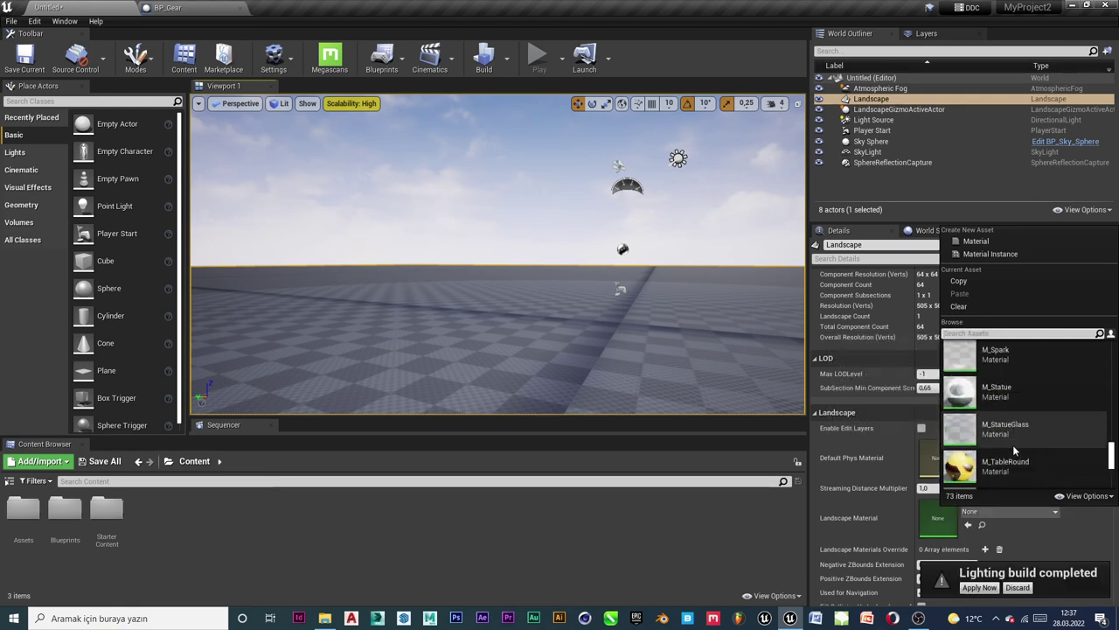
pyautogui.scroll(-2, 1014, 446)
pyautogui.click(1014, 444)
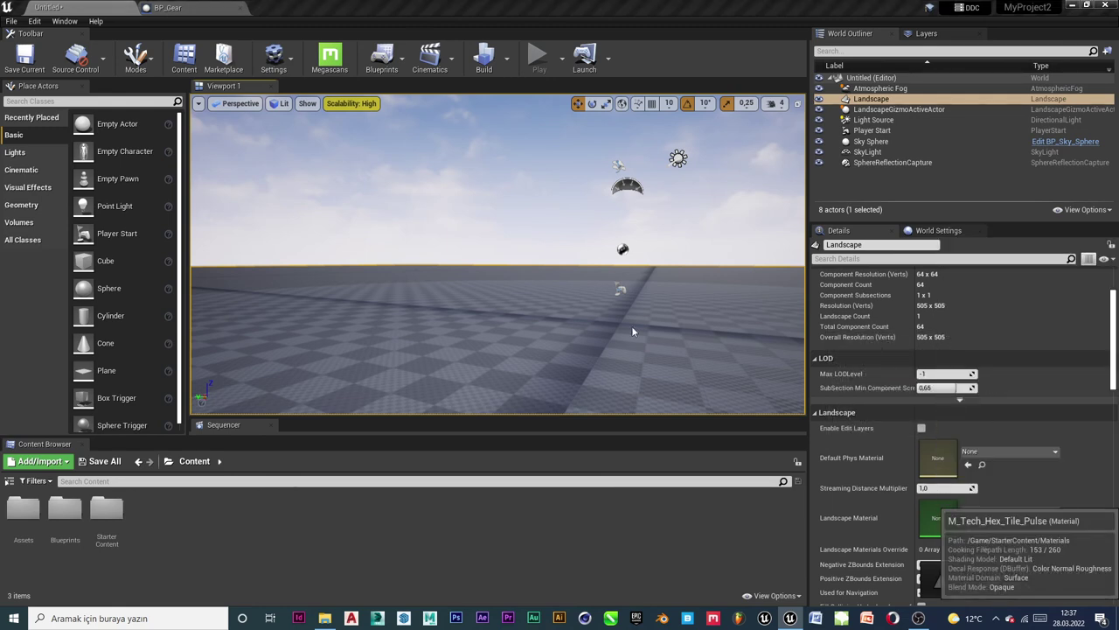
# Apply the finished lighting build and lower the view across the hex landscape.
pyautogui.moveTo(623, 367); pyautogui.dragTo(664, 389, button='right')
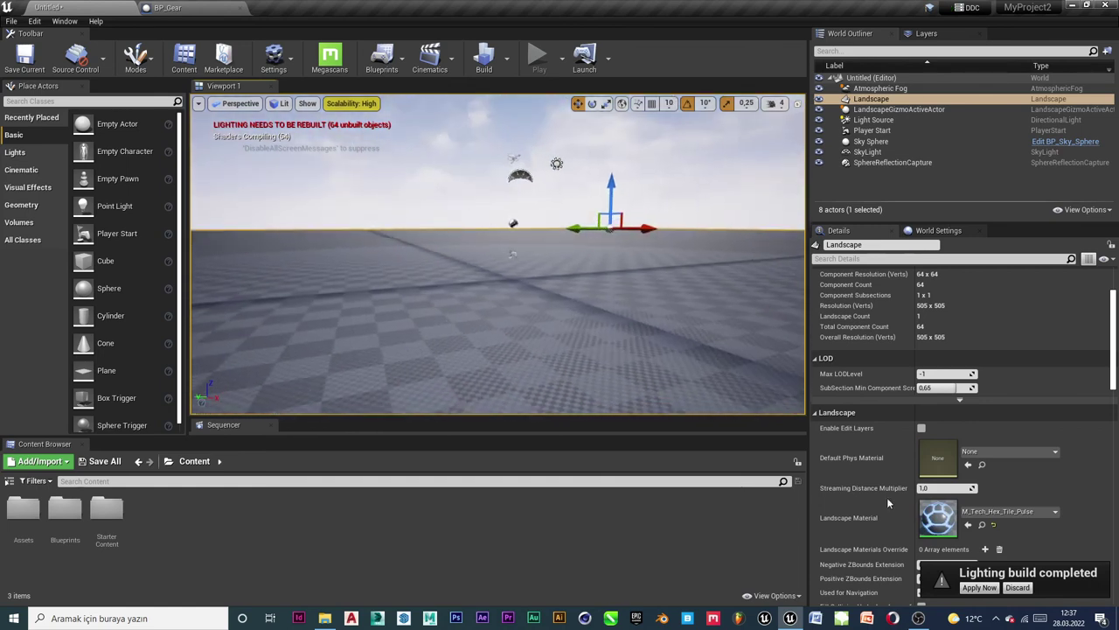
pyautogui.click(992, 588)
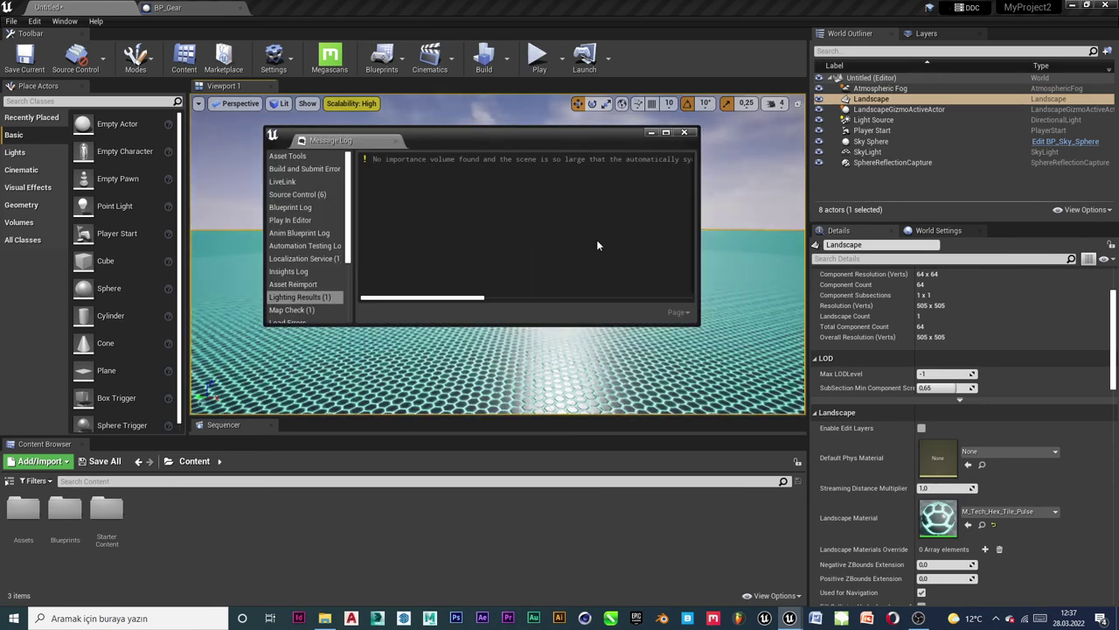
pyautogui.moveTo(556, 164); pyautogui.dragTo(525, 210, button='right')
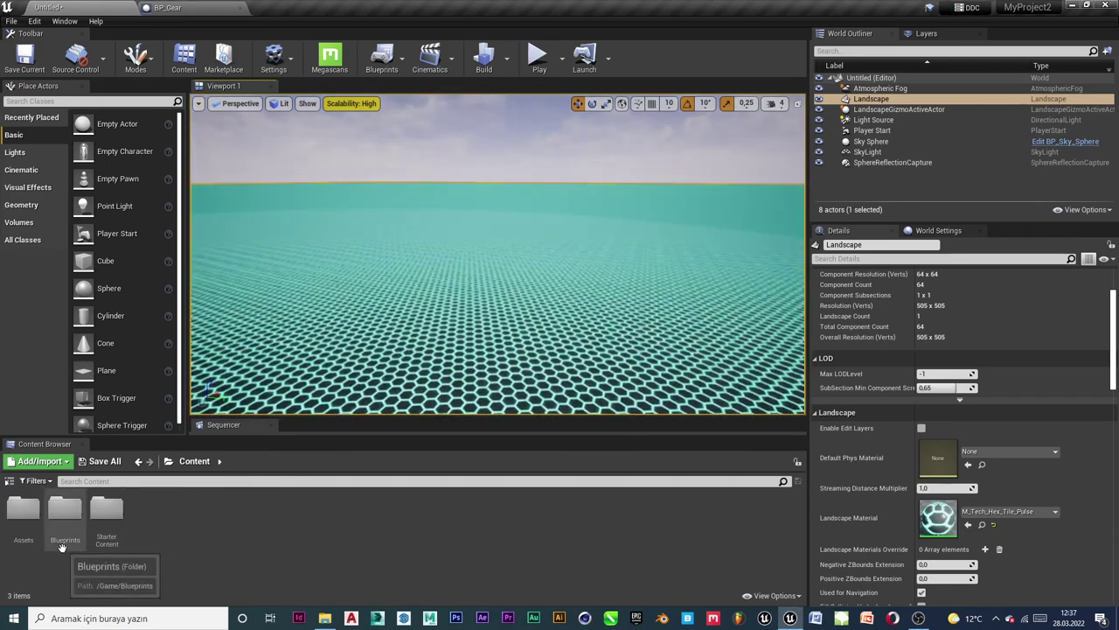
# Open BP_Gear from the Blueprints folder and review its Construction Script and Event Graph.
pyautogui.doubleClick(65, 507)
pyautogui.doubleClick(25, 509)
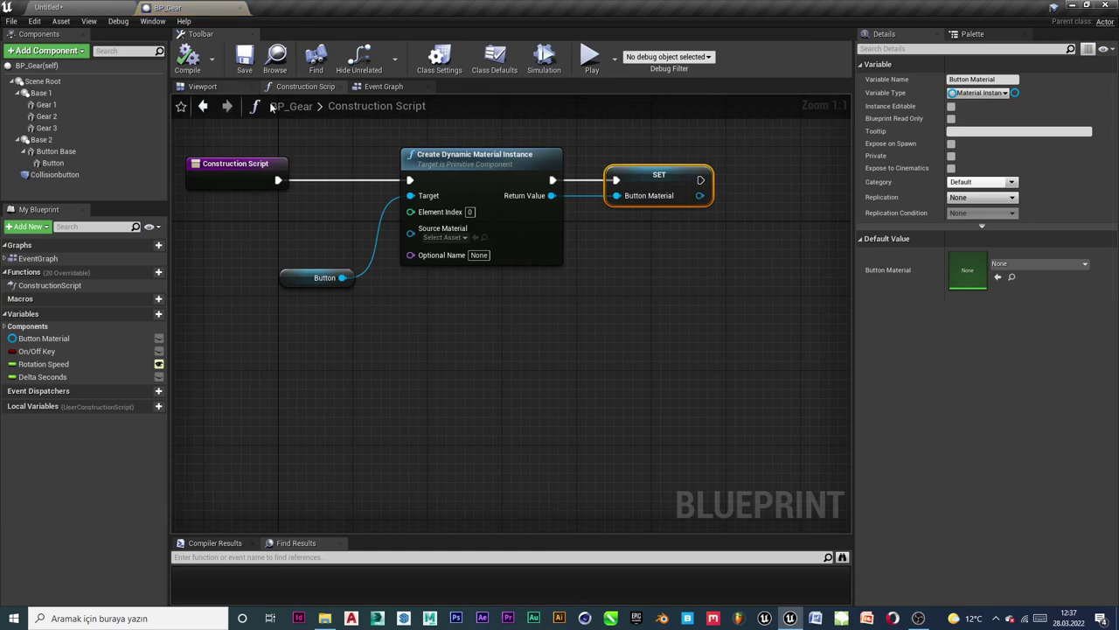
pyautogui.moveTo(272, 107); pyautogui.dragTo(354, 155, button='right')
pyautogui.click(384, 89)
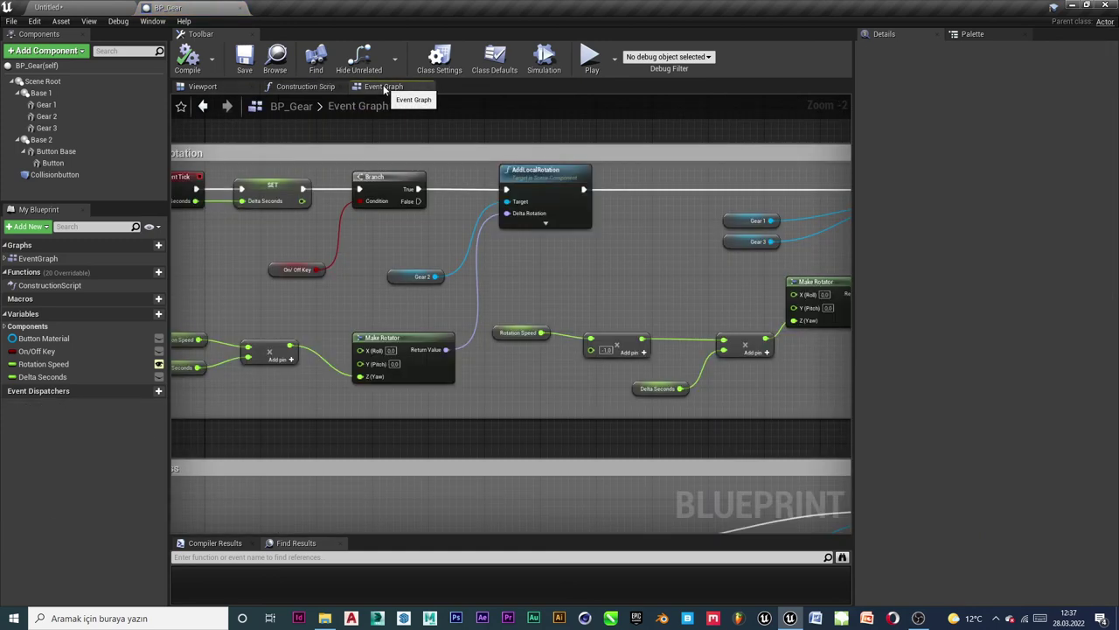
pyautogui.scroll(-5, 553, 280)
pyautogui.scroll(4, 472, 231)
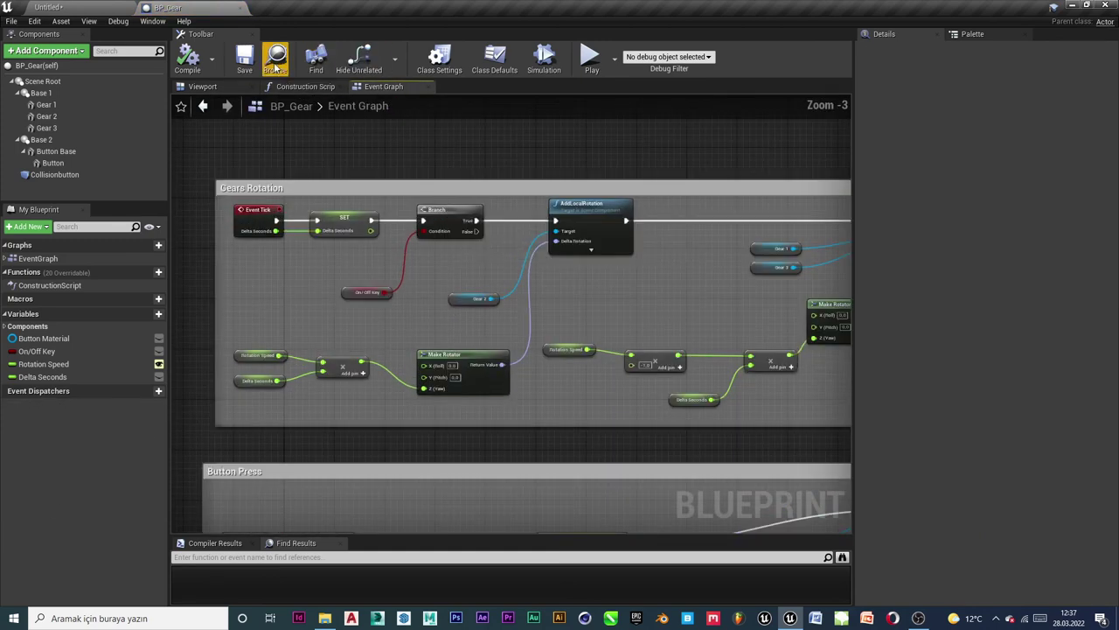
# Simulate the gears rotating in the Viewport, then stop and close the blueprint editor.
pyautogui.click(203, 86)
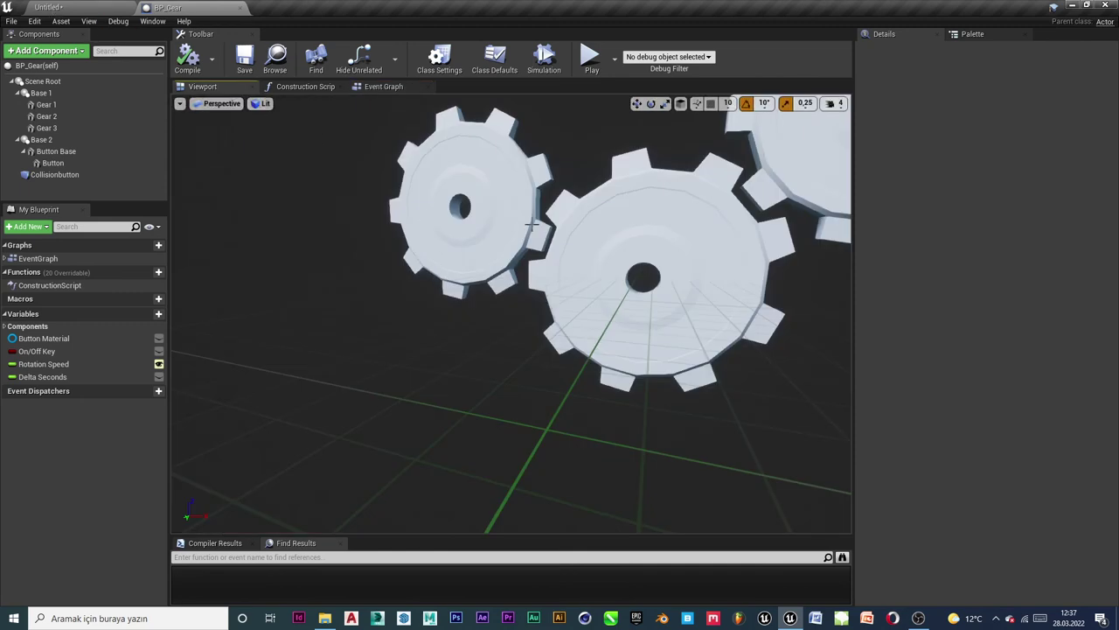
pyautogui.scroll(-5, 531, 224)
pyautogui.click(539, 67)
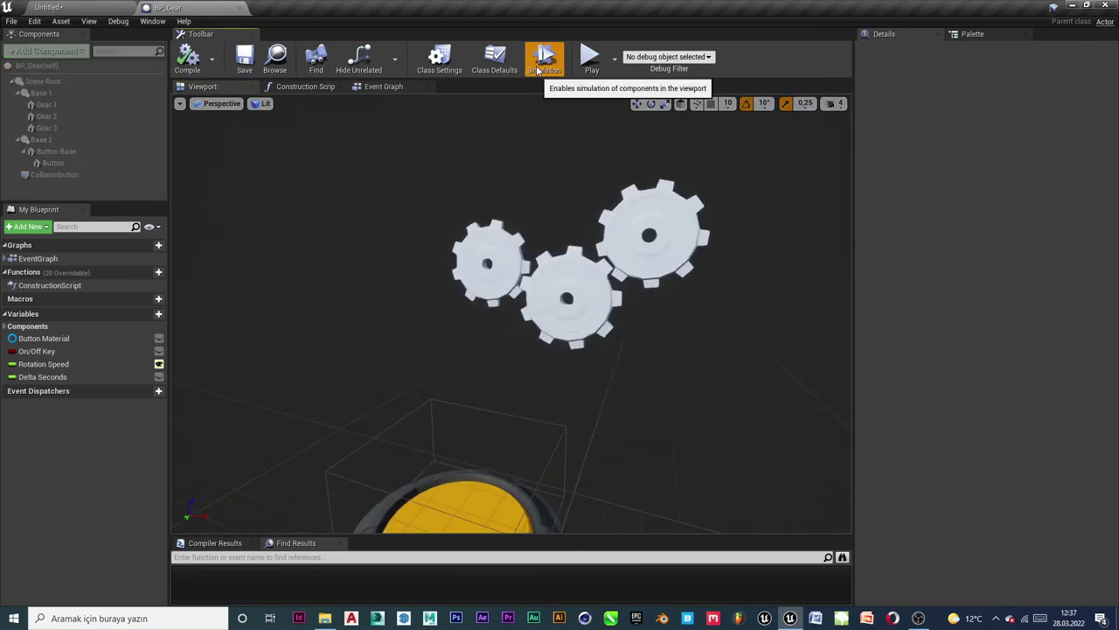
pyautogui.click(538, 68)
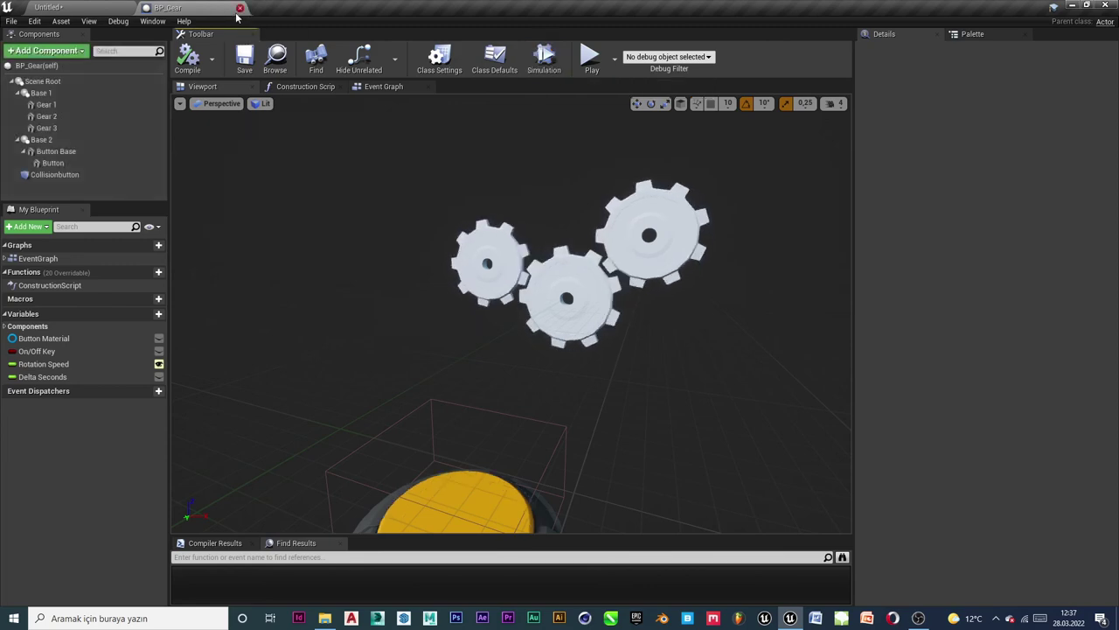
pyautogui.click(240, 8)
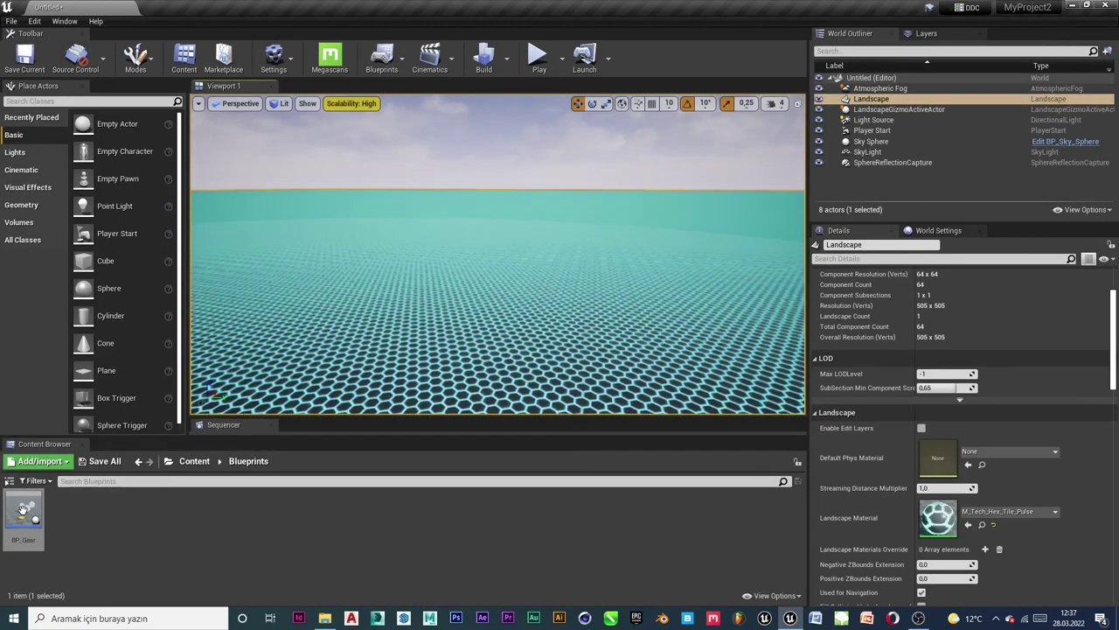
# Place a BP_Gear actor on the hex landscape and start Play in Editor.
pyautogui.moveTo(23, 509)
pyautogui.mouseDown()
pyautogui.moveTo(366, 303)
pyautogui.moveTo(357, 216)
pyautogui.mouseUp()
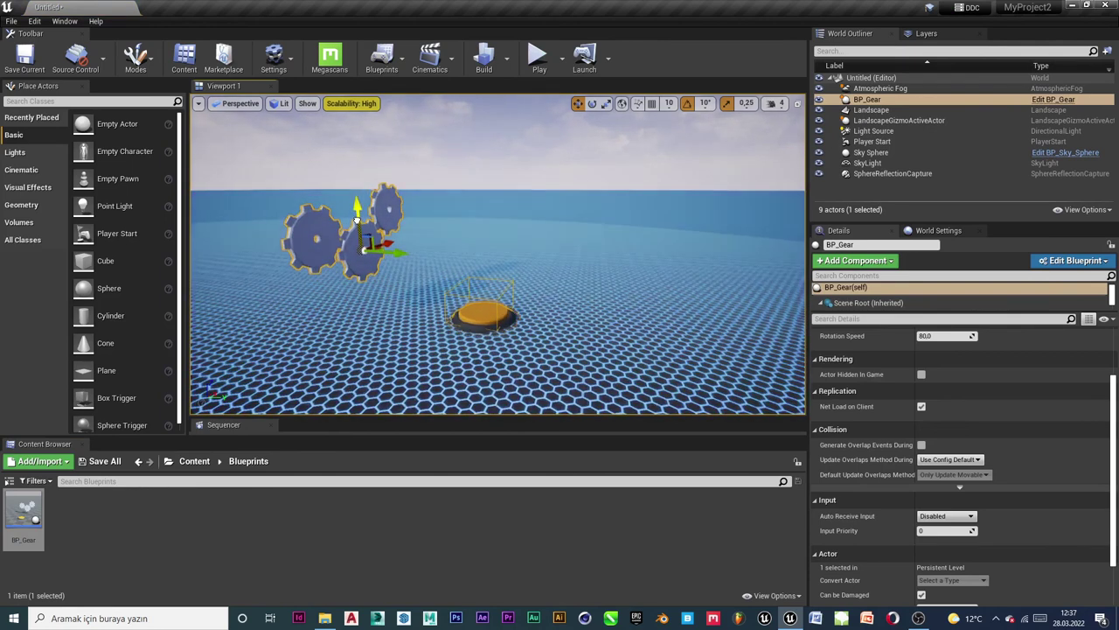
pyautogui.click(540, 55)
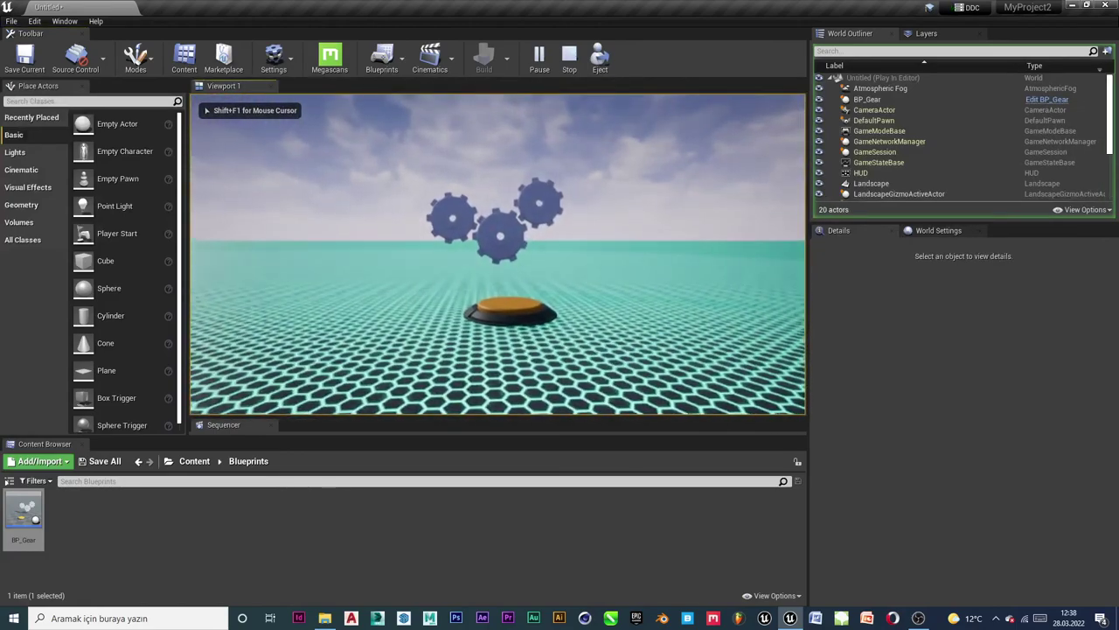
# Play-test full-window, walking with W, A and S around the gears and orange button, then exit with Escape.
pyautogui.press('F11')
pyautogui.press('w')
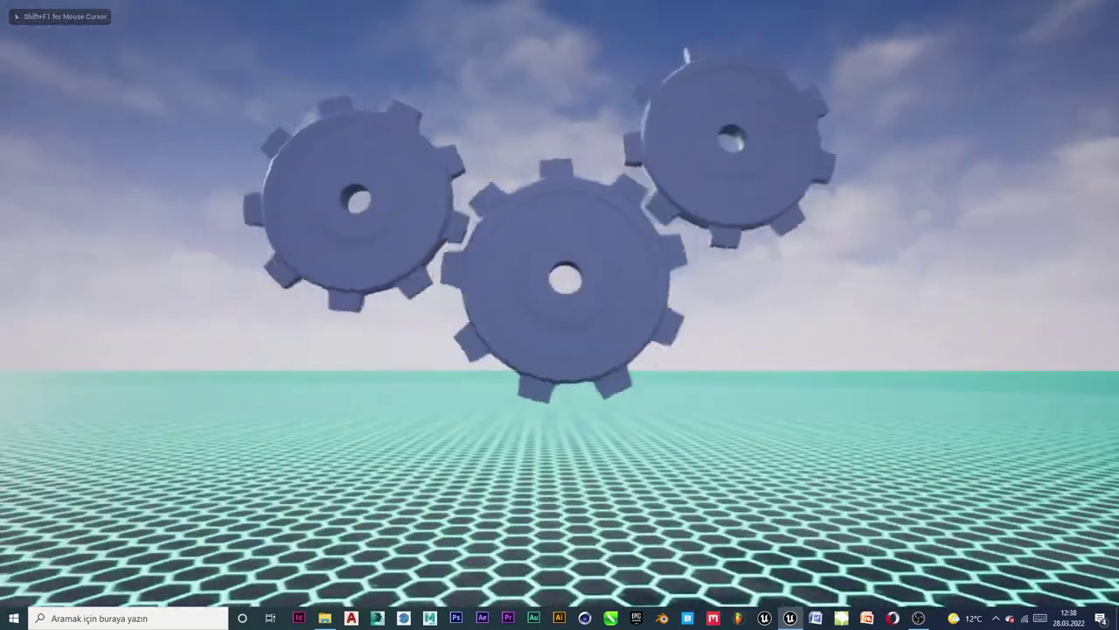
pyautogui.press('s')
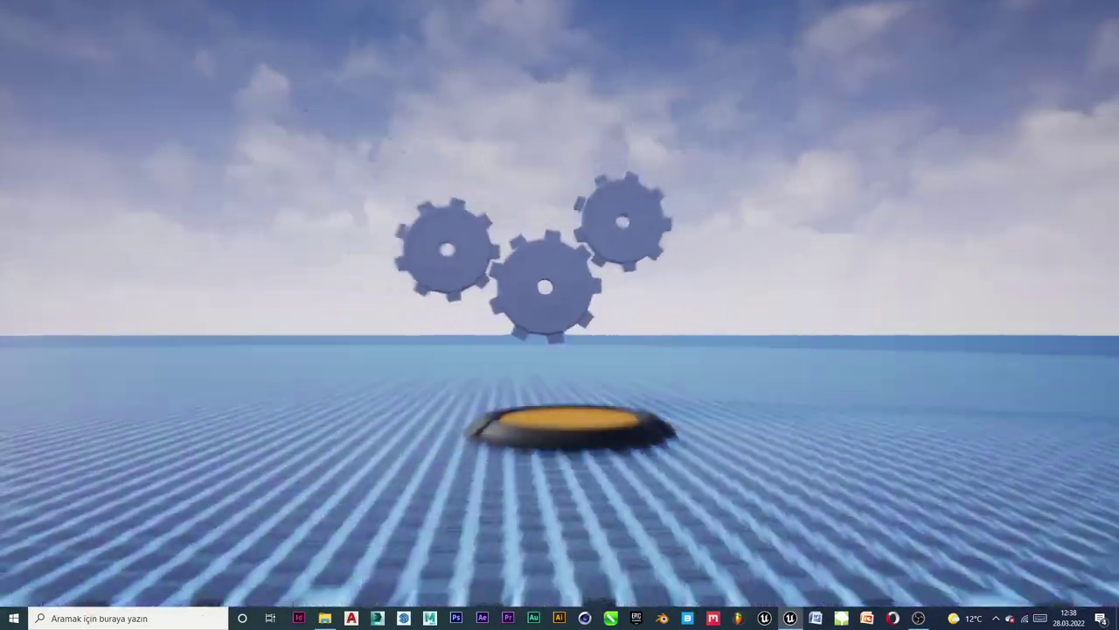
pyautogui.press('w')
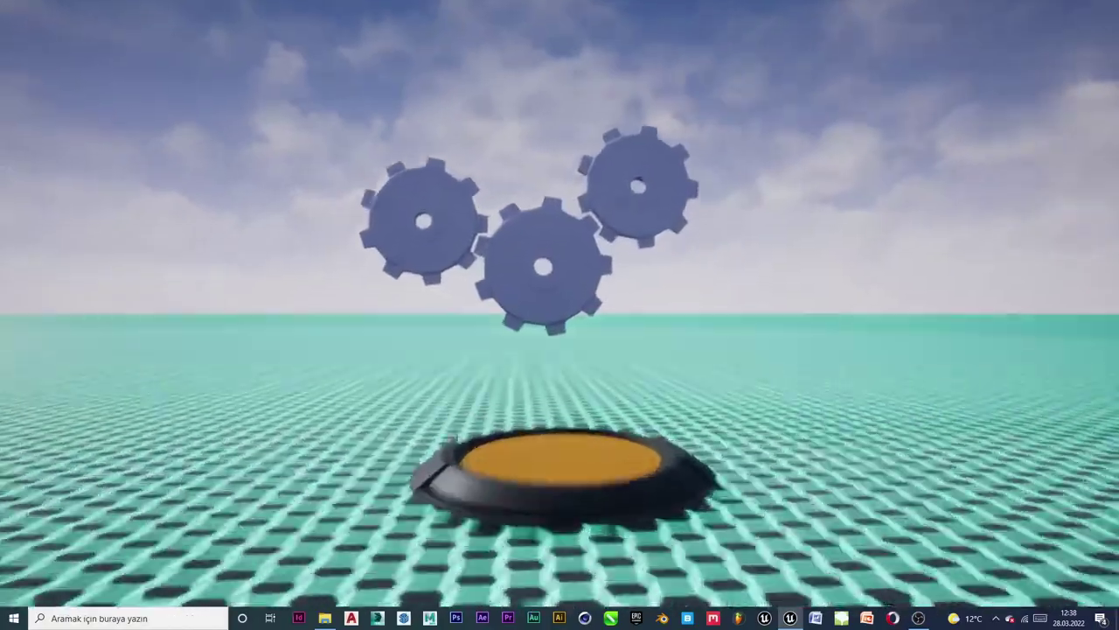
pyautogui.press('s')
pyautogui.press('a')
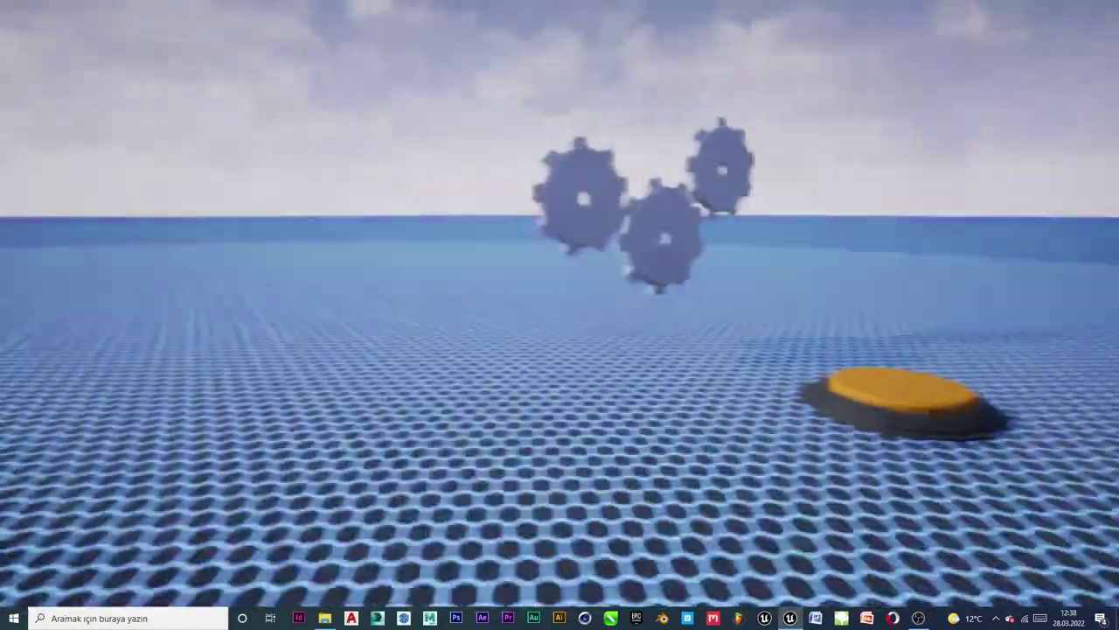
pyautogui.press('w')
pyautogui.press('w')
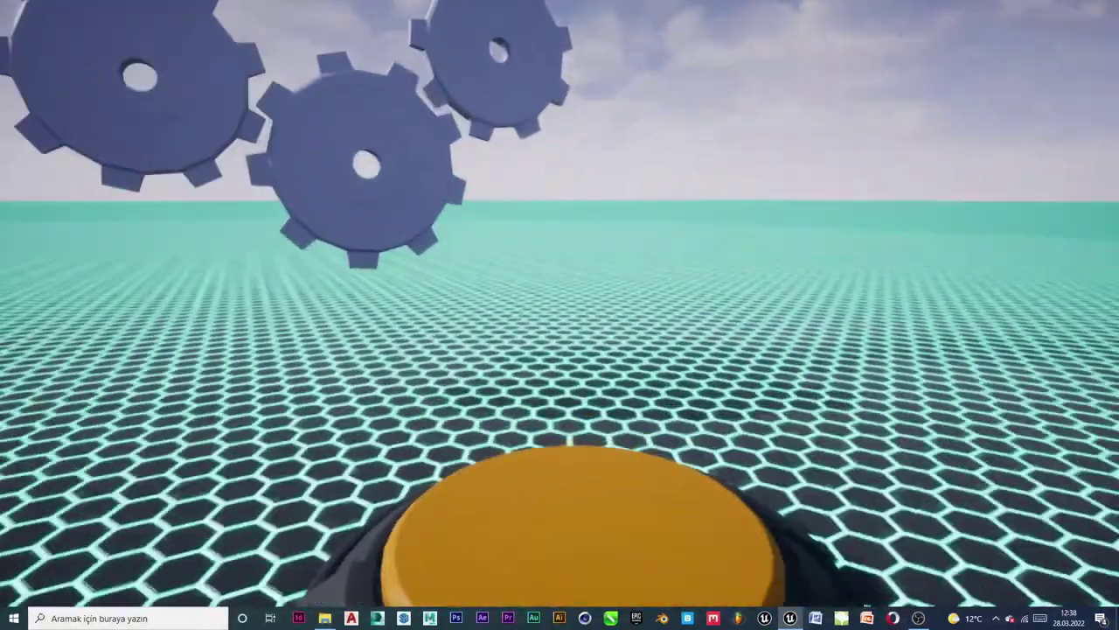
pyautogui.press('s')
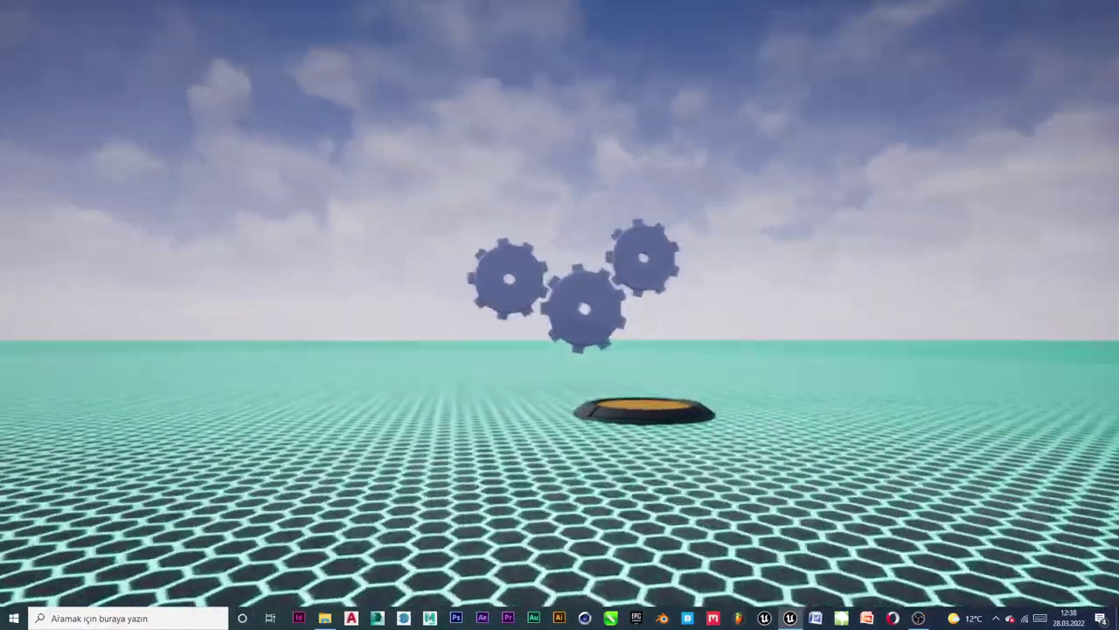
pyautogui.press('Escape')
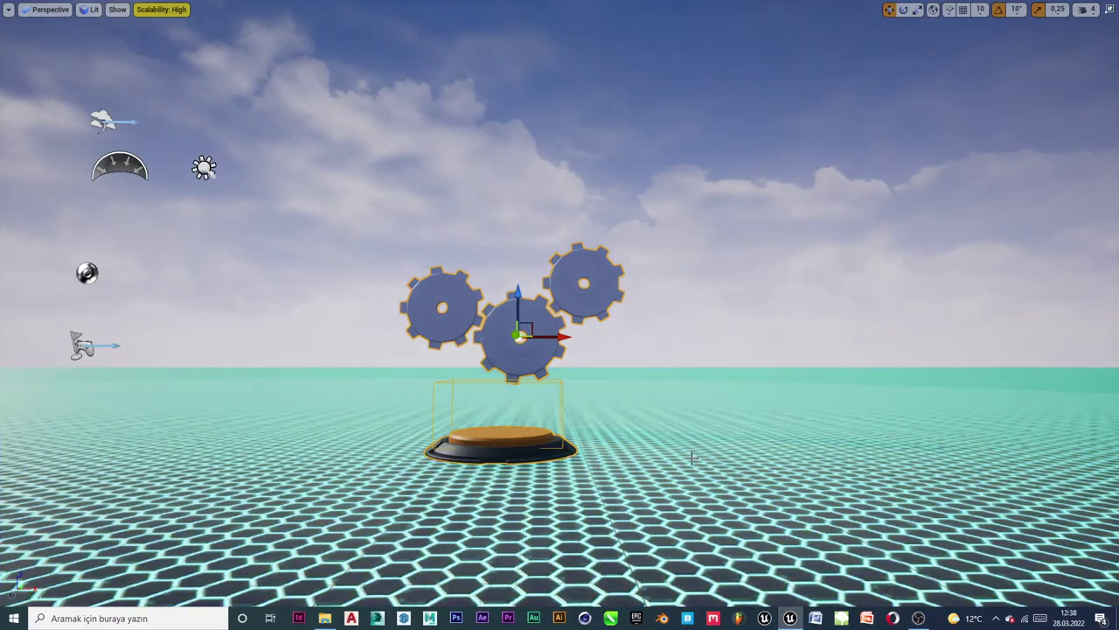
# Restore the editor layout, reopen BP_Gear and pan to the Set Vector Parameter Value node.
pyautogui.press('F11')
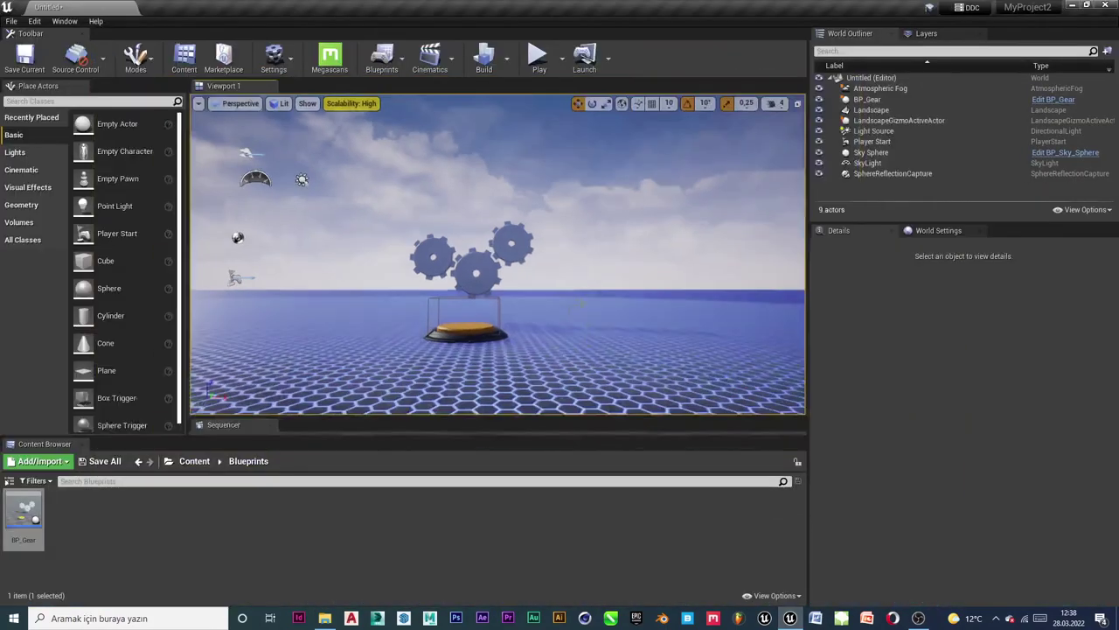
pyautogui.doubleClick(35, 502)
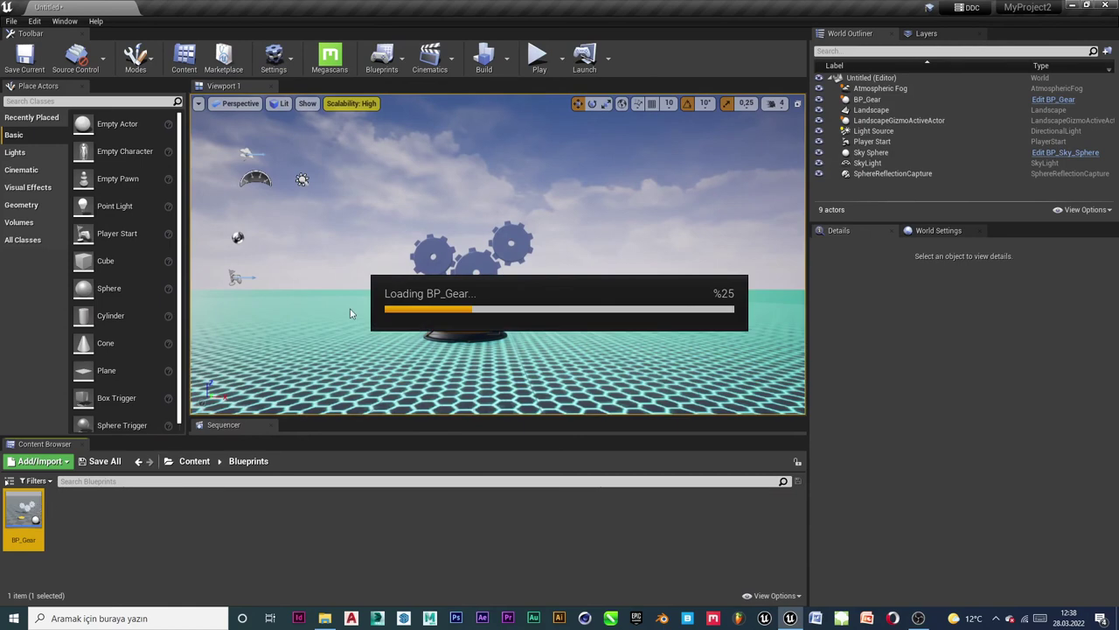
pyautogui.moveTo(542, 335); pyautogui.dragTo(492, 488, button='right')
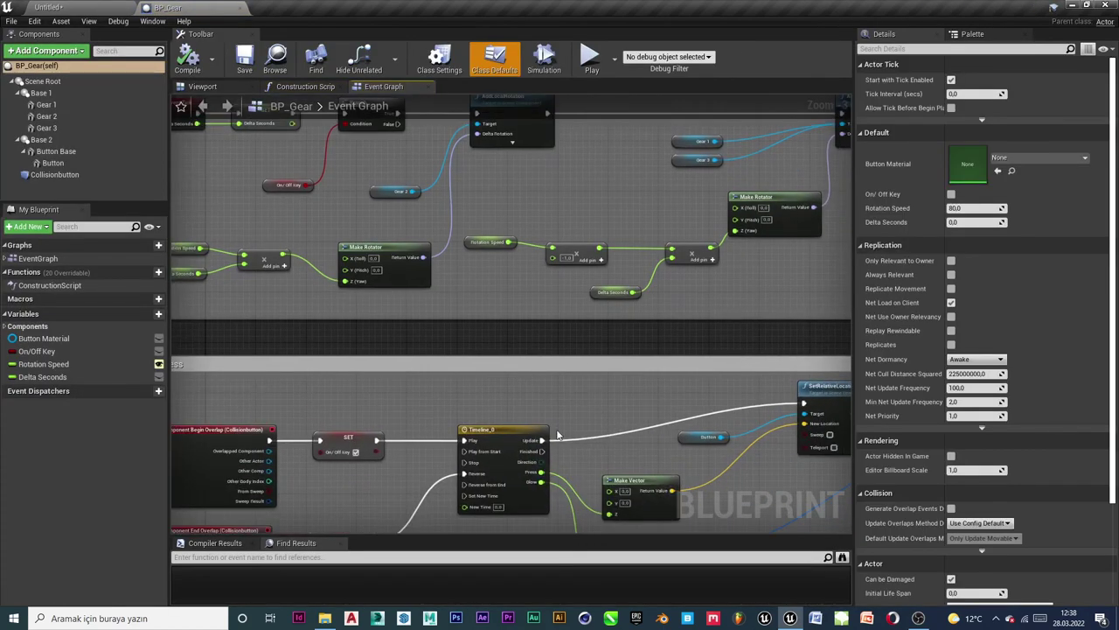
pyautogui.scroll(3, 492, 488)
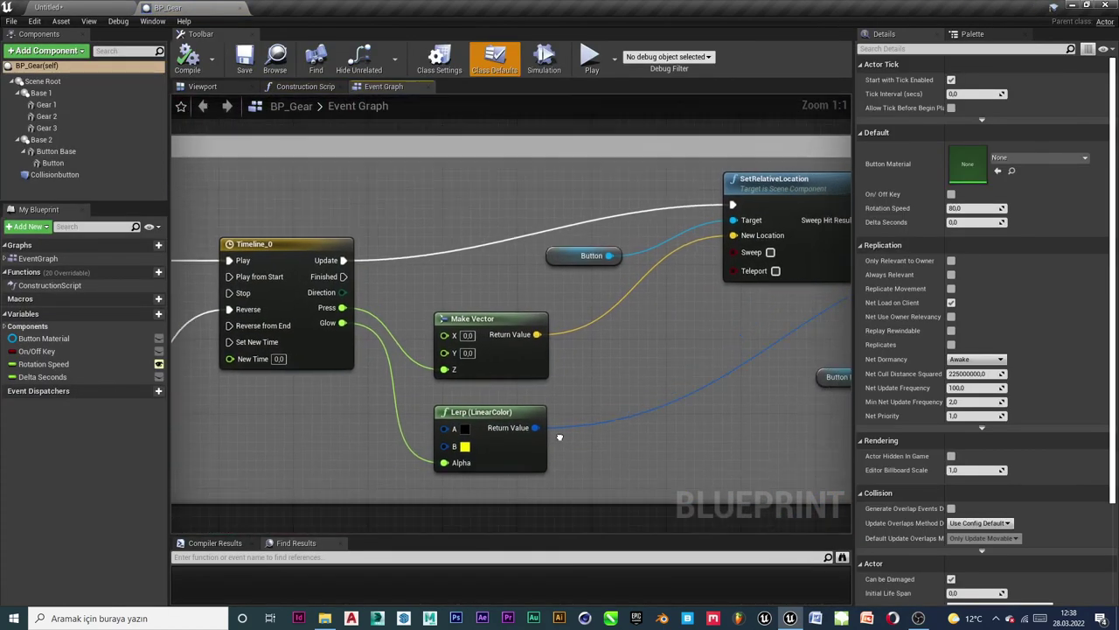
pyautogui.moveTo(448, 452); pyautogui.dragTo(287, 446, button='right')
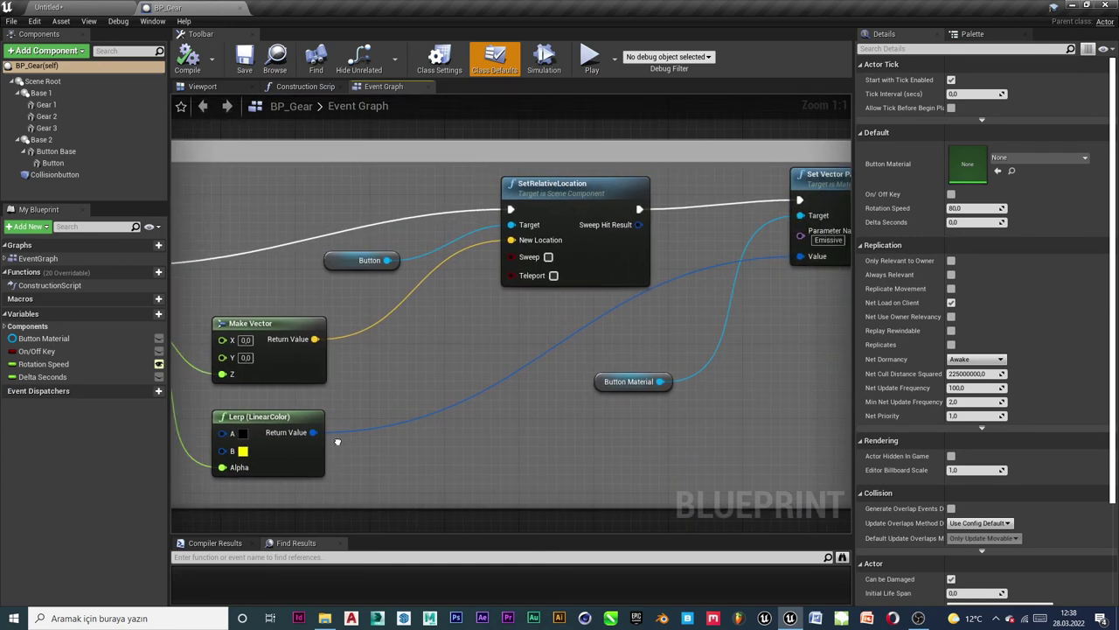
pyautogui.moveTo(667, 379); pyautogui.dragTo(638, 379, button='right')
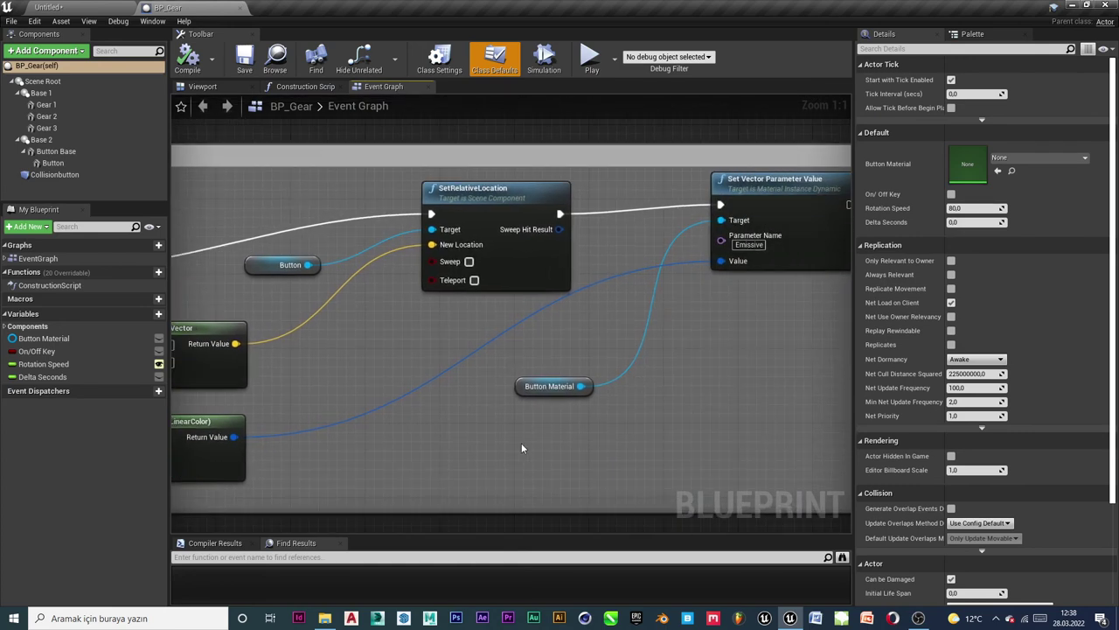
# Inspect the Button Material, Lerp (LinearColor) and Make Vector nodes, bringing Timeline_0 into view.
pyautogui.click(521, 381)
pyautogui.moveTo(395, 428); pyautogui.dragTo(579, 411, button='right')
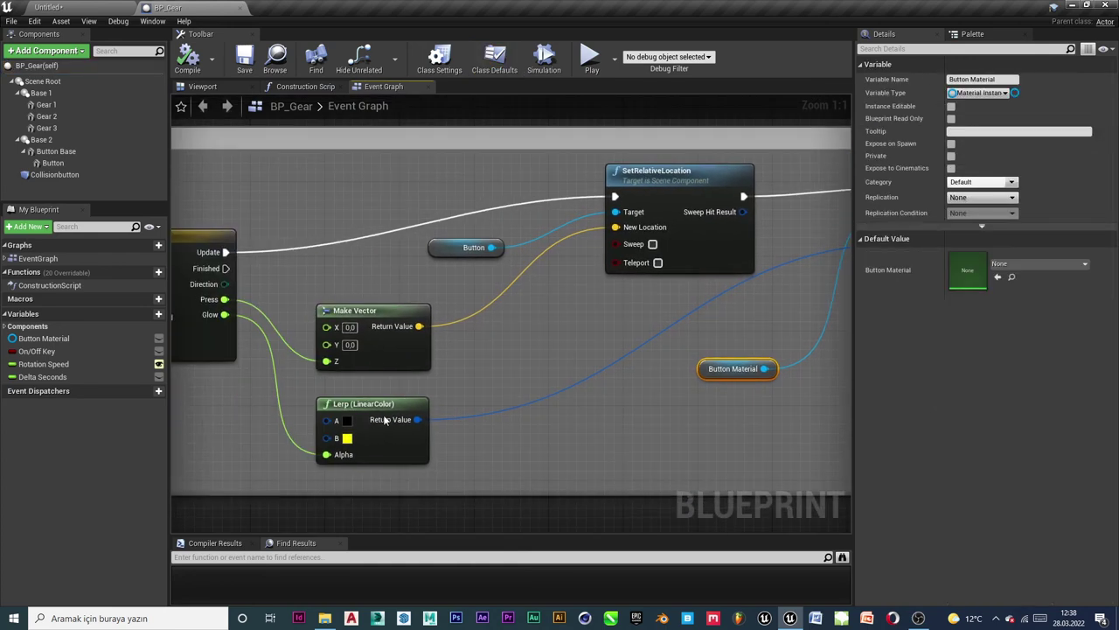
pyautogui.click(379, 409)
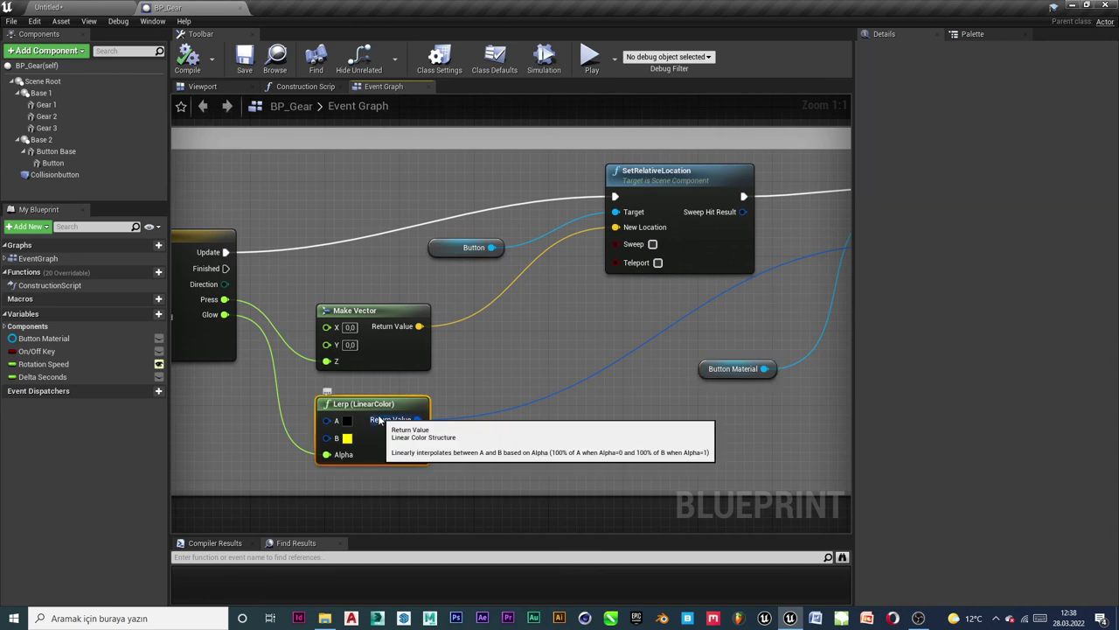
pyautogui.click(374, 322)
pyautogui.moveTo(376, 322); pyautogui.dragTo(585, 316, button='right')
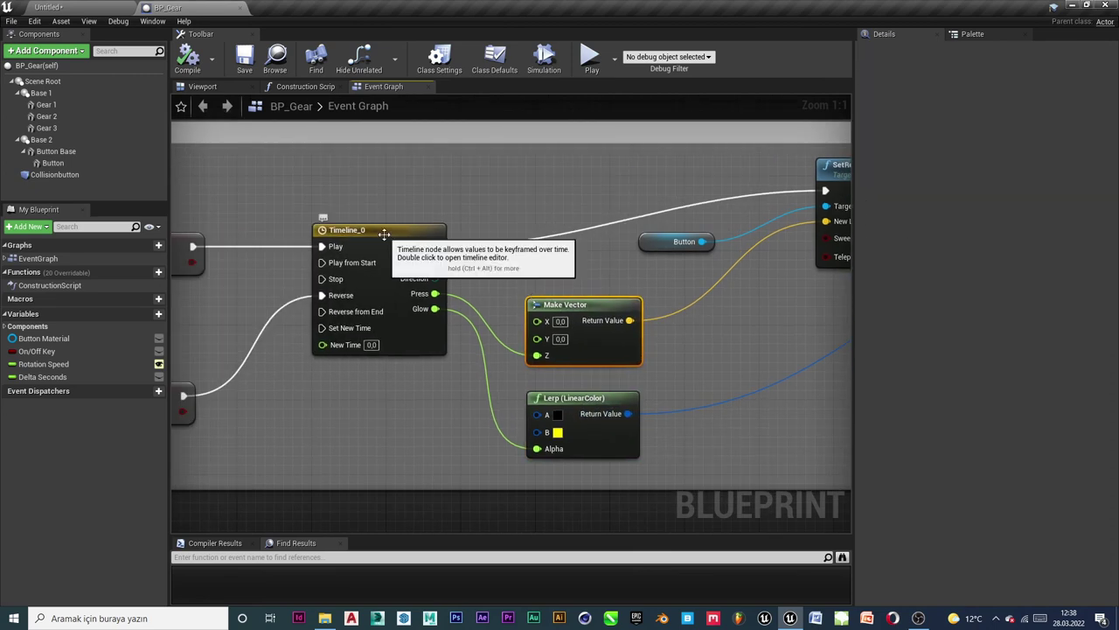
# Open Timeline_0 and inspect the key on its Glow curve.
pyautogui.doubleClick(384, 231)
pyautogui.scroll(-2, 532, 301)
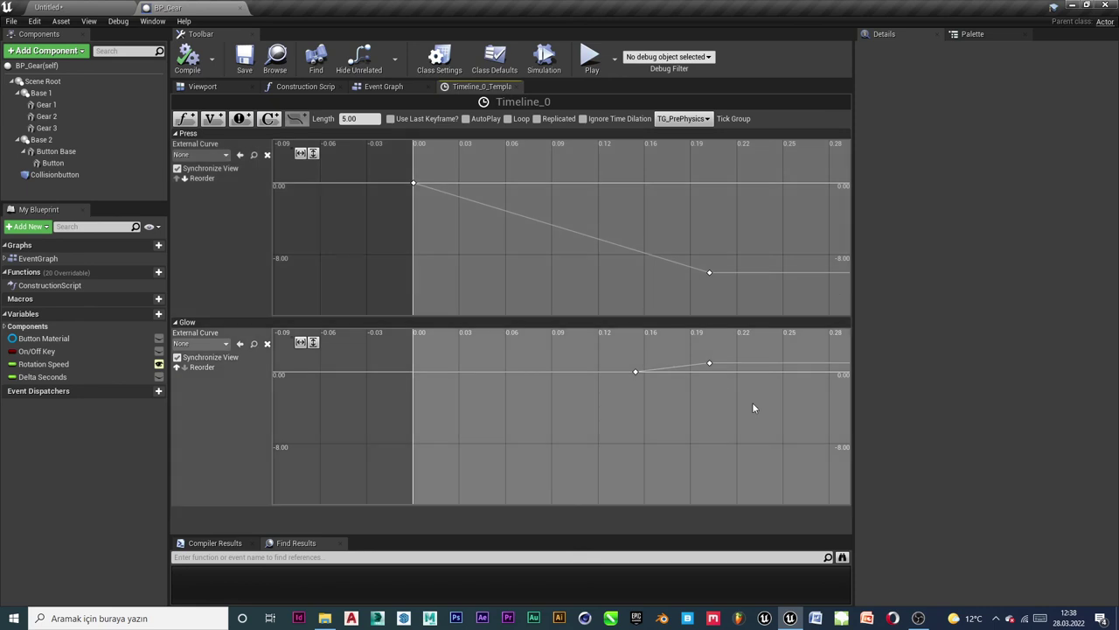
pyautogui.moveTo(752, 402); pyautogui.dragTo(476, 374, button='right')
pyautogui.click(404, 373)
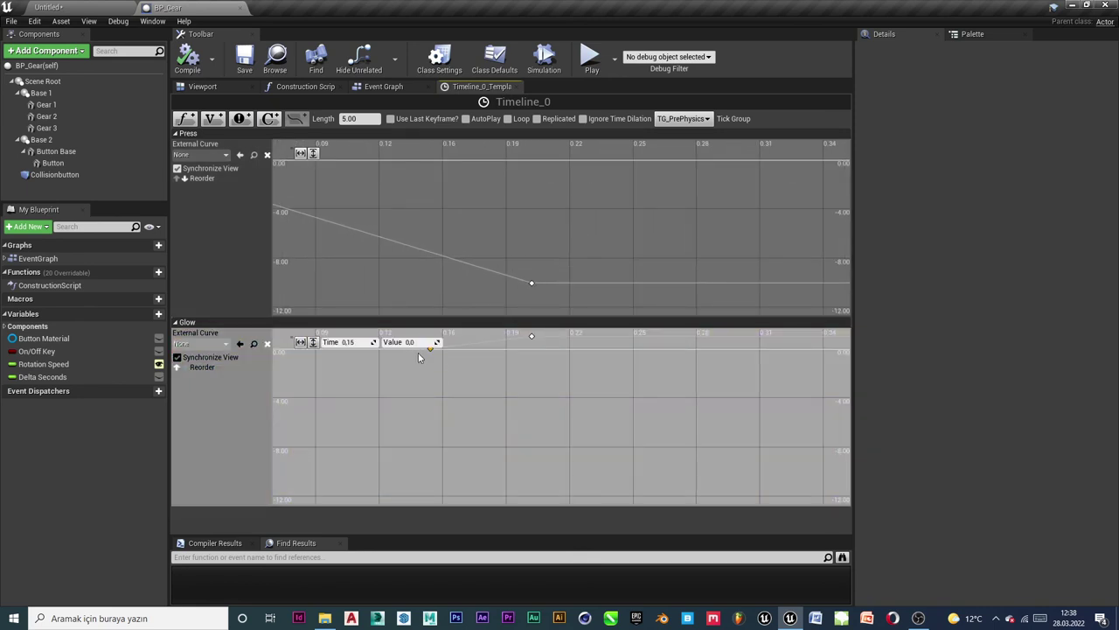
pyautogui.click(520, 351)
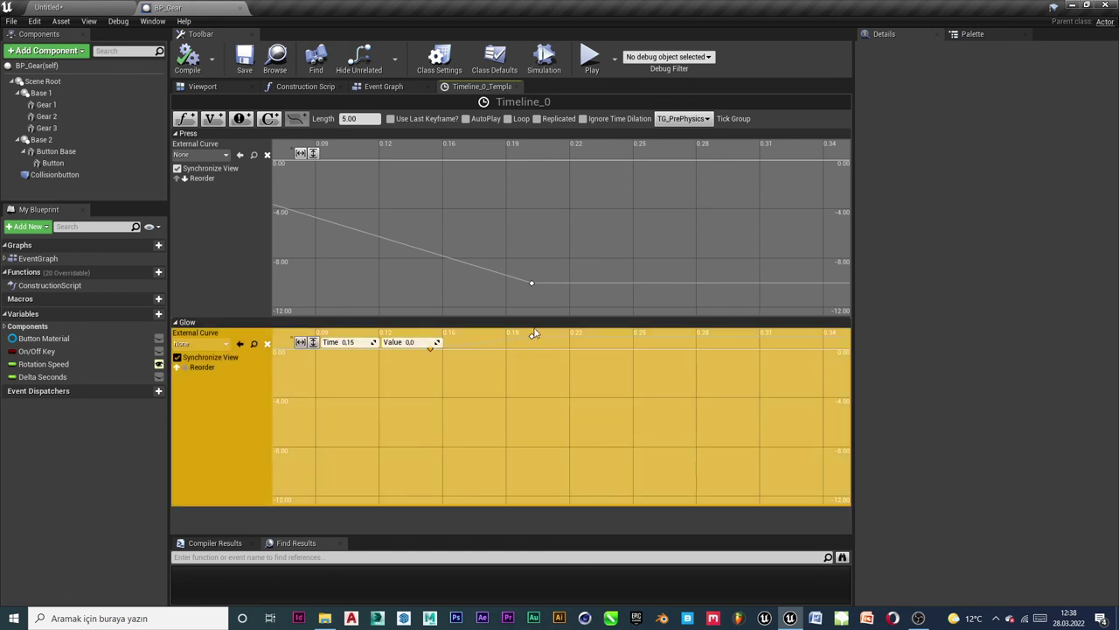
pyautogui.keyDown('shift'); pyautogui.click(534, 336); pyautogui.keyUp('shift')
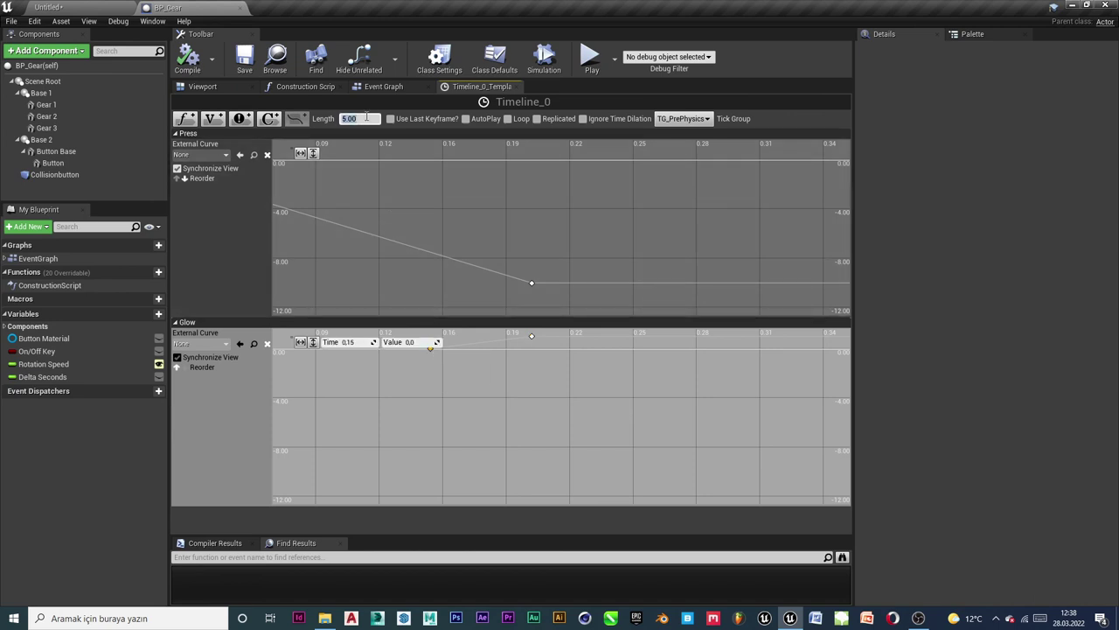
# Set the timeline length to 0.2 seconds, then compile and save BP_Gear.
pyautogui.write('0.2')
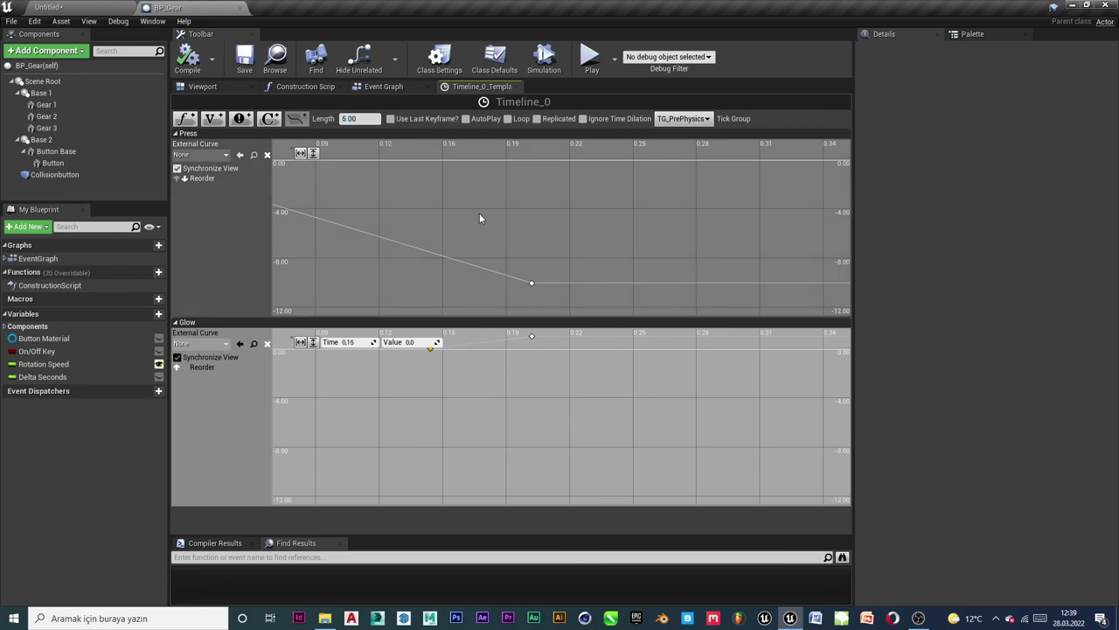
pyautogui.click(347, 118)
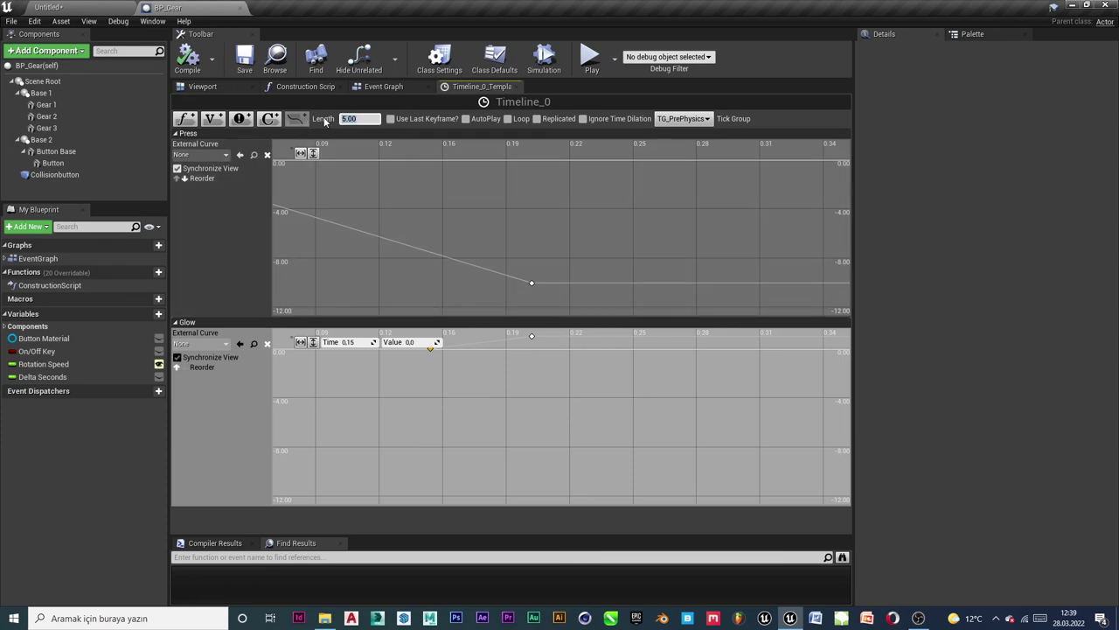
pyautogui.write('0.2')
pyautogui.press('Return')
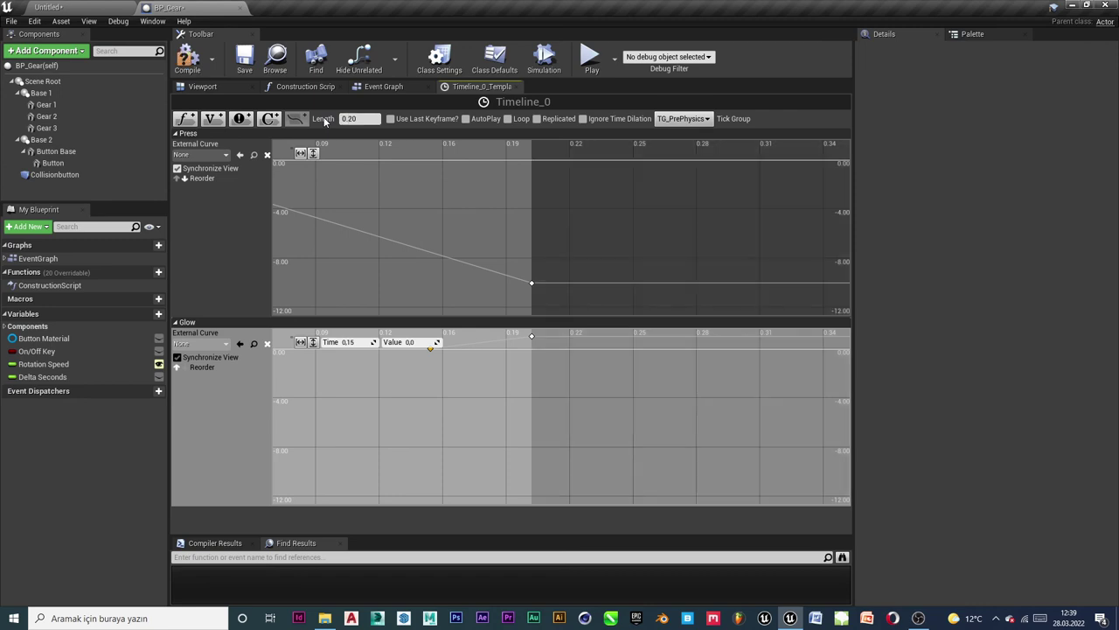
pyautogui.click(183, 56)
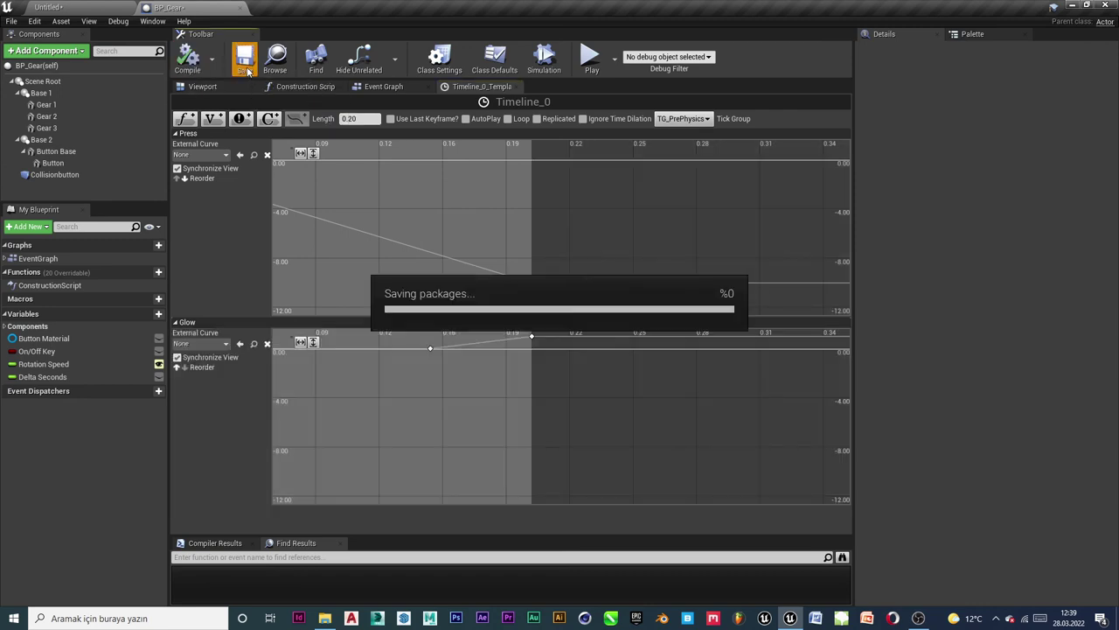
pyautogui.click(63, 6)
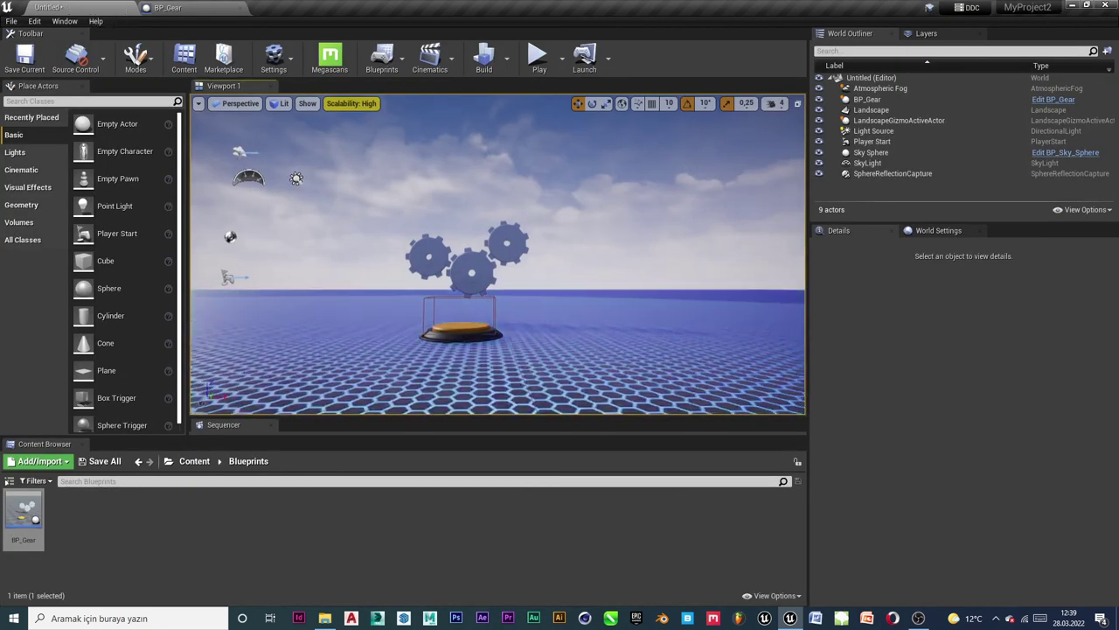
pyautogui.press('F11')
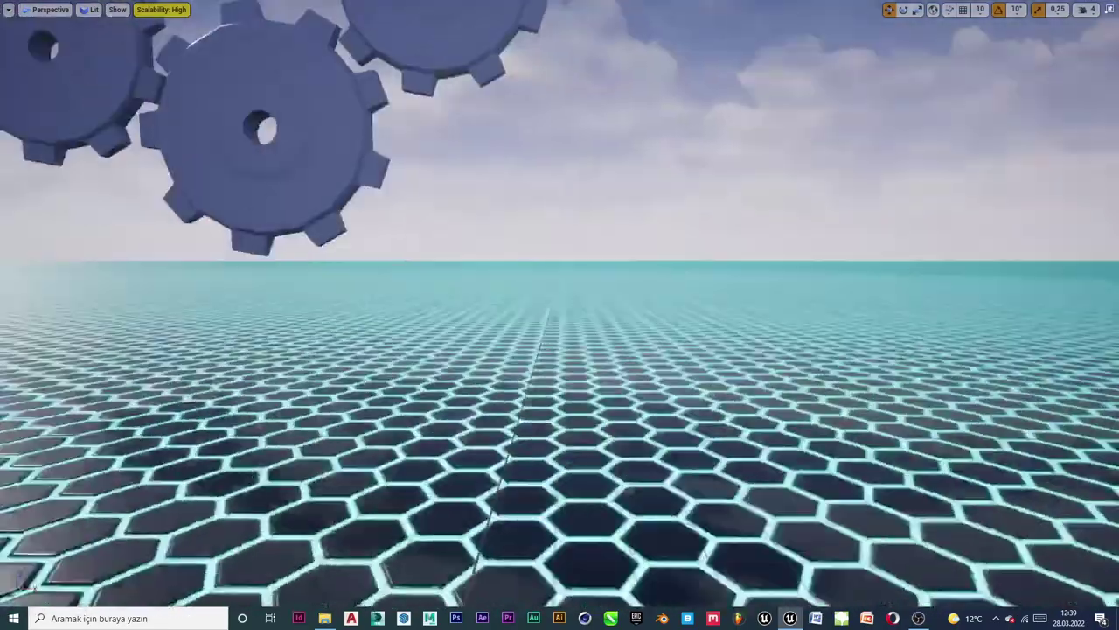
pyautogui.moveTo(560, 315)
pyautogui.mouseDown(button='right')
pyautogui.moveTo(612, 332)
pyautogui.moveTo(560, 262)
pyautogui.mouseUp(button='right')
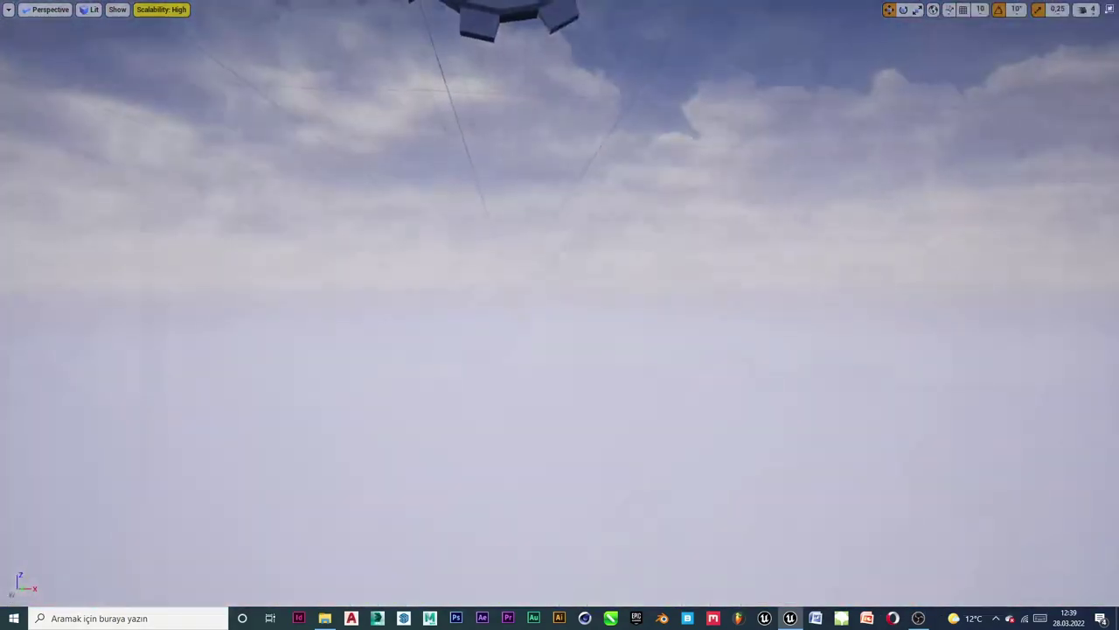
pyautogui.moveTo(559, 315); pyautogui.dragTo(702, 250, button='right')
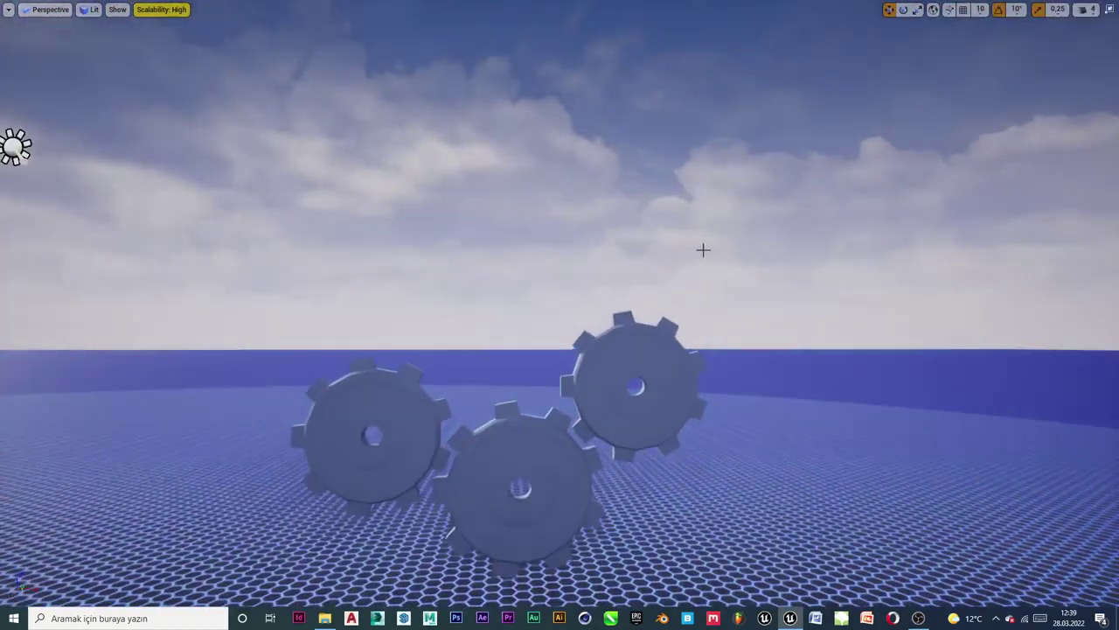
pyautogui.press('F11')
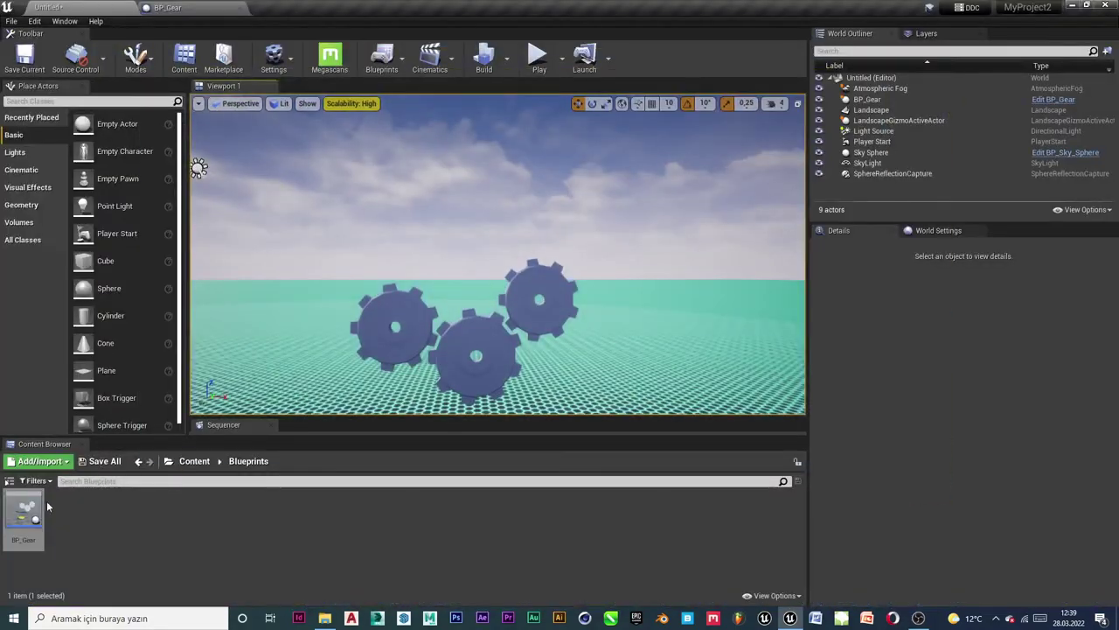
# Reopen BP_Gear, look over its Event Graph and Construction Script, and close the Timeline_0 curve tab.
pyautogui.doubleClick(40, 505)
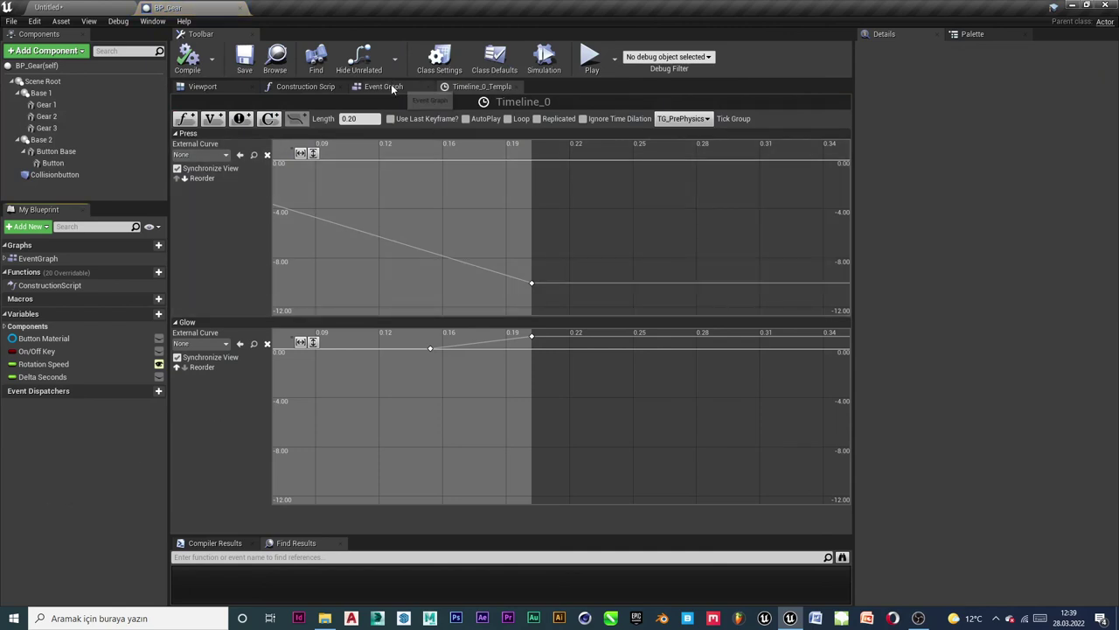
pyautogui.click(385, 87)
pyautogui.click(312, 89)
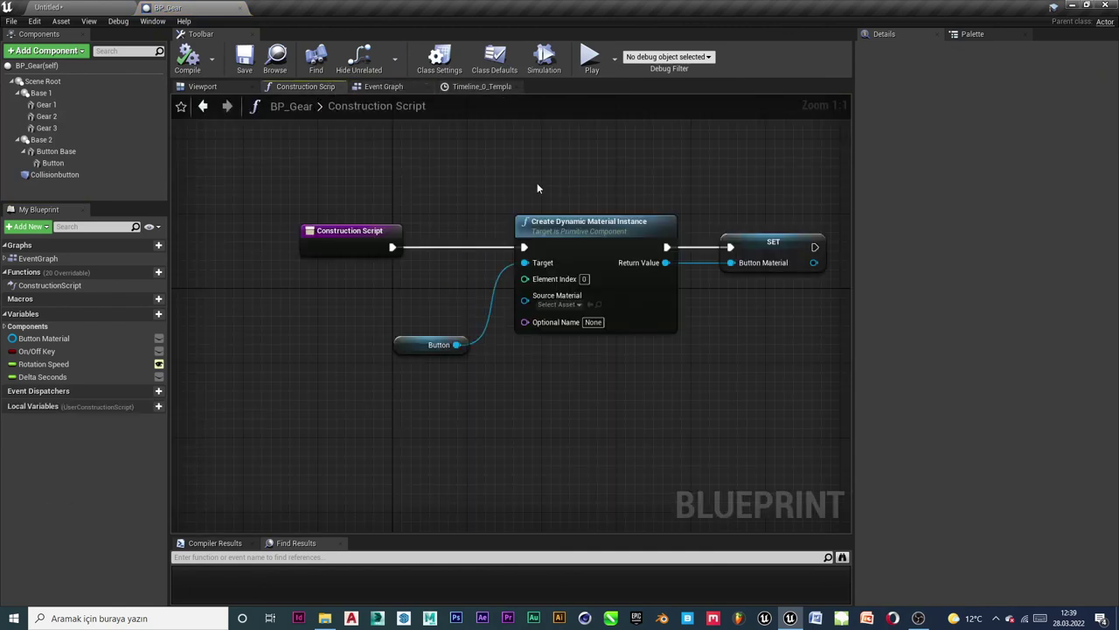
pyautogui.scroll(1, 787, 355)
pyautogui.scroll(-1, 769, 323)
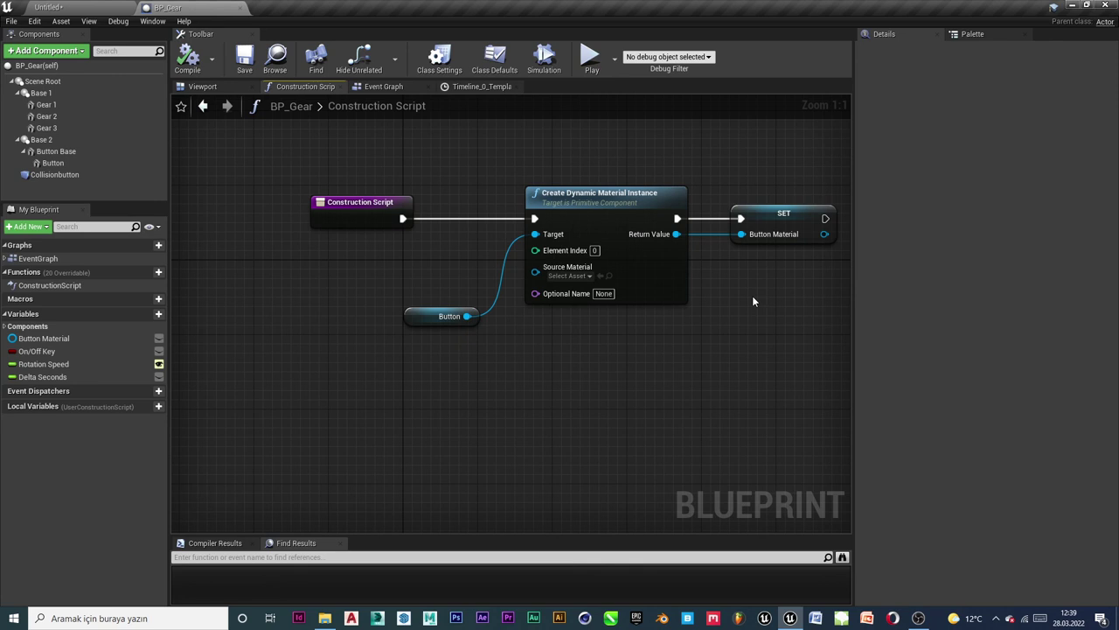
pyautogui.moveTo(747, 301); pyautogui.dragTo(695, 311, button='right')
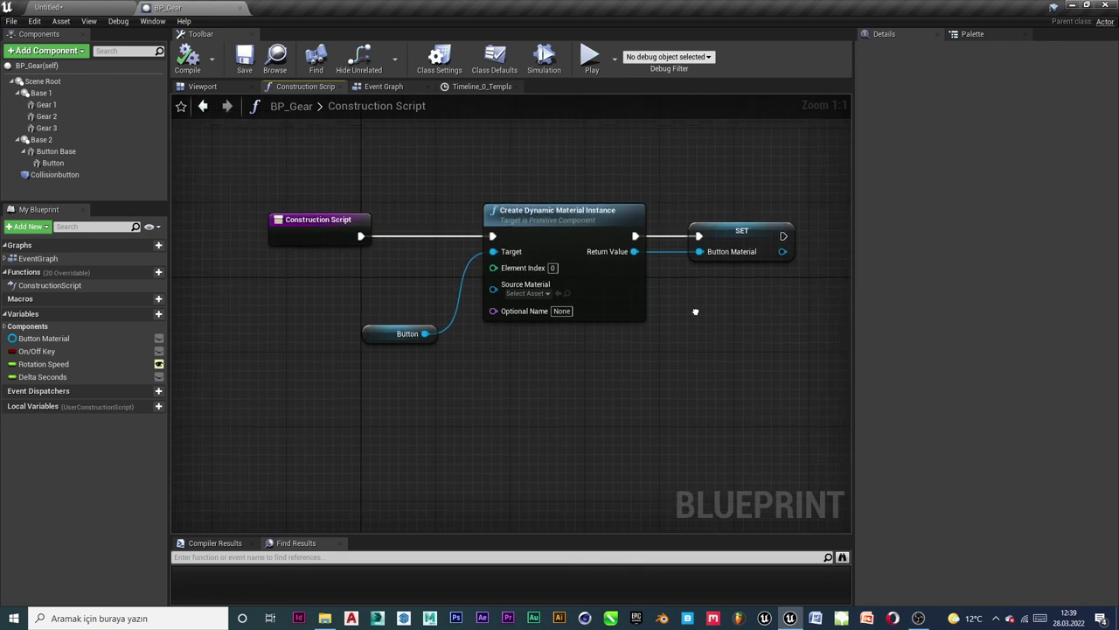
pyautogui.click(481, 87)
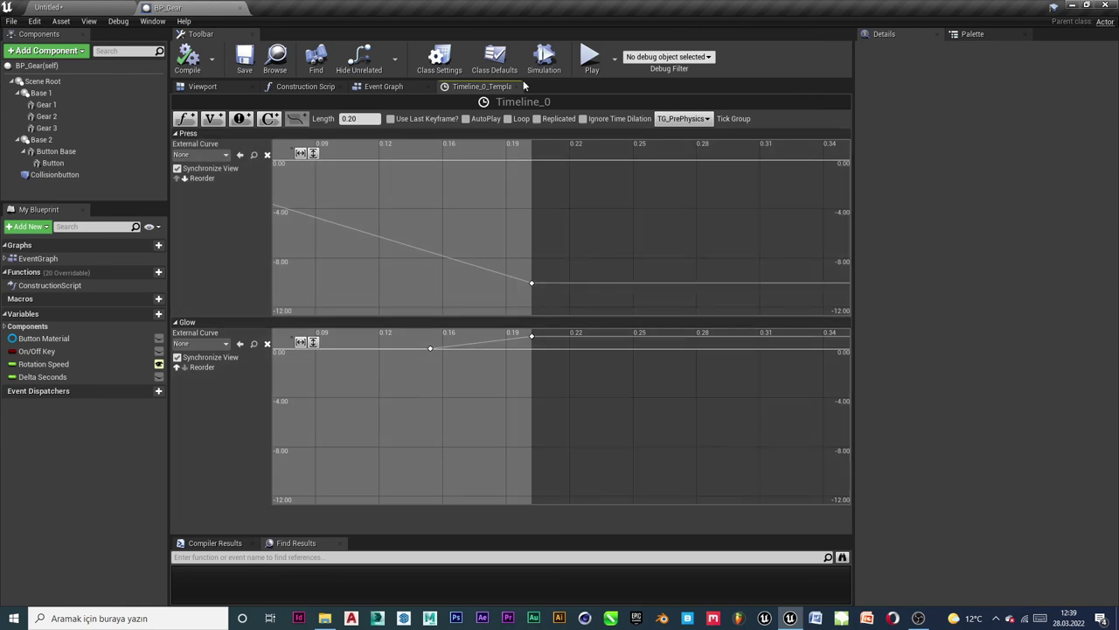
pyautogui.click(517, 87)
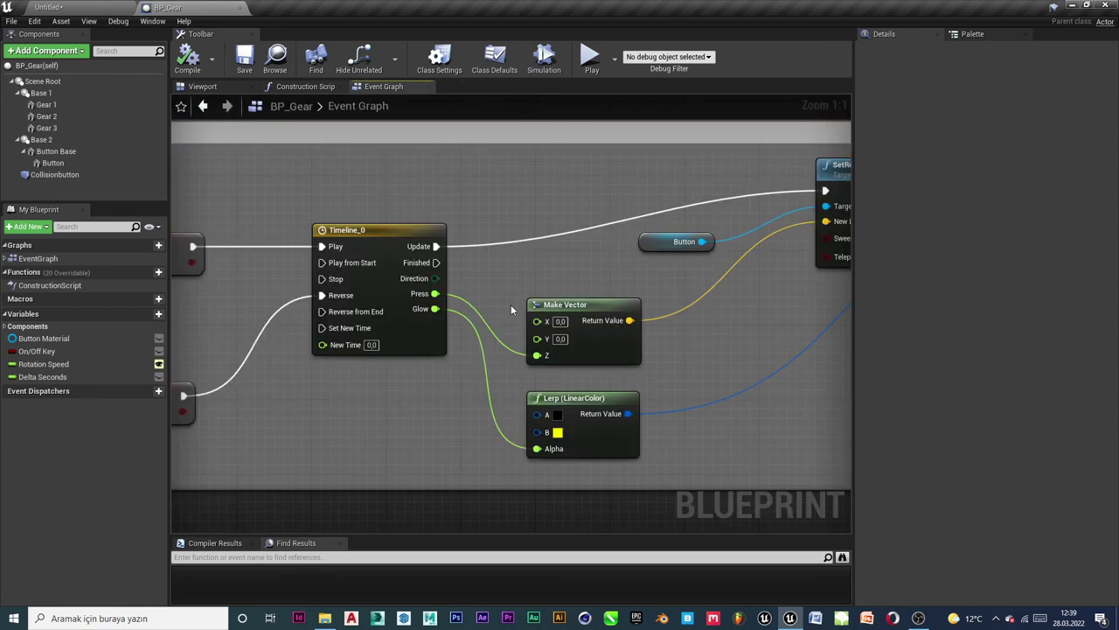
# Pan the Event Graph across the overlap events, Make Vector, Gears Rotation and Button Press nodes.
pyautogui.scroll(-2, 510, 307)
pyautogui.moveTo(502, 290)
pyautogui.mouseDown(button='right')
pyautogui.moveTo(625, 239)
pyautogui.moveTo(451, 281)
pyautogui.mouseUp(button='right')
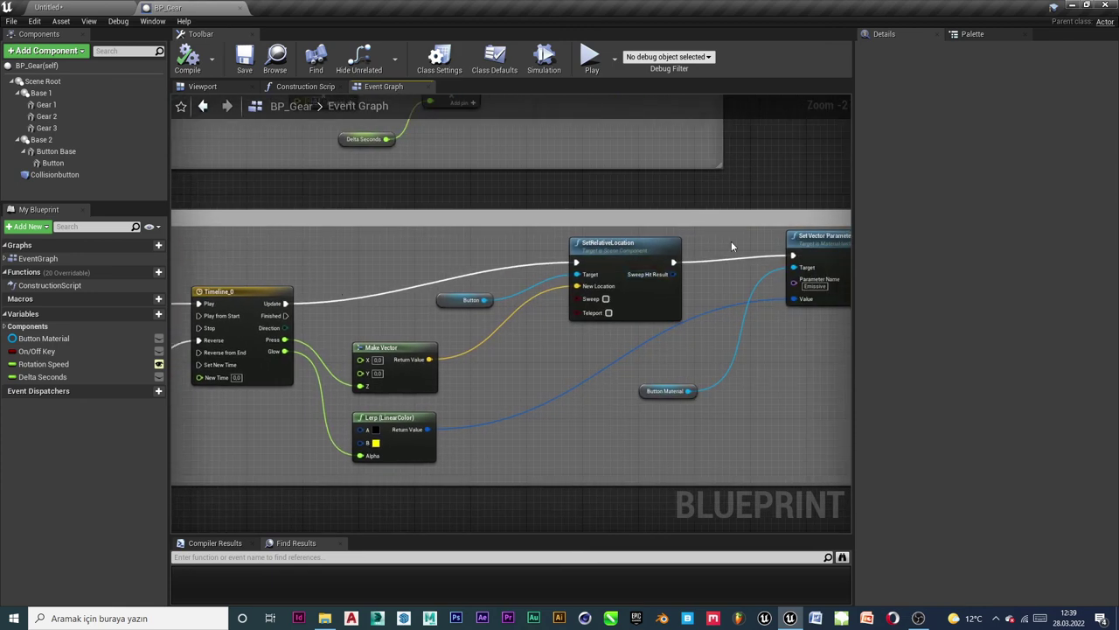
pyautogui.scroll(2, 722, 316)
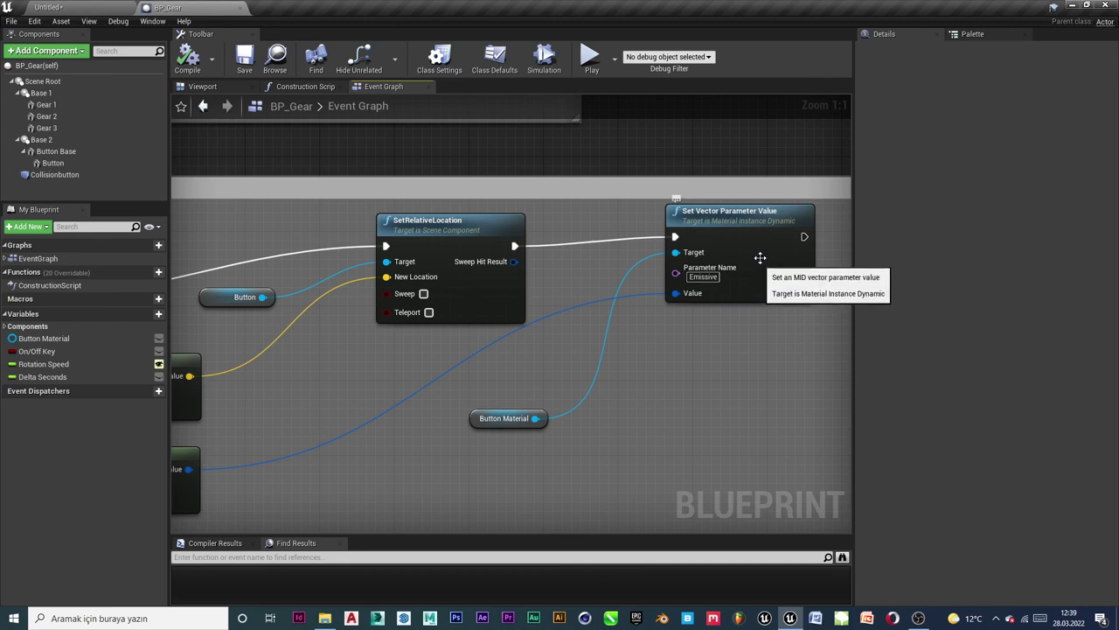
pyautogui.moveTo(544, 197); pyautogui.dragTo(784, 303, button='right')
pyautogui.scroll(-1, 544, 196)
pyautogui.scroll(-1, 555, 254)
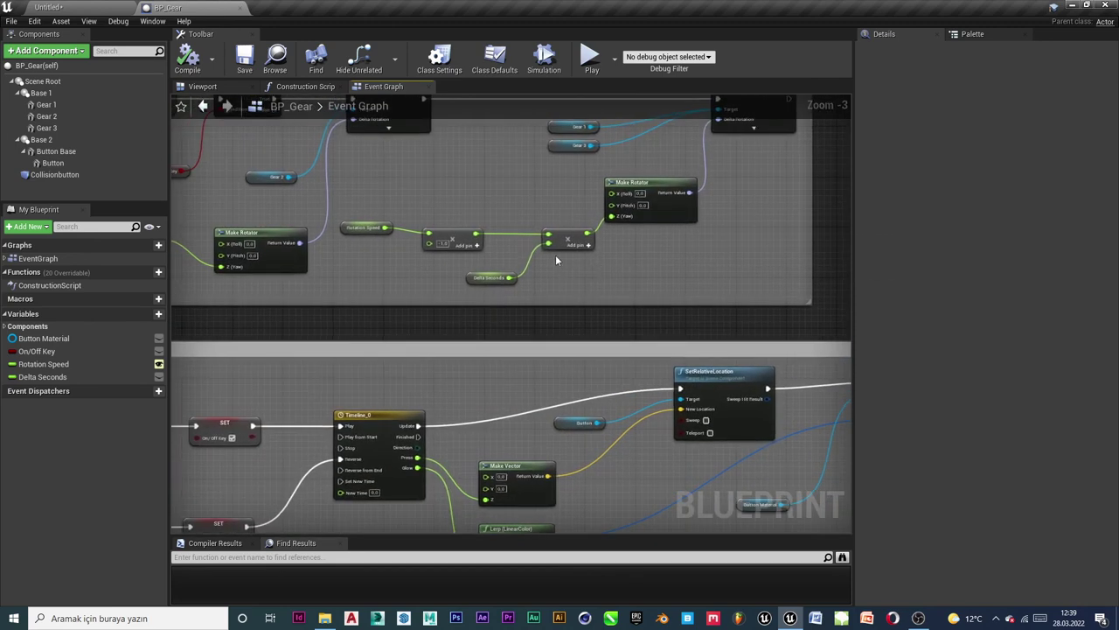
pyautogui.scroll(-1, 588, 247)
pyautogui.moveTo(587, 247)
pyautogui.mouseDown(button='right')
pyautogui.moveTo(661, 241)
pyautogui.moveTo(502, 205)
pyautogui.mouseUp(button='right')
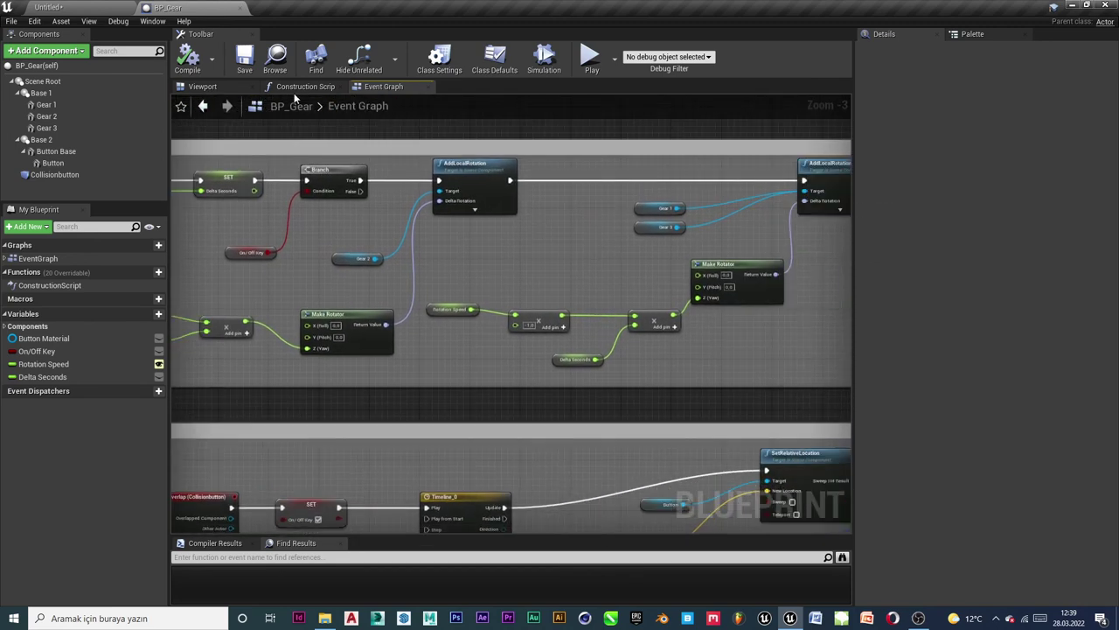
pyautogui.moveTo(500, 300); pyautogui.dragTo(561, 328, button='right')
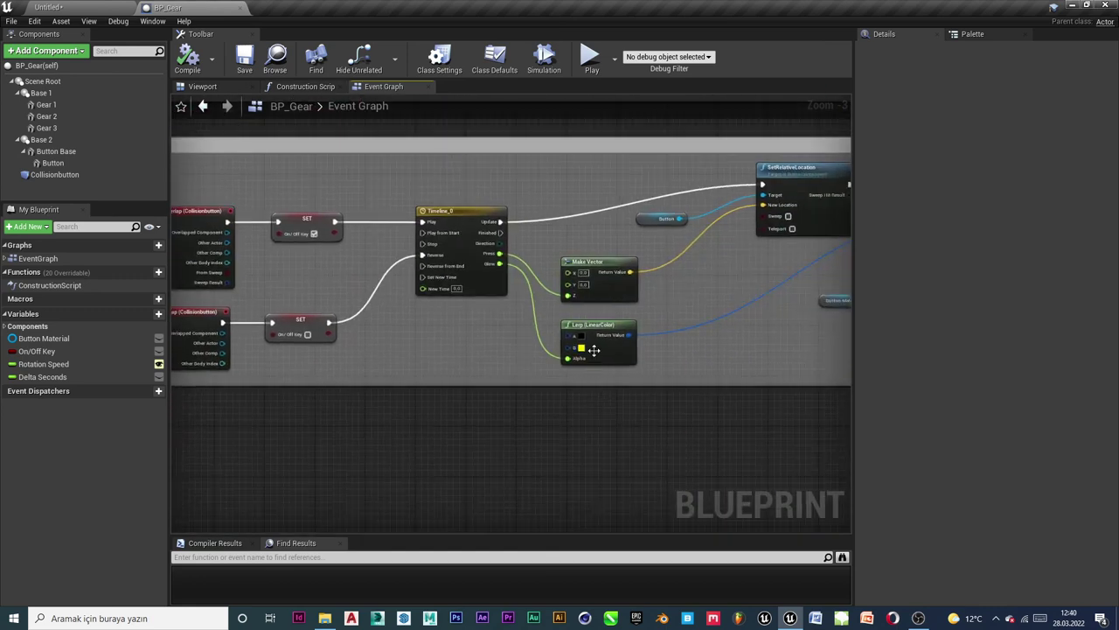
# Change the Lerp node's B glow colour to a brighter lemon yellow (sRGB FCFF00).
pyautogui.click(581, 348)
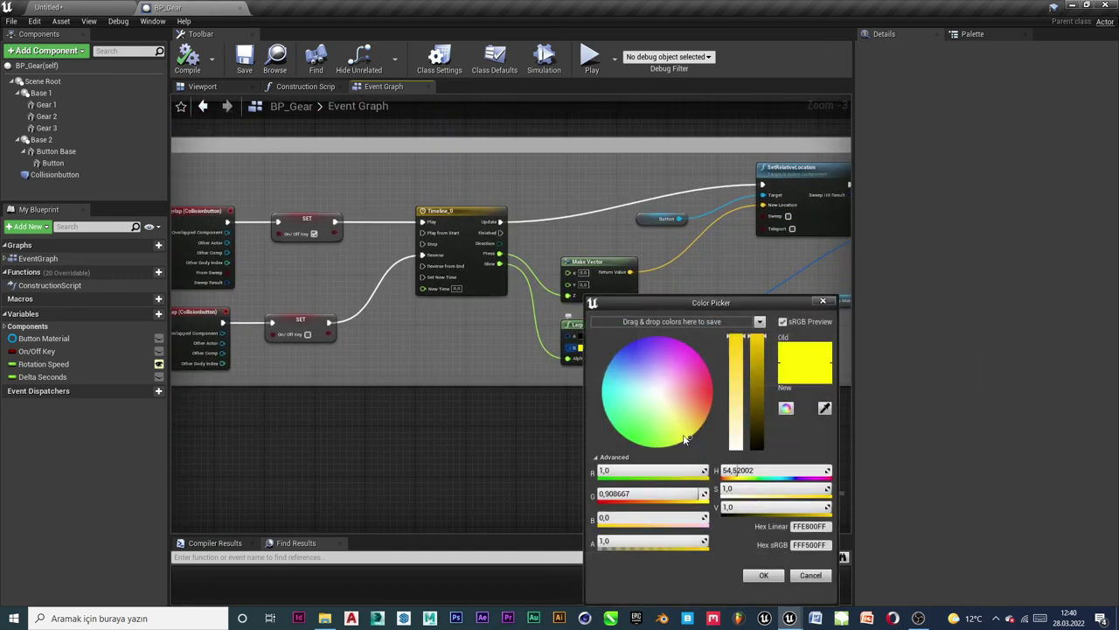
pyautogui.moveTo(688, 439); pyautogui.dragTo(686, 444)
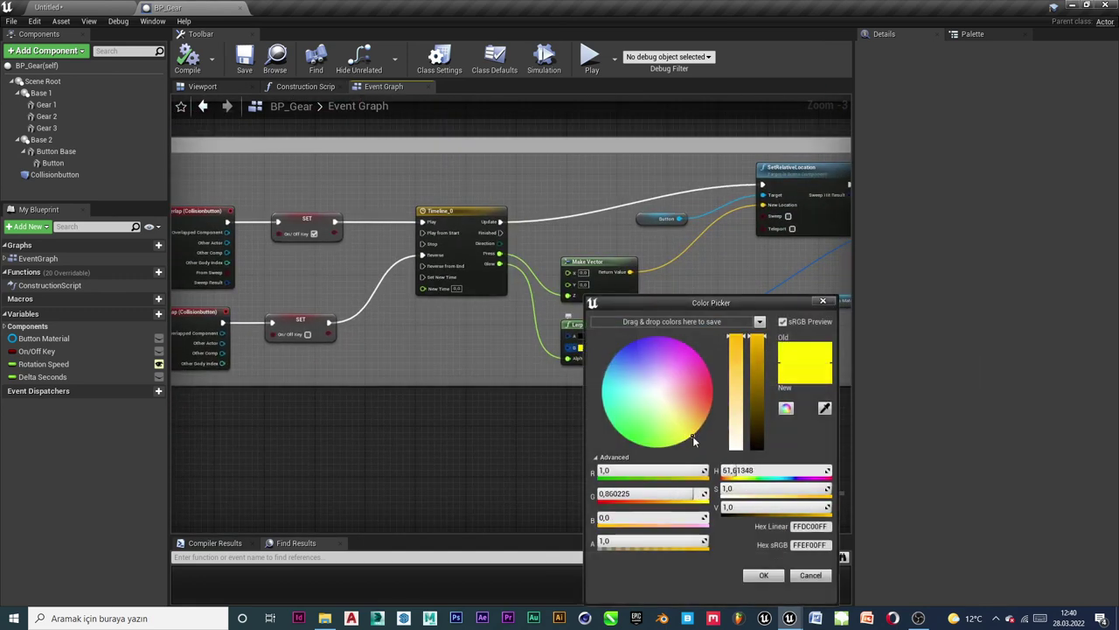
pyautogui.click(767, 573)
# Centre the Set Vector Parameter node and both comment groups, then close the BP_Gear editor.
pyautogui.moveTo(531, 439)
pyautogui.mouseDown(button='right')
pyautogui.moveTo(511, 392)
pyautogui.moveTo(537, 385)
pyautogui.moveTo(493, 380)
pyautogui.moveTo(548, 377)
pyautogui.mouseUp(button='right')
pyautogui.scroll(-3, 628, 342)
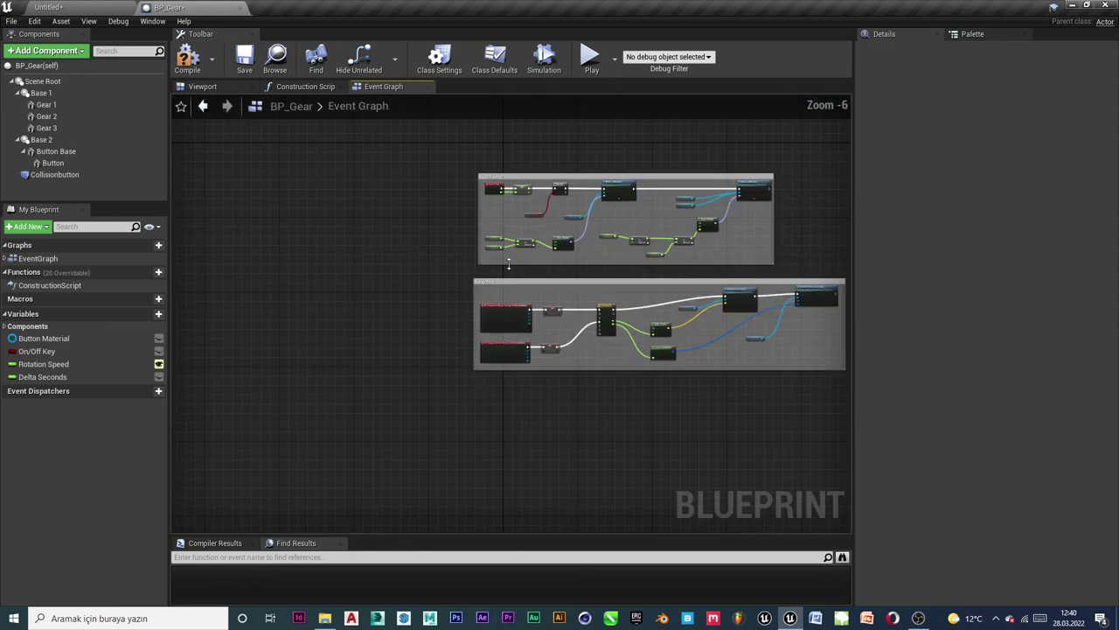
pyautogui.moveTo(508, 262); pyautogui.dragTo(327, 289, button='right')
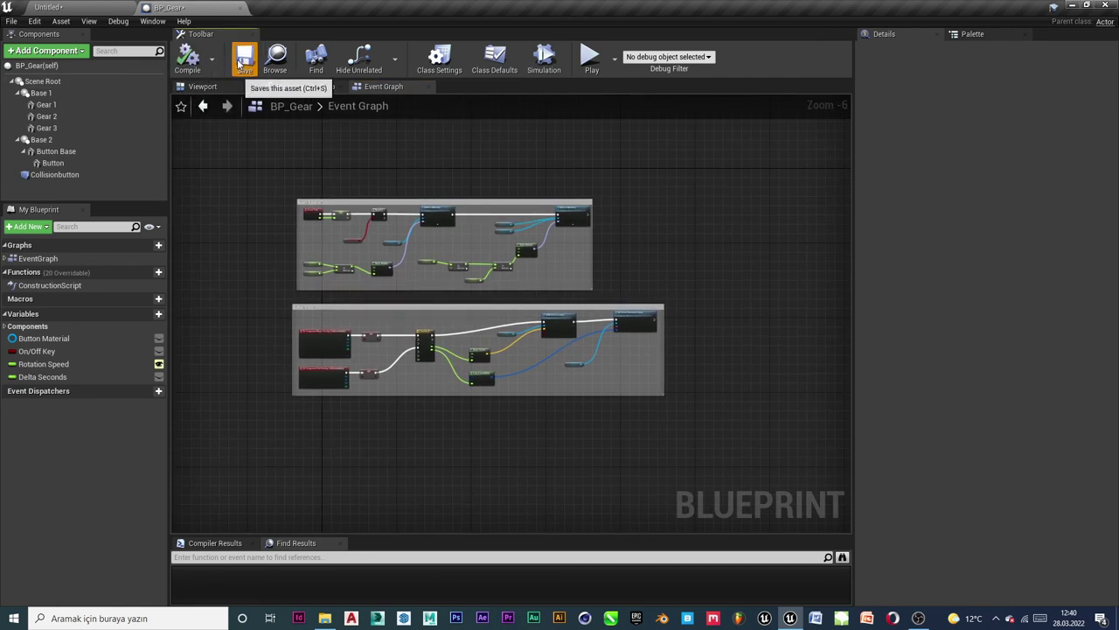
pyautogui.click(241, 9)
# Play-test the level full-screen (F11) and walk up close to the turning gears with W and S.
pyautogui.click(539, 57)
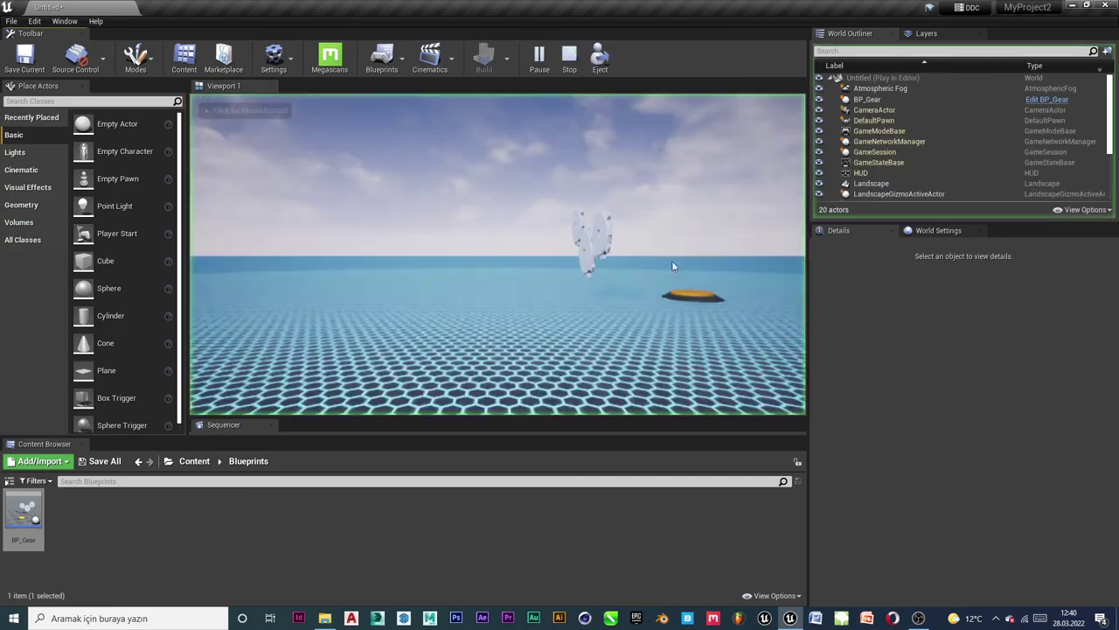
pyautogui.press('F11')
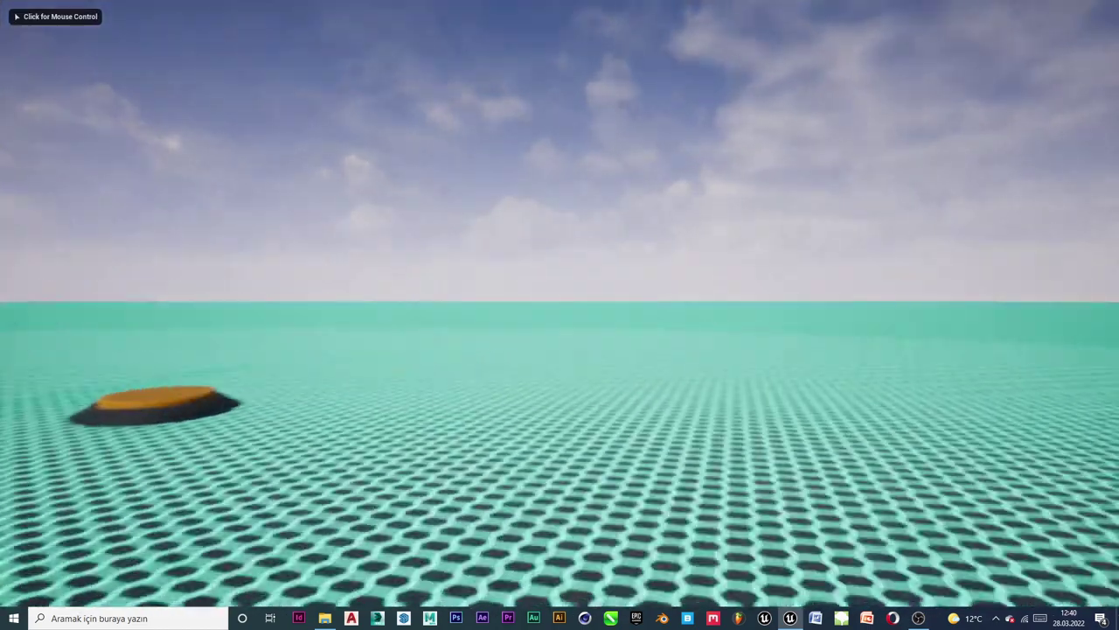
pyautogui.click(560, 314)
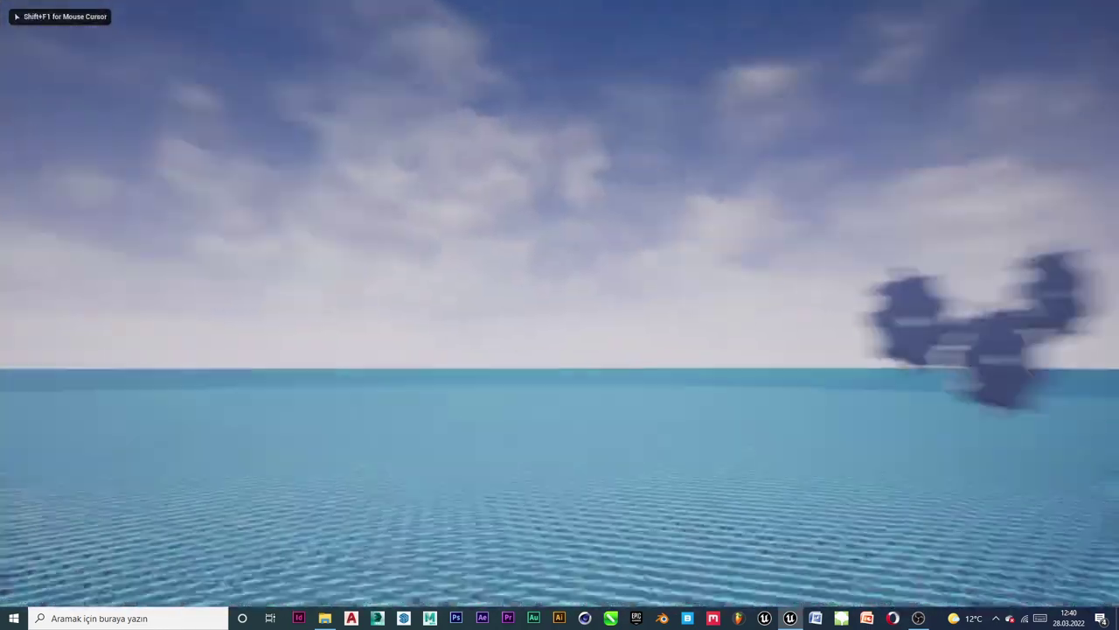
pyautogui.press('w')
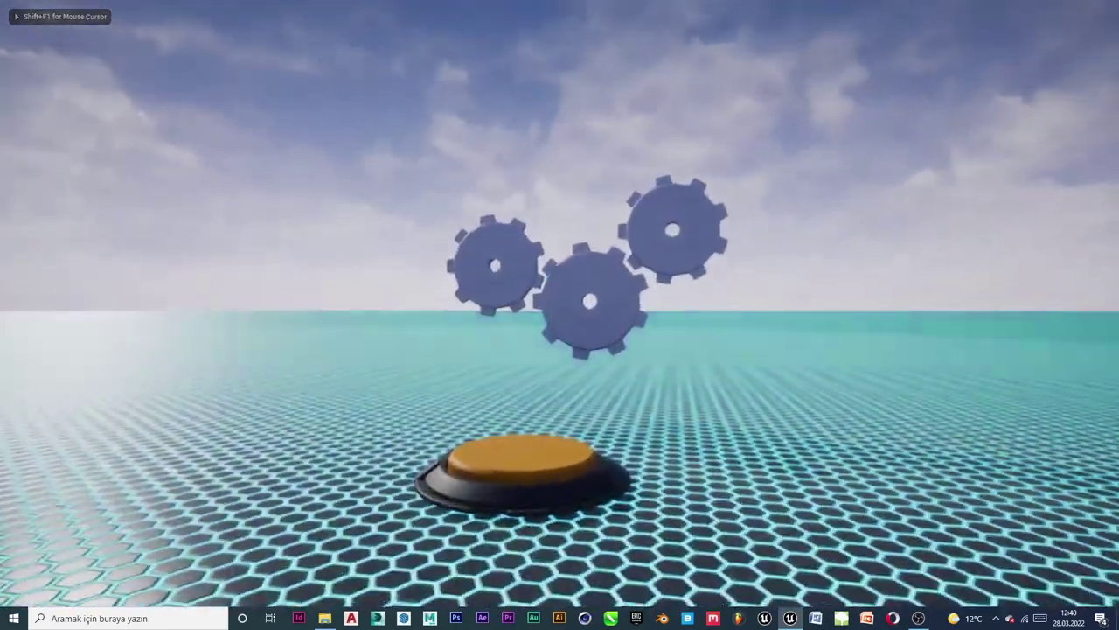
pyautogui.press('w')
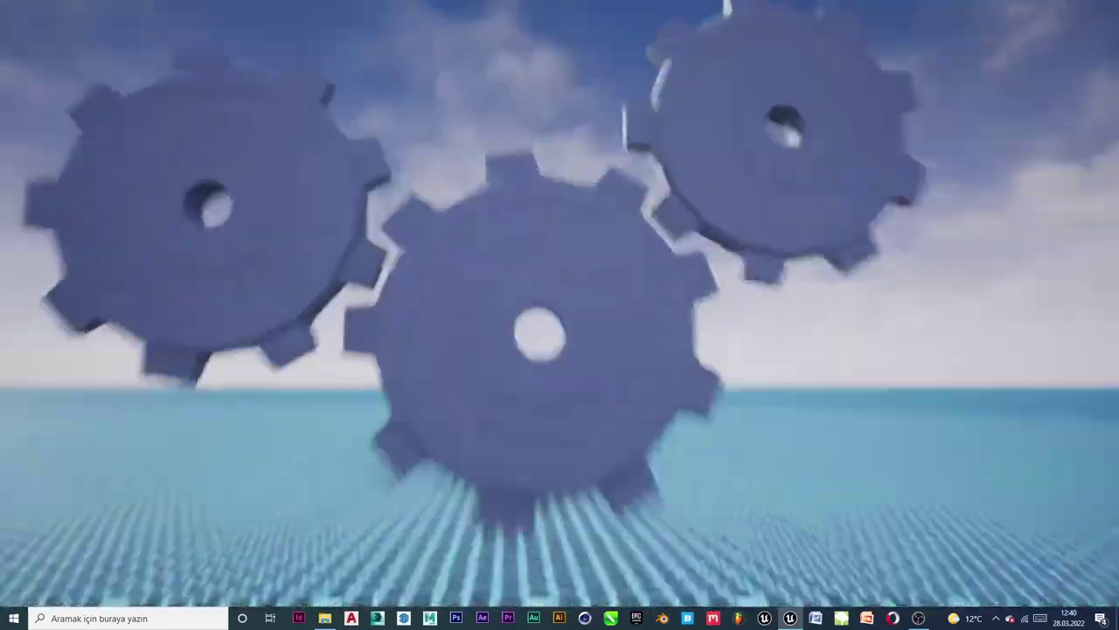
pyautogui.press('s')
pyautogui.press('w')
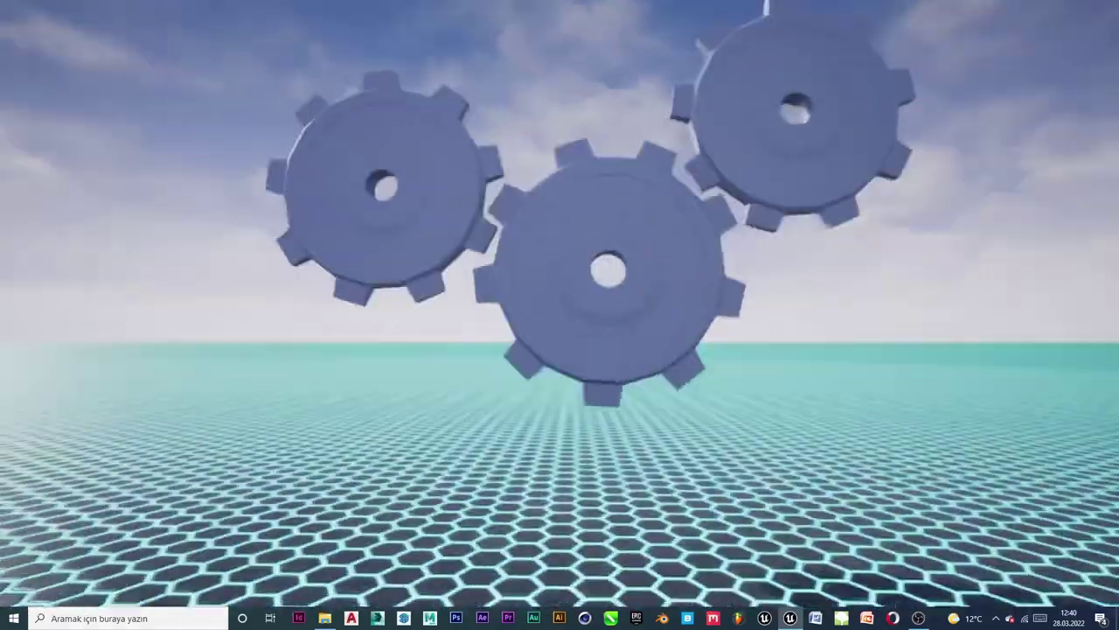